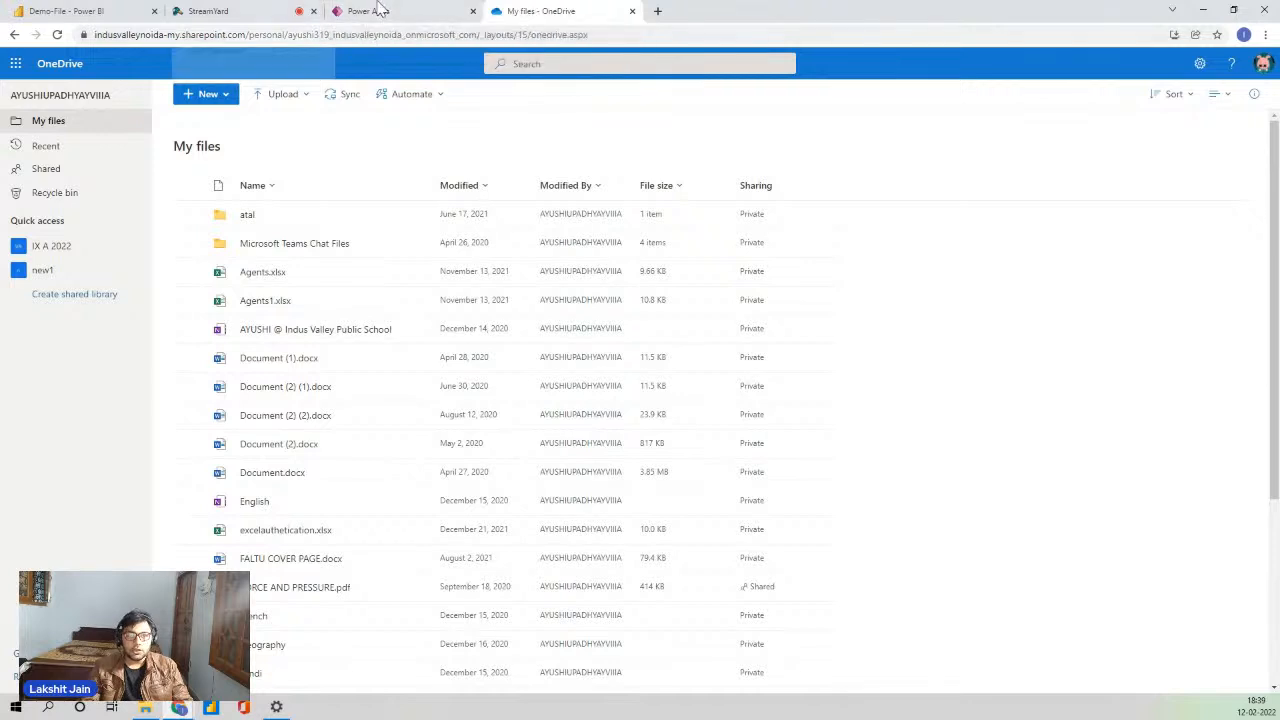
- Open powerapps.com in a new browser tab and start signing in
{"action": "left_click", "coordinate": [400, 12]}
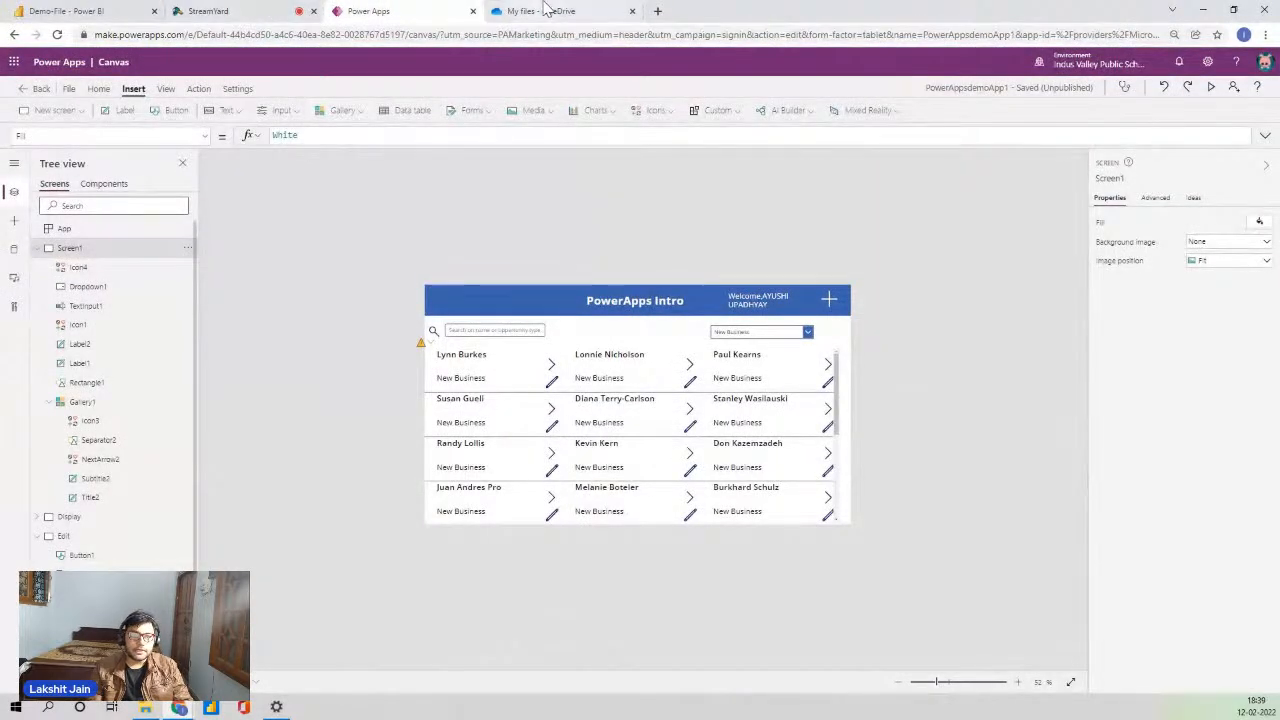
{"action": "left_click", "coordinate": [659, 12]}
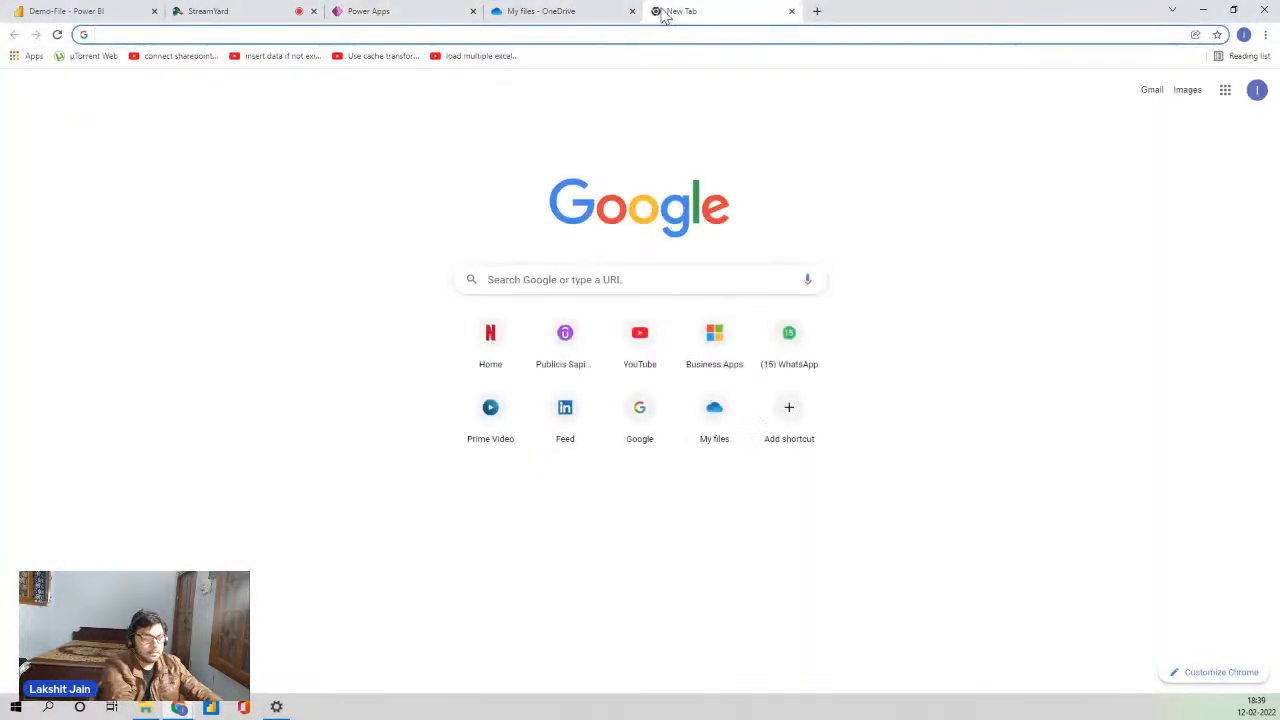
{"action": "type", "text": "pow"}
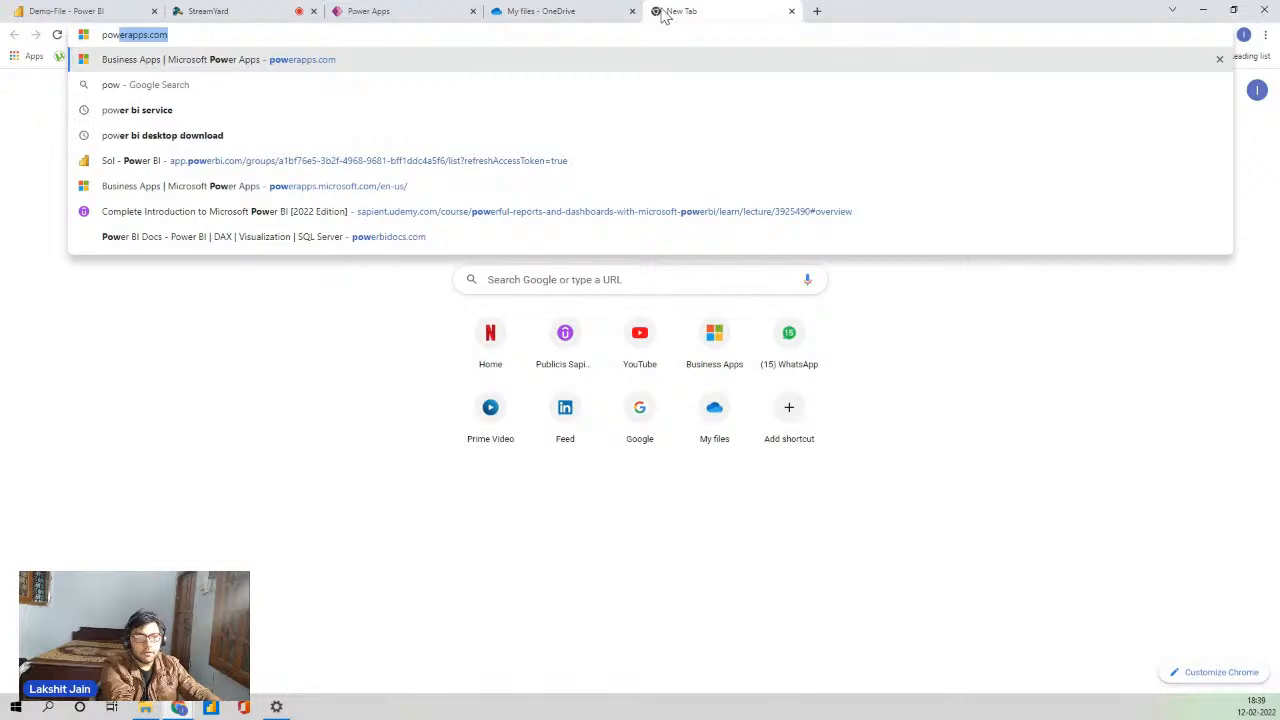
{"action": "key", "text": "Return"}
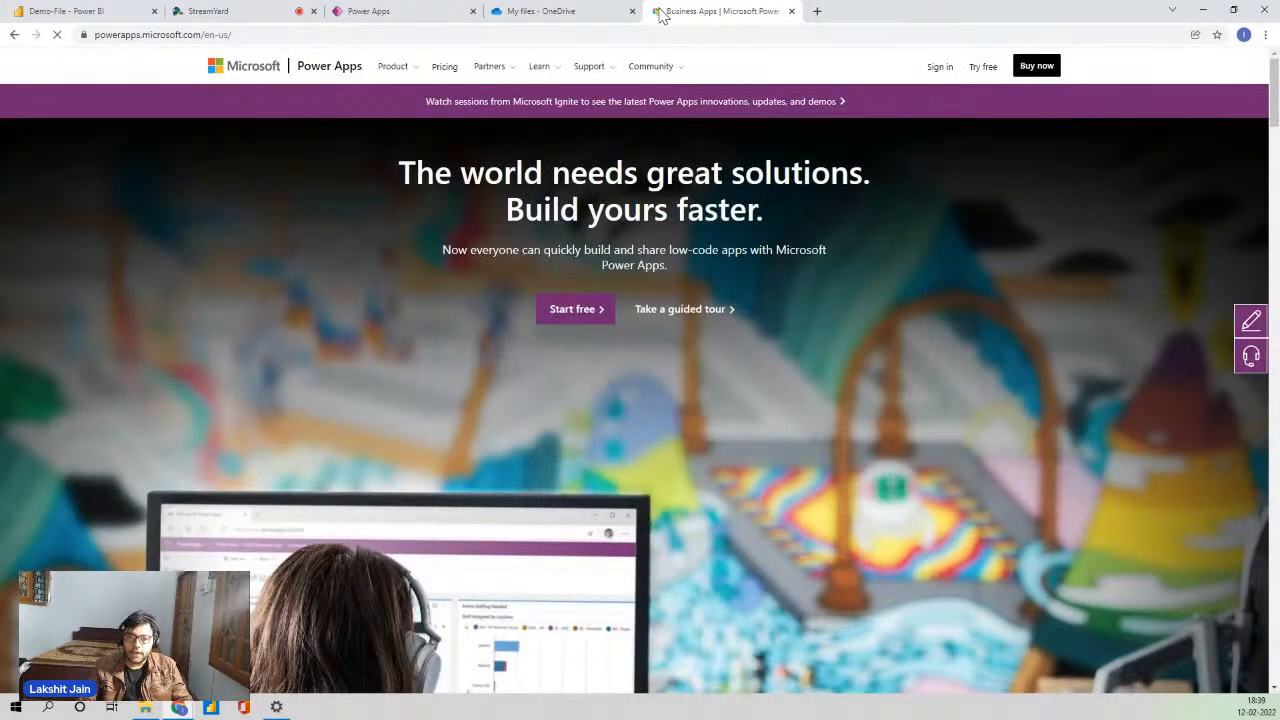
{"action": "left_click", "coordinate": [945, 67]}
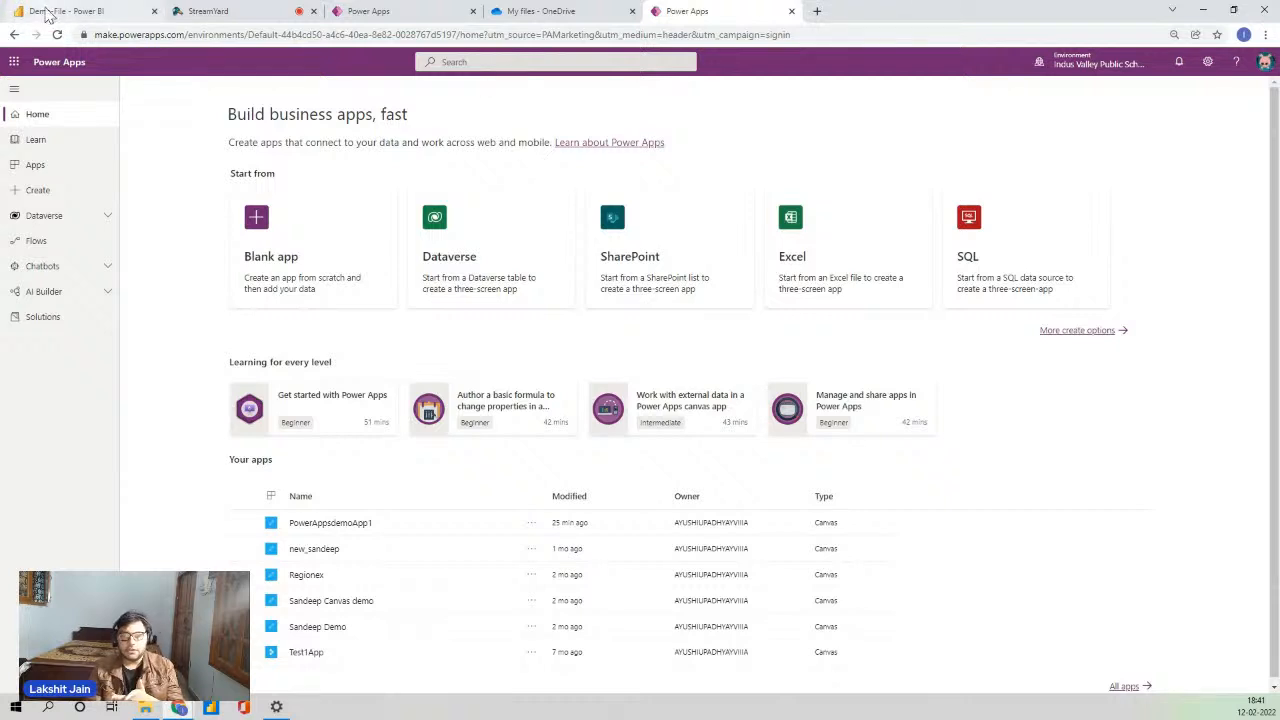
- Switch to the Demo-File Power BI report tab
{"action": "left_click", "coordinate": [47, 13]}
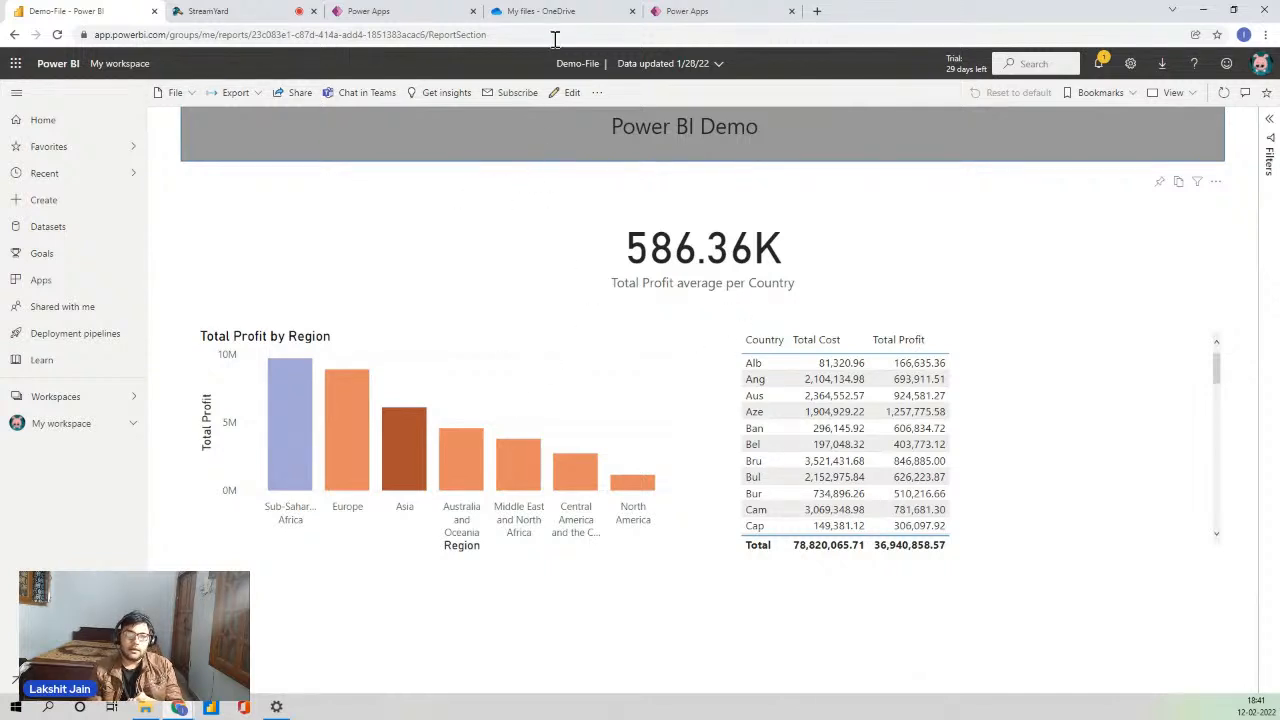
- Go back to the Power Apps home page tab and select Apps in the navigation
{"action": "left_click", "coordinate": [684, 12]}
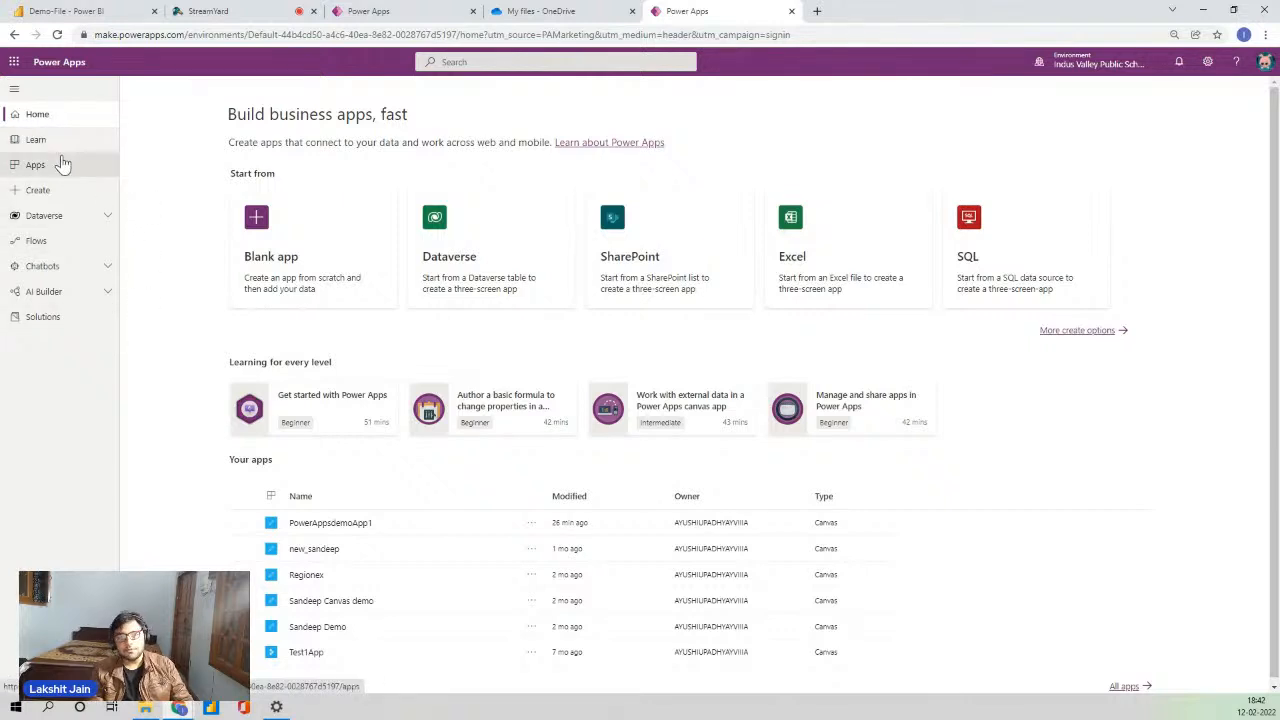
{"action": "left_click", "coordinate": [61, 164]}
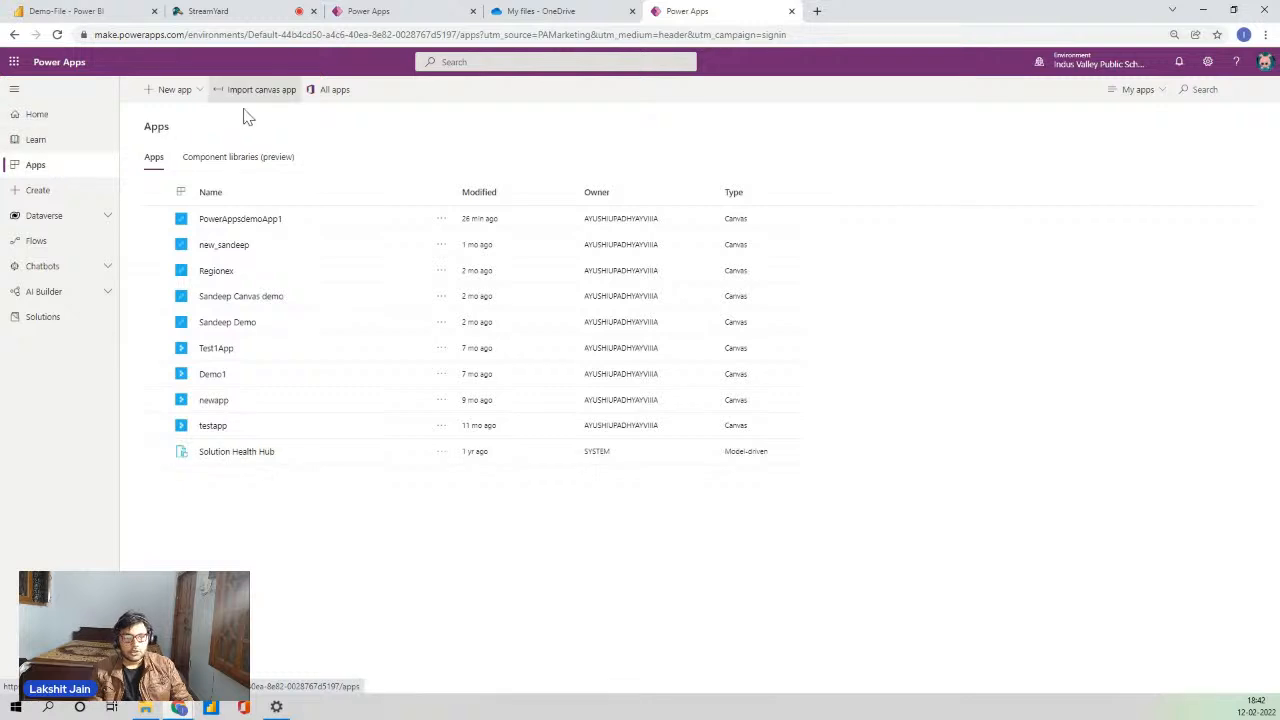
- Open the Create your app page with its data-source starting points
{"action": "left_click", "coordinate": [40, 192]}
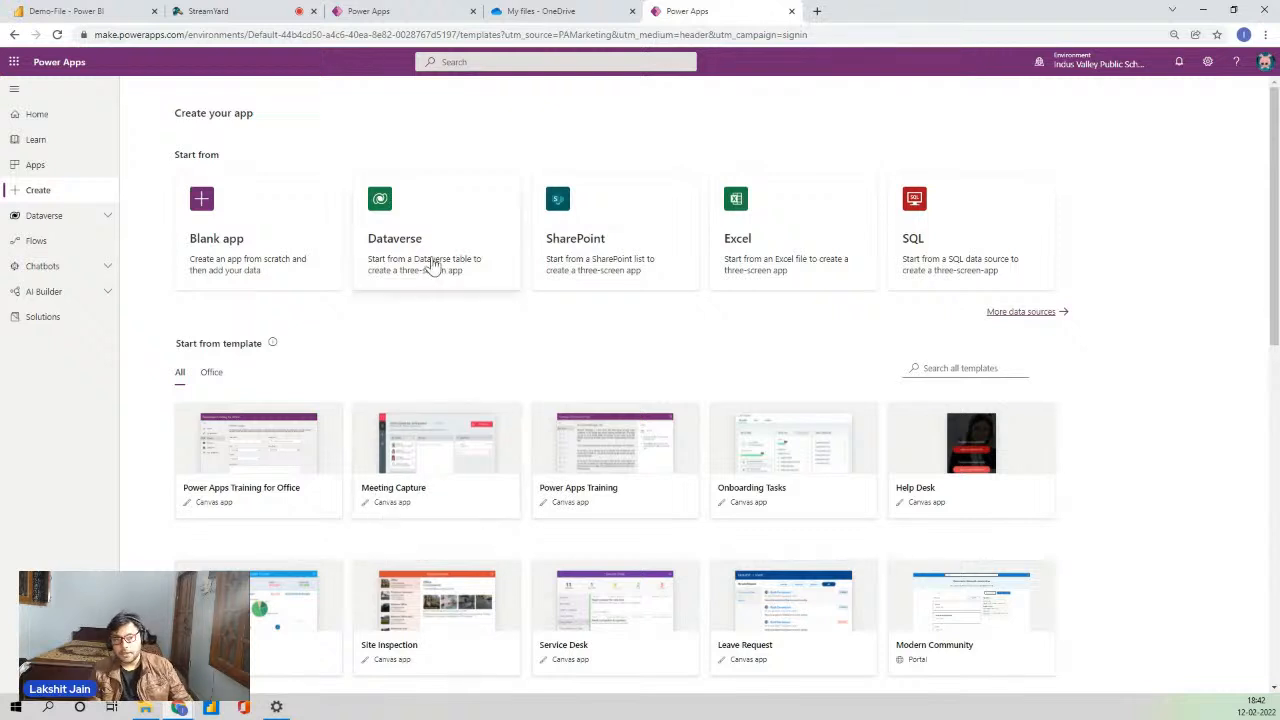
- Choose the Blank app card to see canvas, Dataverse and website options
{"action": "left_click", "coordinate": [231, 214]}
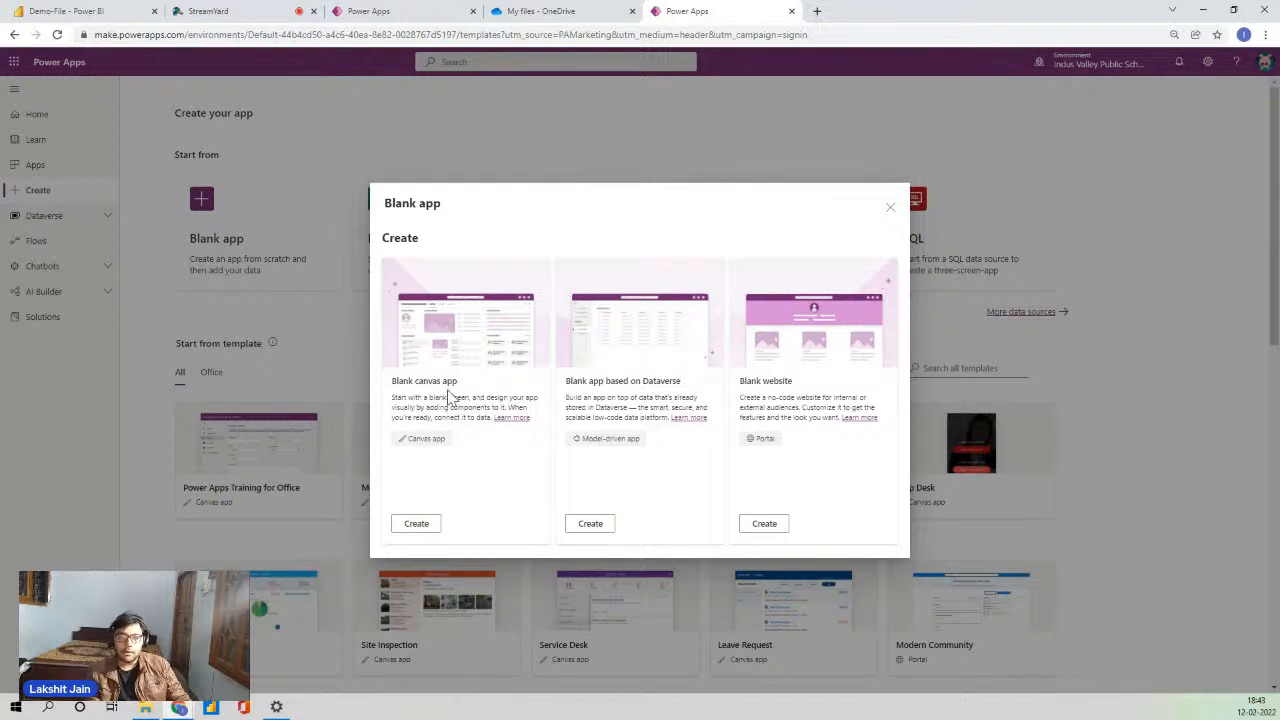
- Dismiss the Blank app dialog and expand Dataverse in the left navigation
{"action": "left_click", "coordinate": [892, 207]}
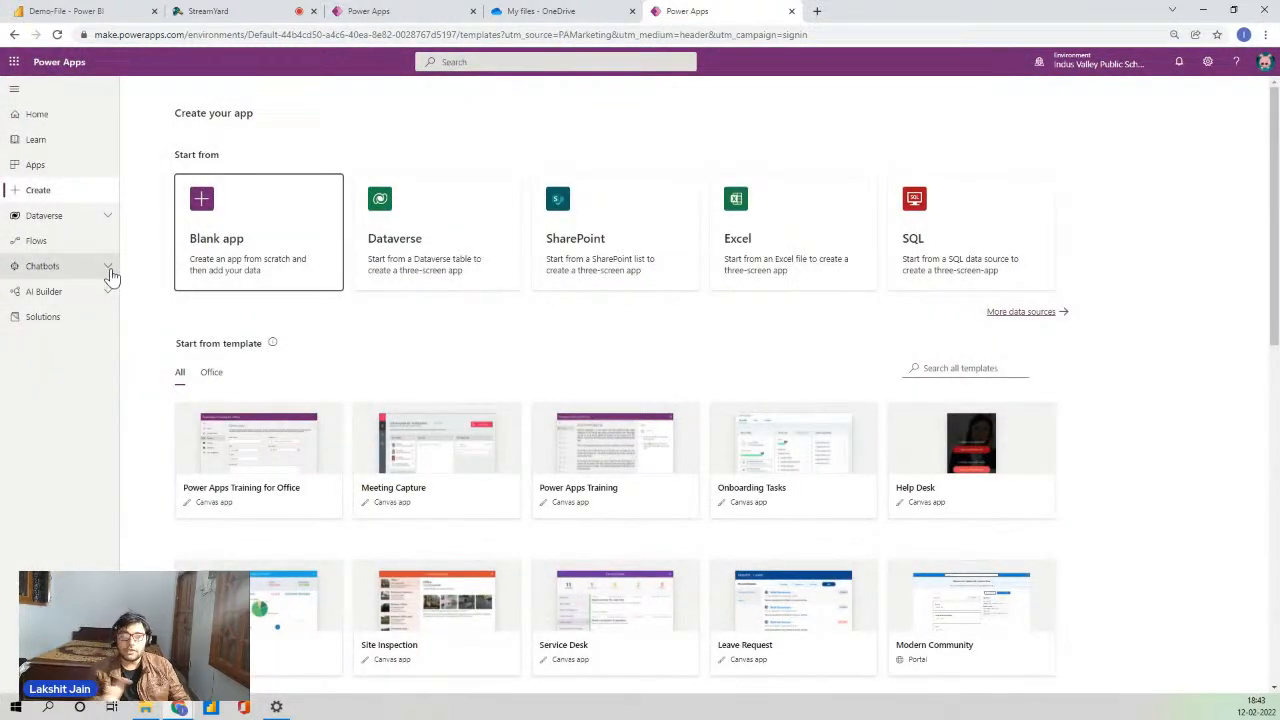
{"action": "left_click", "coordinate": [51, 214]}
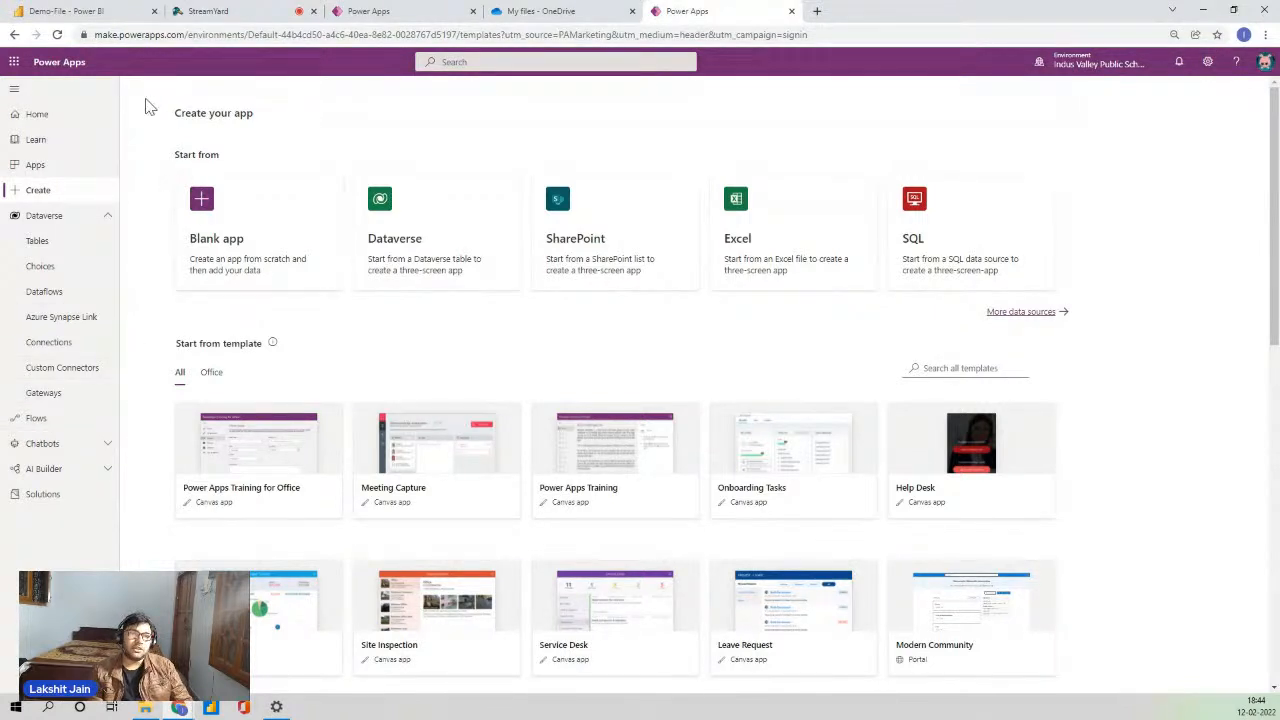
- Switch to the tab holding the PowerAppsdemoApp1 canvas editor
{"action": "left_click", "coordinate": [105, 11]}
{"action": "left_click", "coordinate": [687, 11]}
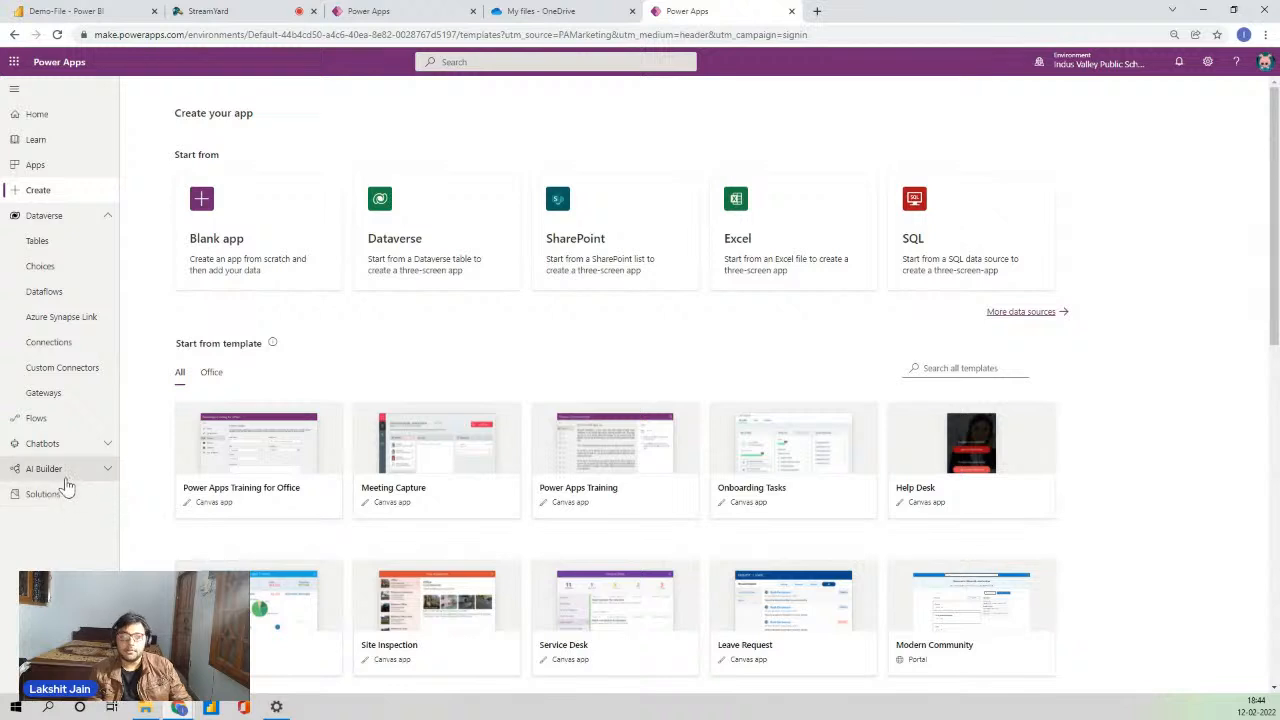
{"action": "left_click", "coordinate": [395, 13]}
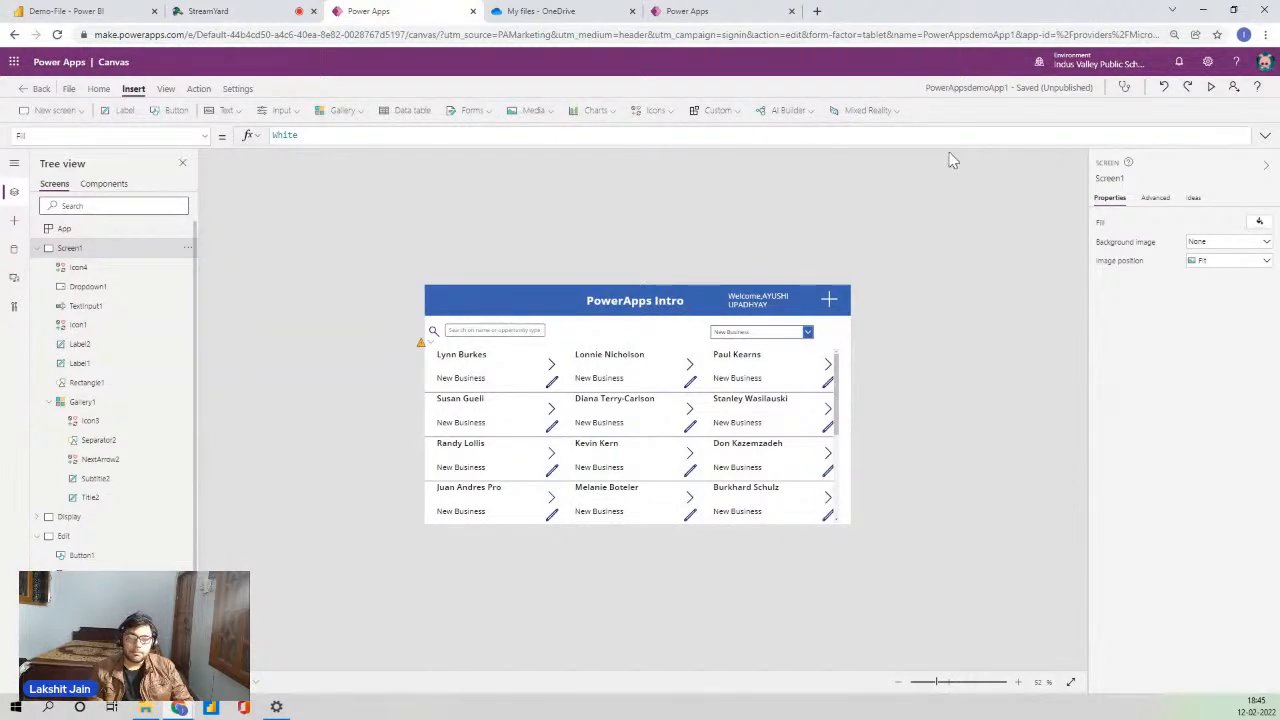
- Preview the app and try the name search box, then clear it
{"action": "left_click", "coordinate": [1210, 87]}
{"action": "scroll", "coordinate": [340, 350], "scroll_direction": "down", "scroll_amount": 5}
{"action": "scroll", "coordinate": [360, 385], "scroll_direction": "up", "scroll_amount": 5}
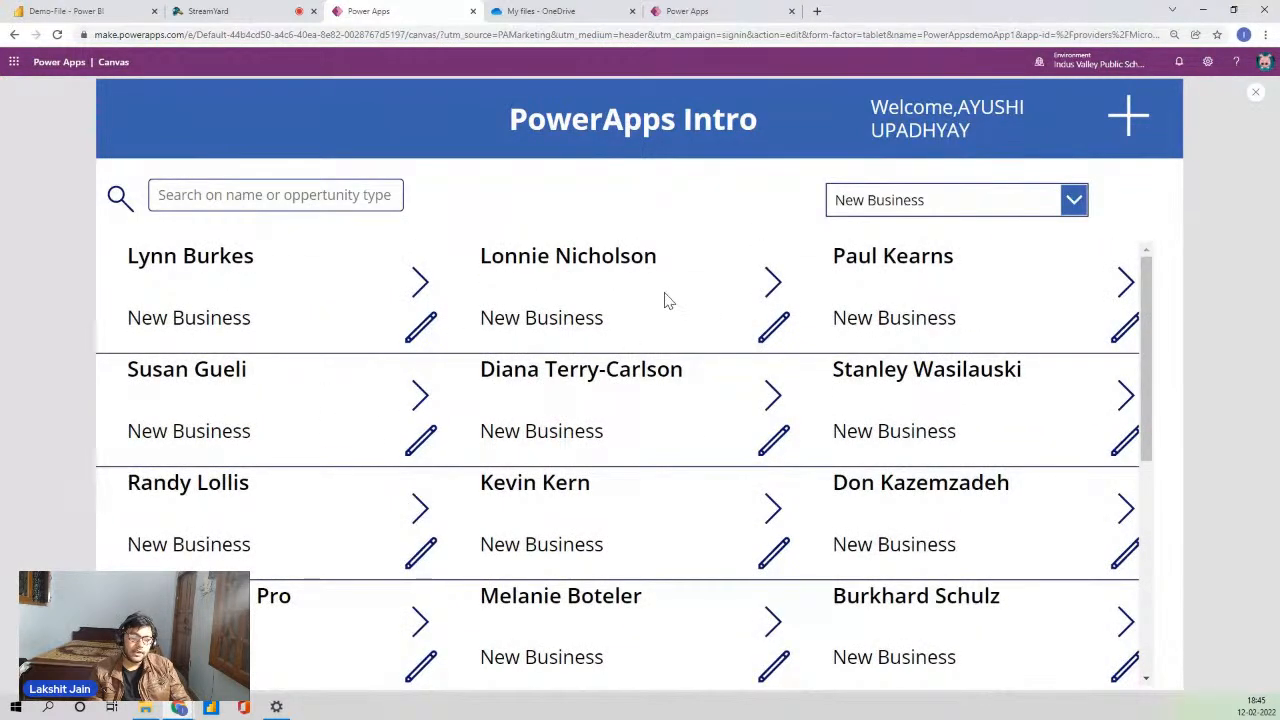
{"action": "left_click", "coordinate": [326, 198]}
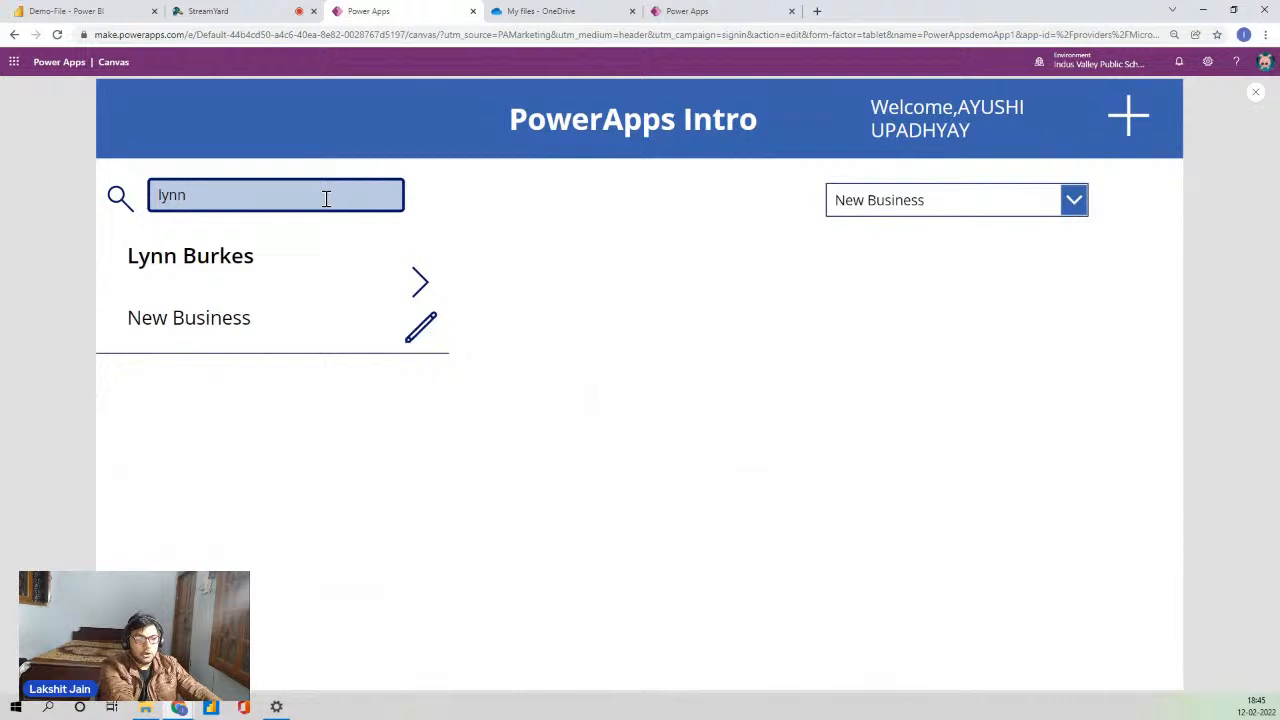
{"action": "key", "text": "BackSpace"}
{"action": "key", "text": "BackSpace"}
{"action": "key", "text": "BackSpace"}
{"action": "key", "text": "BackSpace"}
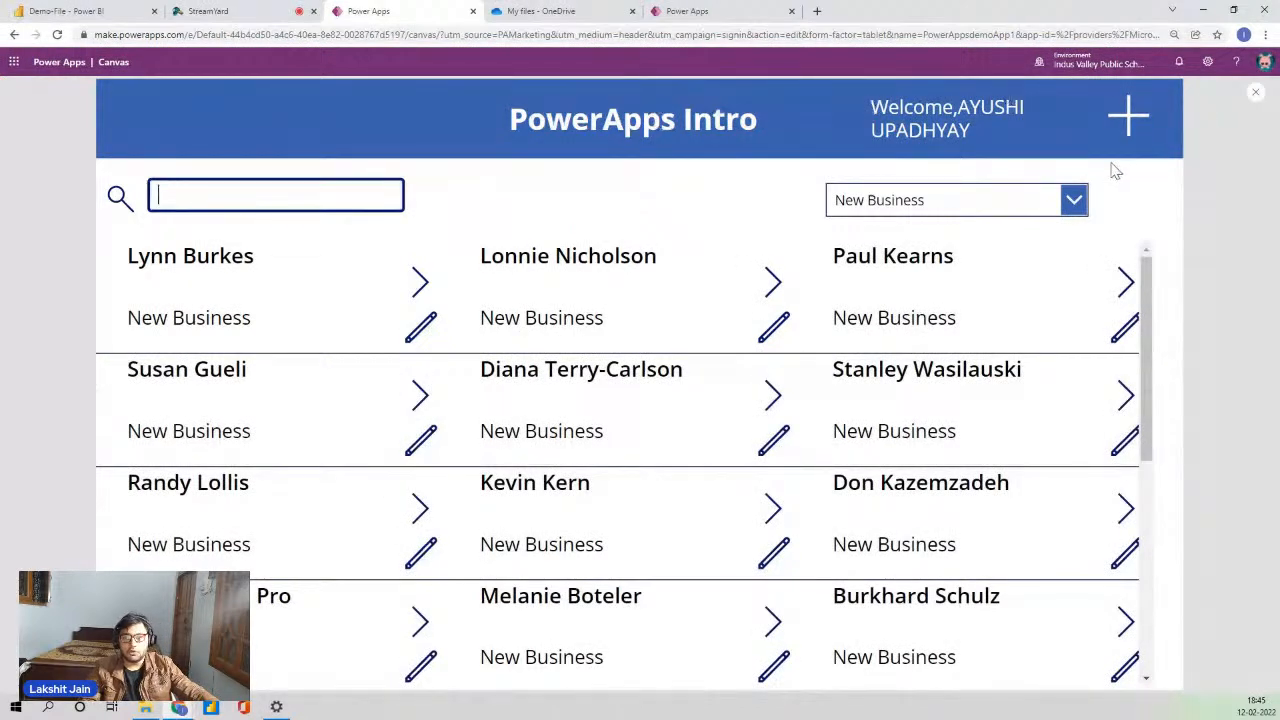
- Filter the gallery to Prospect, then New Business, and open the New/Edit Users form
{"action": "left_click", "coordinate": [1060, 200]}
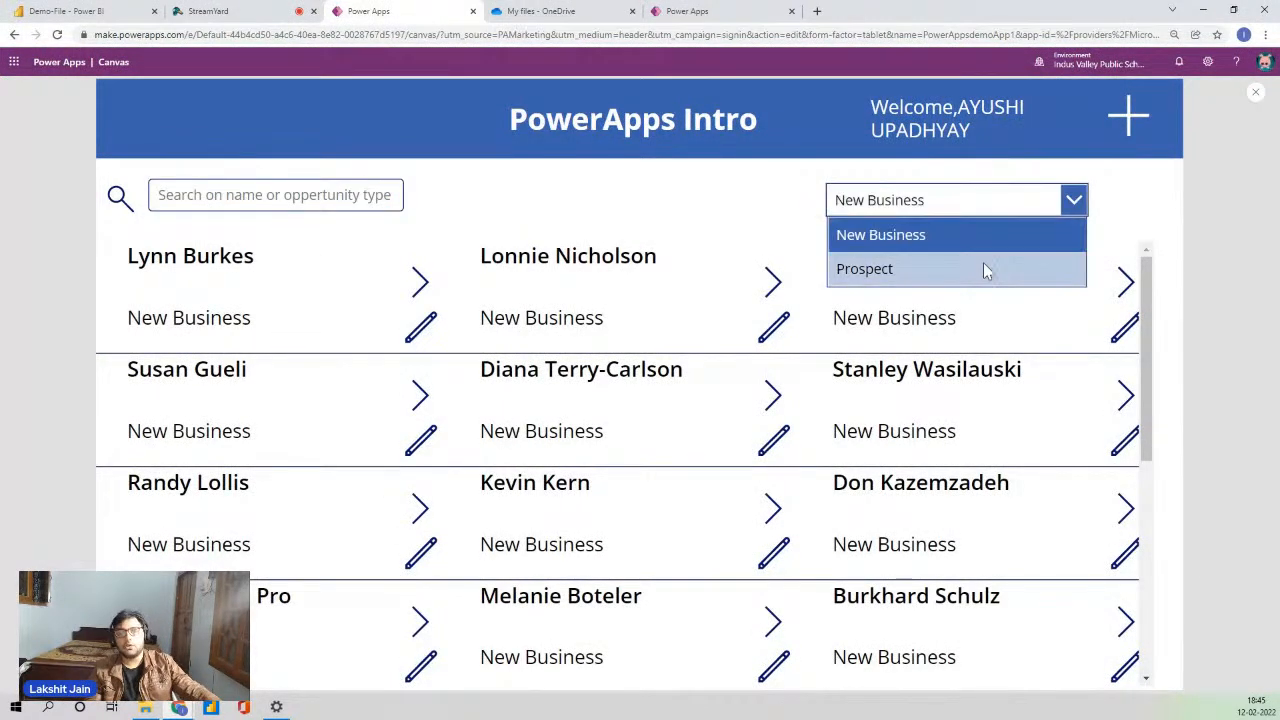
{"action": "left_click", "coordinate": [946, 278]}
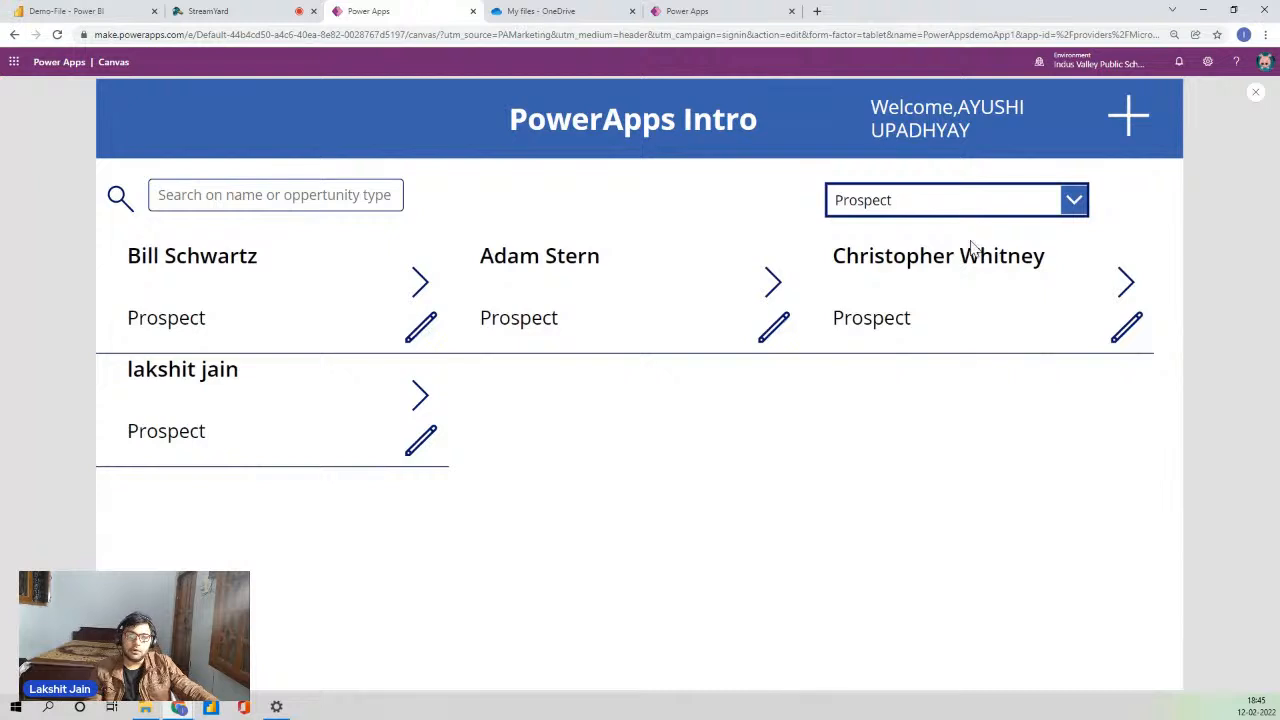
{"action": "left_click", "coordinate": [951, 205]}
{"action": "left_click", "coordinate": [934, 235]}
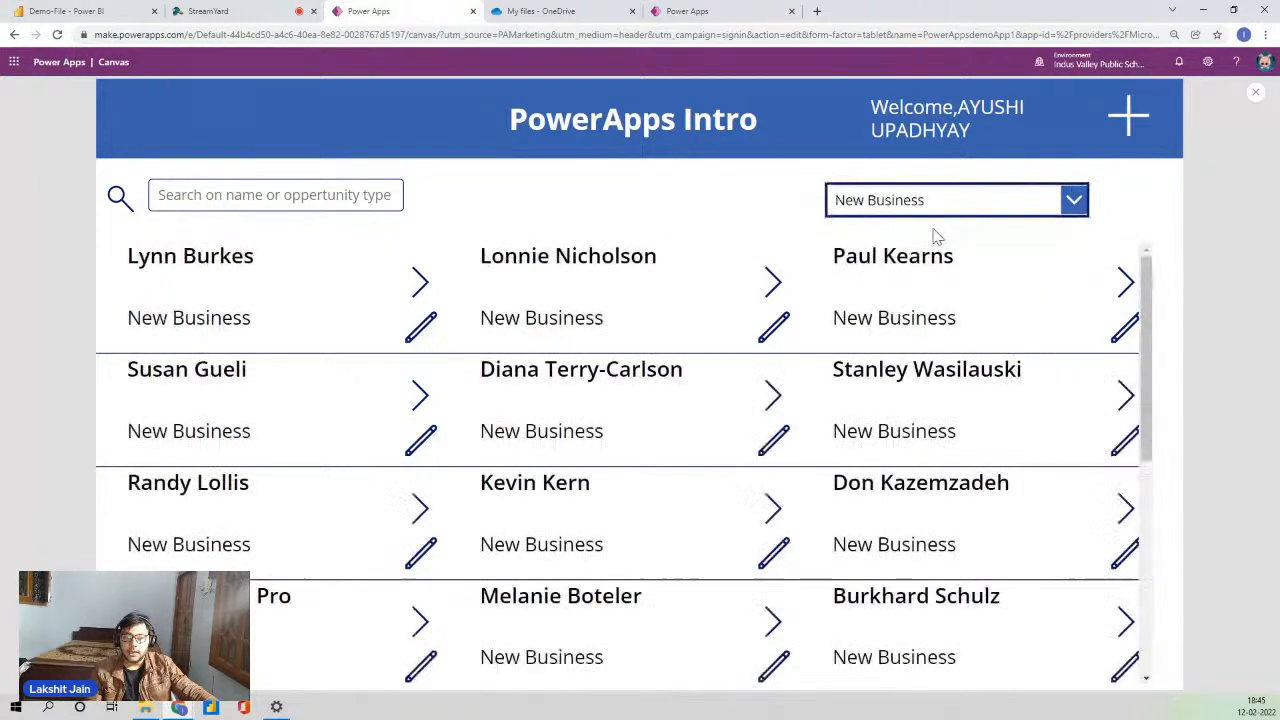
{"action": "left_click", "coordinate": [1129, 120]}
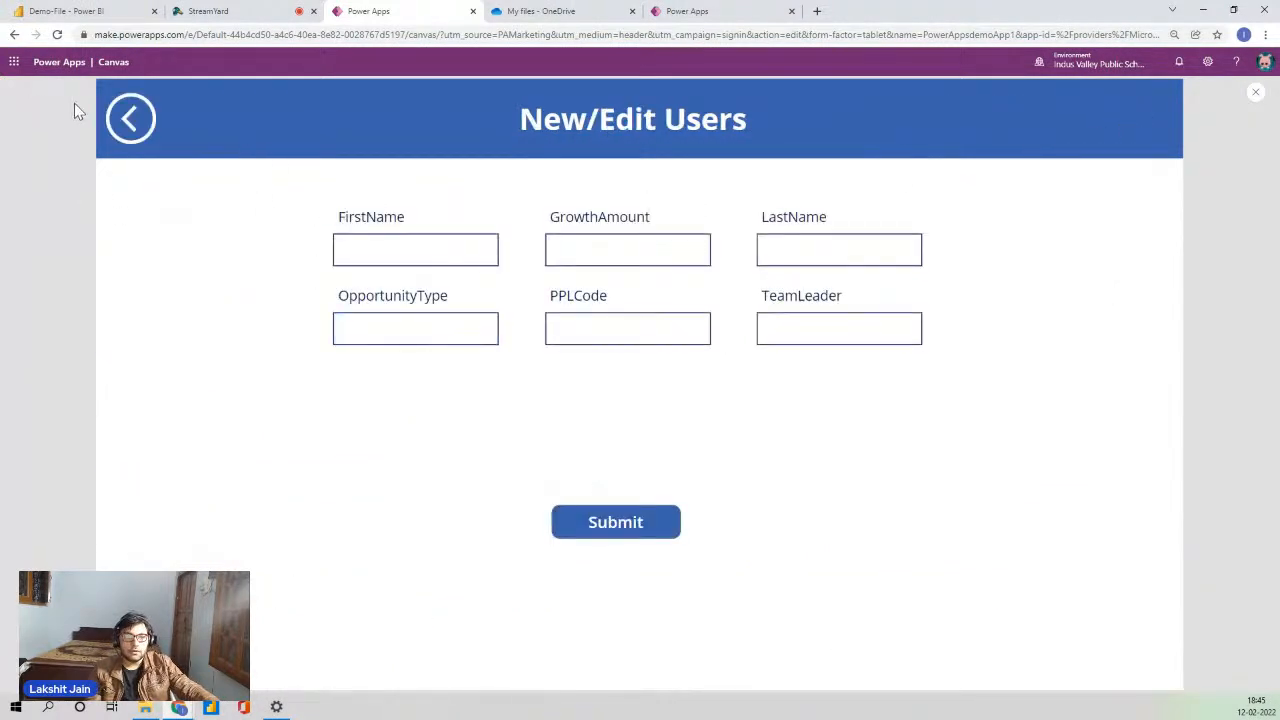
{"action": "left_click", "coordinate": [128, 122]}
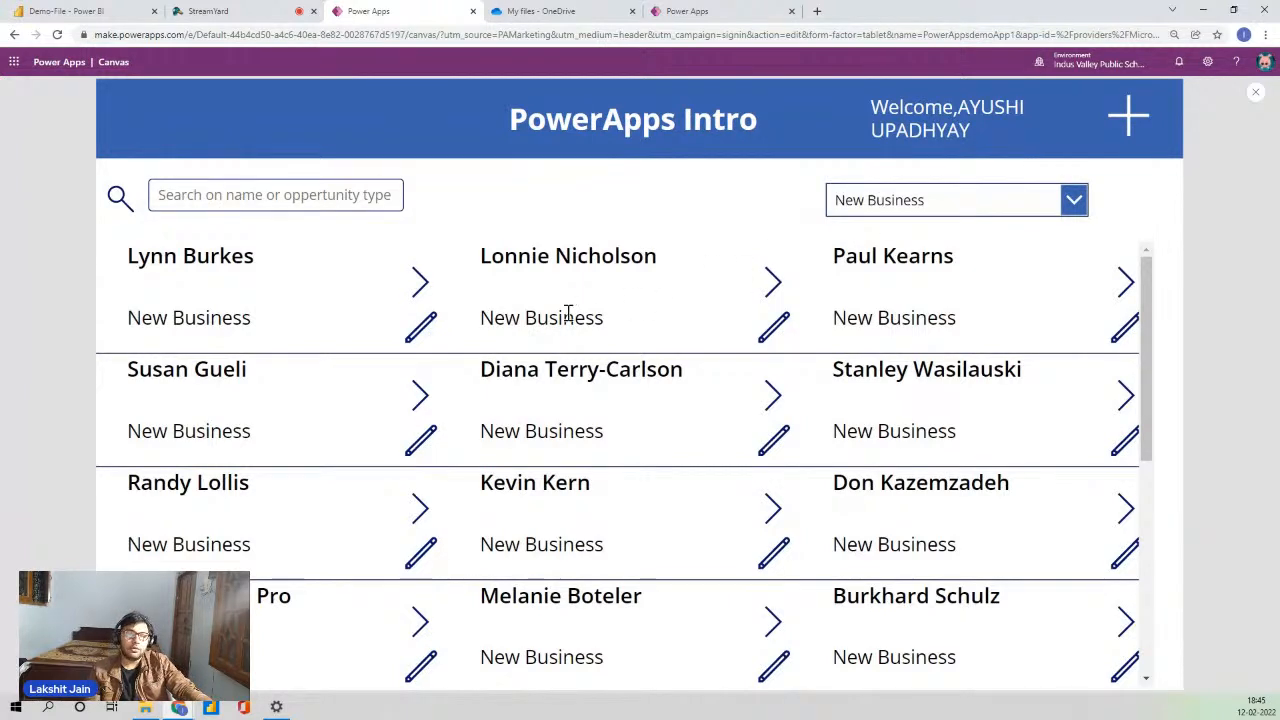
{"action": "left_click", "coordinate": [423, 328]}
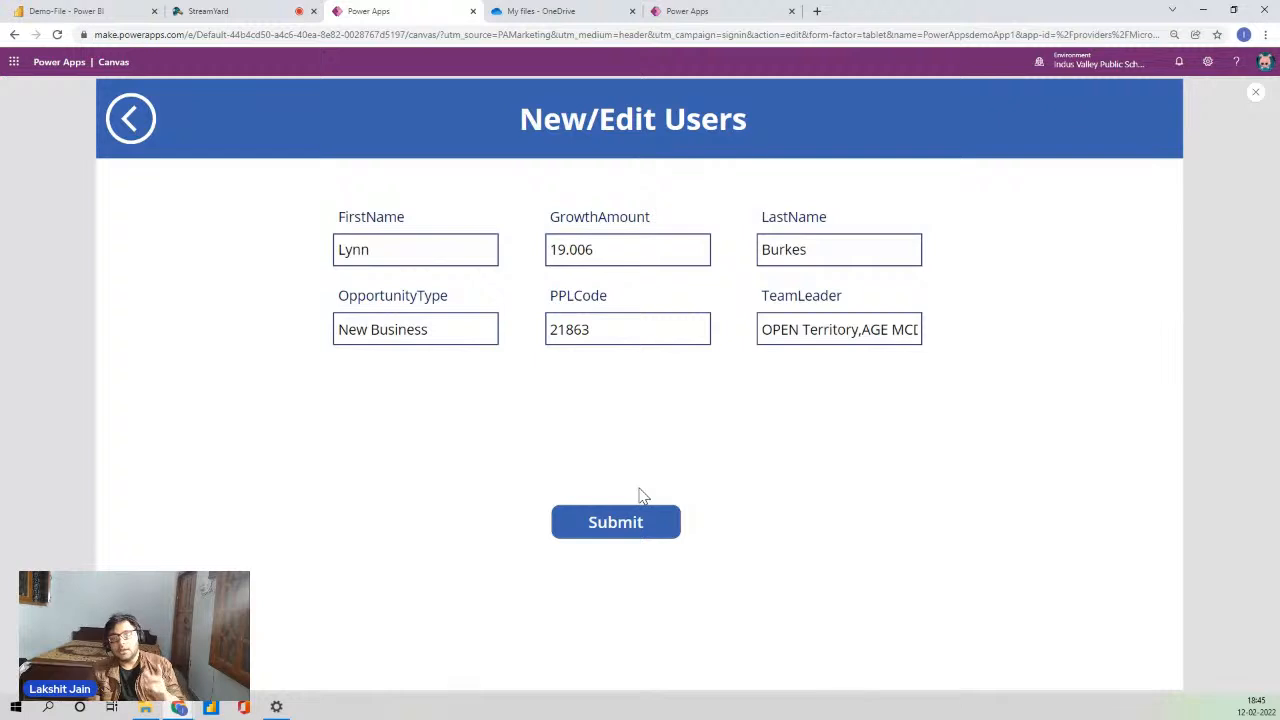
{"action": "left_click", "coordinate": [130, 119]}
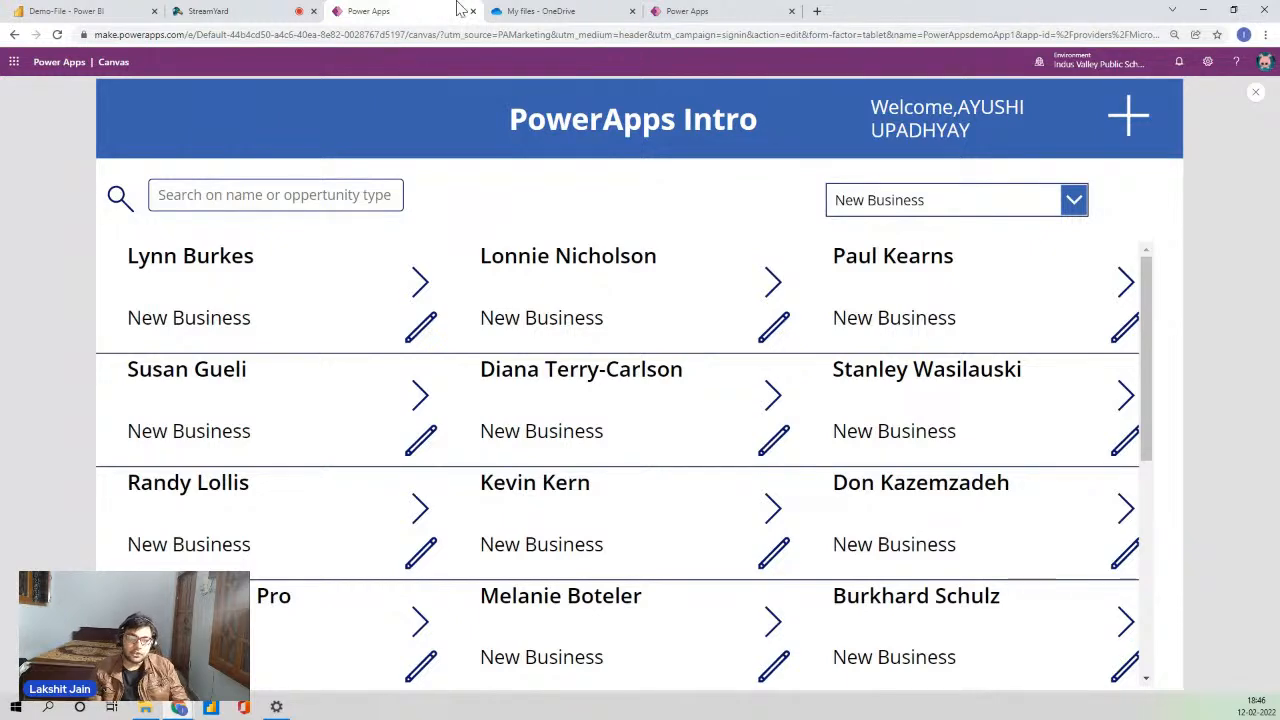
- Move through the browser tabs, via OneDrive, to the Create your app page
{"action": "left_click", "coordinate": [294, 8]}
{"action": "left_click", "coordinate": [434, 8]}
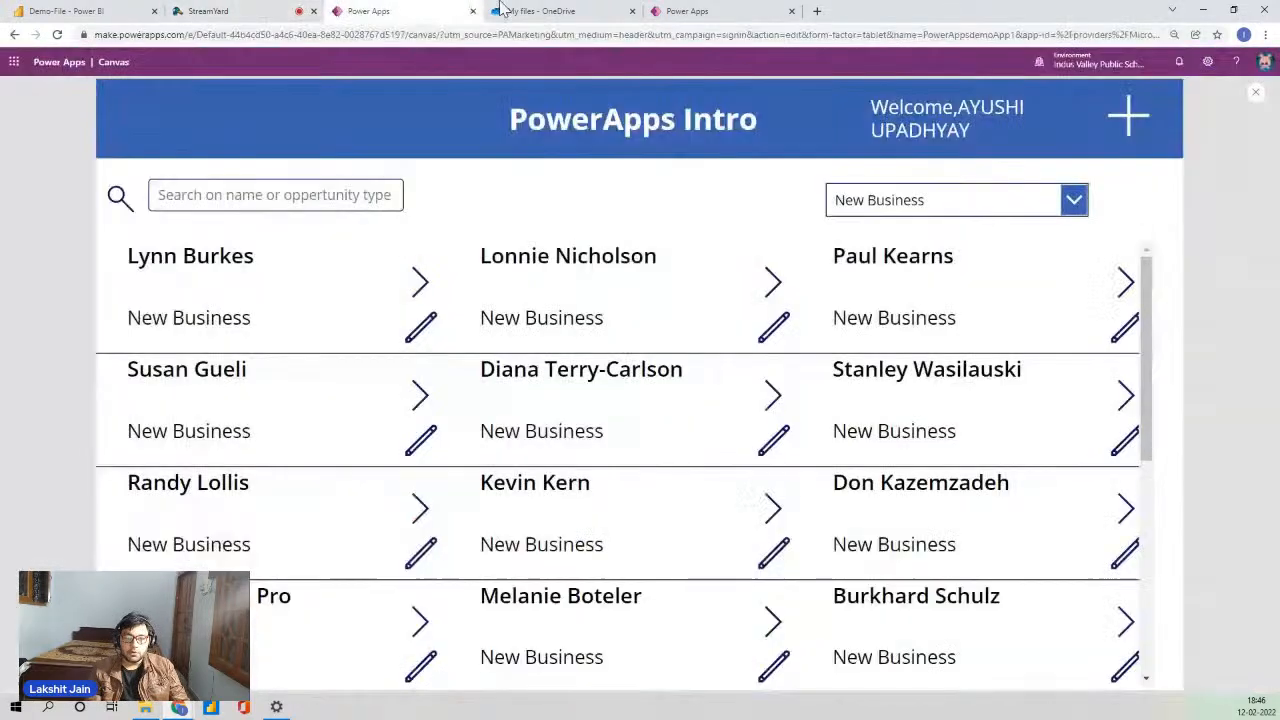
{"action": "left_click", "coordinate": [570, 10]}
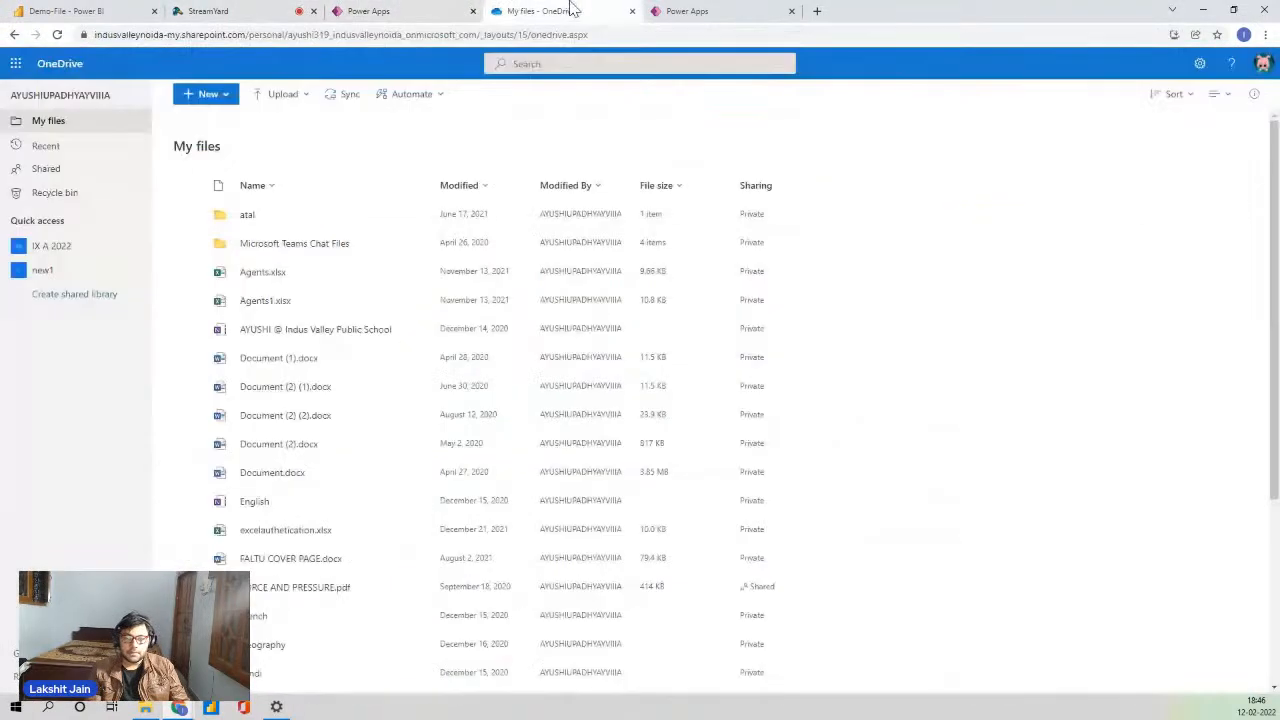
{"action": "left_click", "coordinate": [705, 14]}
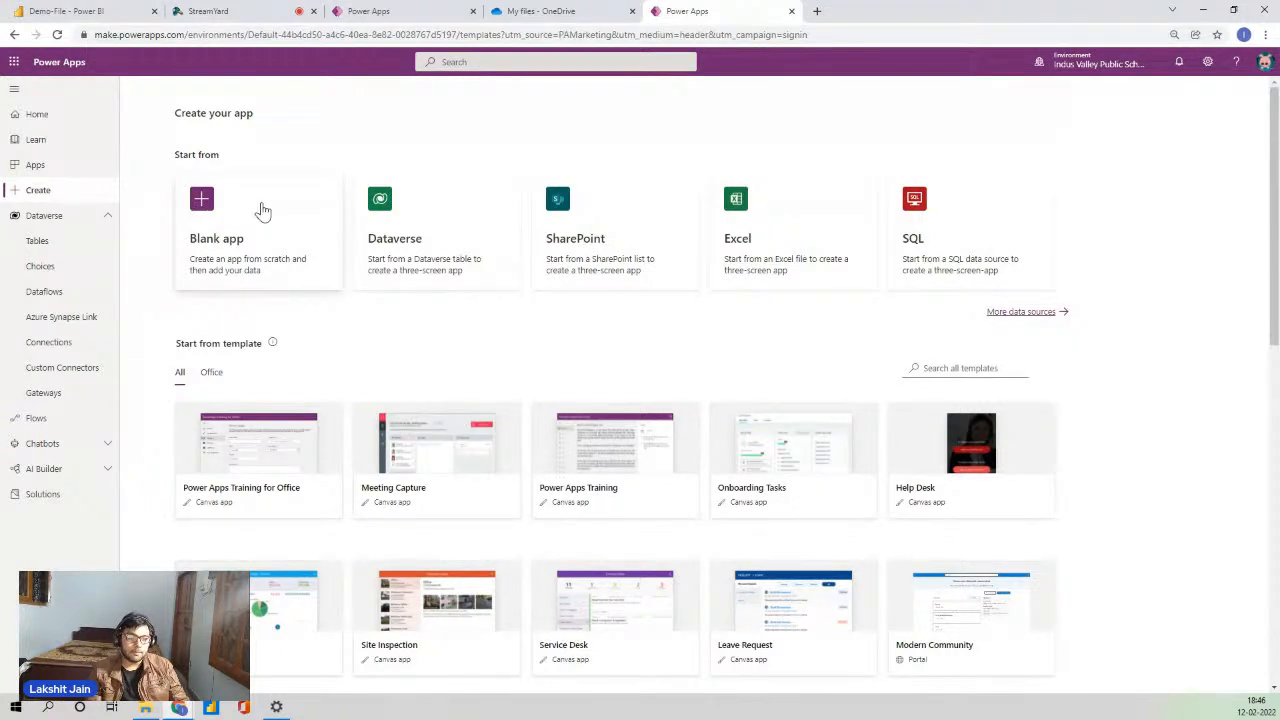
{"action": "scroll", "coordinate": [390, 170], "scroll_direction": "down", "scroll_amount": 1}
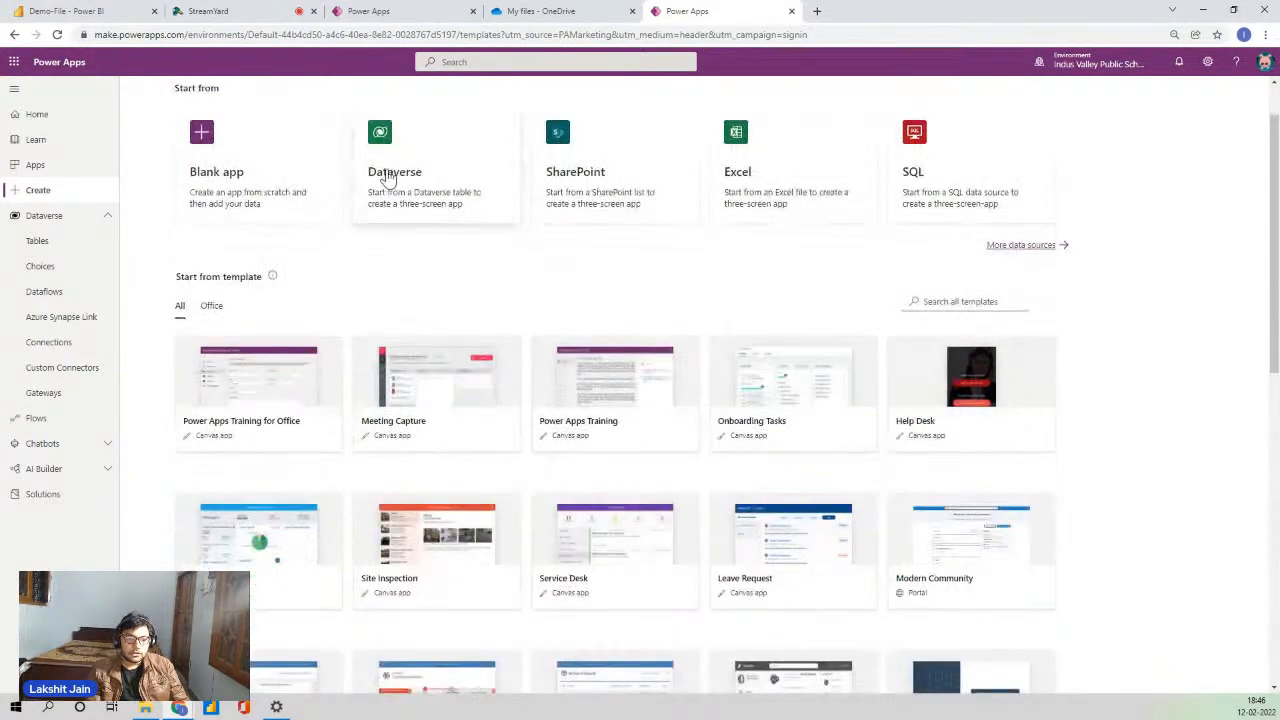
{"action": "scroll", "coordinate": [391, 171], "scroll_direction": "up", "scroll_amount": 1}
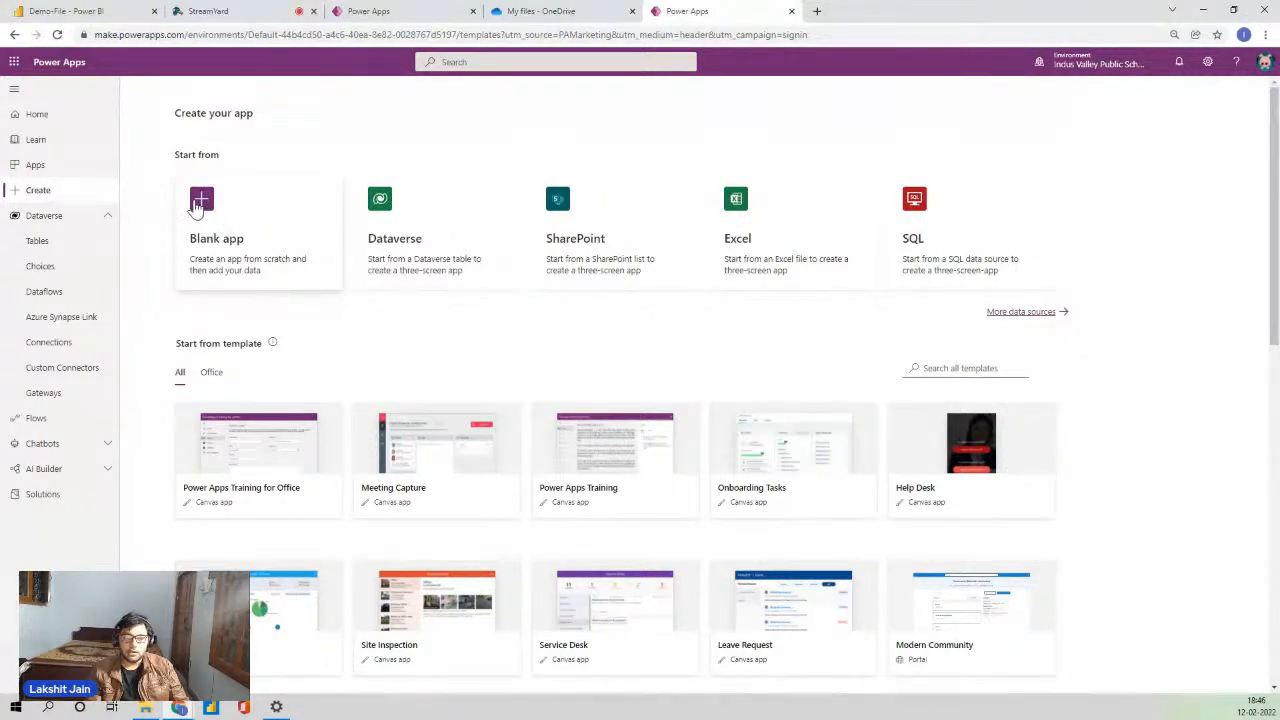
- Create a blank Tablet-format canvas app named DemoAzurePowerApps
{"action": "left_click", "coordinate": [207, 205]}
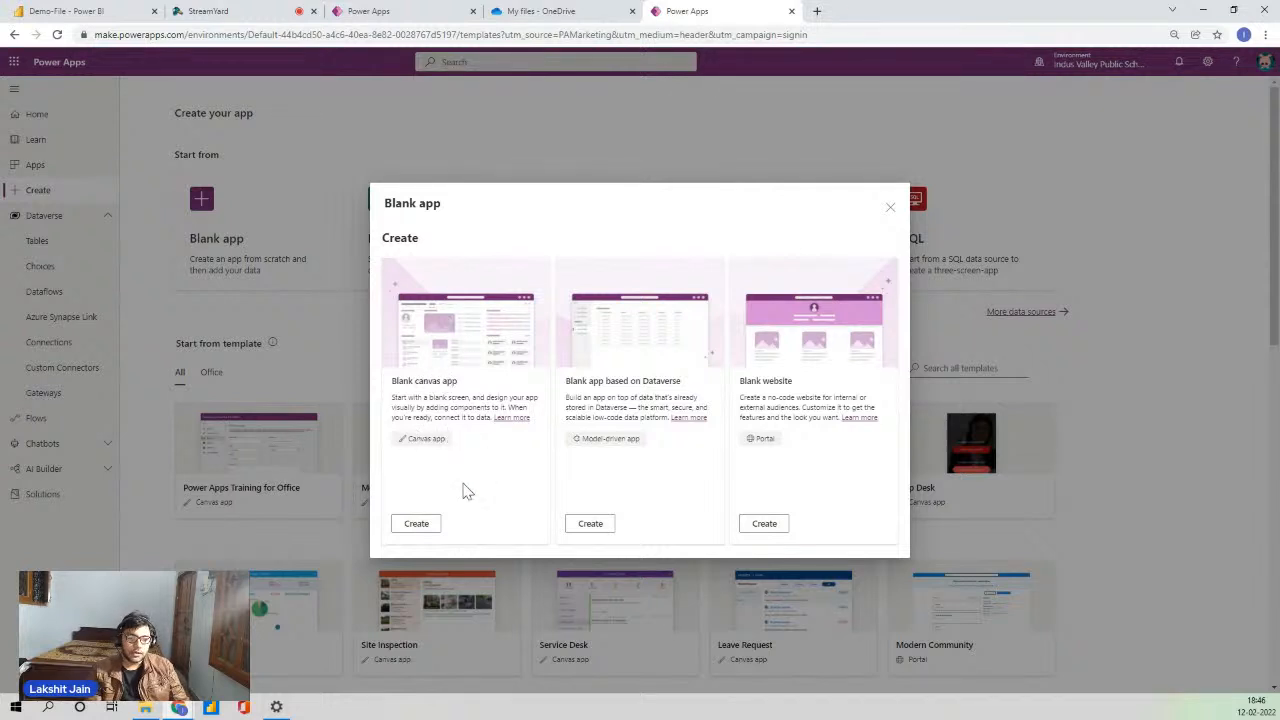
{"action": "left_click", "coordinate": [416, 523]}
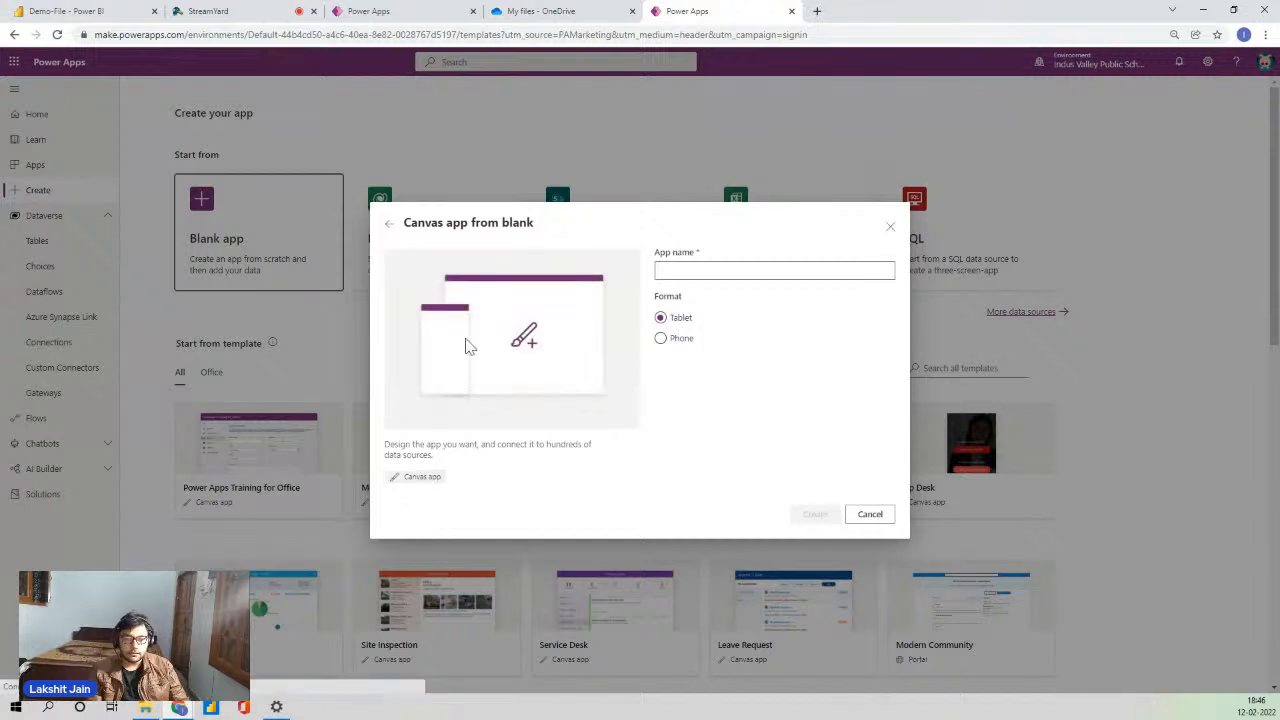
{"action": "left_click", "coordinate": [700, 272]}
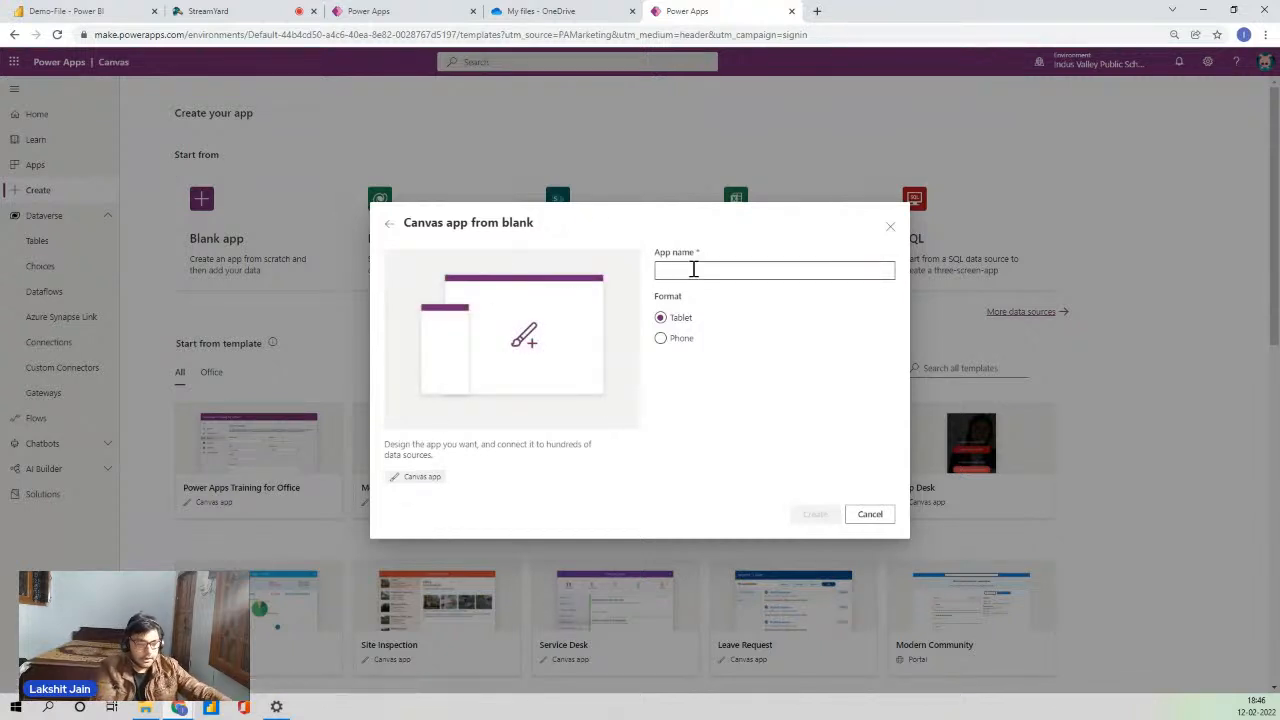
{"action": "type", "text": "DEmo-A"}
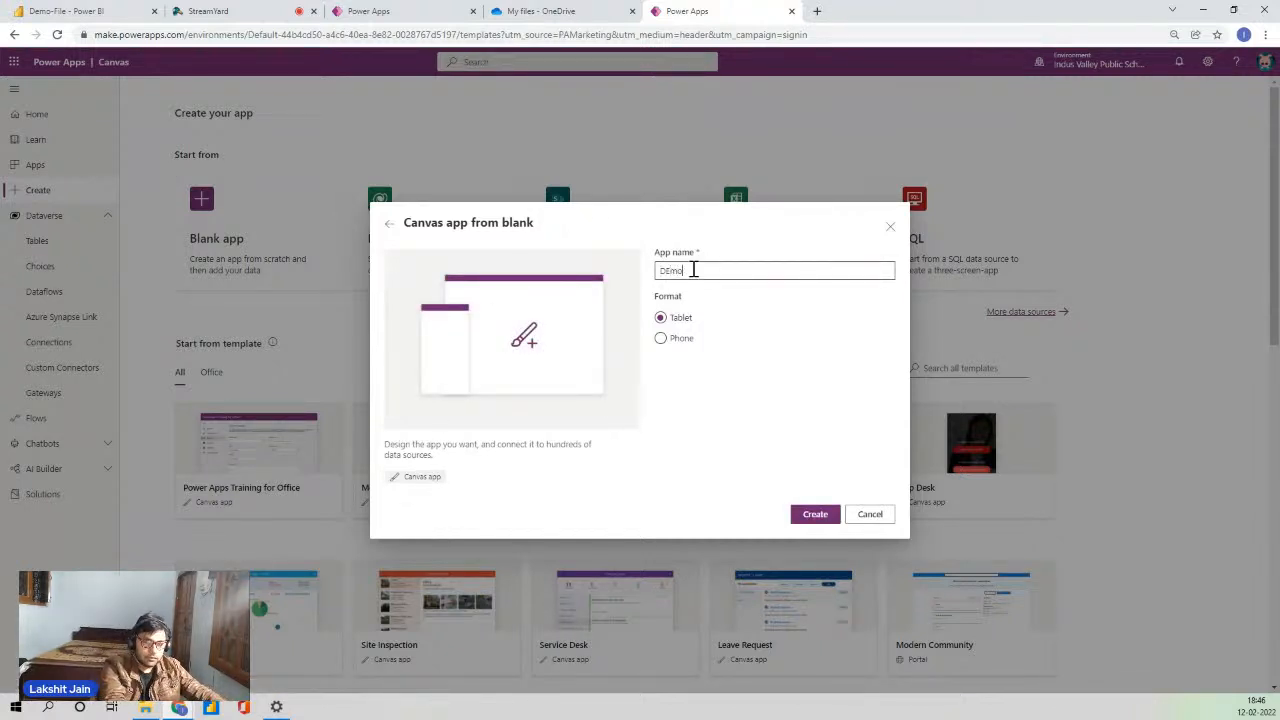
{"action": "key", "text": "BackSpace"}
{"action": "key", "text": "BackSpace"}
{"action": "key", "text": "BackSpace"}
{"action": "key", "text": "BackSpace"}
{"action": "key", "text": "BackSpace"}
{"action": "key", "text": "BackSpace"}
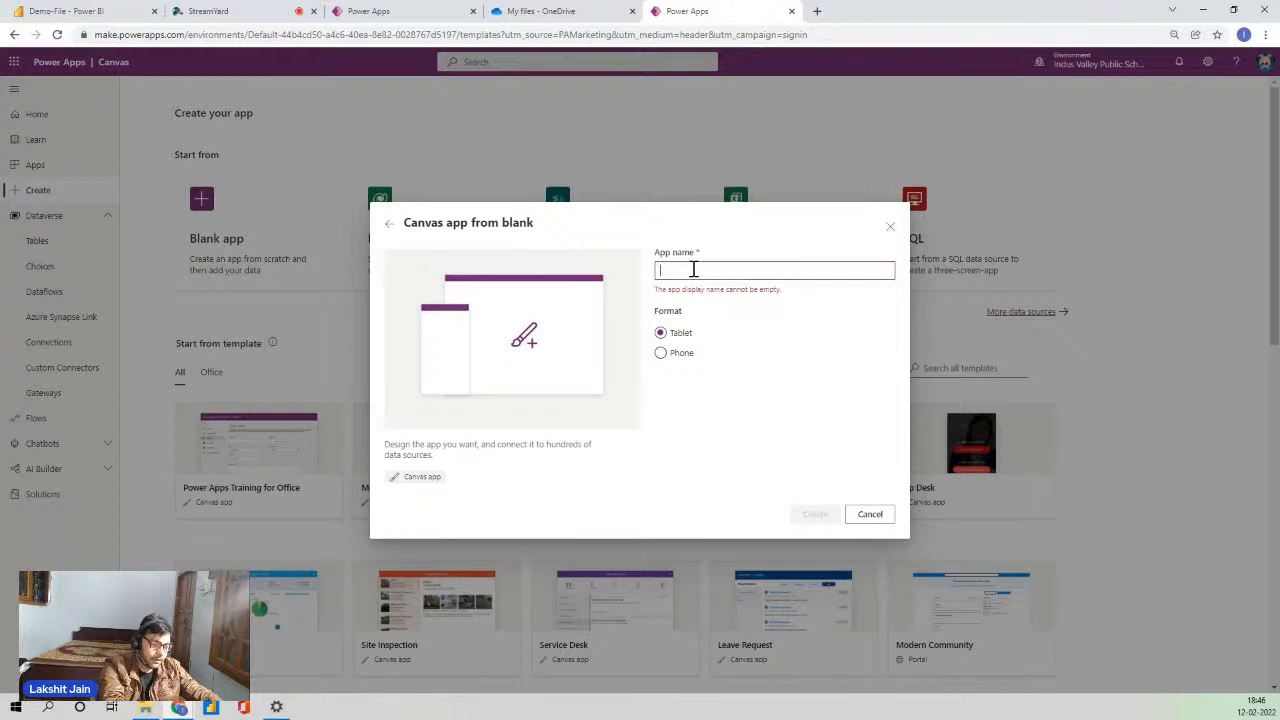
{"action": "type", "text": "DemoAz"}
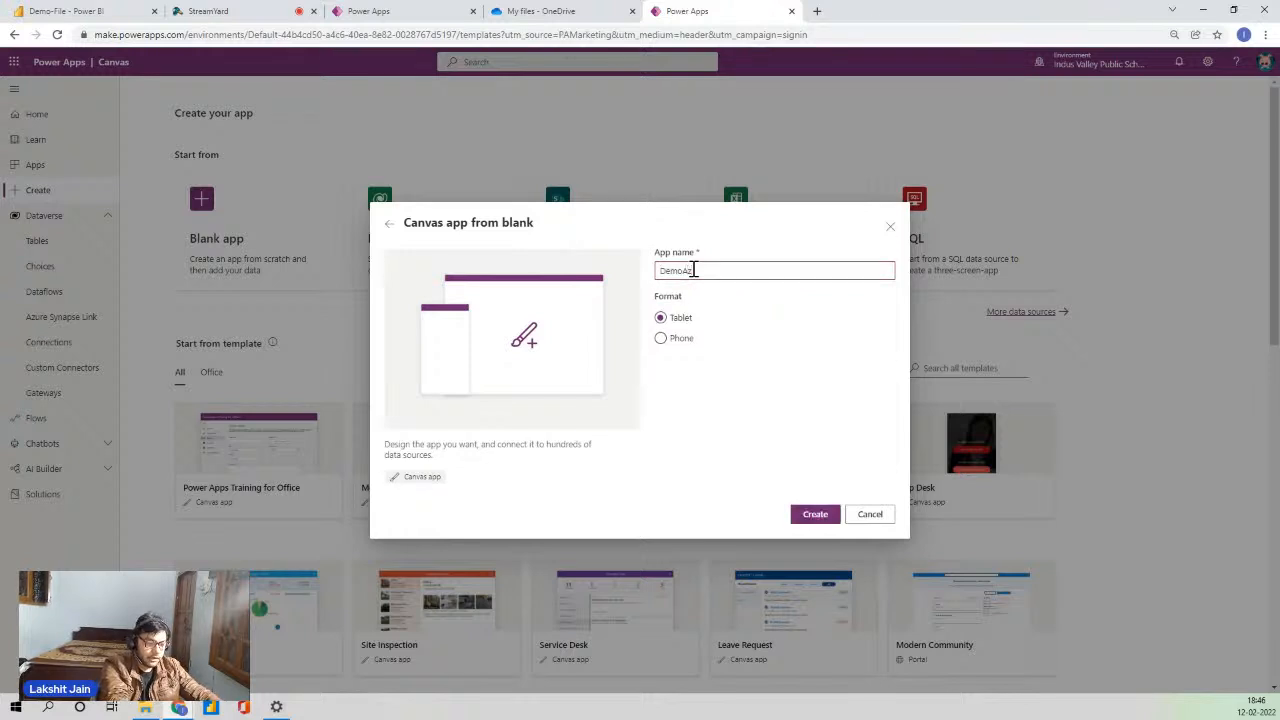
{"action": "type", "text": "urePower"}
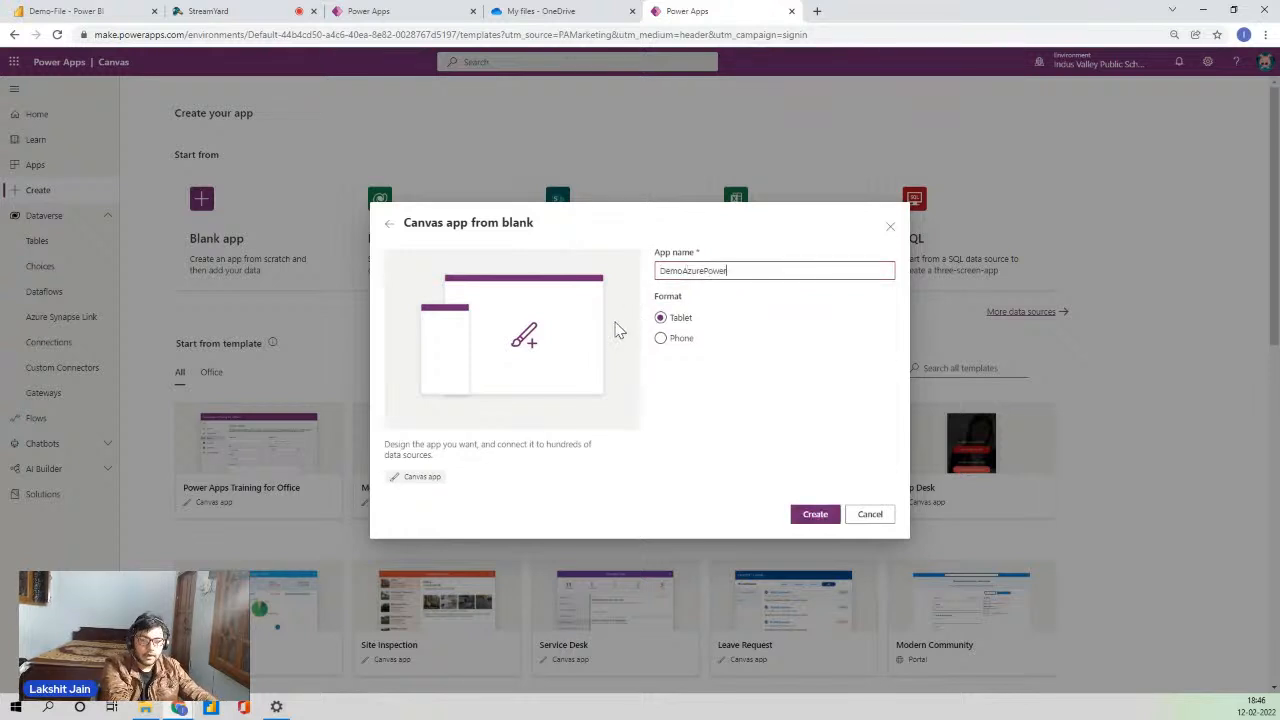
{"action": "type", "text": "Apps"}
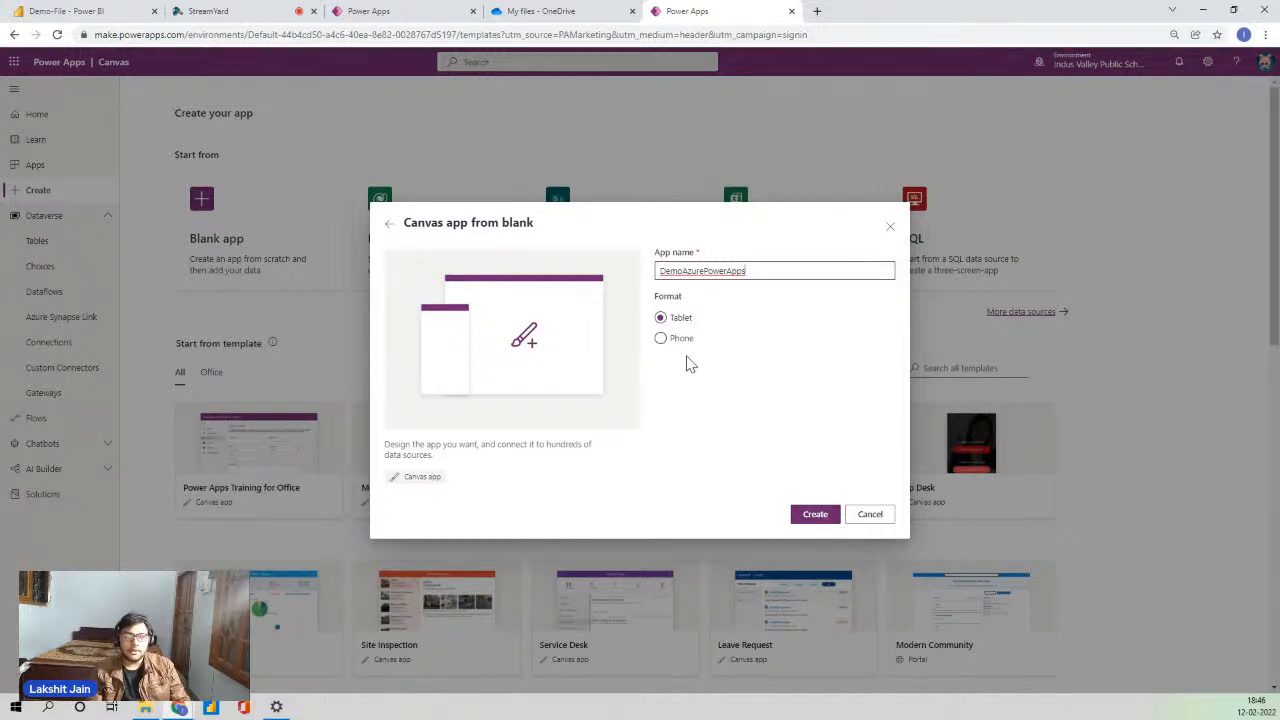
{"action": "left_click", "coordinate": [818, 516]}
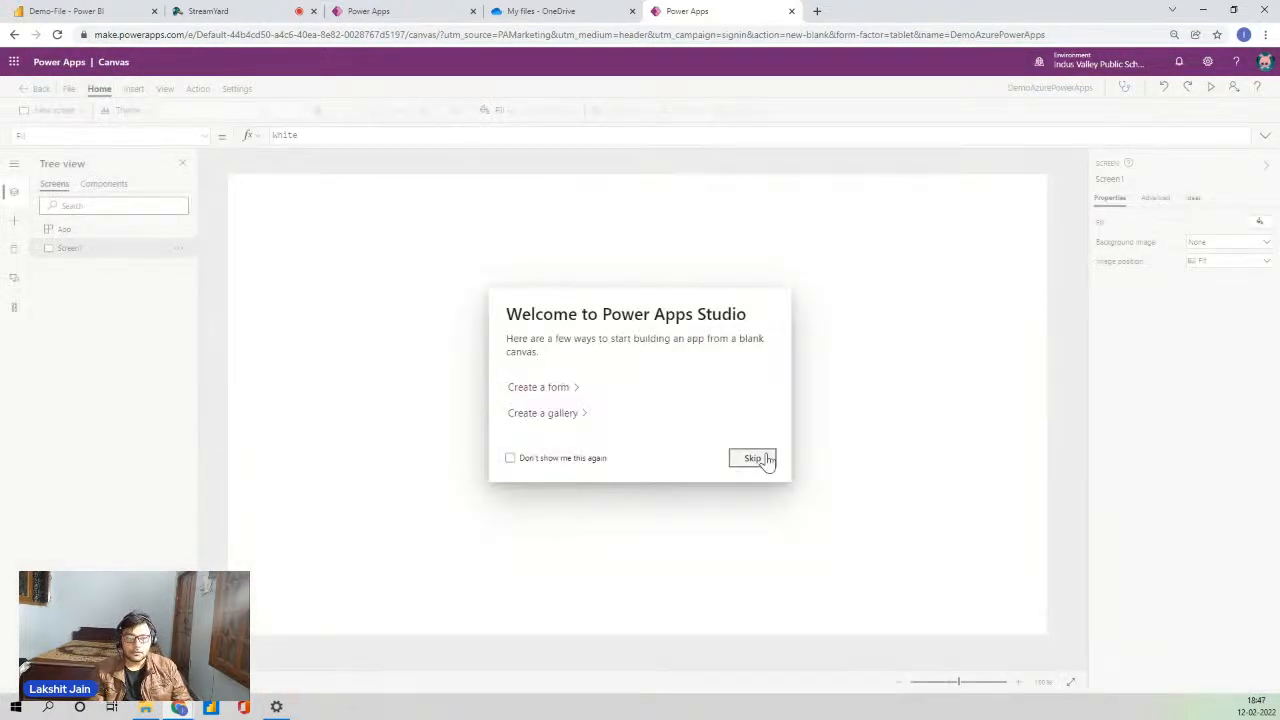
- Skip the Welcome dialog and insert a Button control onto Screen1
{"action": "left_click", "coordinate": [763, 458]}
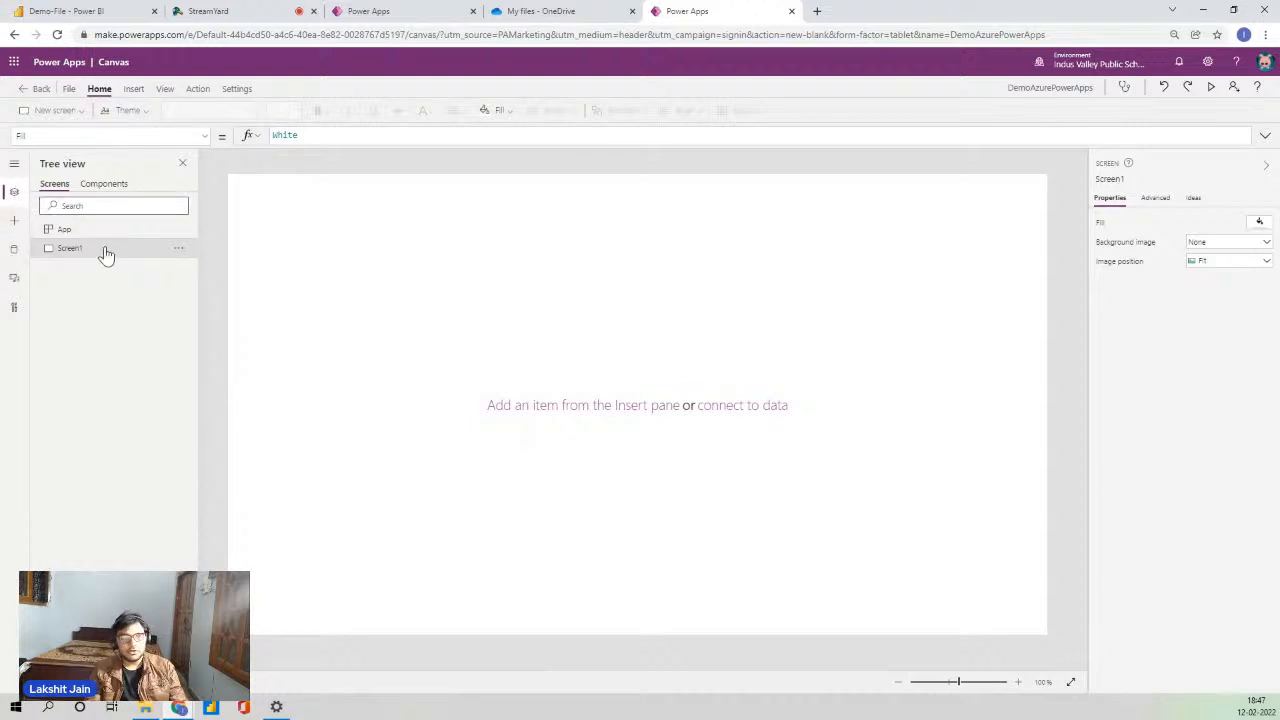
{"action": "left_click", "coordinate": [136, 92]}
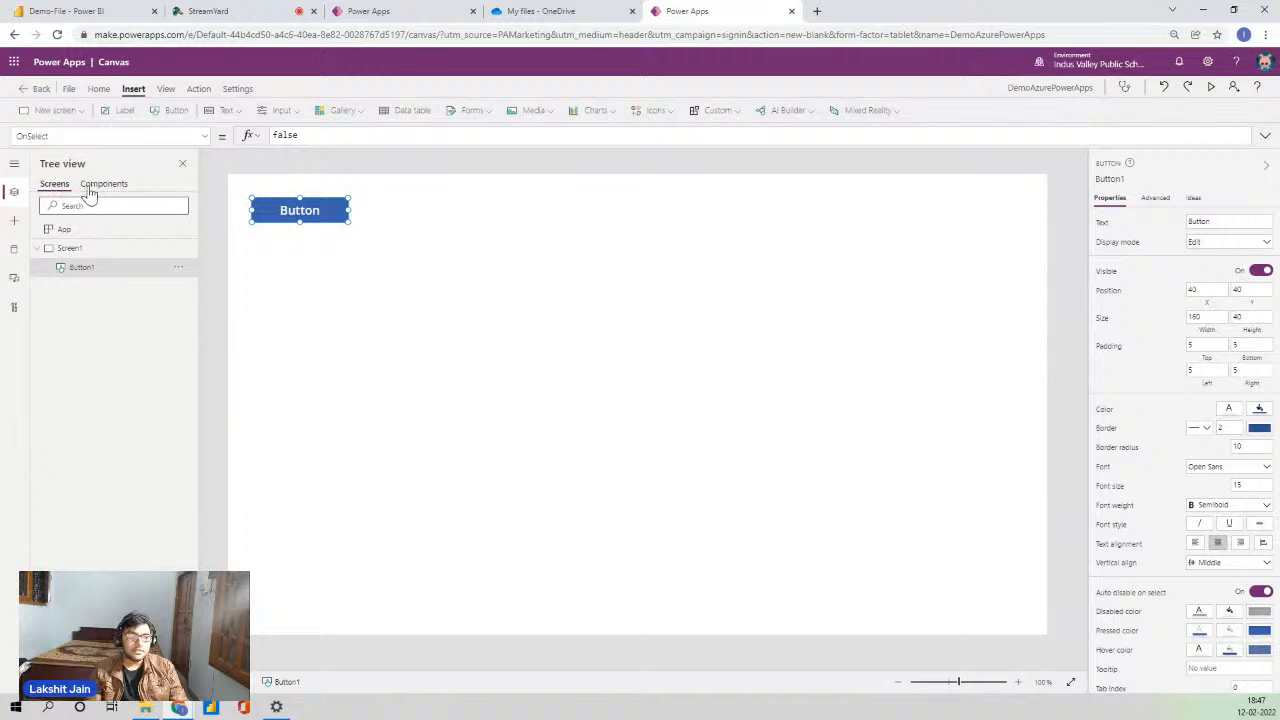
- Browse the Insert pane and the Data pane's available data sources, then close the list
{"action": "left_click", "coordinate": [12, 222]}
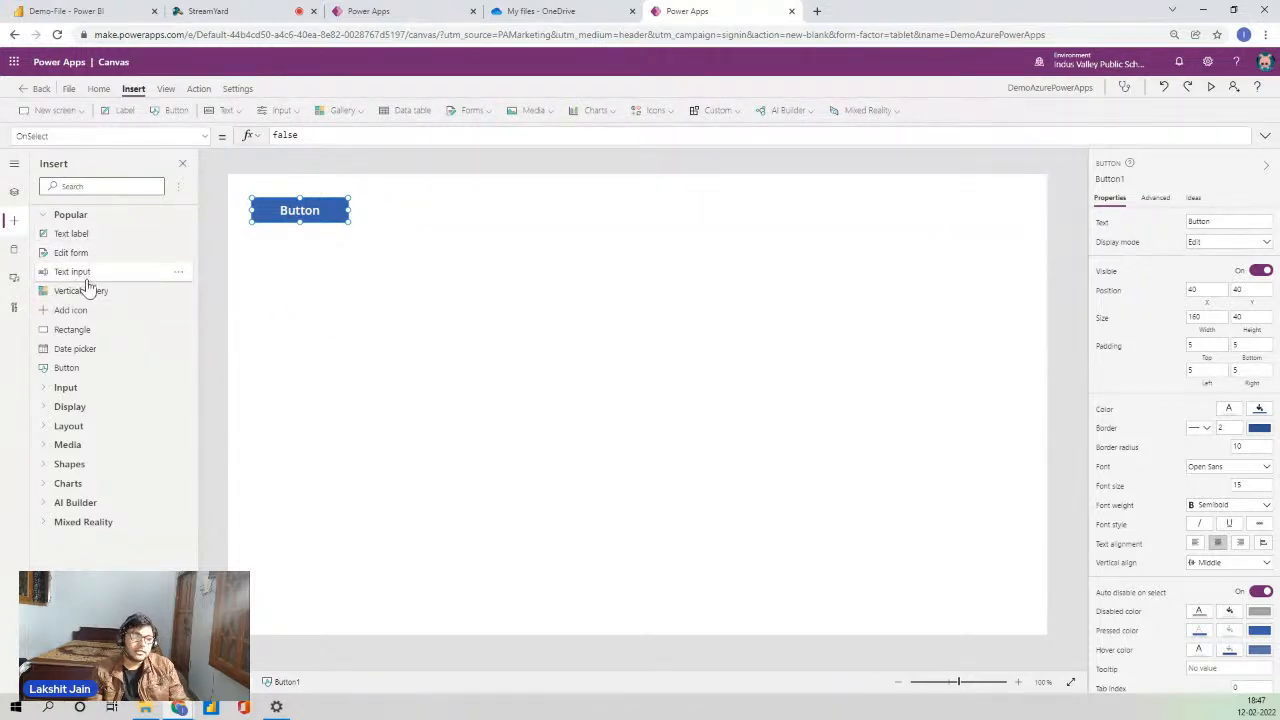
{"action": "left_click", "coordinate": [14, 249]}
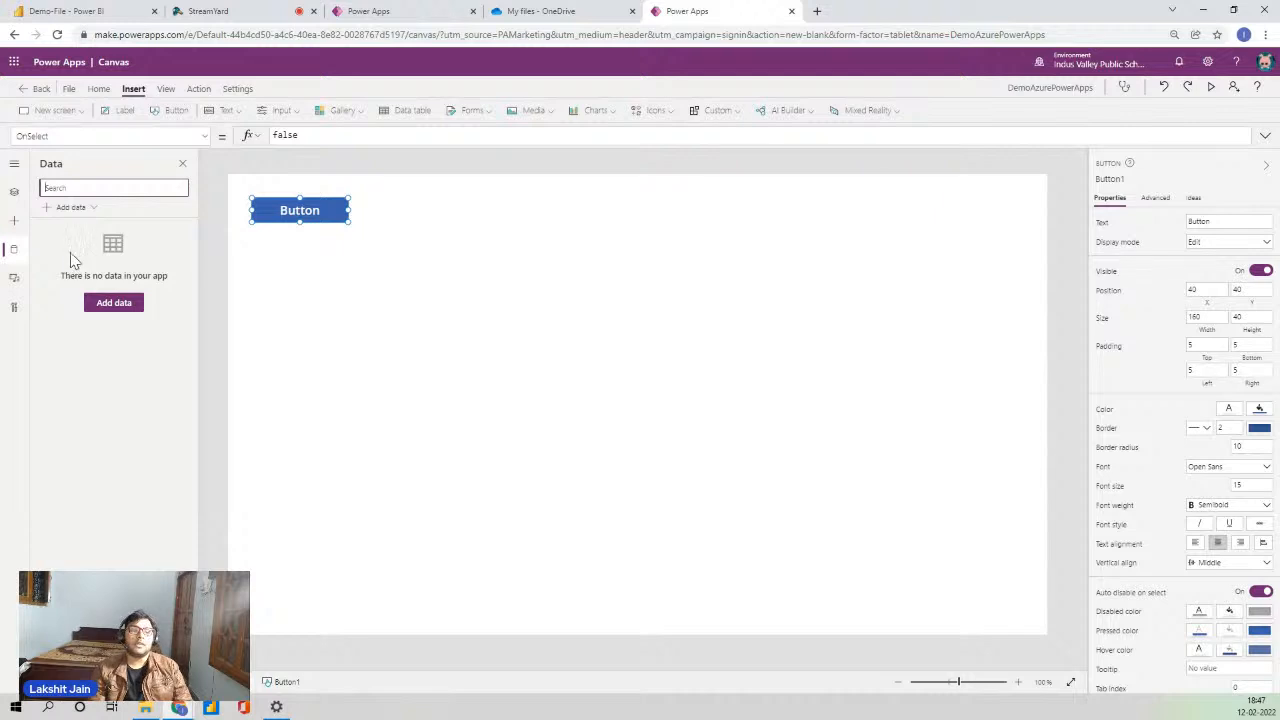
{"action": "left_click", "coordinate": [72, 208]}
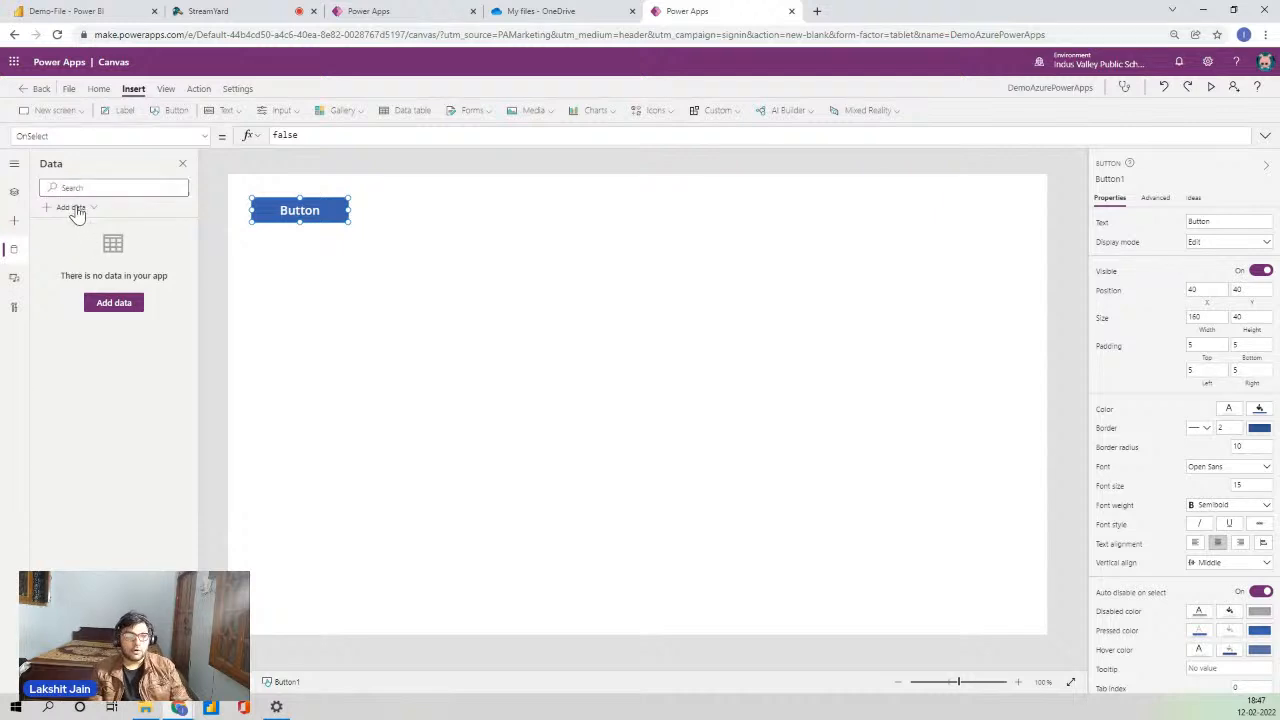
{"action": "left_click", "coordinate": [266, 321]}
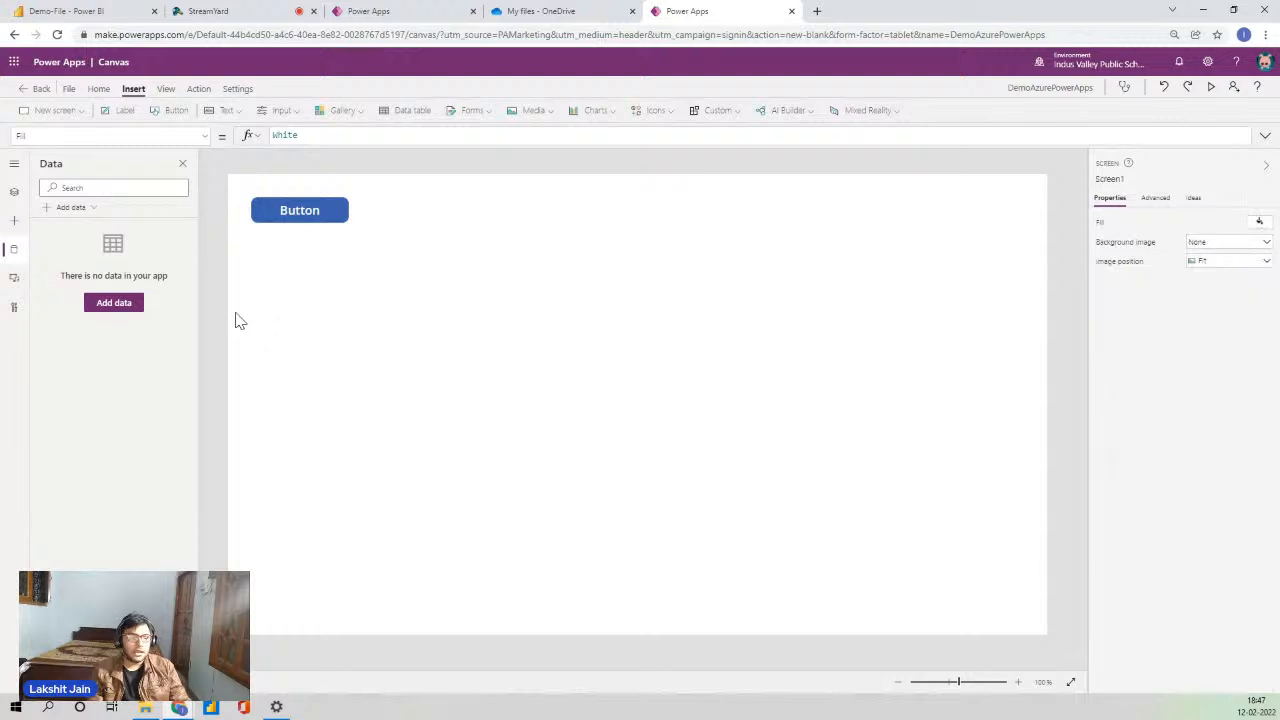
- Check the Media pane, cancel the file upload, and go to Save as for DemoAzurePowerApps
{"action": "left_click", "coordinate": [14, 278]}
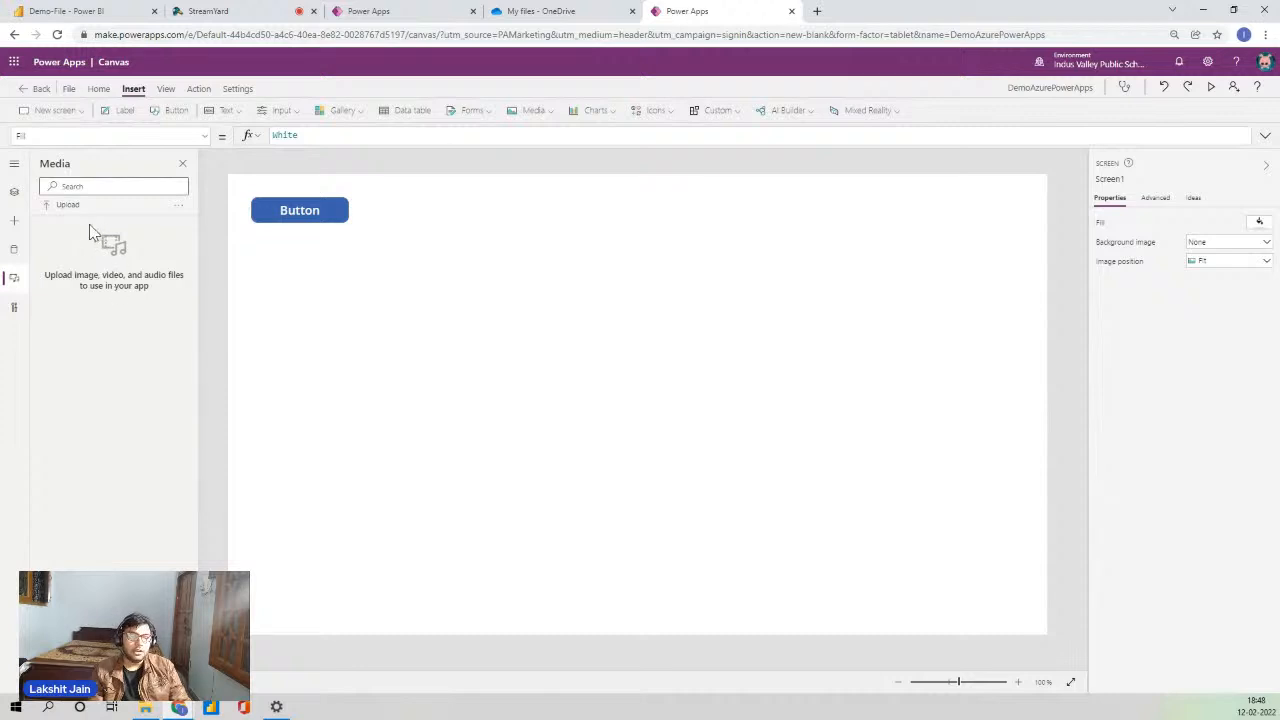
{"action": "left_click", "coordinate": [62, 205]}
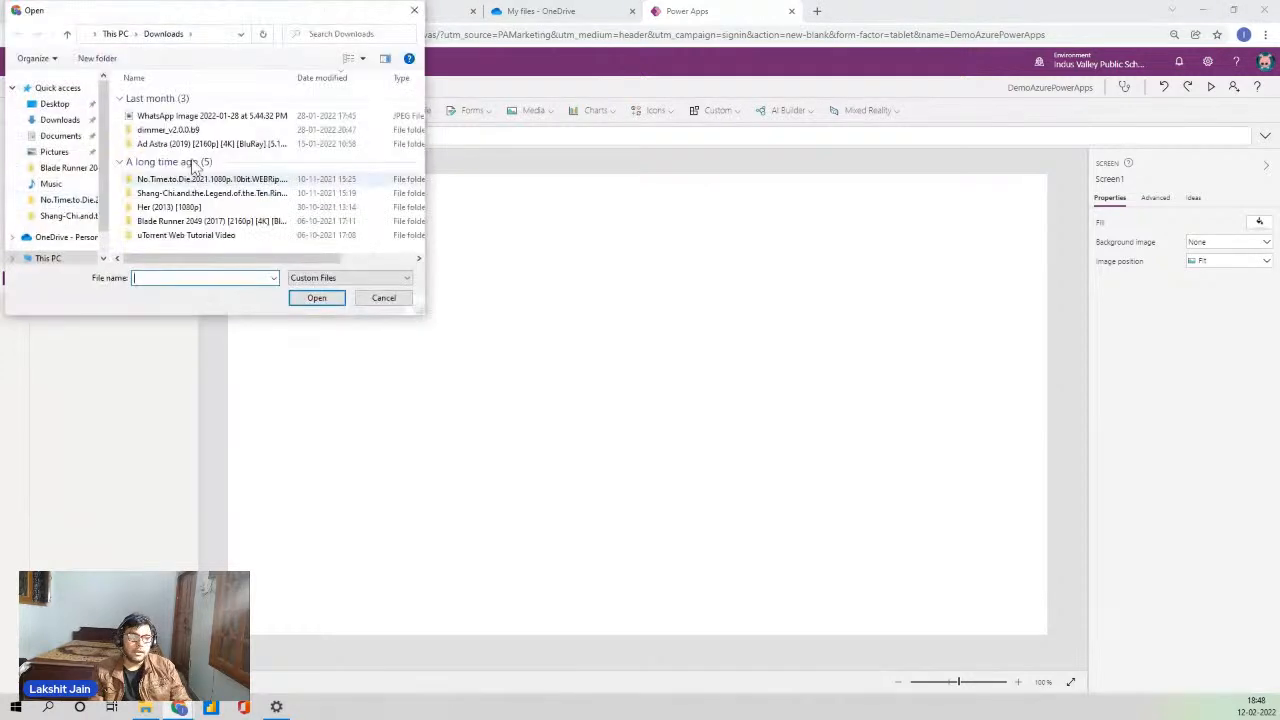
{"action": "left_click", "coordinate": [414, 10]}
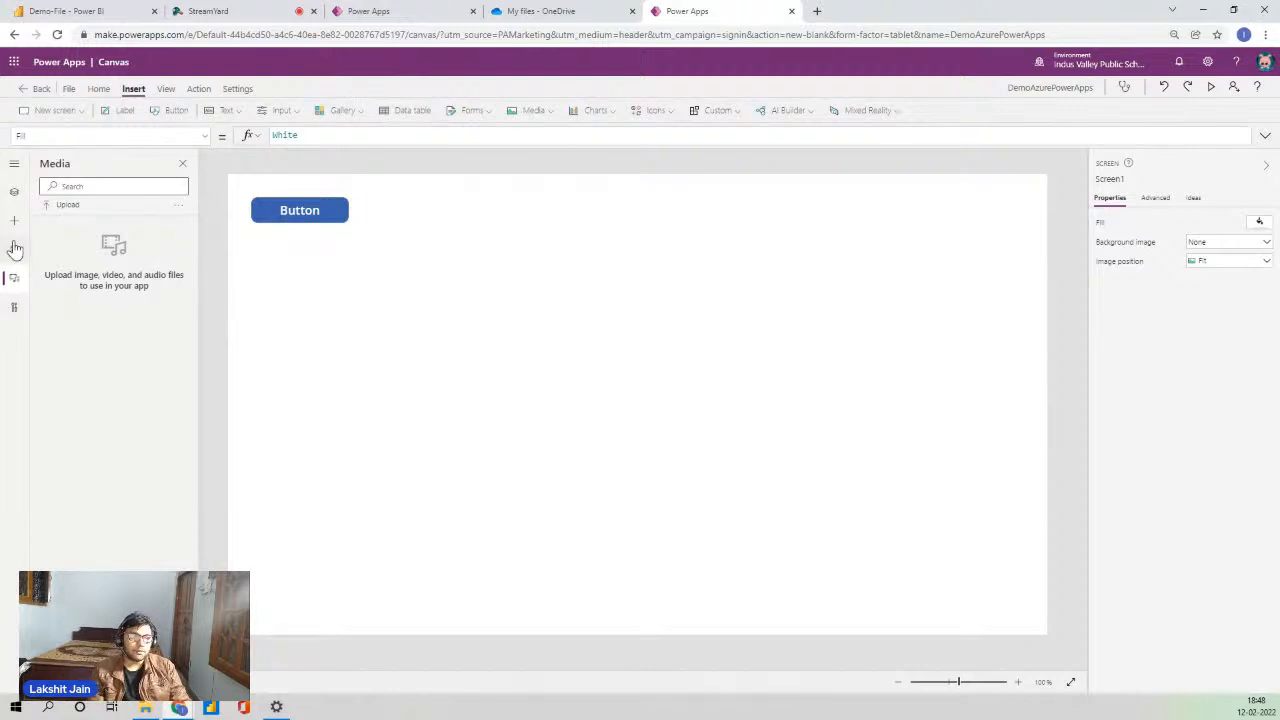
{"action": "left_click", "coordinate": [70, 92]}
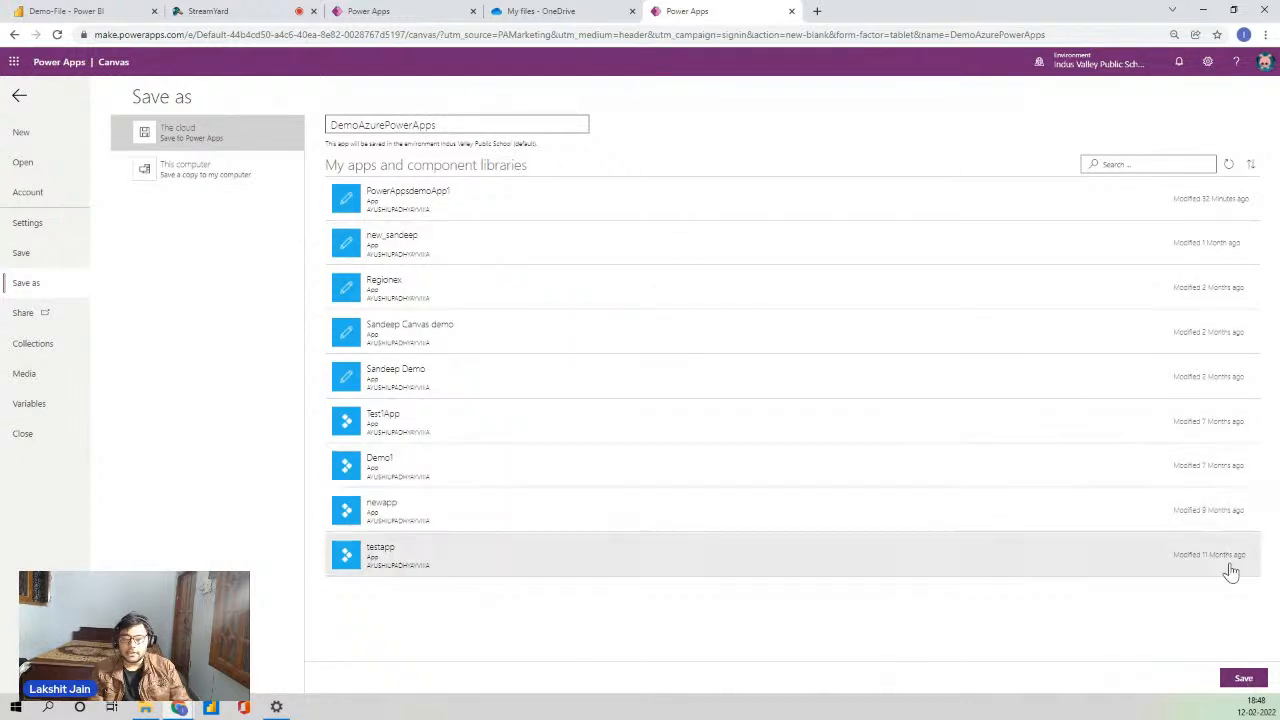
- Save DemoAzurePowerApps to the cloud and bring up its Share panel listing the owner
{"action": "left_click", "coordinate": [1243, 678]}
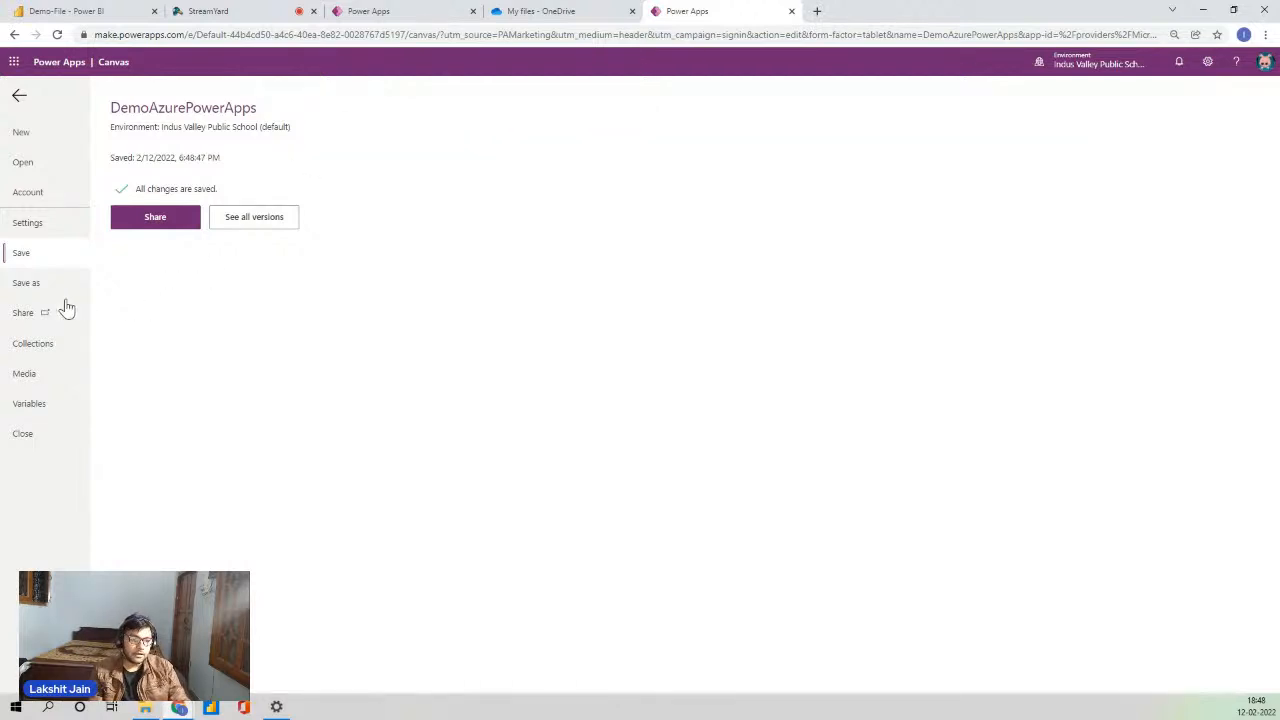
{"action": "left_click", "coordinate": [35, 315]}
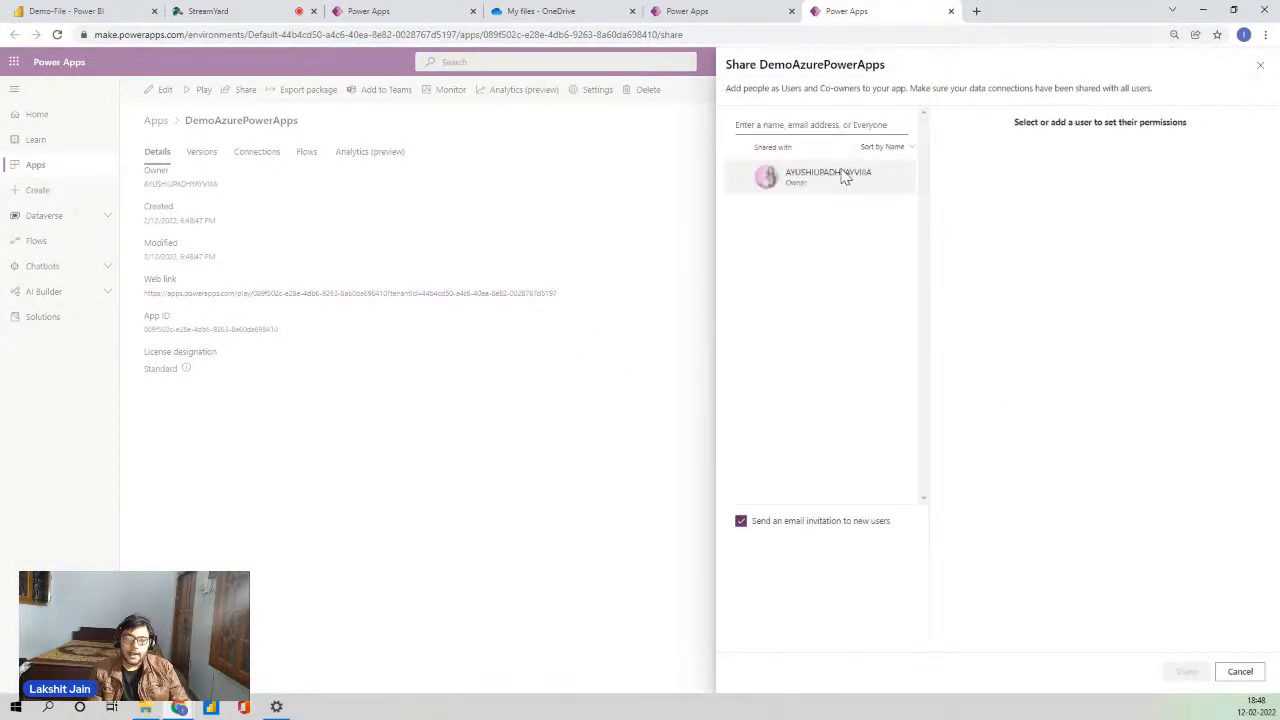
- Look up and add a user, toggle Co-owner on then off, and close the tab unshared
{"action": "left_click", "coordinate": [796, 124]}
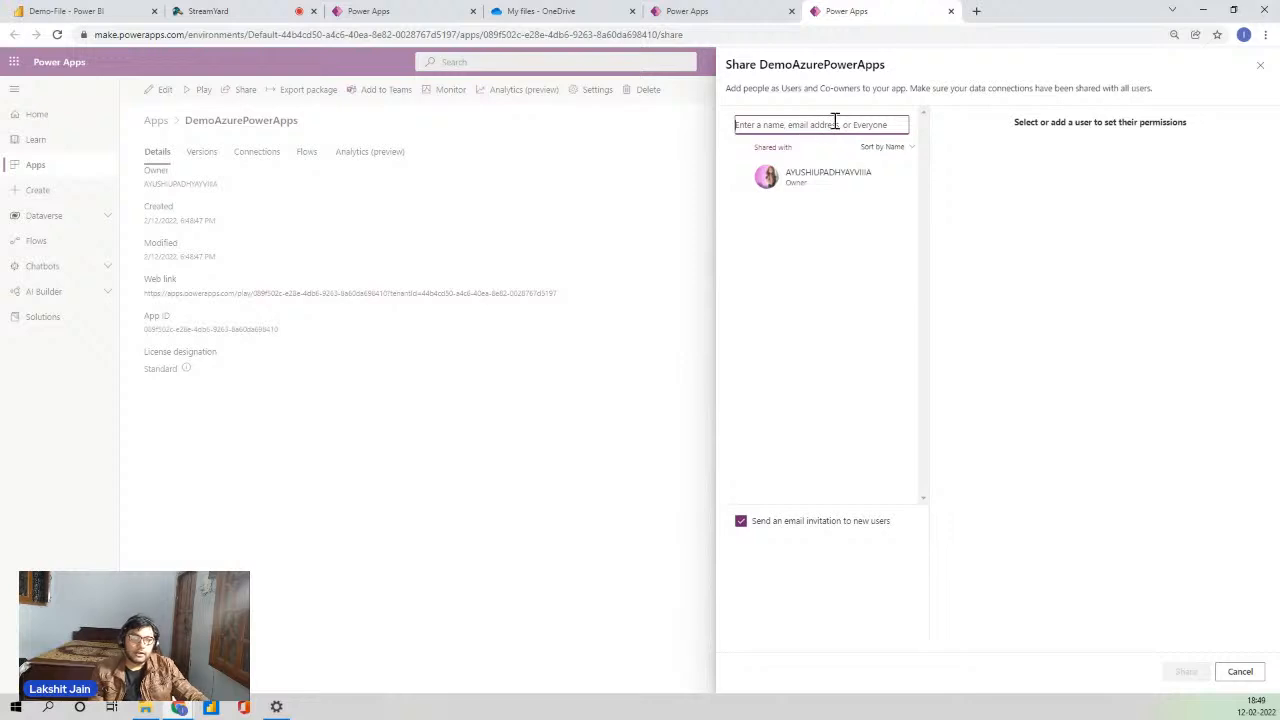
{"action": "type", "text": "rahu"}
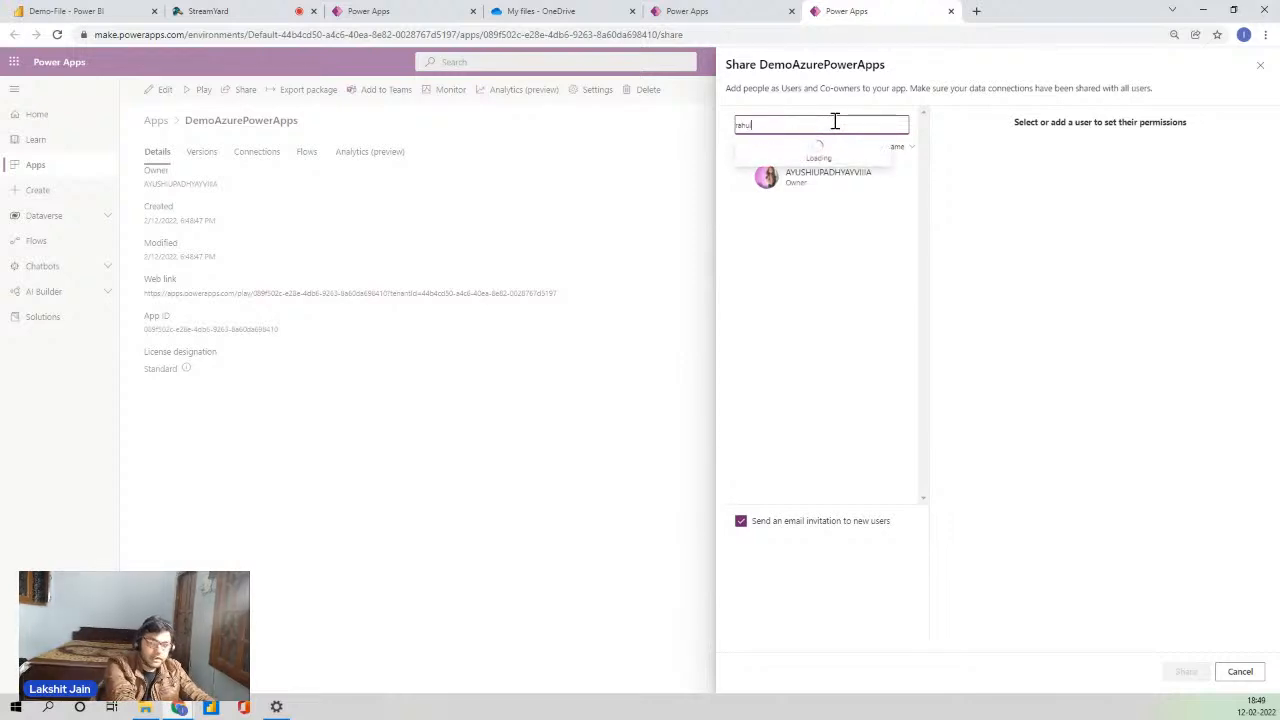
{"action": "type", "text": "l"}
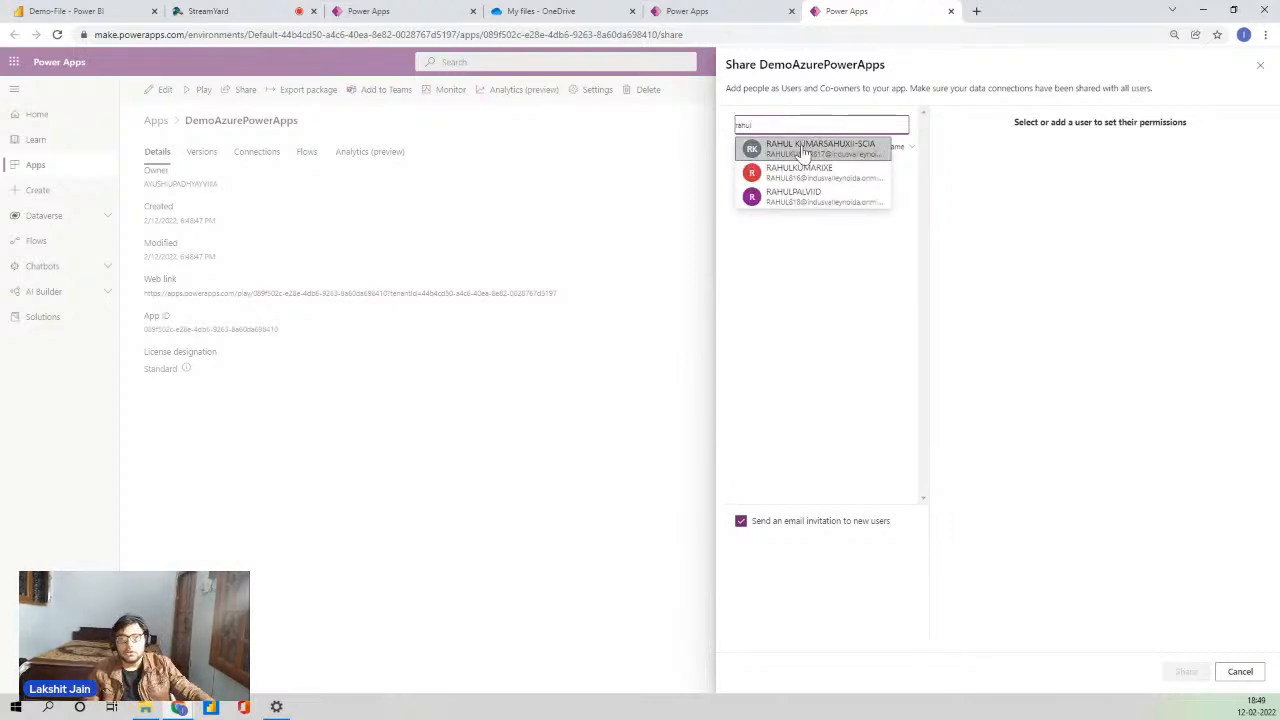
{"action": "left_click", "coordinate": [808, 146]}
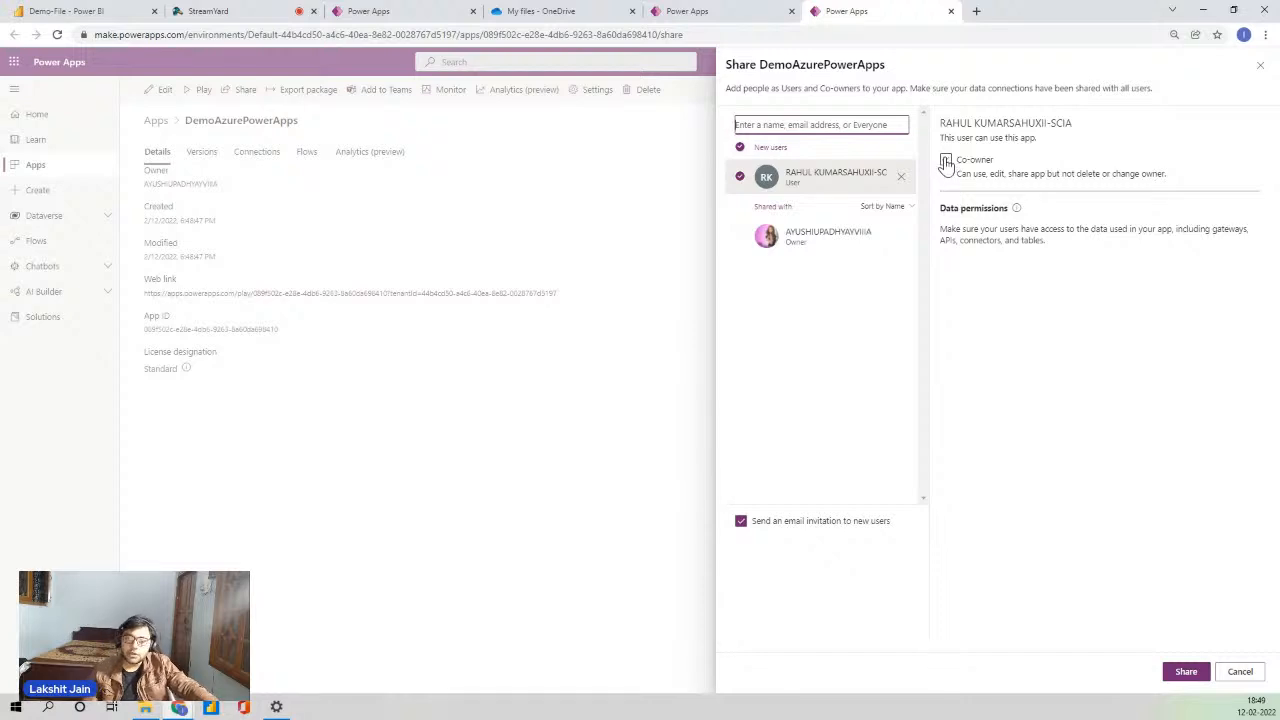
{"action": "left_click", "coordinate": [947, 163]}
{"action": "left_click", "coordinate": [947, 162]}
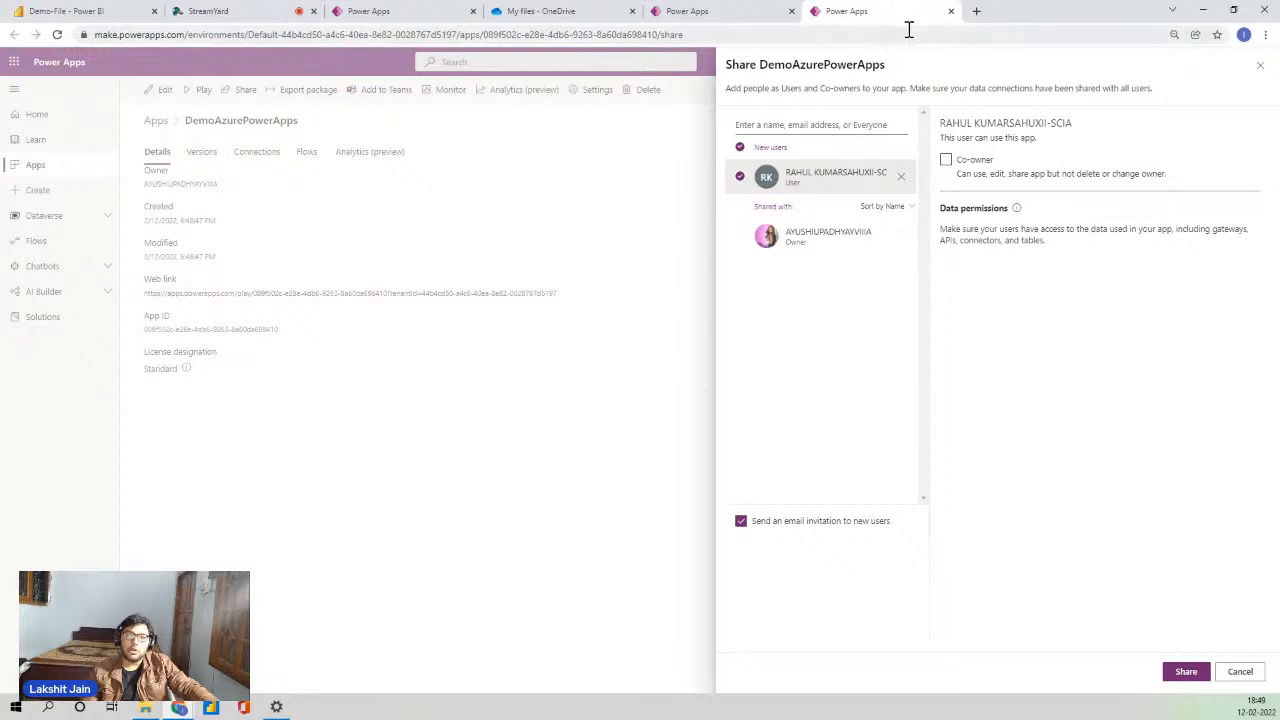
{"action": "left_click", "coordinate": [951, 11]}
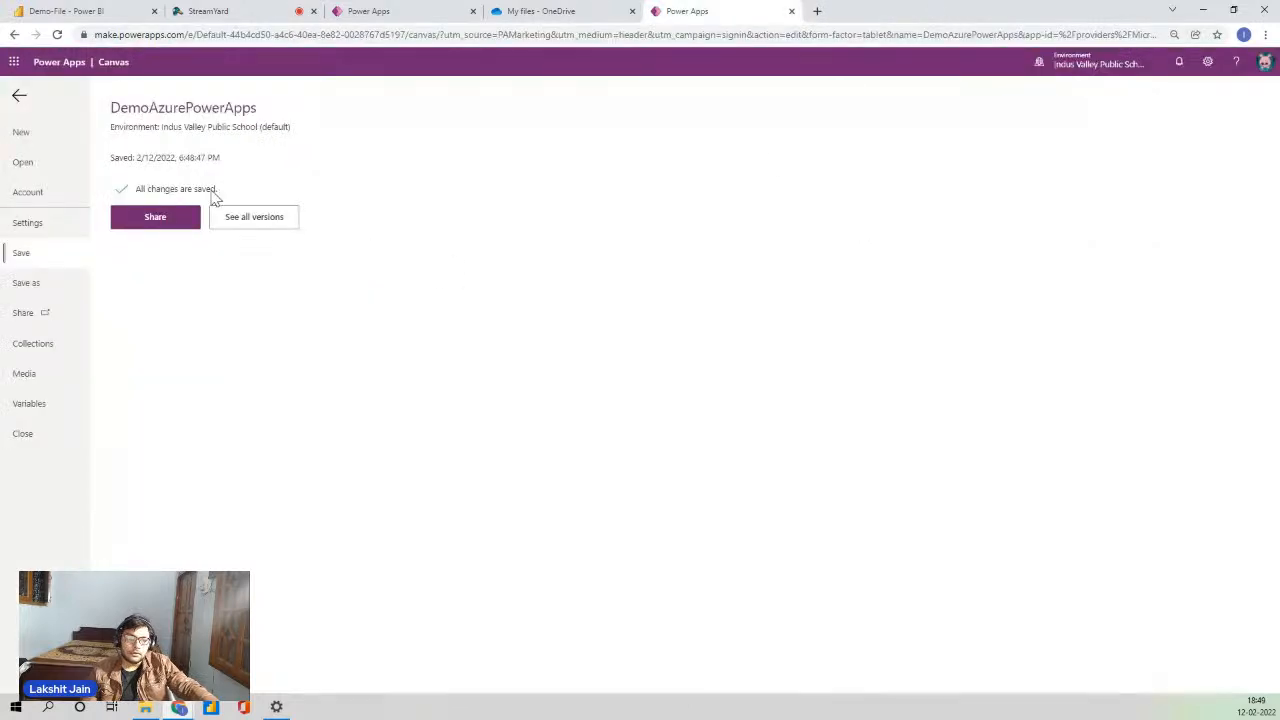
- Review General and Display settings, keep orientation on Landscape, and close Settings
{"action": "left_click", "coordinate": [30, 223]}
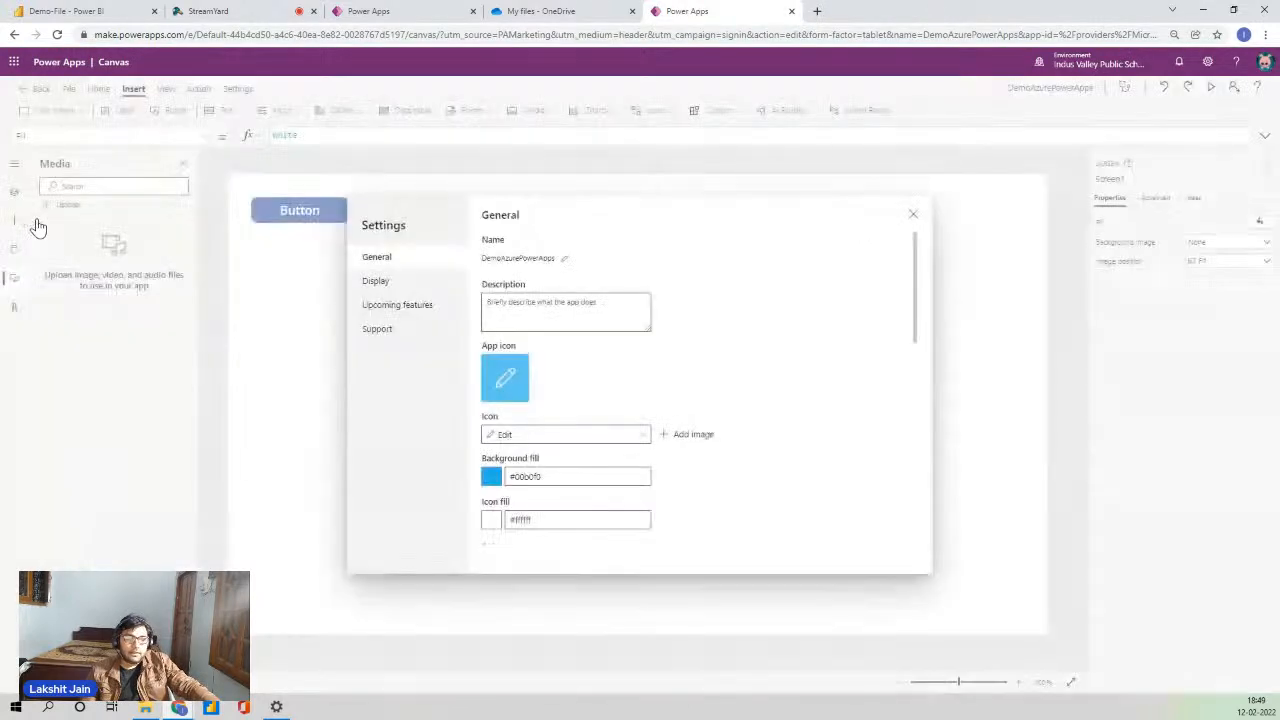
{"action": "scroll", "coordinate": [534, 446], "scroll_direction": "down", "scroll_amount": 3}
{"action": "scroll", "coordinate": [546, 354], "scroll_direction": "up", "scroll_amount": 2}
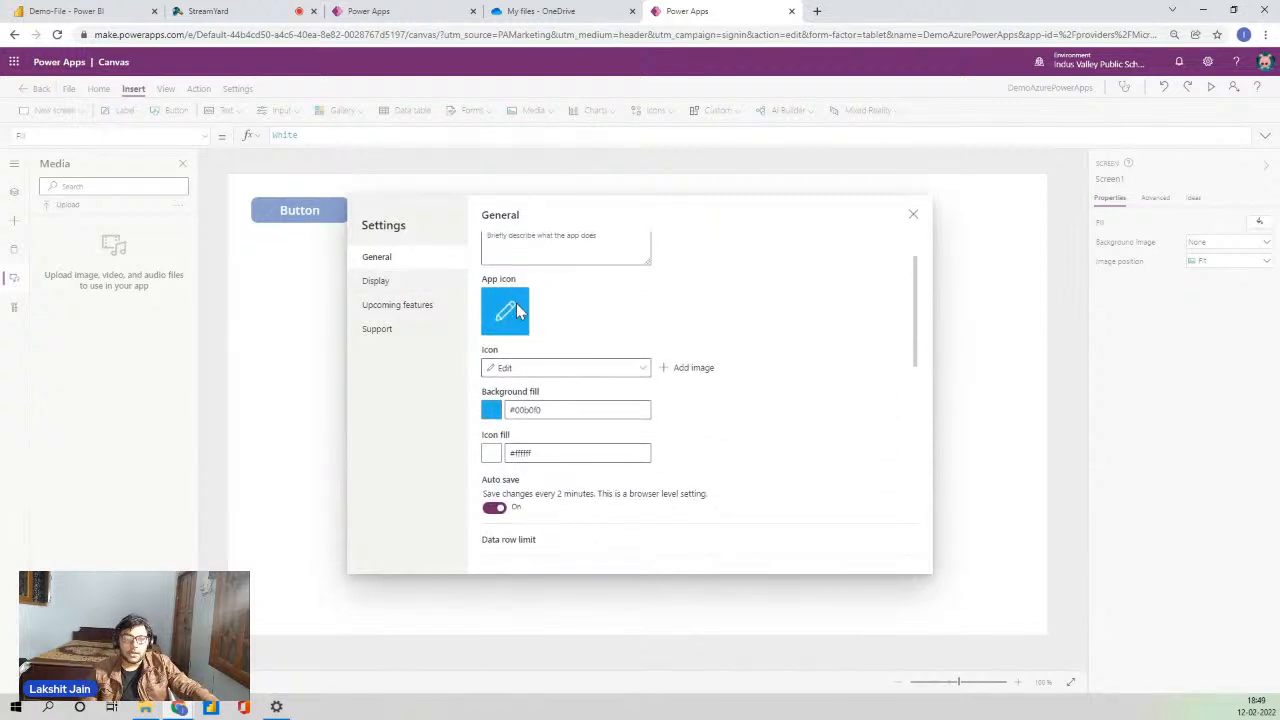
{"action": "scroll", "coordinate": [517, 336], "scroll_direction": "down", "scroll_amount": 1}
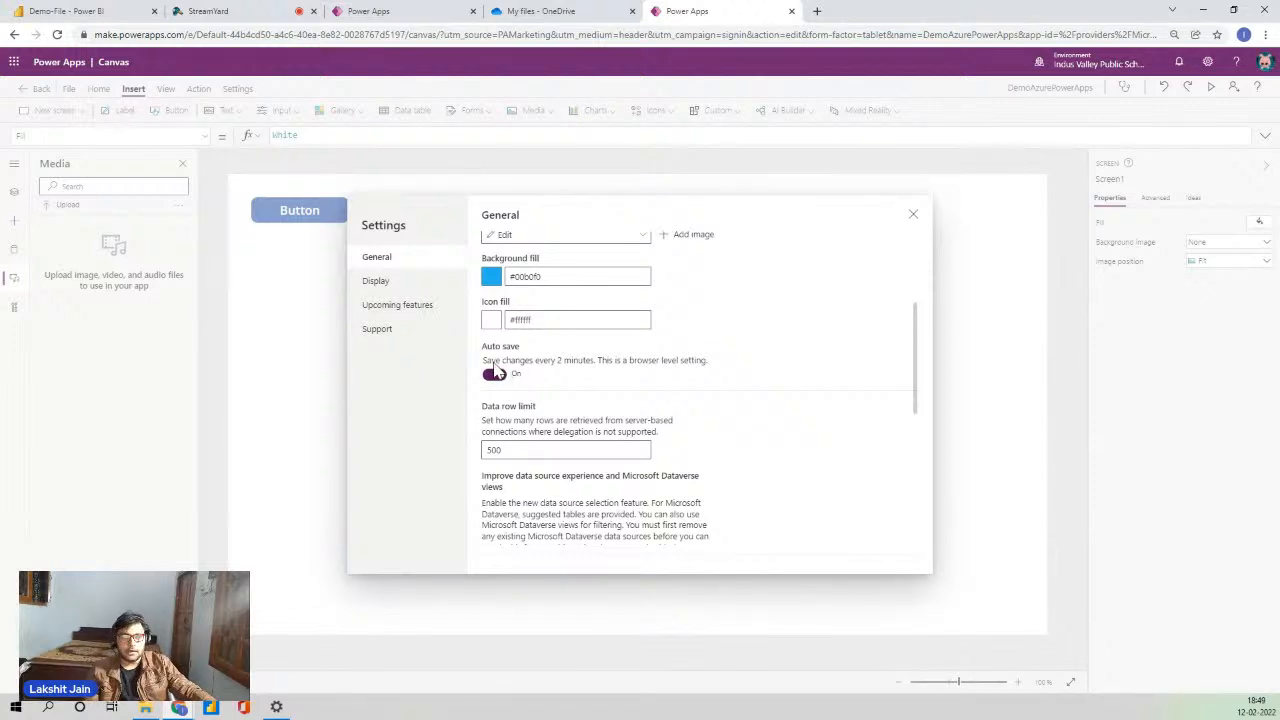
{"action": "left_click", "coordinate": [414, 292]}
{"action": "scroll", "coordinate": [702, 375], "scroll_direction": "down", "scroll_amount": 3}
{"action": "scroll", "coordinate": [660, 368], "scroll_direction": "up", "scroll_amount": 3}
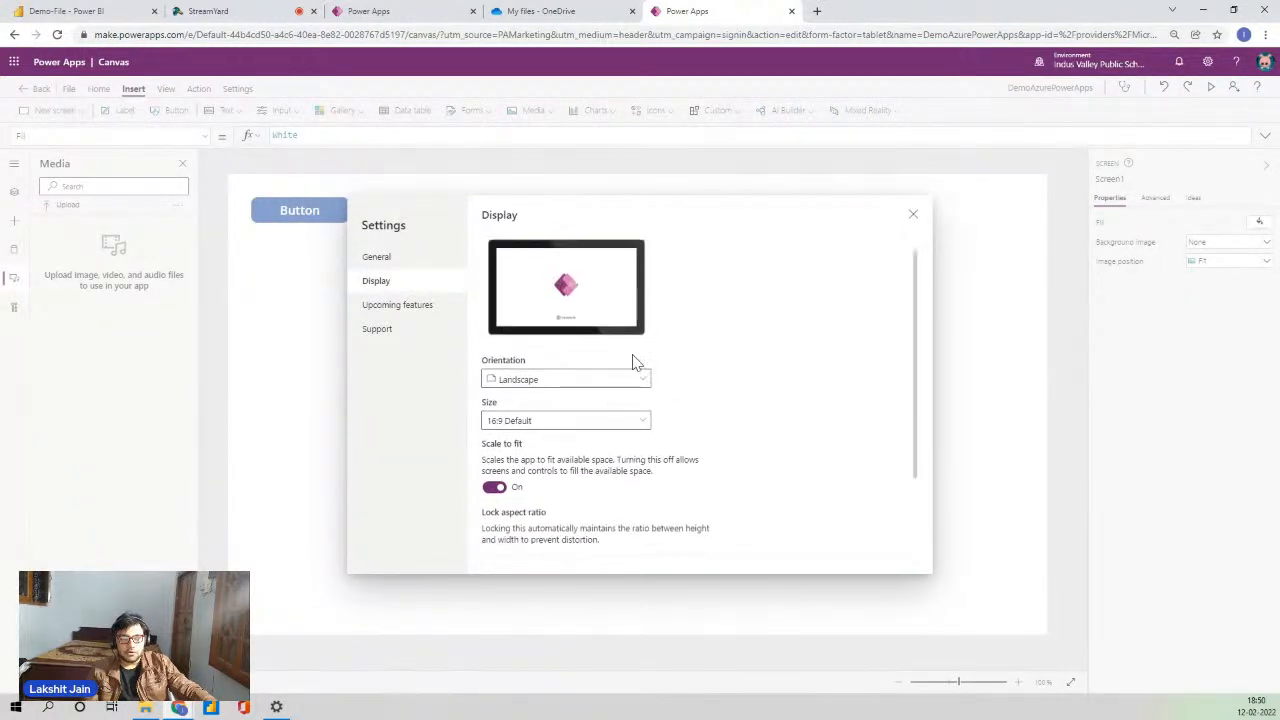
{"action": "scroll", "coordinate": [632, 362], "scroll_direction": "up", "scroll_amount": 1}
{"action": "left_click", "coordinate": [596, 405]}
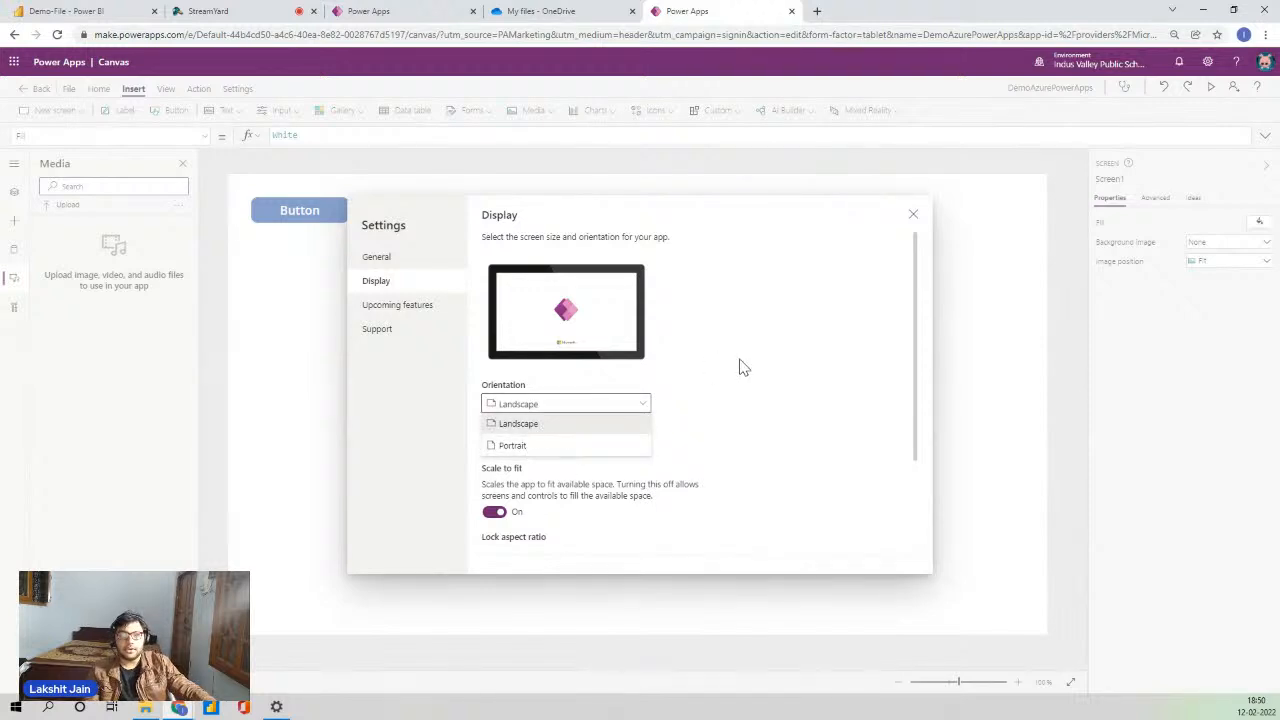
{"action": "left_click", "coordinate": [825, 268]}
{"action": "left_click", "coordinate": [914, 216]}
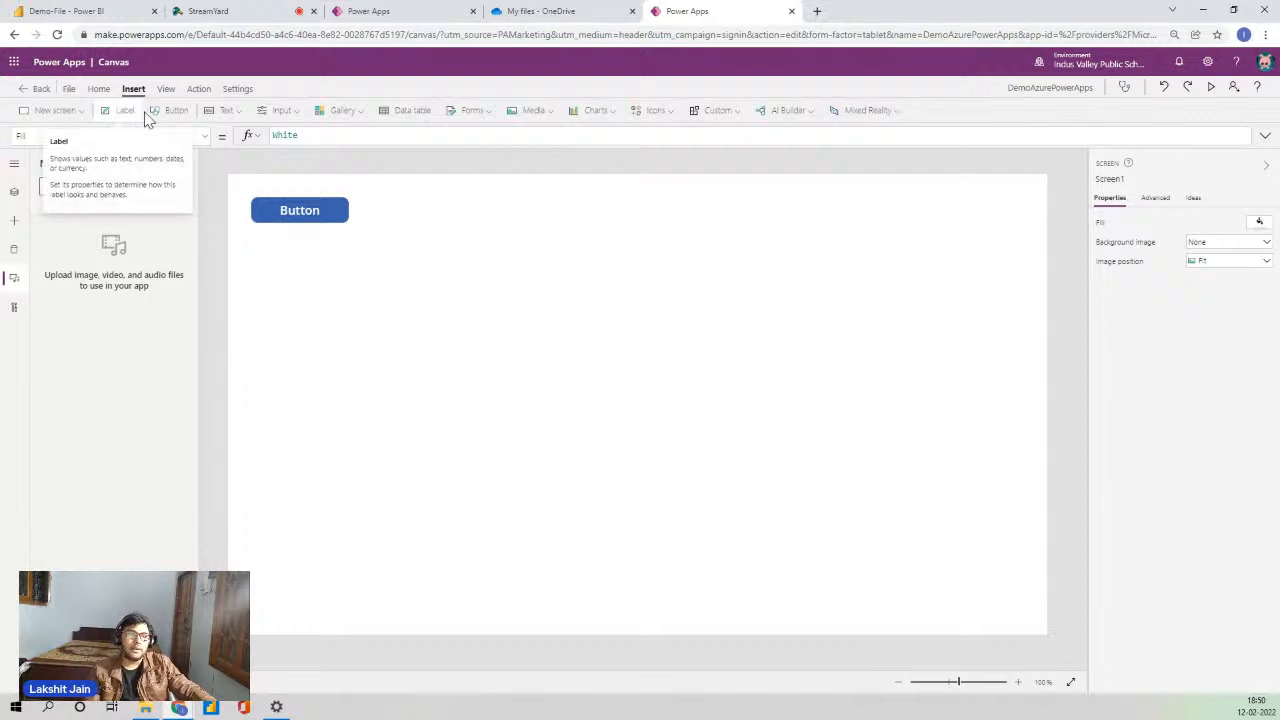
- Preview the Input controls and Gallery layouts without inserting either
{"action": "left_click", "coordinate": [279, 113]}
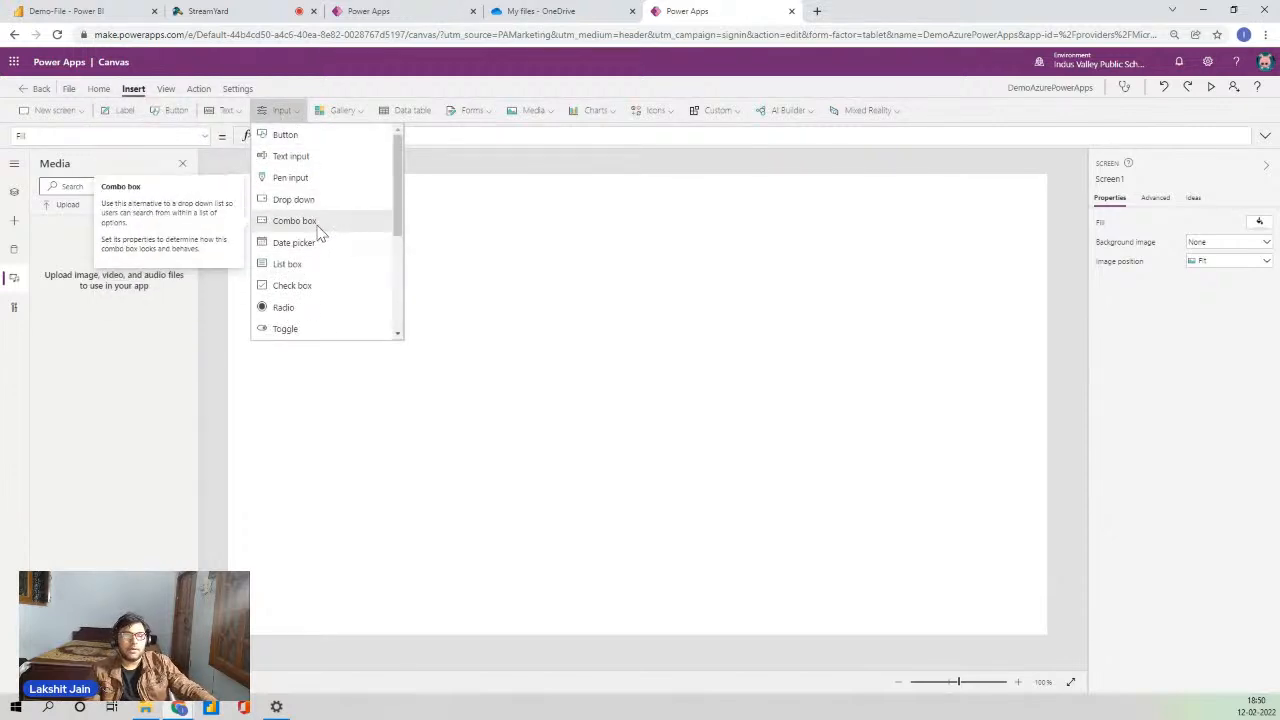
{"action": "scroll", "coordinate": [337, 265], "scroll_direction": "down", "scroll_amount": 2}
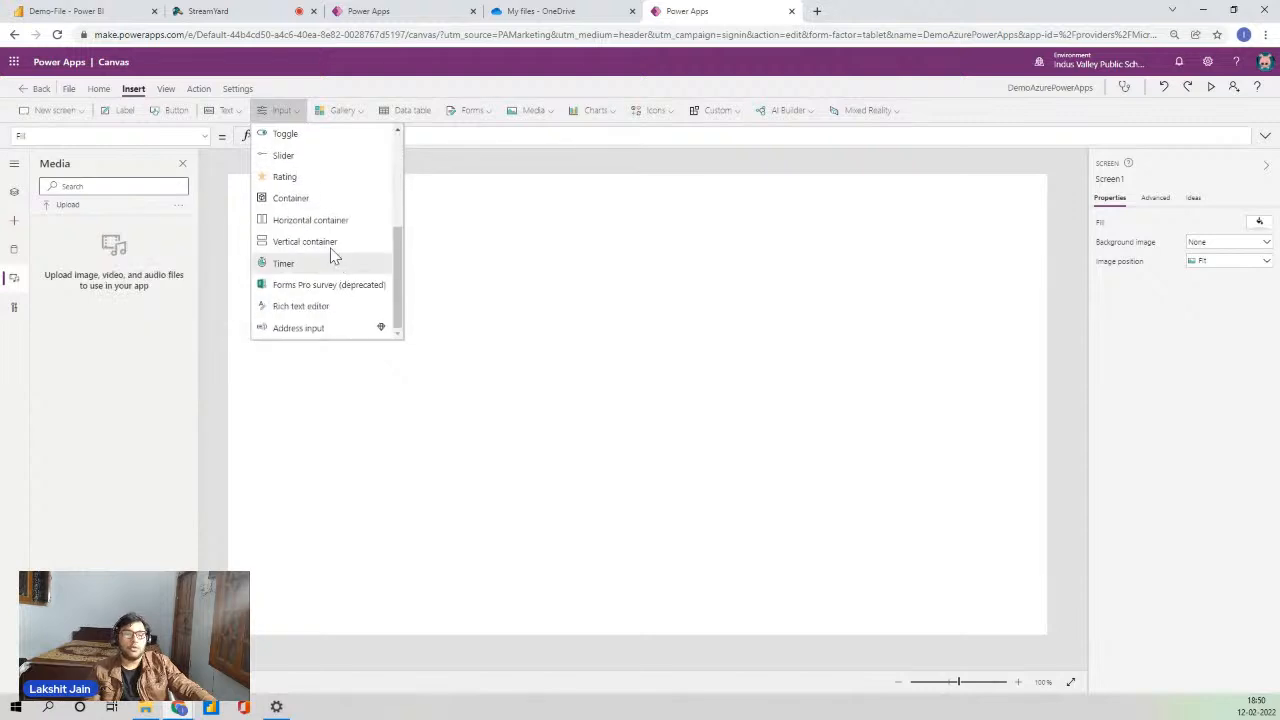
{"action": "scroll", "coordinate": [330, 240], "scroll_direction": "up", "scroll_amount": 2}
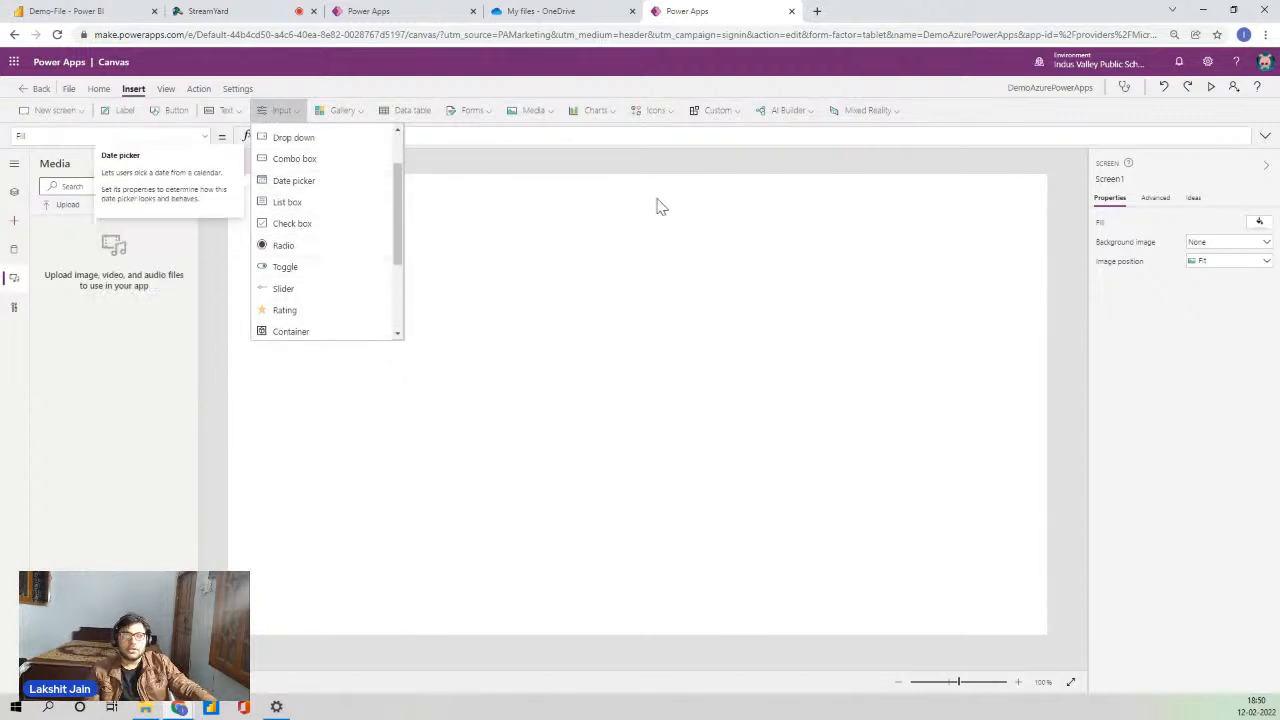
{"action": "left_click", "coordinate": [695, 253]}
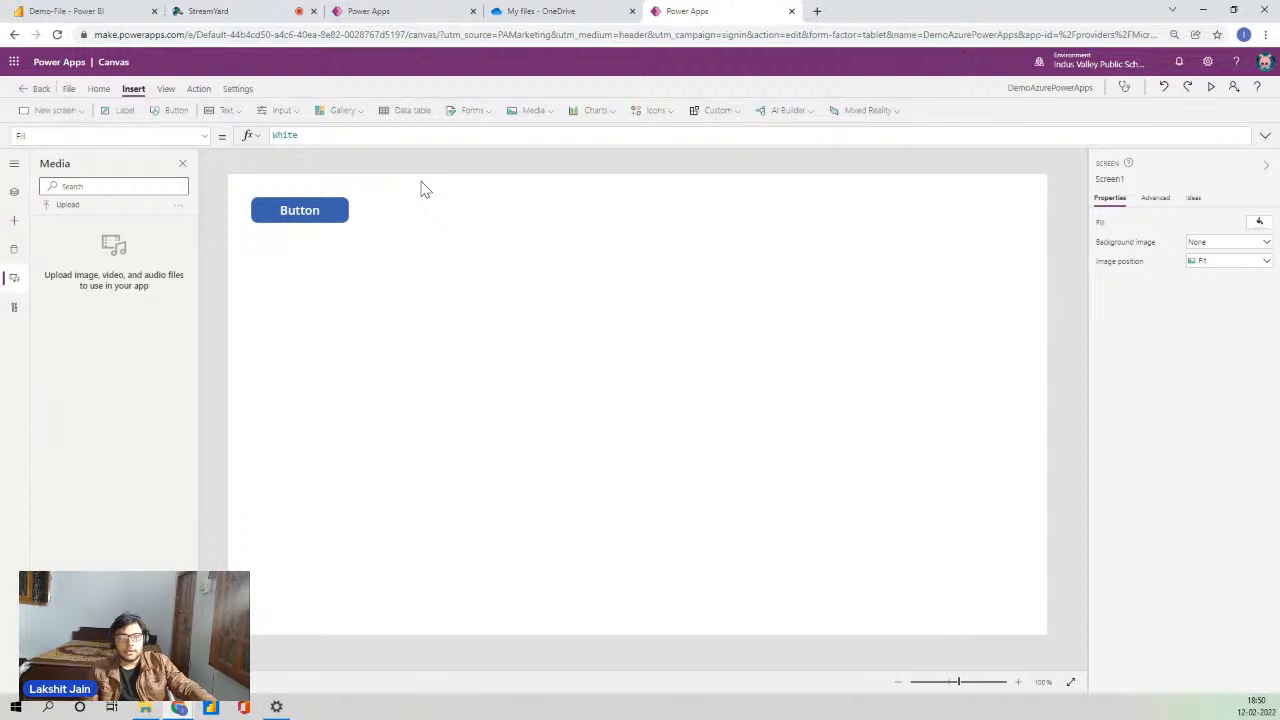
{"action": "left_click", "coordinate": [355, 119]}
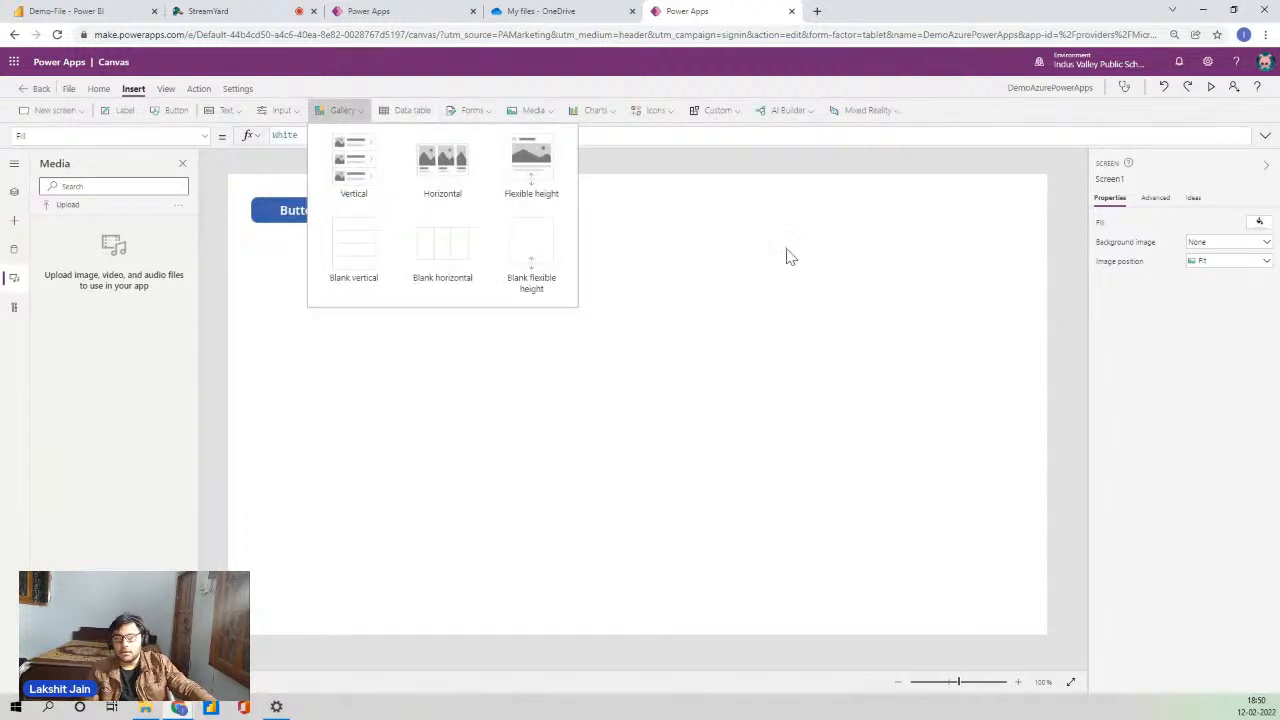
{"action": "left_click", "coordinate": [847, 291]}
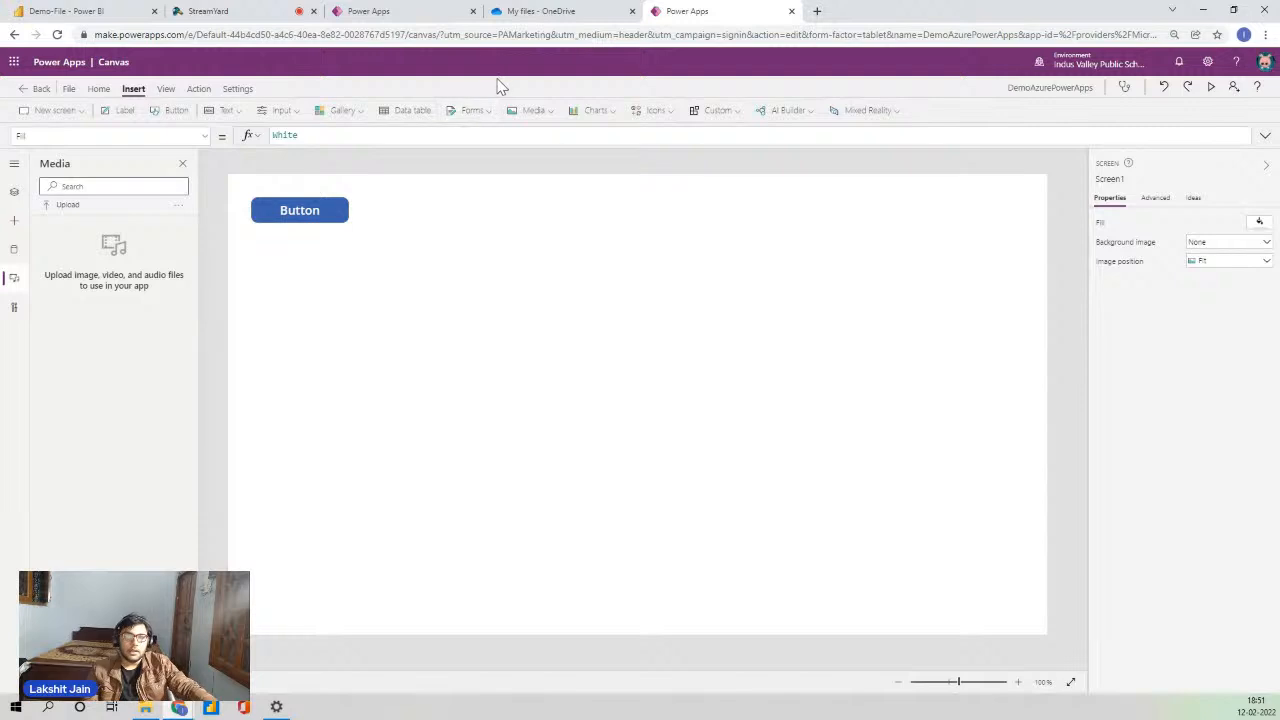
- Preview the Forms and Media lists, then show the Charts list
{"action": "left_click", "coordinate": [478, 112]}
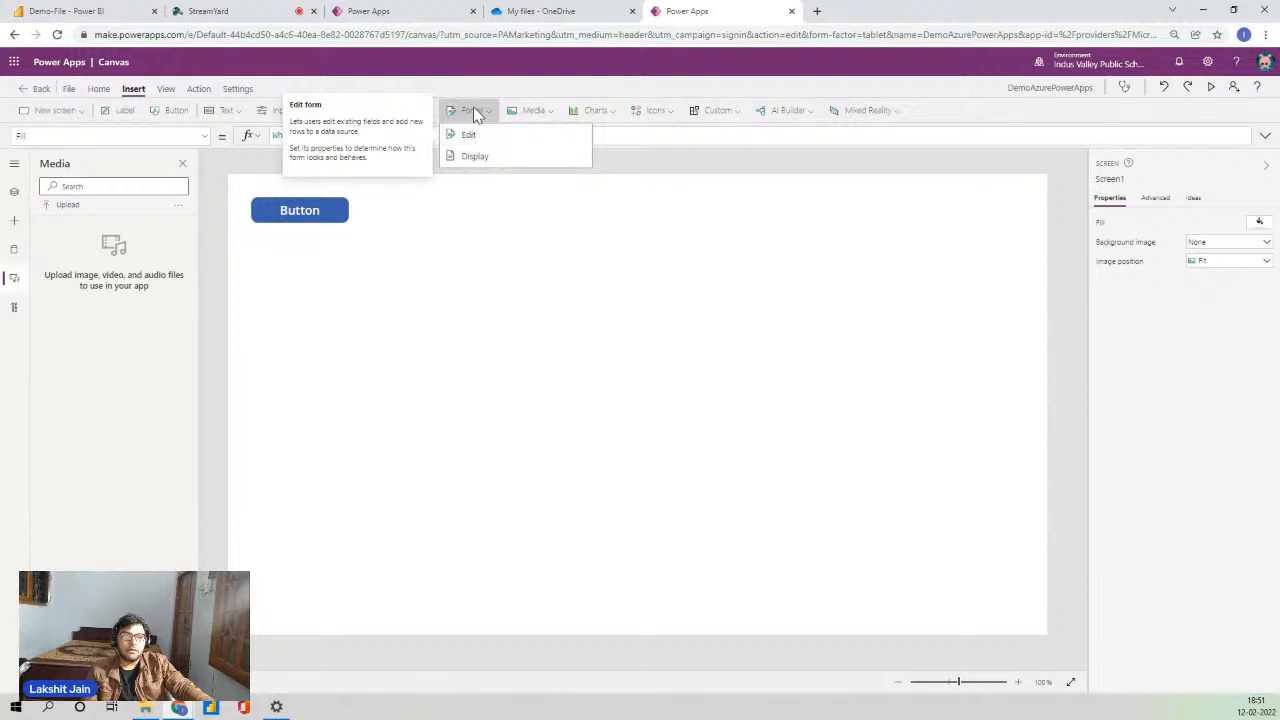
{"action": "left_click", "coordinate": [587, 92]}
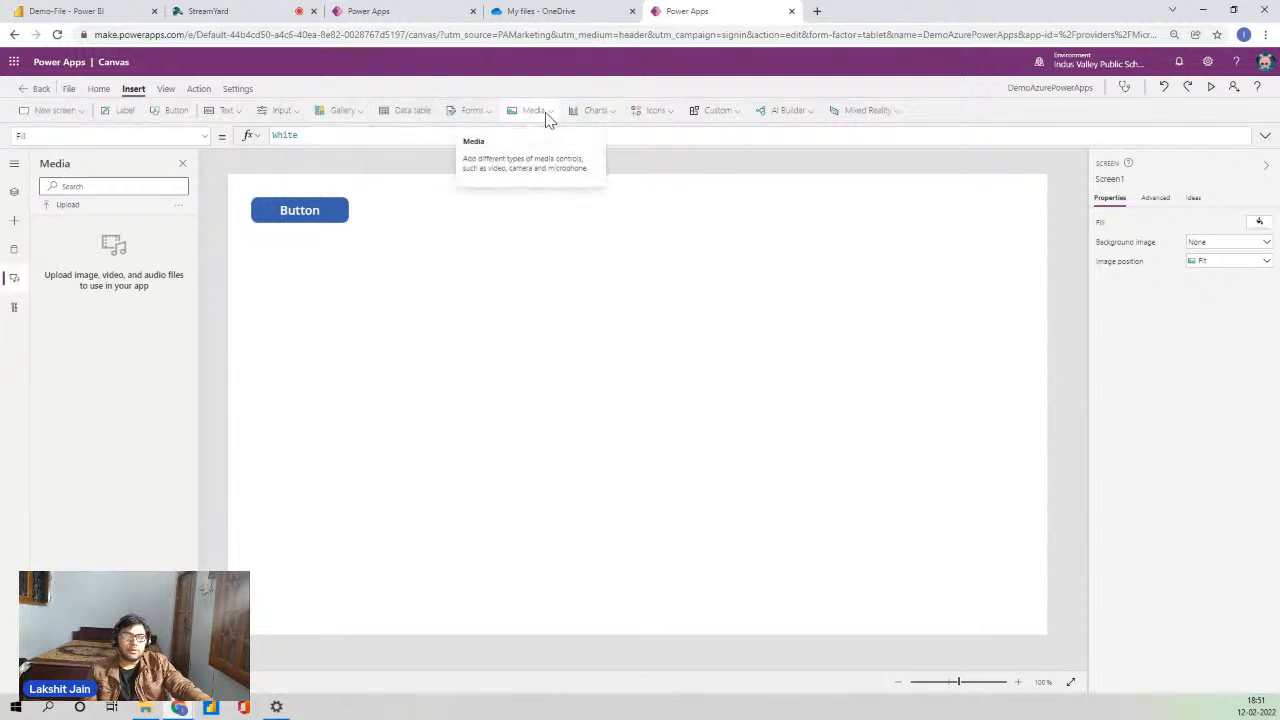
{"action": "left_click", "coordinate": [549, 118]}
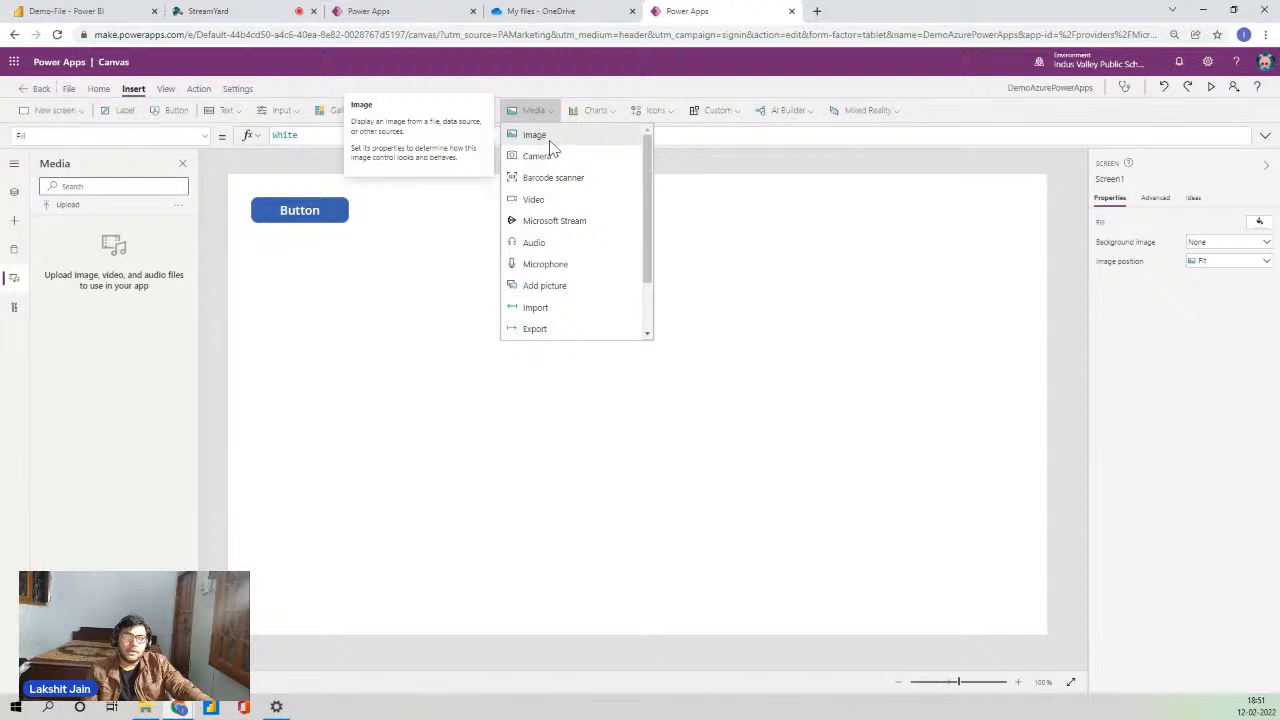
{"action": "left_click", "coordinate": [613, 108]}
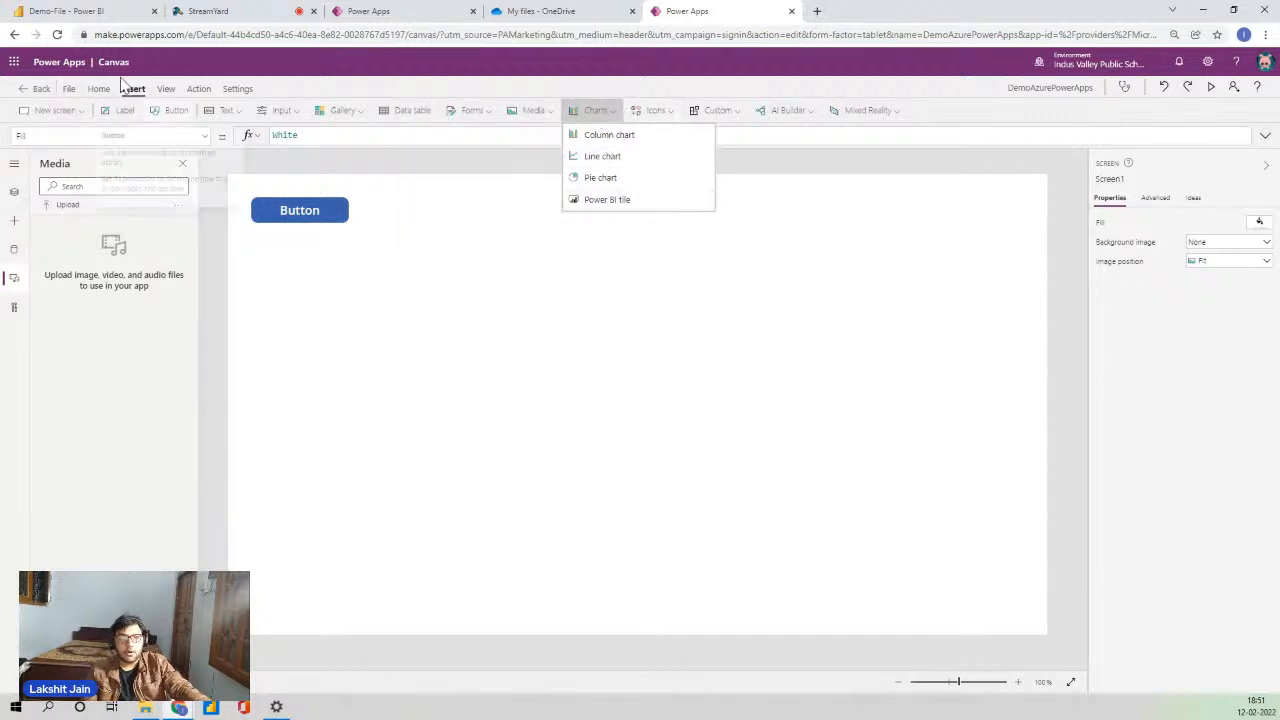
- Close the Charts list and preview the Icons and Custom options without inserting anything
{"action": "left_click", "coordinate": [80, 11]}
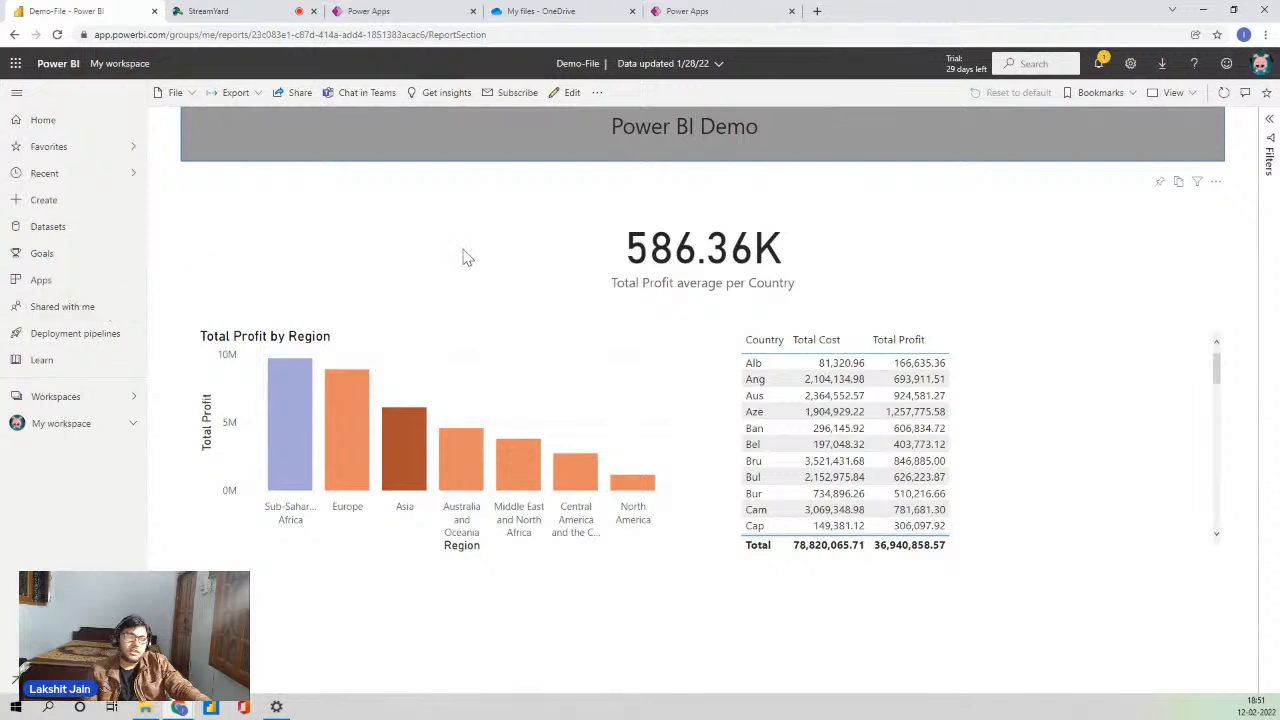
{"action": "left_click", "coordinate": [688, 11]}
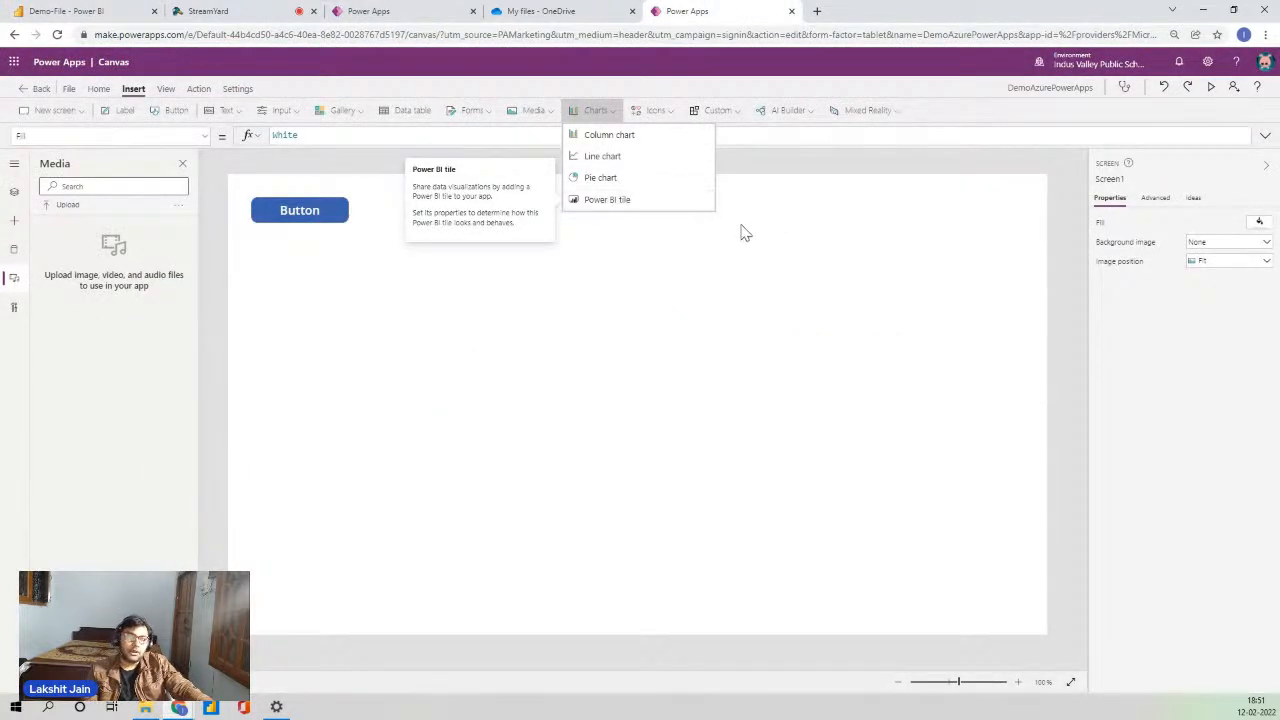
{"action": "left_click", "coordinate": [857, 279]}
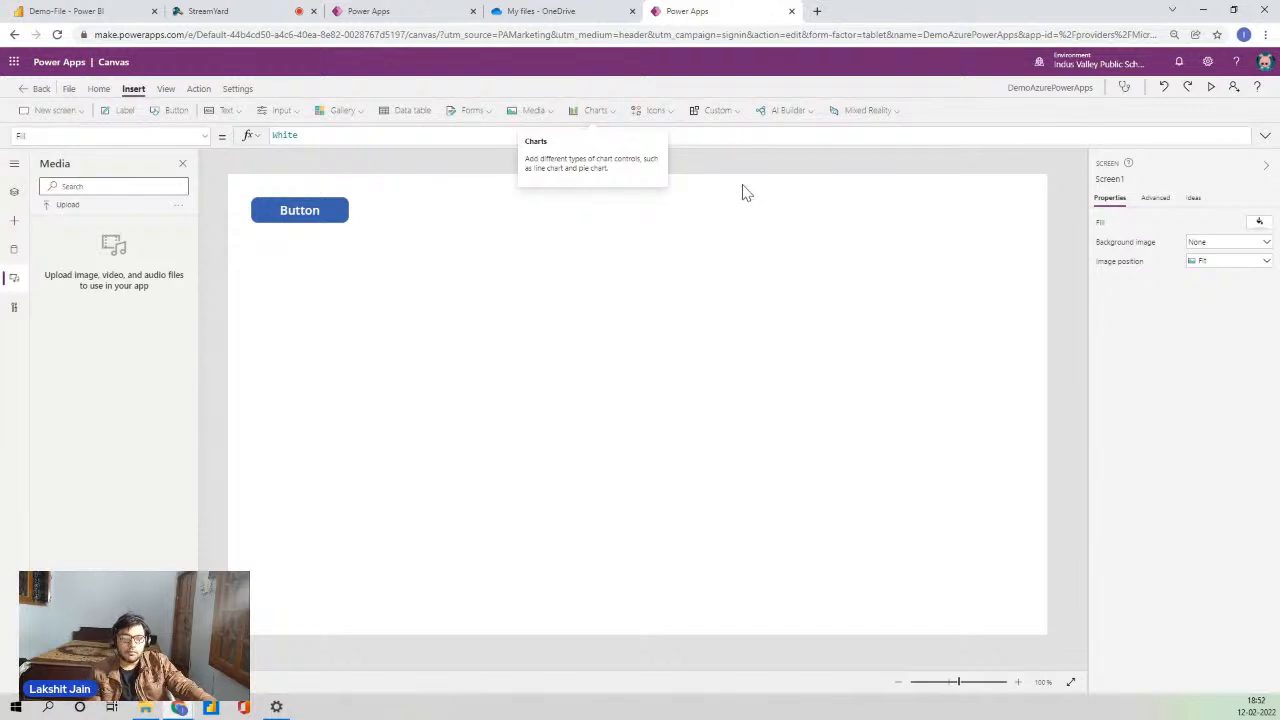
{"action": "left_click", "coordinate": [675, 108]}
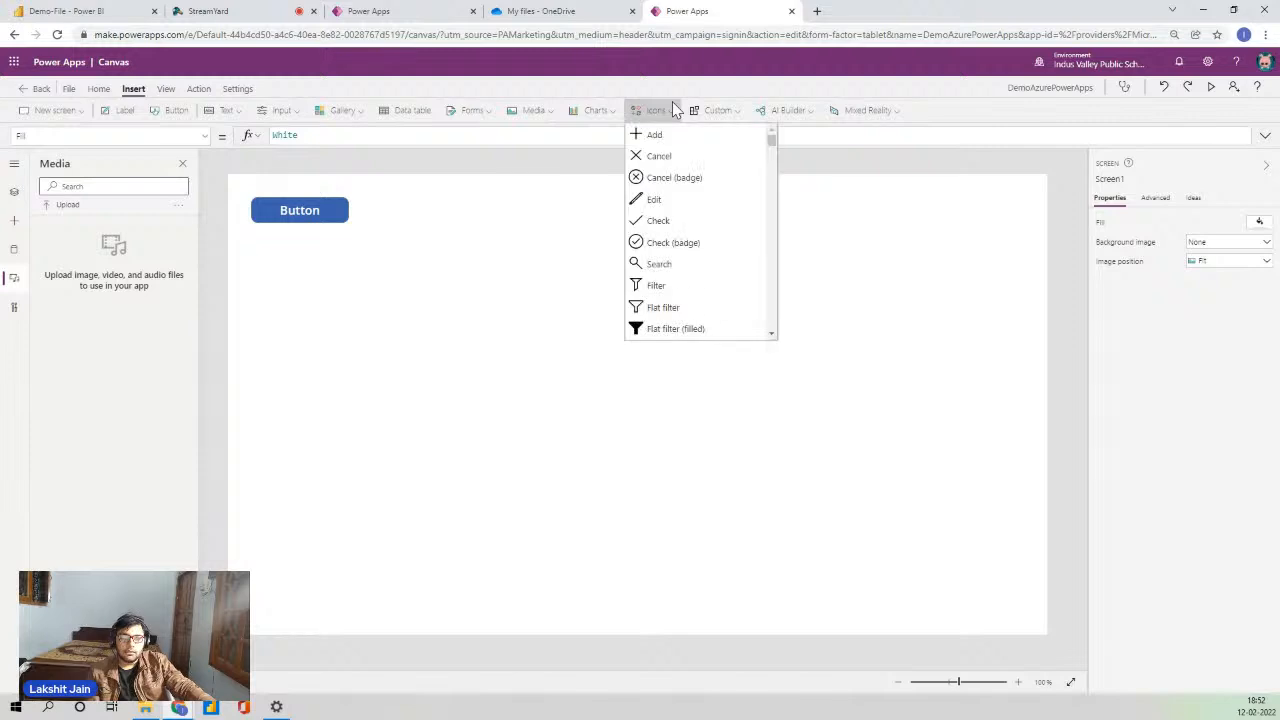
{"action": "scroll", "coordinate": [727, 229], "scroll_direction": "down", "scroll_amount": 2}
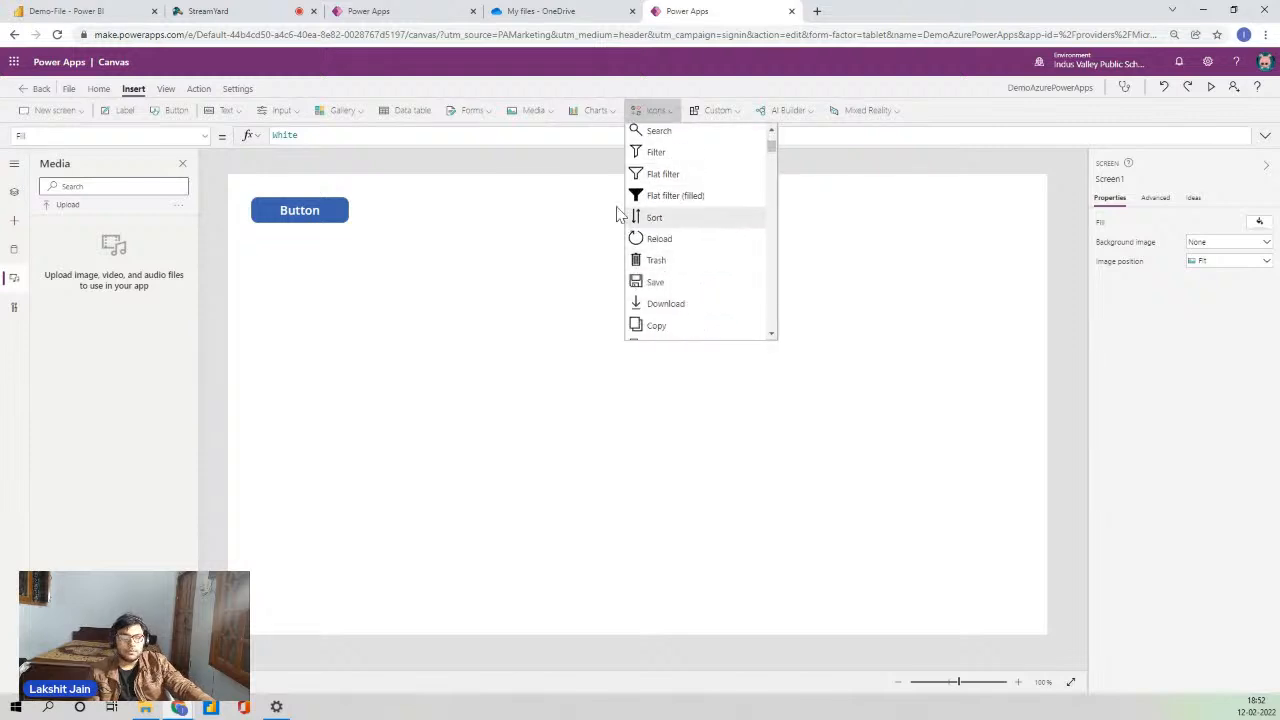
{"action": "scroll", "coordinate": [751, 264], "scroll_direction": "up", "scroll_amount": 2}
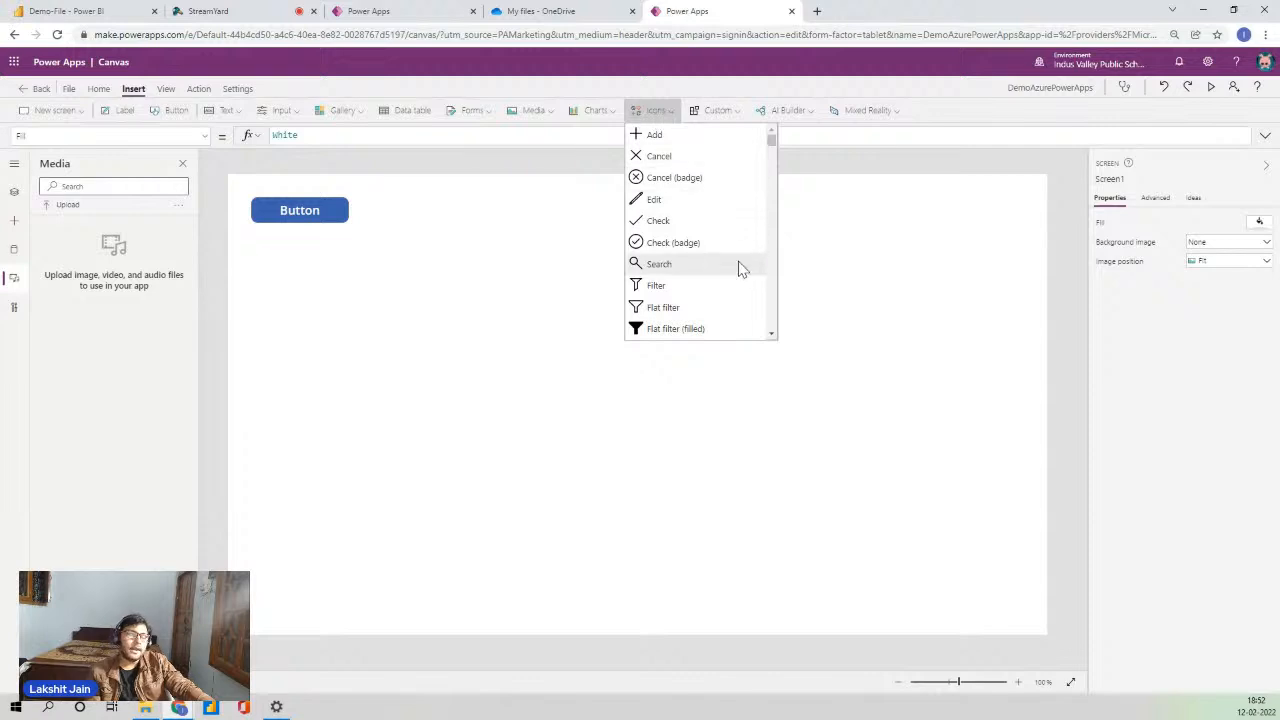
{"action": "left_click", "coordinate": [908, 240]}
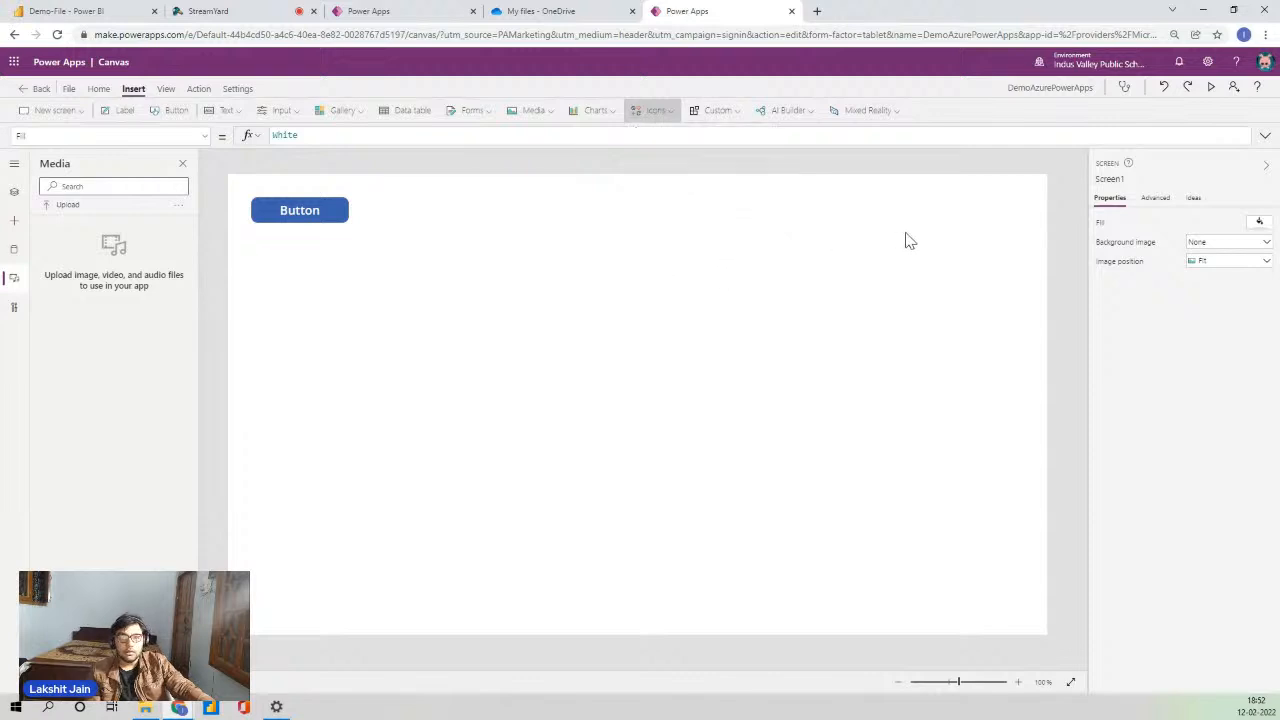
{"action": "left_click", "coordinate": [728, 112]}
{"action": "left_click", "coordinate": [667, 325]}
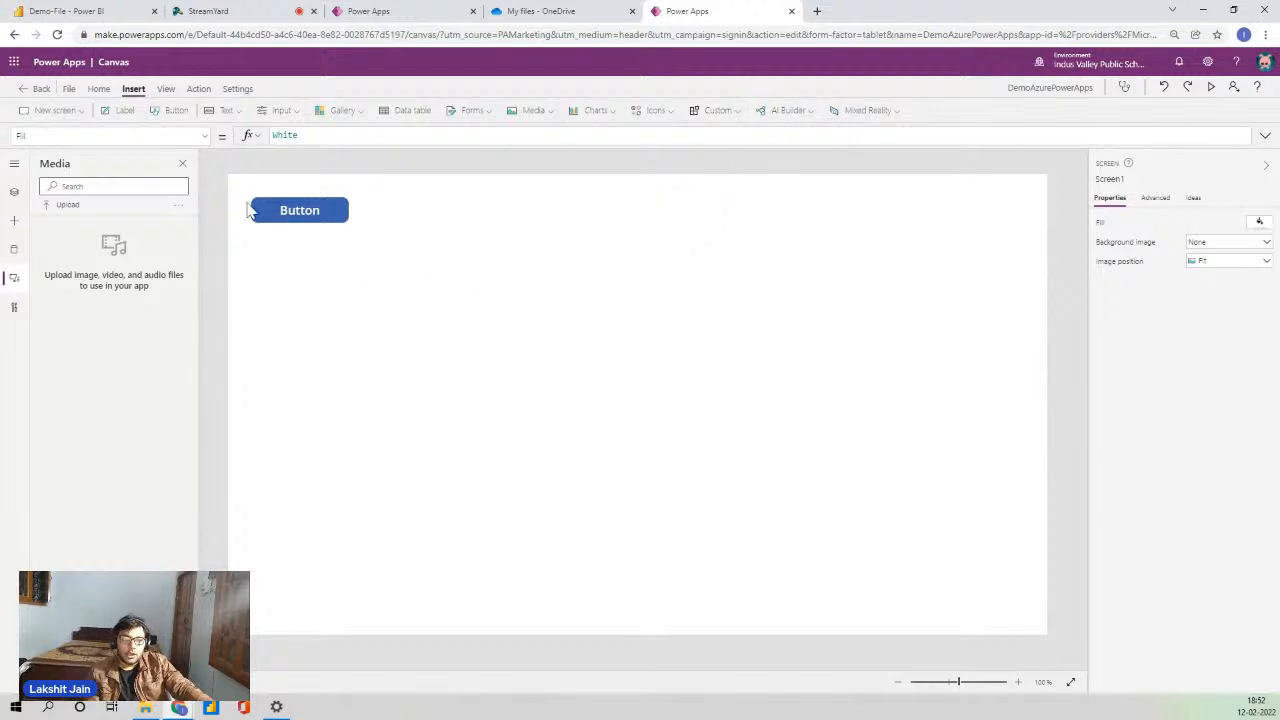
- Show Tree view with App, Screen1 and Button1, and switch to the View tab
{"action": "left_click", "coordinate": [10, 198]}
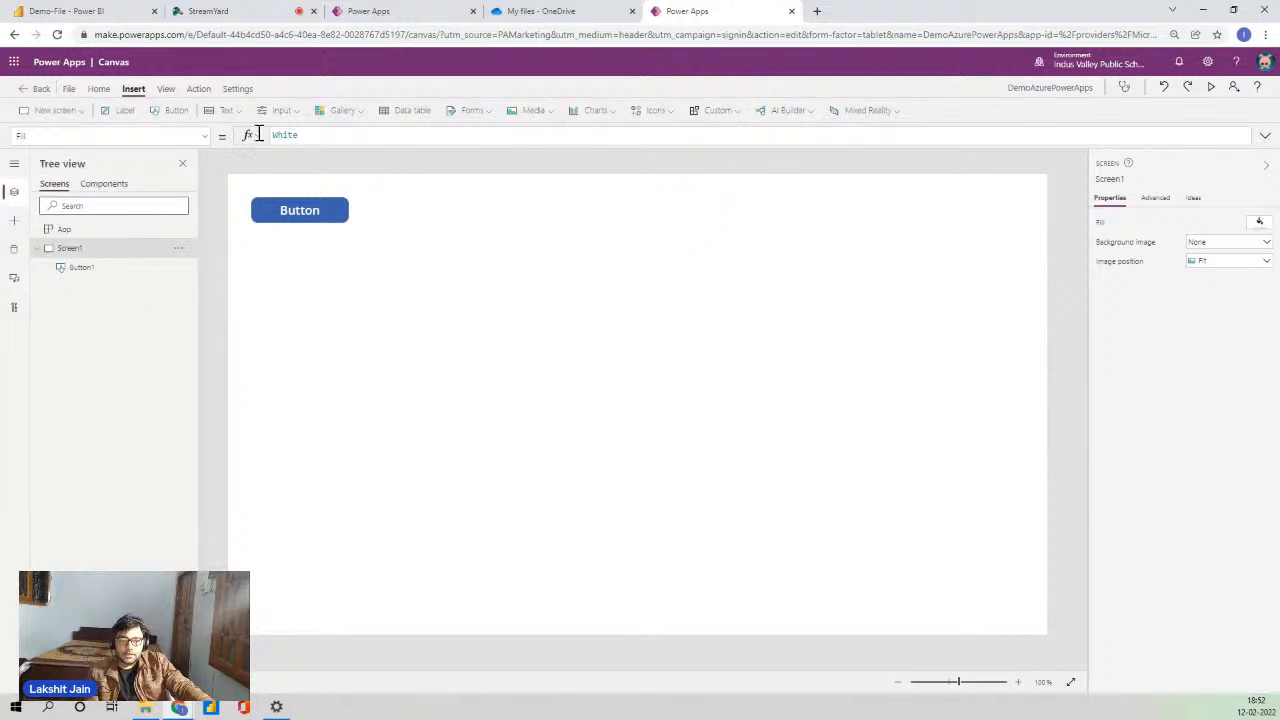
{"action": "left_click", "coordinate": [166, 89]}
{"action": "left_click", "coordinate": [198, 89]}
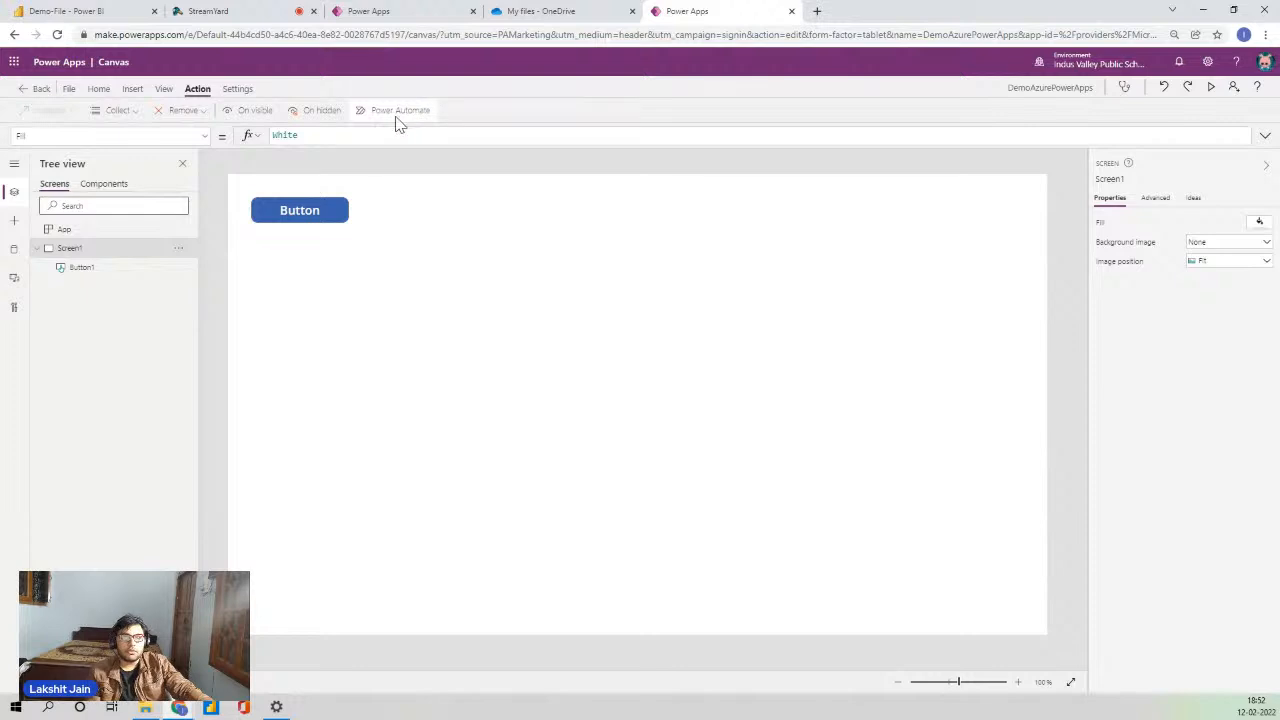
{"action": "left_click", "coordinate": [165, 91]}
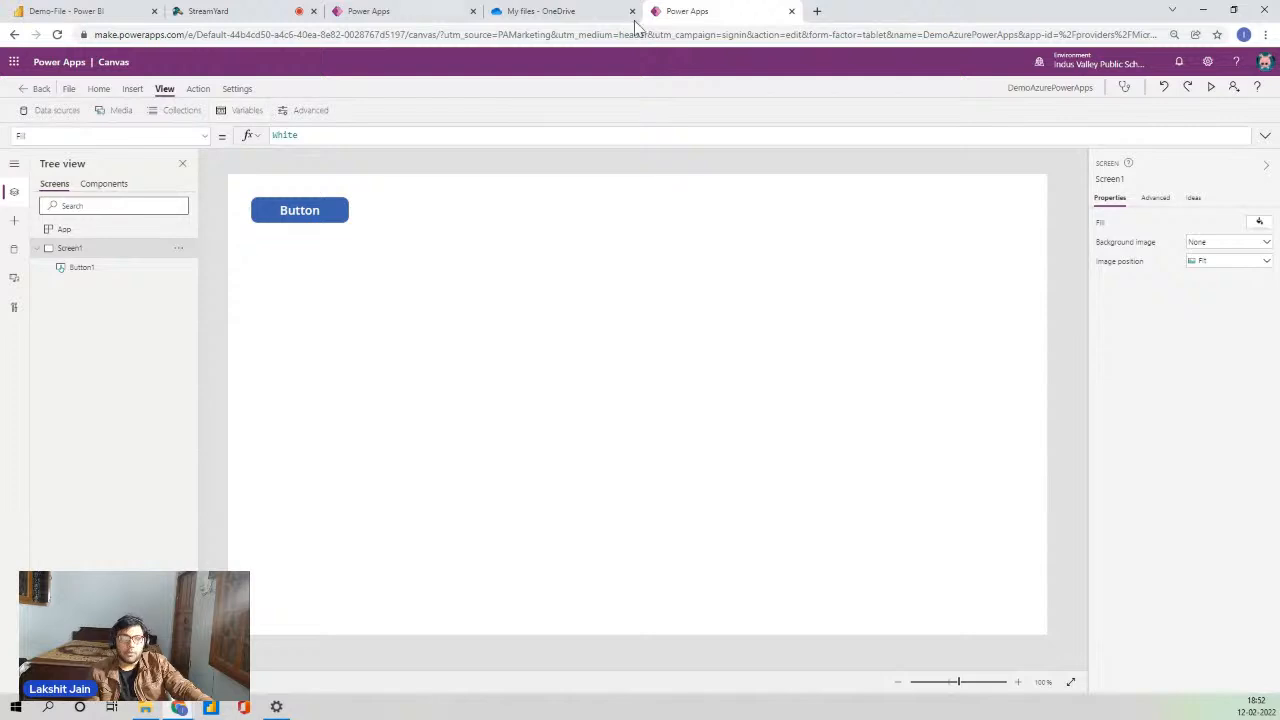
- Move Button1 to the canvas centre and inspect its Advanced properties and Ideas
{"action": "left_click_drag", "start_coordinate": [326, 214], "coordinate": [537, 307]}
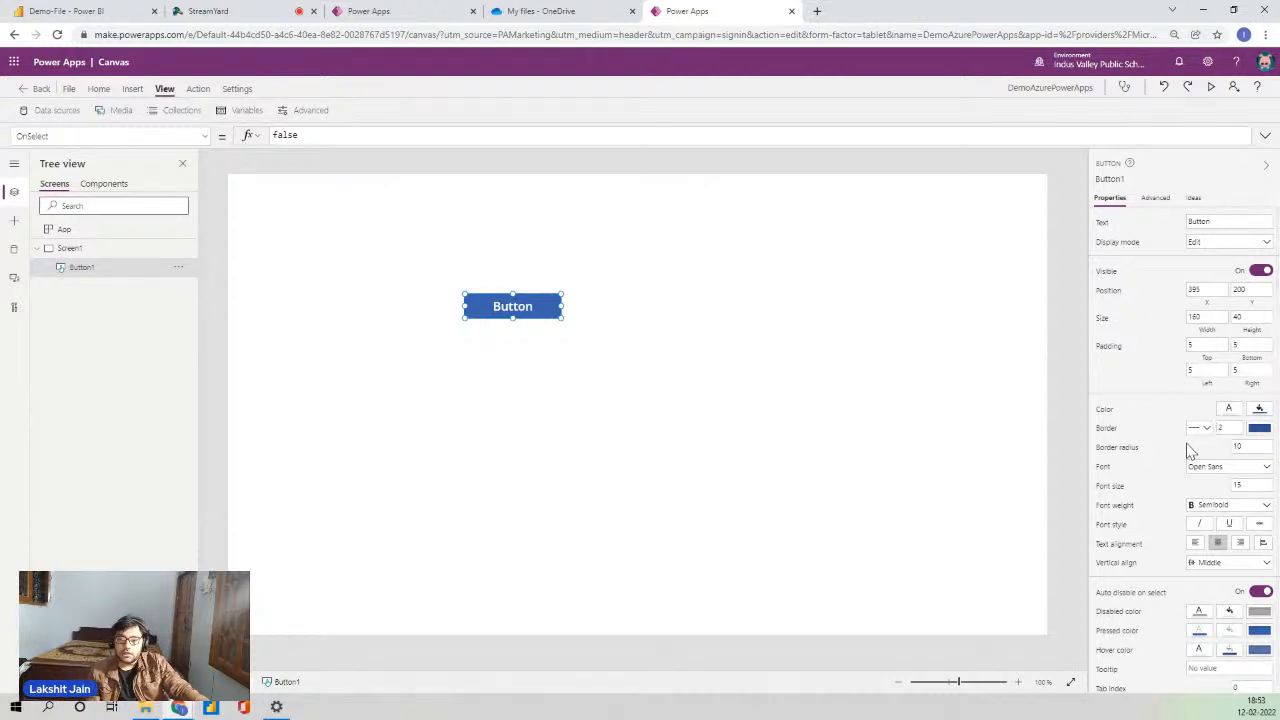
{"action": "scroll", "coordinate": [1237, 466], "scroll_direction": "down", "scroll_amount": 1}
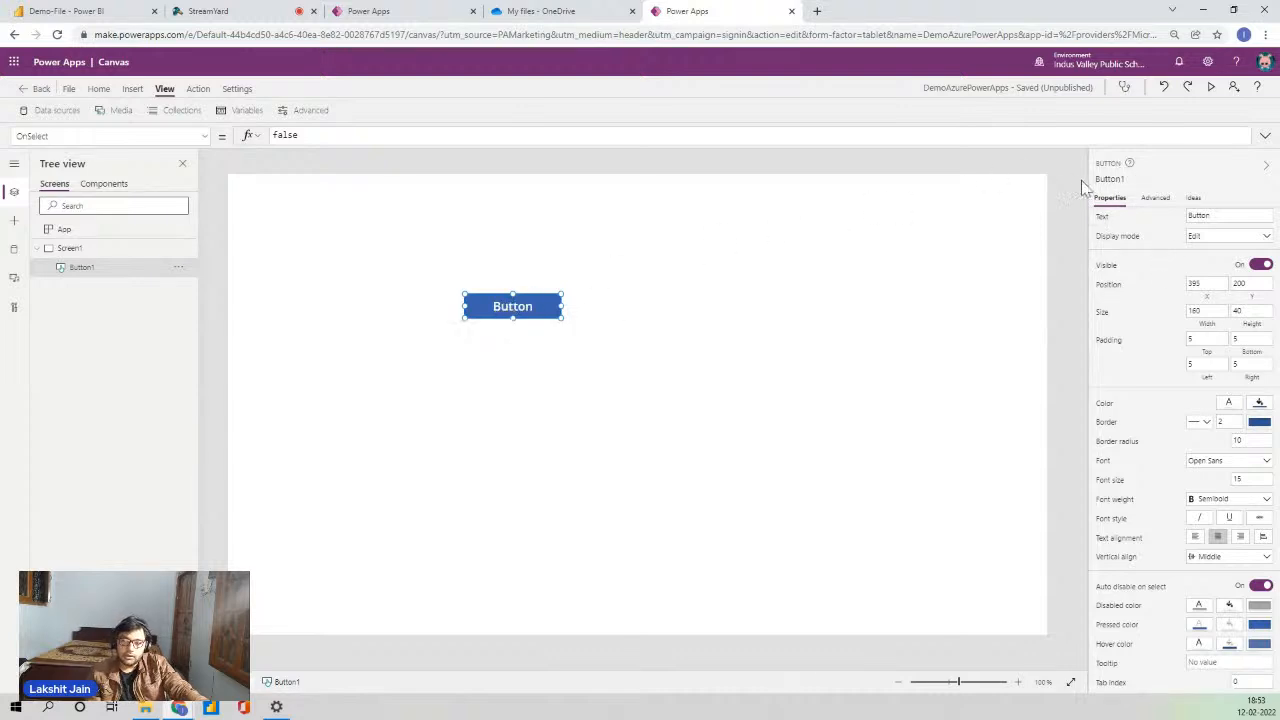
{"action": "left_click", "coordinate": [1154, 205]}
{"action": "scroll", "coordinate": [1157, 354], "scroll_direction": "down", "scroll_amount": 10}
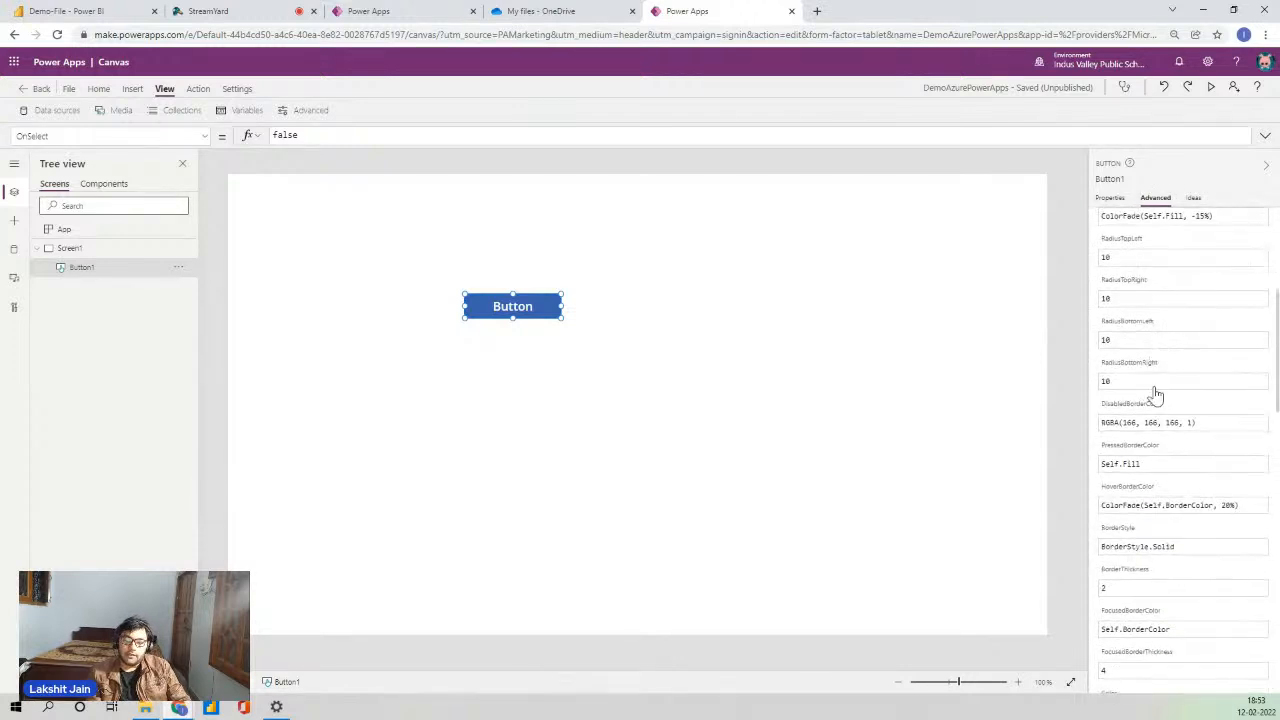
{"action": "scroll", "coordinate": [1168, 478], "scroll_direction": "up", "scroll_amount": 10}
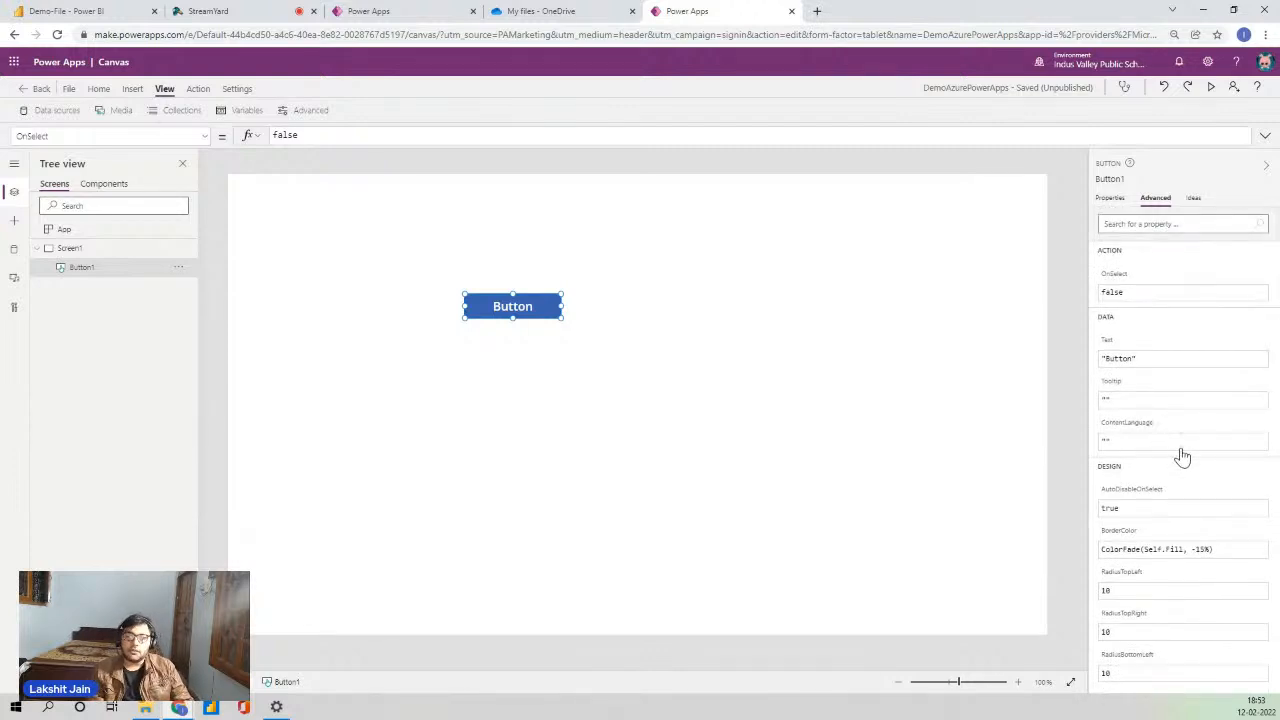
{"action": "left_click", "coordinate": [1191, 203]}
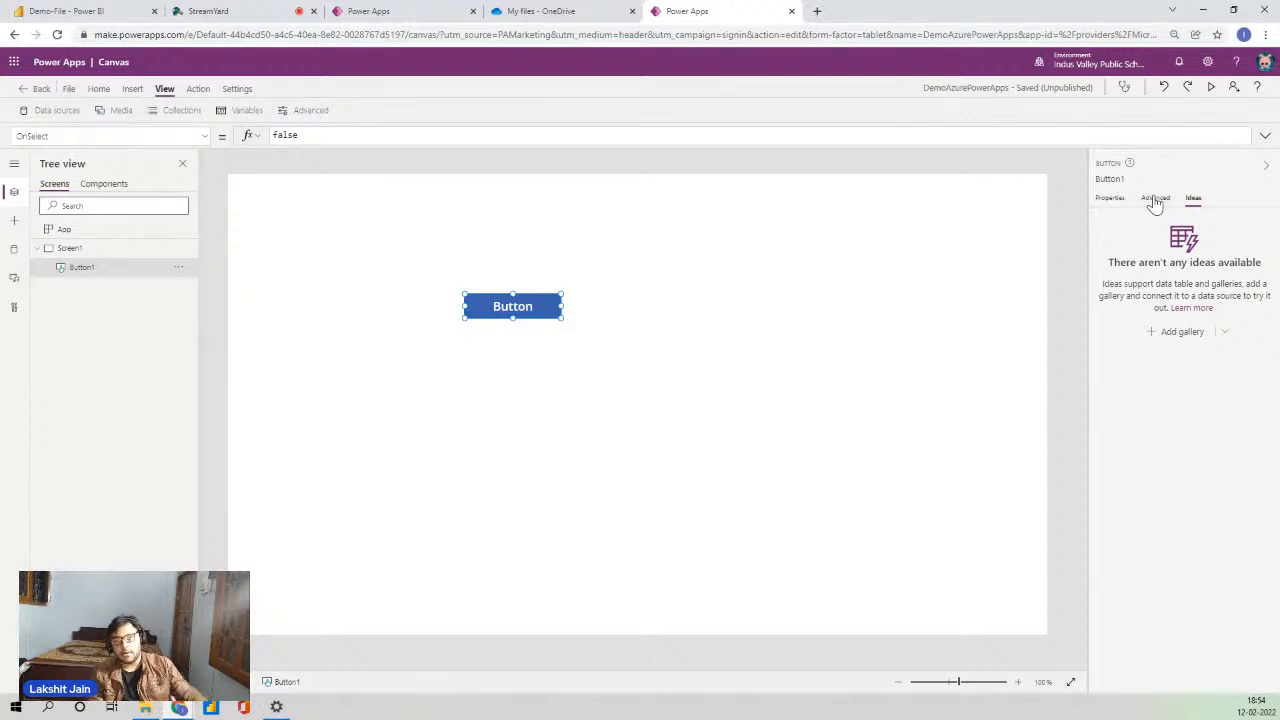
{"action": "left_click", "coordinate": [1153, 201]}
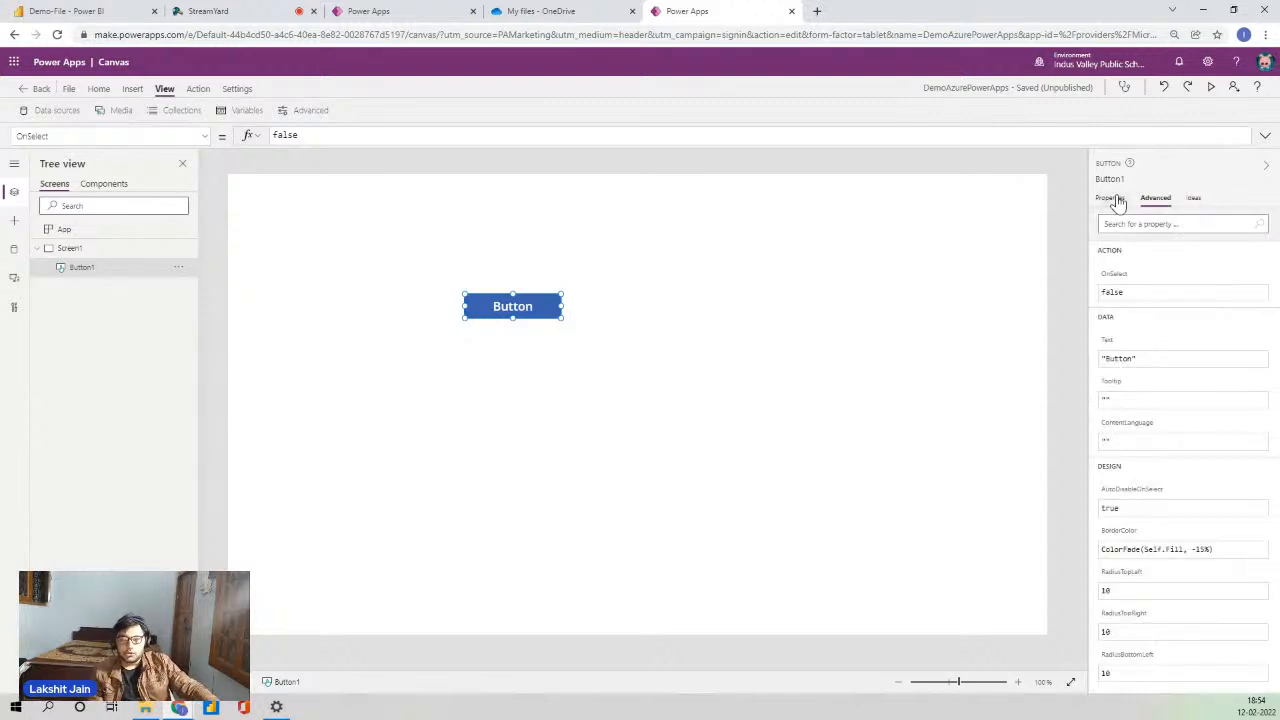
{"action": "left_click", "coordinate": [1115, 200]}
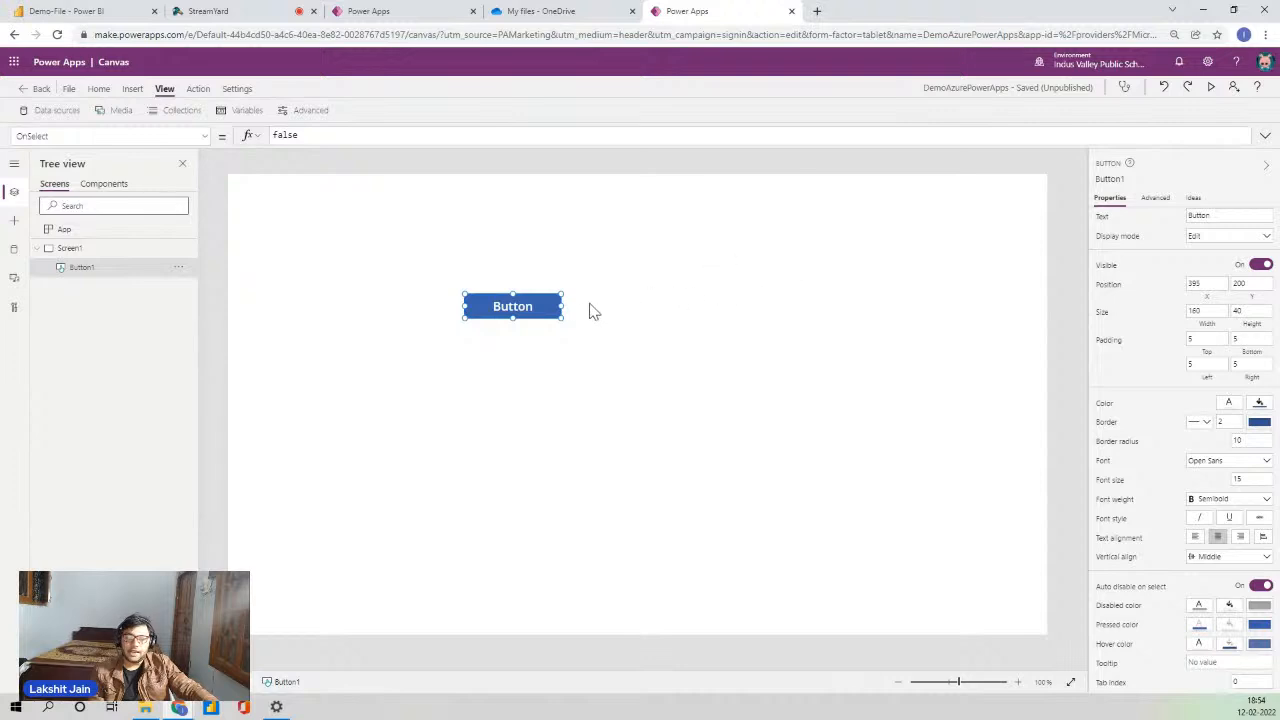
- Drag Button1 up-left to position 240, 110 and select it
{"action": "left_click_drag", "start_coordinate": [527, 308], "coordinate": [435, 255]}
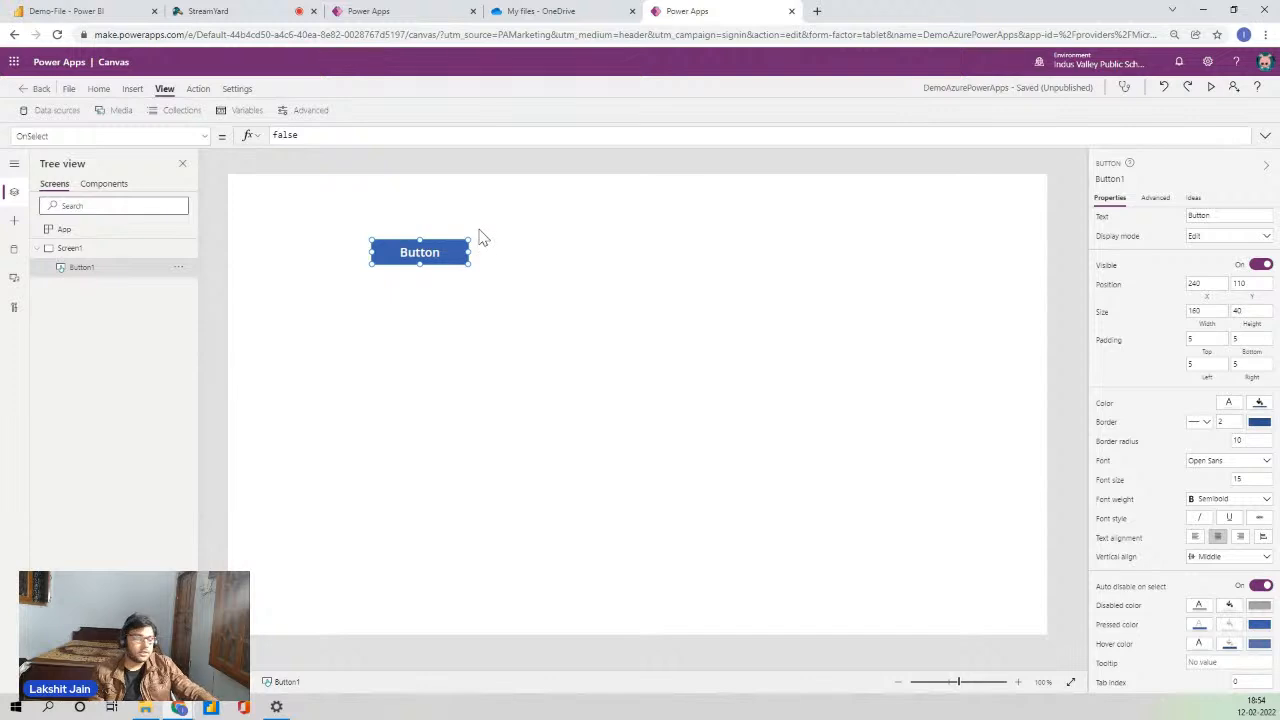
{"action": "left_click", "coordinate": [497, 313]}
{"action": "left_click", "coordinate": [431, 244]}
- Delete Button1, then insert a Rectangle from the Icons list onto the empty Screen1
{"action": "key", "text": "Delete"}
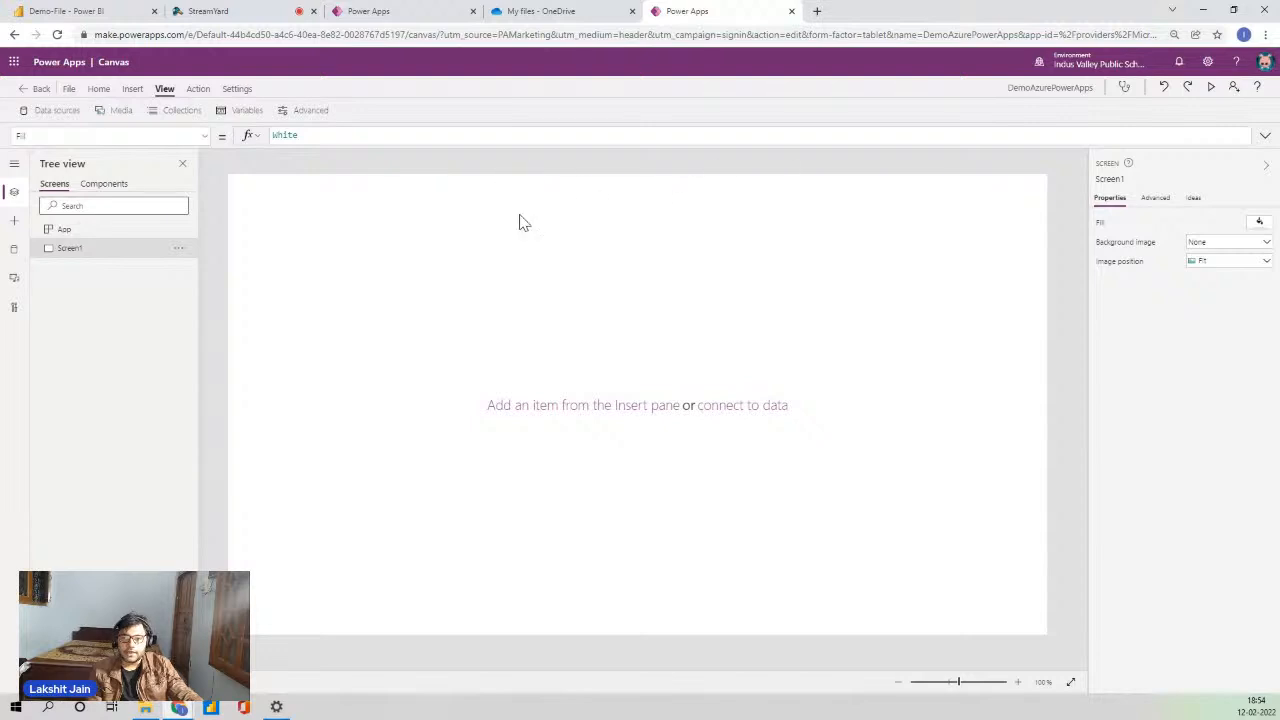
{"action": "left_click", "coordinate": [101, 91]}
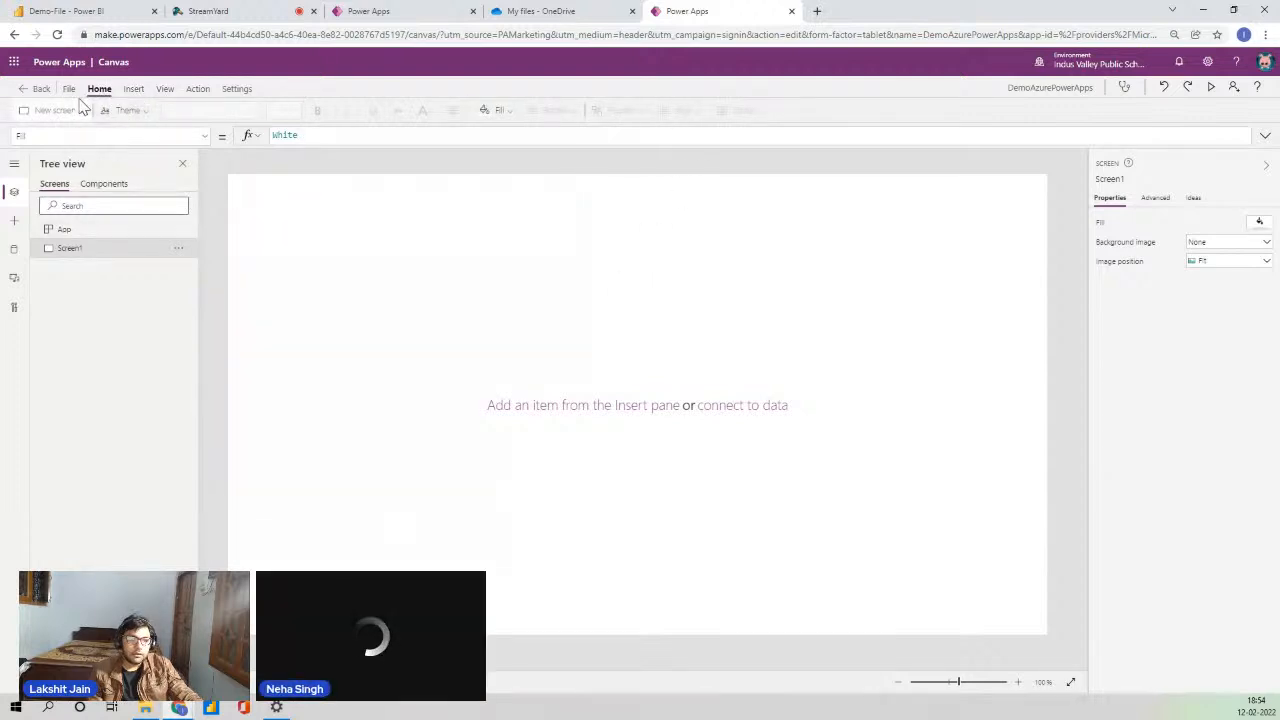
{"action": "left_click", "coordinate": [133, 90]}
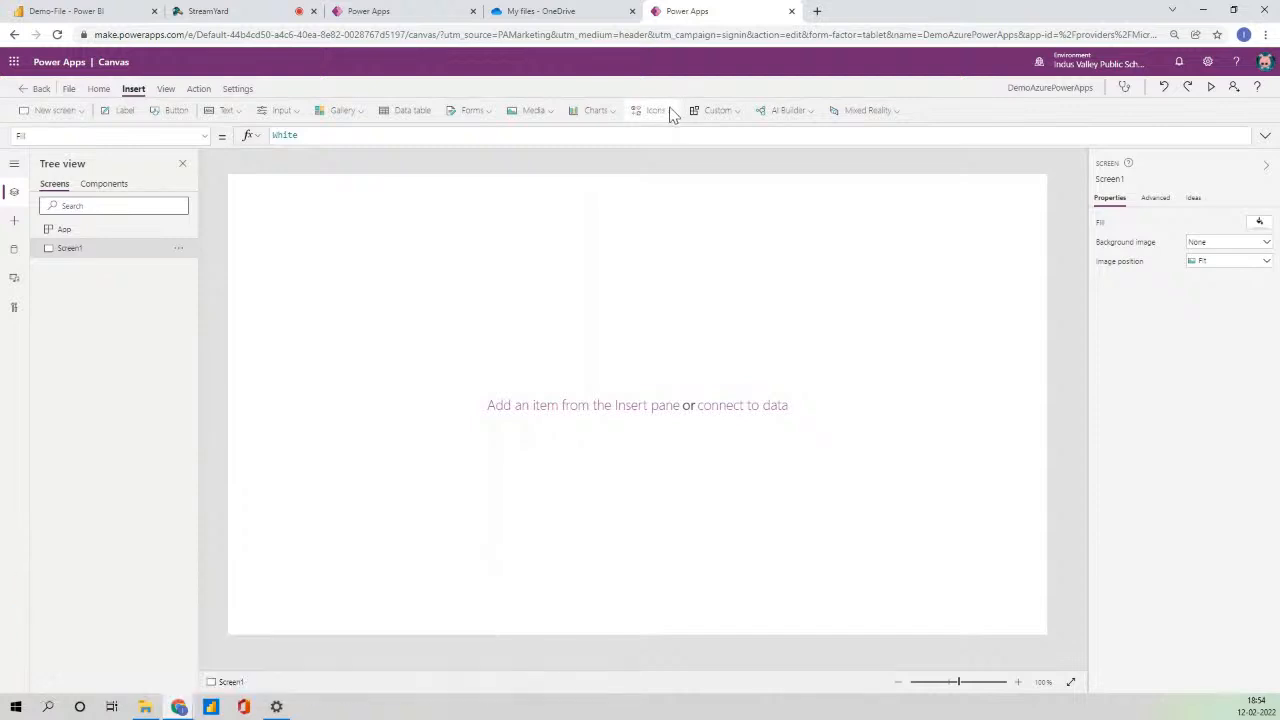
{"action": "left_click", "coordinate": [670, 111]}
{"action": "left_click_drag", "start_coordinate": [771, 140], "coordinate": [771, 329]}
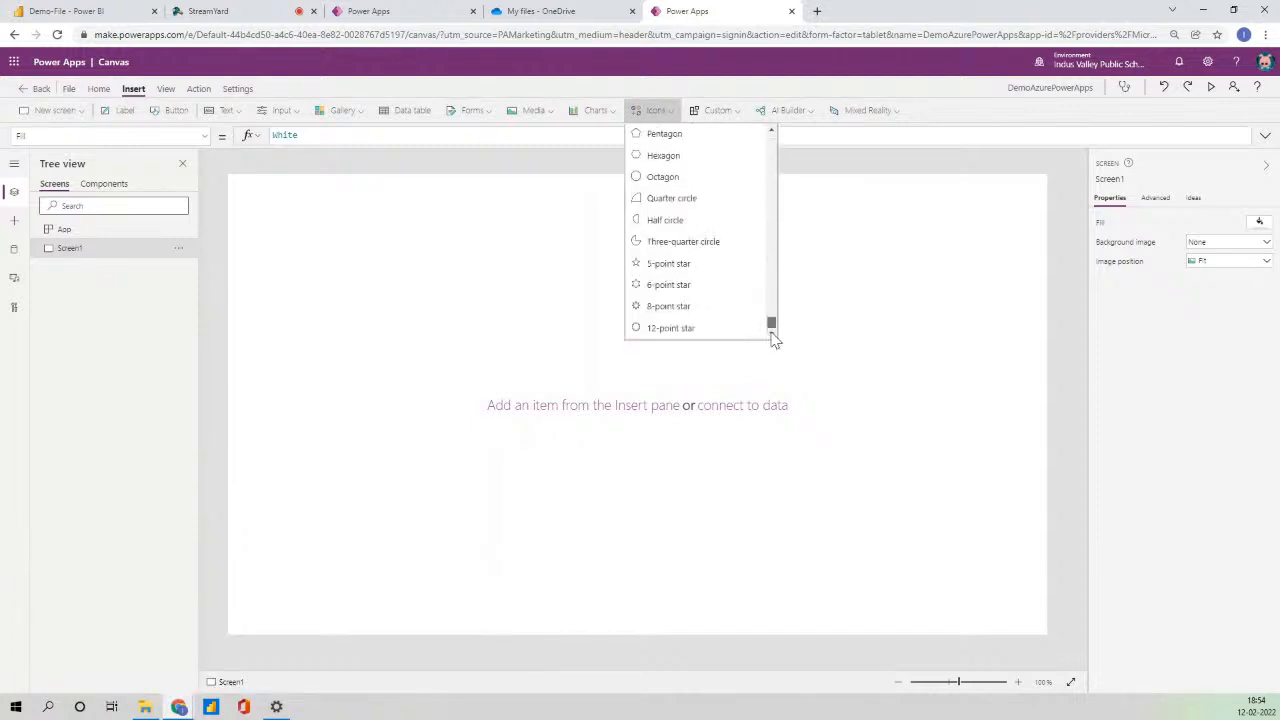
{"action": "scroll", "coordinate": [714, 241], "scroll_direction": "up", "scroll_amount": 2}
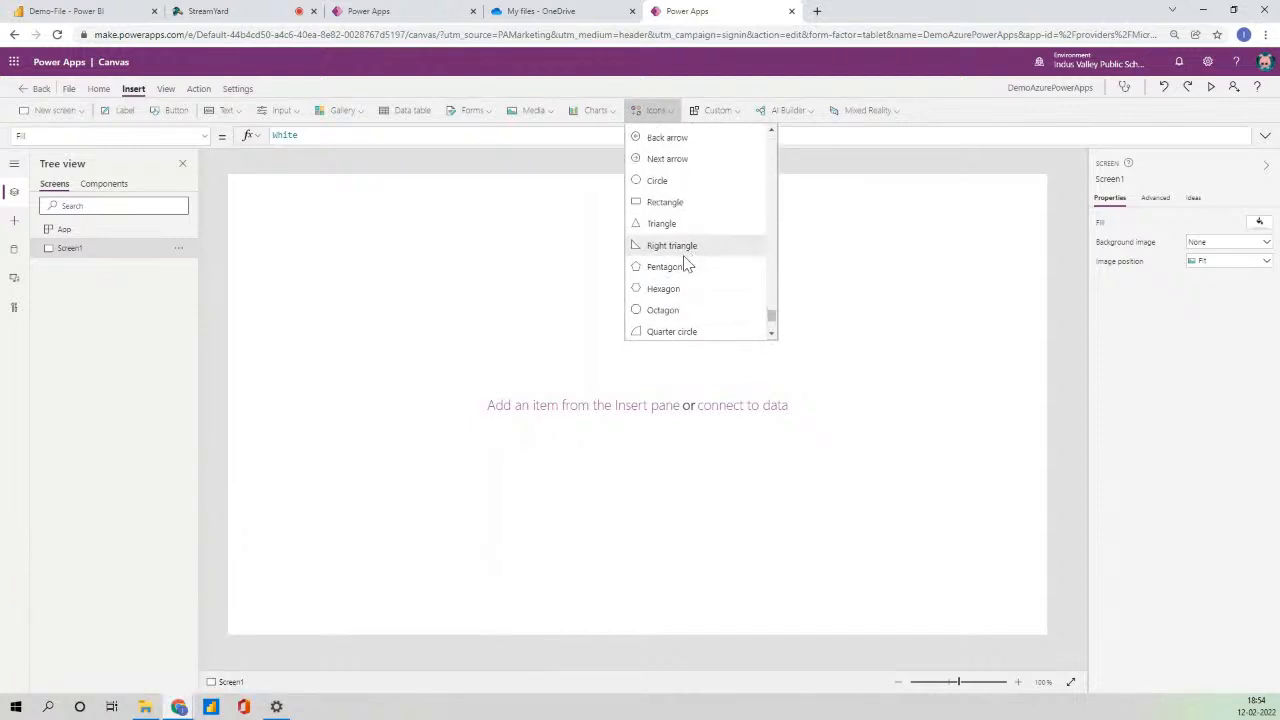
{"action": "left_click", "coordinate": [672, 202]}
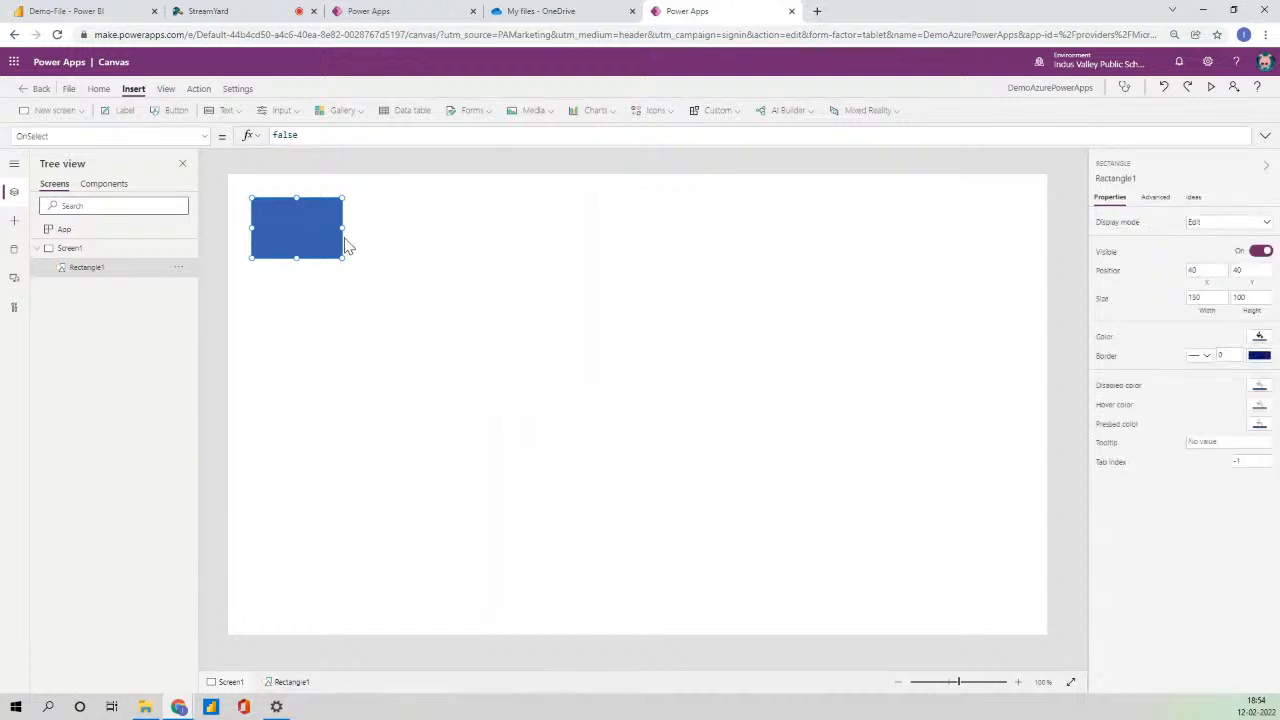
- Move Rectangle1 to 0,0, stretch it full width, and shrink its height to about 63
{"action": "left_click_drag", "start_coordinate": [281, 200], "coordinate": [1057, 243]}
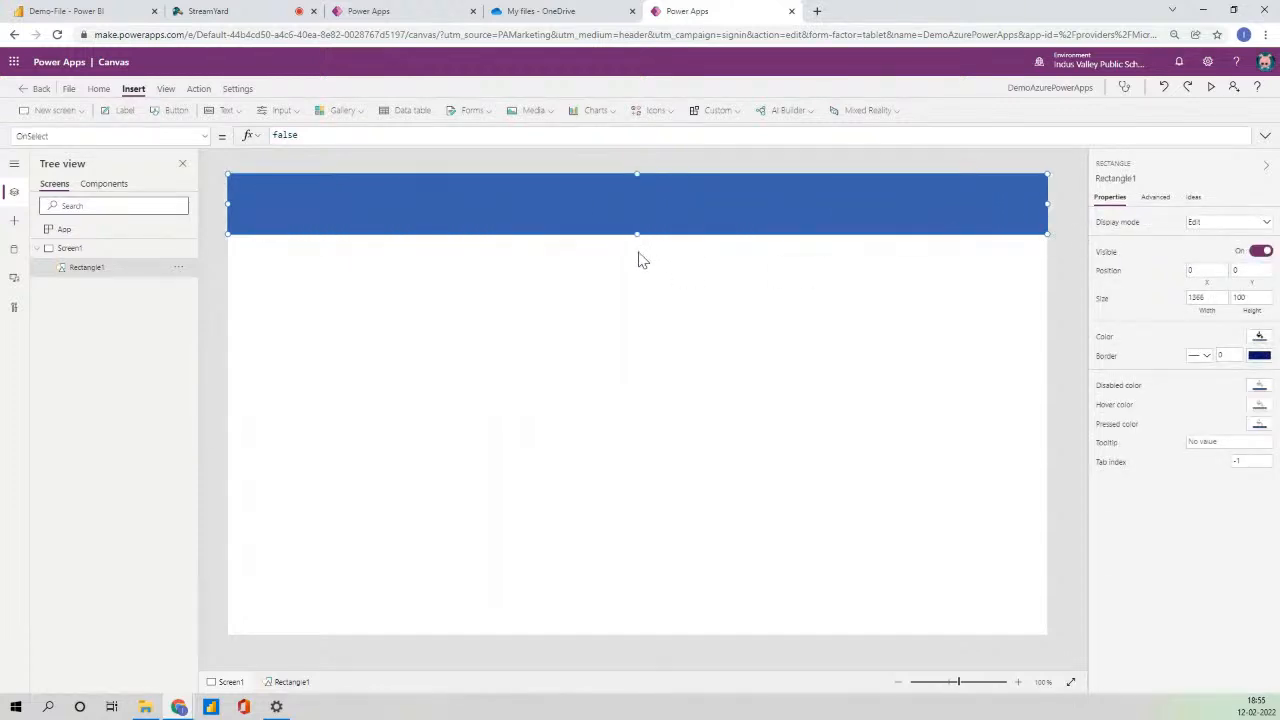
{"action": "left_click_drag", "start_coordinate": [636, 234], "coordinate": [642, 224]}
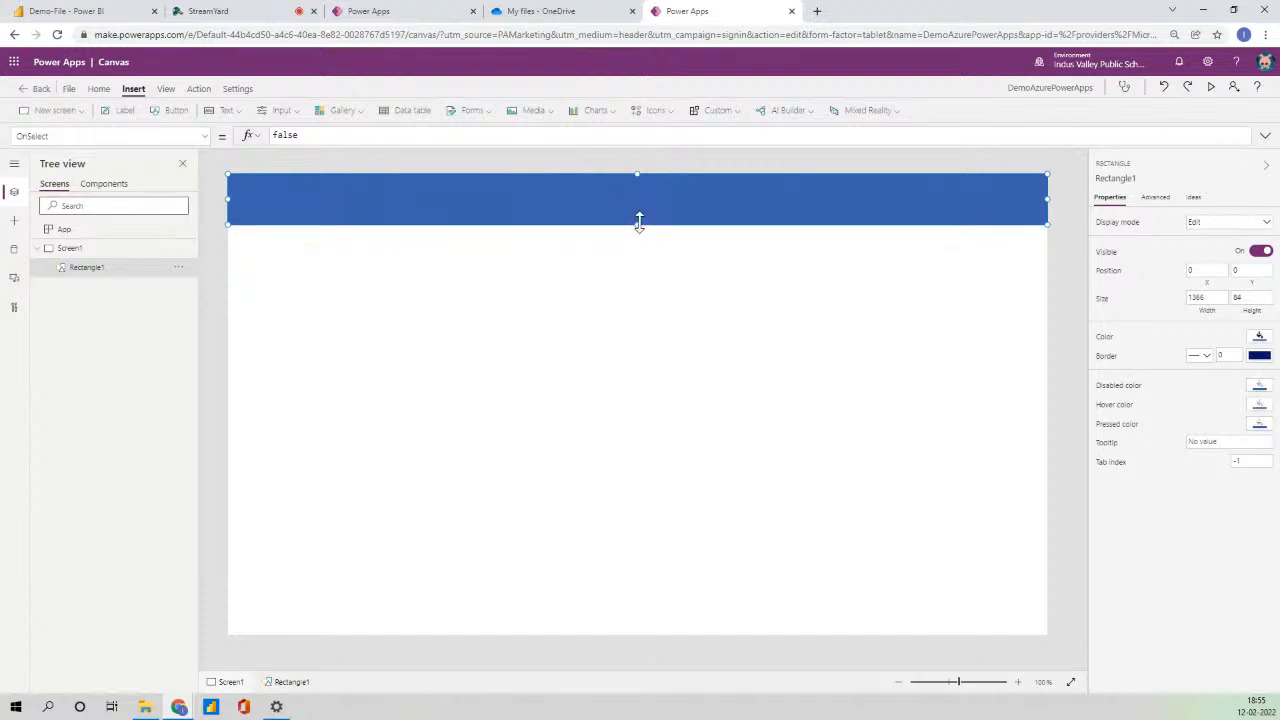
{"action": "left_click_drag", "start_coordinate": [639, 222], "coordinate": [641, 212]}
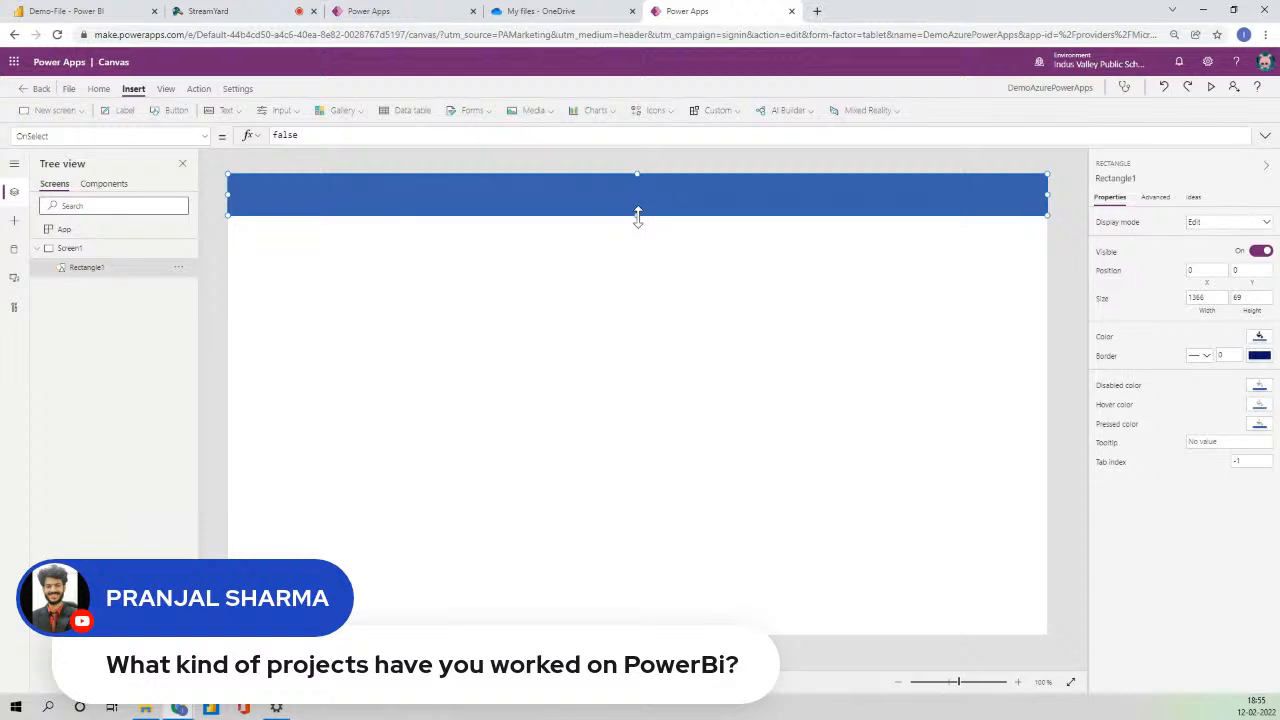
{"action": "left_click_drag", "start_coordinate": [637, 216], "coordinate": [637, 214]}
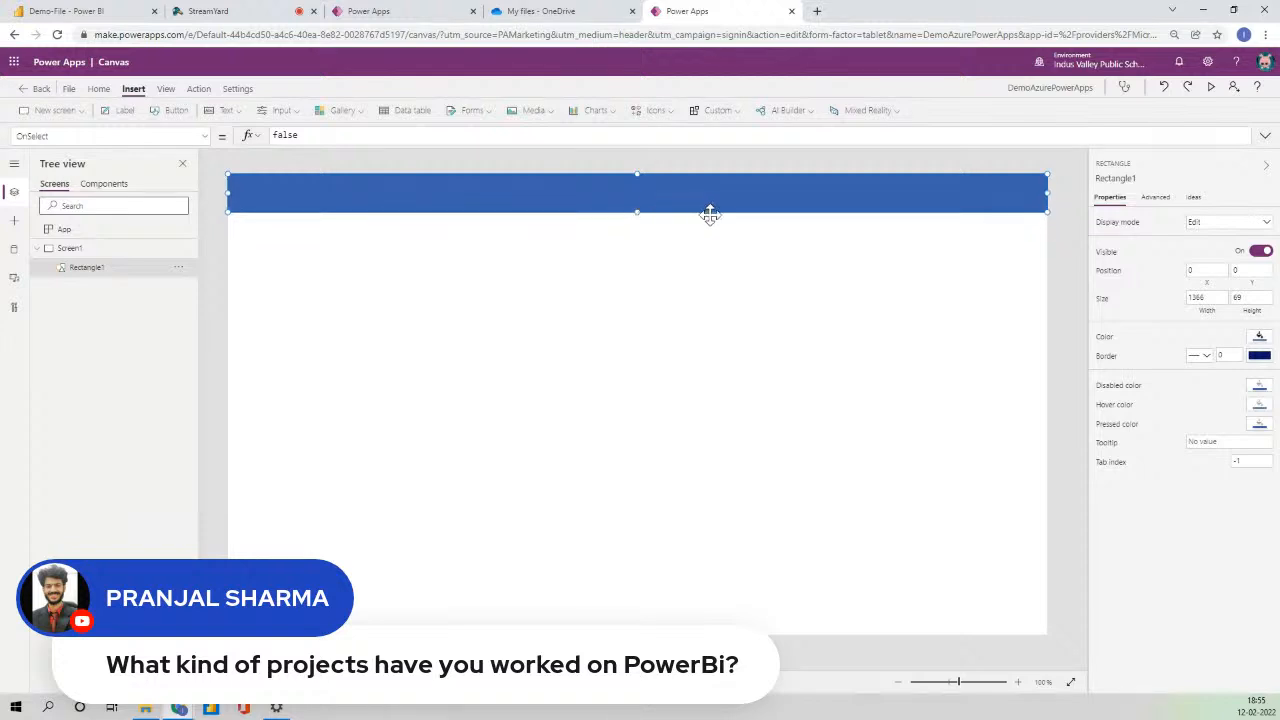
- Reselect the header bar, then switch to the Power BI Demo-File report
{"action": "left_click", "coordinate": [1063, 184]}
{"action": "left_click", "coordinate": [914, 198]}
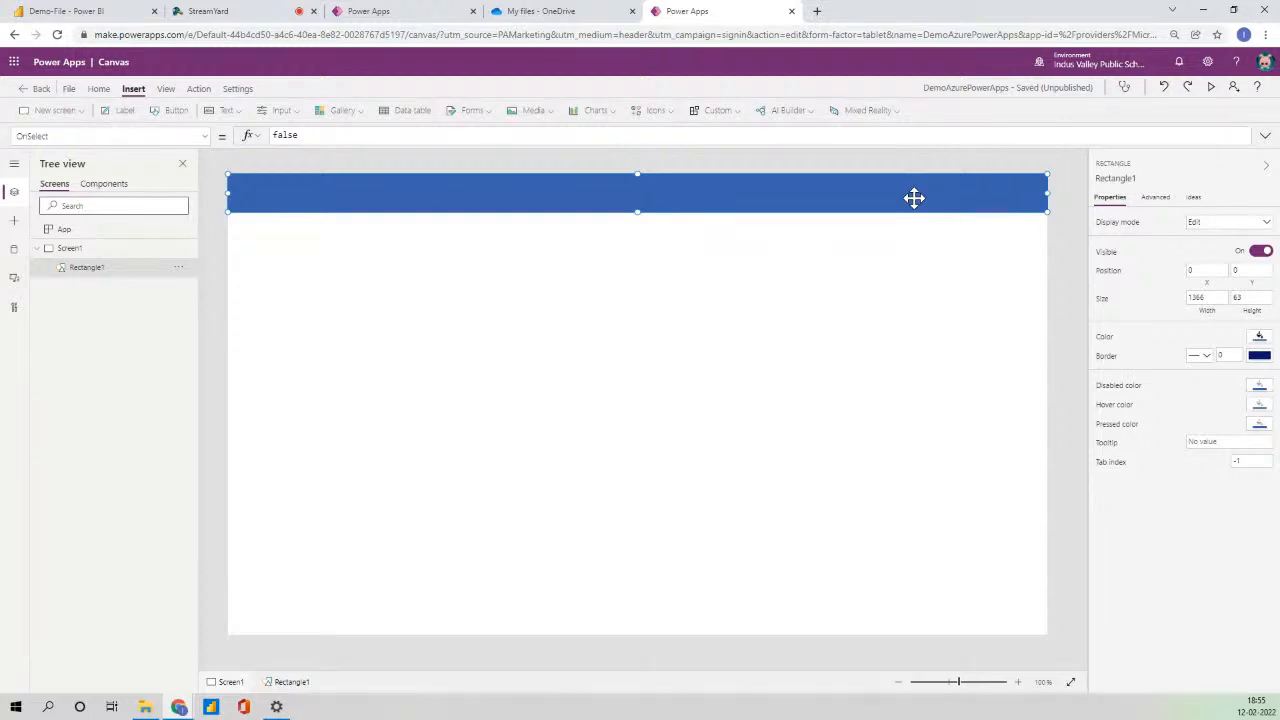
{"action": "left_click", "coordinate": [55, 11]}
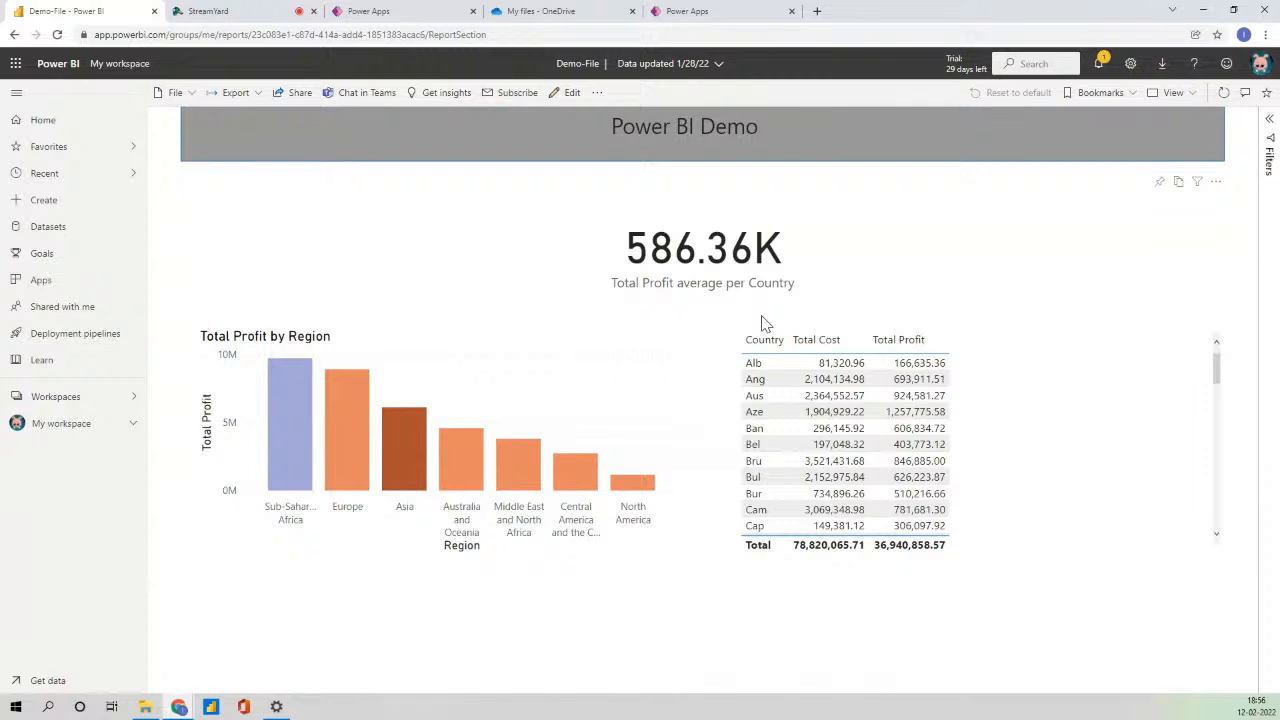
{"action": "left_click", "coordinate": [739, 10]}
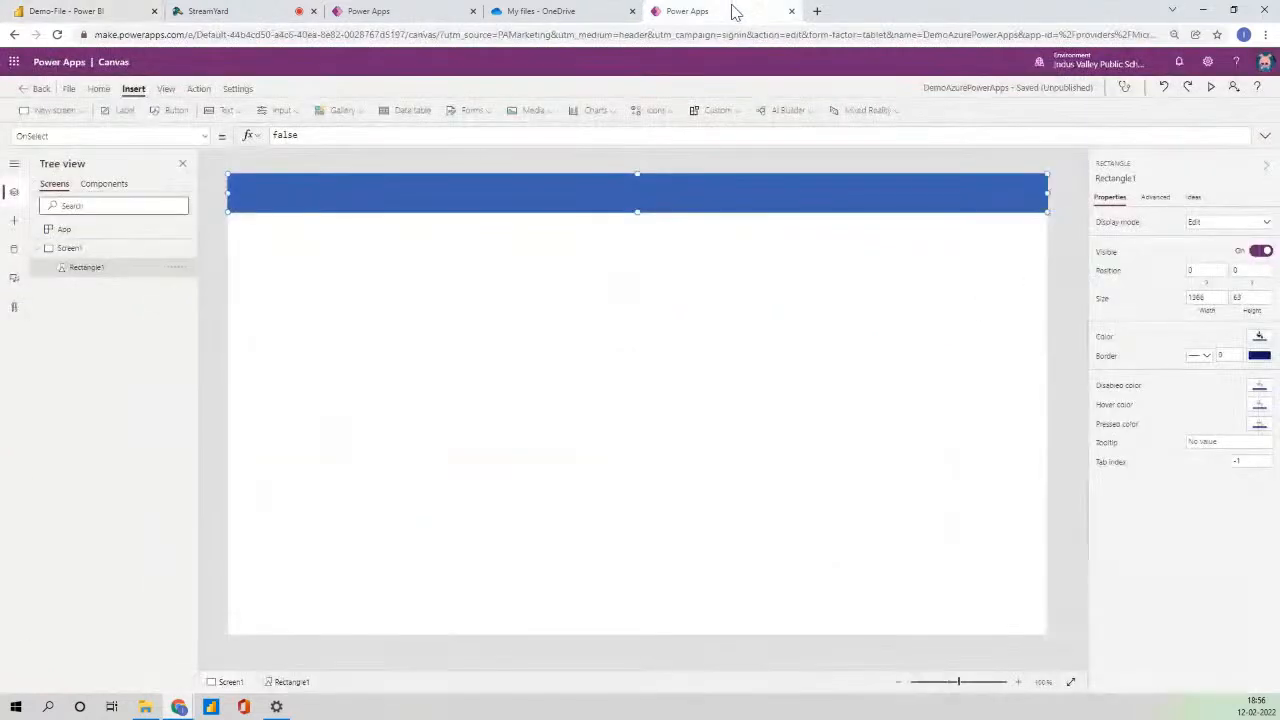
{"action": "left_click", "coordinate": [1058, 198]}
{"action": "left_click", "coordinate": [988, 207]}
{"action": "left_click", "coordinate": [1060, 222]}
{"action": "left_click", "coordinate": [925, 200]}
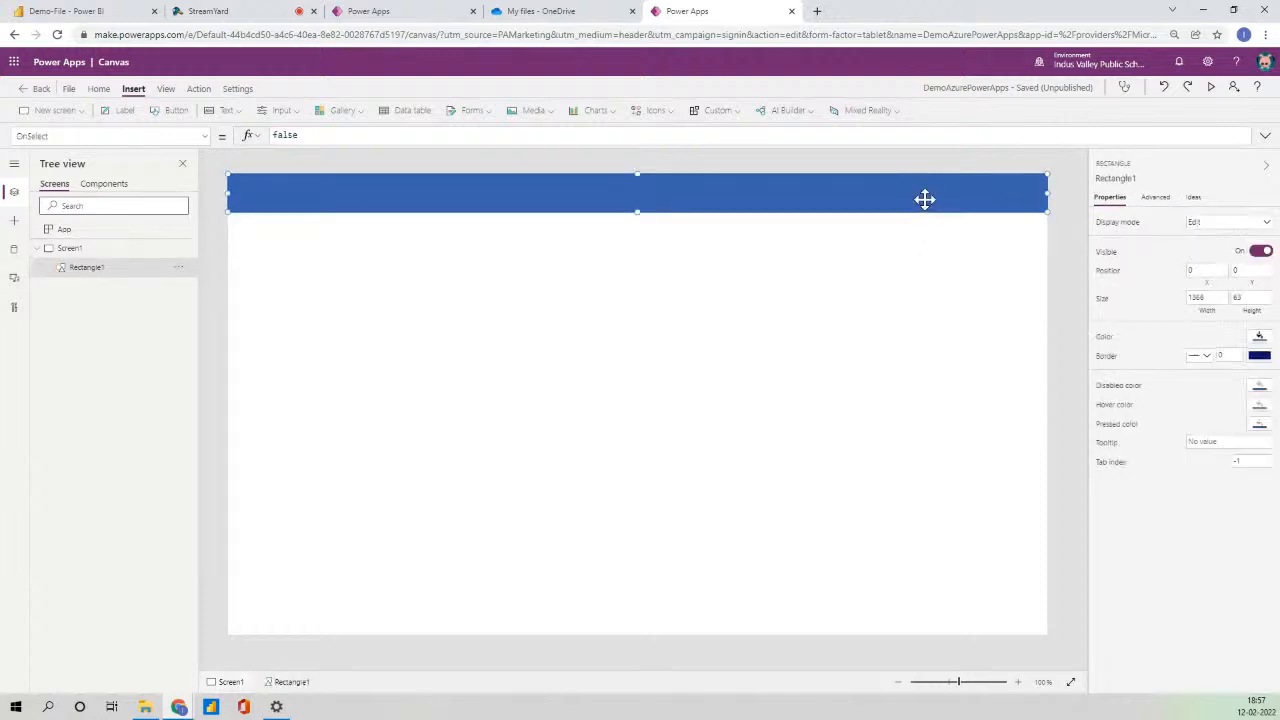
{"action": "left_click", "coordinate": [1071, 262]}
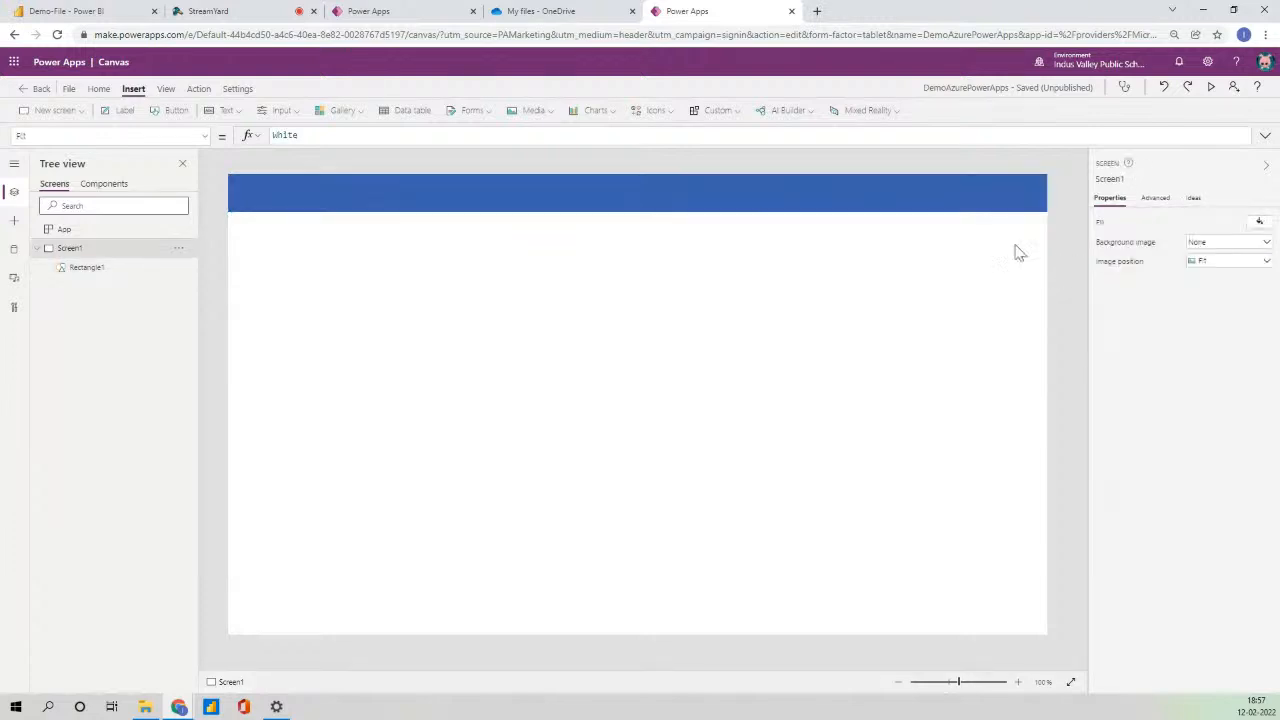
{"action": "left_click", "coordinate": [927, 205]}
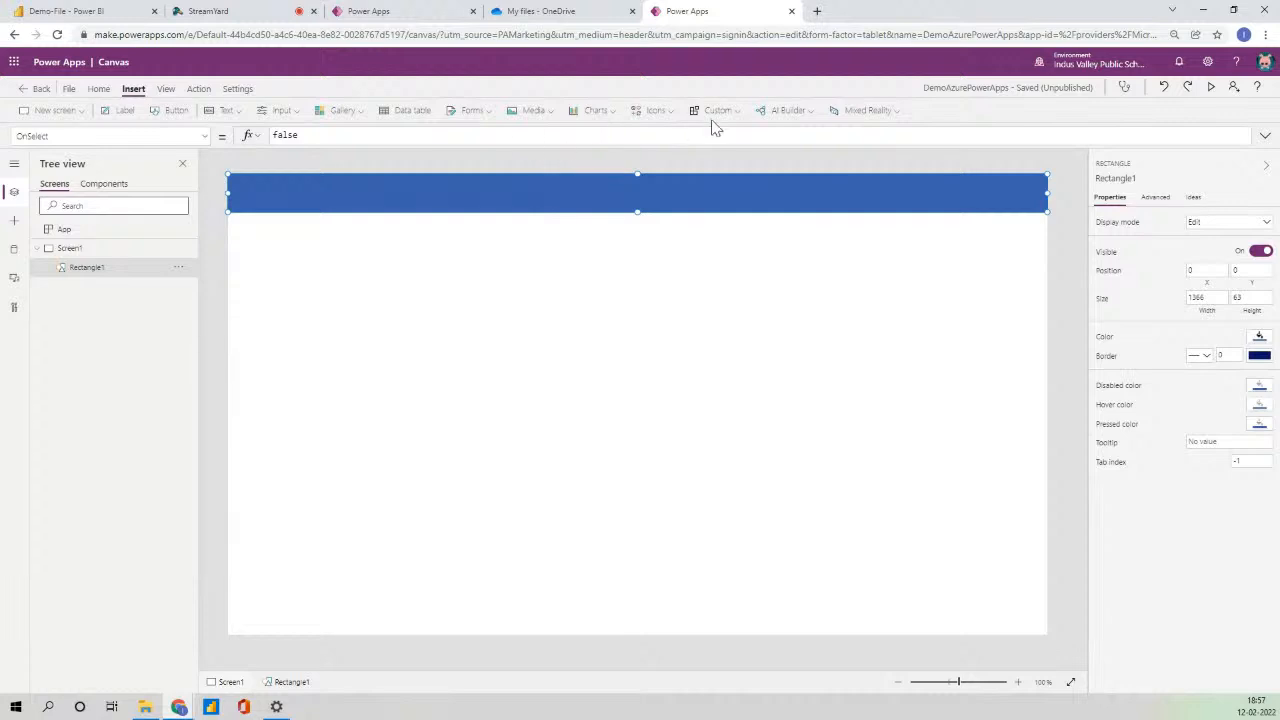
{"action": "left_click", "coordinate": [668, 112]}
{"action": "left_click_drag", "start_coordinate": [769, 137], "coordinate": [971, 194]}
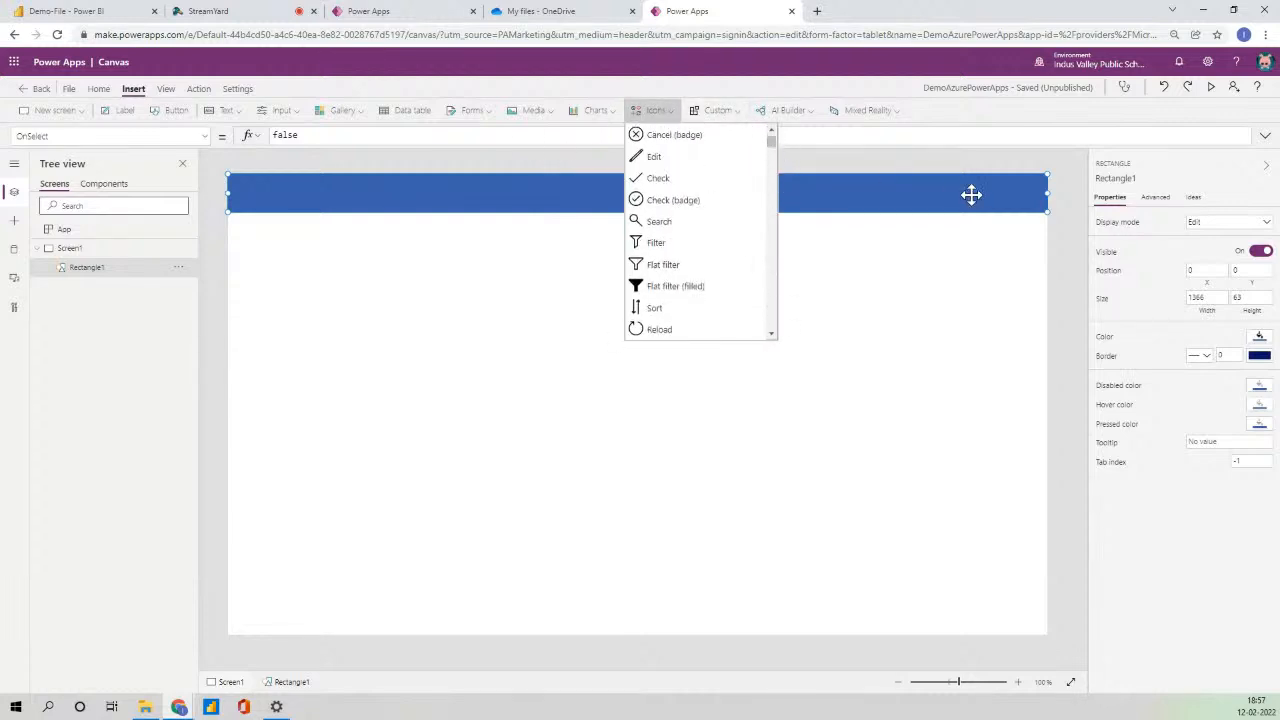
{"action": "left_click", "coordinate": [1057, 215]}
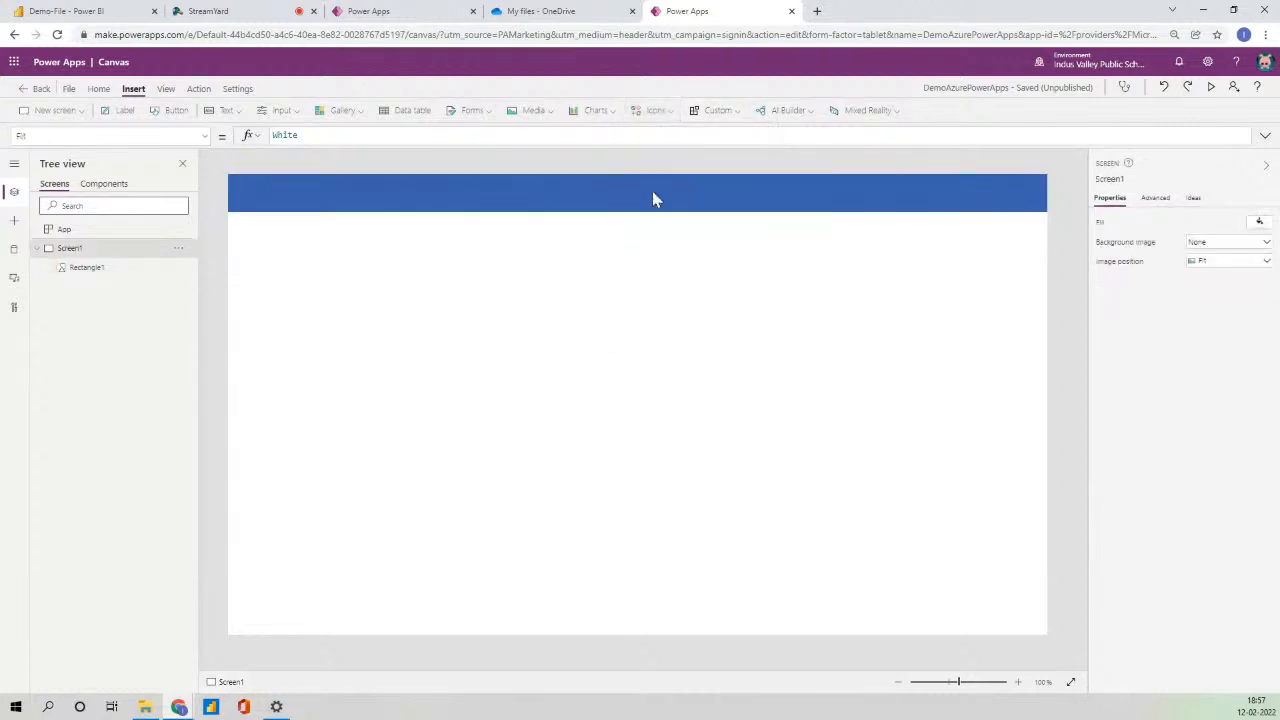
{"action": "left_click", "coordinate": [128, 111]}
- Centre a header label reading 'PowerApps Demo' with font size 20, centre alignment and bold weight
{"action": "left_click_drag", "start_coordinate": [305, 197], "coordinate": [776, 211]}
{"action": "left_click_drag", "start_coordinate": [1221, 220], "coordinate": [1138, 226]}
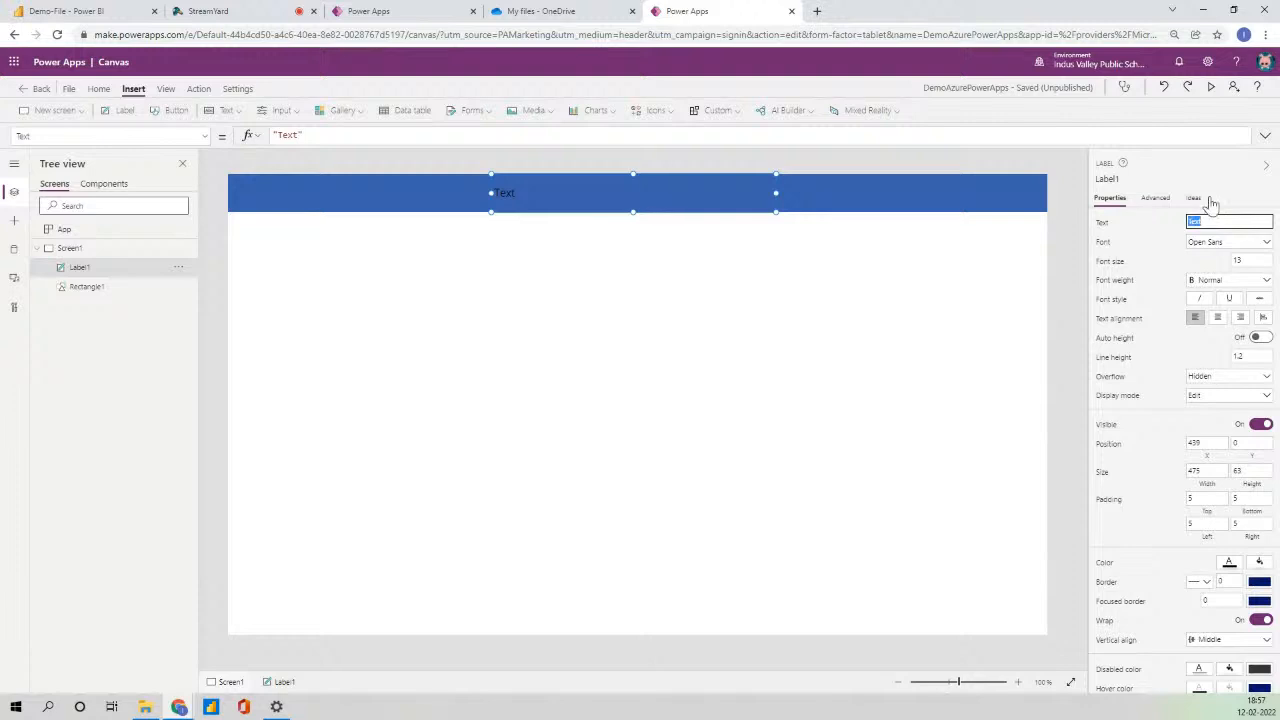
{"action": "type", "text": "PowerApps Demo"}
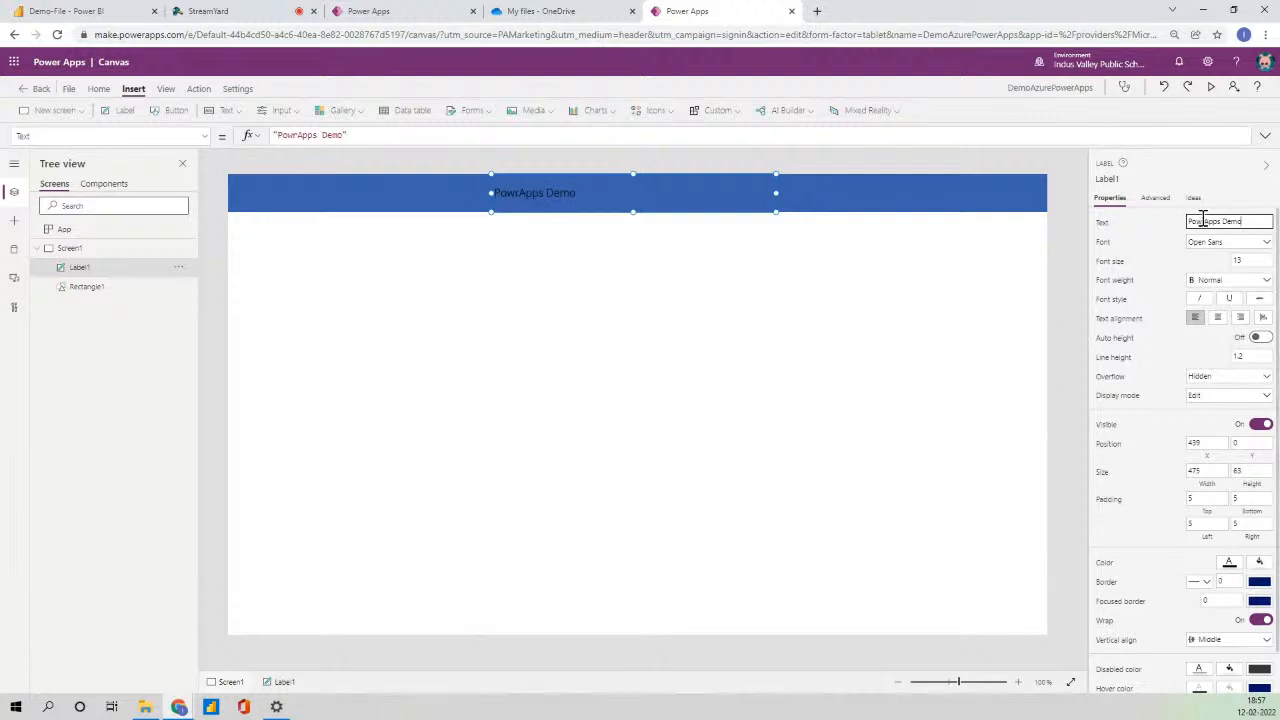
{"action": "type", "text": "e"}
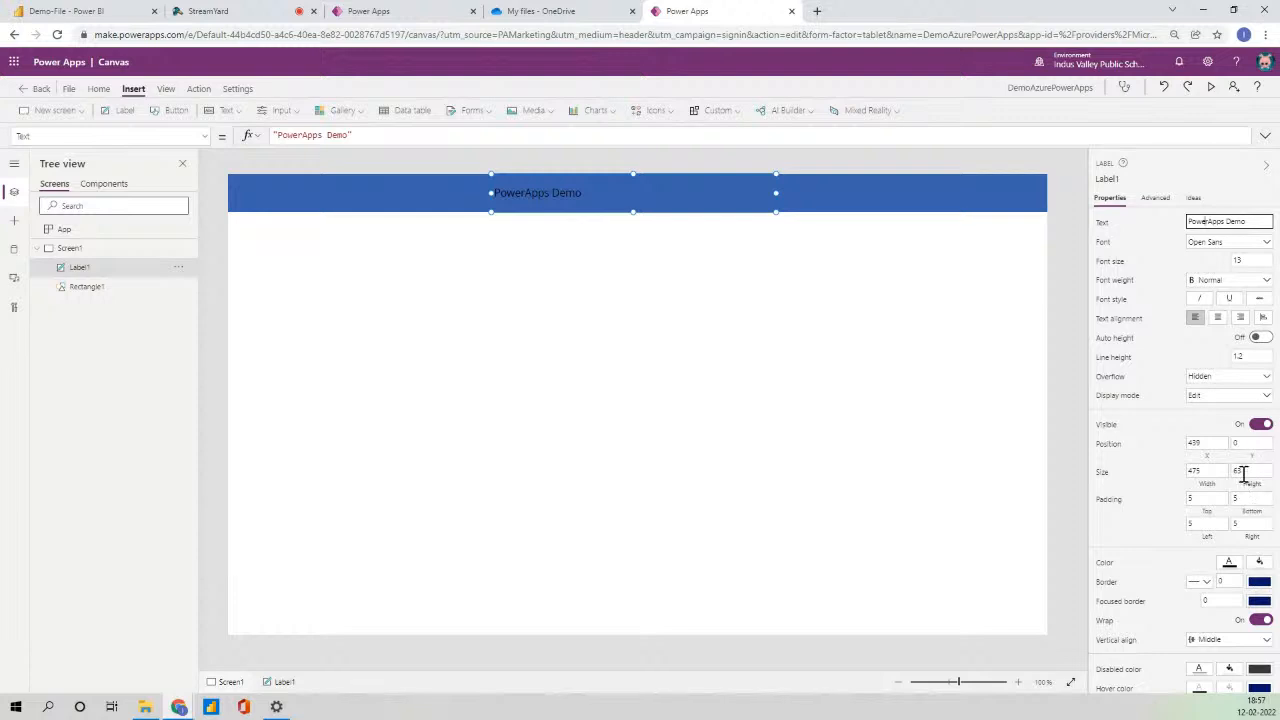
{"action": "scroll", "coordinate": [1243, 500], "scroll_direction": "down", "scroll_amount": 1}
{"action": "left_click", "coordinate": [1230, 519]}
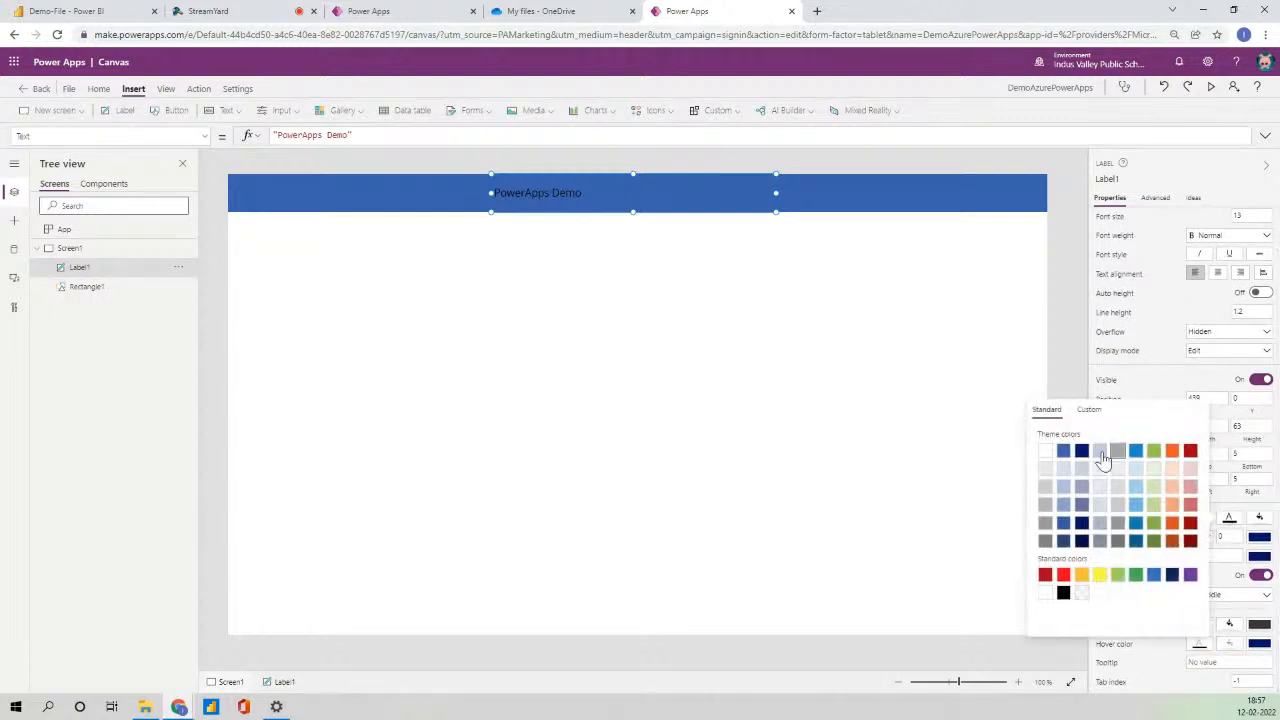
{"action": "scroll", "coordinate": [1245, 390], "scroll_direction": "up", "scroll_amount": 1}
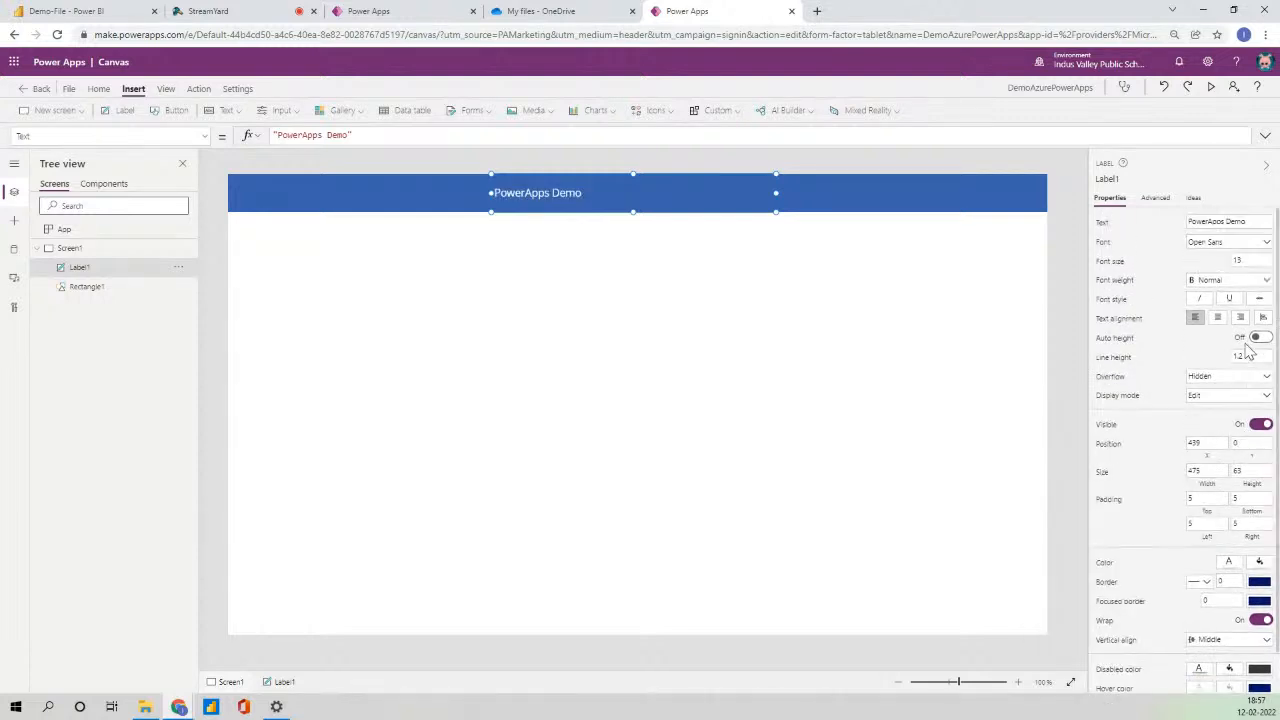
{"action": "left_click", "coordinate": [1243, 260]}
{"action": "type", "text": "20"}
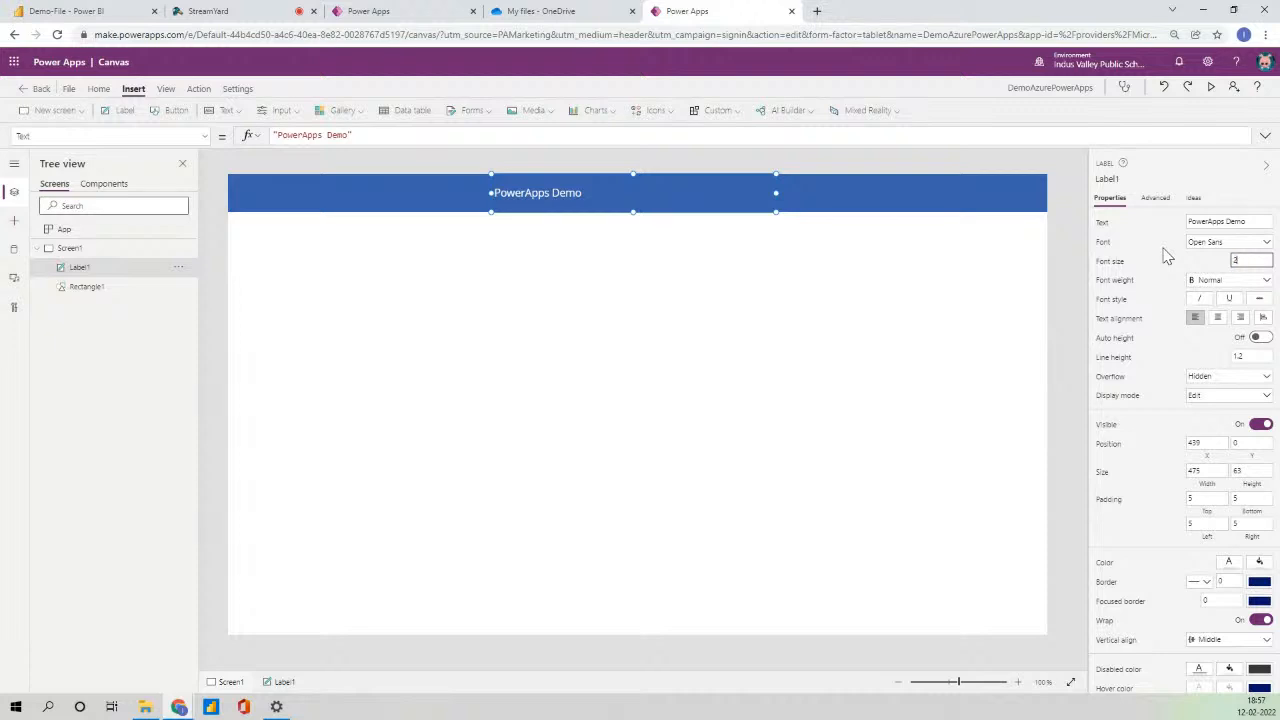
{"action": "left_click", "coordinate": [1217, 318]}
{"action": "left_click", "coordinate": [1235, 280]}
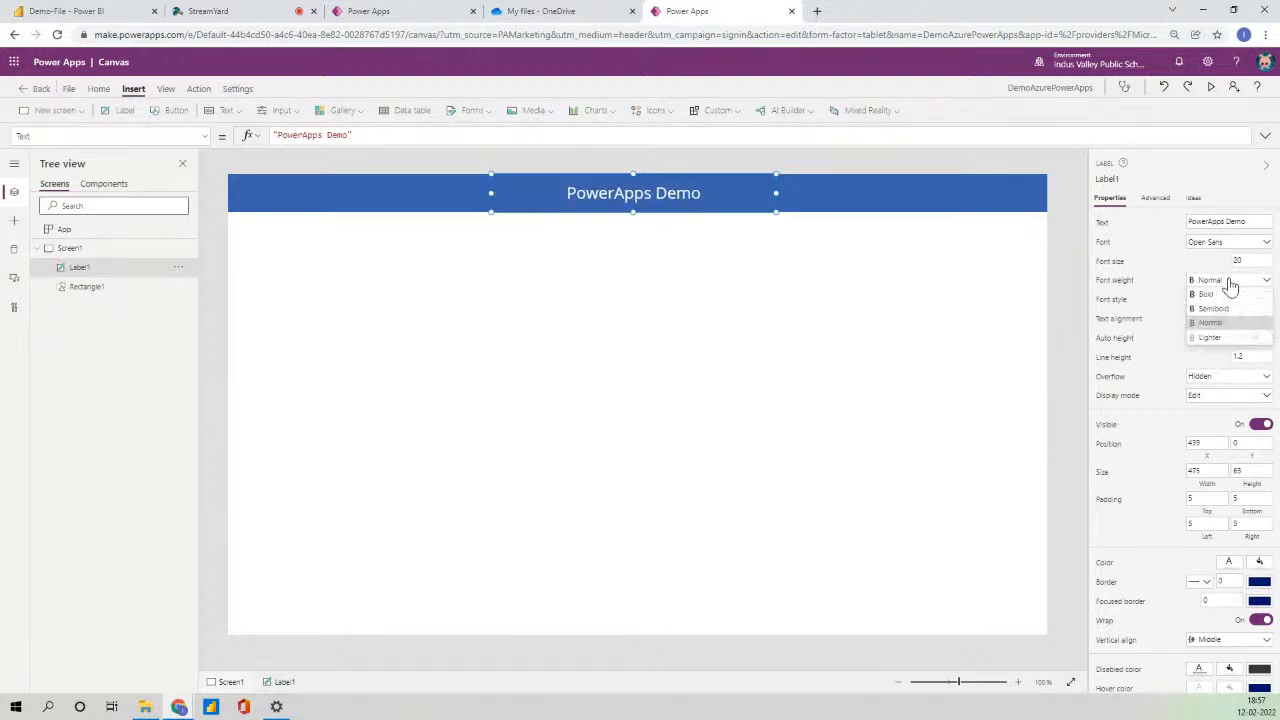
{"action": "left_click", "coordinate": [1212, 296]}
{"action": "left_click", "coordinate": [449, 306]}
{"action": "left_click", "coordinate": [563, 197]}
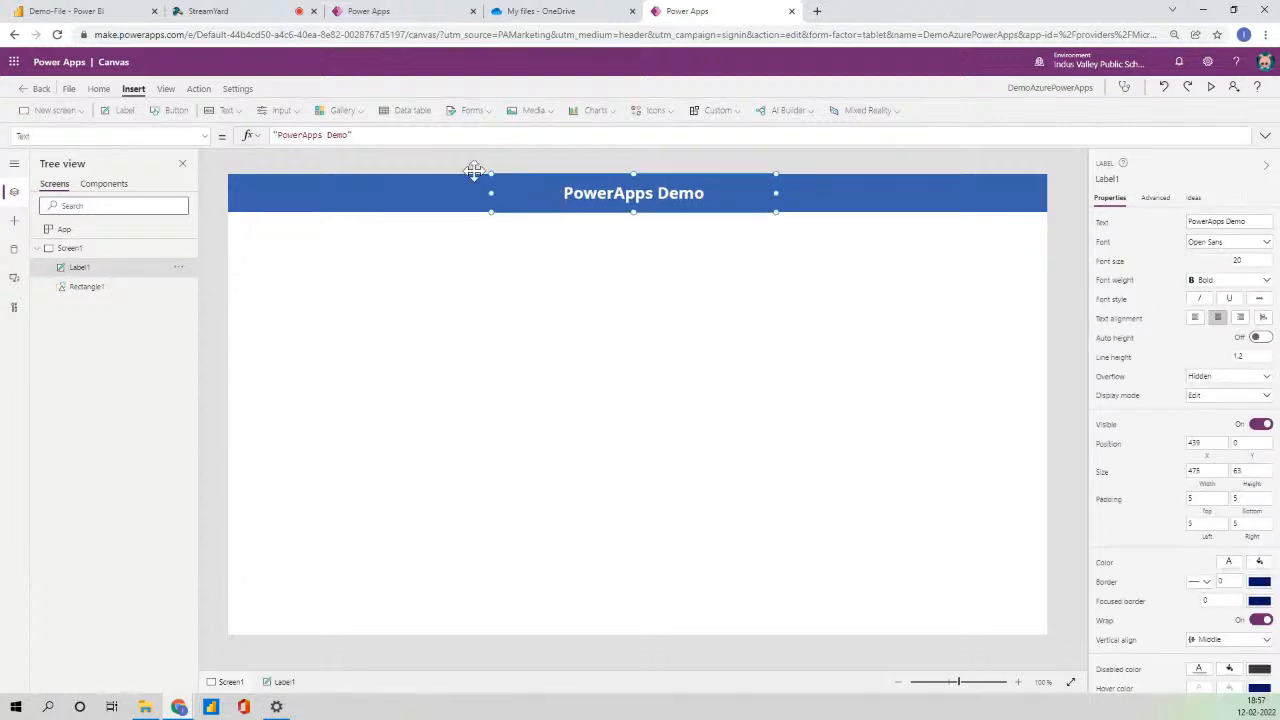
- Insert a second label and move it to the header's right side
{"action": "left_click", "coordinate": [120, 114]}
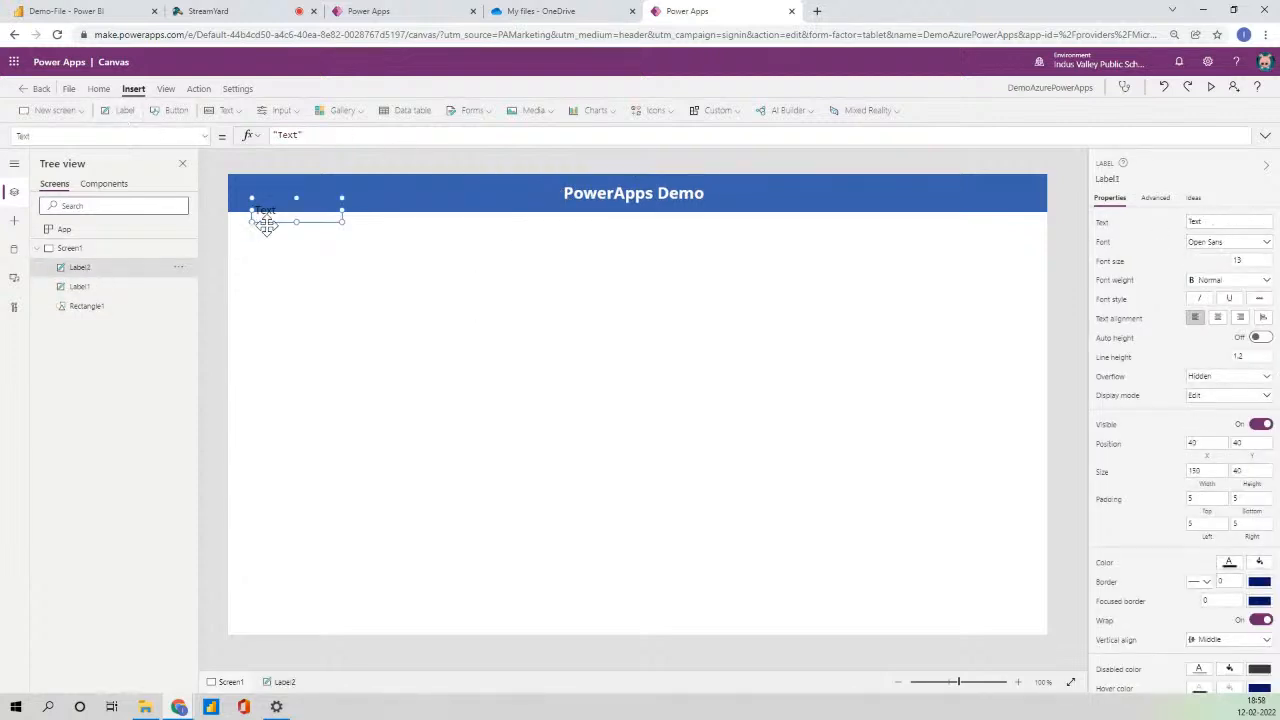
{"action": "left_click_drag", "start_coordinate": [294, 209], "coordinate": [826, 186]}
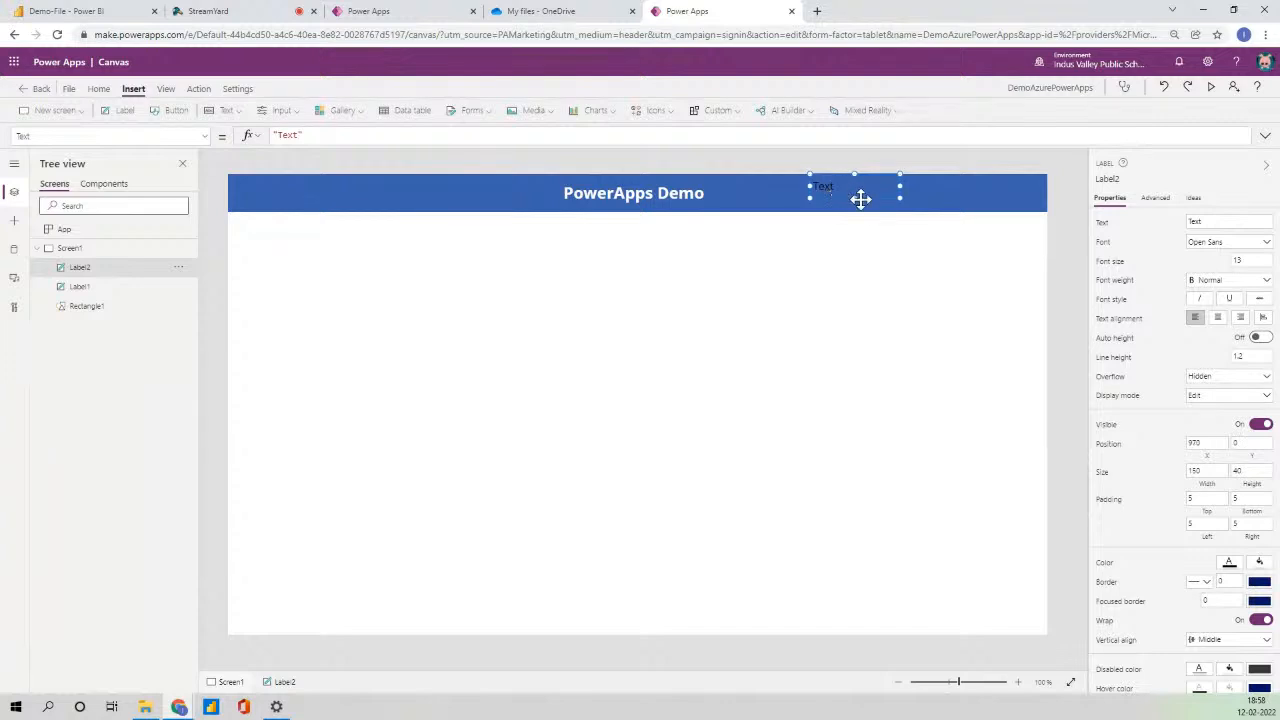
{"action": "left_click", "coordinate": [295, 138]}
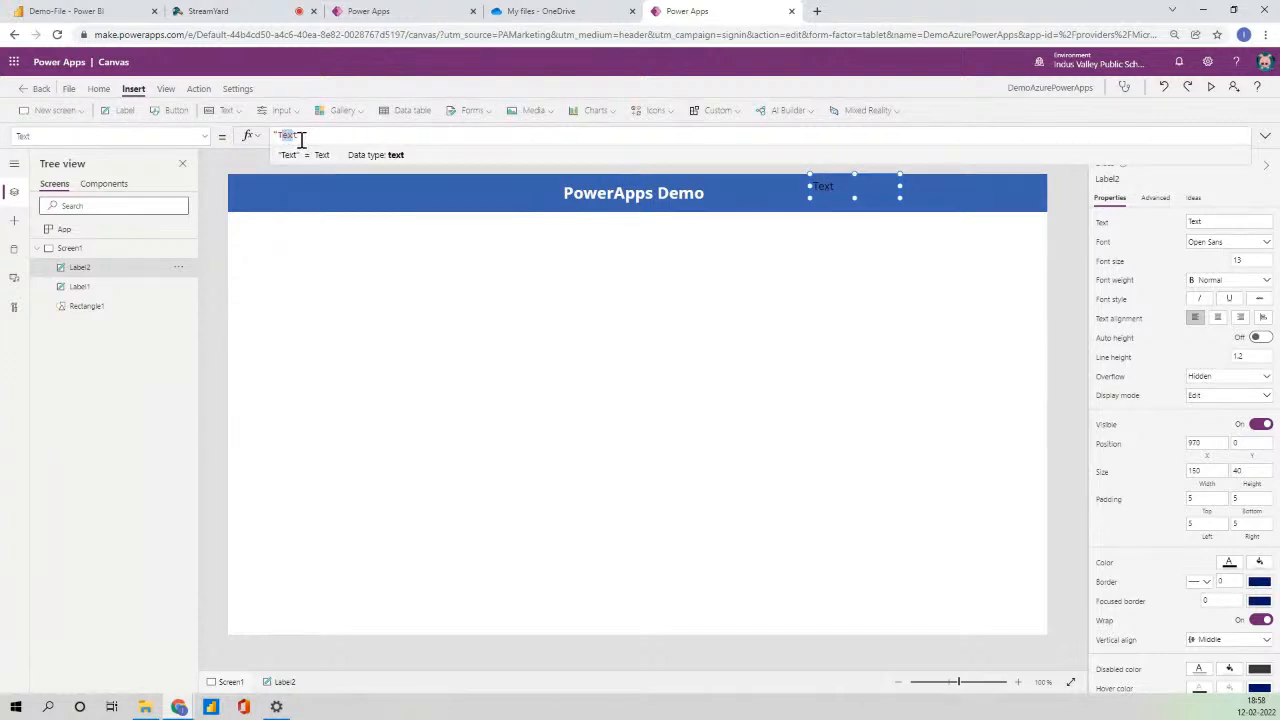
- Set the second label's text to "Welcome, "& User().FullName
{"action": "left_click_drag", "start_coordinate": [297, 135], "coordinate": [279, 137]}
{"action": "type", "text": "Welcome"}
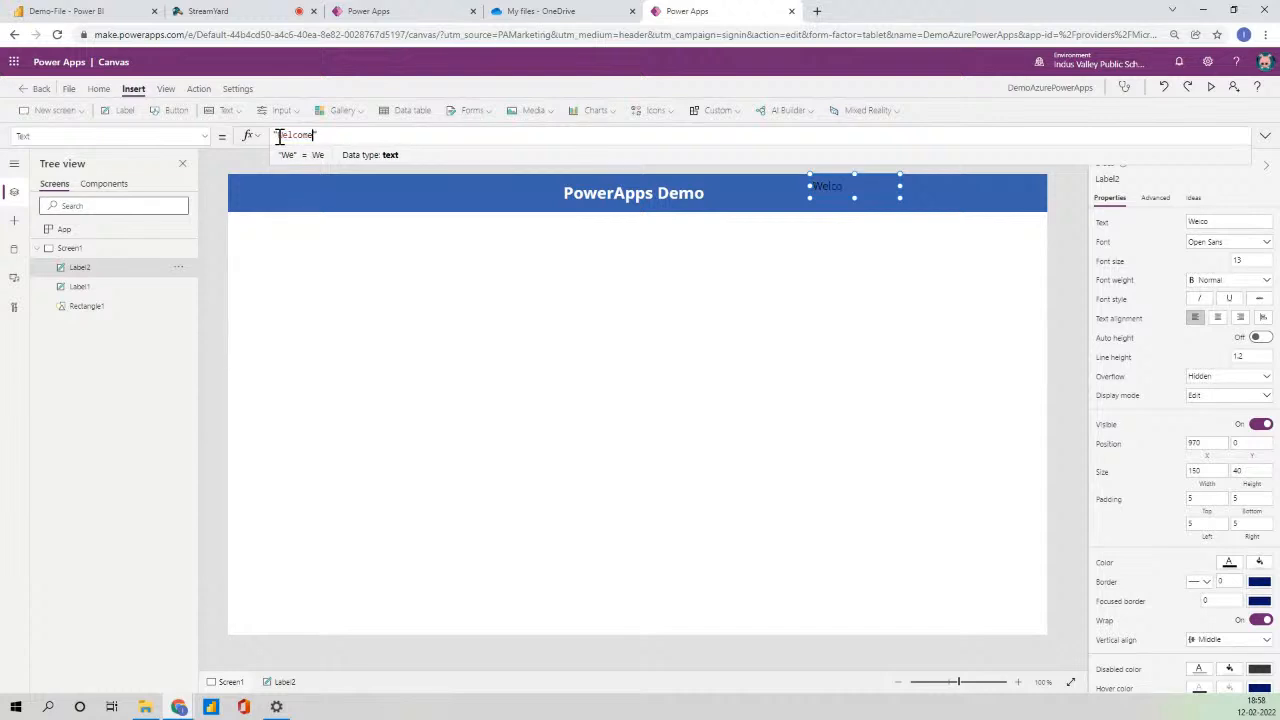
{"action": "type", "text": ", \""}
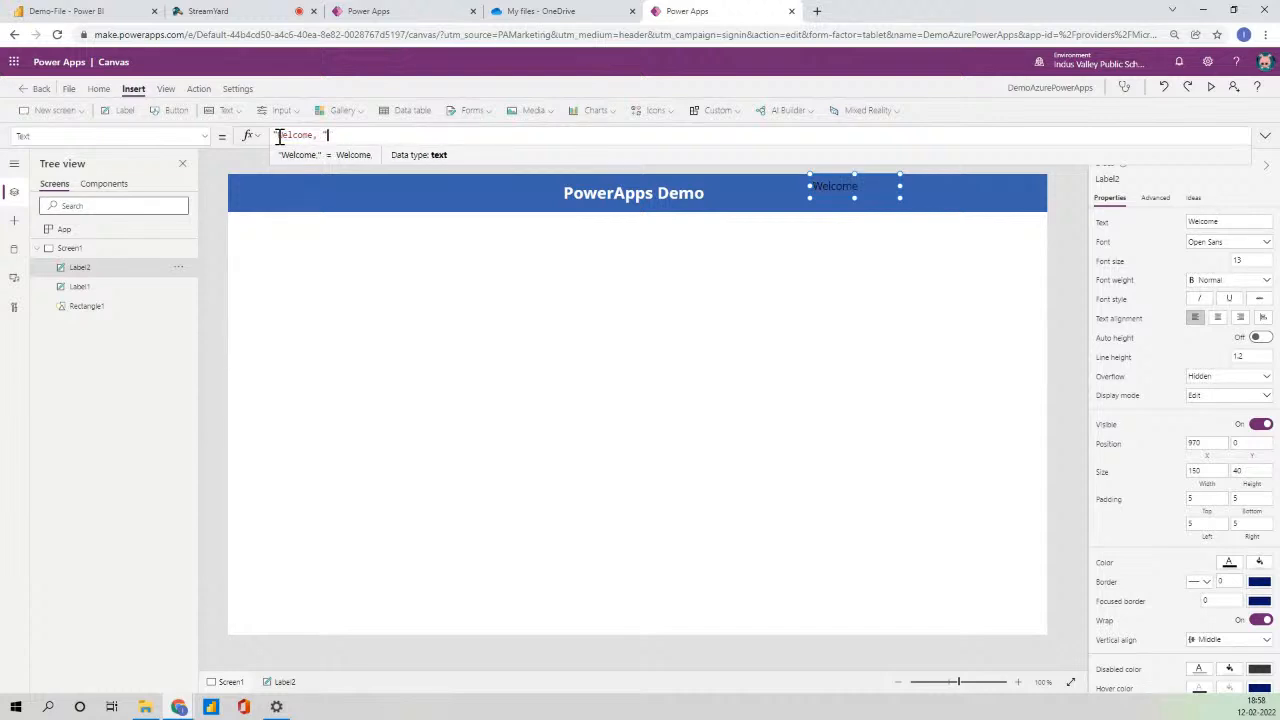
{"action": "type", "text": "& "}
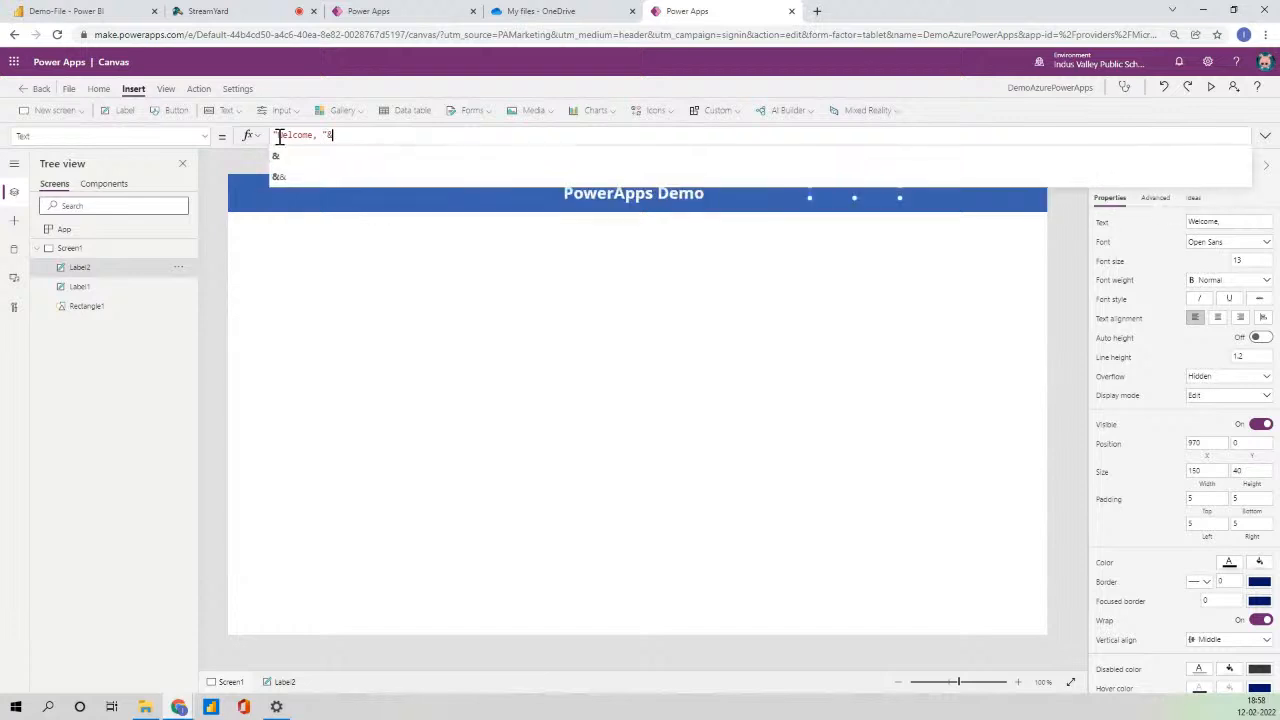
{"action": "type", "text": "User"}
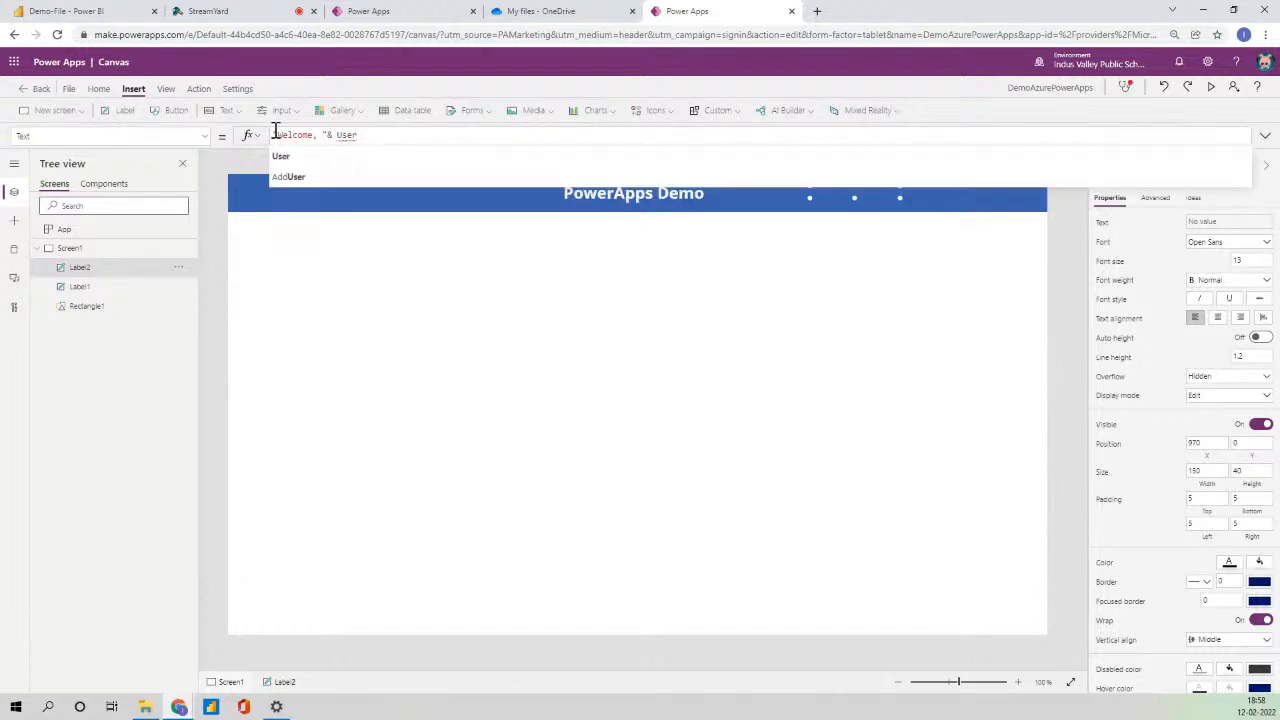
{"action": "type", "text": "()."}
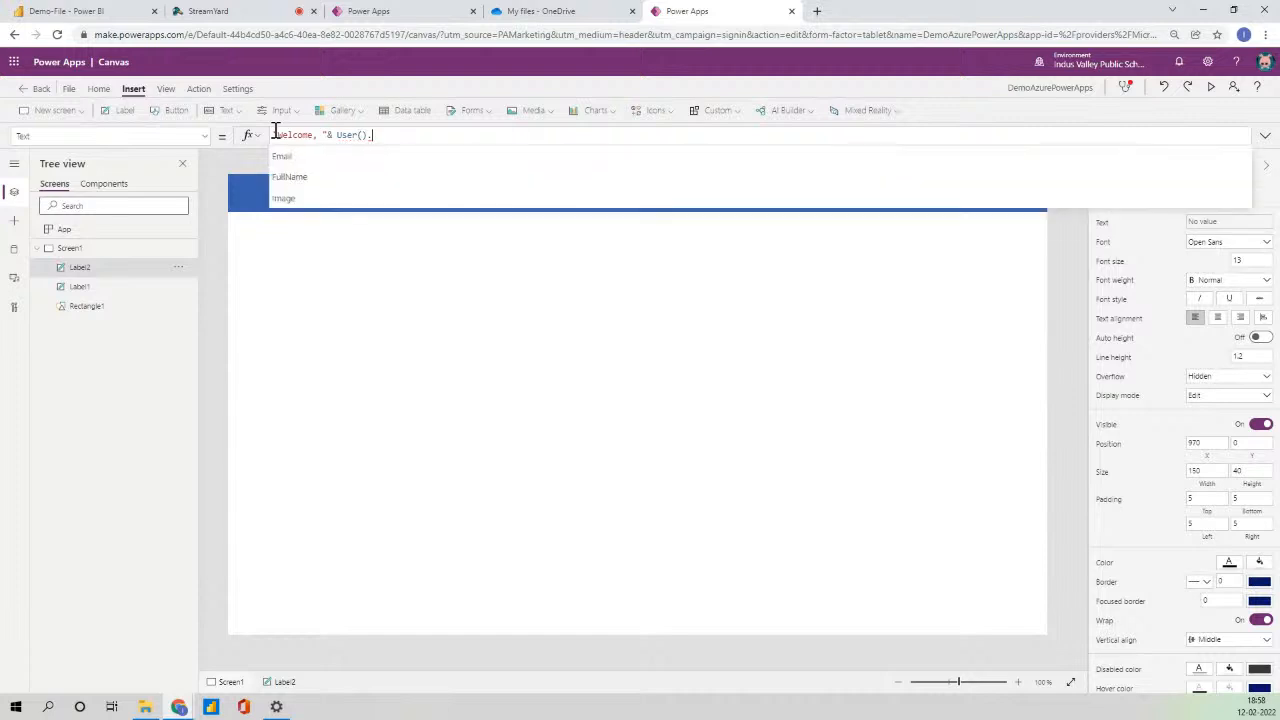
{"action": "key", "text": "Down"}
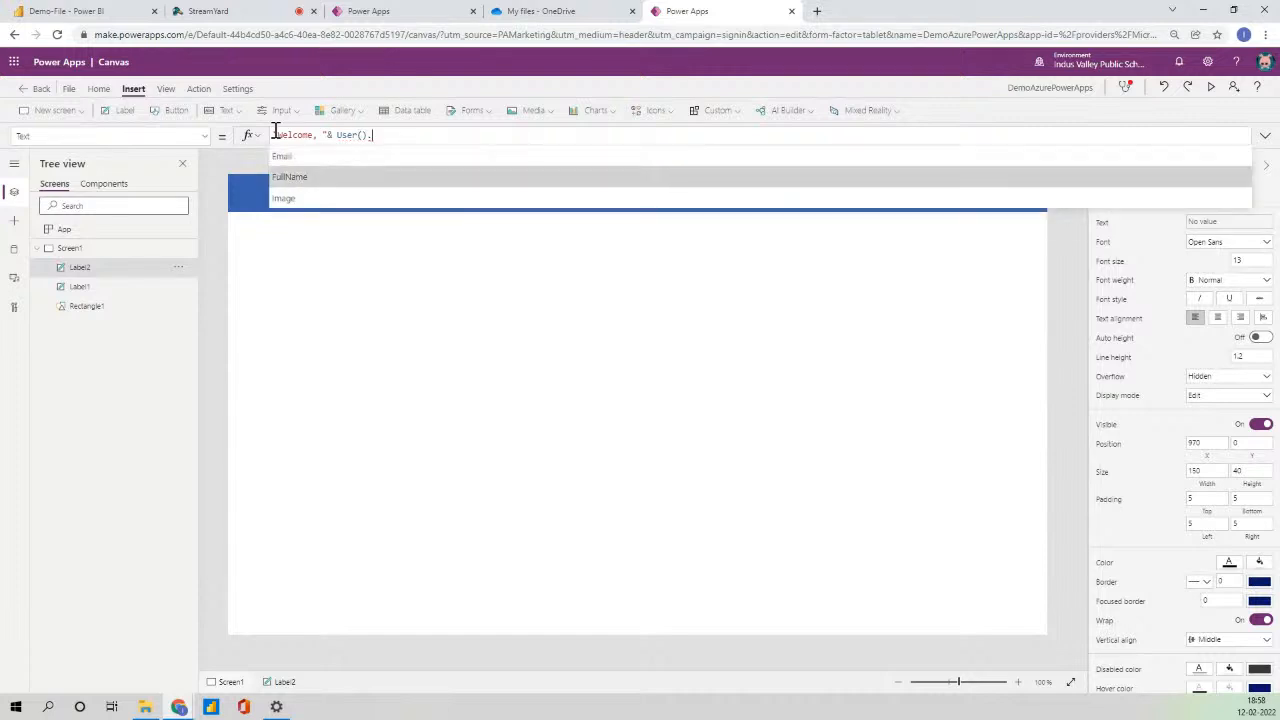
{"action": "key", "text": "Tab"}
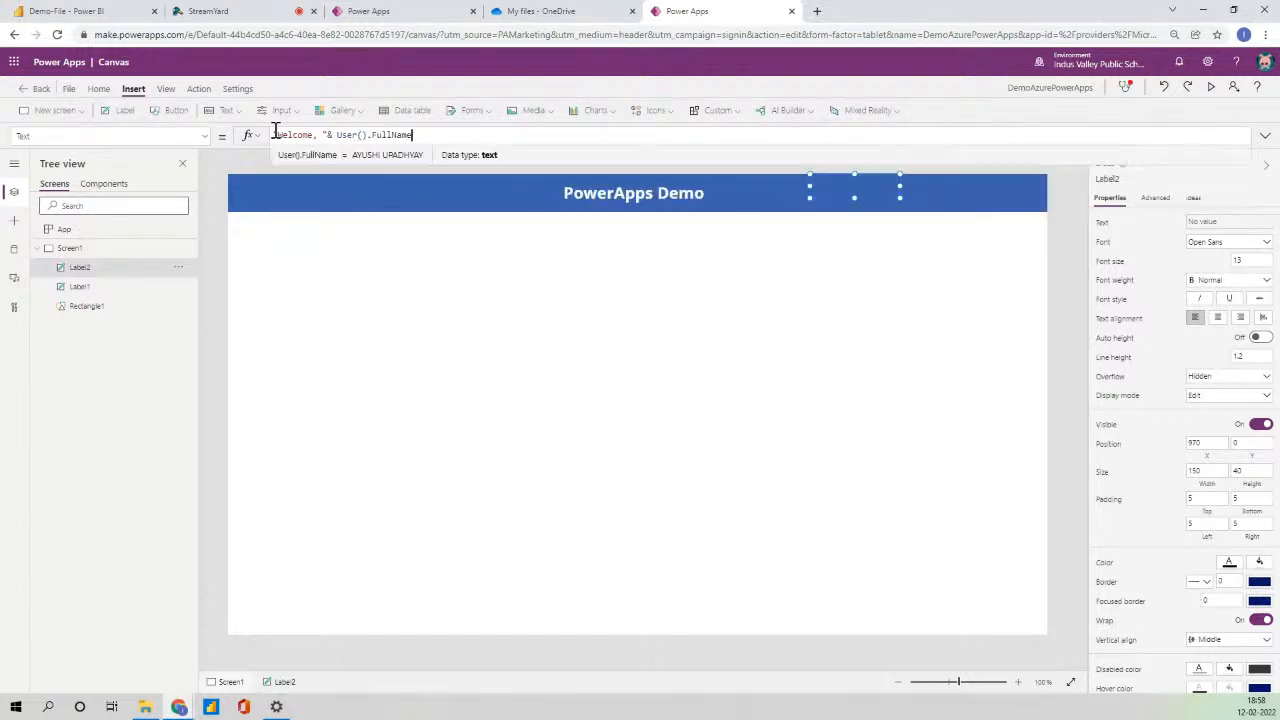
{"action": "left_click", "coordinate": [1066, 220]}
{"action": "left_click", "coordinate": [840, 189]}
- Make the welcome label 63 high with font size 18
{"action": "left_click_drag", "start_coordinate": [854, 197], "coordinate": [938, 195]}
{"action": "left_click", "coordinate": [1243, 268]}
{"action": "type", "text": "18"}
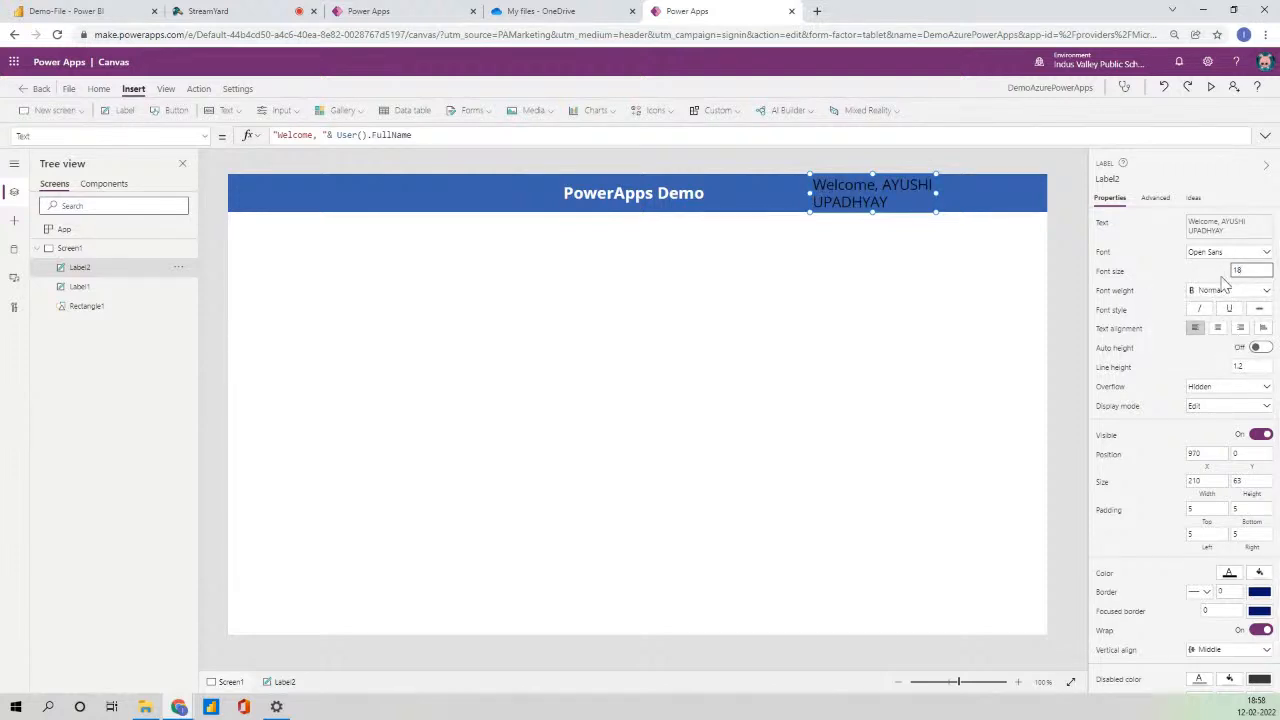
- Give the welcome greeting font size 14, Semibold weight and White text colour
{"action": "left_click_drag", "start_coordinate": [1248, 270], "coordinate": [1210, 276]}
{"action": "type", "text": "14"}
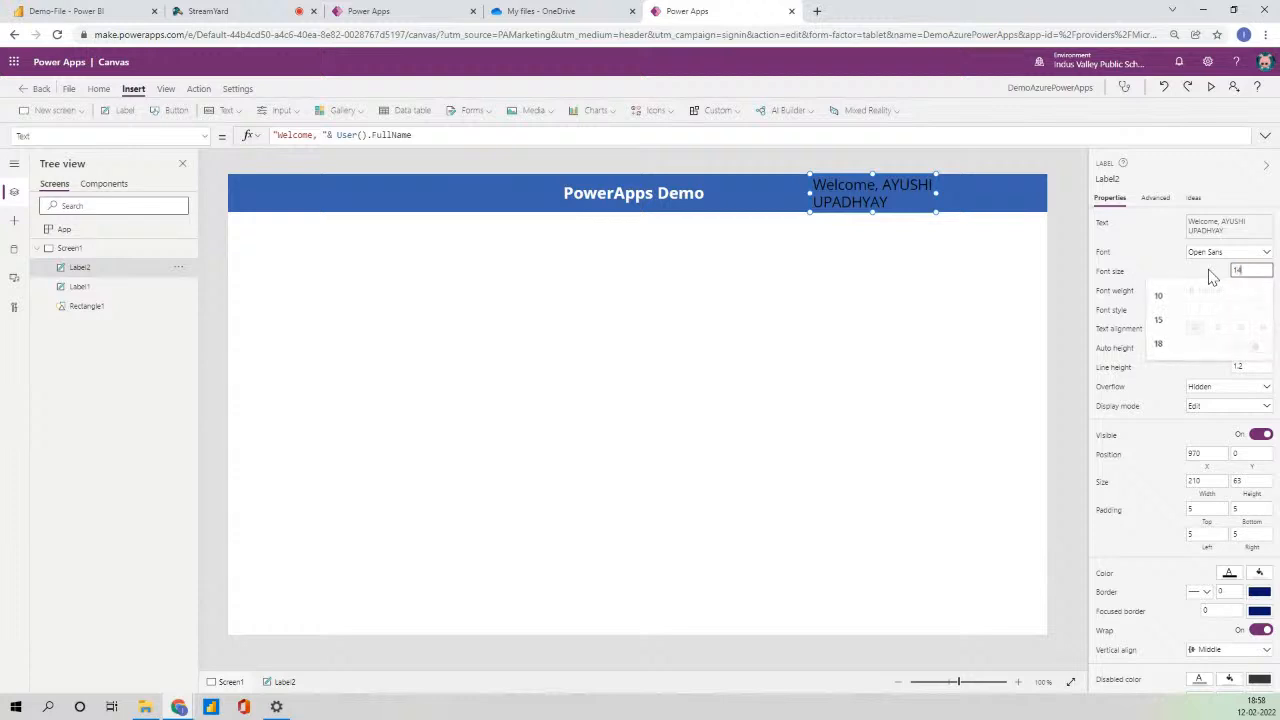
{"action": "left_click", "coordinate": [1228, 290]}
{"action": "left_click", "coordinate": [1212, 318]}
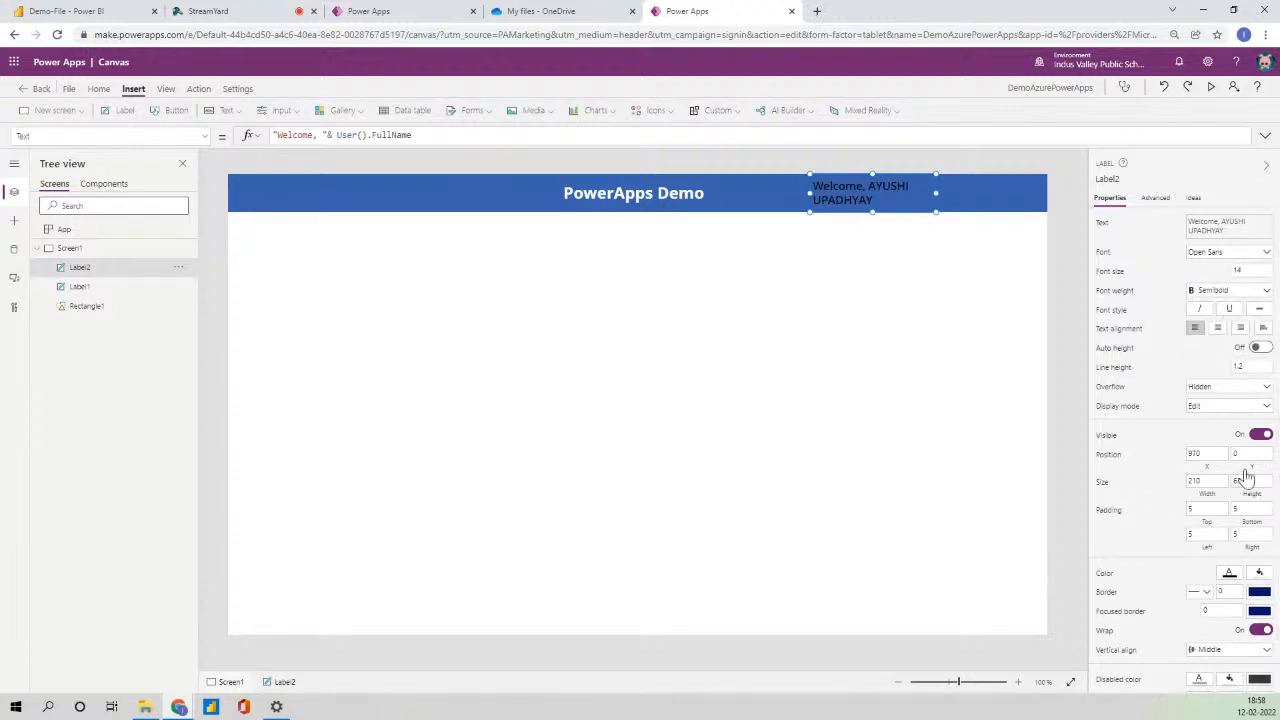
{"action": "scroll", "coordinate": [1237, 506], "scroll_direction": "down", "scroll_amount": 1}
{"action": "left_click", "coordinate": [1229, 519]}
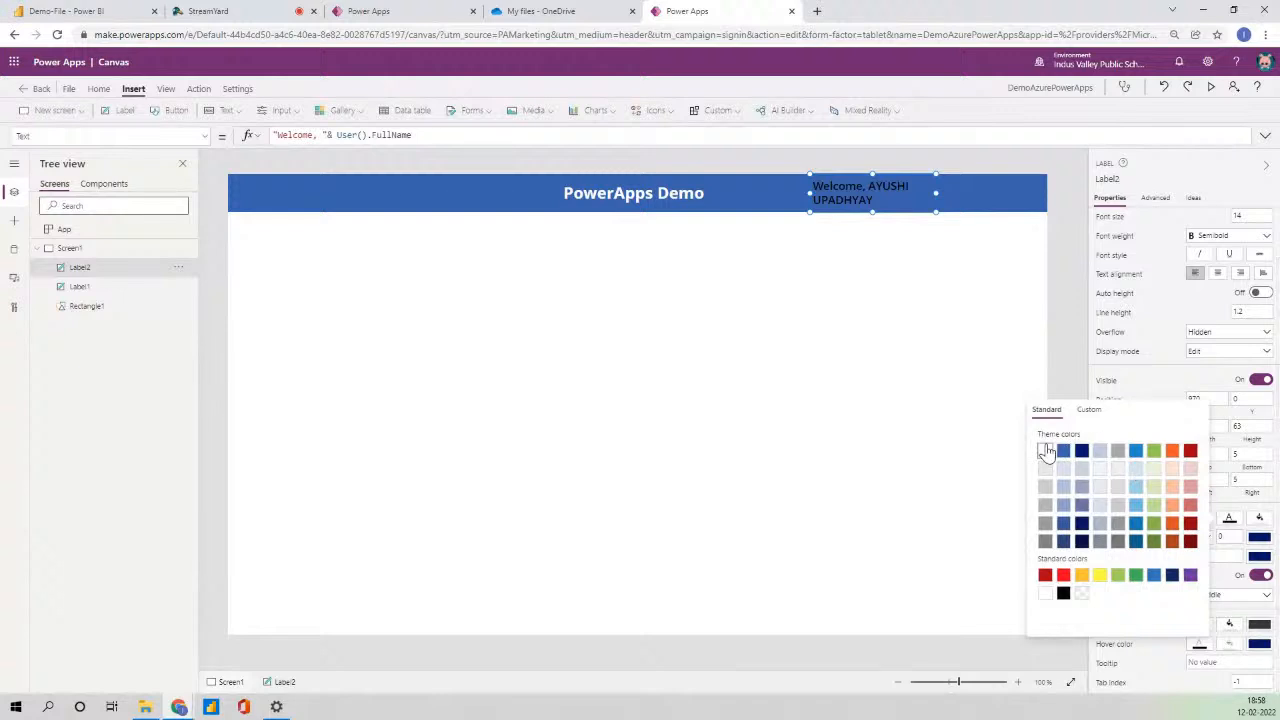
{"action": "left_click", "coordinate": [1066, 198]}
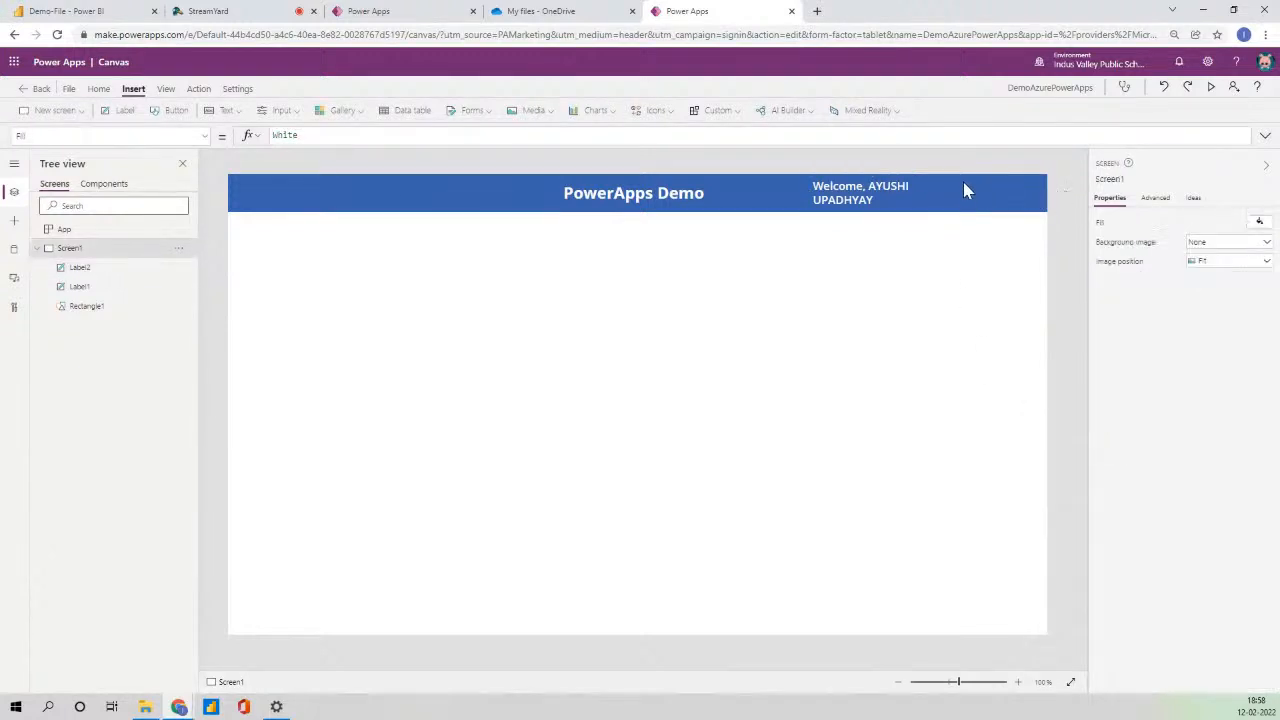
{"action": "left_click", "coordinate": [848, 195]}
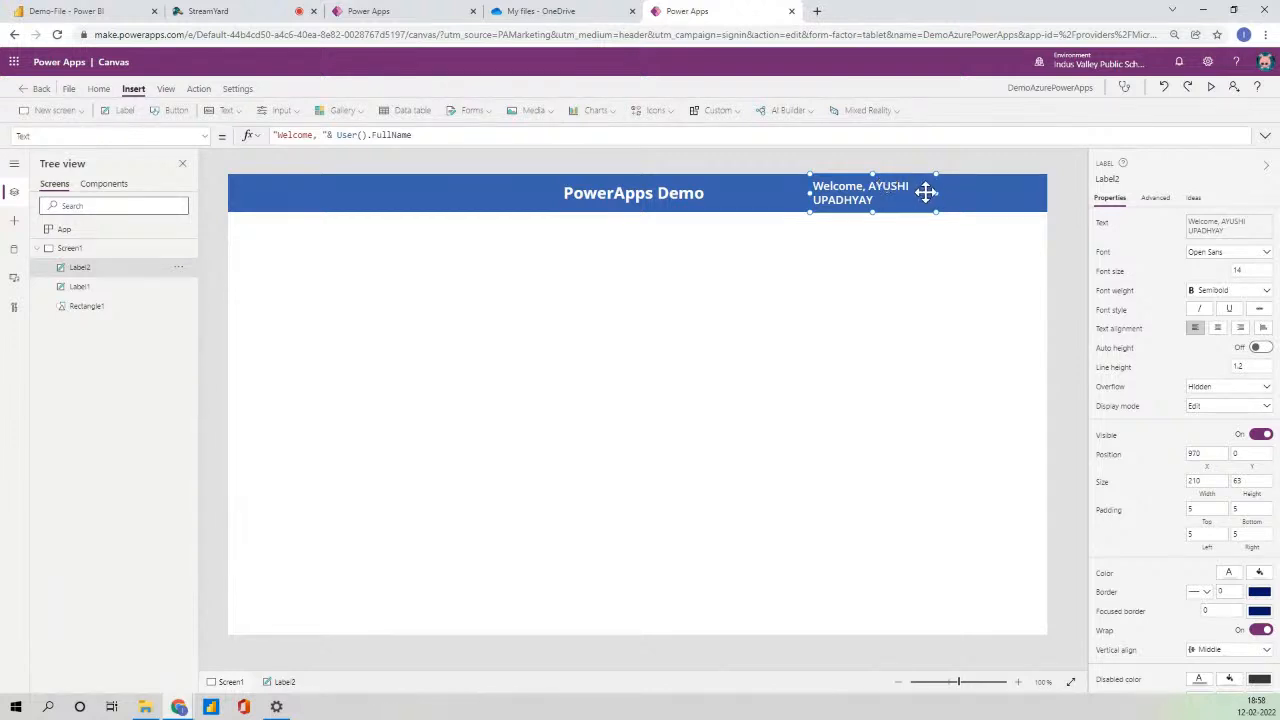
{"action": "left_click", "coordinate": [1059, 224]}
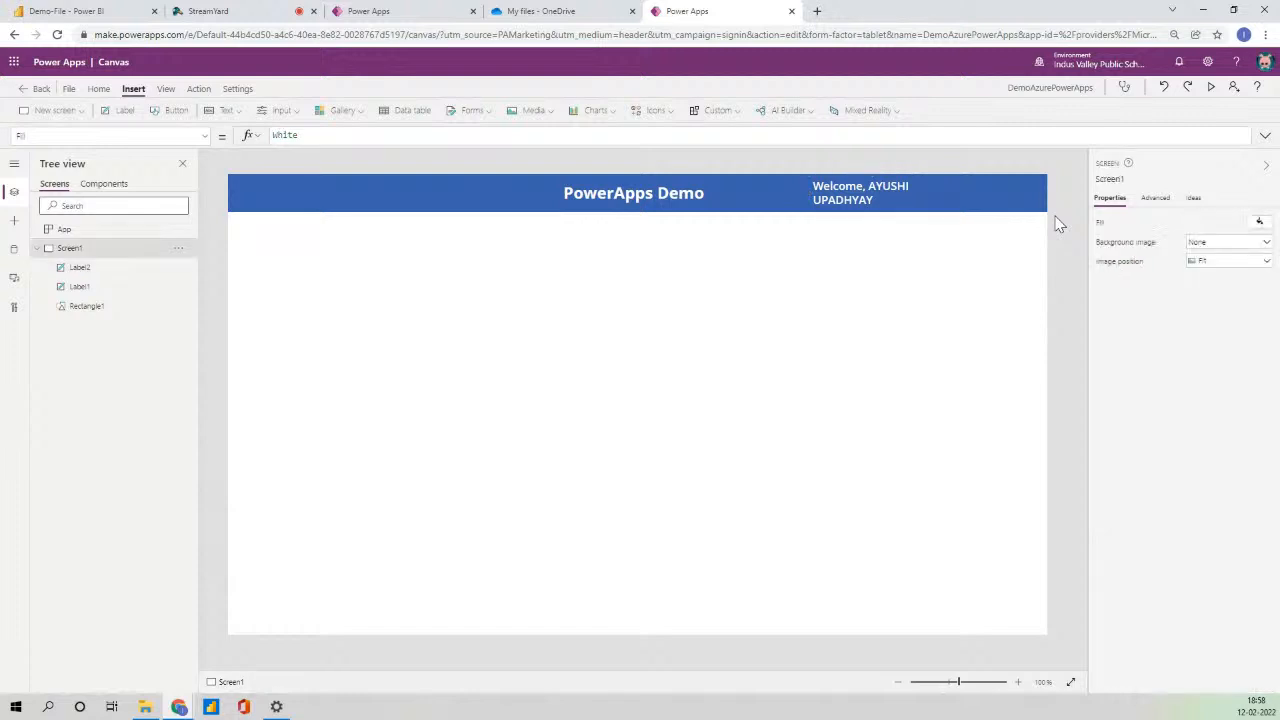
{"action": "left_click", "coordinate": [870, 203]}
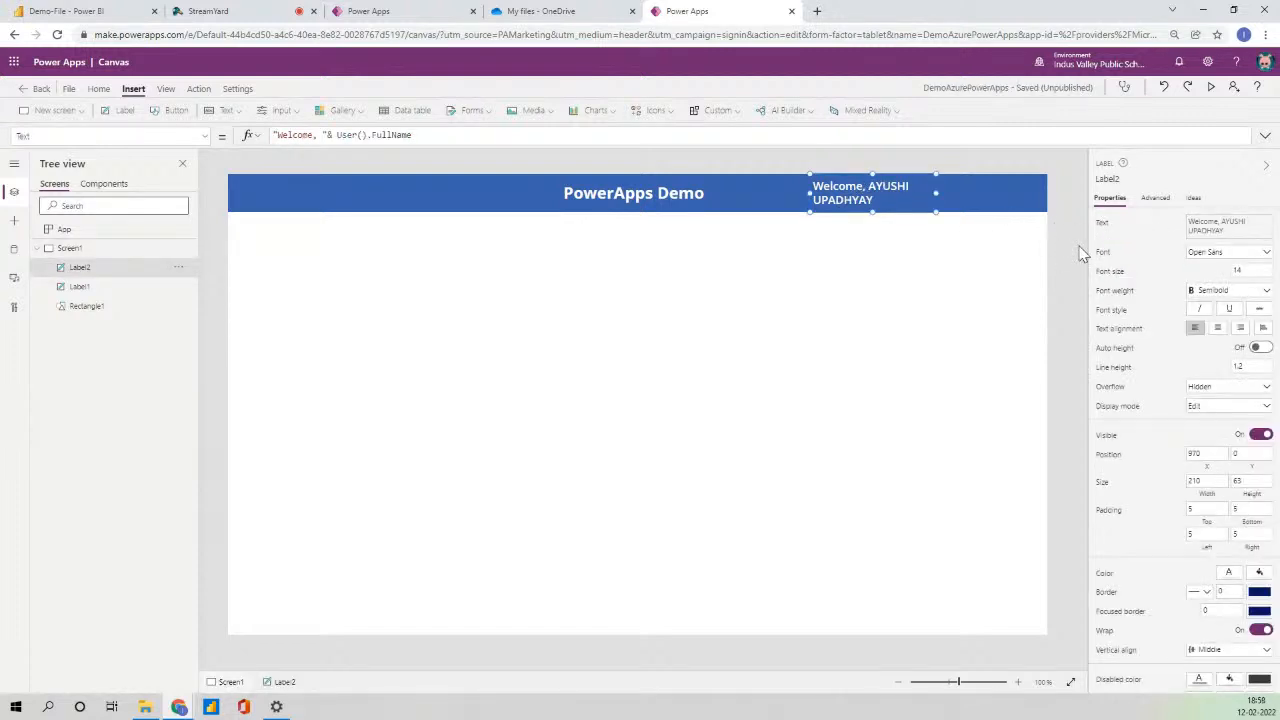
{"action": "left_click", "coordinate": [1062, 272]}
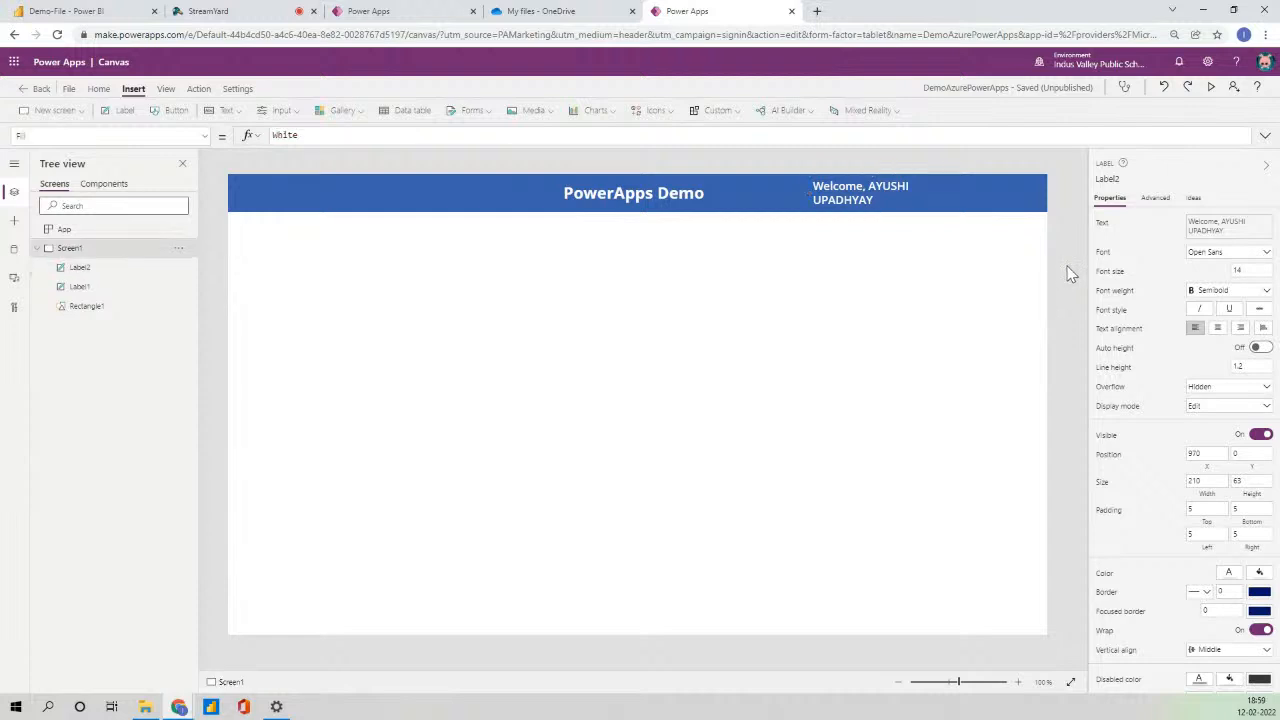
{"action": "left_click", "coordinate": [857, 201]}
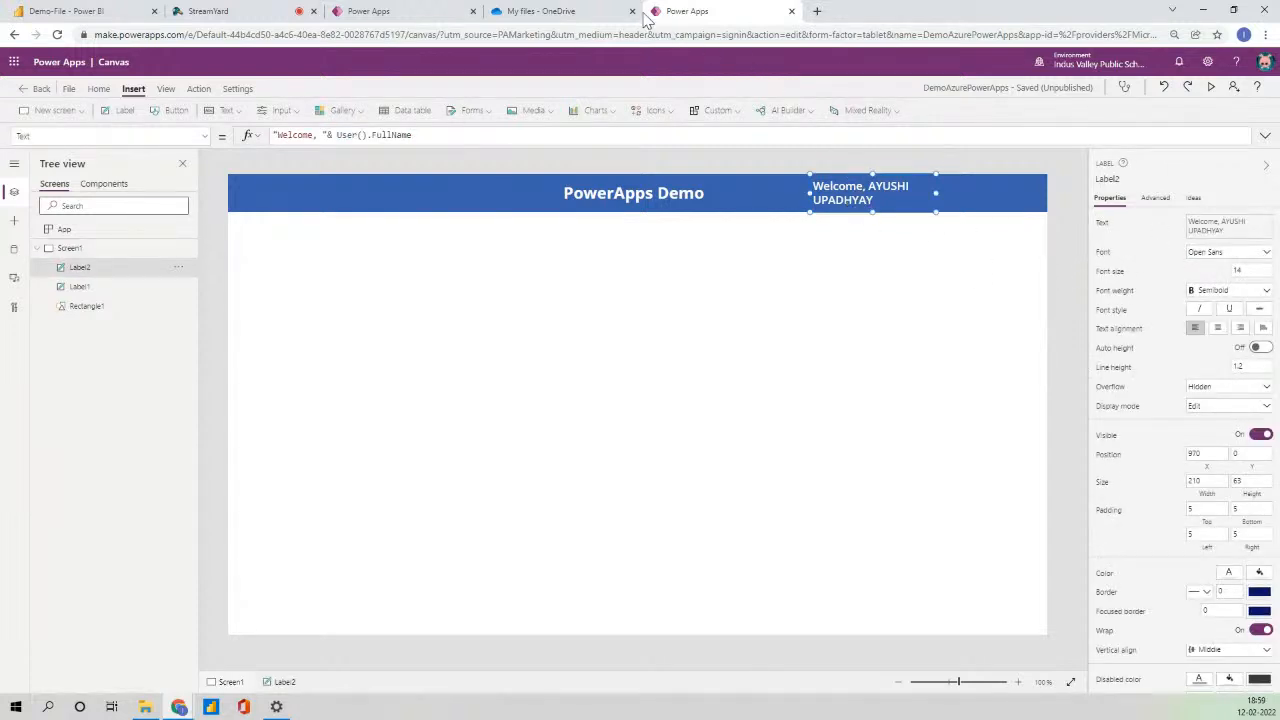
- Open PowerApps Training.xlsx from OneDrive in Excel Online, then return to the Power Apps editor
{"action": "left_click", "coordinate": [578, 10]}
{"action": "scroll", "coordinate": [371, 437], "scroll_direction": "down", "scroll_amount": 3}
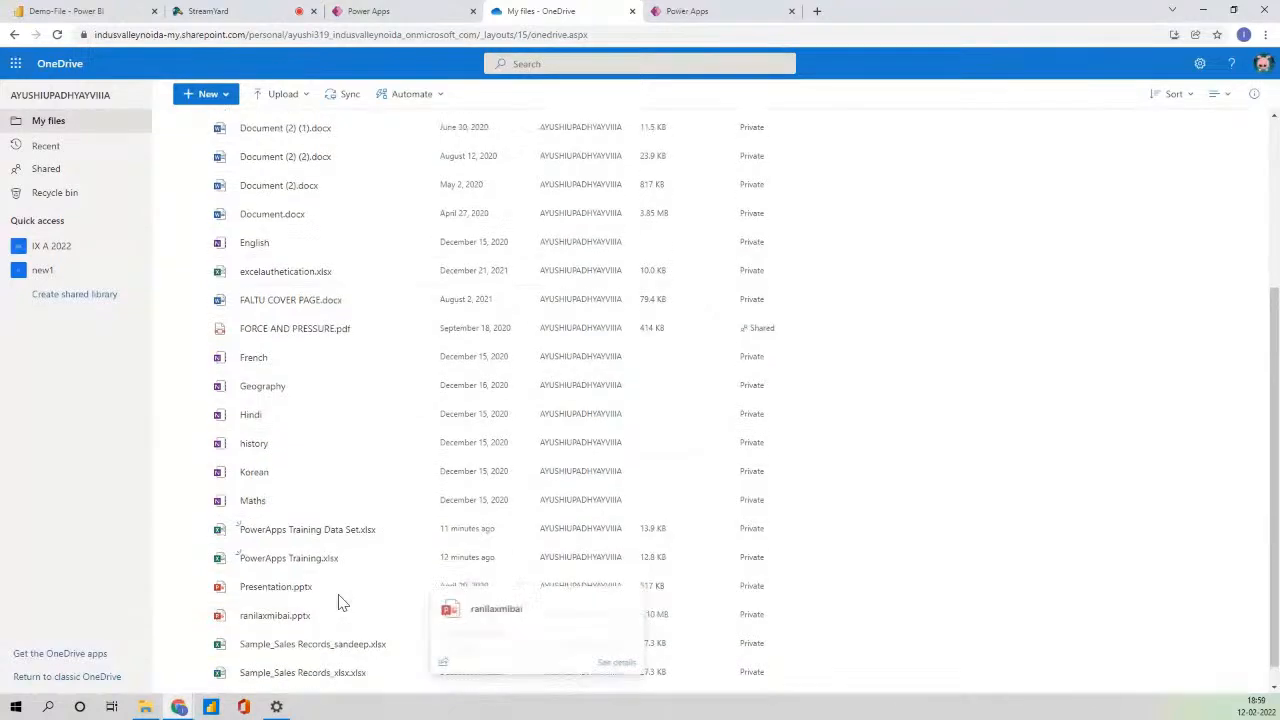
{"action": "scroll", "coordinate": [330, 610], "scroll_direction": "up", "scroll_amount": 2}
{"action": "scroll", "coordinate": [340, 600], "scroll_direction": "up", "scroll_amount": 2}
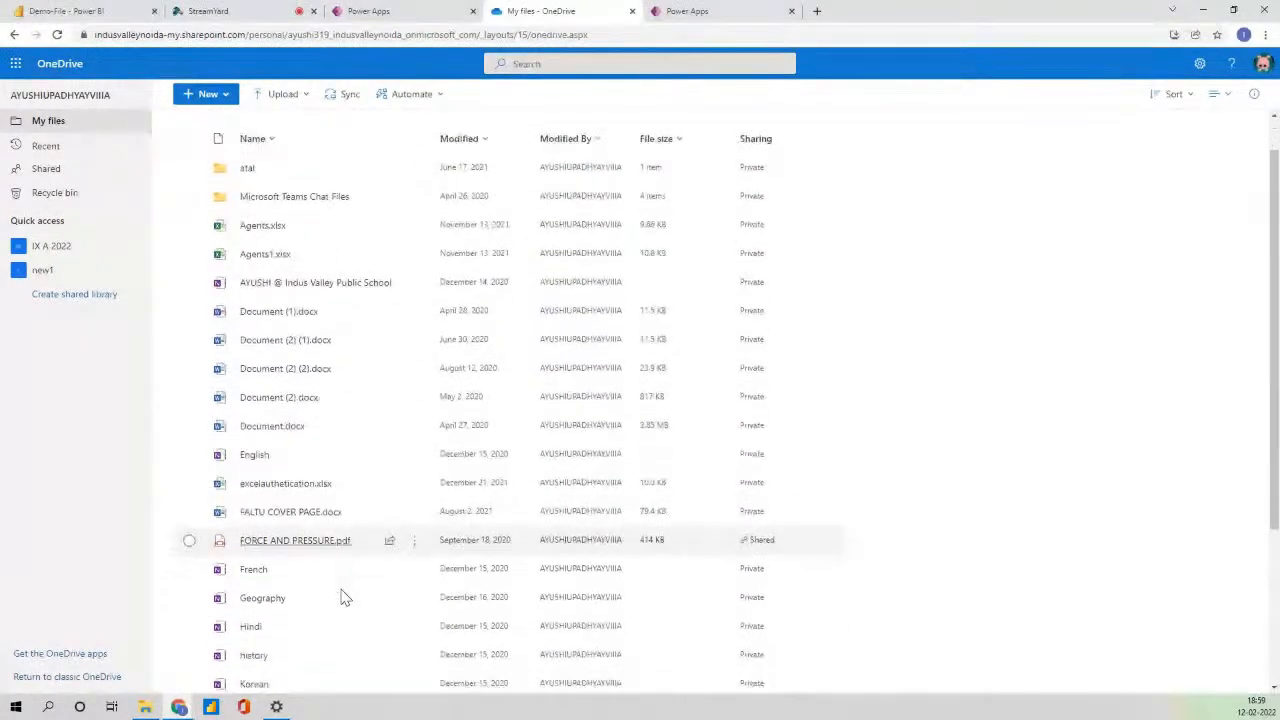
{"action": "scroll", "coordinate": [340, 600], "scroll_direction": "down", "scroll_amount": 3}
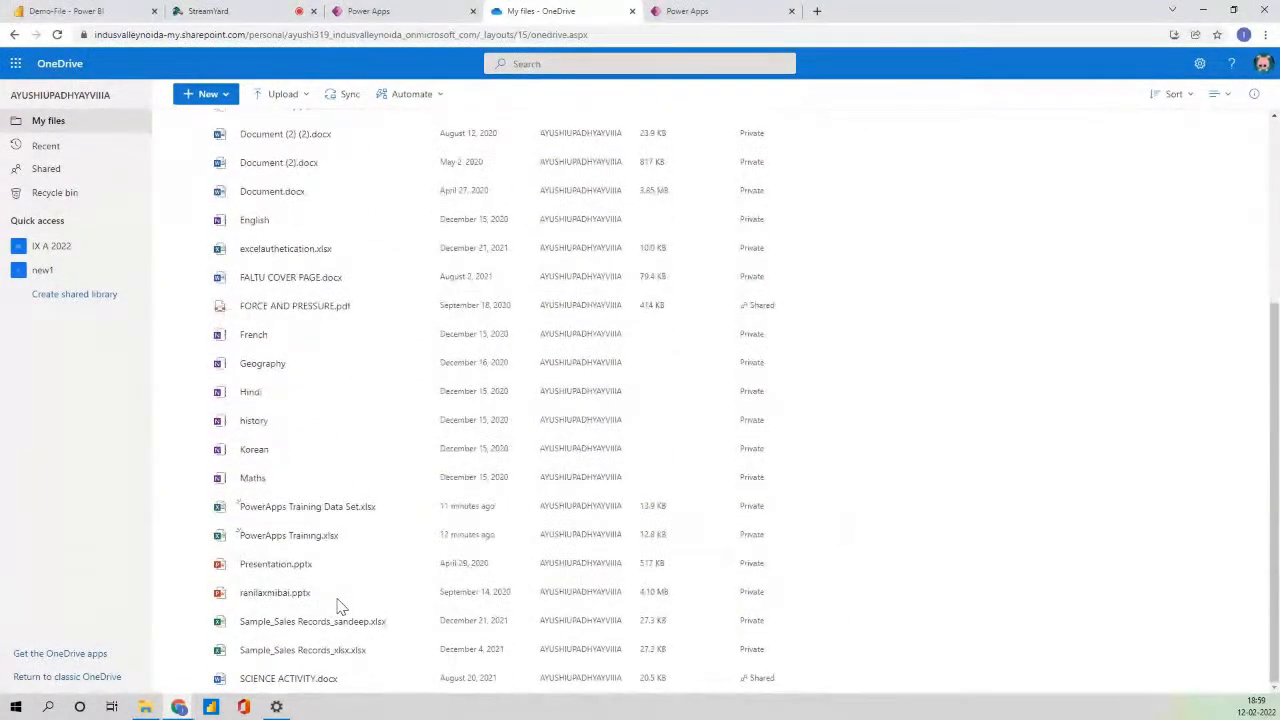
{"action": "left_click", "coordinate": [292, 537]}
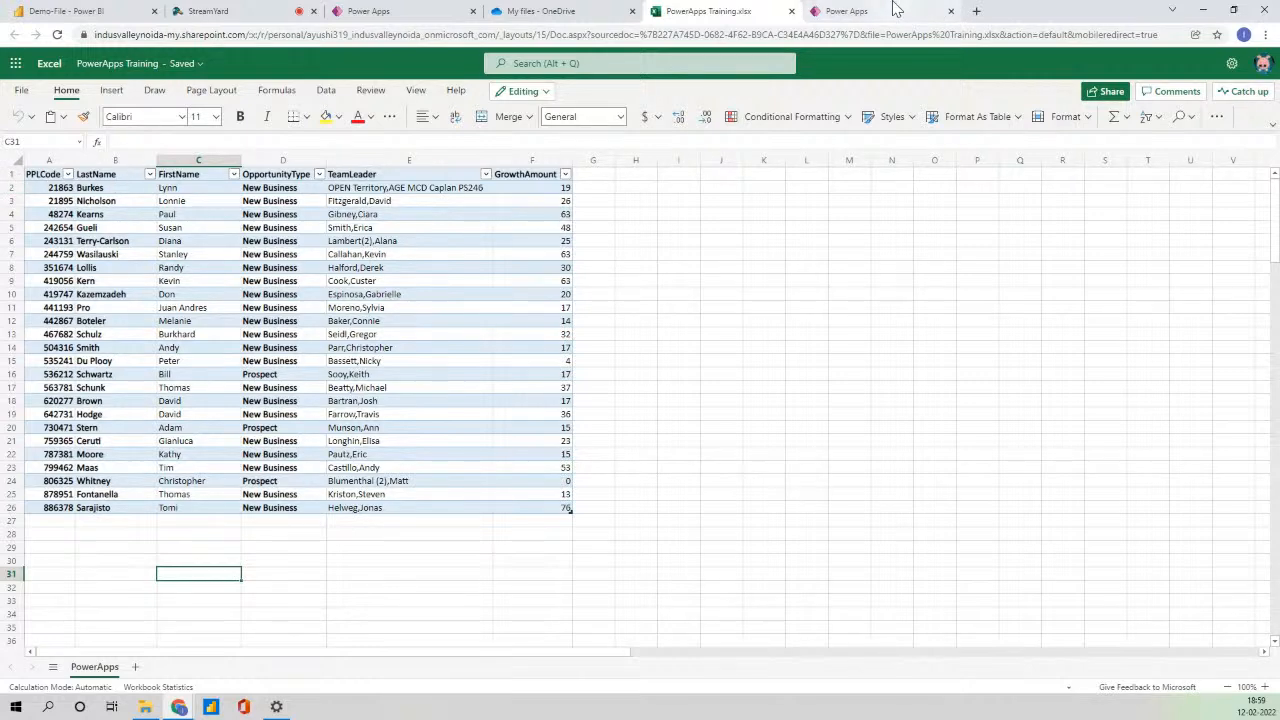
{"action": "left_click", "coordinate": [846, 11]}
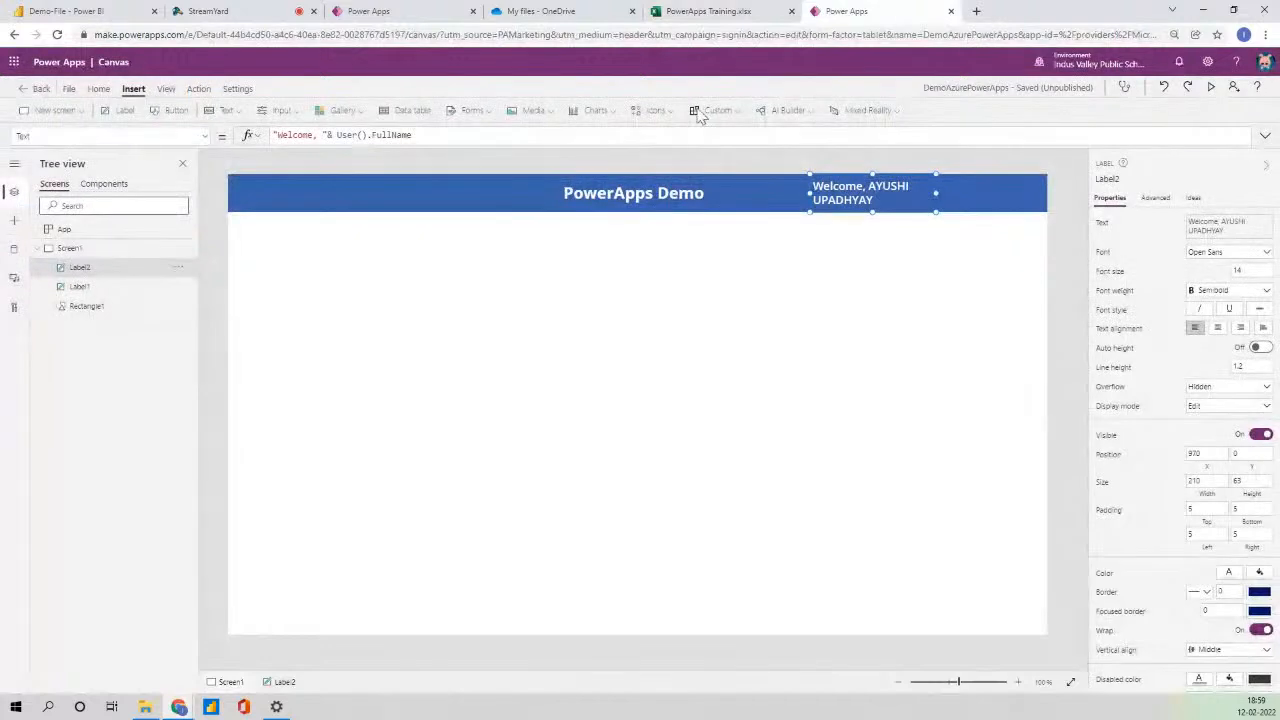
- Add an Excel Online (Business) data source using the existing connection
{"action": "left_click", "coordinate": [14, 256]}
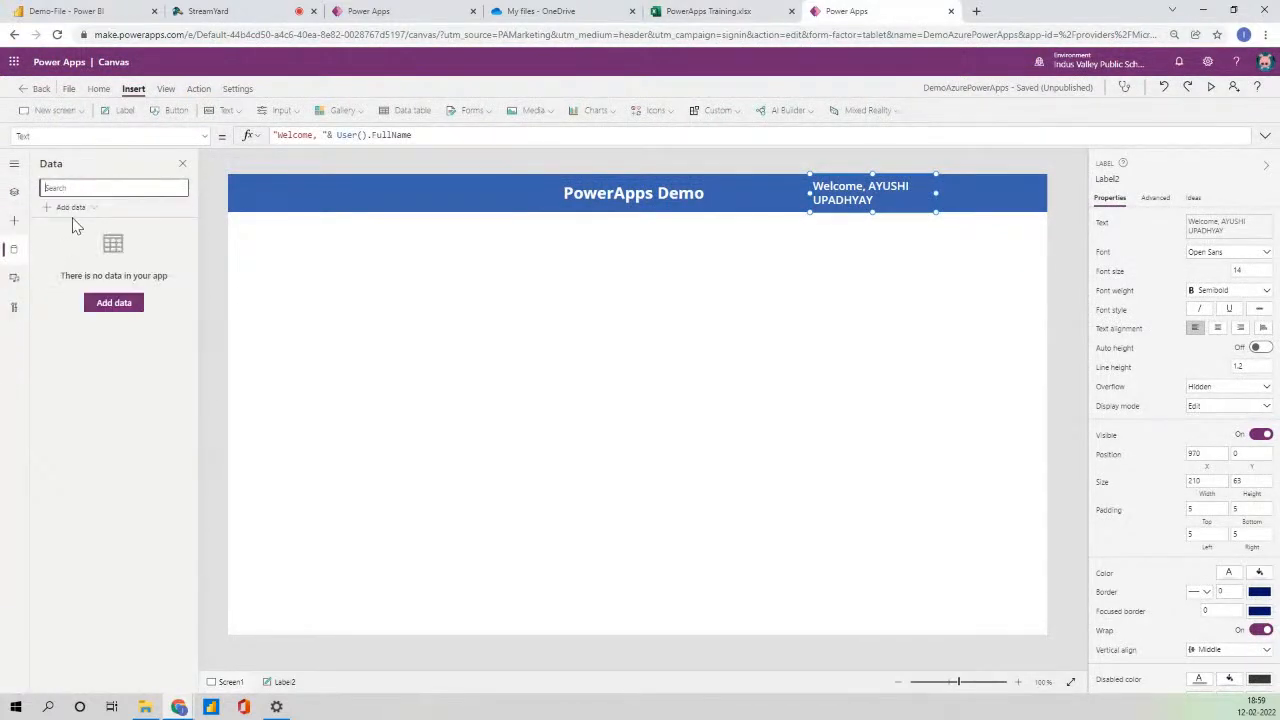
{"action": "left_click", "coordinate": [72, 208]}
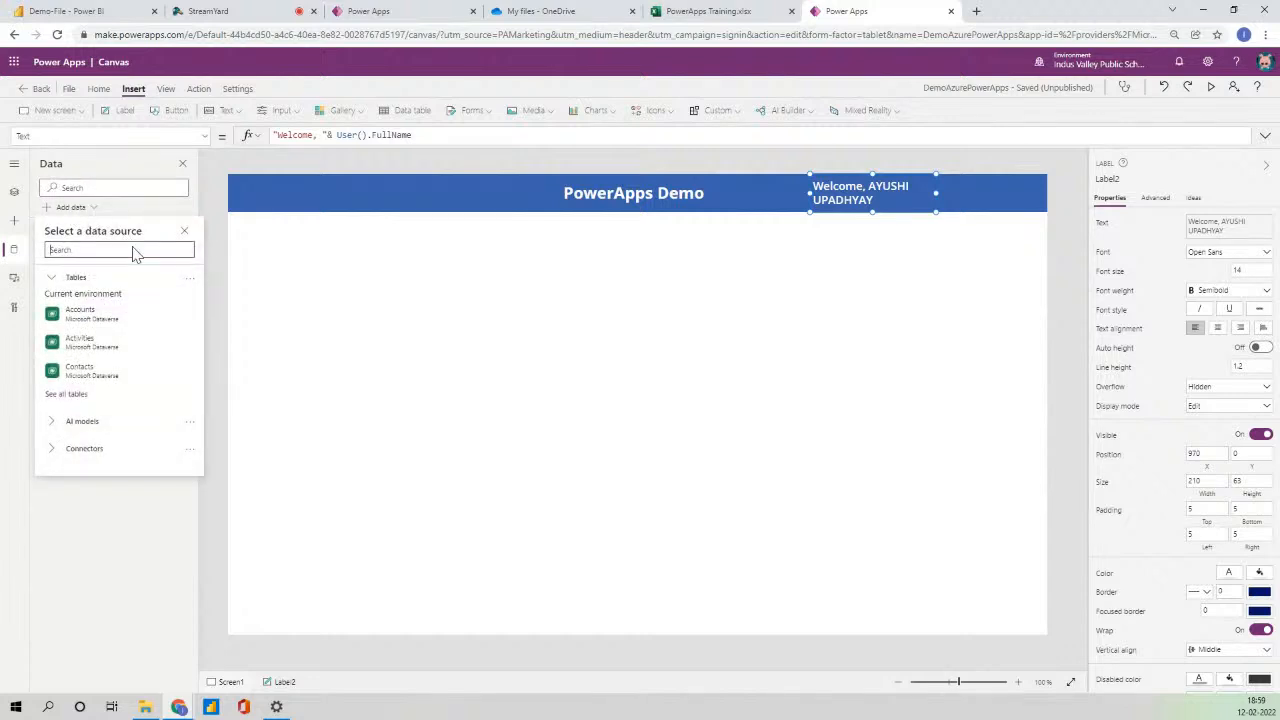
{"action": "type", "text": "eXC"}
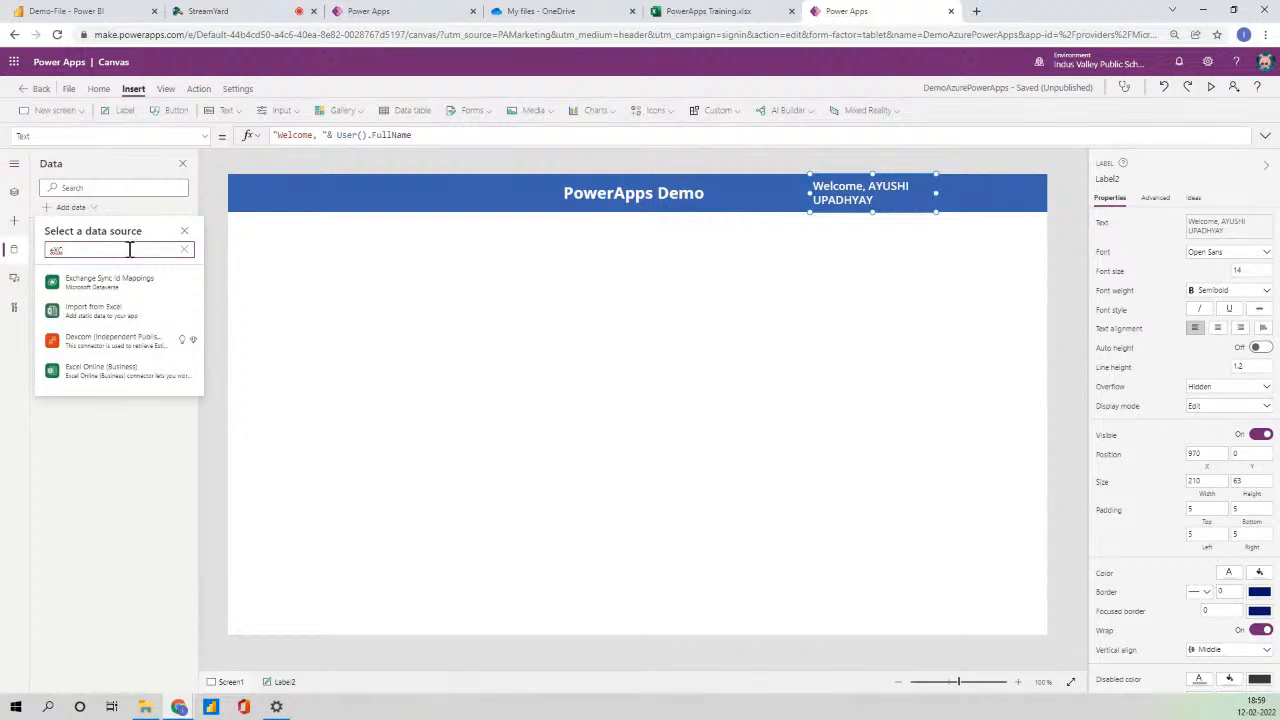
{"action": "left_click", "coordinate": [110, 368]}
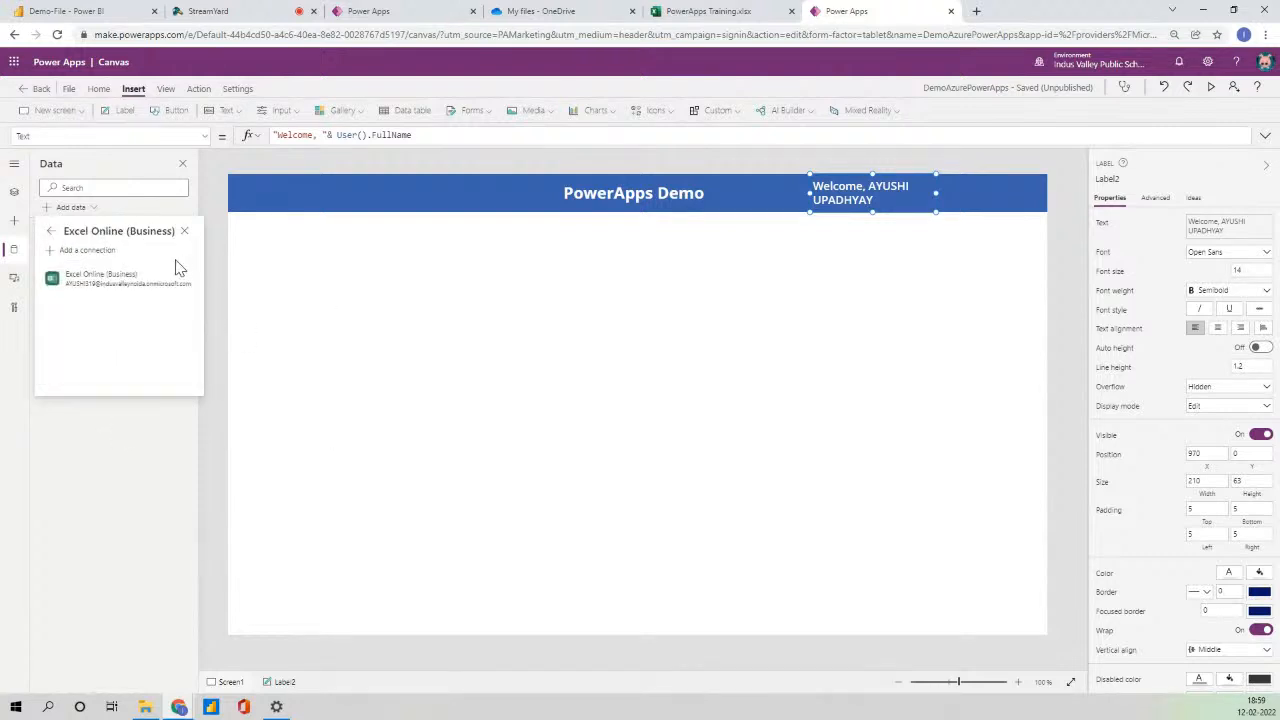
{"action": "left_click", "coordinate": [131, 285]}
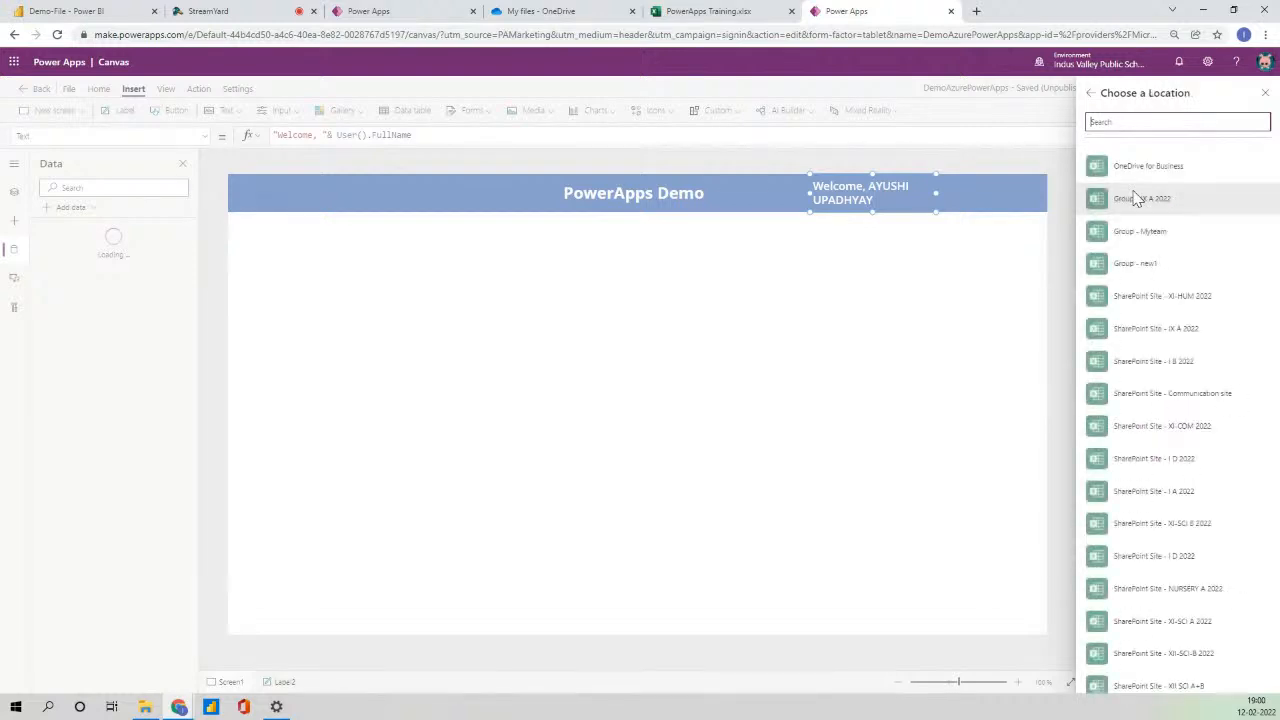
- Connect the PowerApps101 table from PowerApps Training.xlsx on OneDrive for Business, using an auto-generated identifier
{"action": "left_click", "coordinate": [1135, 168]}
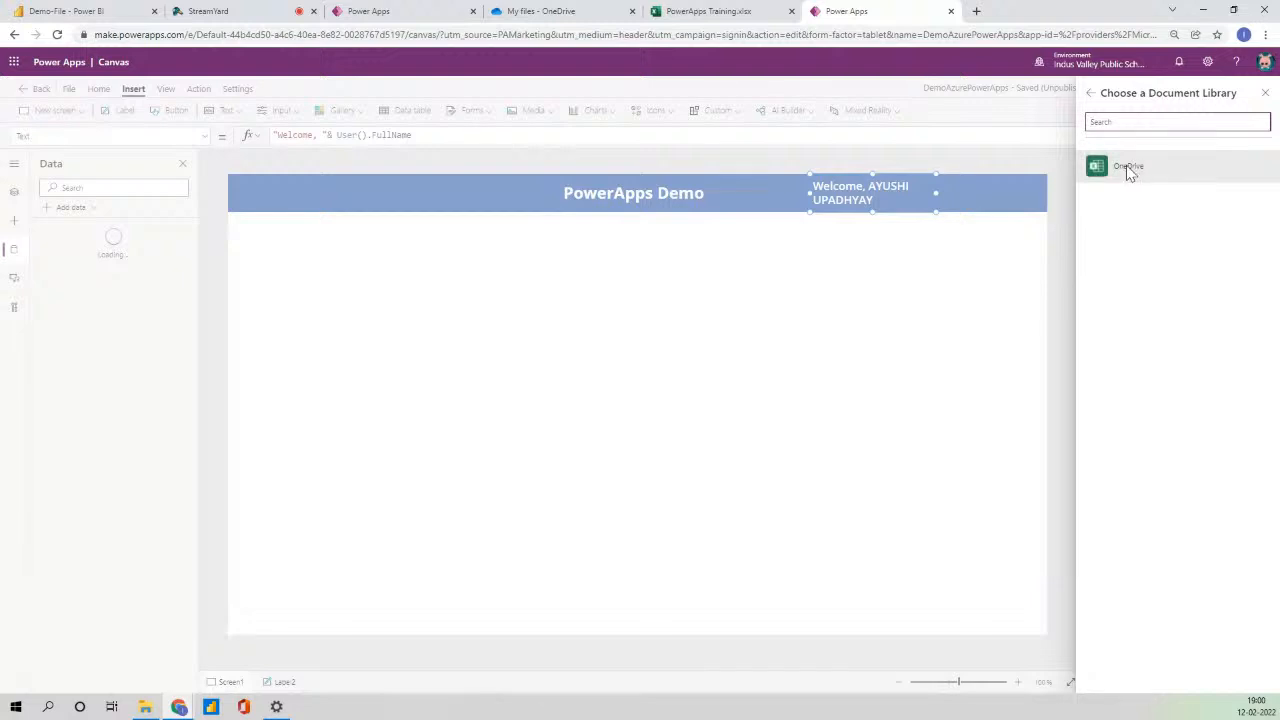
{"action": "left_click", "coordinate": [1127, 168]}
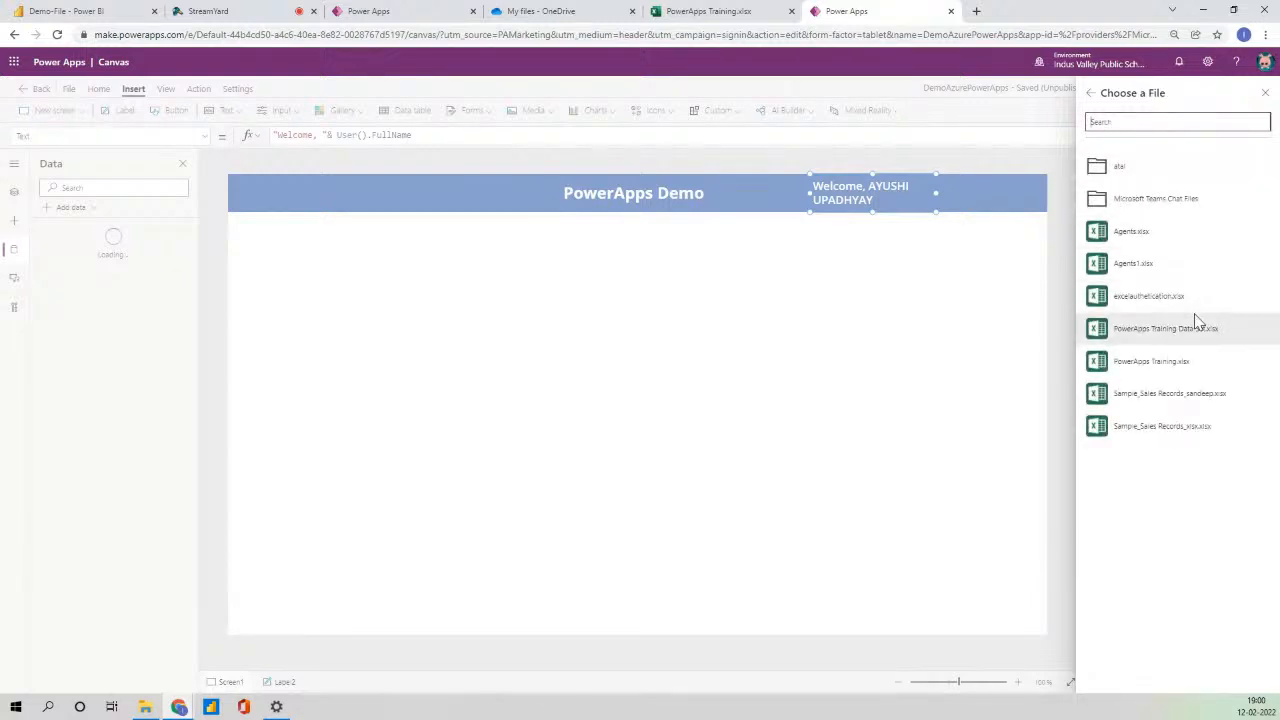
{"action": "left_click", "coordinate": [1165, 370]}
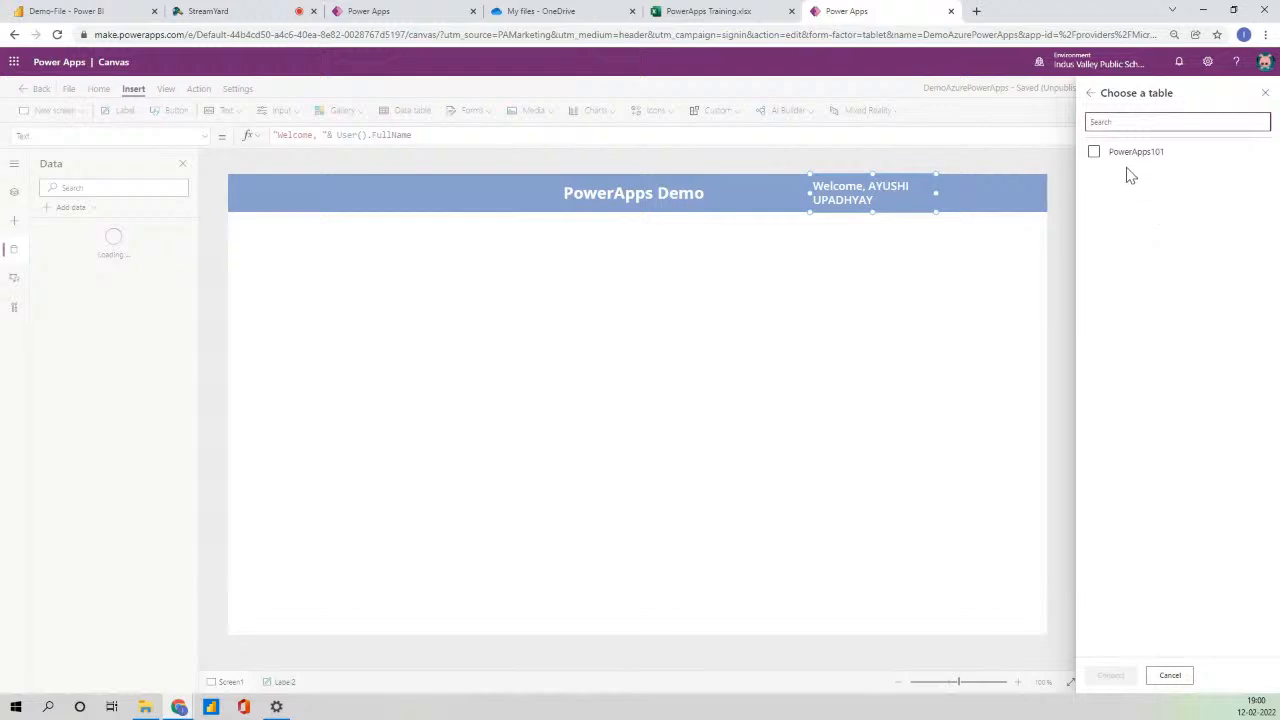
{"action": "left_click", "coordinate": [1131, 172]}
{"action": "left_click", "coordinate": [1111, 675]}
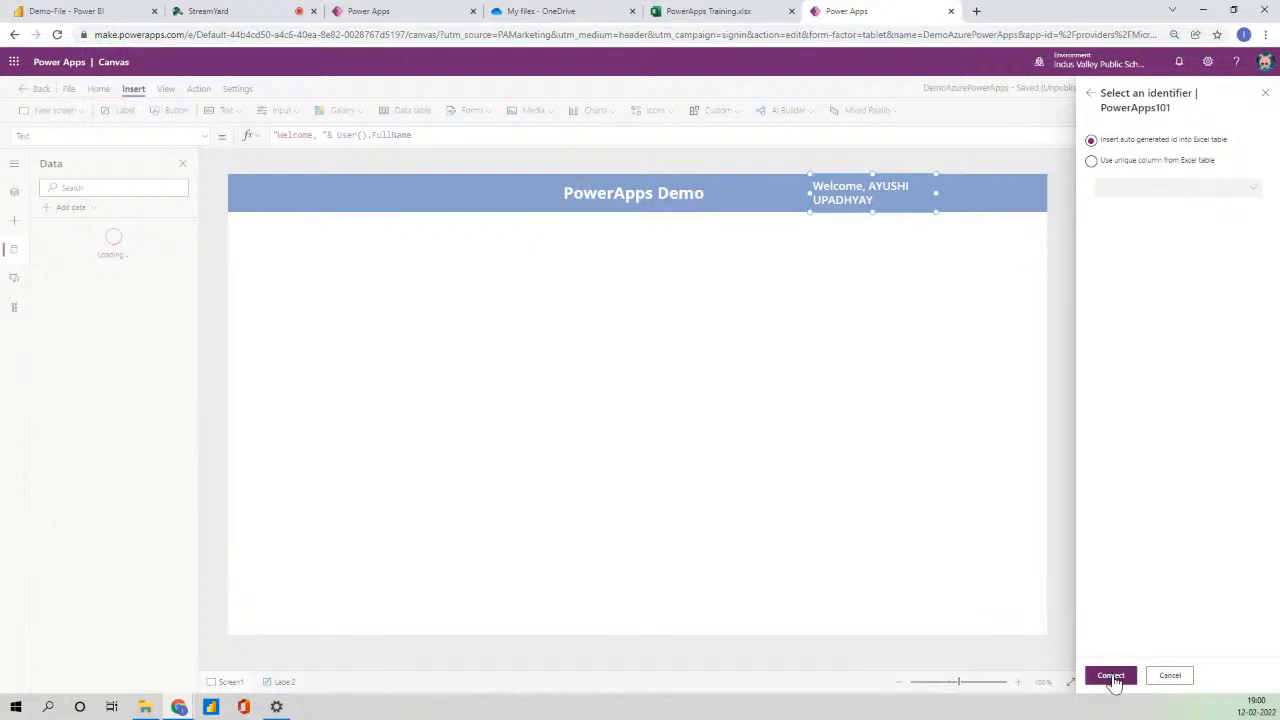
{"action": "left_click", "coordinate": [1110, 676]}
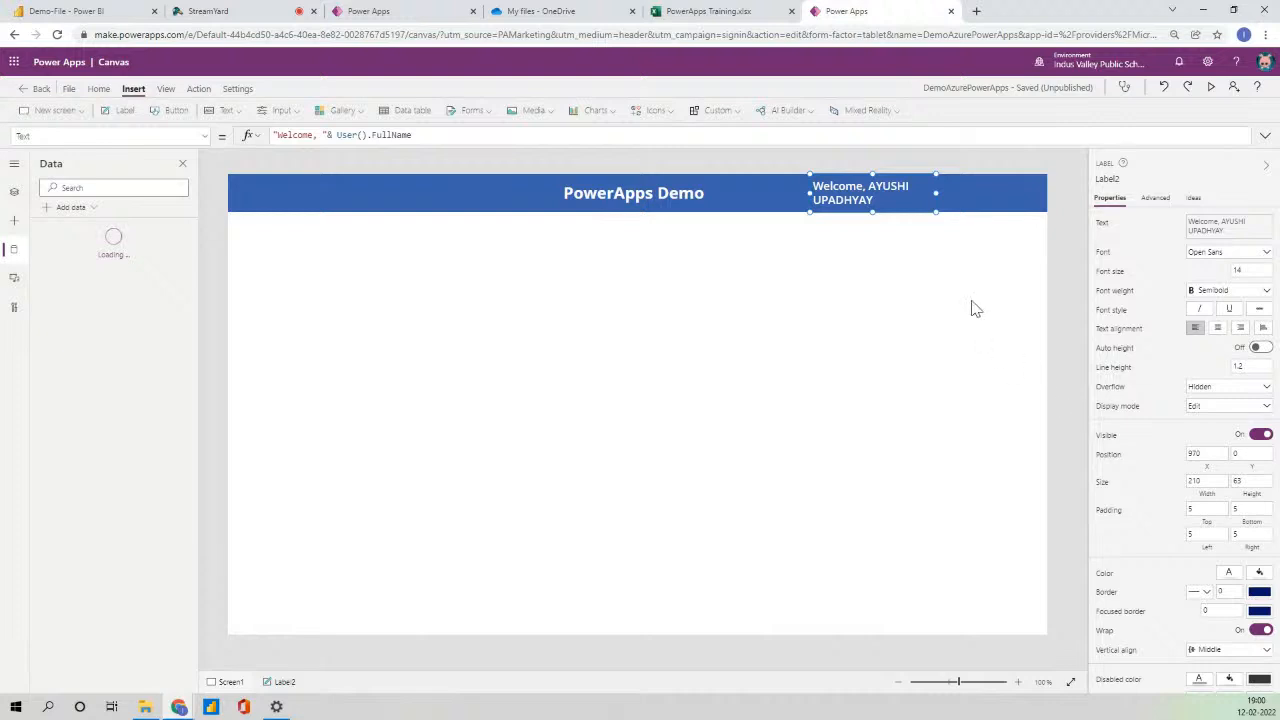
- Reselect the header labels and return to the Tree view
{"action": "left_click", "coordinate": [1060, 245]}
{"action": "left_click", "coordinate": [840, 205]}
{"action": "left_click", "coordinate": [690, 190]}
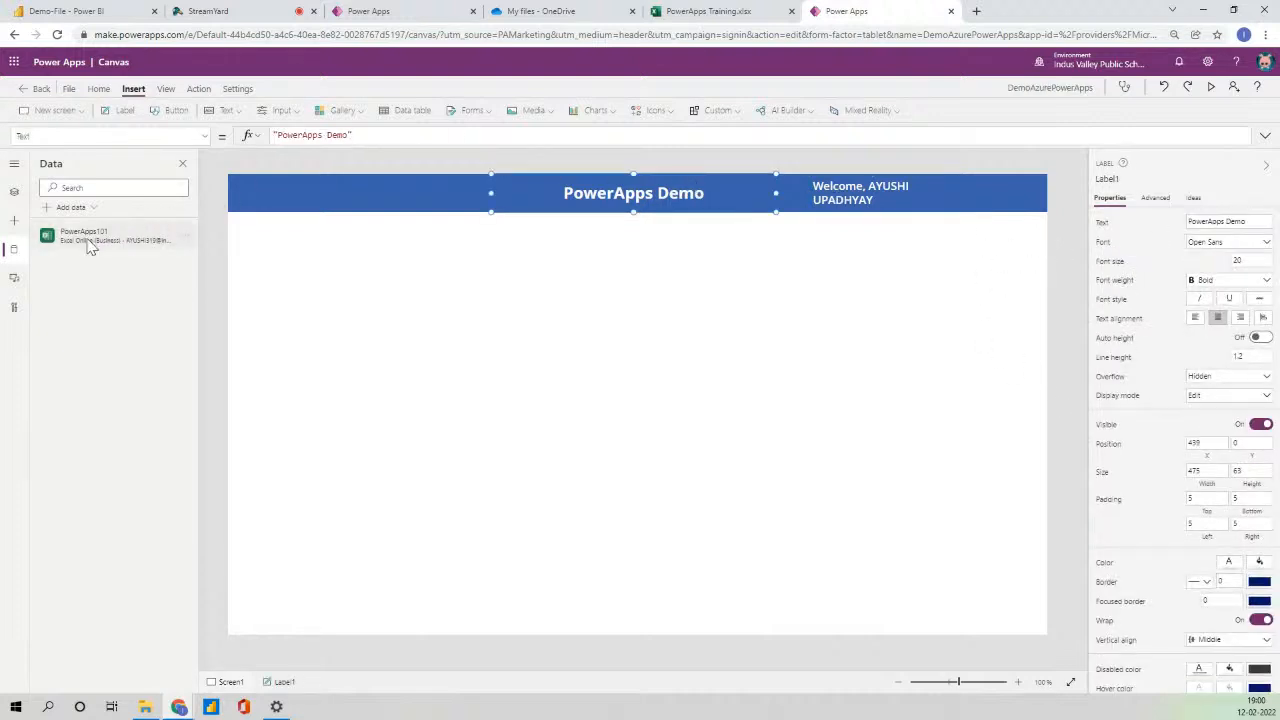
{"action": "left_click", "coordinate": [14, 192]}
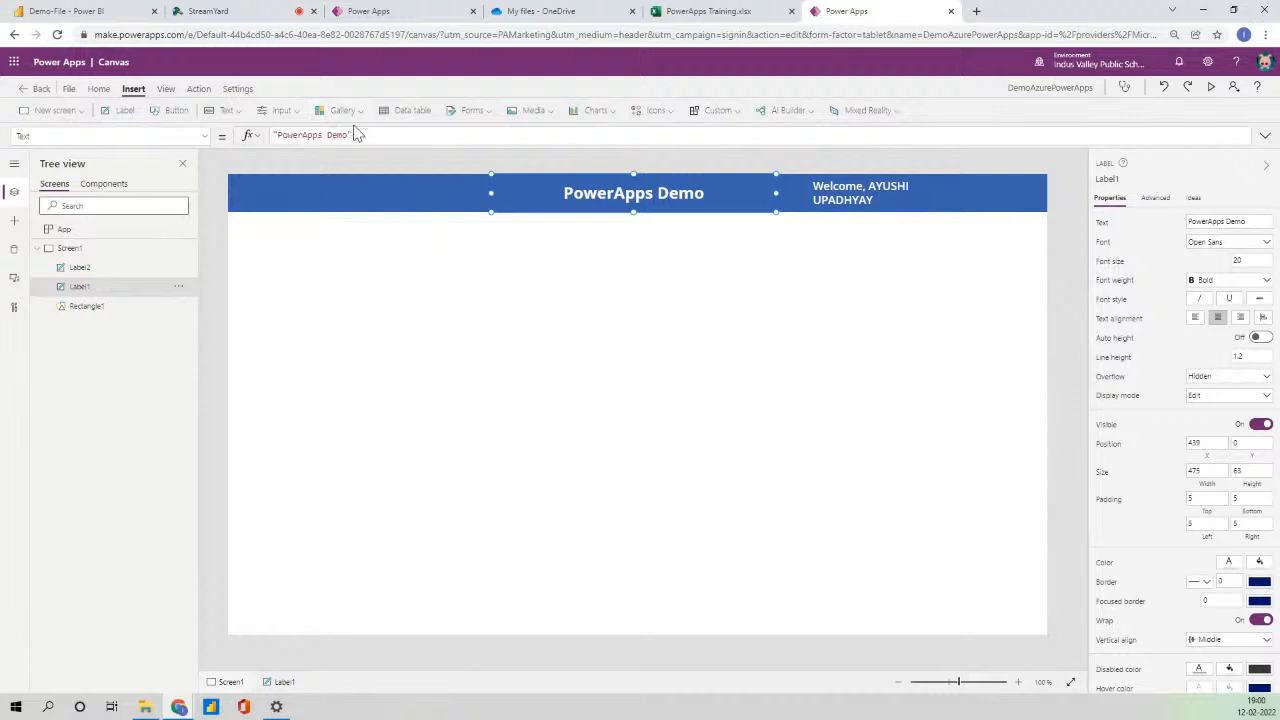
- Insert a vertical gallery below the header at the left edge, stretched to full width
{"action": "left_click", "coordinate": [346, 112]}
{"action": "left_click", "coordinate": [357, 177]}
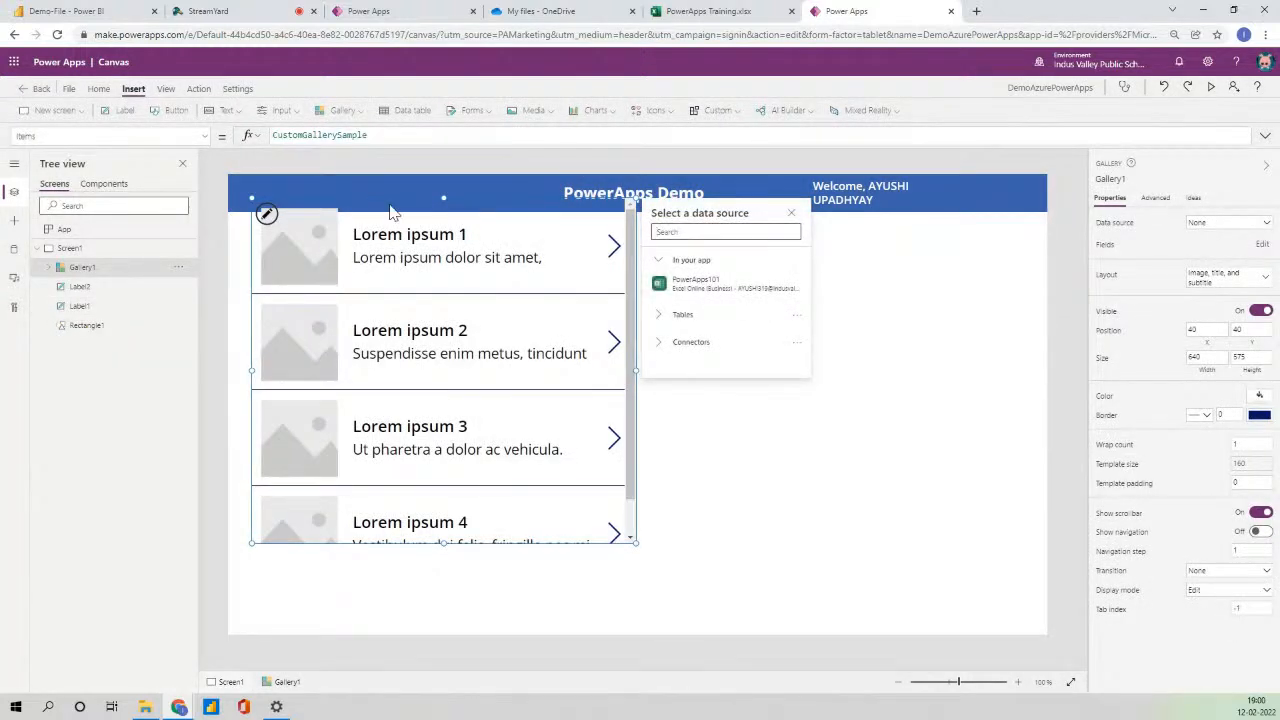
{"action": "left_click_drag", "start_coordinate": [380, 197], "coordinate": [338, 291]}
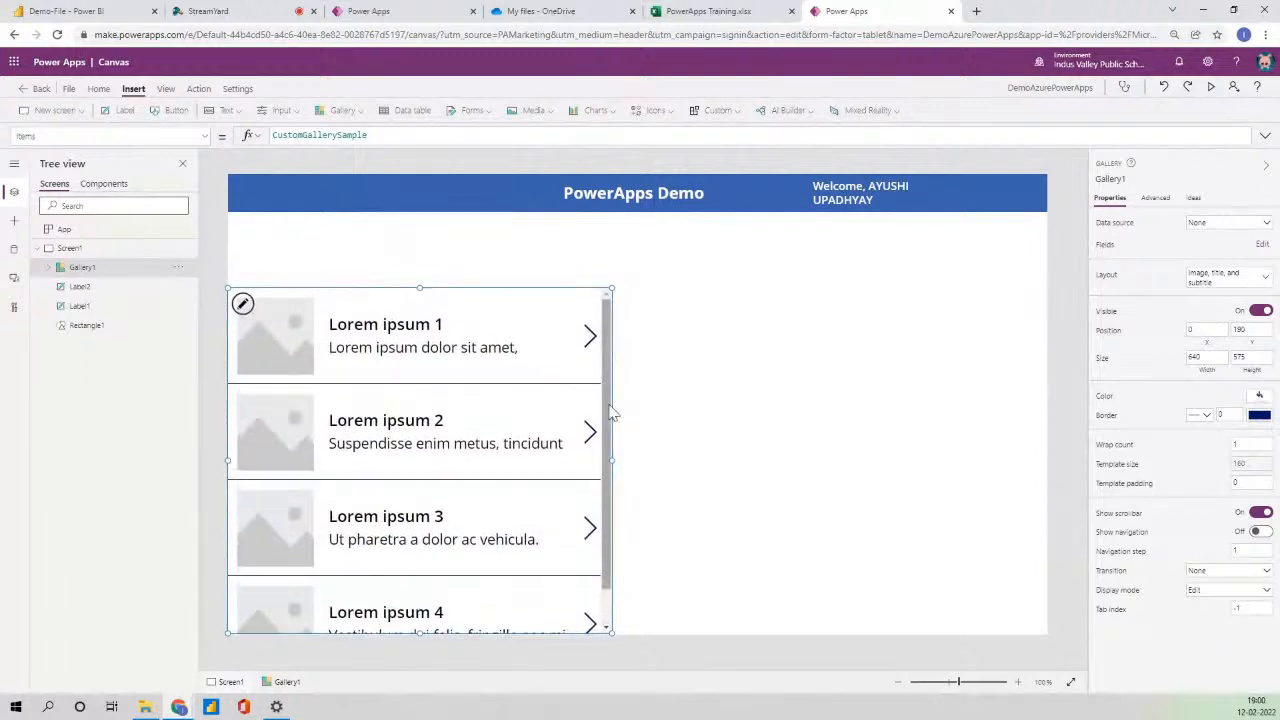
{"action": "left_click_drag", "start_coordinate": [627, 462], "coordinate": [1048, 478]}
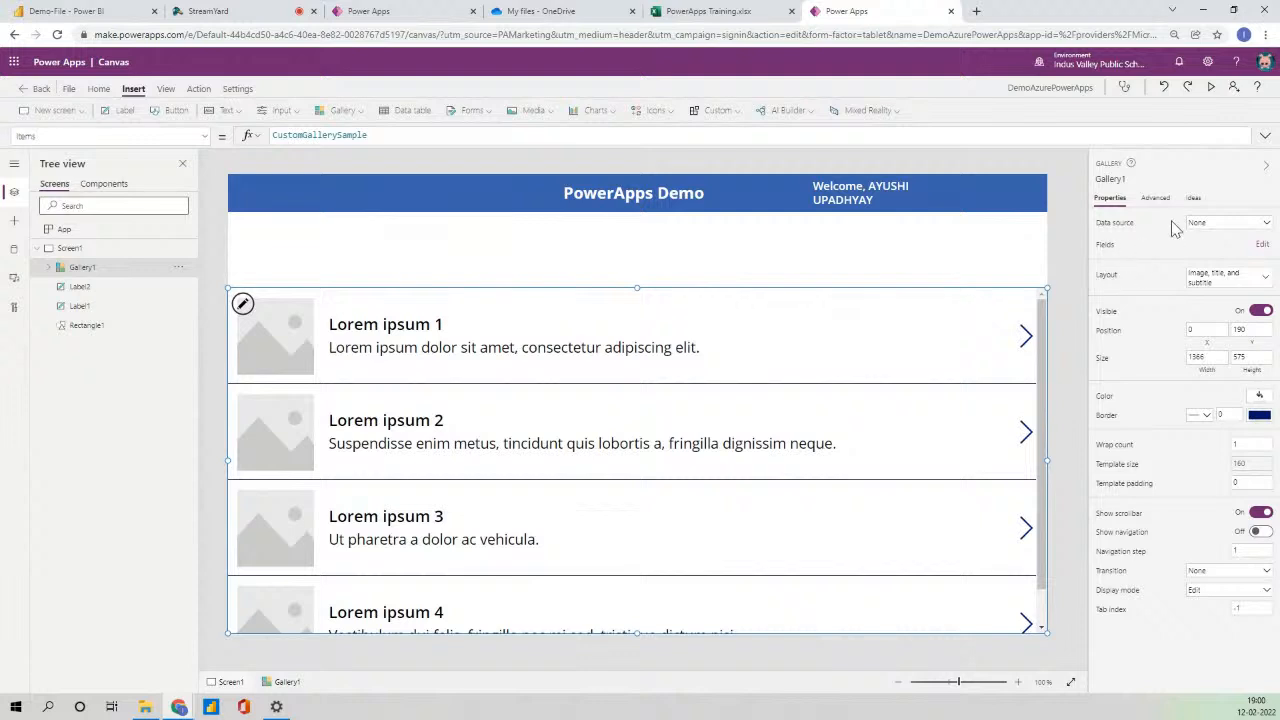
- Bind the gallery to PowerApps101 and use the Title, subtitle, and body layout
{"action": "left_click", "coordinate": [1208, 224]}
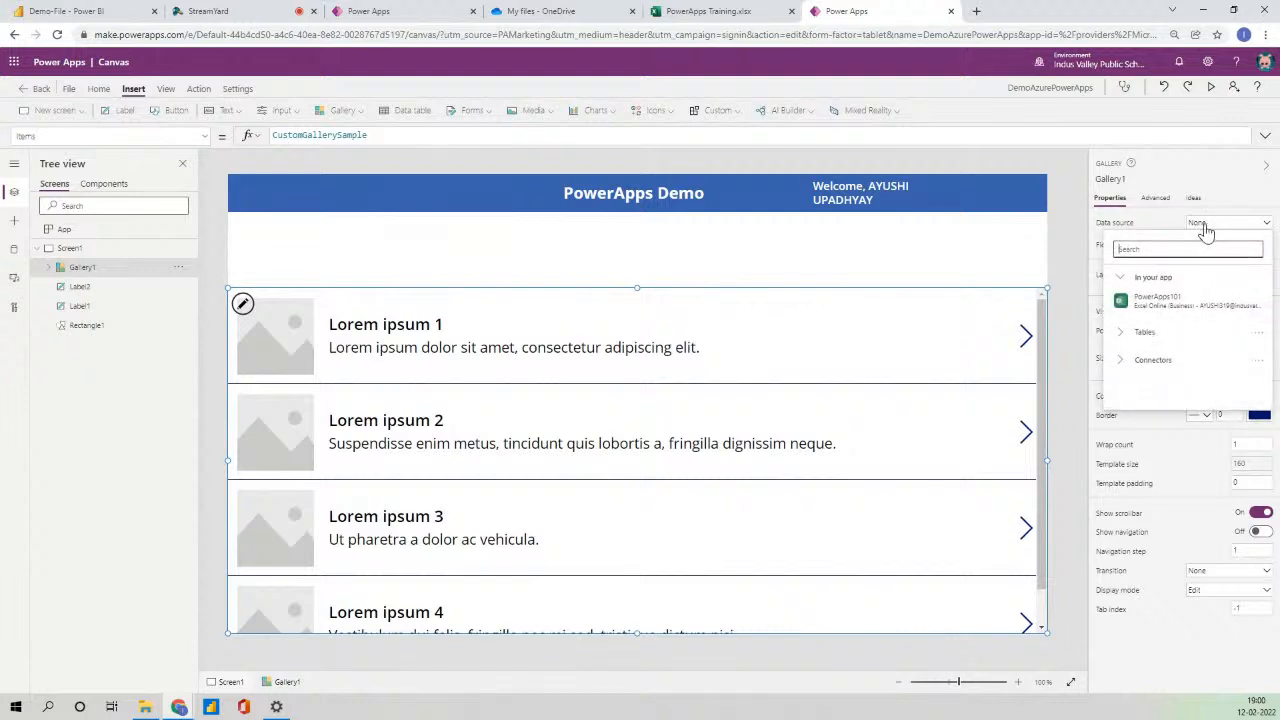
{"action": "left_click", "coordinate": [1160, 300]}
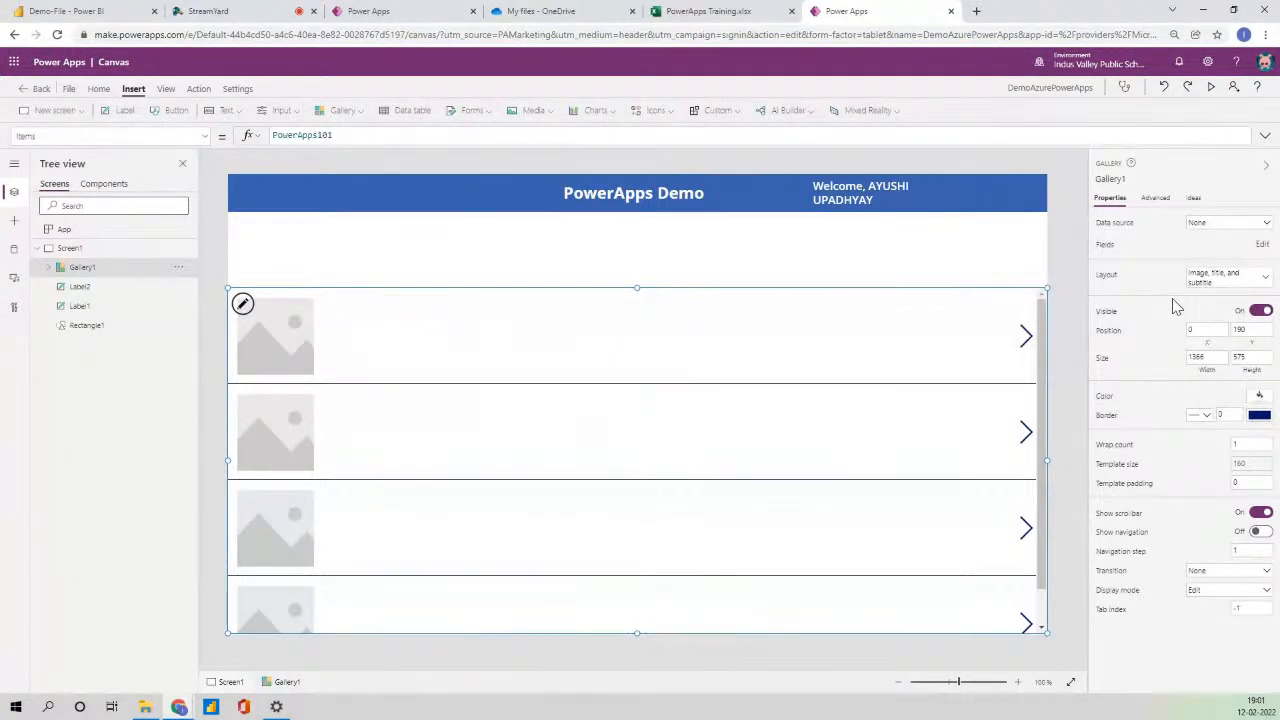
{"action": "left_click", "coordinate": [1228, 285]}
{"action": "left_click", "coordinate": [1062, 458]}
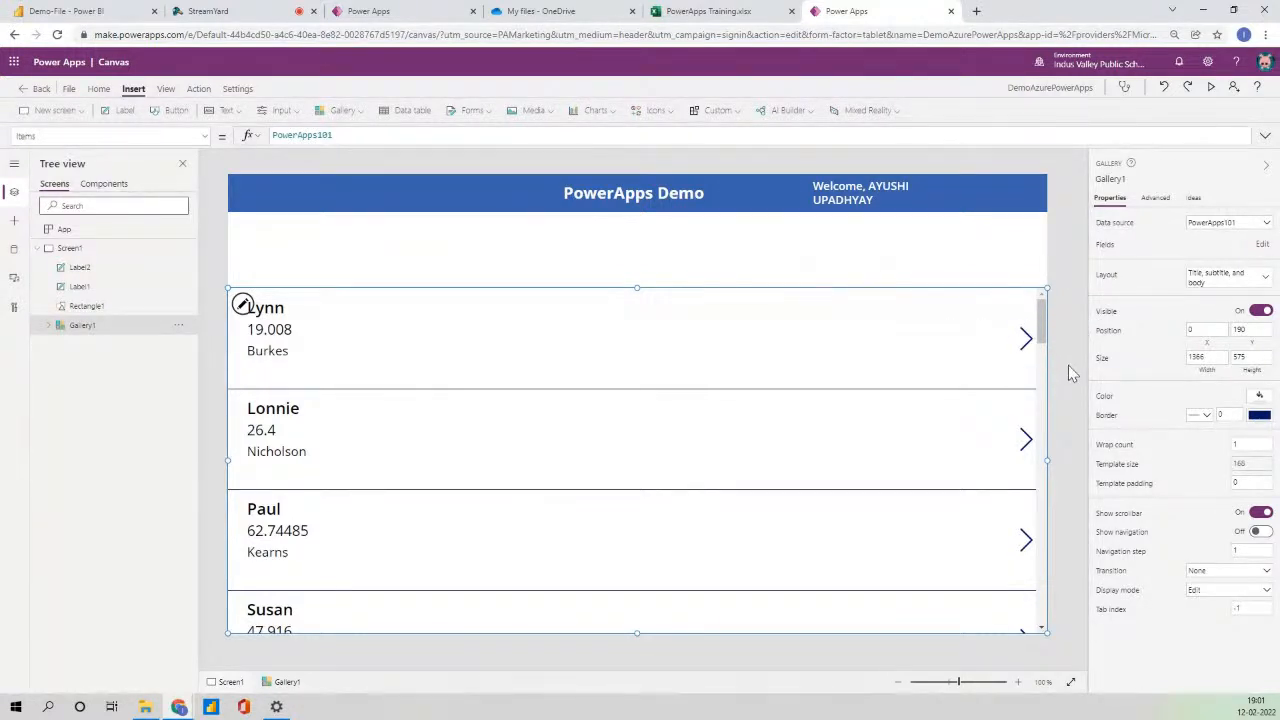
- Set the gallery to 3 columns, make items taller, and delete the last-name body line
{"action": "left_click", "coordinate": [1260, 444]}
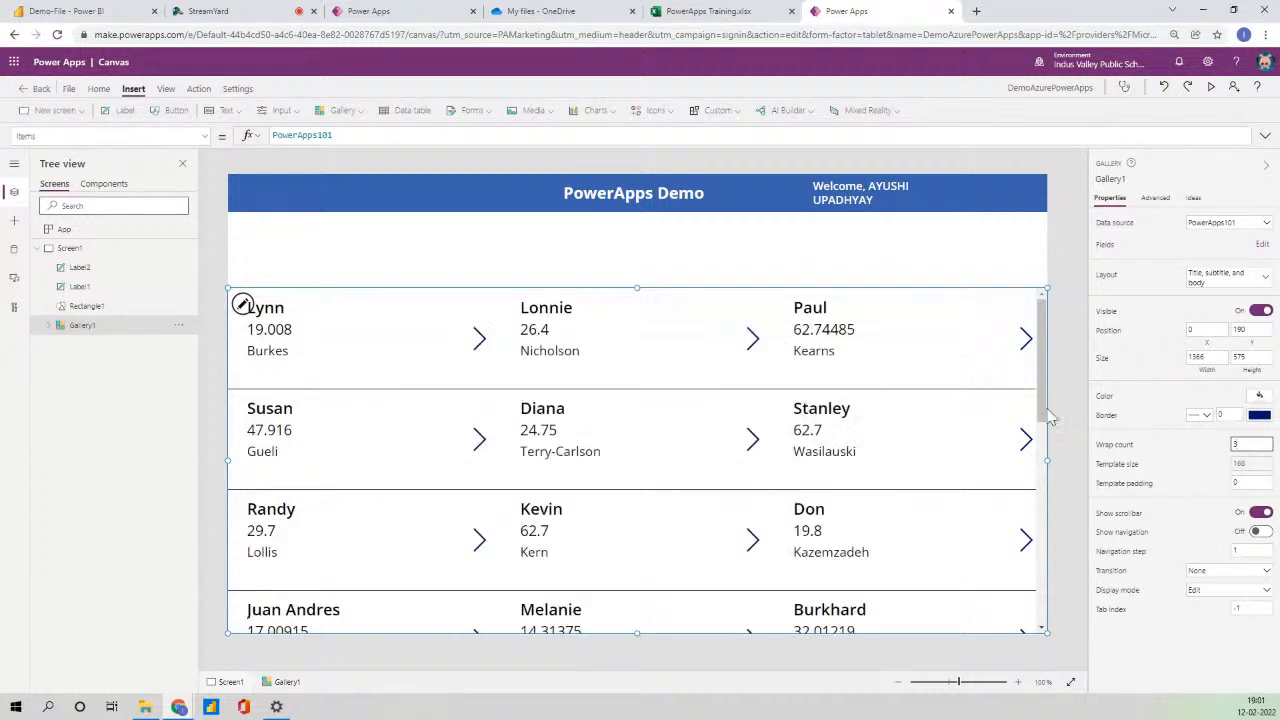
{"action": "left_click", "coordinate": [452, 372]}
{"action": "left_click", "coordinate": [503, 393]}
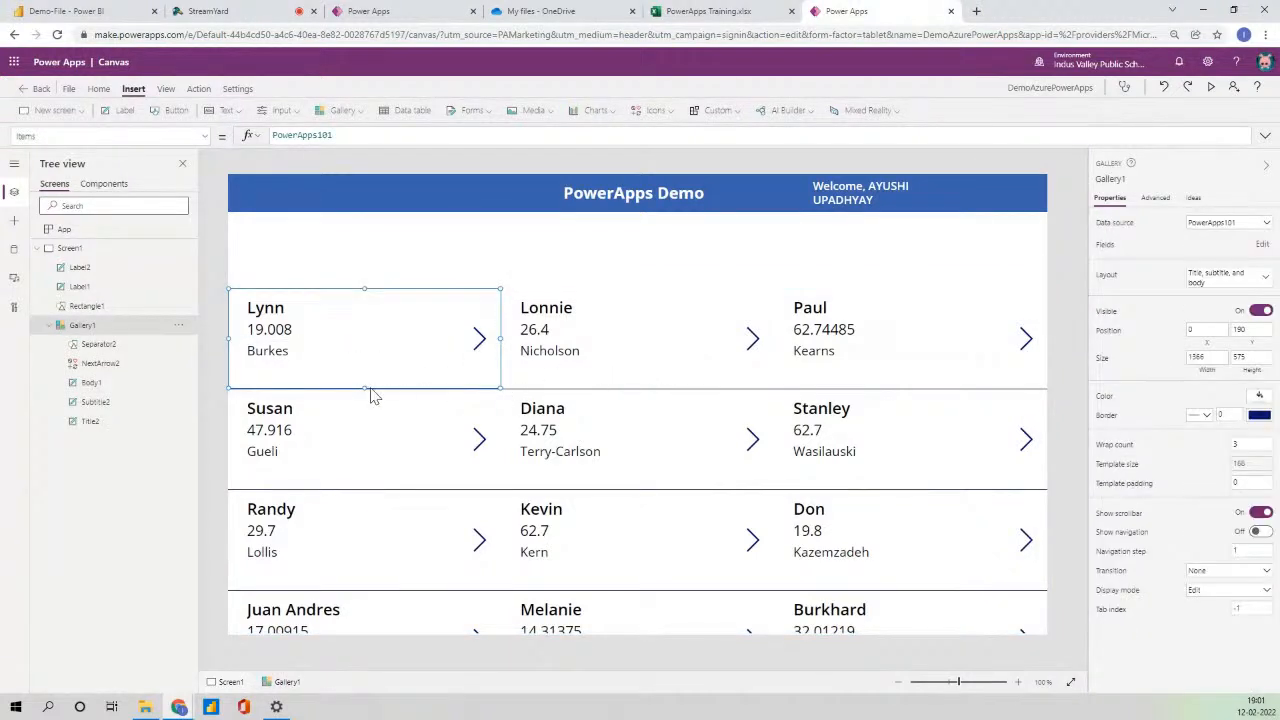
{"action": "left_click_drag", "start_coordinate": [363, 388], "coordinate": [364, 403]}
{"action": "left_click", "coordinate": [282, 316]}
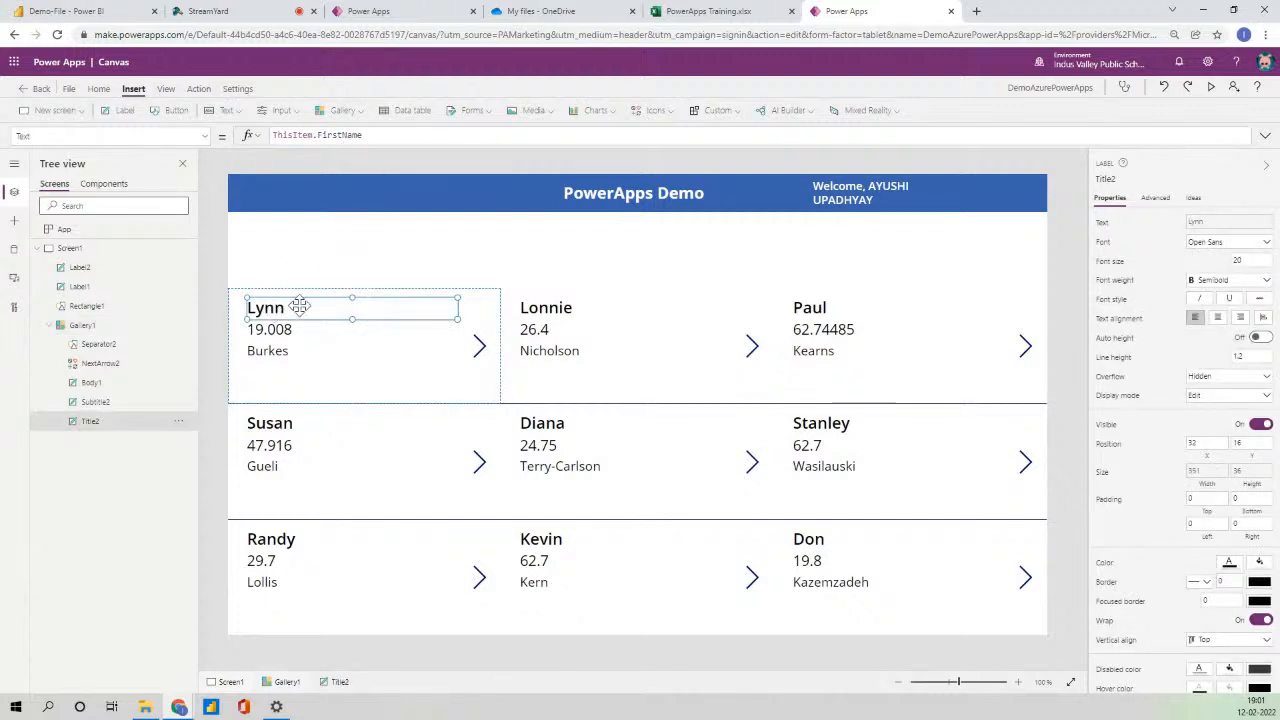
{"action": "left_click", "coordinate": [272, 331]}
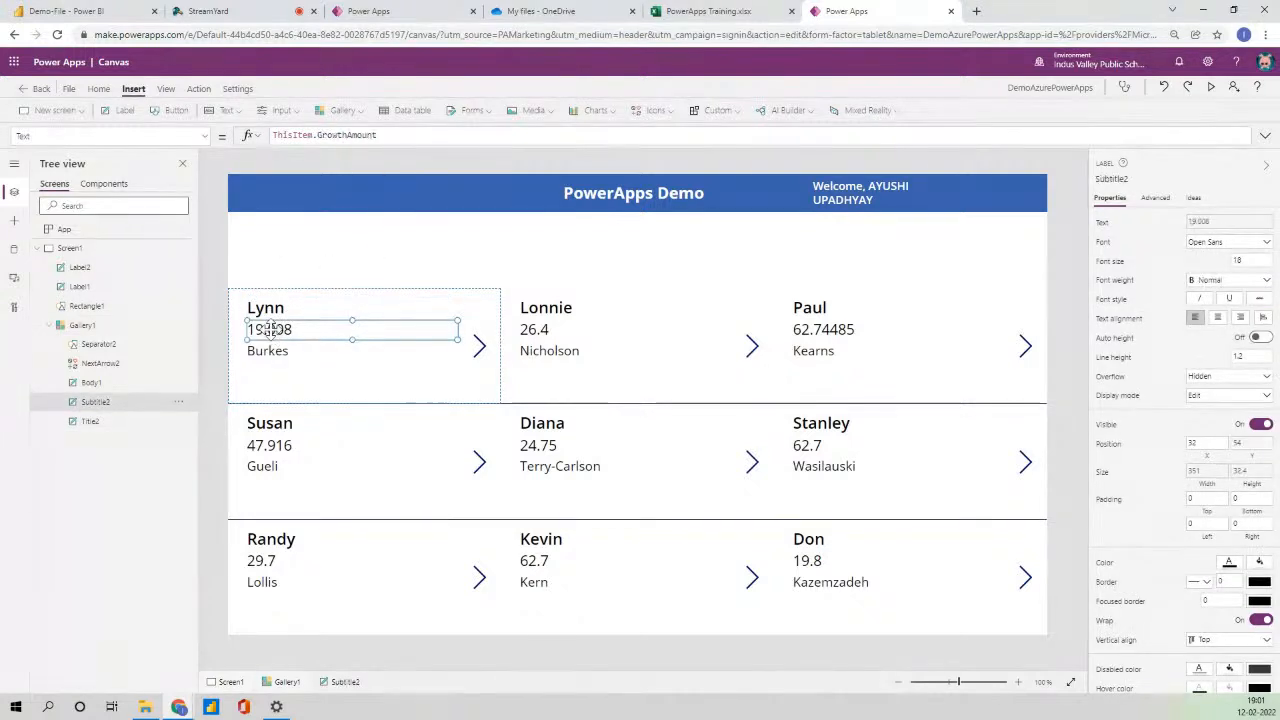
{"action": "left_click", "coordinate": [273, 349]}
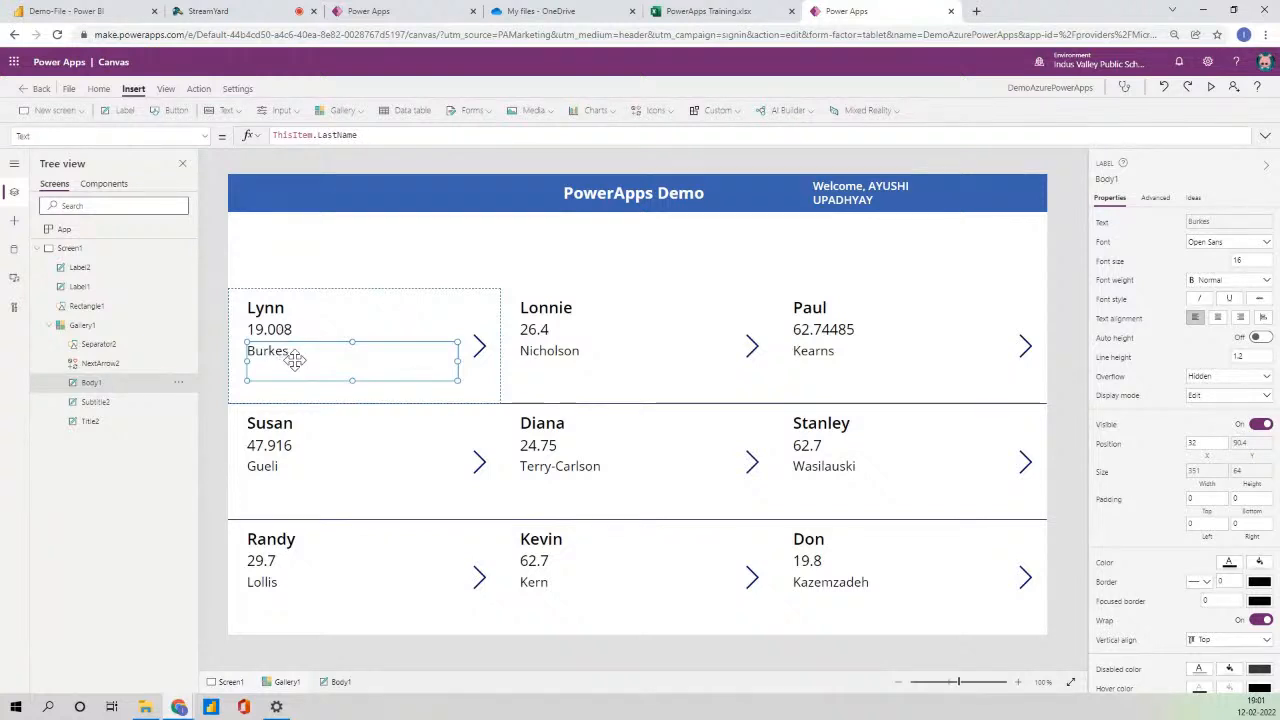
{"action": "key", "text": "Delete"}
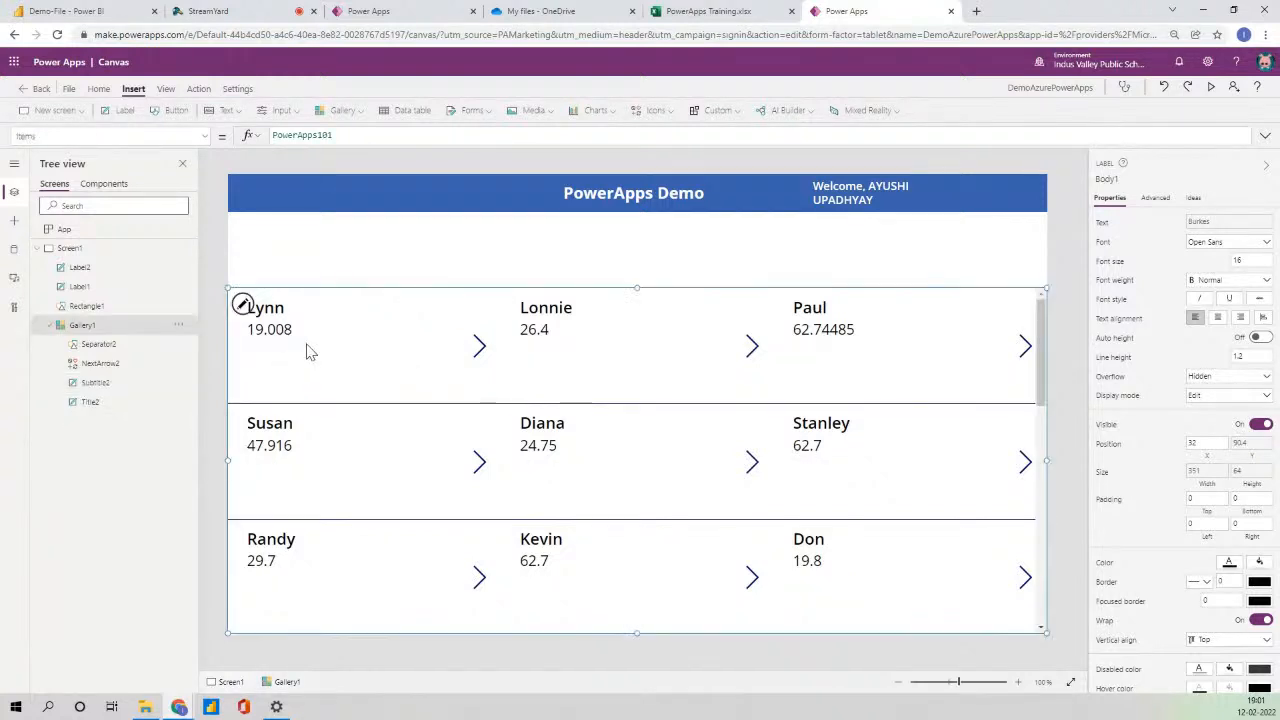
- Set the item title to ThisItem.FirstName & " " & ThisItem.LastName and lower the growth amount line
{"action": "left_click", "coordinate": [270, 308]}
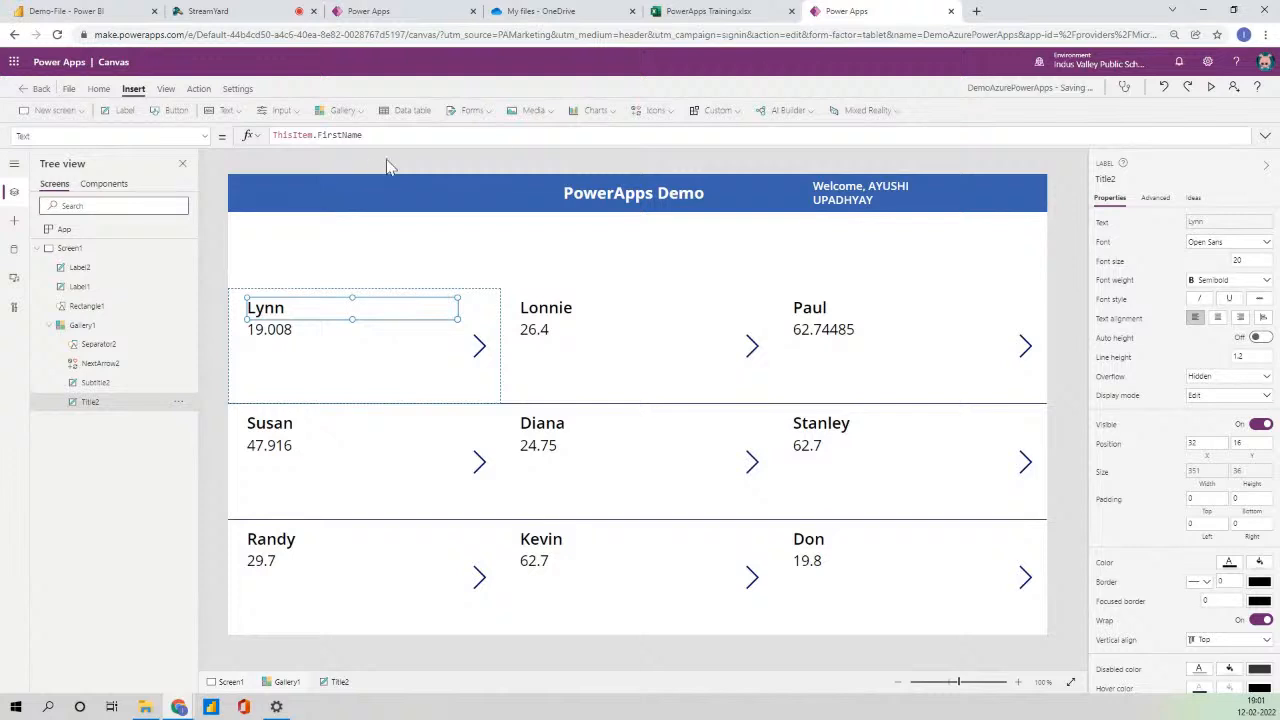
{"action": "left_click", "coordinate": [396, 134]}
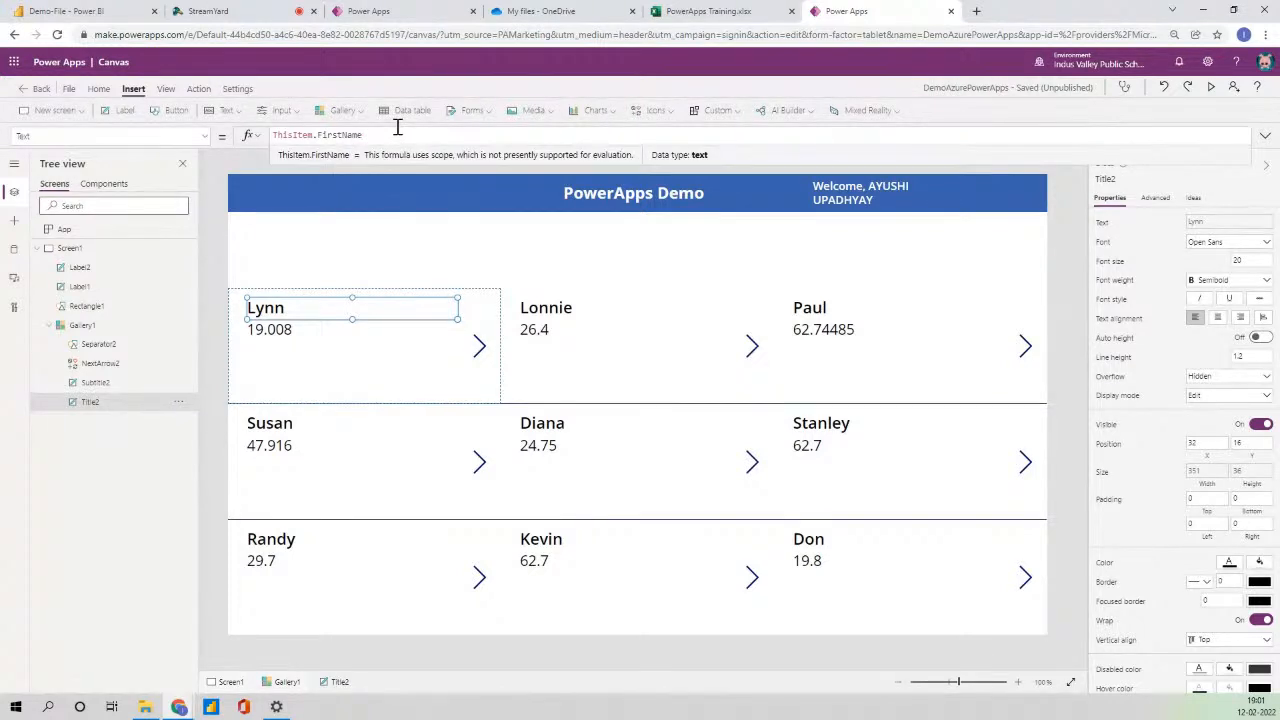
{"action": "type", "text": "& \" \""}
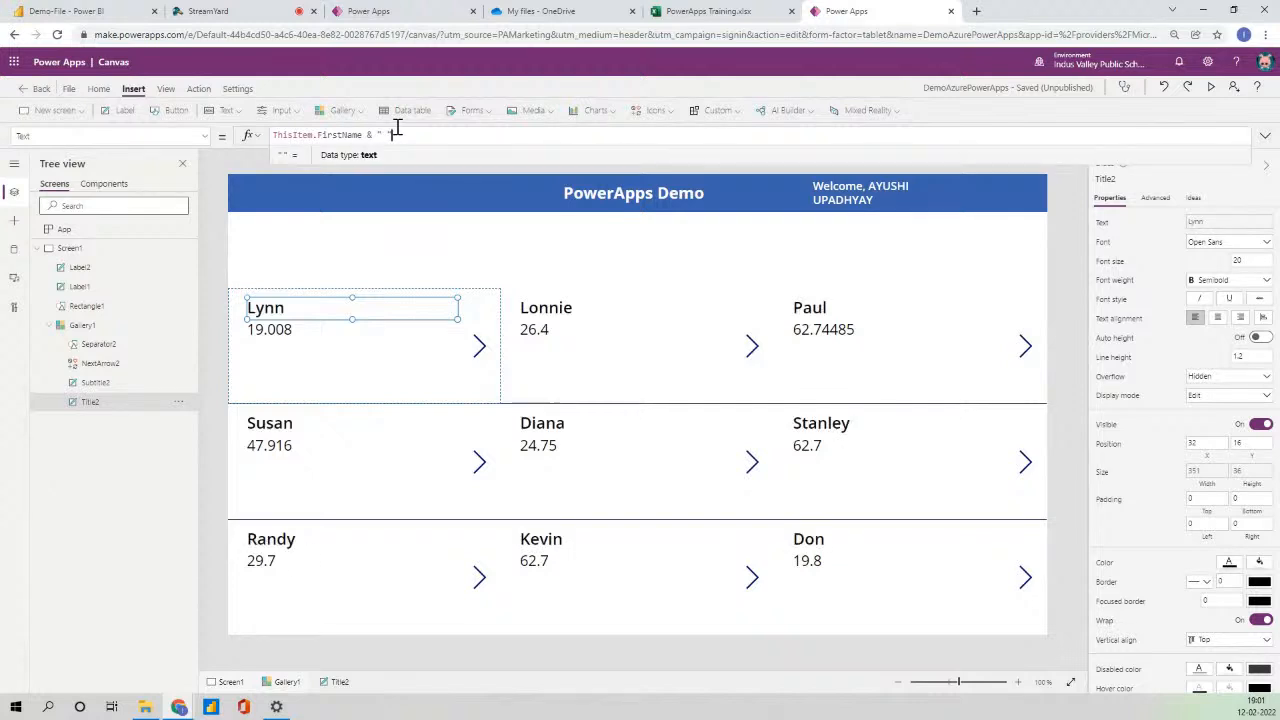
{"action": "type", "text": " &THIS"}
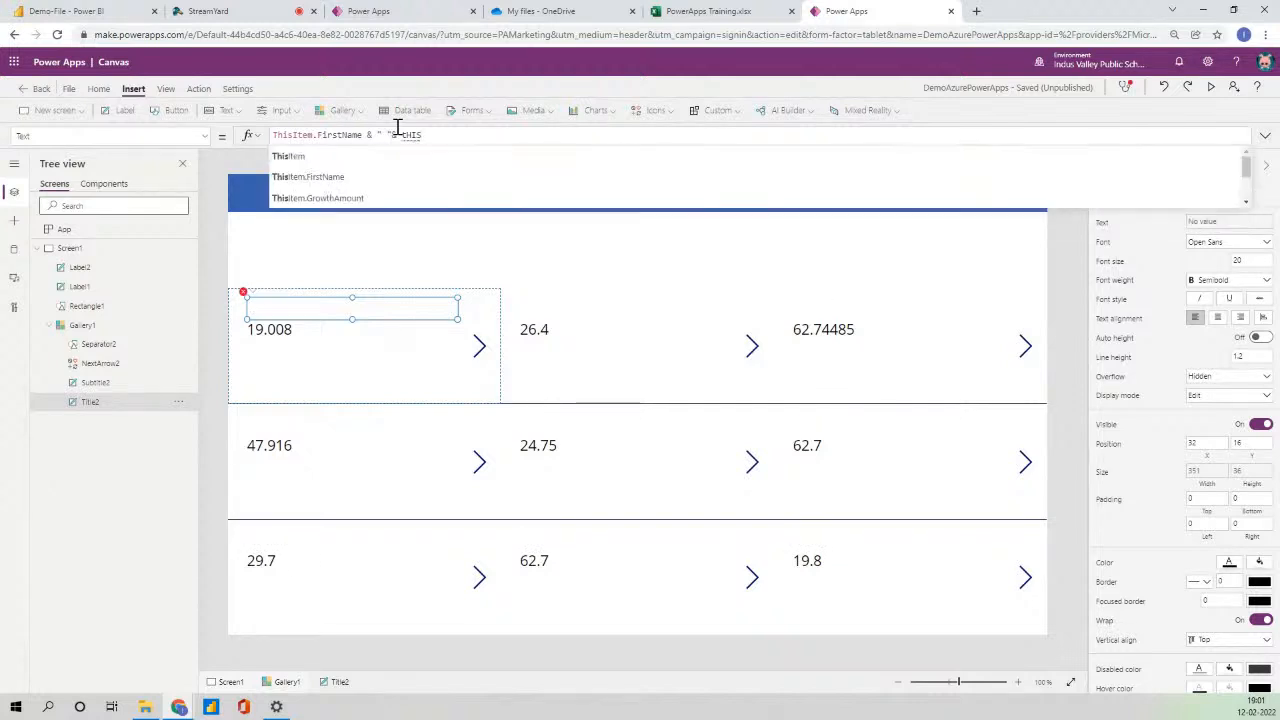
{"action": "key", "text": "Up"}
{"action": "key", "text": "Return"}
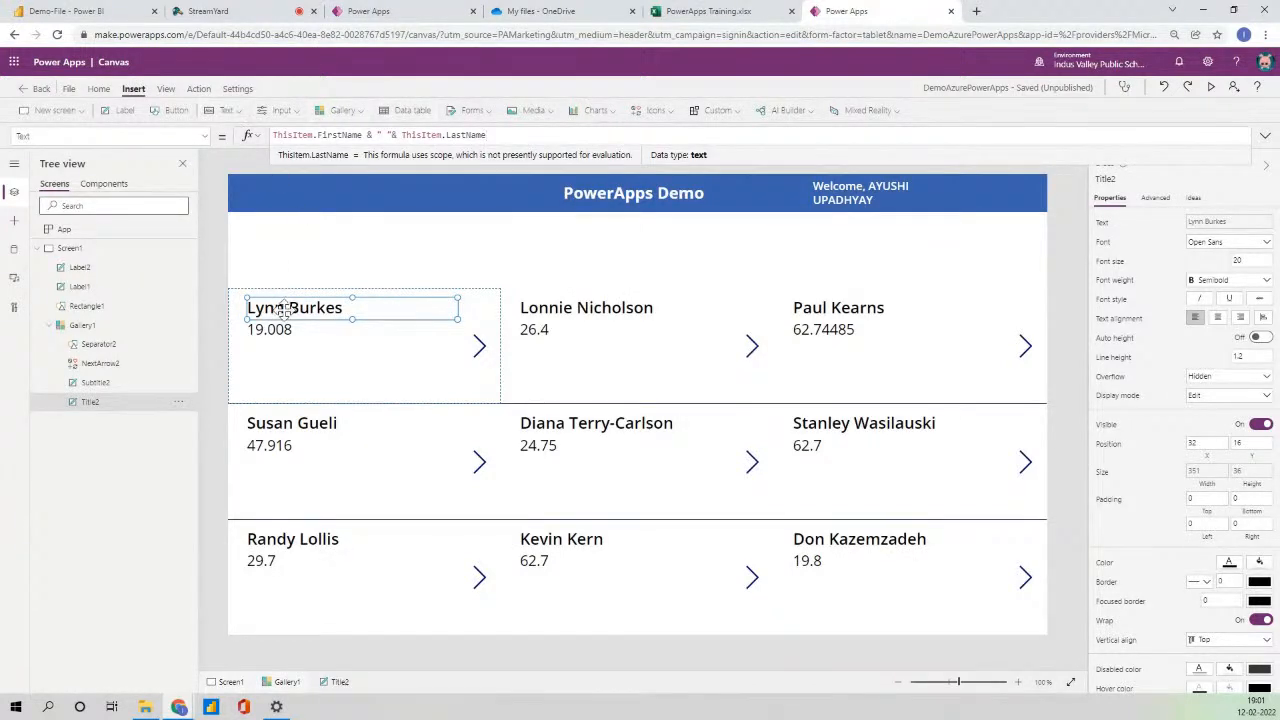
{"action": "left_click_drag", "start_coordinate": [281, 331], "coordinate": [281, 341]}
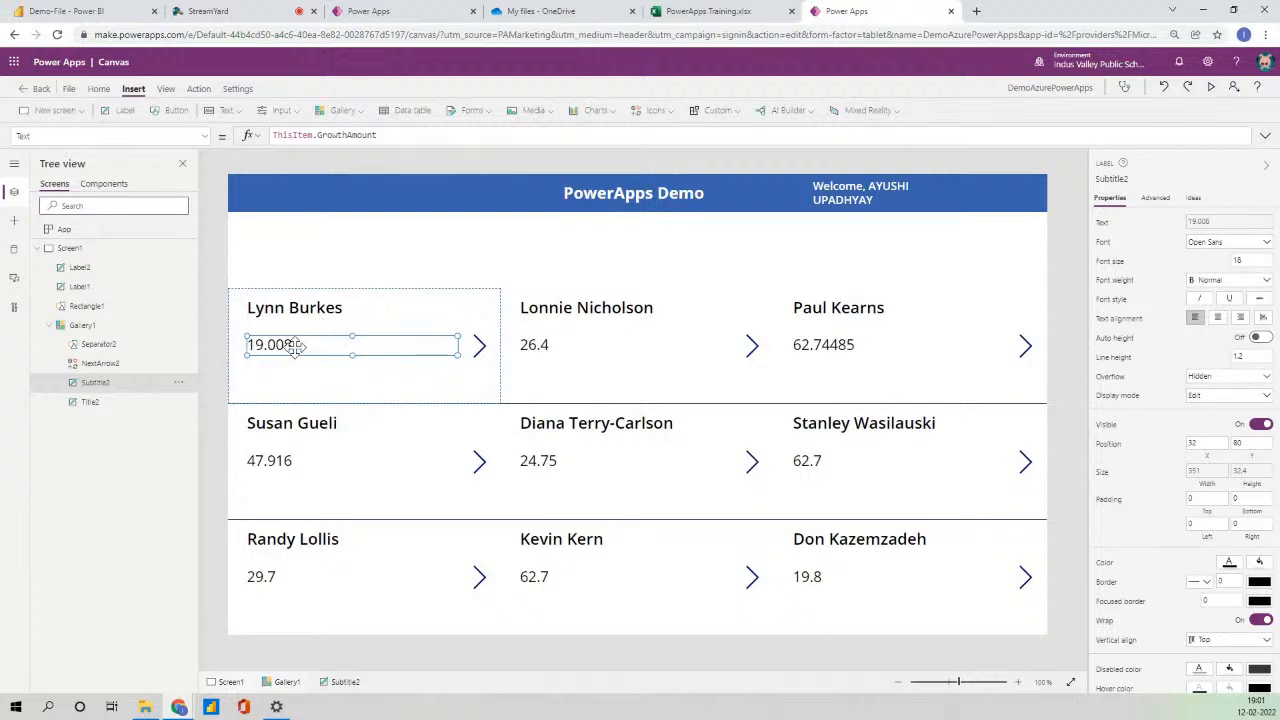
- Duplicate the growth amount line below itself and change its field to OpportunityType
{"action": "left_click_drag", "start_coordinate": [297, 347], "coordinate": [297, 337]}
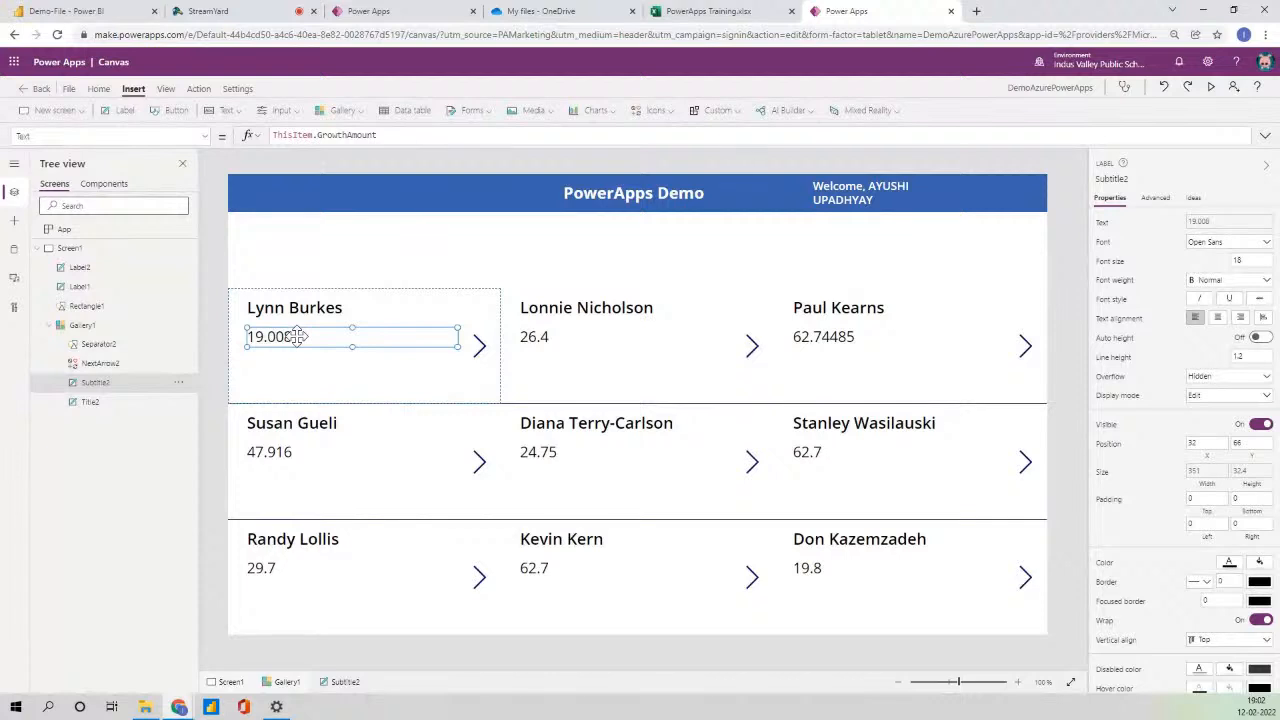
{"action": "key", "text": "ctrl+c"}
{"action": "key", "text": "ctrl+v"}
{"action": "left_click_drag", "start_coordinate": [290, 322], "coordinate": [284, 362]}
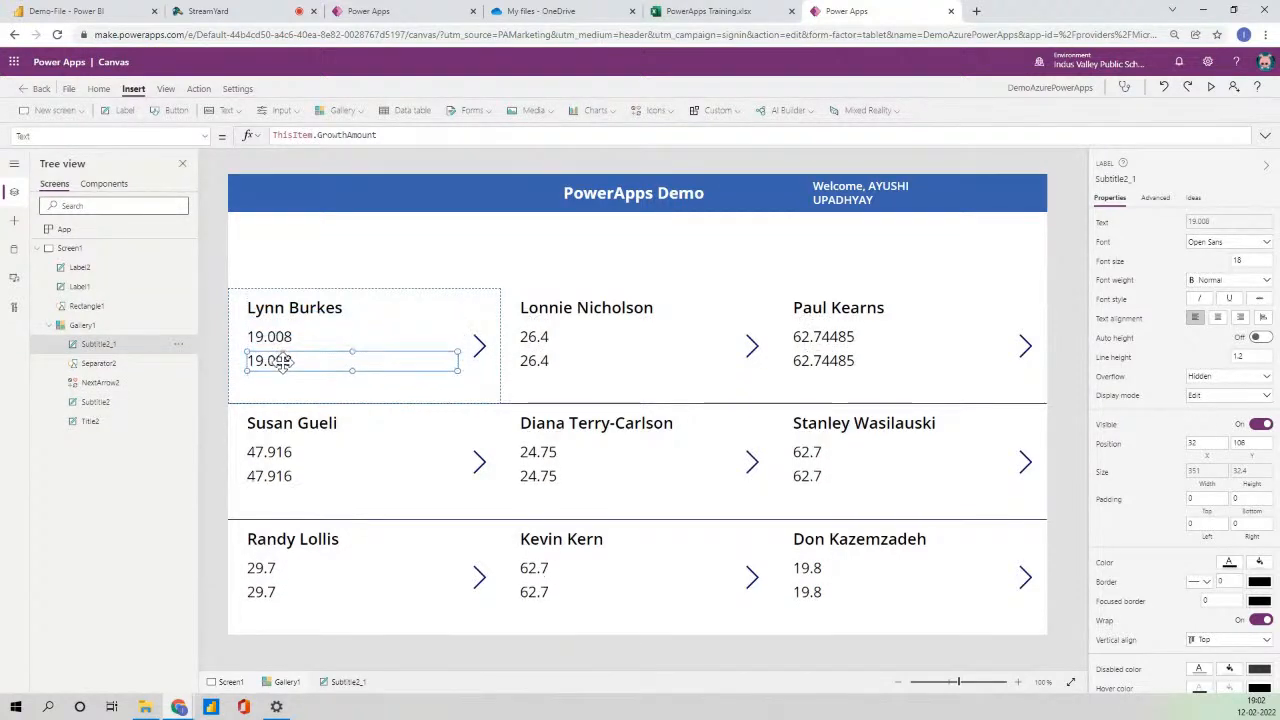
{"action": "double_click", "coordinate": [330, 135]}
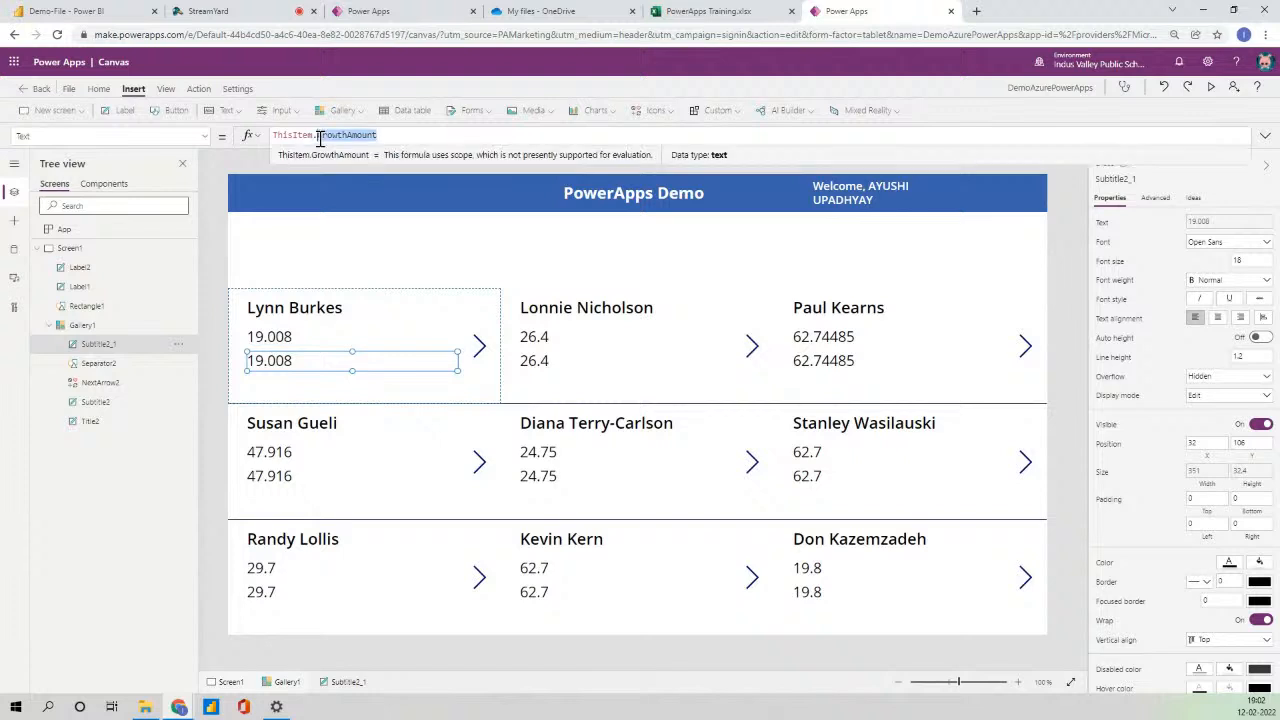
{"action": "key", "text": "BackSpace"}
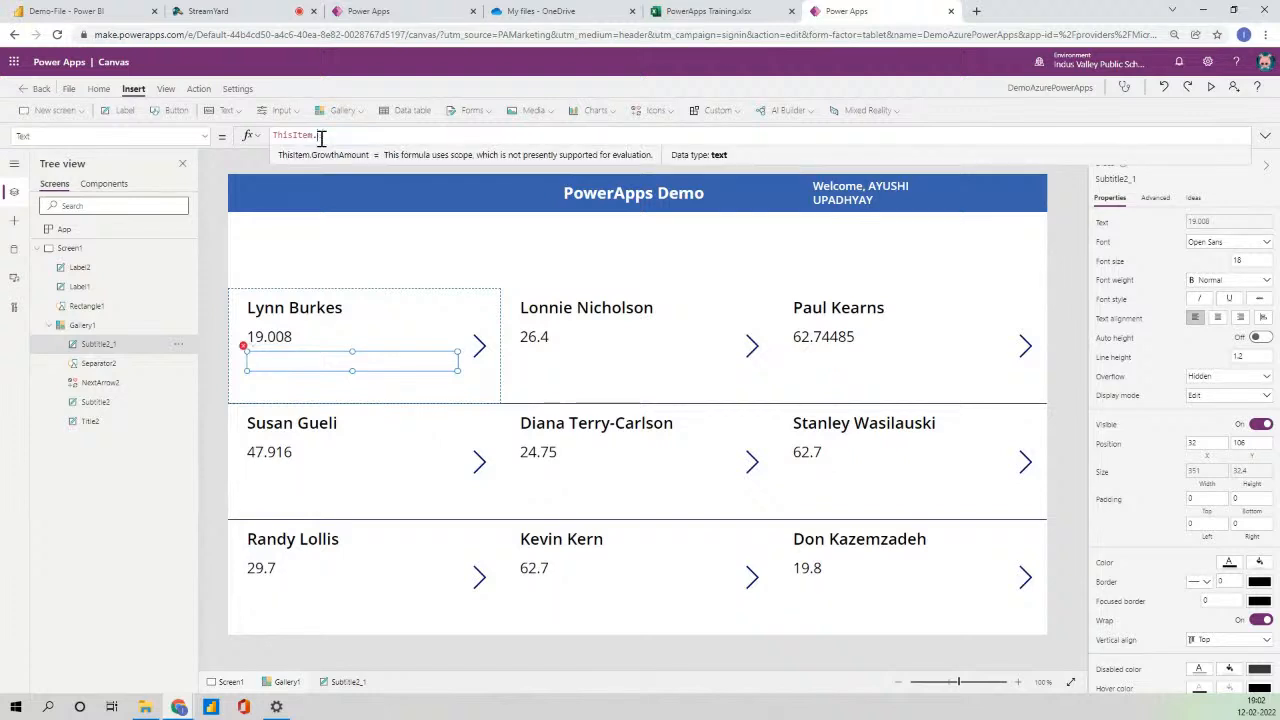
{"action": "type", "text": "Op"}
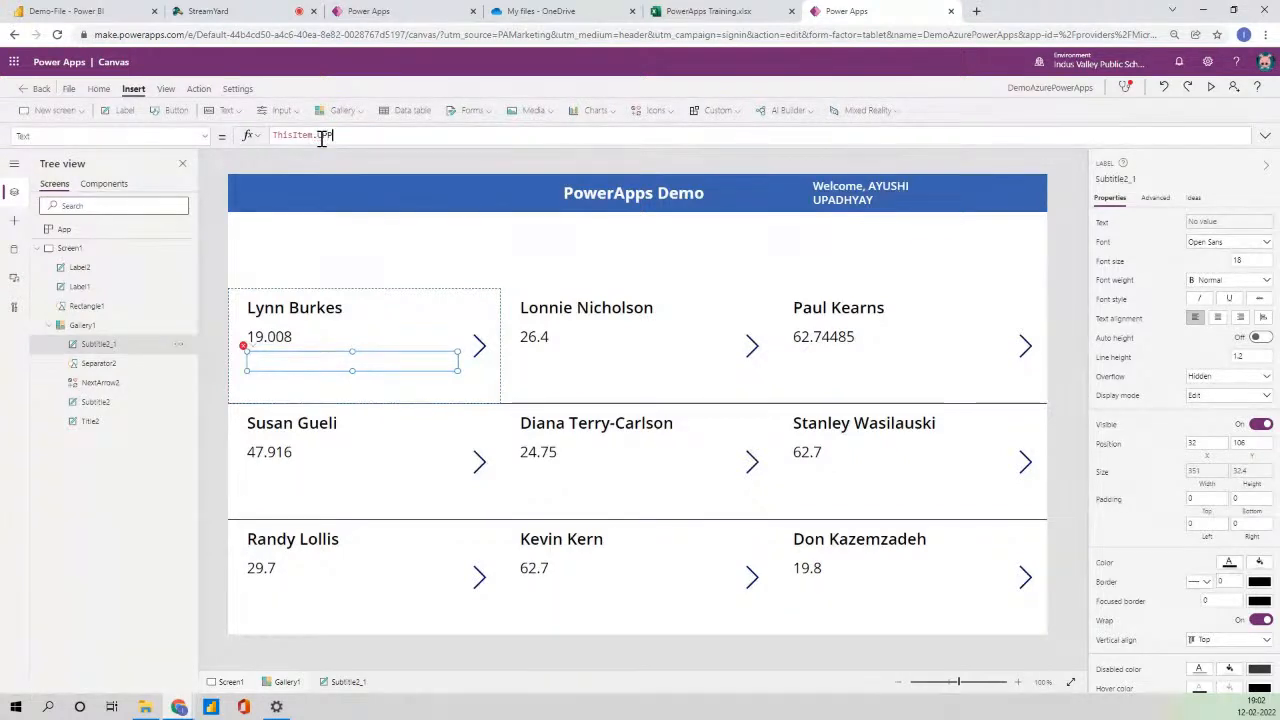
{"action": "key", "text": "Tab"}
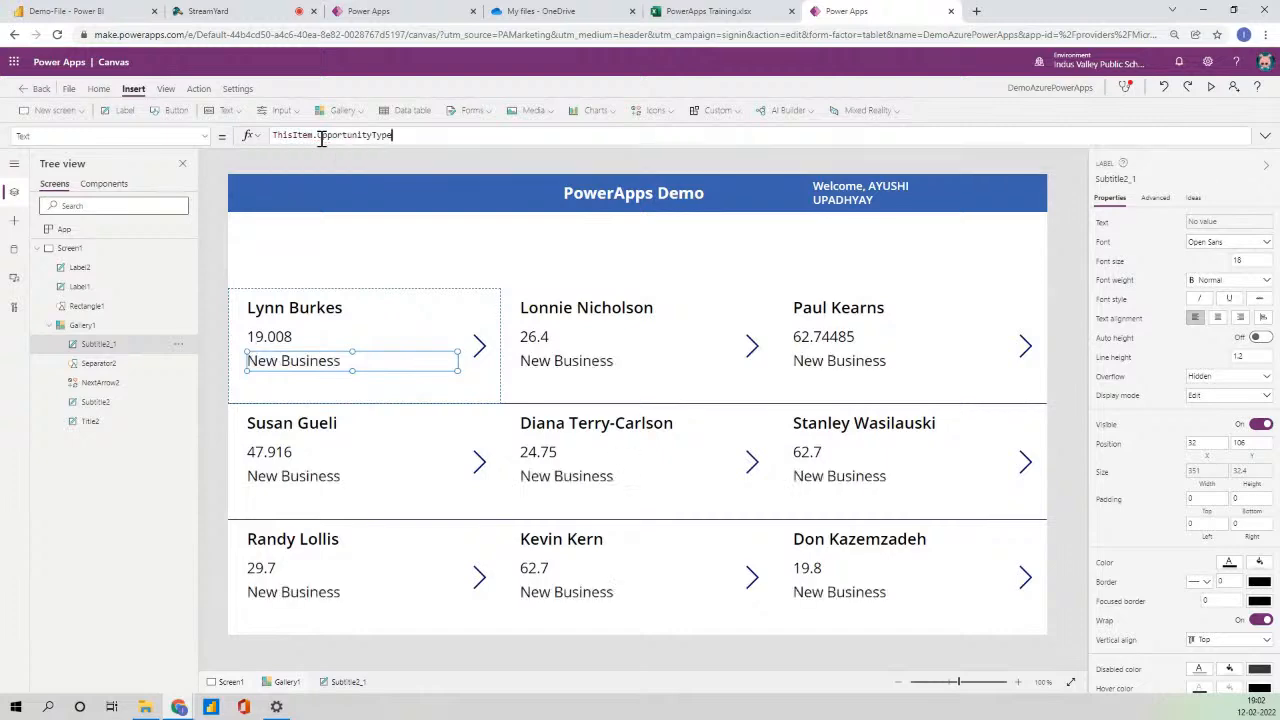
- Preview the running app, then return to editing with the gallery selected
{"action": "left_click", "coordinate": [1078, 298]}
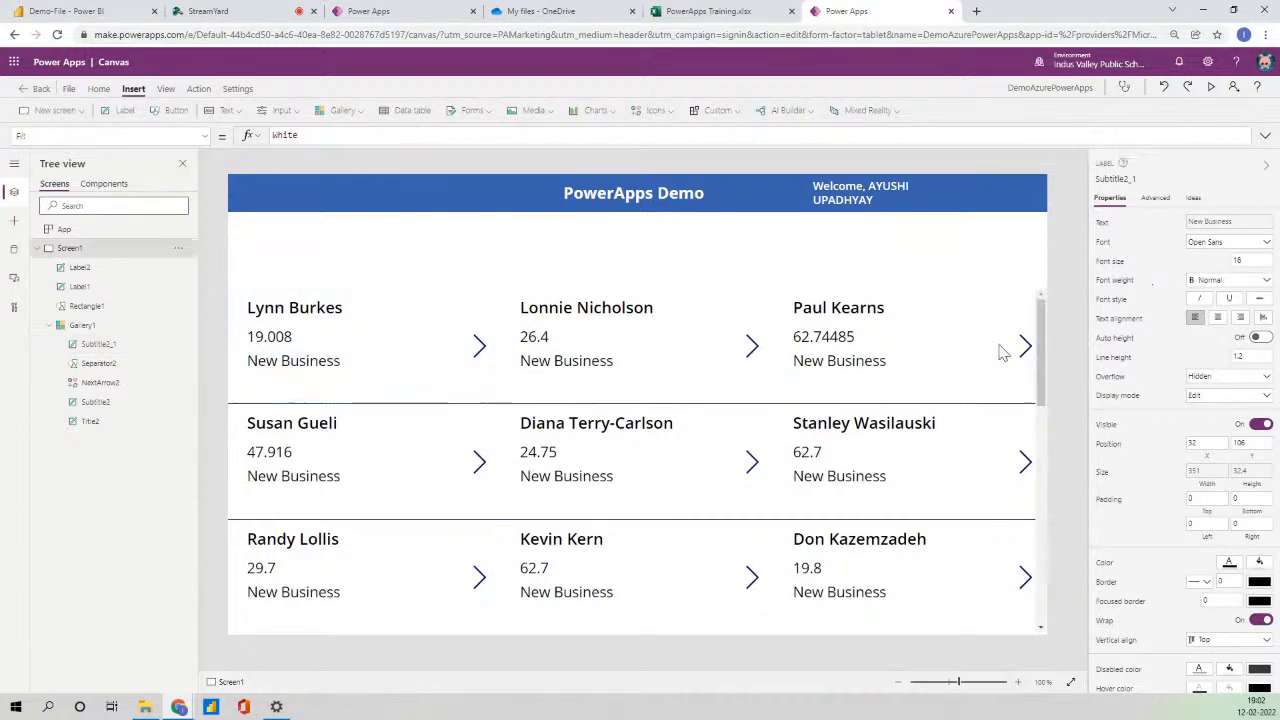
{"action": "left_click", "coordinate": [1210, 90]}
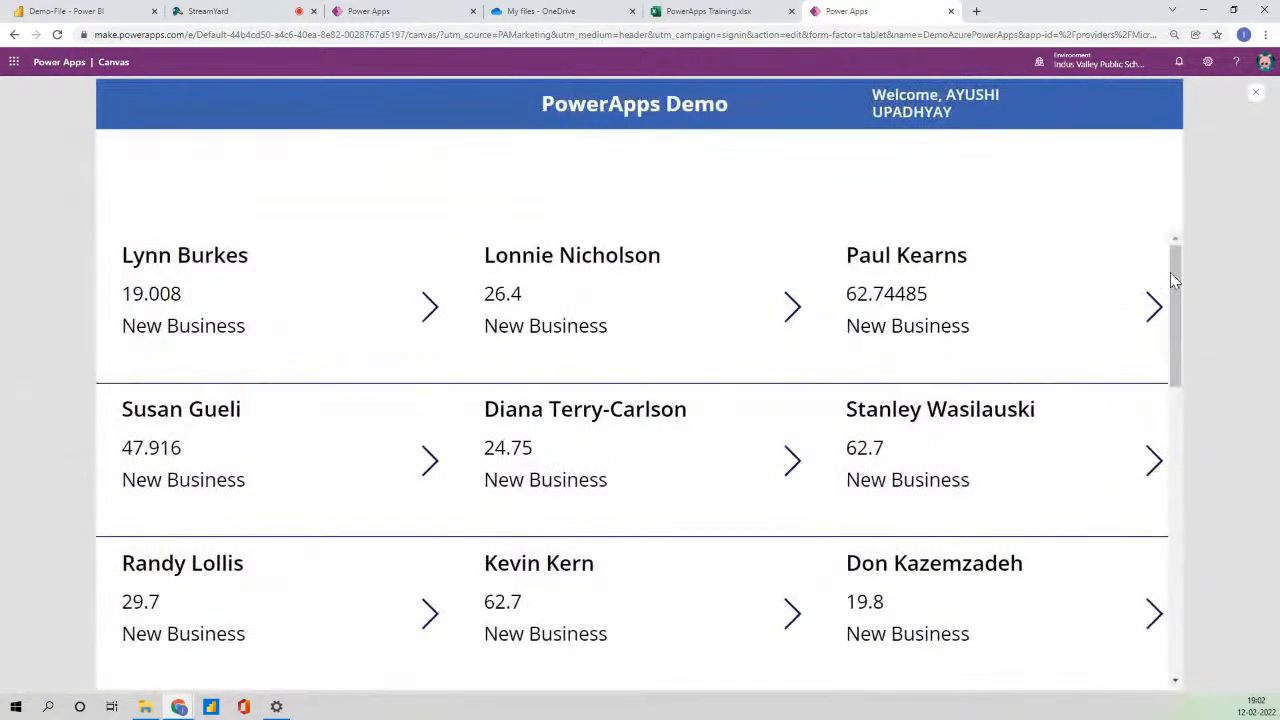
{"action": "scroll", "coordinate": [1170, 400], "scroll_direction": "down", "scroll_amount": 5}
{"action": "scroll", "coordinate": [1199, 417], "scroll_direction": "up", "scroll_amount": 5}
{"action": "left_click", "coordinate": [1255, 91]}
{"action": "left_click", "coordinate": [750, 428]}
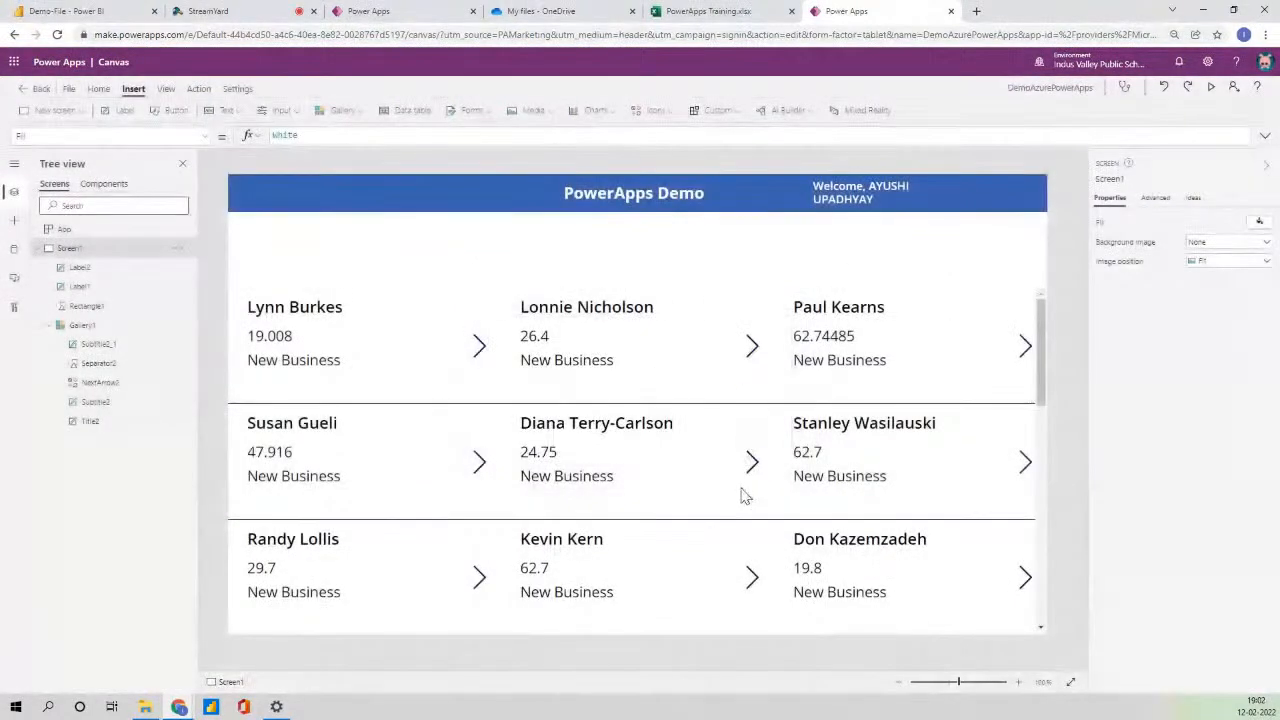
{"action": "left_click", "coordinate": [742, 490]}
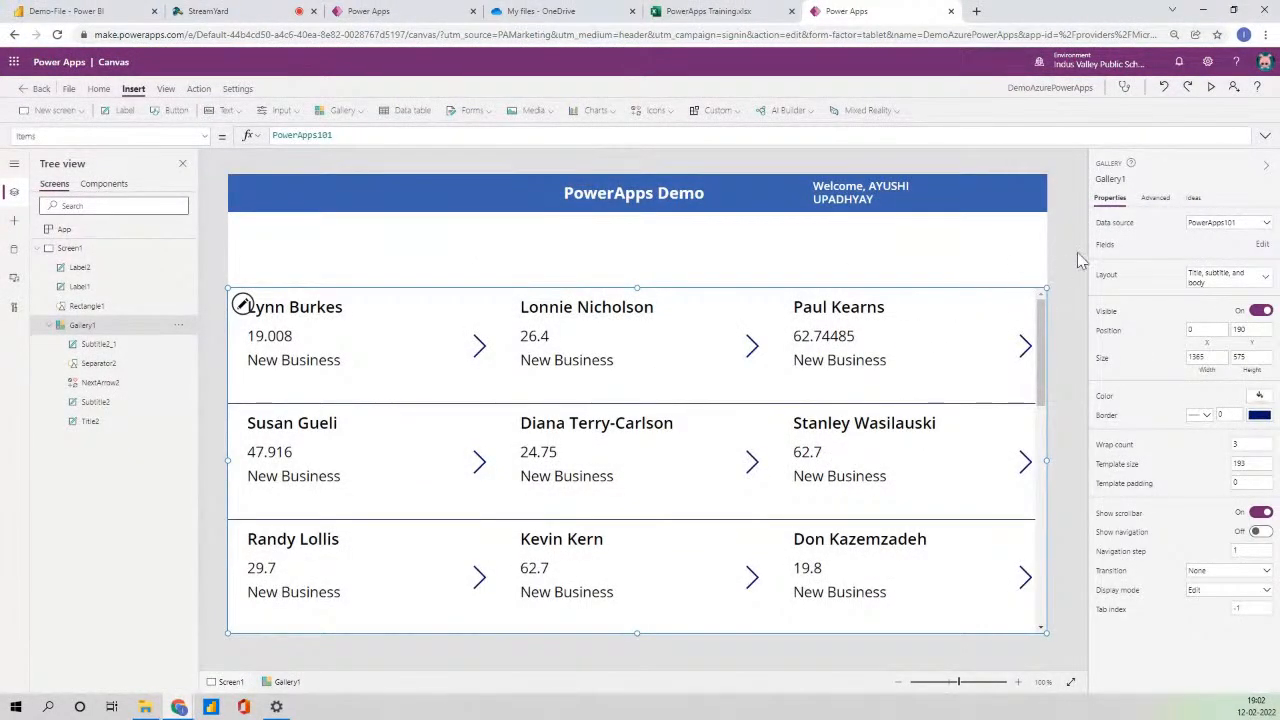
{"action": "left_click", "coordinate": [658, 112]}
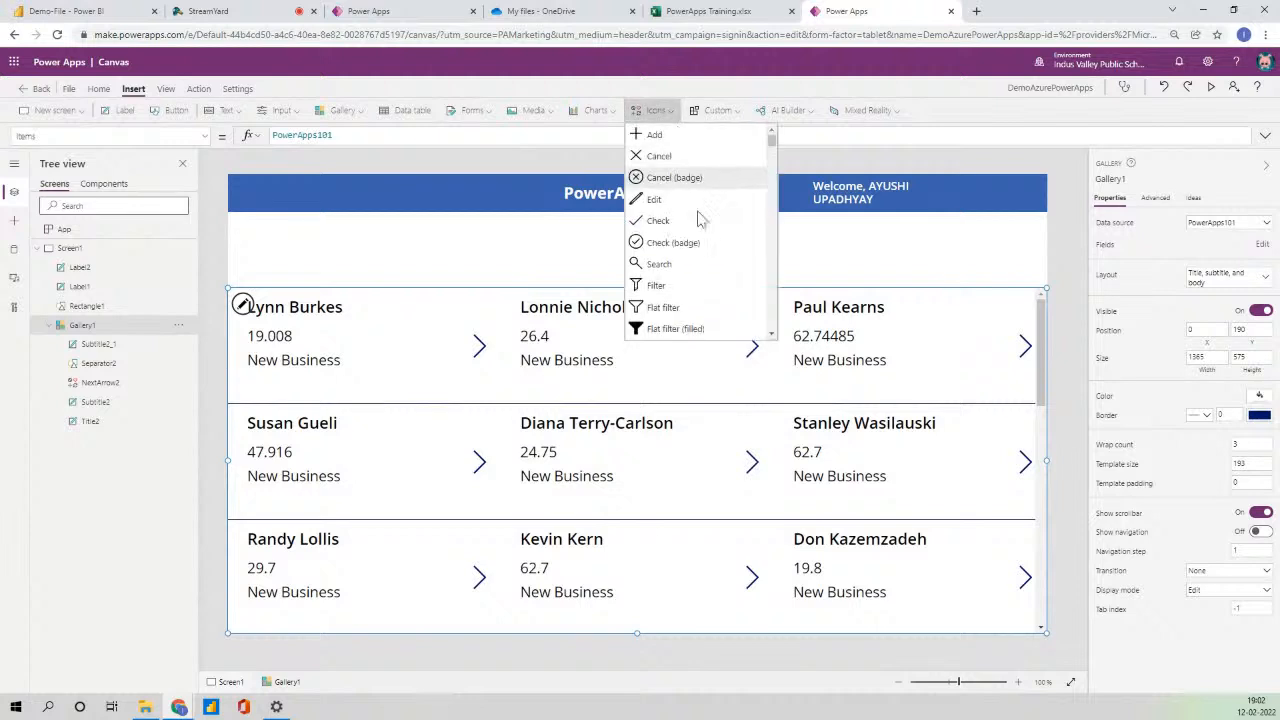
- Insert a slightly smaller search icon with a text input placed beside it
{"action": "left_click", "coordinate": [662, 264]}
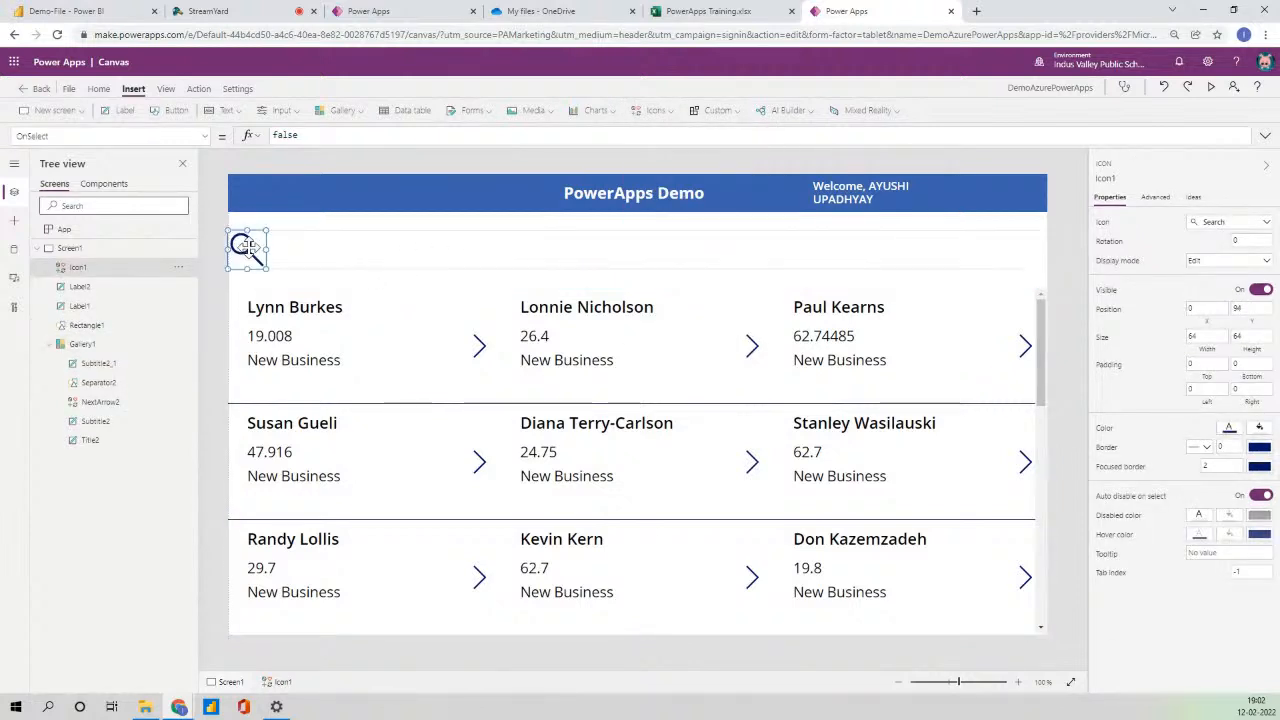
{"action": "left_click_drag", "start_coordinate": [266, 266], "coordinate": [263, 259]}
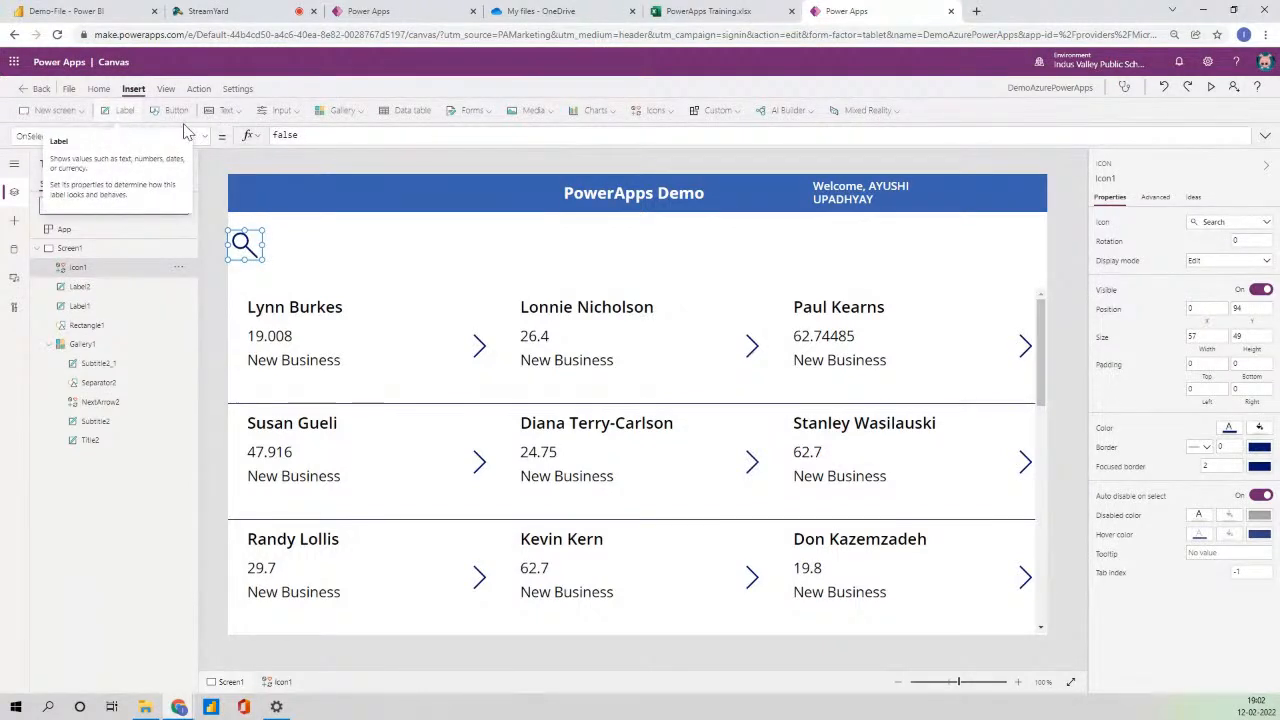
{"action": "left_click", "coordinate": [226, 110]}
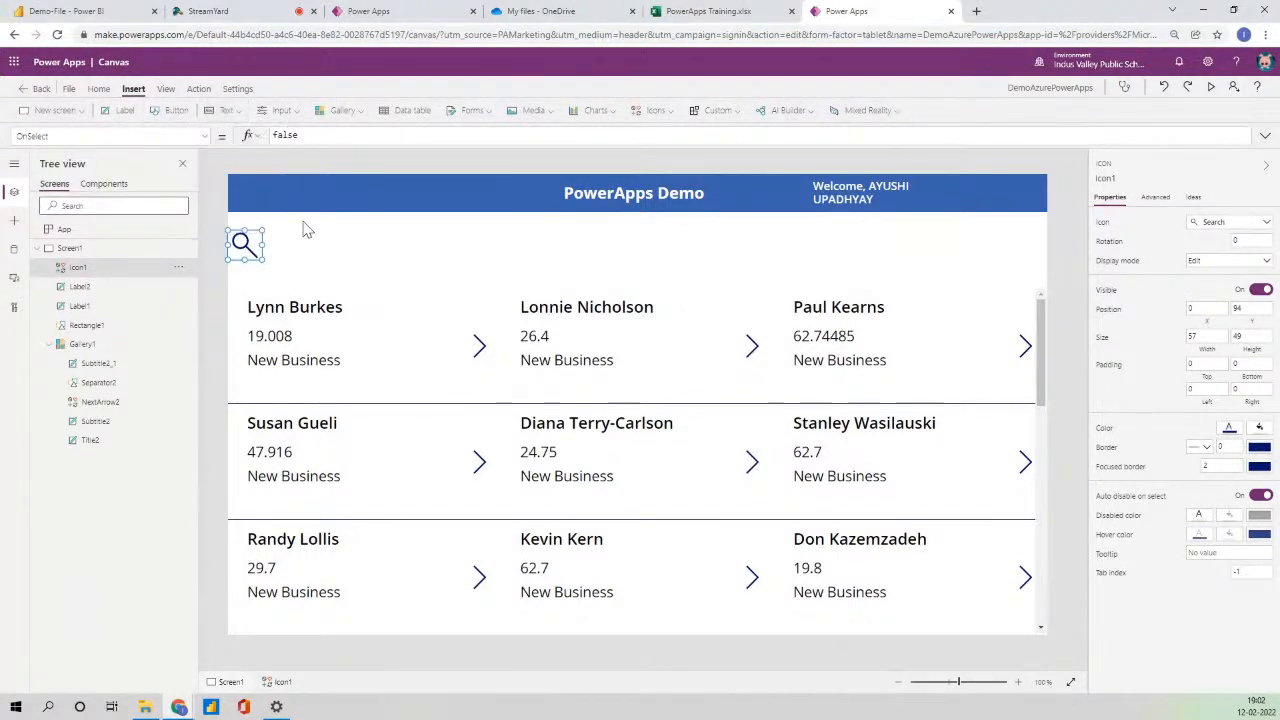
{"action": "left_click_drag", "start_coordinate": [262, 210], "coordinate": [289, 243]}
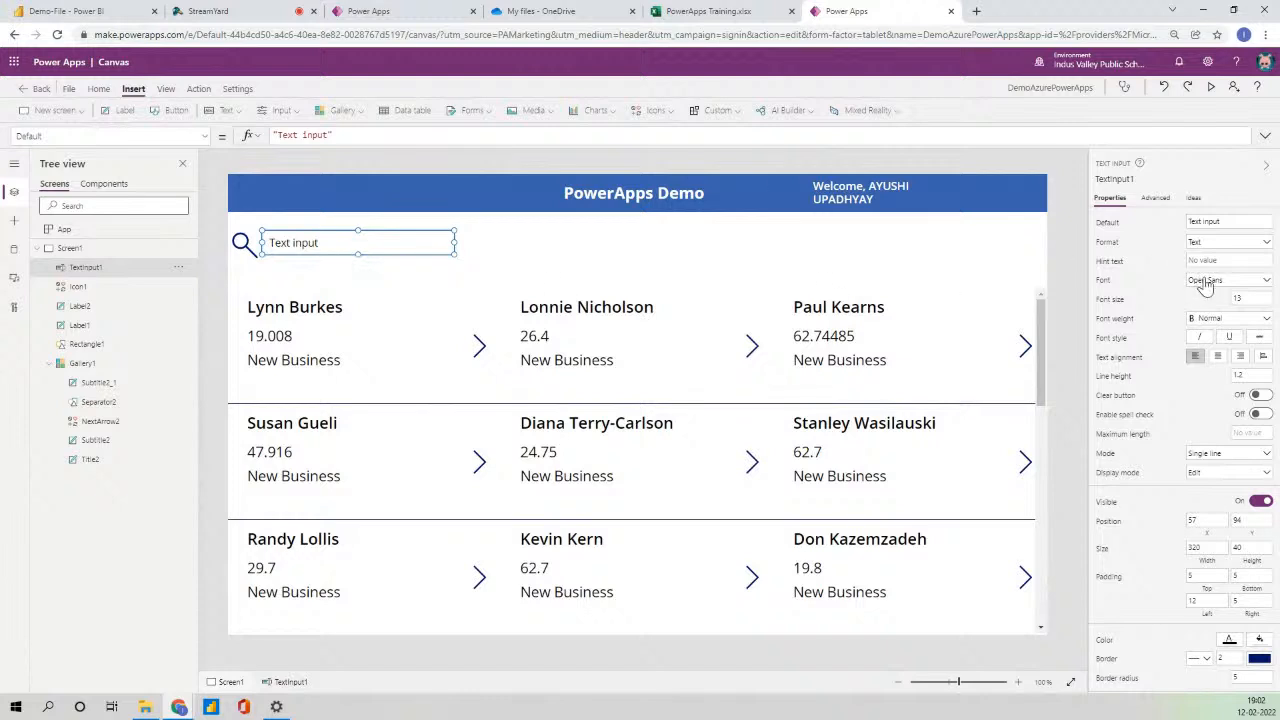
- Clear the search box's default text and set its hint text to SEARCH ON FIRSTNAME
{"action": "left_click", "coordinate": [1230, 220]}
{"action": "key", "text": "BackSpace"}
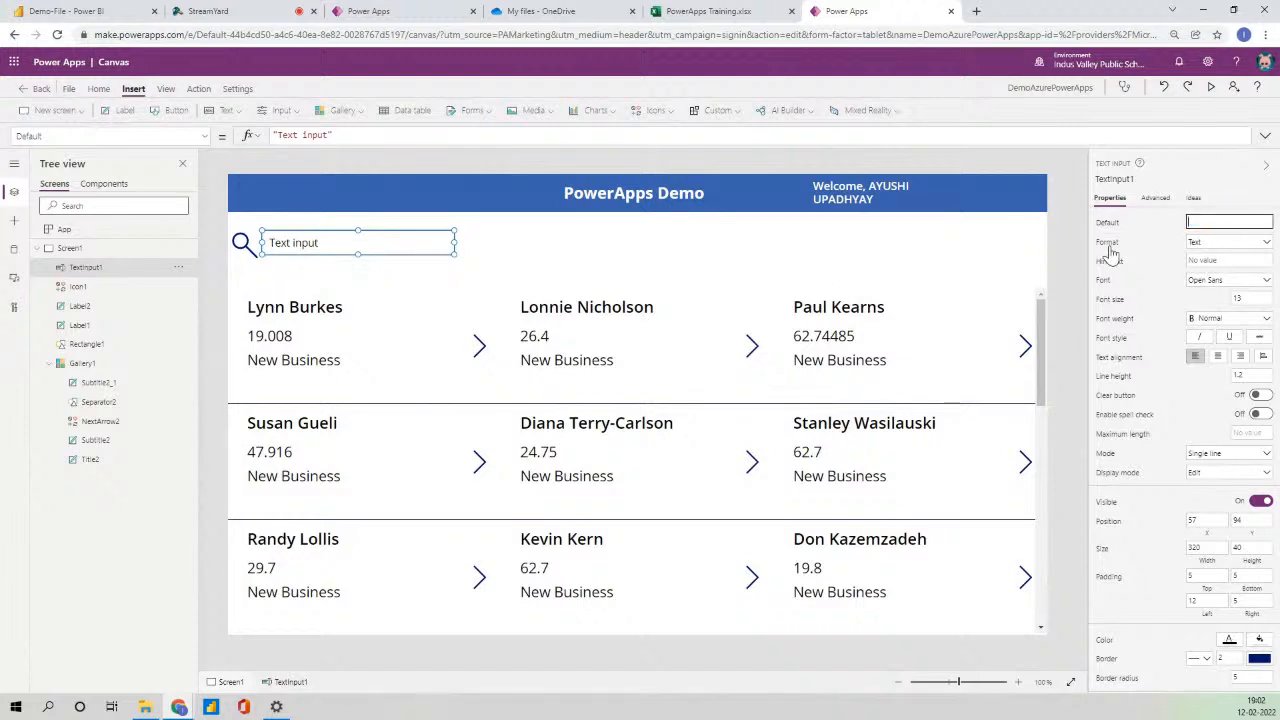
{"action": "left_click", "coordinate": [1216, 261]}
{"action": "type", "text": "SEARCH"}
{"action": "type", "text": " B"}
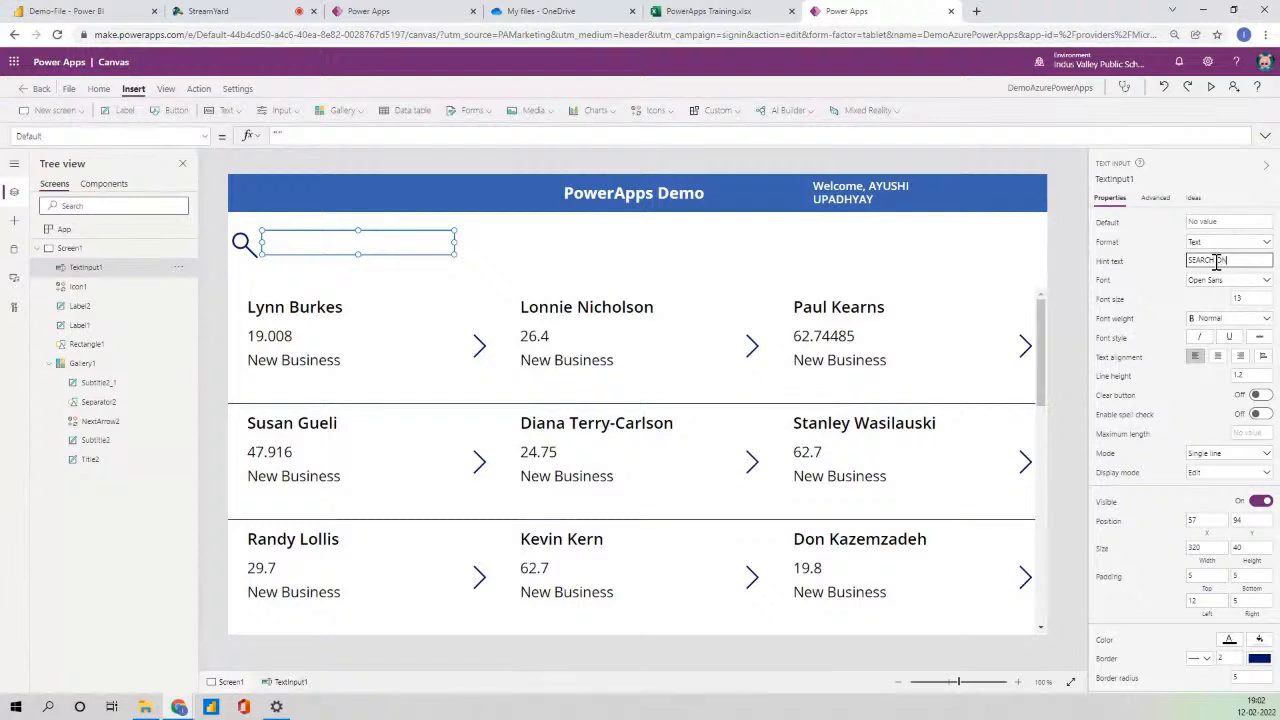
{"action": "type", "text": "N FIRSTNAME"}
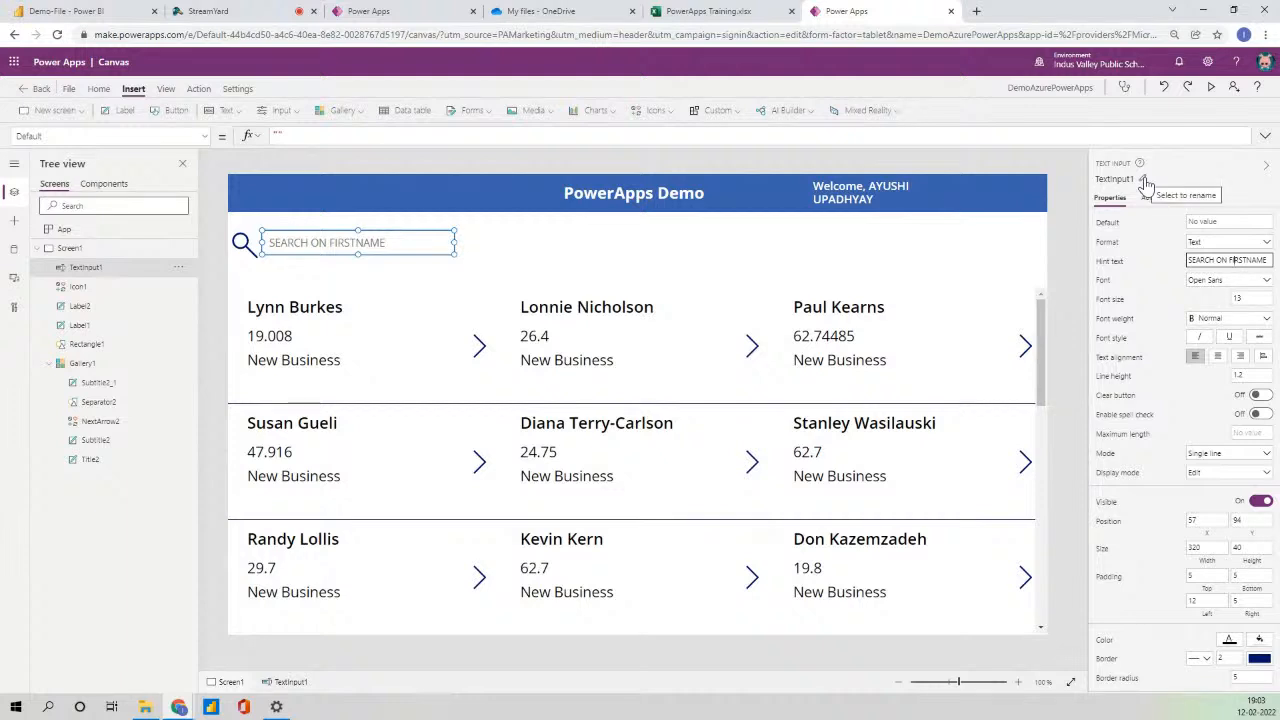
{"action": "left_click", "coordinate": [697, 512]}
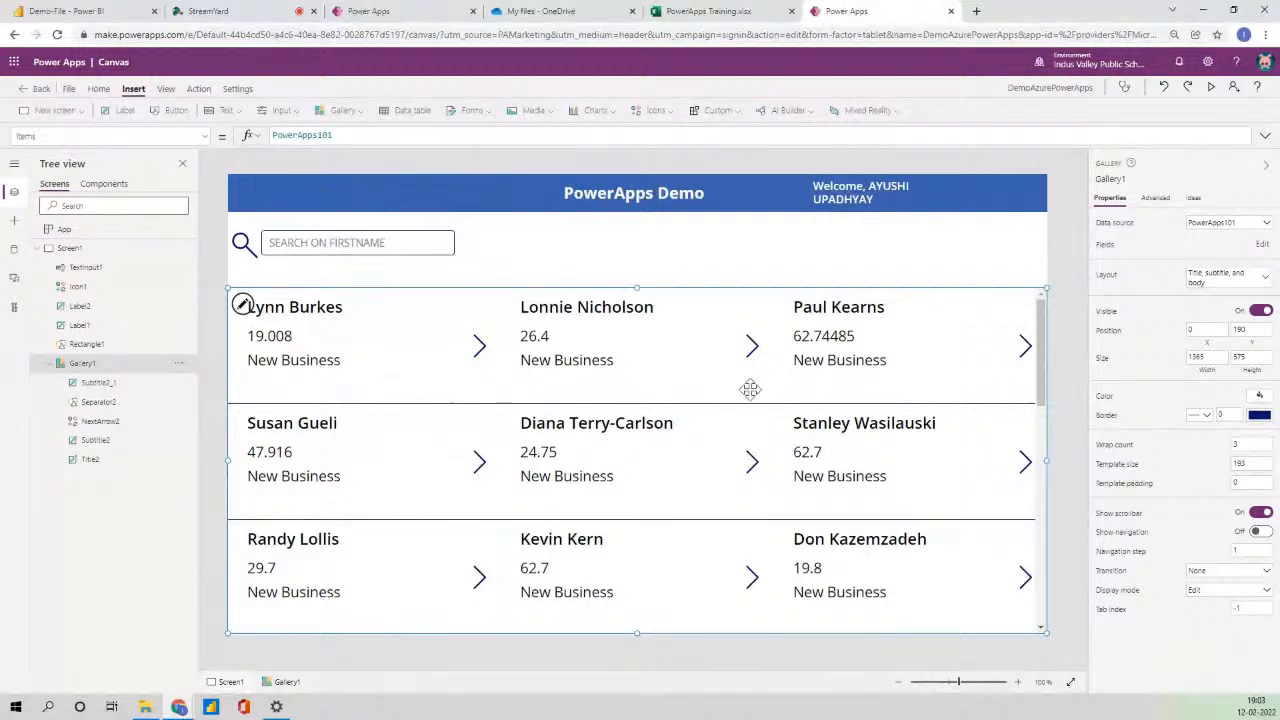
- Type the gallery Items formula Filter(PowerApps101,StartsWith(FirstName,TextInput1.Text)) using autocomplete
{"action": "left_click", "coordinate": [354, 143]}
{"action": "type", "text": "FILTER"}
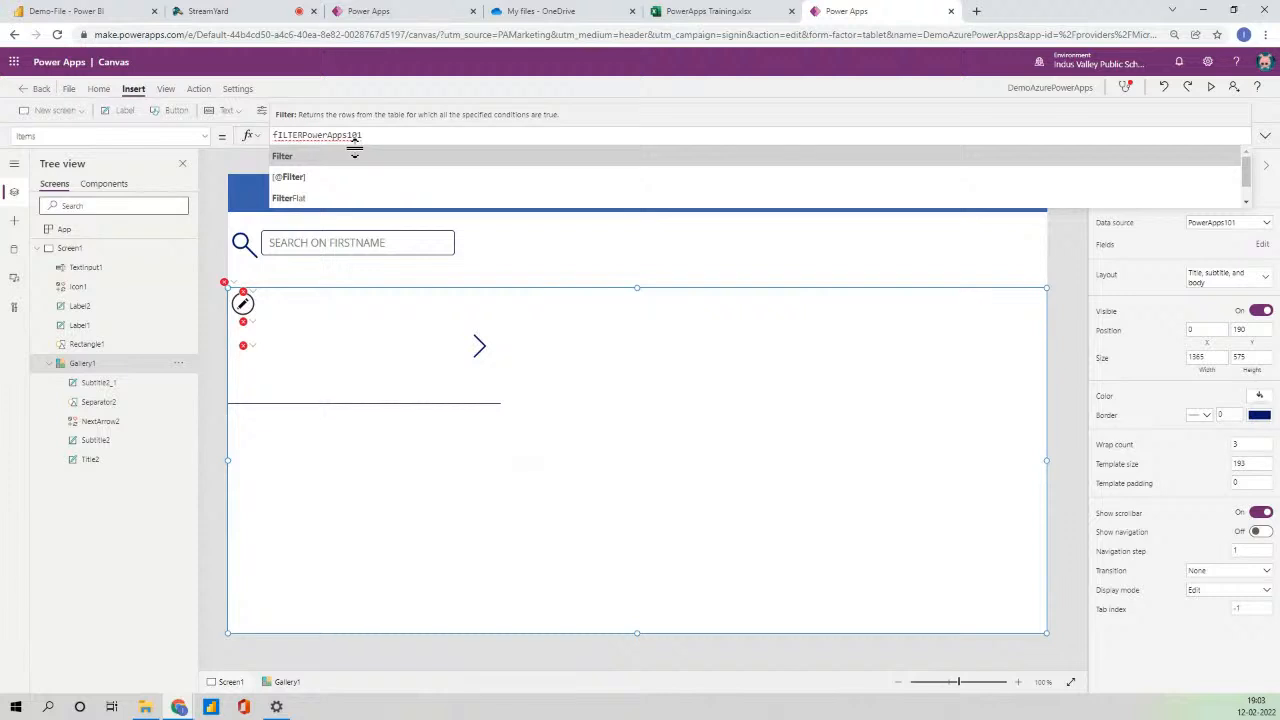
{"action": "left_click", "coordinate": [354, 155]}
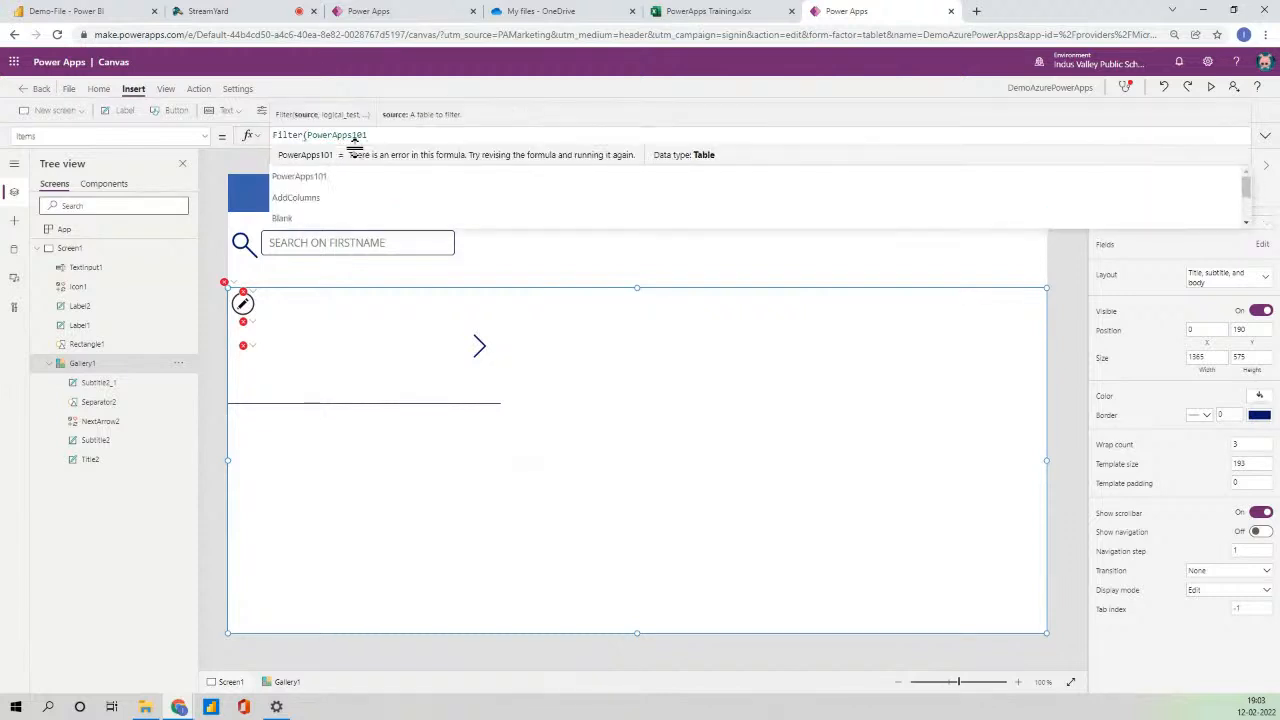
{"action": "type", "text": ",Star"}
{"action": "key", "text": "Down"}
{"action": "key", "text": "Down"}
{"action": "key", "text": "Tab"}
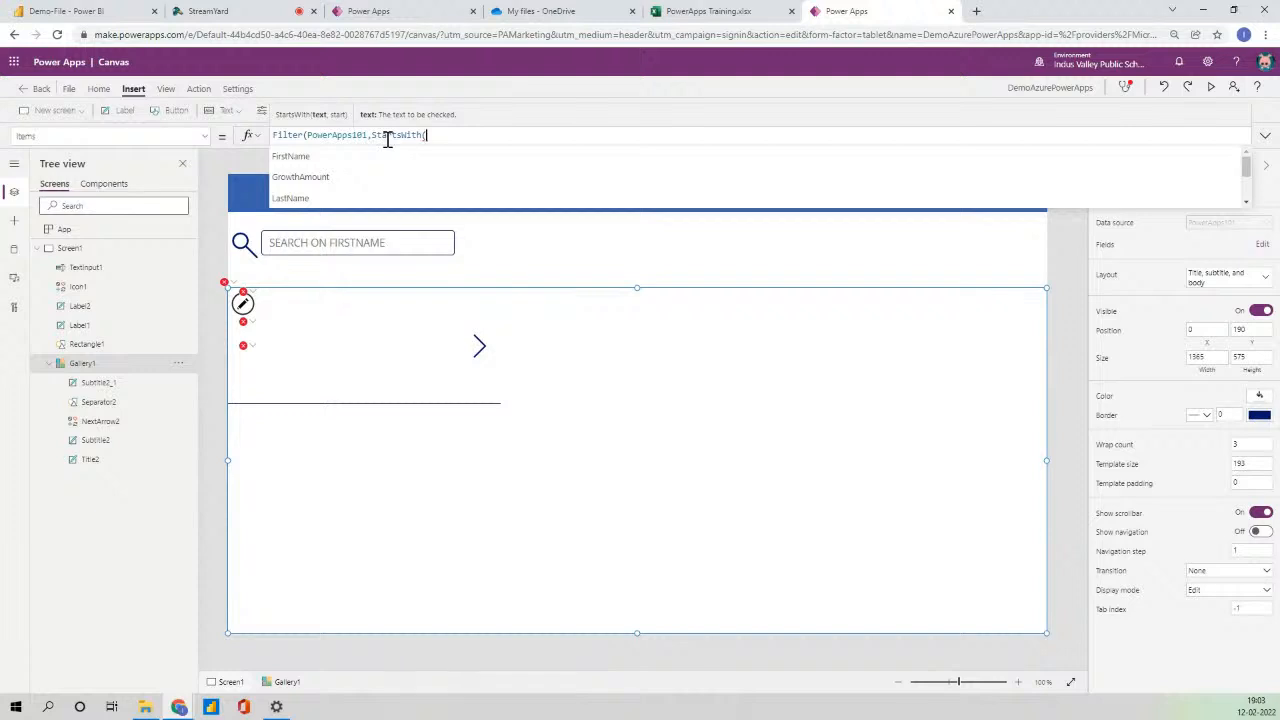
{"action": "key", "text": "Down"}
{"action": "key", "text": "Tab"}
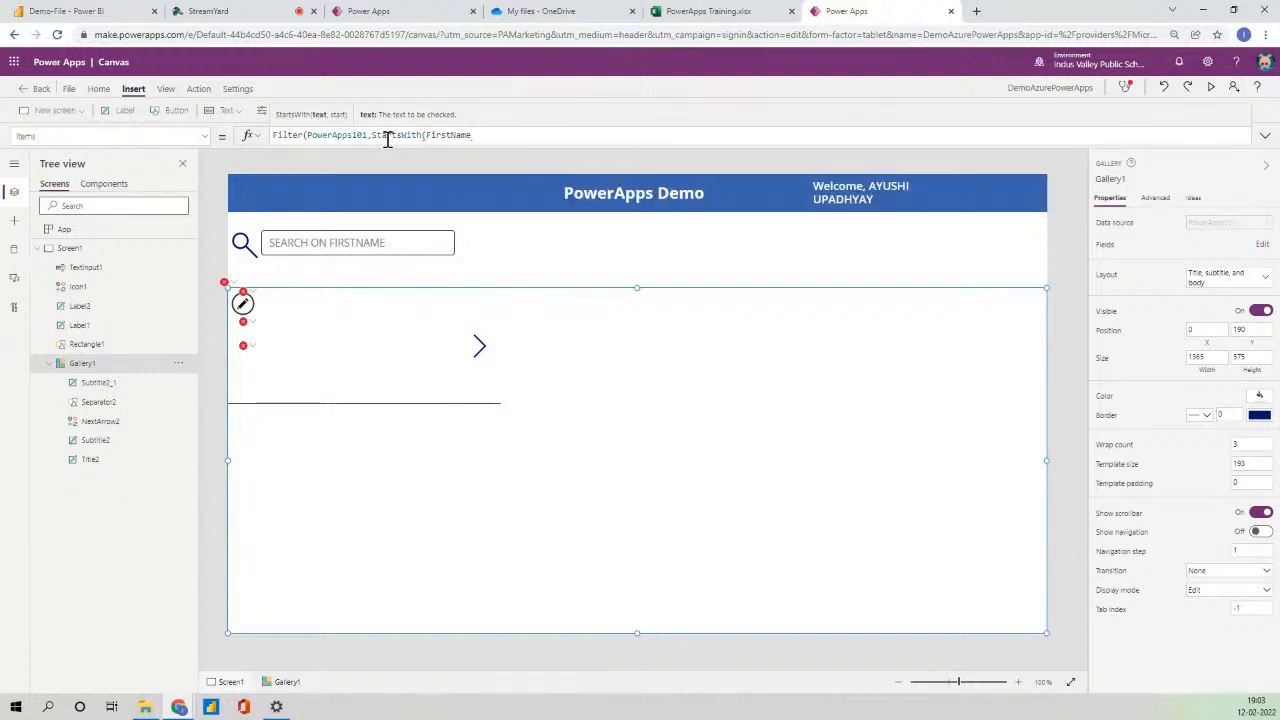
{"action": "type", "text": ","}
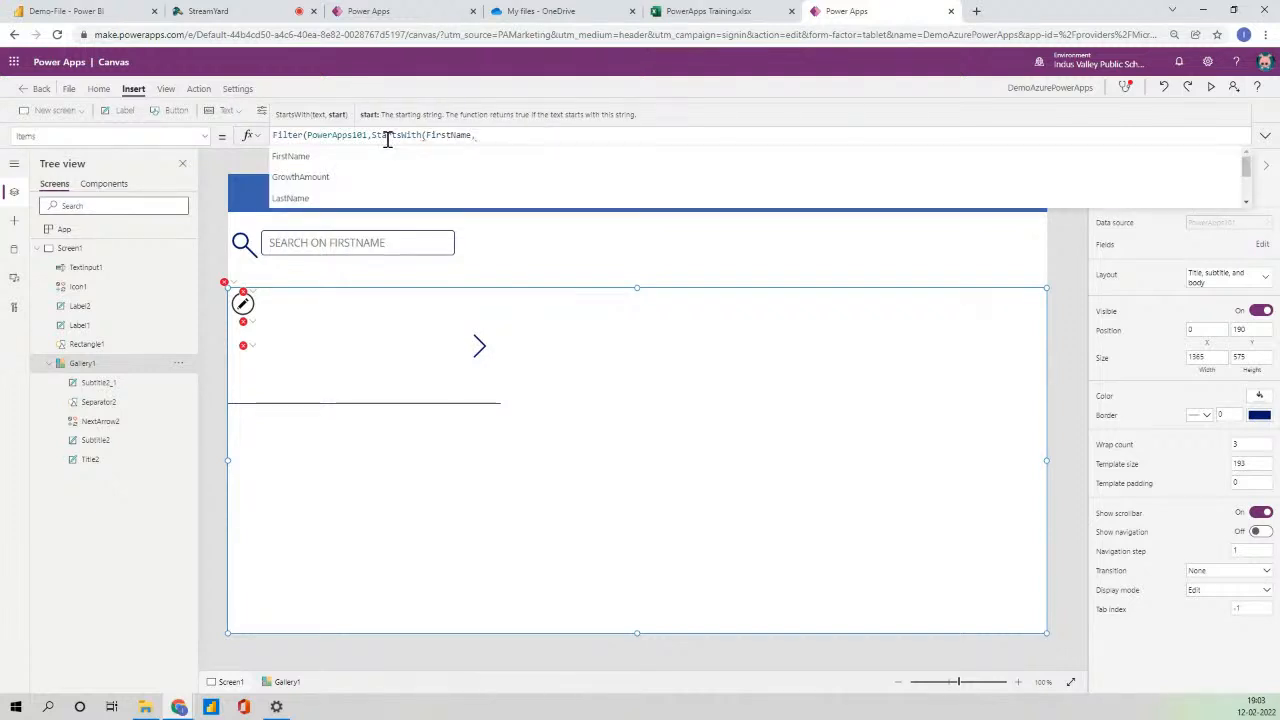
{"action": "type", "text": "Text"}
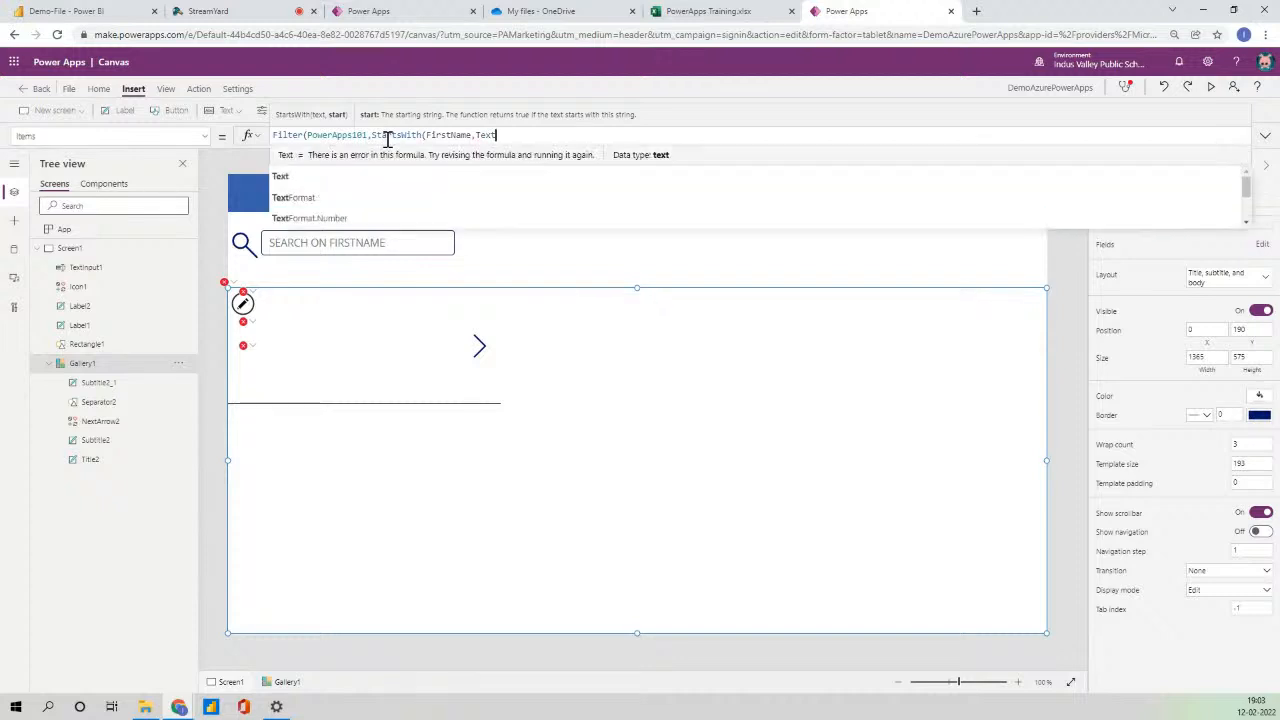
{"action": "type", "text": "In"}
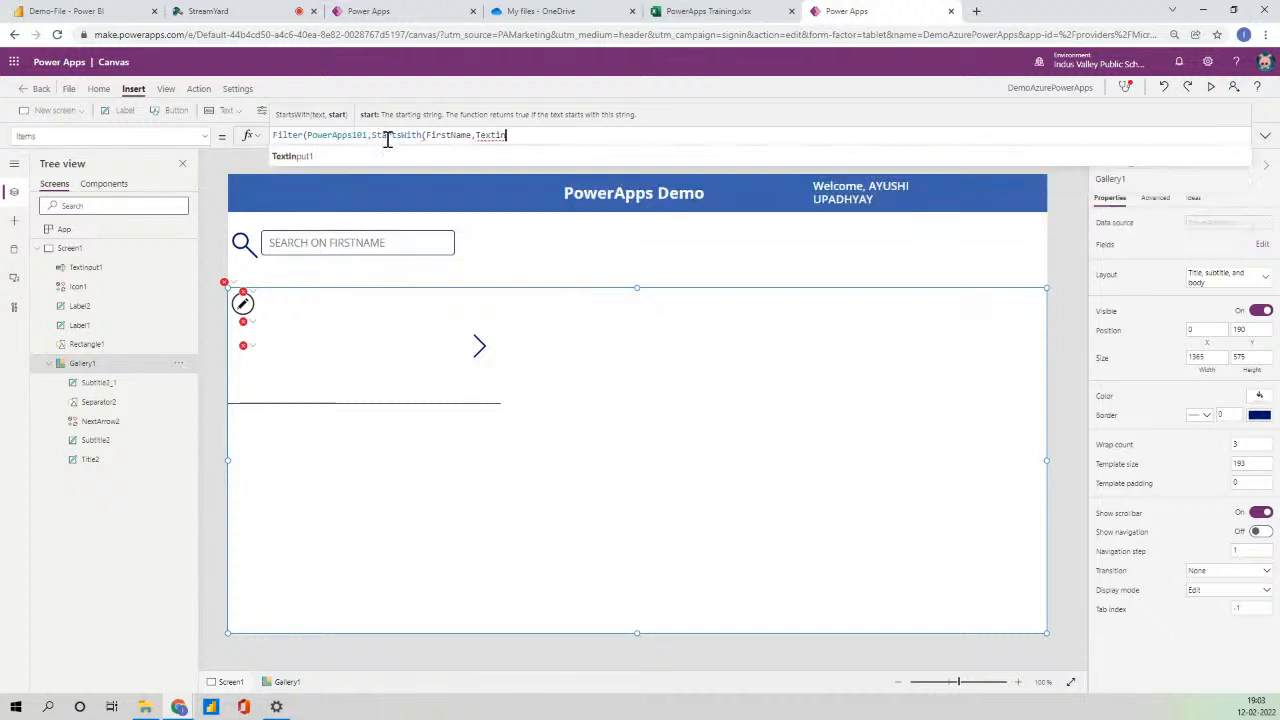
{"action": "key", "text": "Tab"}
{"action": "type", "text": ".T"}
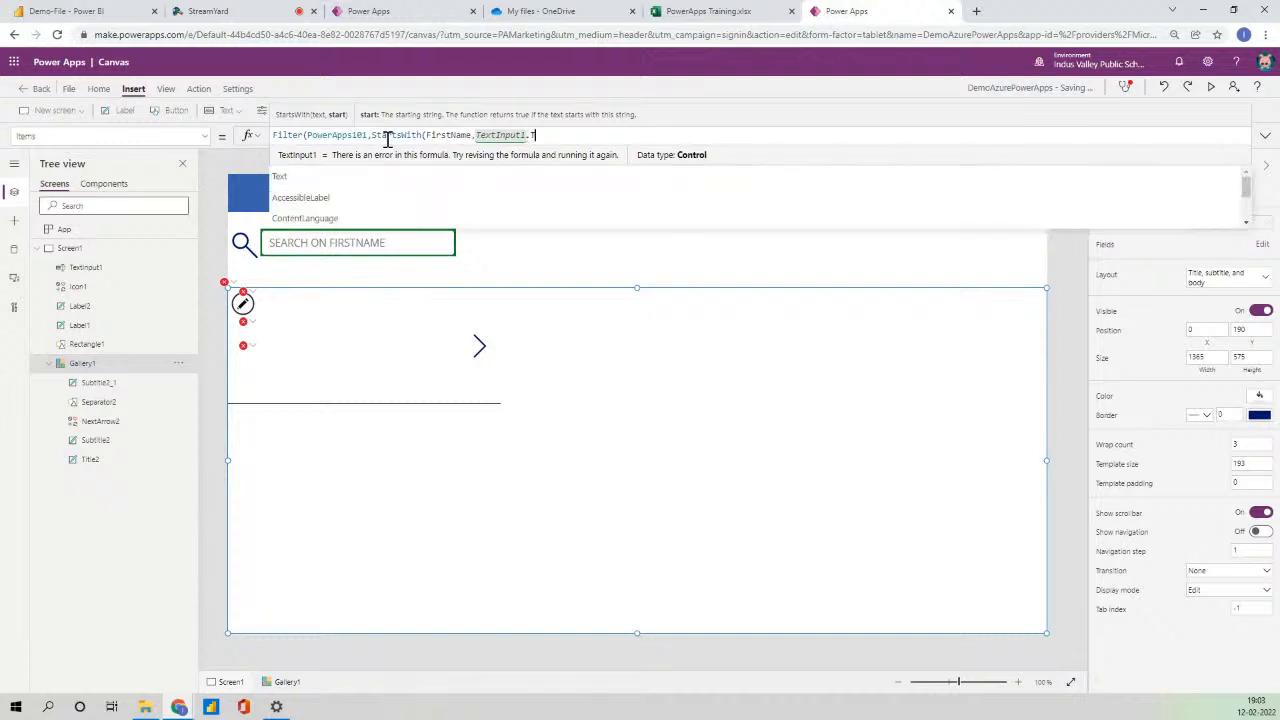
{"action": "type", "text": "ext)"}
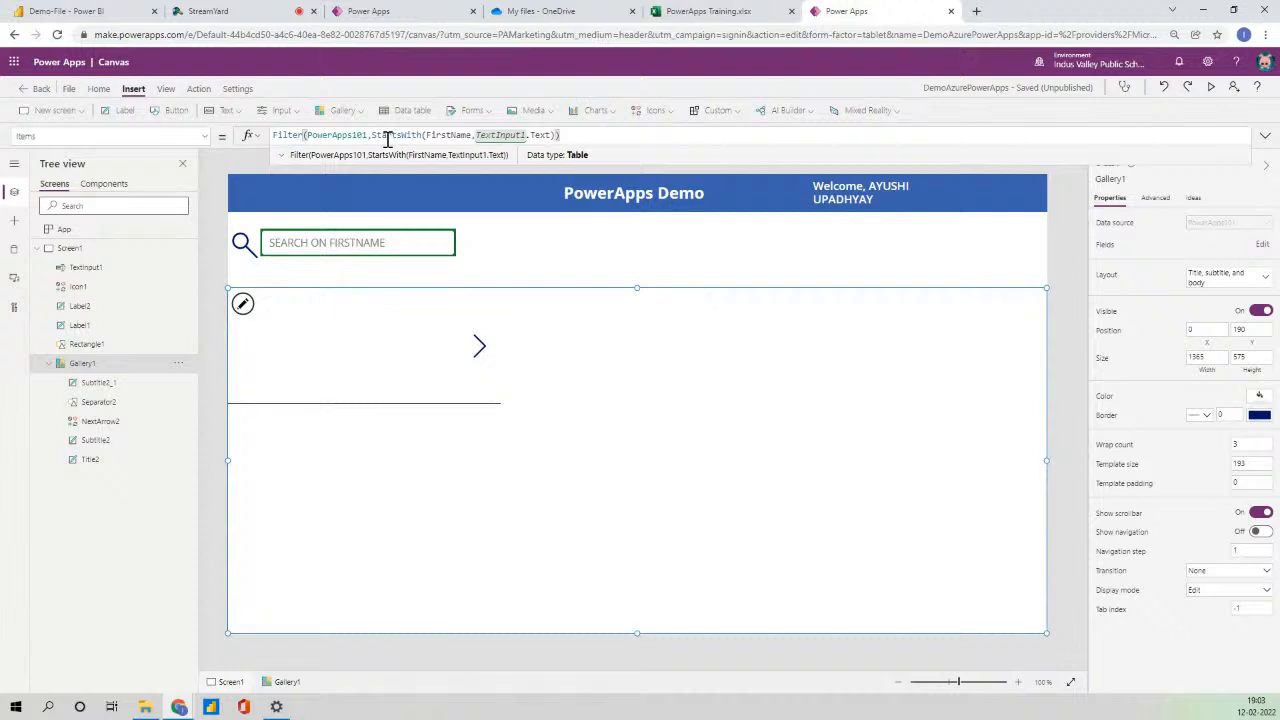
- Commit the first-name filter formula so the gallery lists records again
{"action": "key", "text": "Return"}
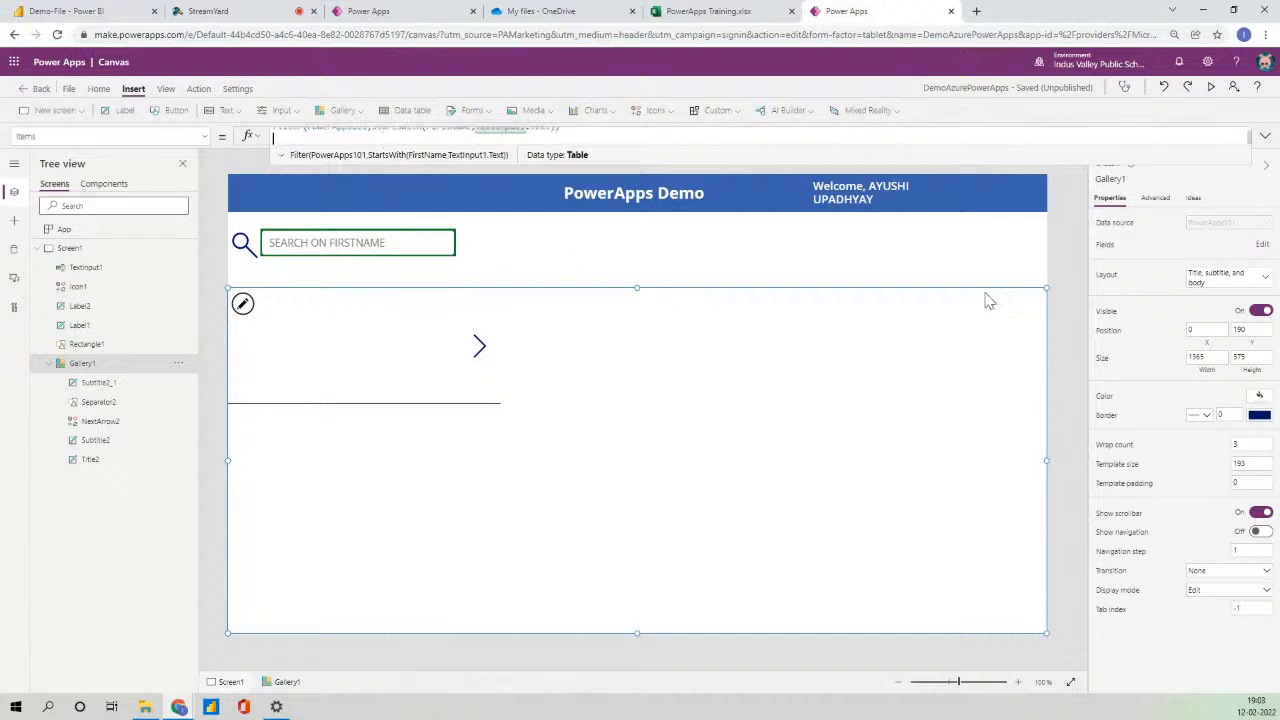
{"action": "left_click", "coordinate": [1074, 285]}
{"action": "left_click", "coordinate": [669, 397]}
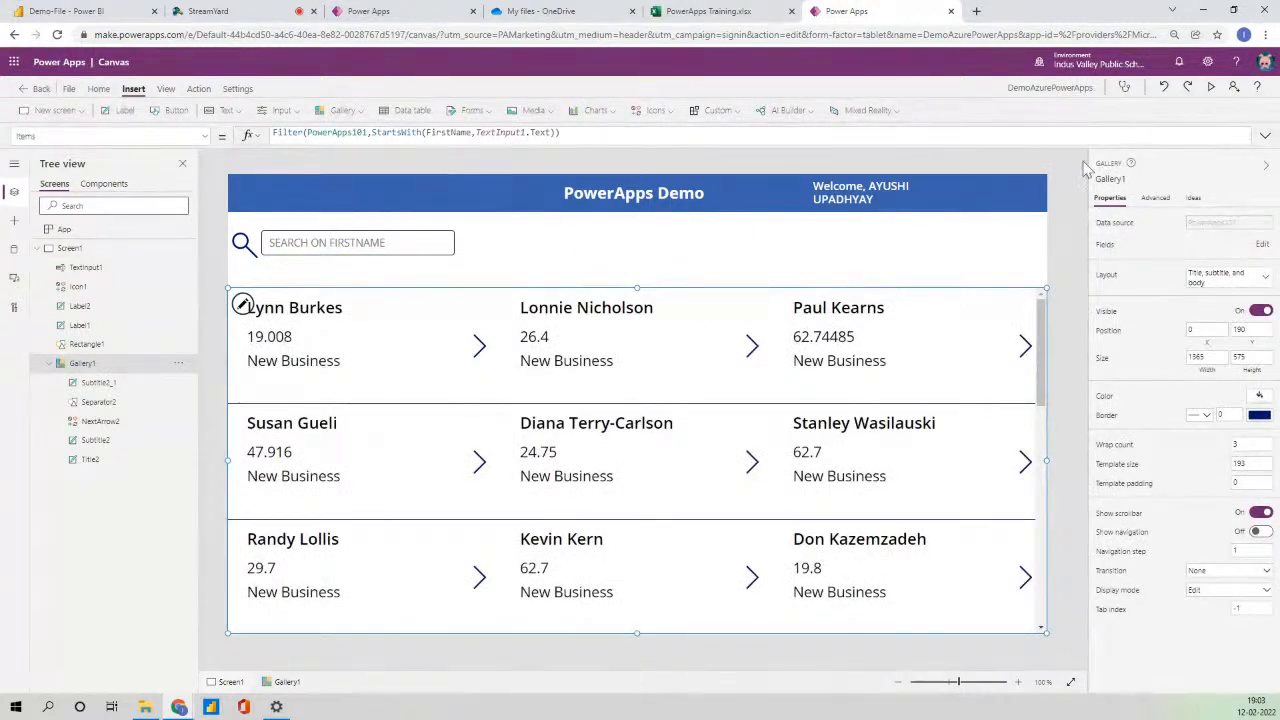
- Preview the app, search 'dia' to confirm the gallery narrows, then clear it
{"action": "left_click", "coordinate": [1210, 87]}
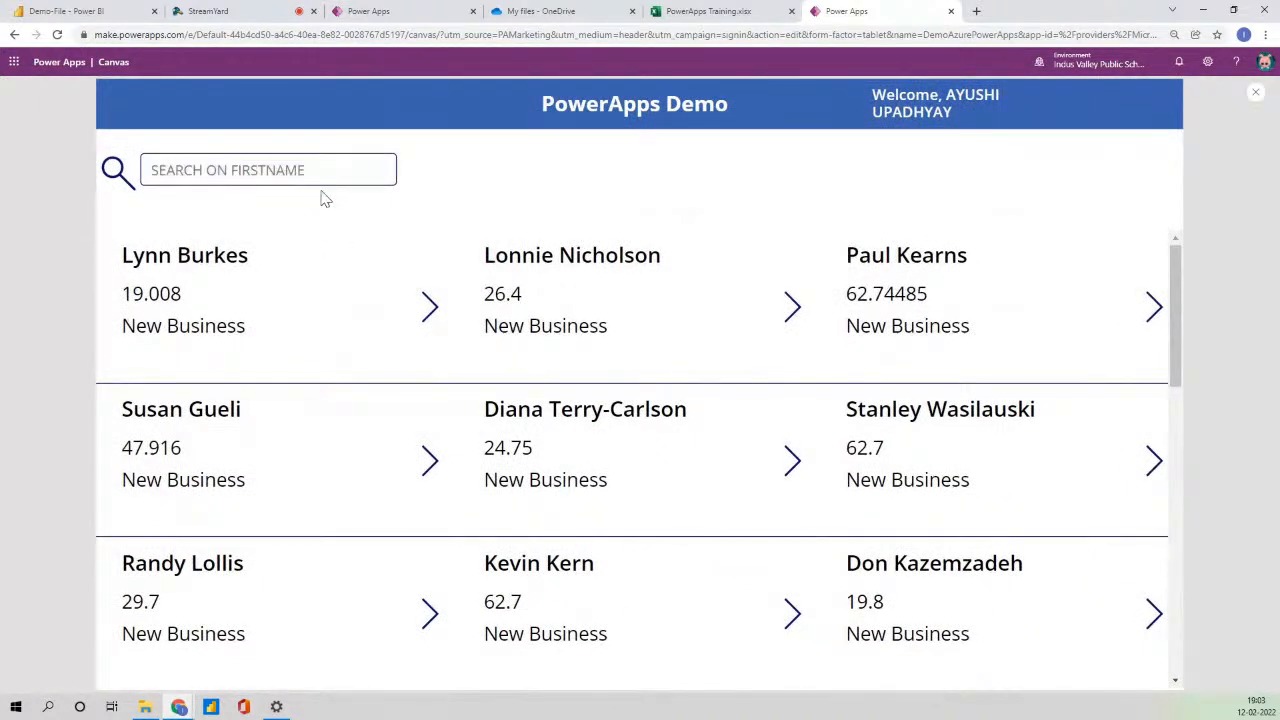
{"action": "left_click", "coordinate": [283, 175]}
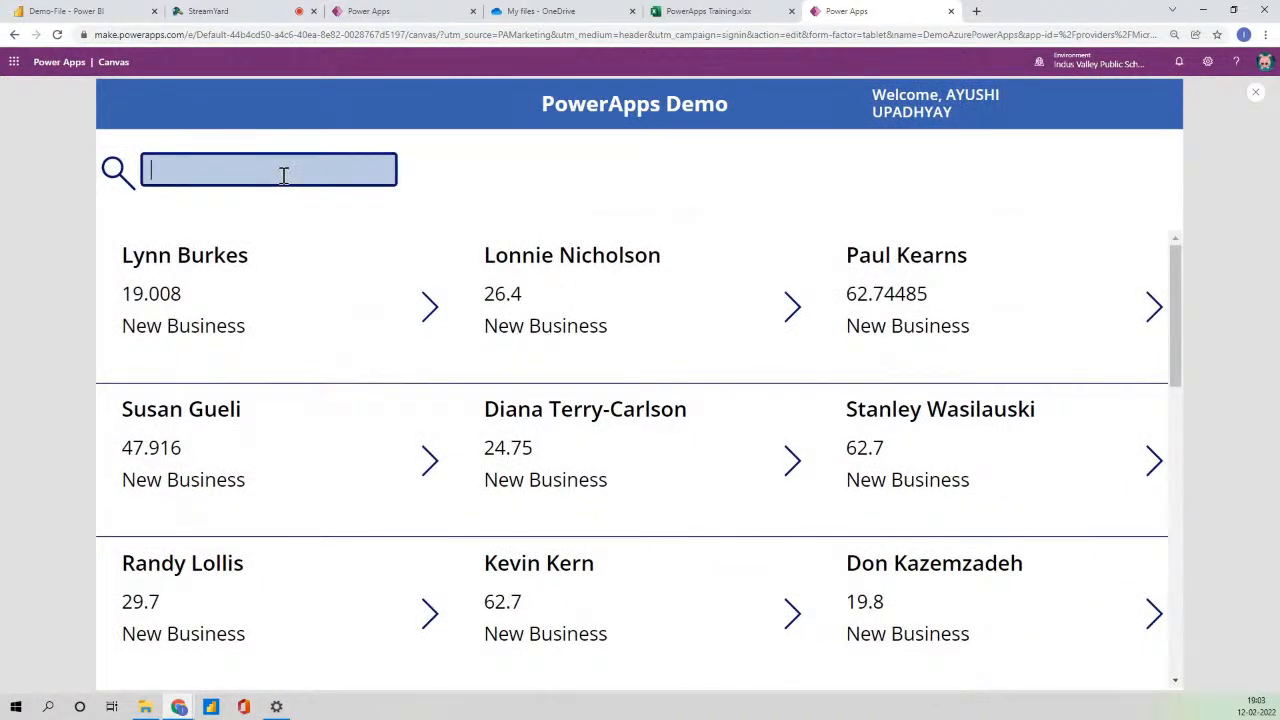
{"action": "type", "text": "dia"}
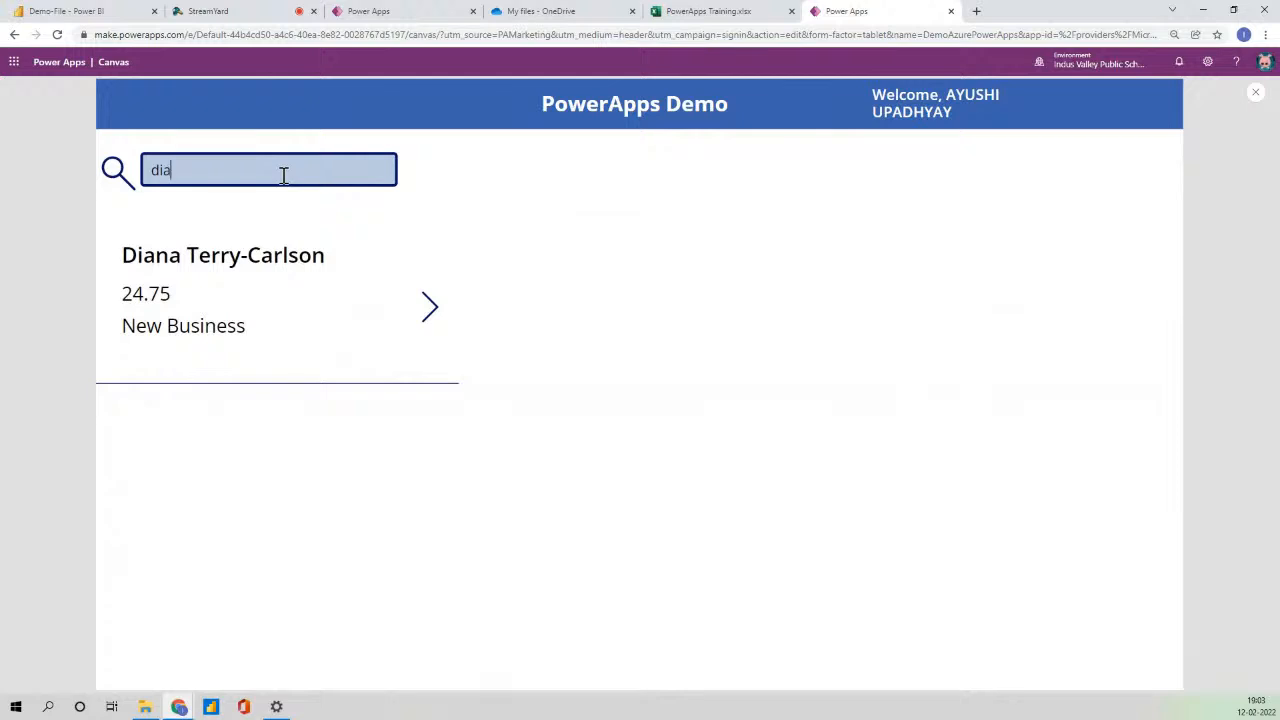
{"action": "key", "text": "BackSpace"}
{"action": "key", "text": "BackSpace"}
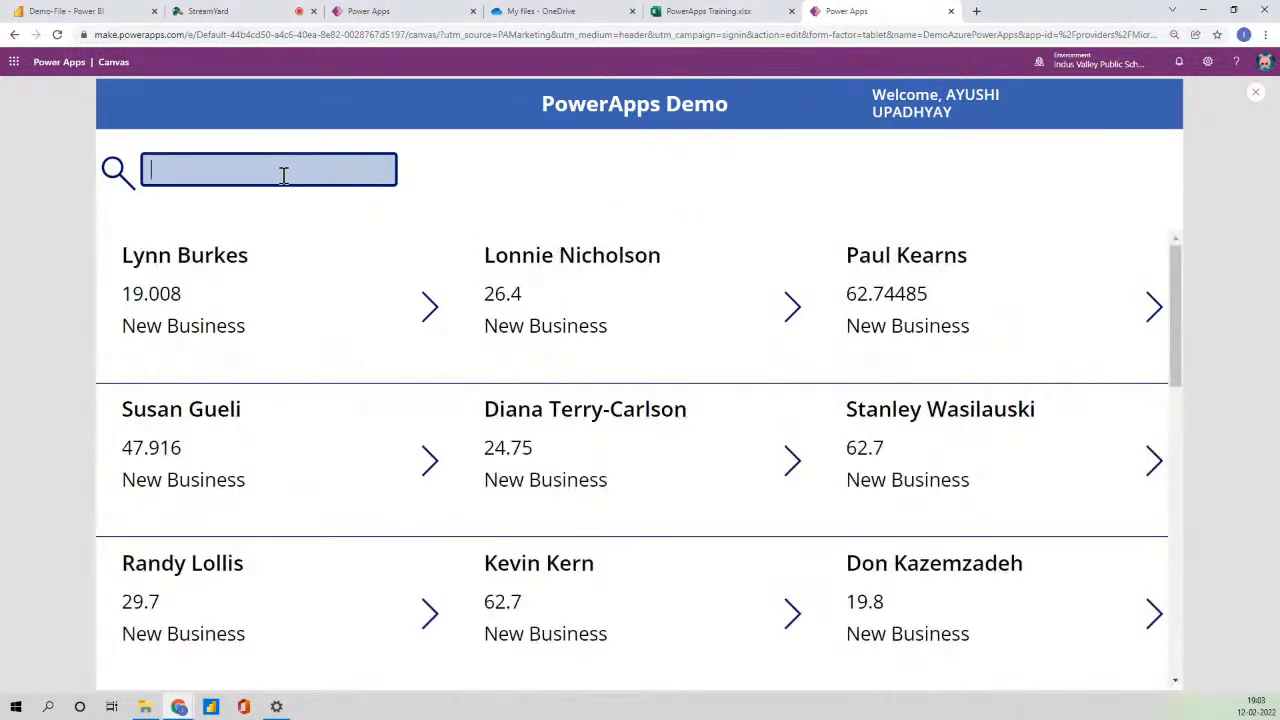
{"action": "left_click", "coordinate": [1252, 95]}
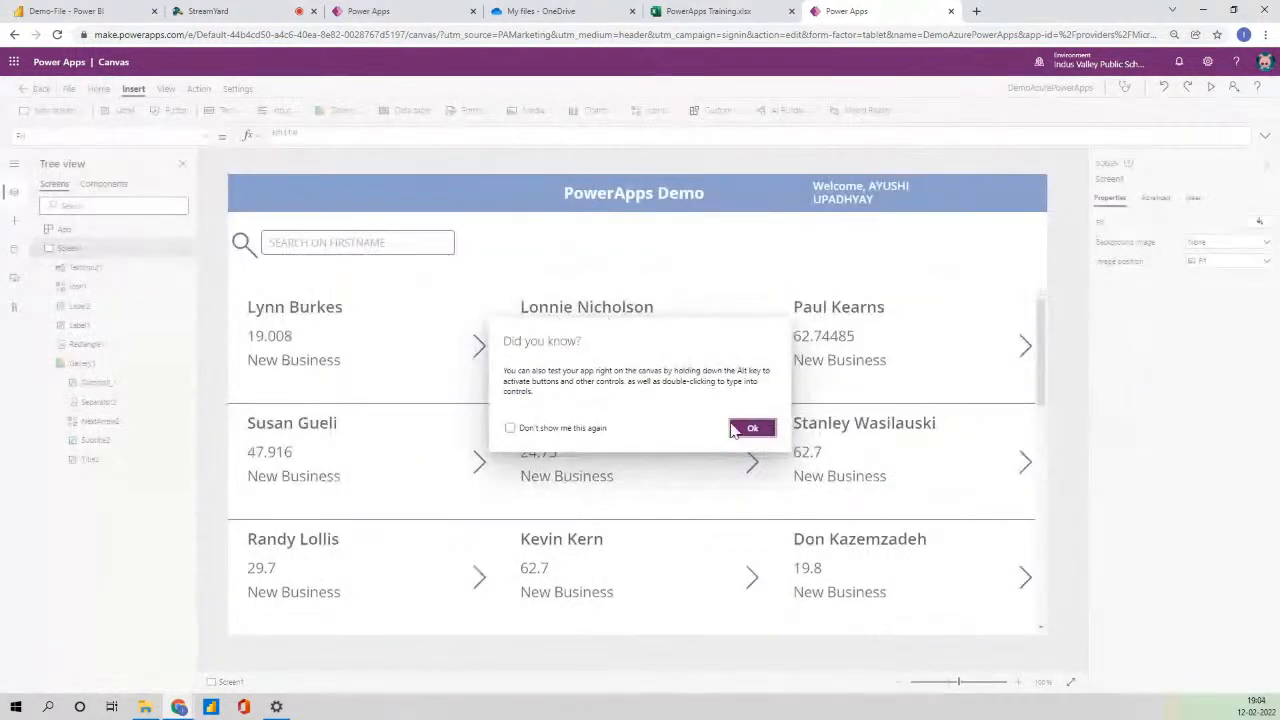
- Insert a drop-down and place it, narrowed, at the right end of the search row
{"action": "left_click", "coordinate": [752, 430]}
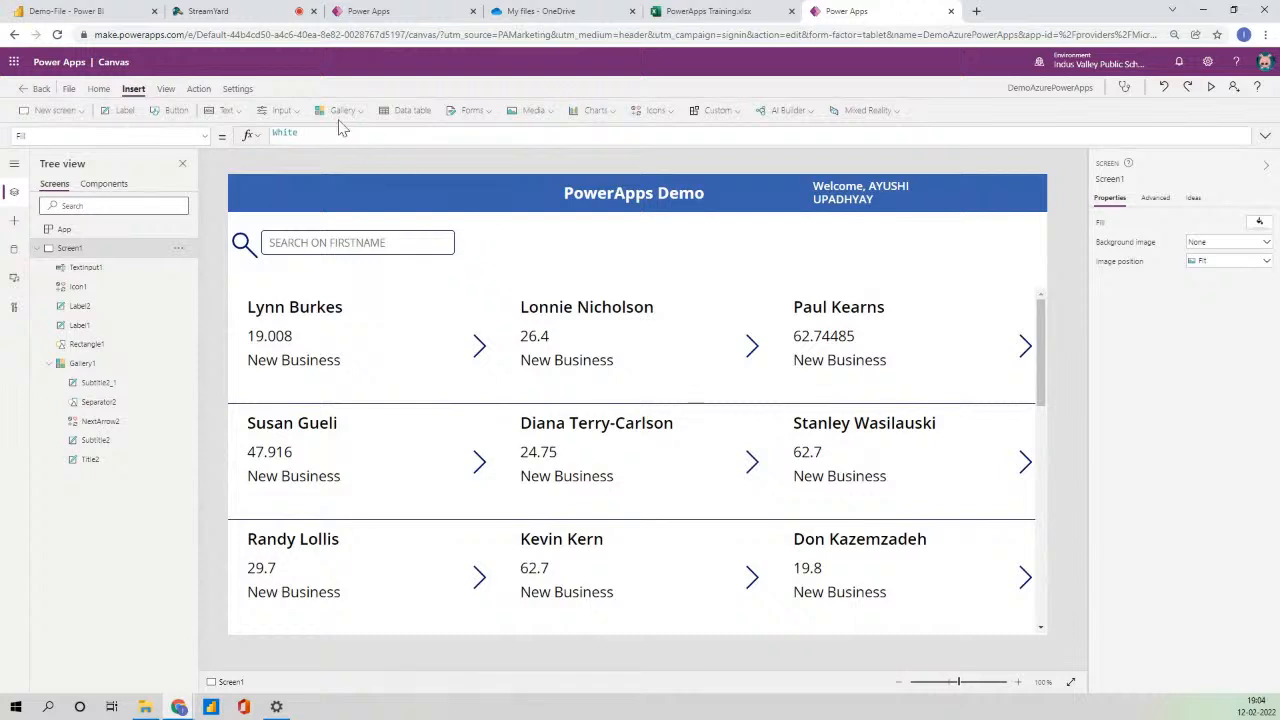
{"action": "left_click", "coordinate": [283, 111]}
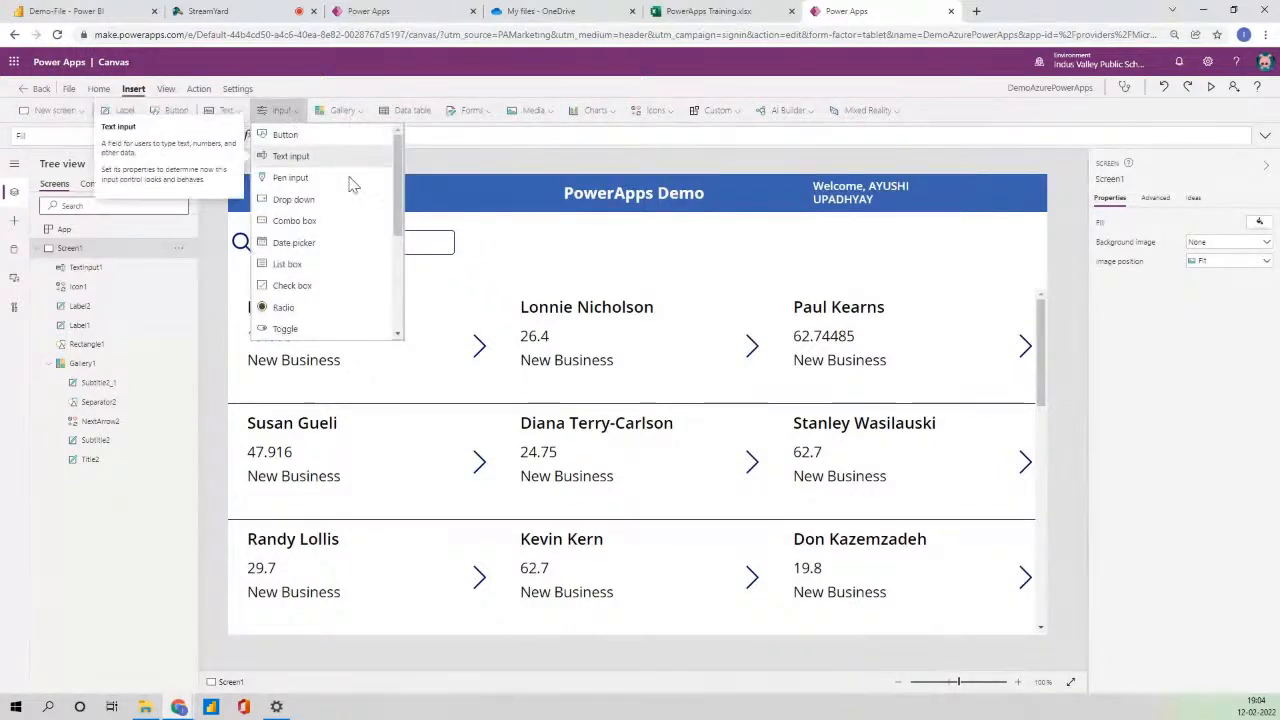
{"action": "left_click", "coordinate": [418, 220]}
{"action": "left_click_drag", "start_coordinate": [293, 205], "coordinate": [891, 231]}
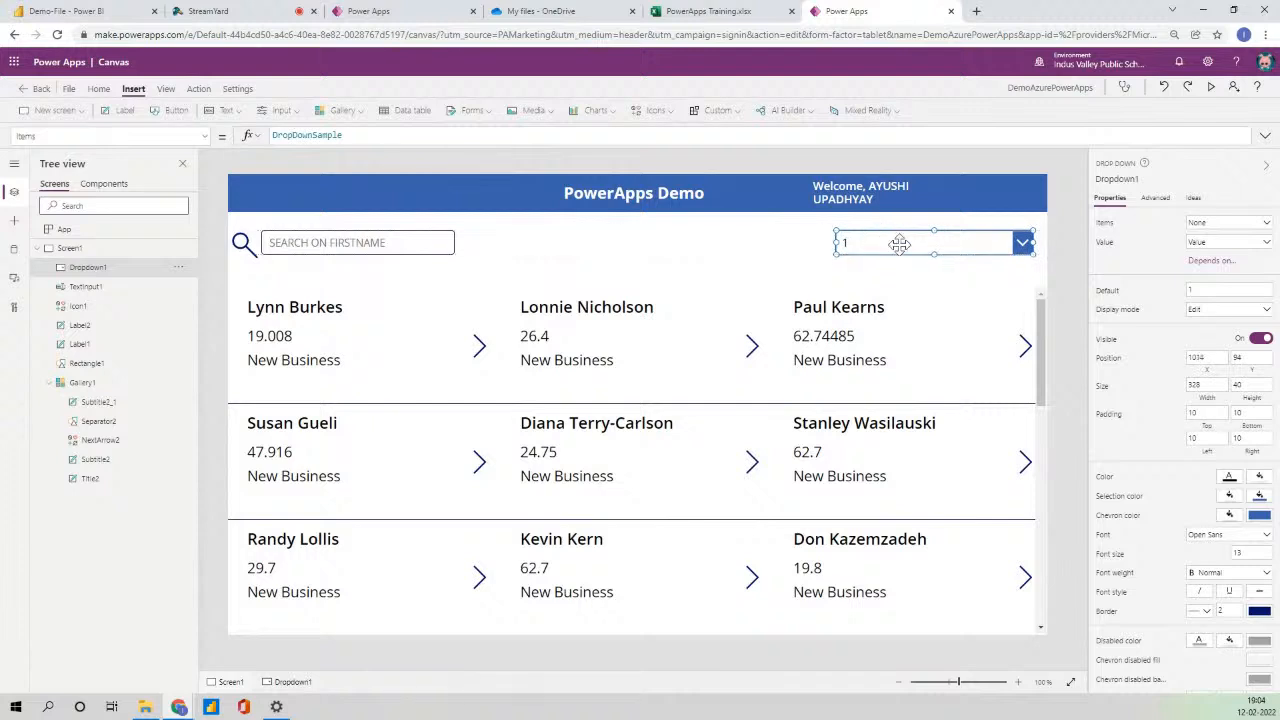
{"action": "left_click_drag", "start_coordinate": [1036, 257], "coordinate": [989, 249]}
- Add a label reading 'Oppertunity Type' just left of the drop-down
{"action": "left_click", "coordinate": [120, 110]}
{"action": "left_click_drag", "start_coordinate": [320, 214], "coordinate": [756, 244]}
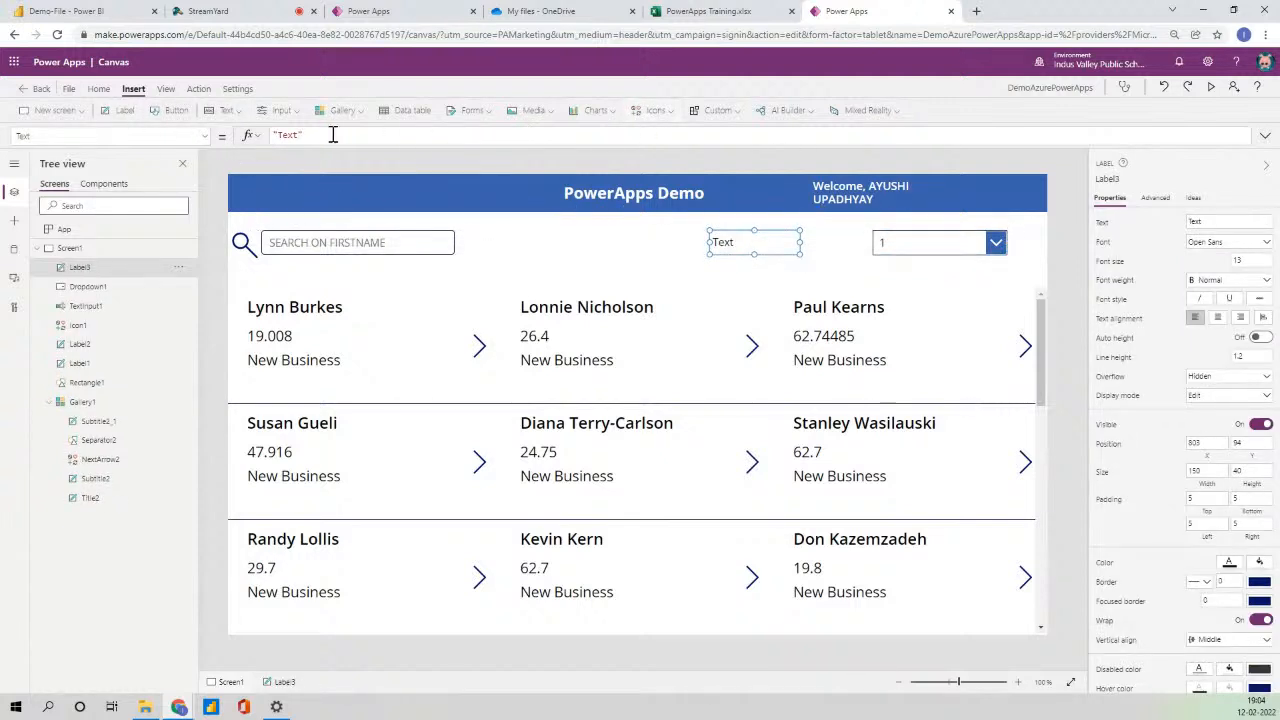
{"action": "left_click", "coordinate": [283, 135]}
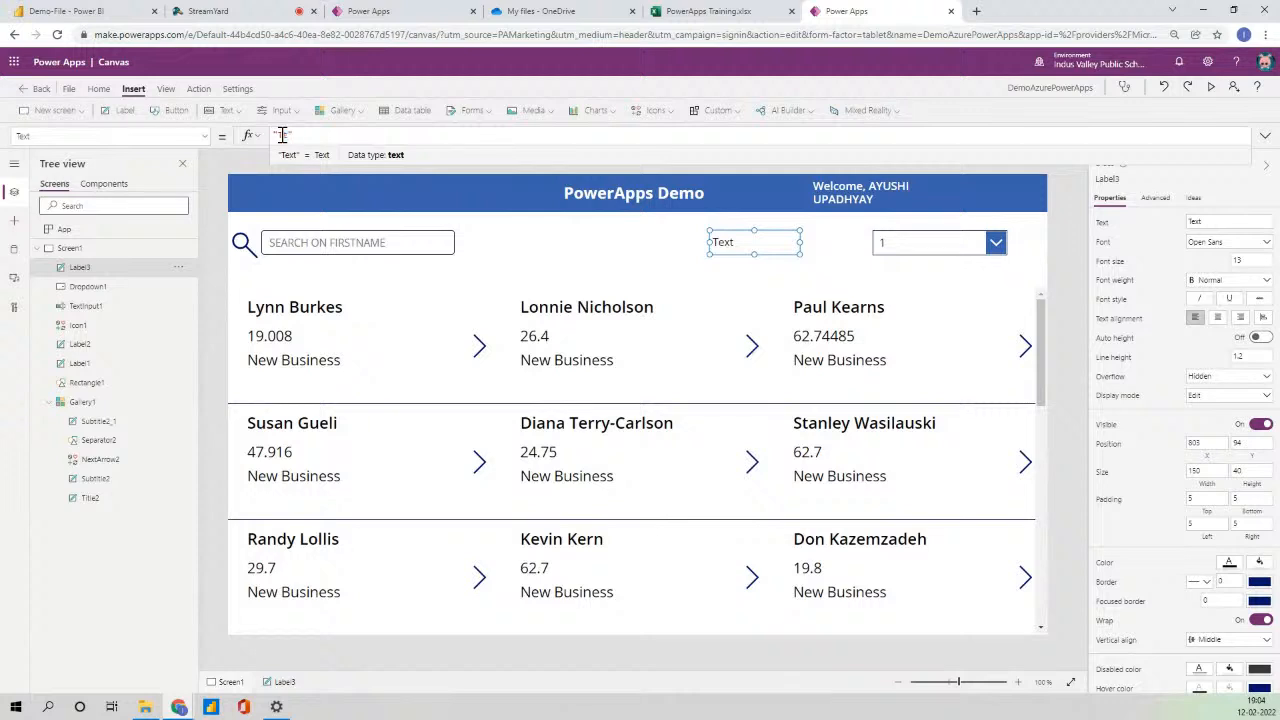
{"action": "key", "text": "Delete"}
{"action": "type", "text": "Oppertunity Type"}
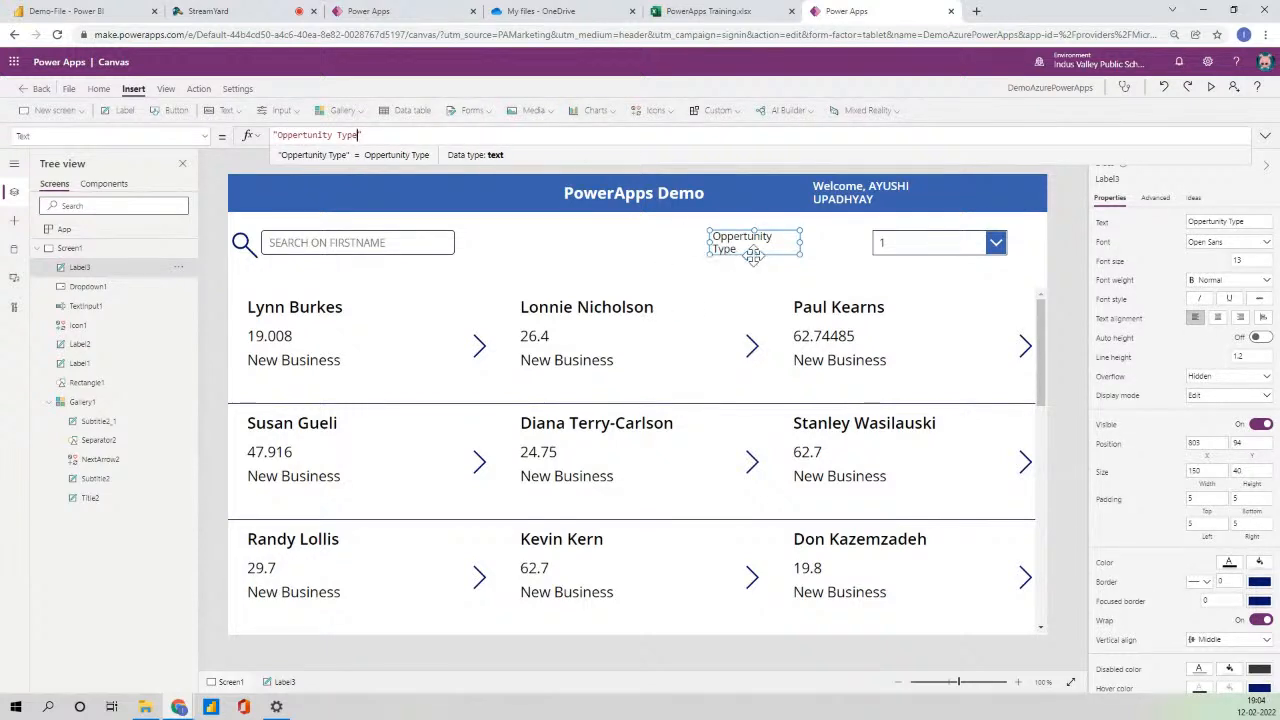
{"action": "left_click_drag", "start_coordinate": [765, 236], "coordinate": [819, 234]}
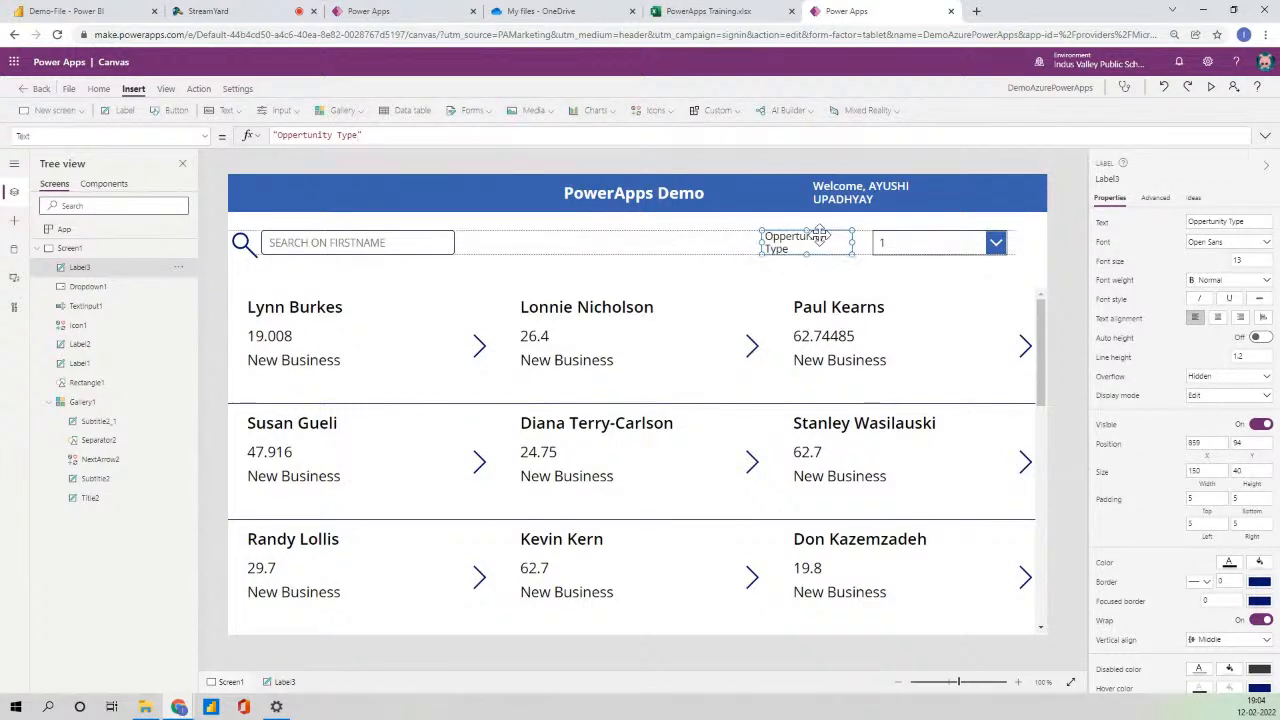
{"action": "left_click", "coordinate": [929, 243]}
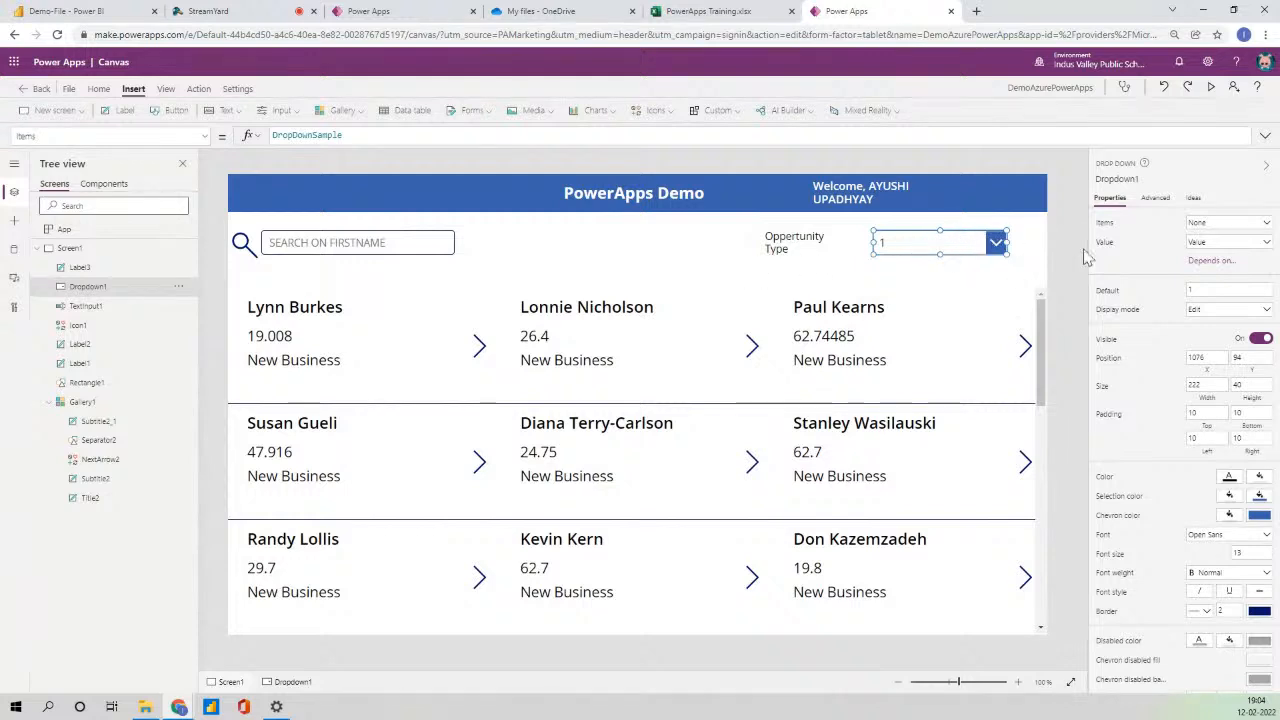
- Set the drop-down's items to PowerApps101 showing the OpportunityType column
{"action": "left_click", "coordinate": [1249, 230]}
{"action": "left_click", "coordinate": [1170, 295]}
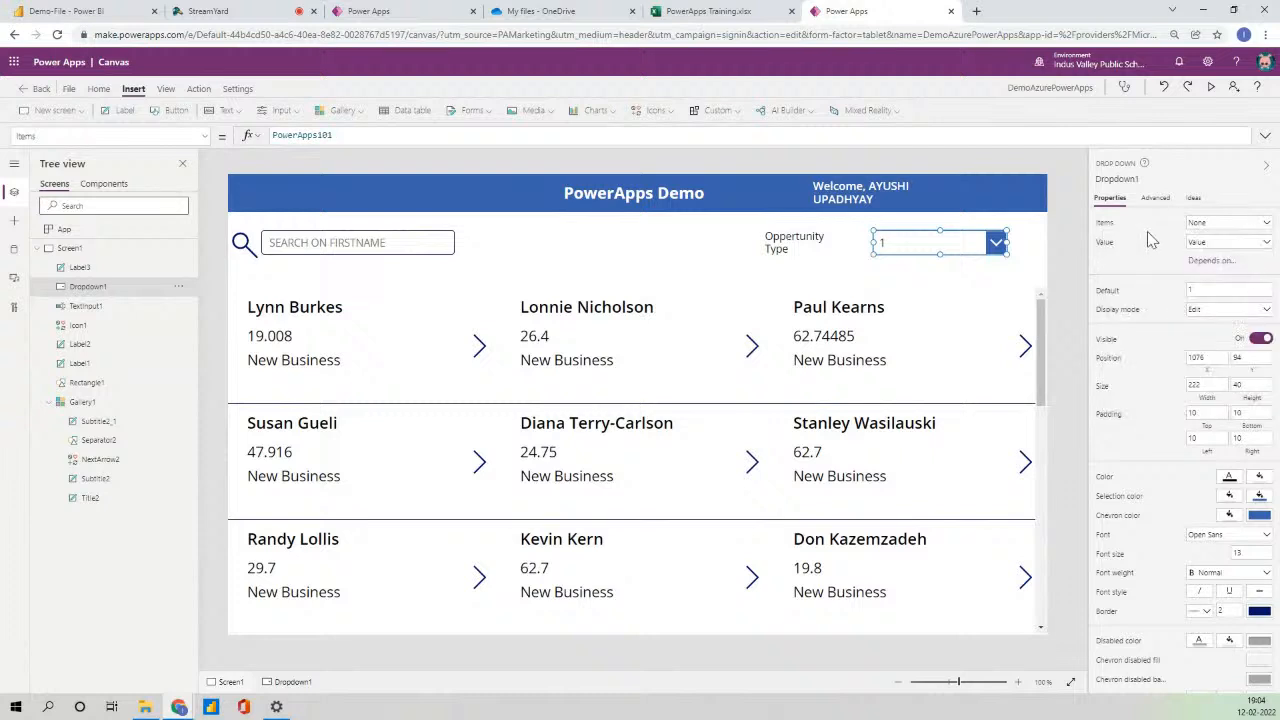
{"action": "left_click", "coordinate": [1233, 243]}
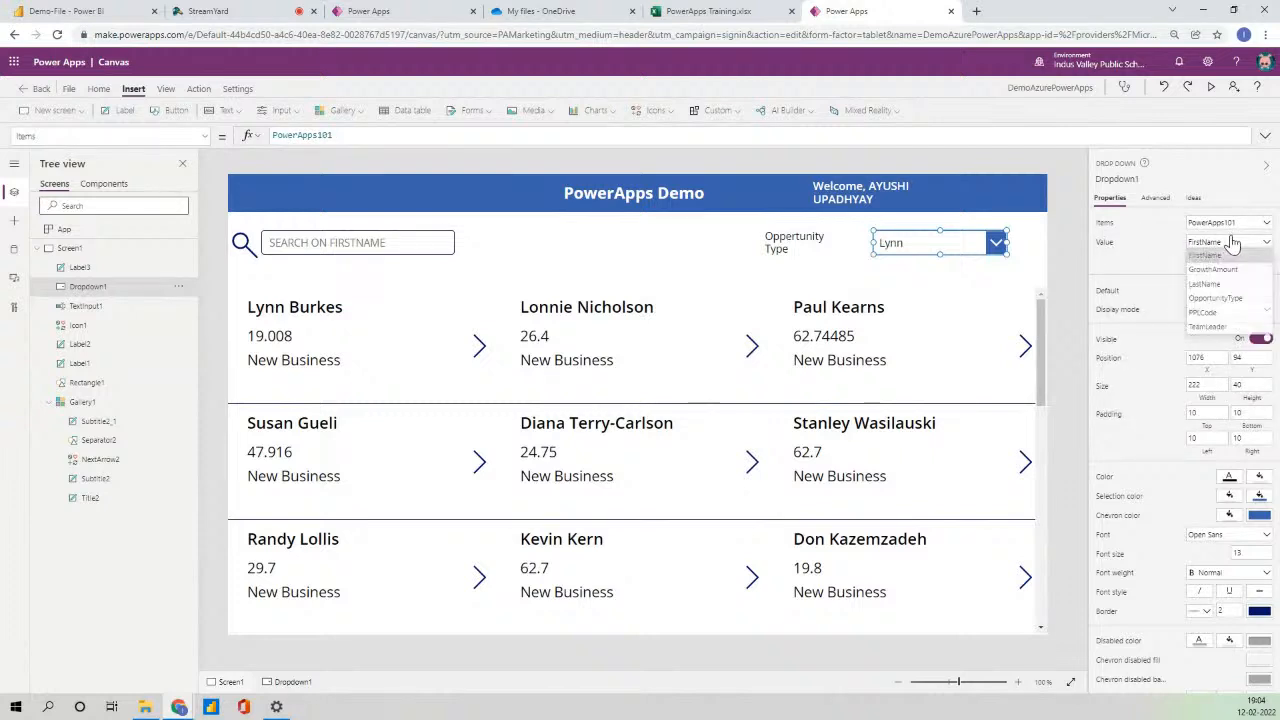
{"action": "left_click", "coordinate": [1238, 313]}
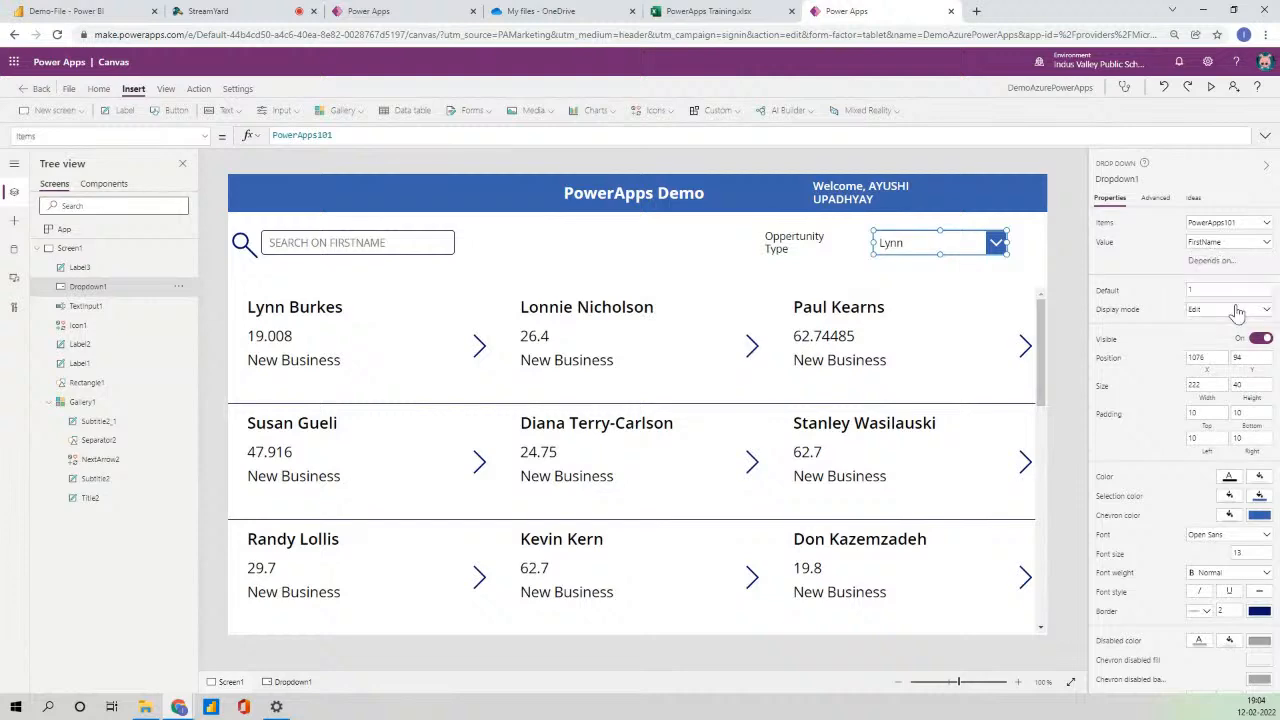
{"action": "left_click", "coordinate": [1063, 246]}
{"action": "left_click", "coordinate": [966, 240]}
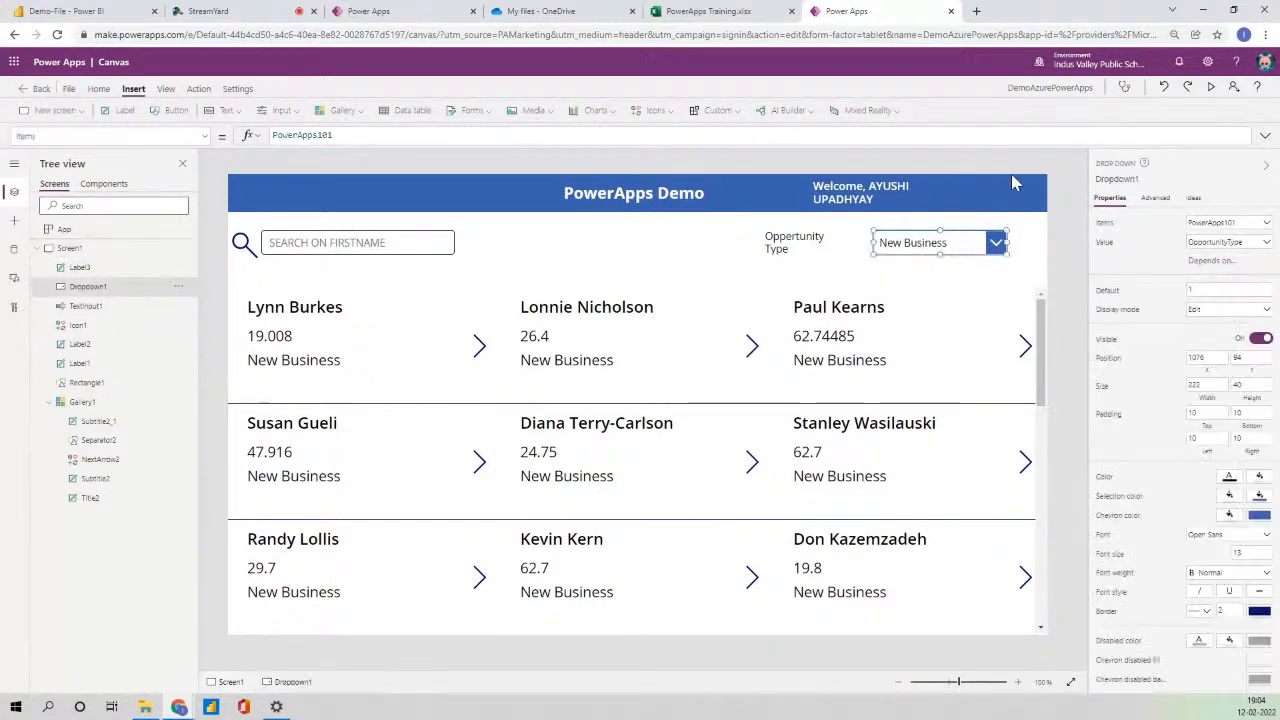
- Preview the app to check the Opportunity Type list entries, then return to editing
{"action": "left_click", "coordinate": [1211, 89]}
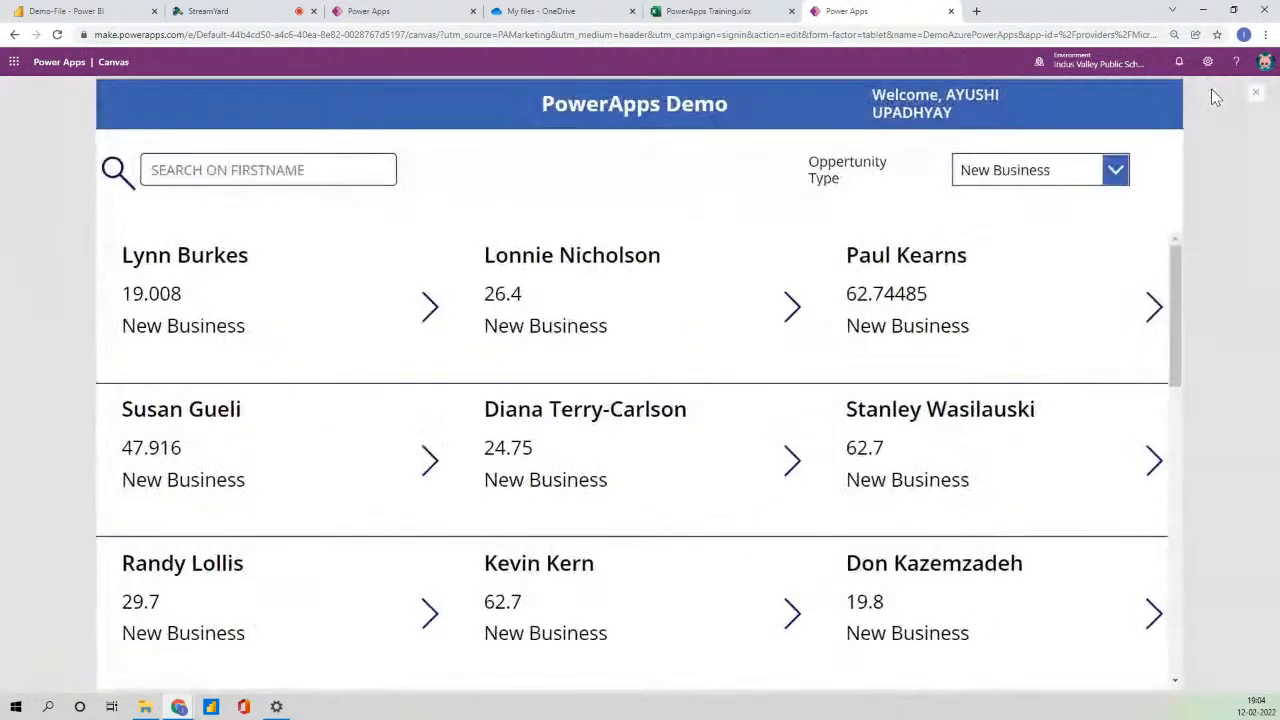
{"action": "left_click", "coordinate": [1114, 170]}
{"action": "scroll", "coordinate": [1063, 294], "scroll_direction": "down", "scroll_amount": 2}
{"action": "scroll", "coordinate": [1063, 320], "scroll_direction": "up", "scroll_amount": 2}
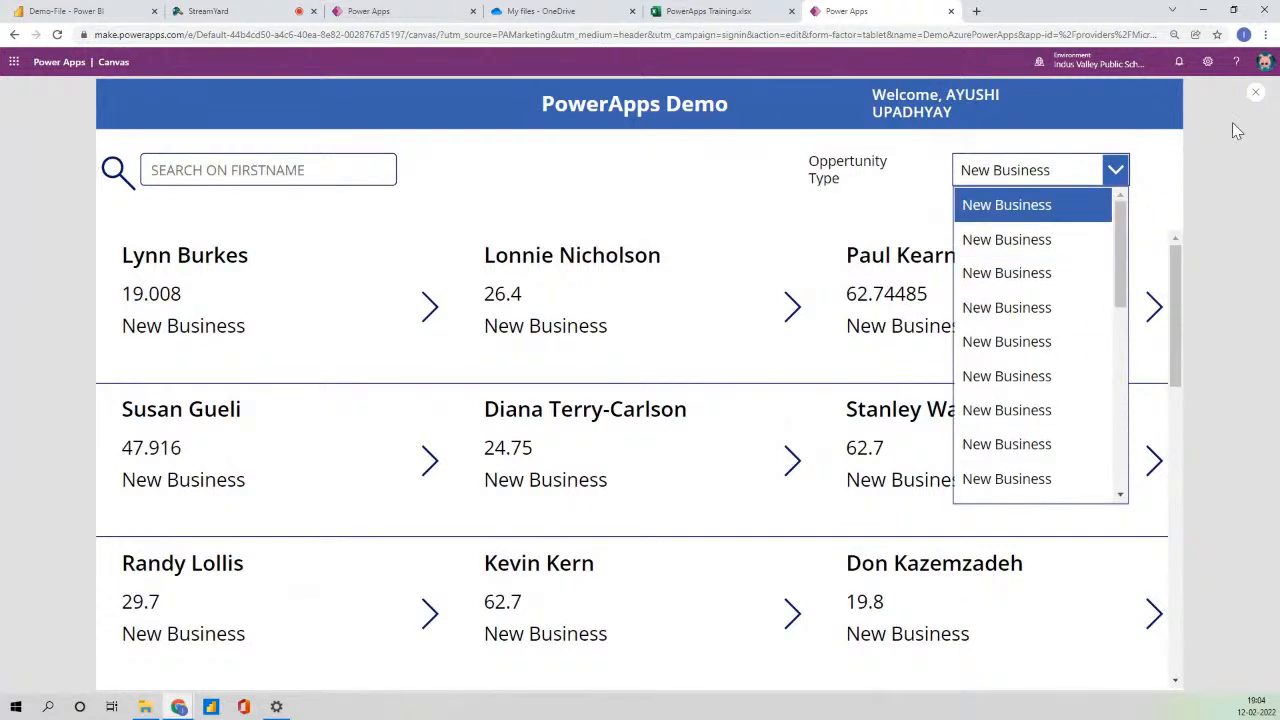
{"action": "left_click", "coordinate": [1256, 100]}
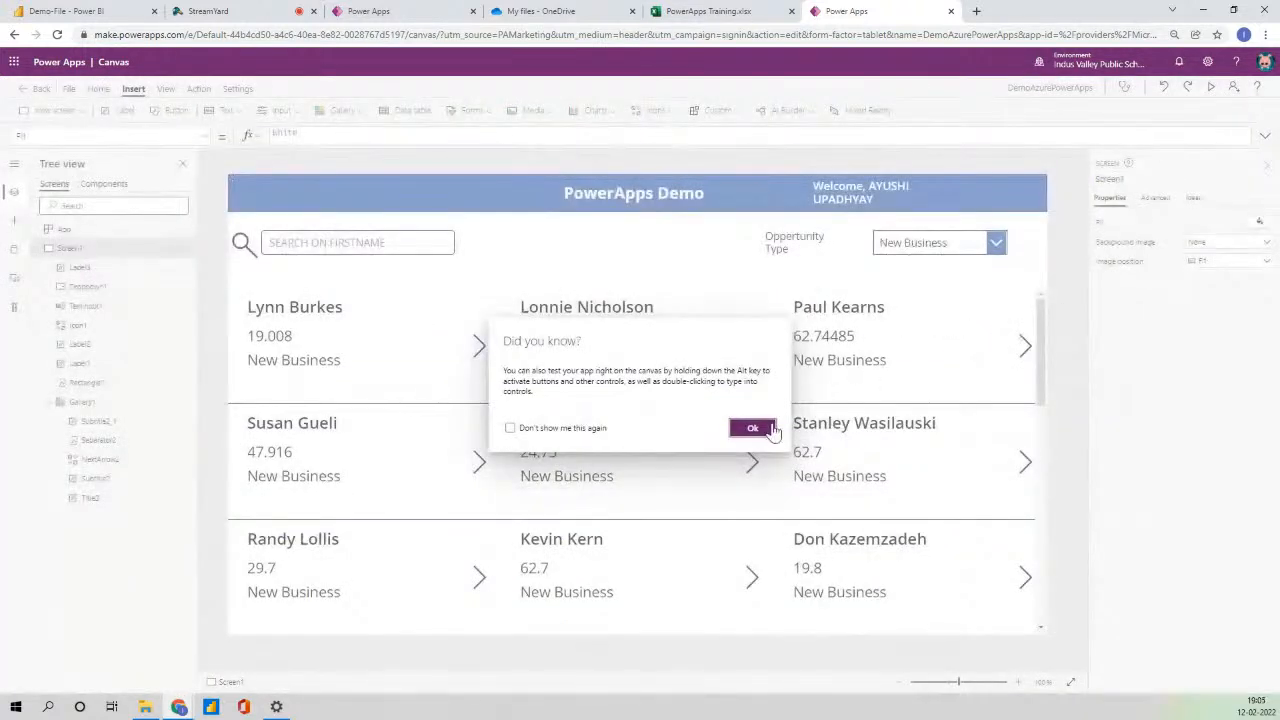
{"action": "left_click", "coordinate": [766, 428]}
{"action": "left_click", "coordinate": [929, 243]}
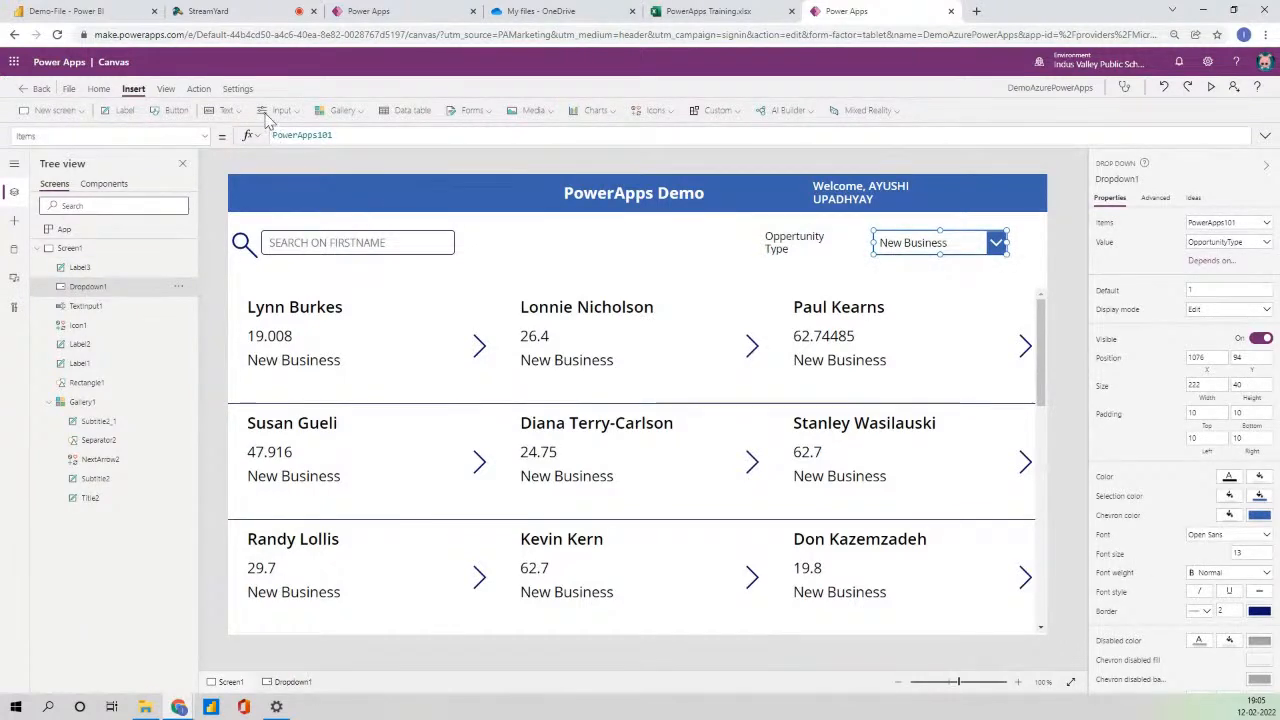
- Set the drop-down Items to Distinct(PowerApps101,OpportunityType)
{"action": "left_click", "coordinate": [351, 135]}
{"action": "type", "text": "Dis"}
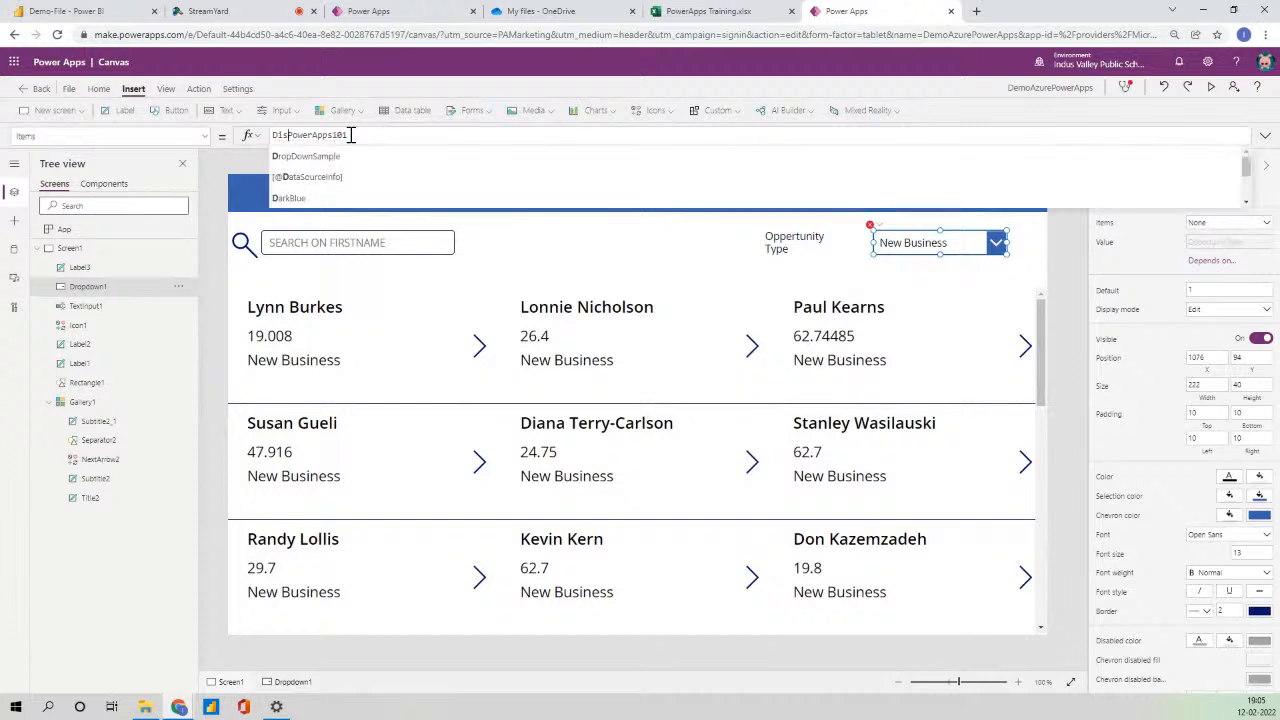
{"action": "type", "text": "tinct"}
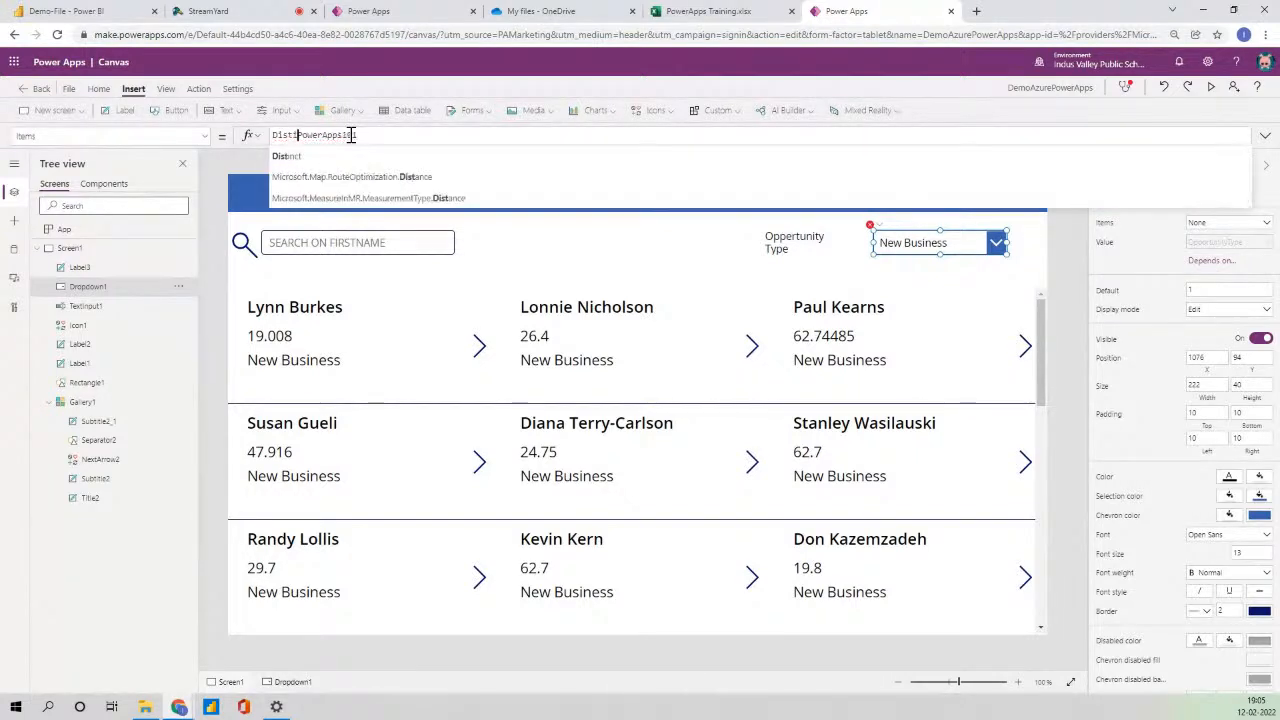
{"action": "type", "text": "(PowerApps101"}
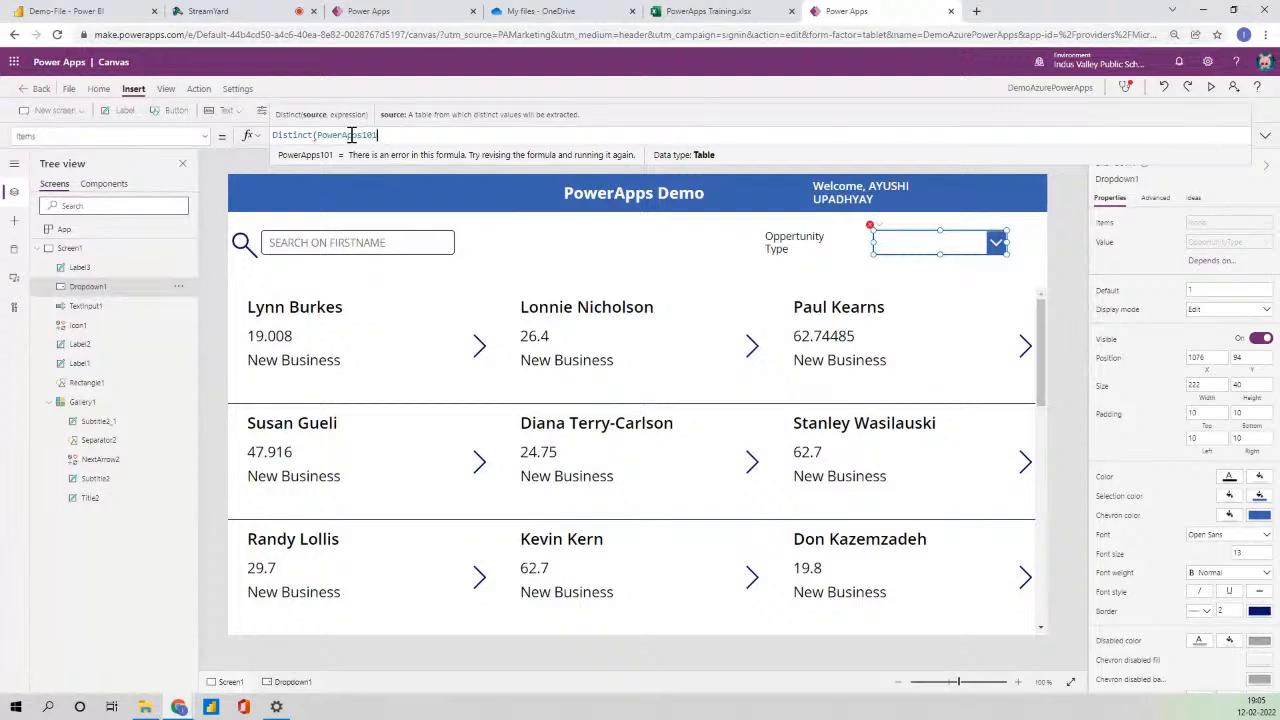
{"action": "type", "text": ",opp"}
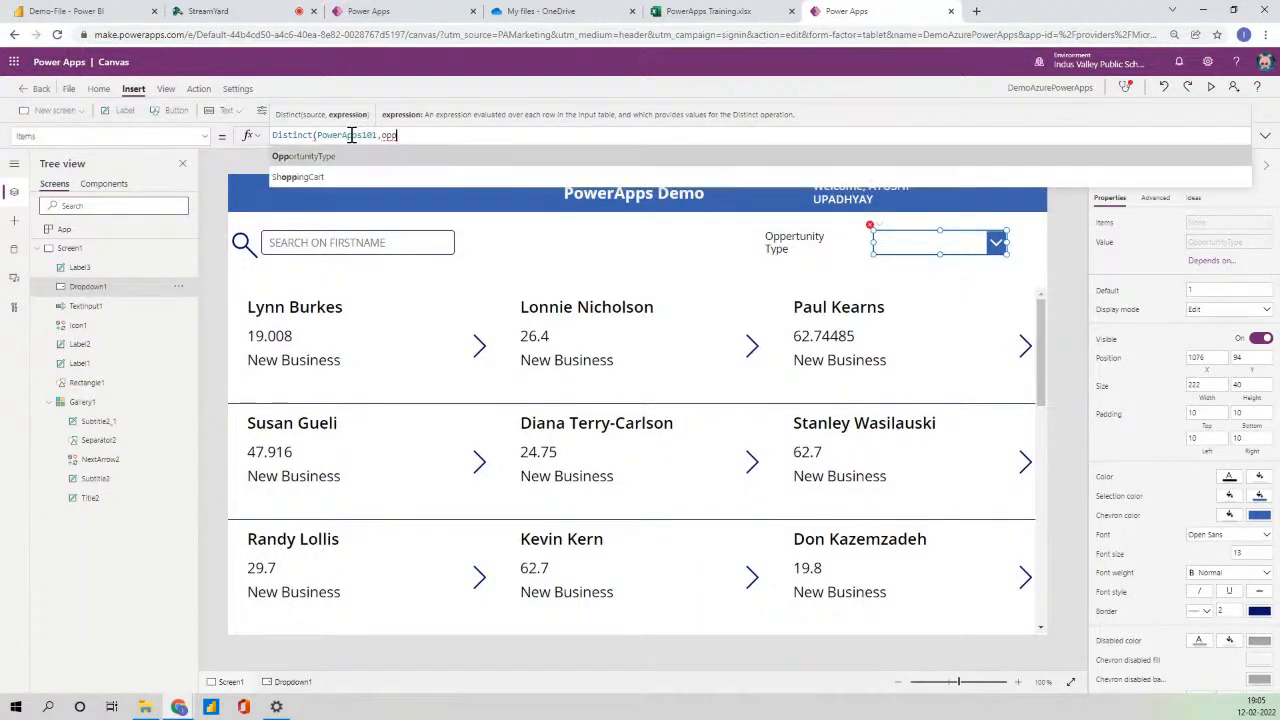
{"action": "key", "text": "Tab"}
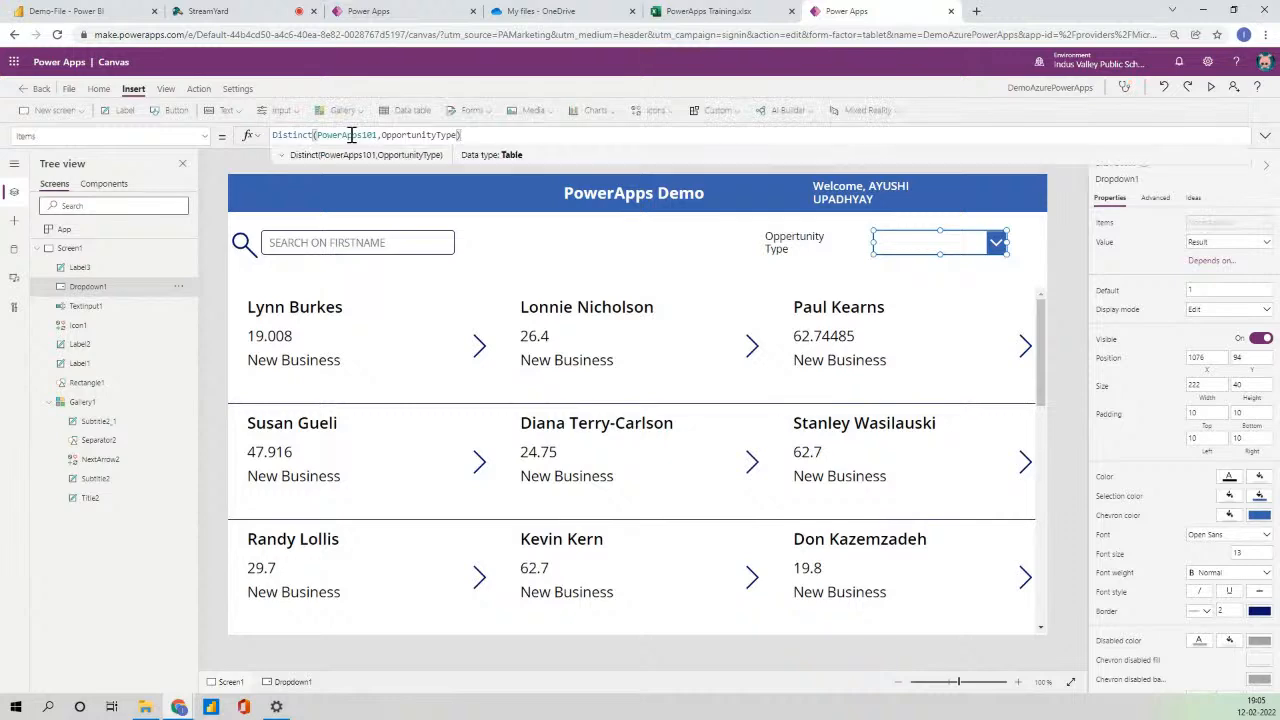
{"action": "left_click", "coordinate": [946, 269]}
{"action": "left_click", "coordinate": [946, 246]}
- Preview to confirm the list shows only New Business and Prospect, then return to editing
{"action": "left_click", "coordinate": [1210, 88]}
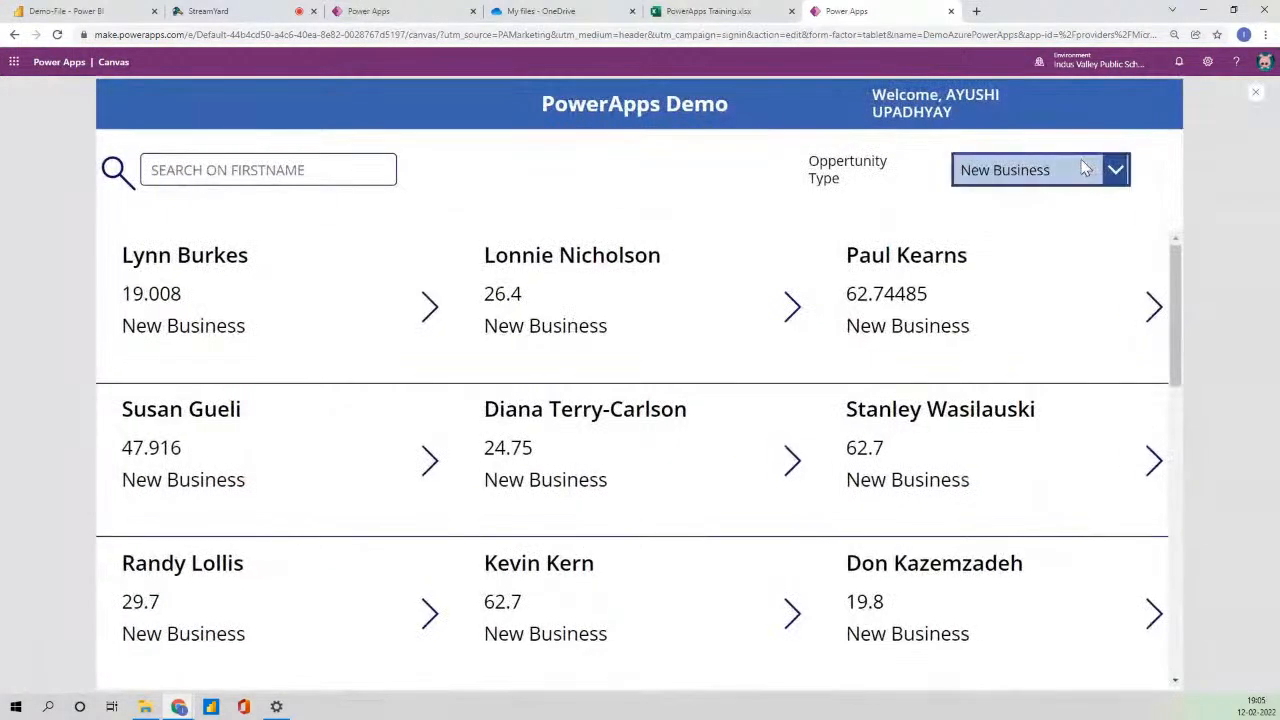
{"action": "left_click", "coordinate": [1030, 170]}
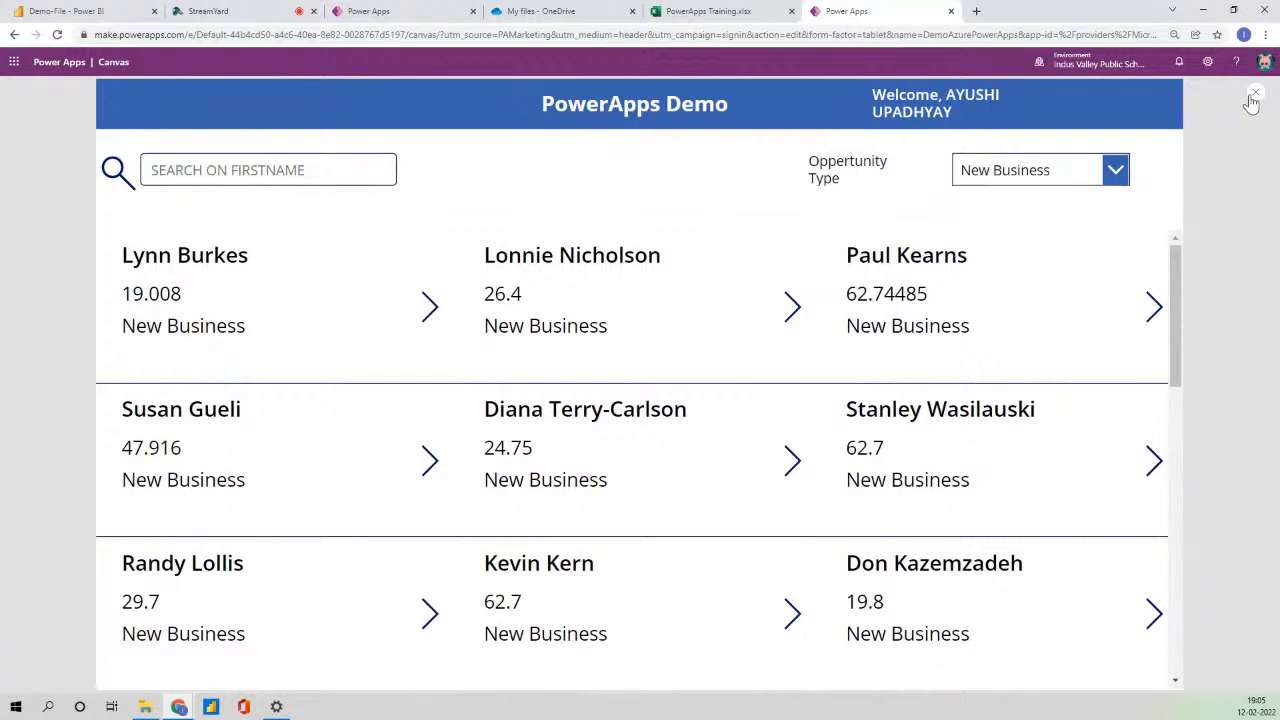
{"action": "left_click", "coordinate": [1251, 99]}
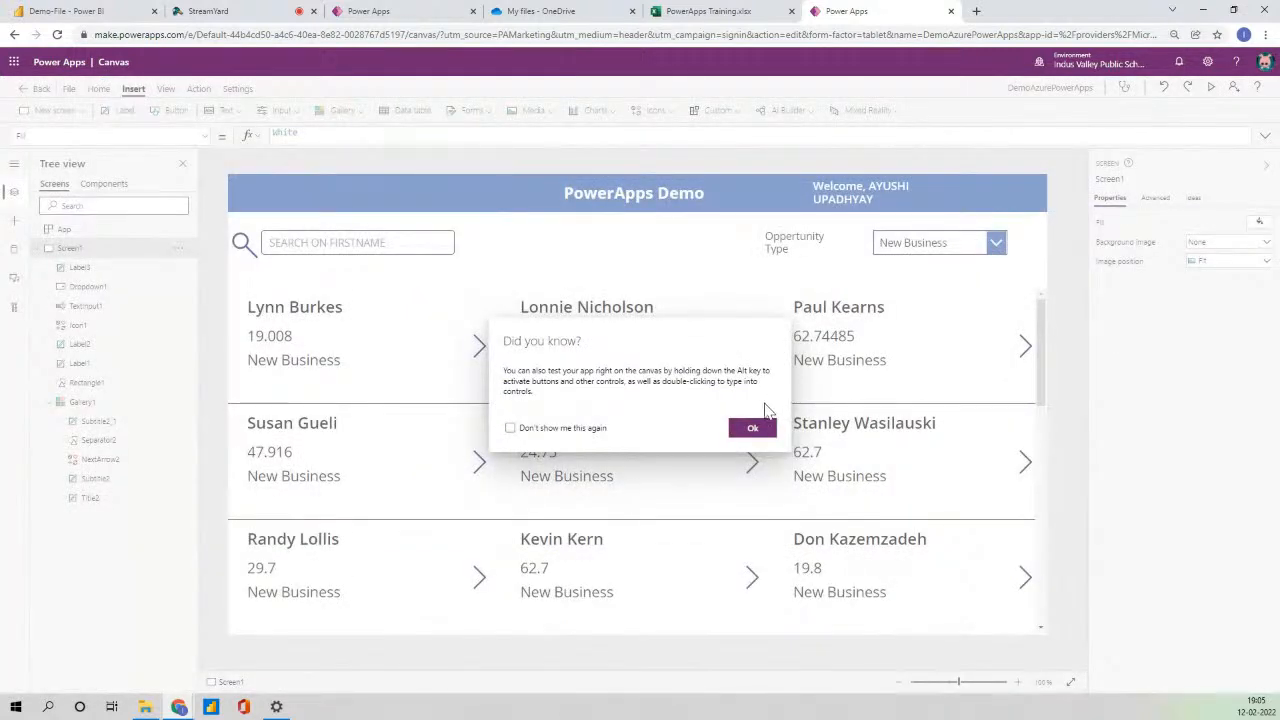
{"action": "left_click", "coordinate": [756, 432]}
{"action": "left_click", "coordinate": [946, 248]}
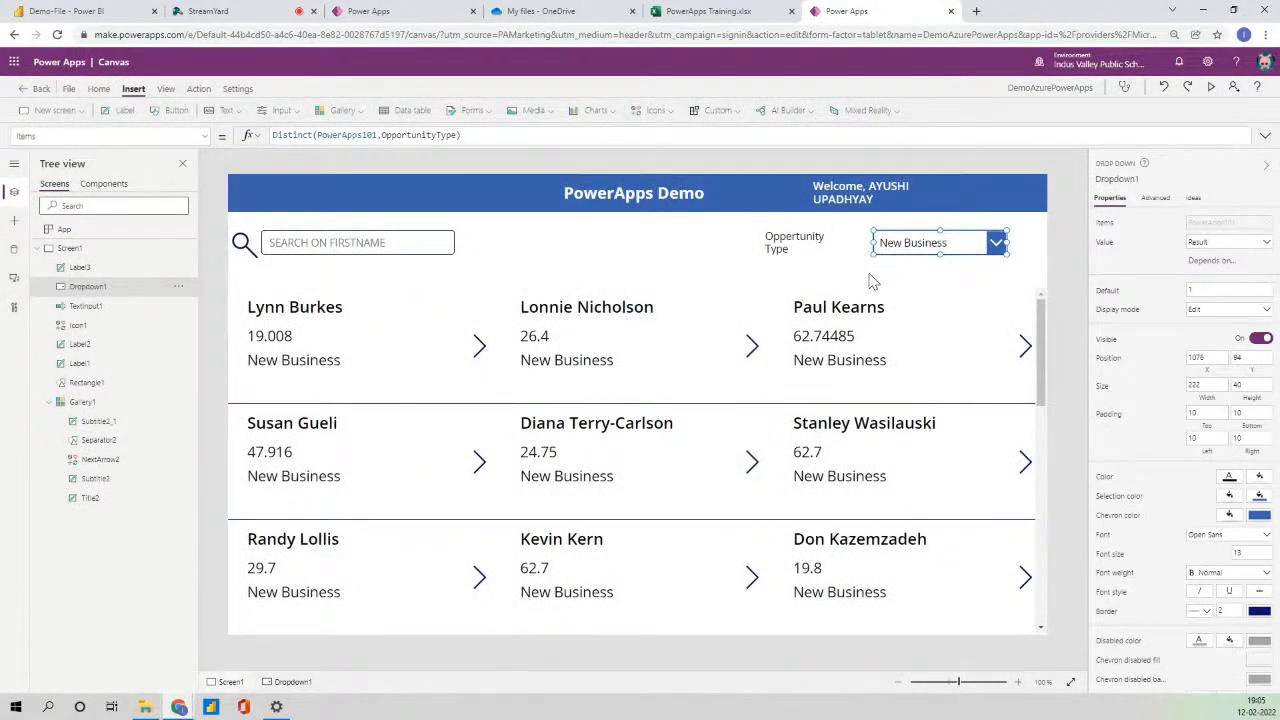
- Add an OpportunityType condition to the gallery's Items filter formula
{"action": "left_click", "coordinate": [648, 450]}
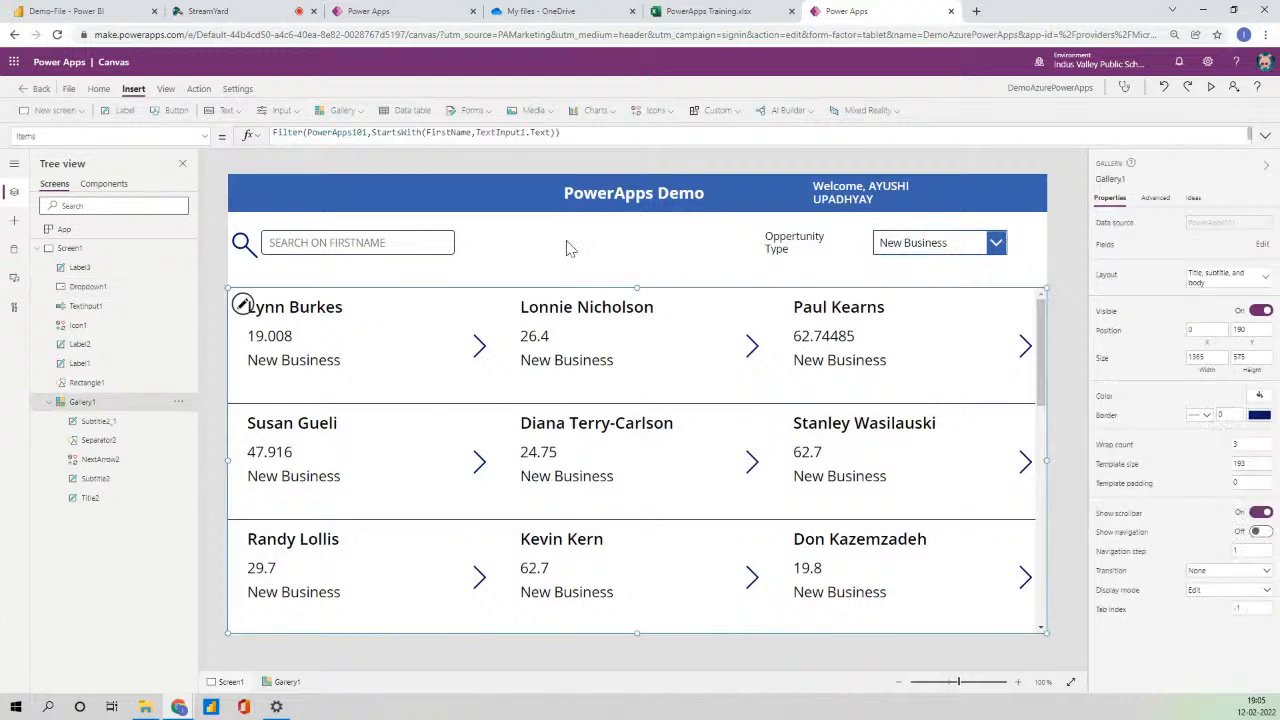
{"action": "left_click", "coordinate": [550, 133]}
{"action": "type", "text": "&&"}
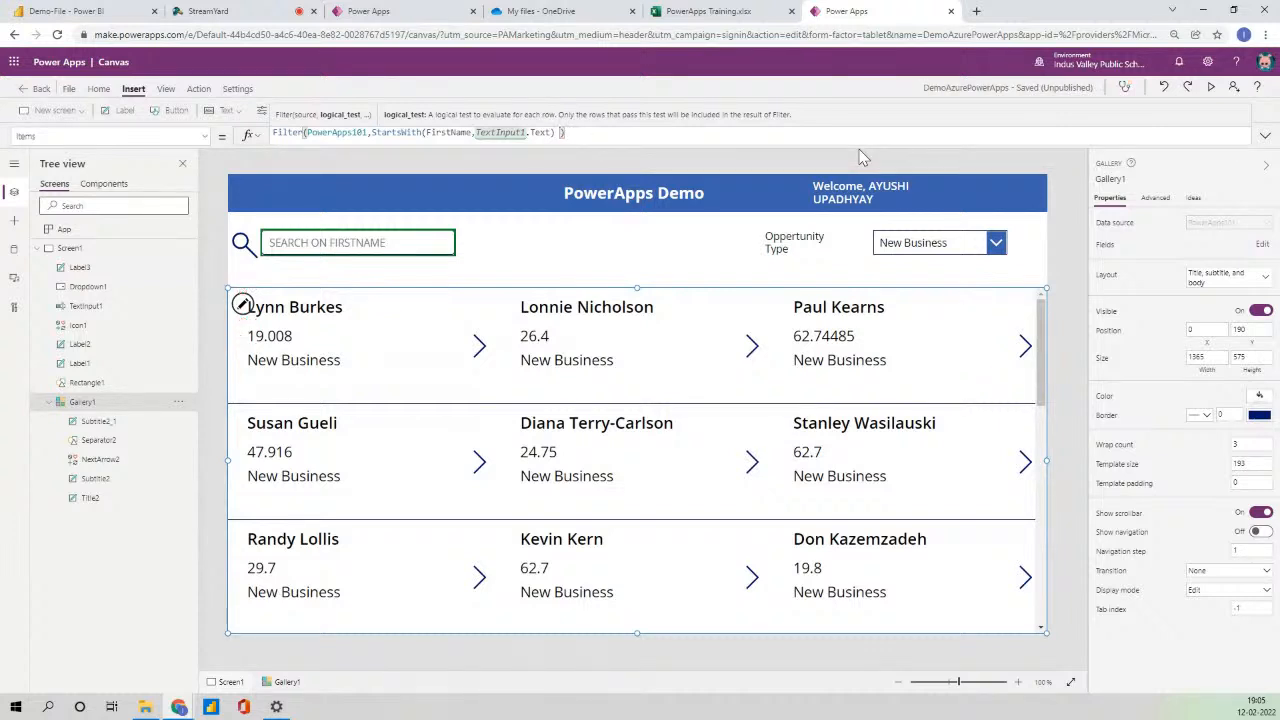
{"action": "type", "text": ","}
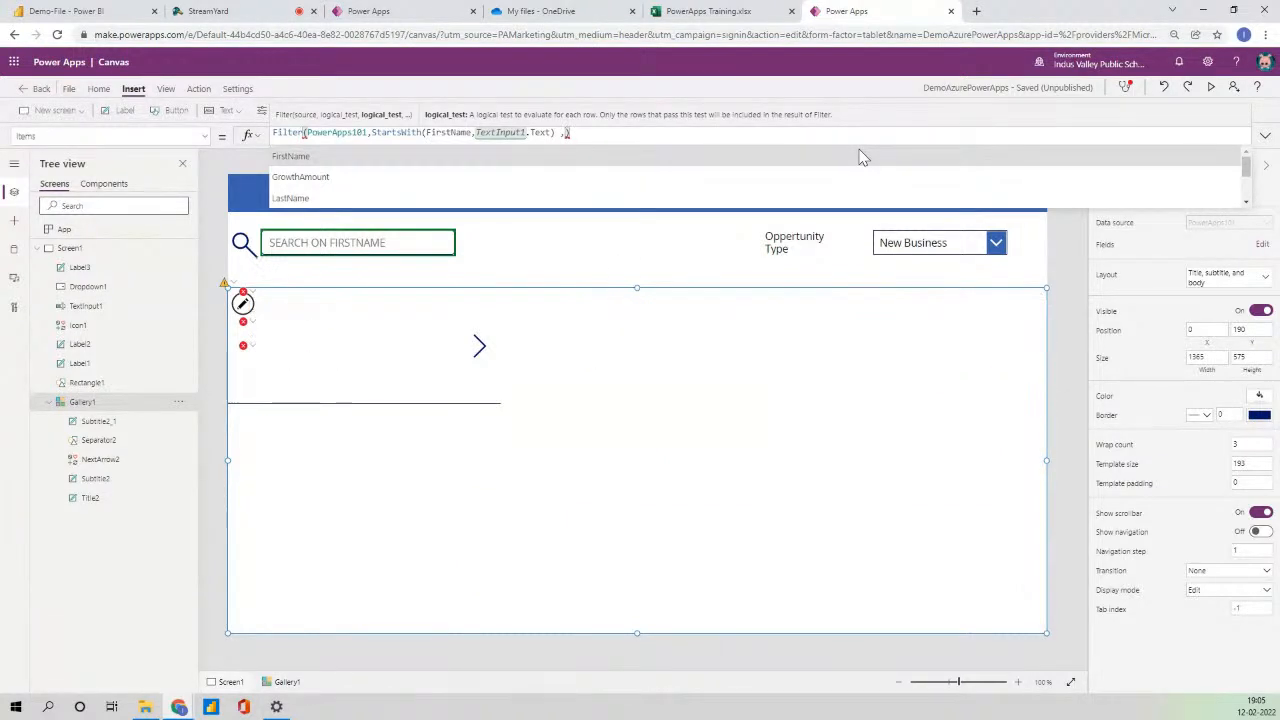
{"action": "key", "text": "Down"}
{"action": "key", "text": "Down"}
{"action": "key", "text": "Down"}
{"action": "key", "text": "Down"}
{"action": "key", "text": "Up"}
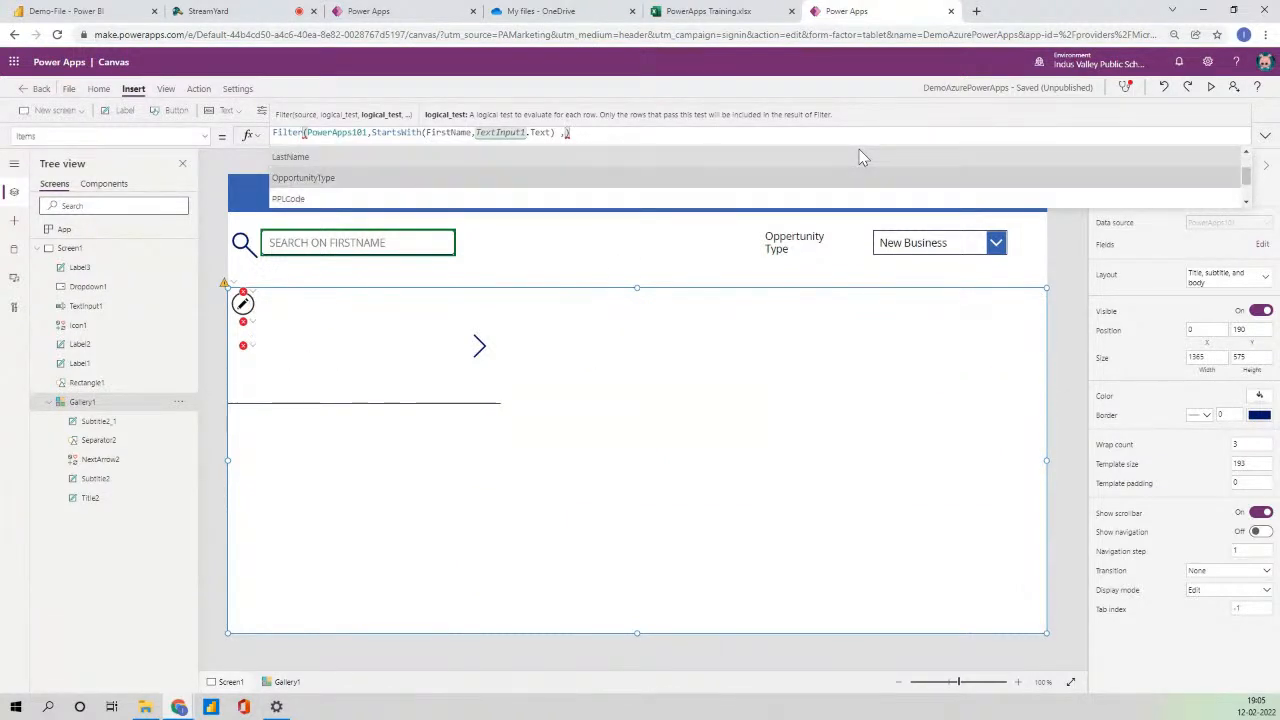
{"action": "key", "text": "Tab"}
- Complete the condition as OpportunityType=Dropdown1.Selected.Result and commit the formula
{"action": "type", "text": "="}
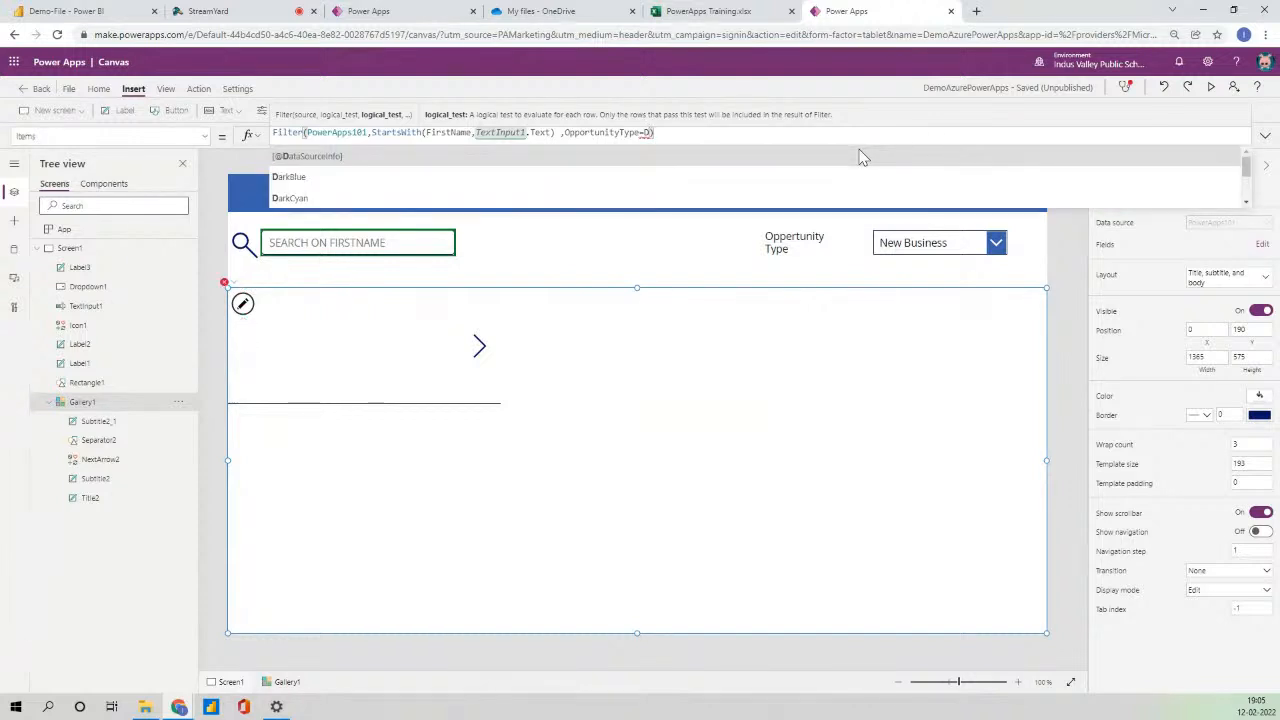
{"action": "type", "text": "Dro"}
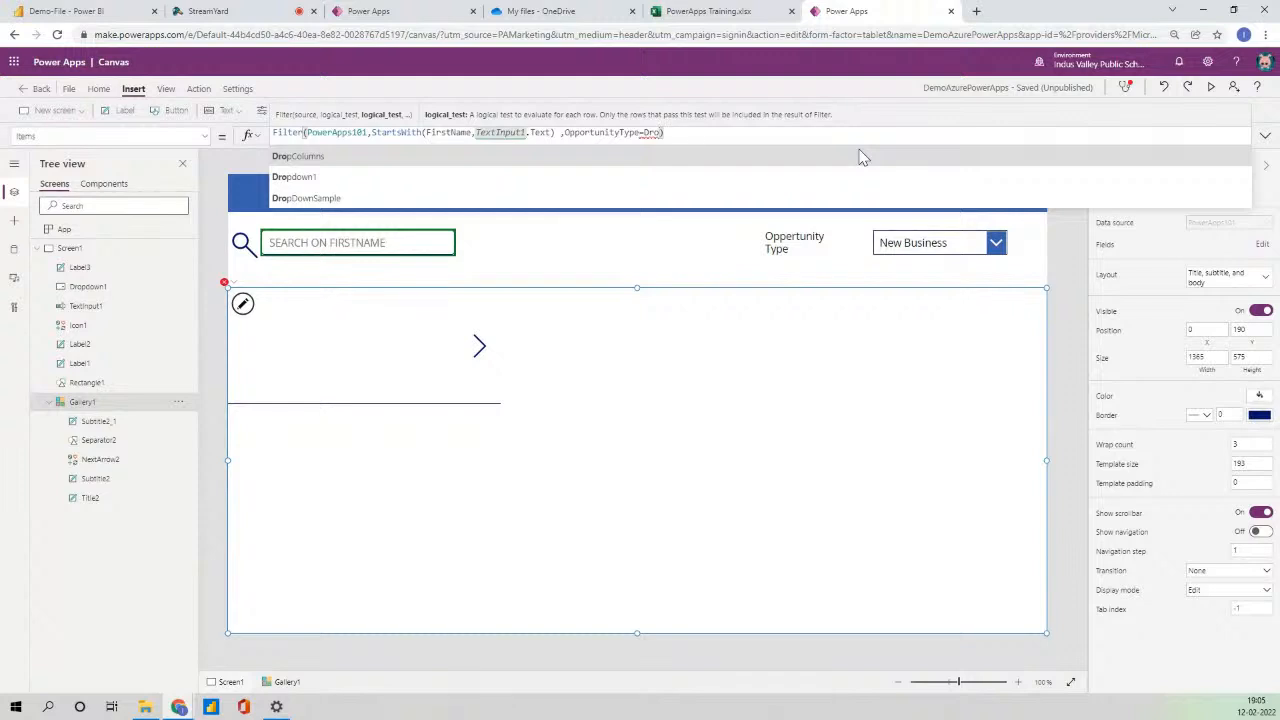
{"action": "left_click", "coordinate": [863, 157]}
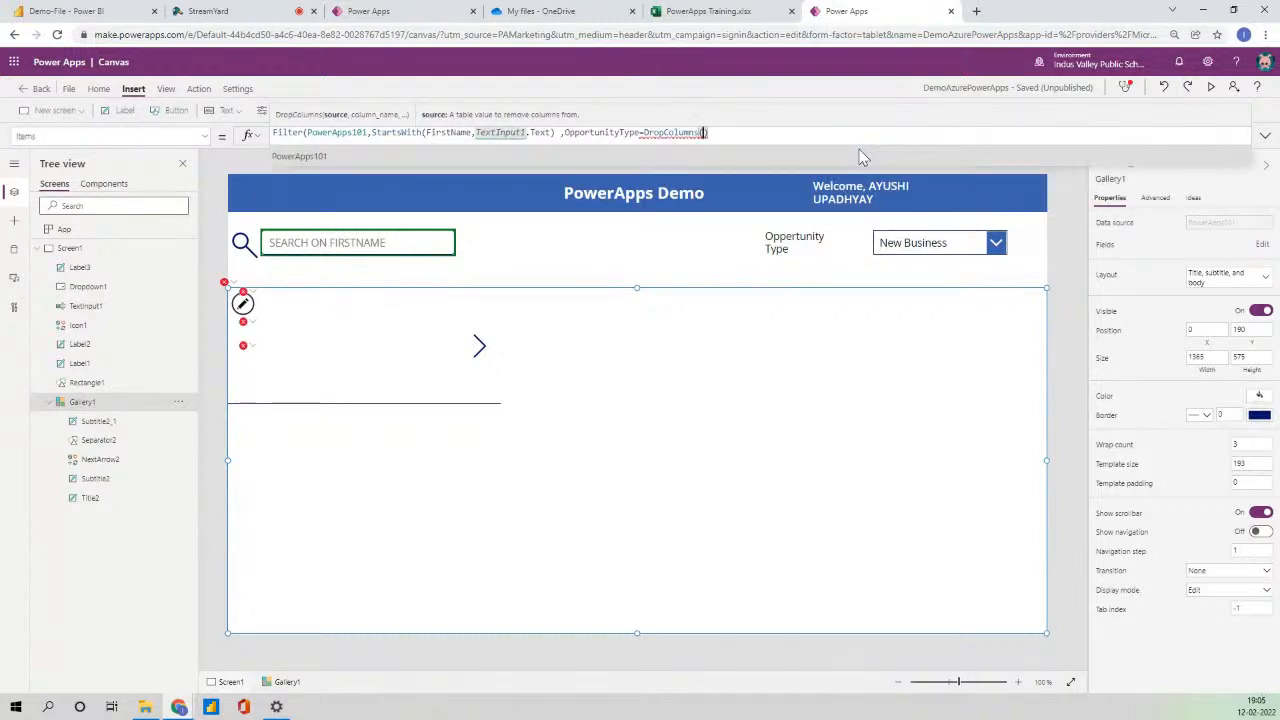
{"action": "key", "text": "BackSpace"}
{"action": "key", "text": "BackSpace"}
{"action": "key", "text": "BackSpace"}
{"action": "key", "text": "BackSpace"}
{"action": "key", "text": "BackSpace"}
{"action": "key", "text": "BackSpace"}
{"action": "key", "text": "BackSpace"}
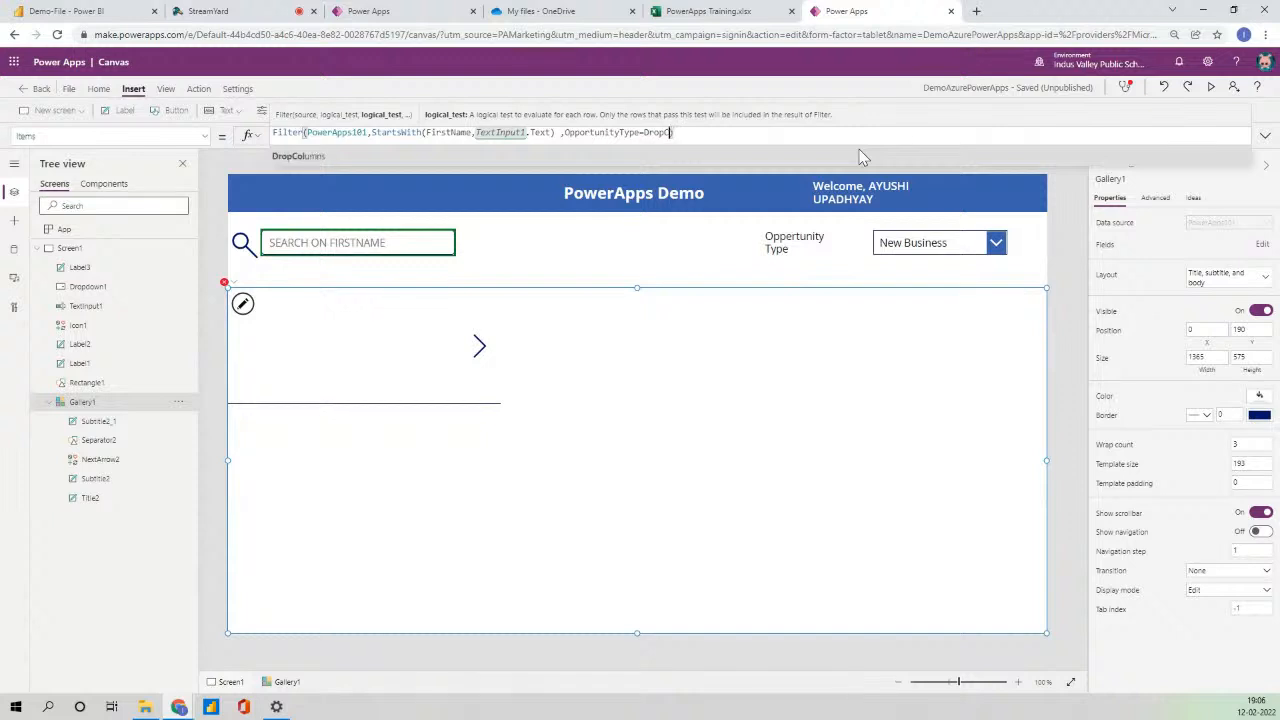
{"action": "key", "text": "BackSpace"}
{"action": "key", "text": "Down"}
{"action": "key", "text": "Tab"}
{"action": "type", "text": "."}
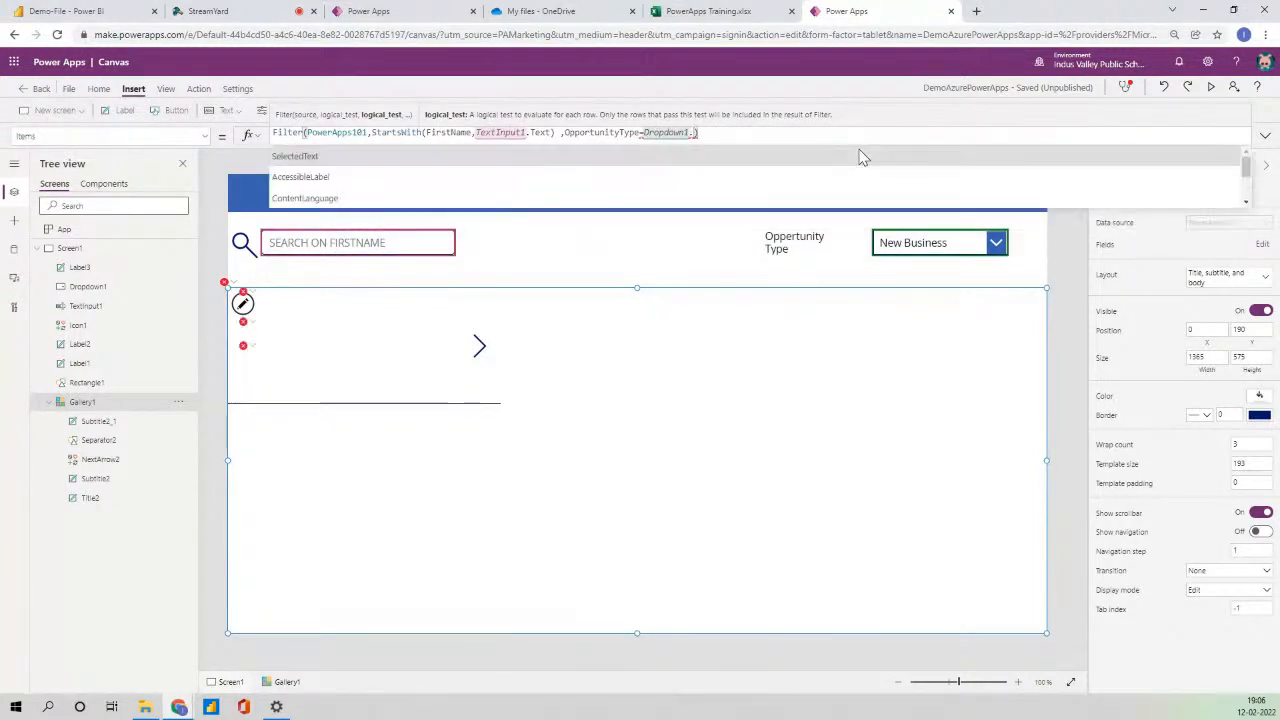
{"action": "type", "text": "S"}
{"action": "key", "text": "Down"}
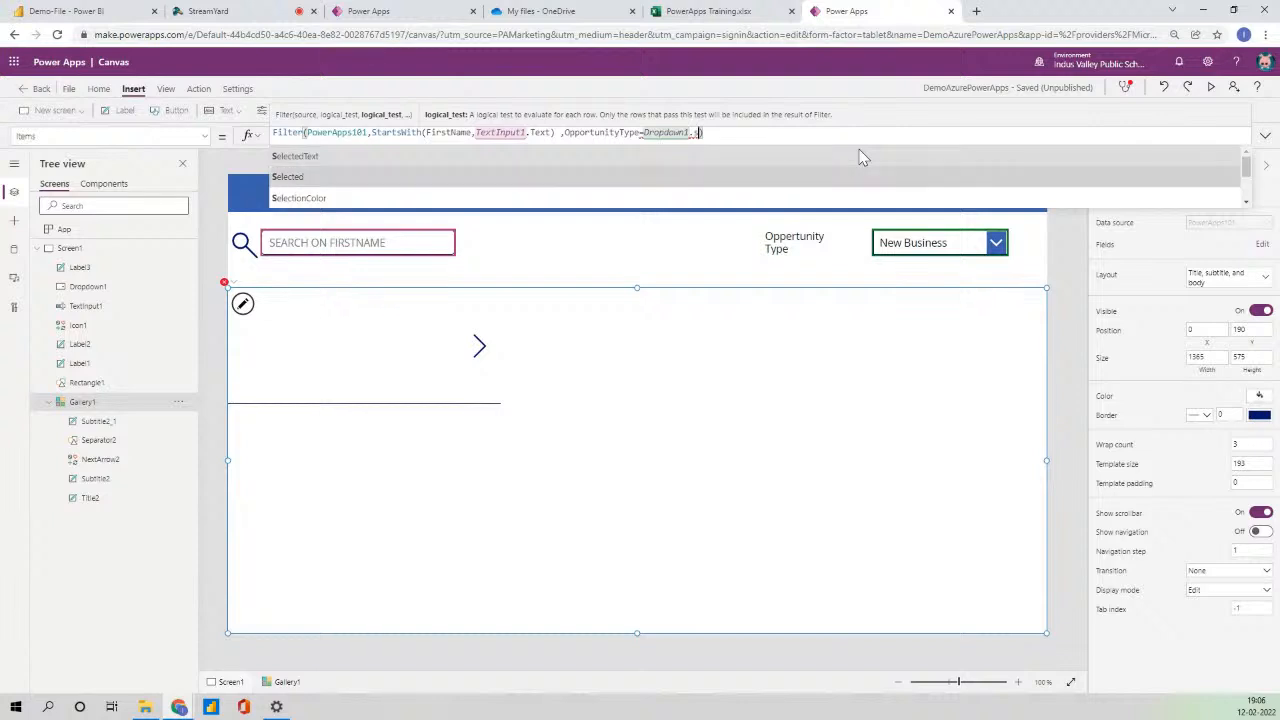
{"action": "key", "text": "Tab"}
{"action": "type", "text": "."}
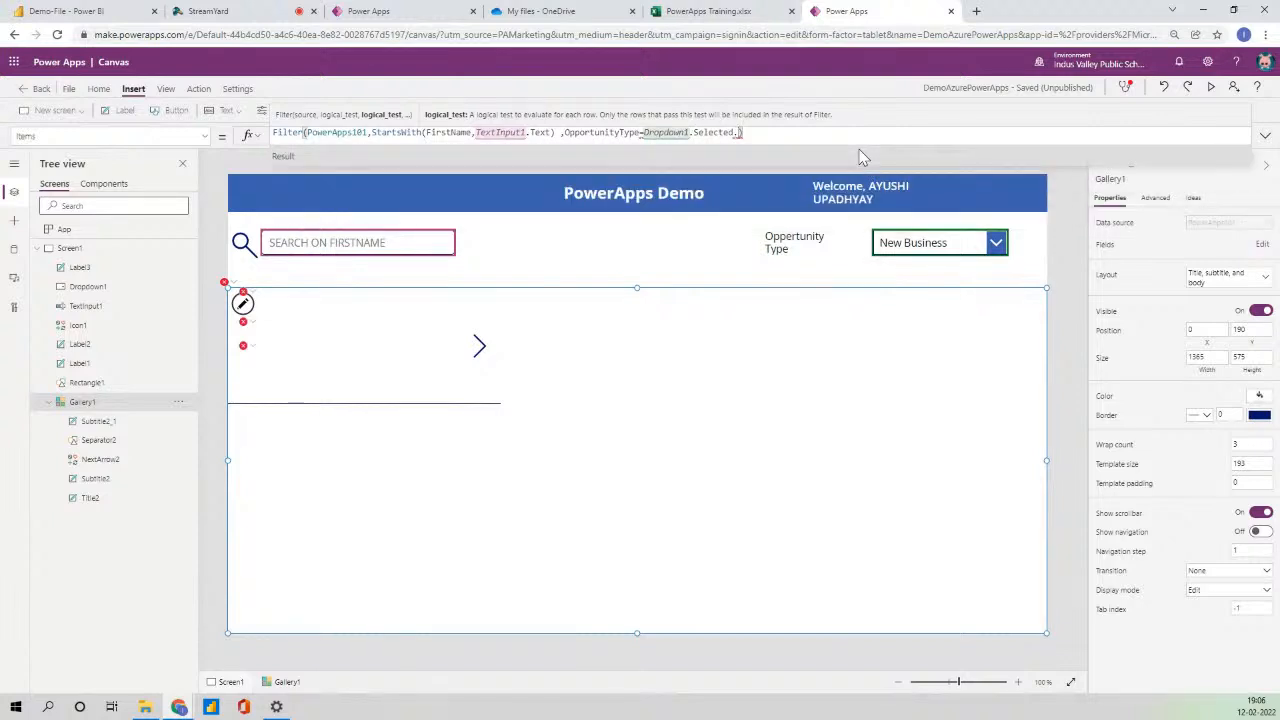
{"action": "key", "text": "Tab"}
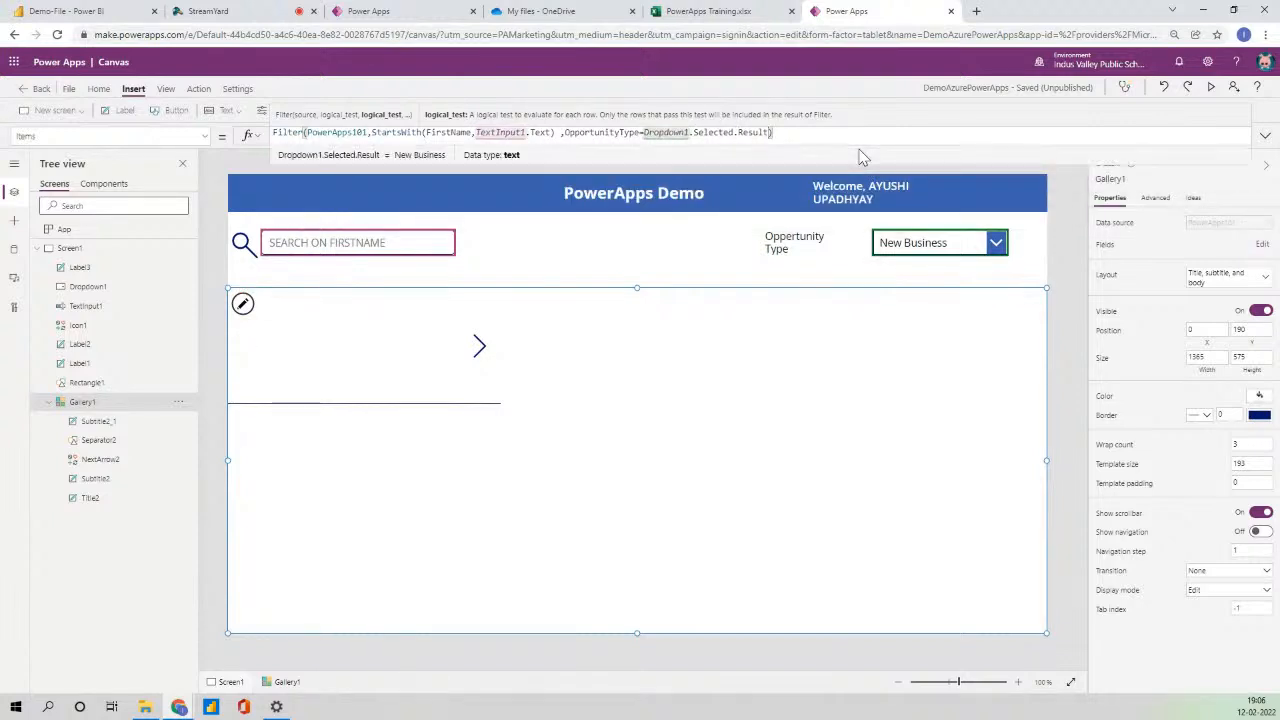
{"action": "key", "text": "Right"}
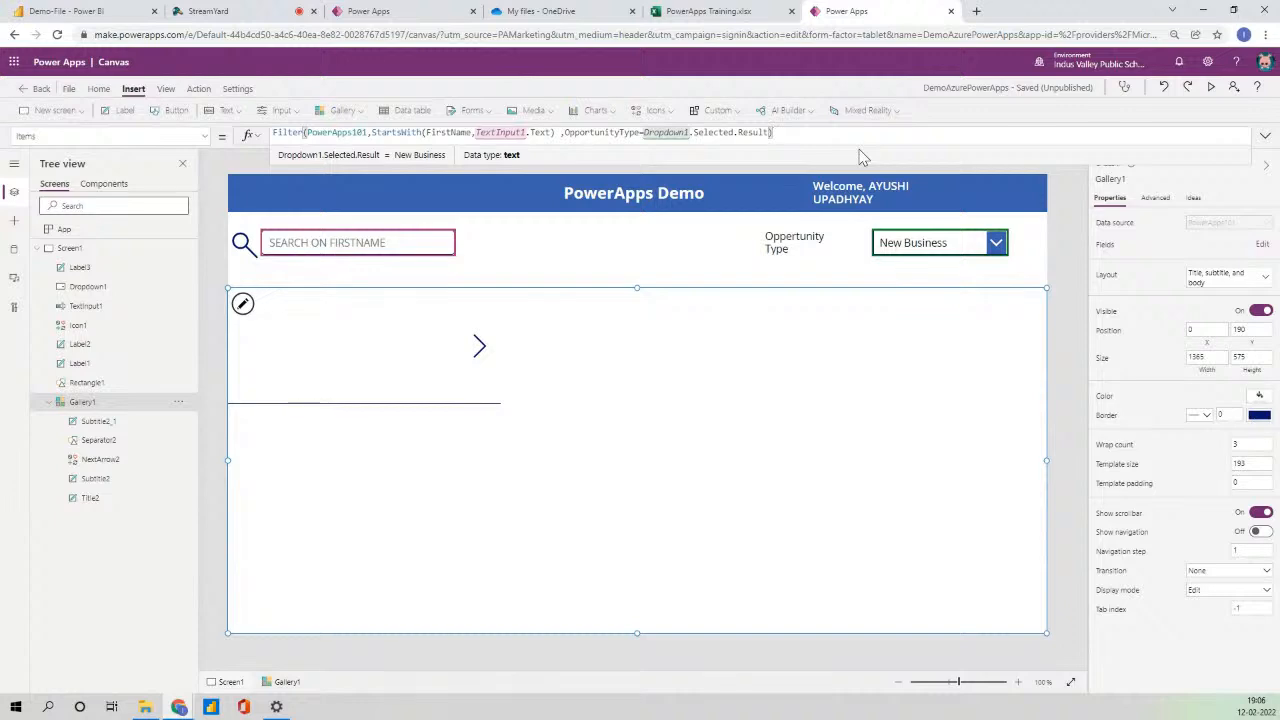
{"action": "left_click", "coordinate": [992, 255]}
- Preview the app and switch the drop-down to Prospect, then back to New Business
{"action": "left_click", "coordinate": [1210, 87]}
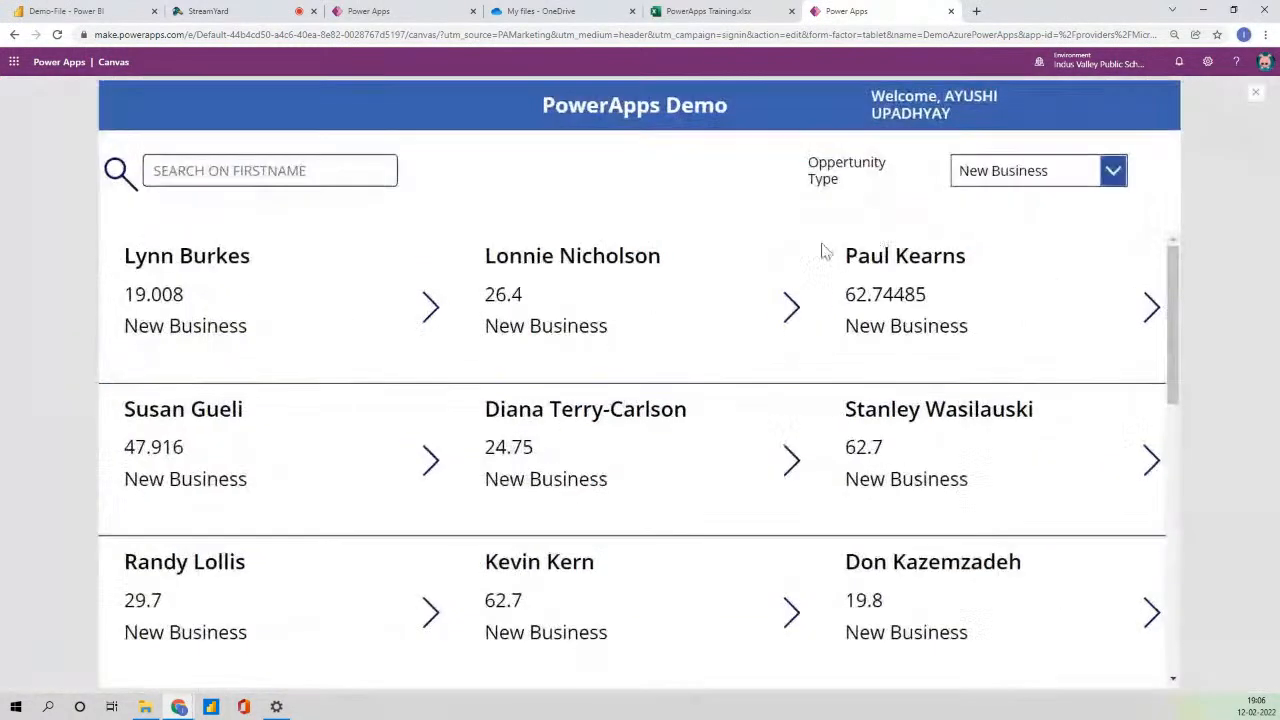
{"action": "left_click", "coordinate": [1040, 170]}
{"action": "left_click", "coordinate": [1006, 238]}
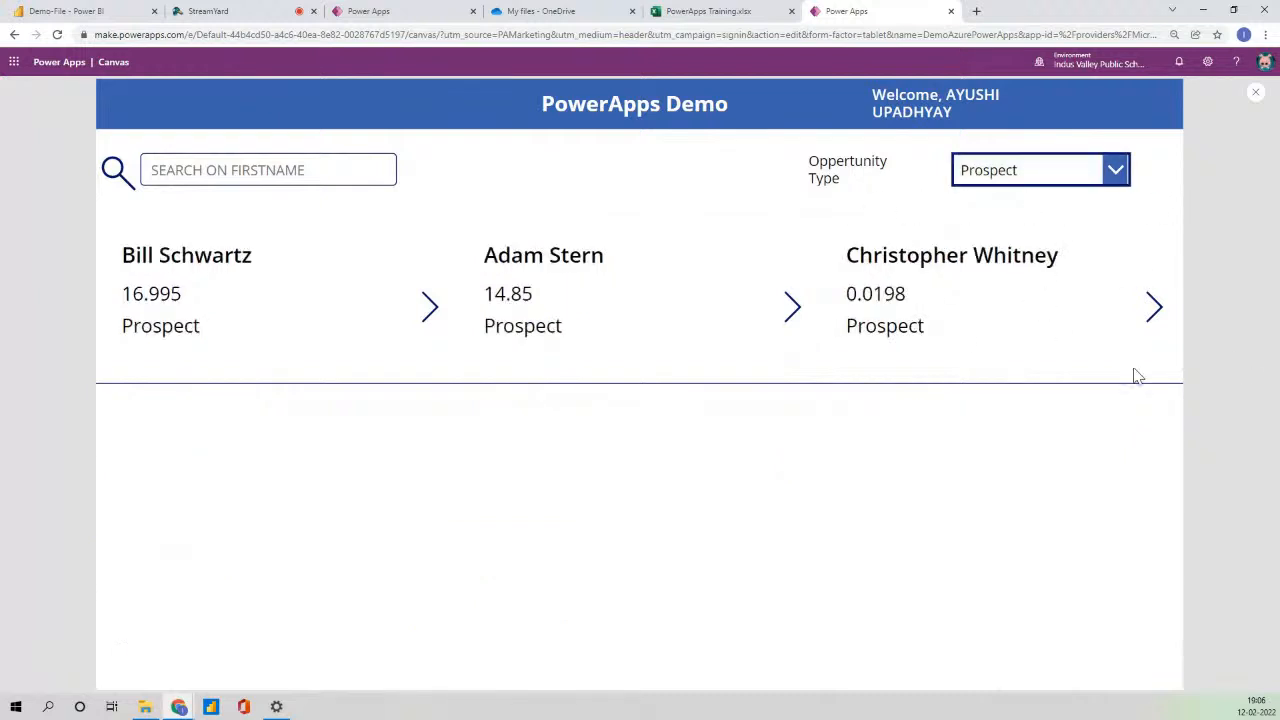
{"action": "left_click", "coordinate": [1060, 172]}
{"action": "left_click", "coordinate": [1020, 208]}
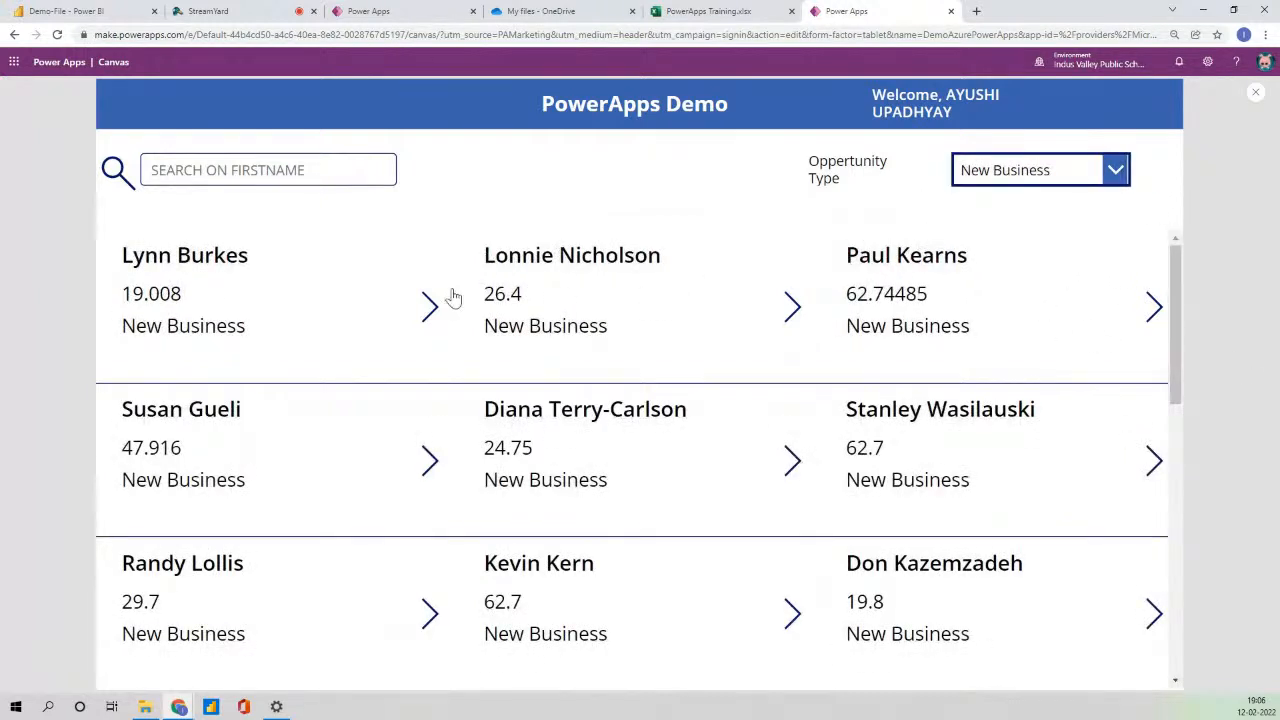
- Test the first-name search with the letter 'l', clear it, and close the preview
{"action": "left_click", "coordinate": [285, 171]}
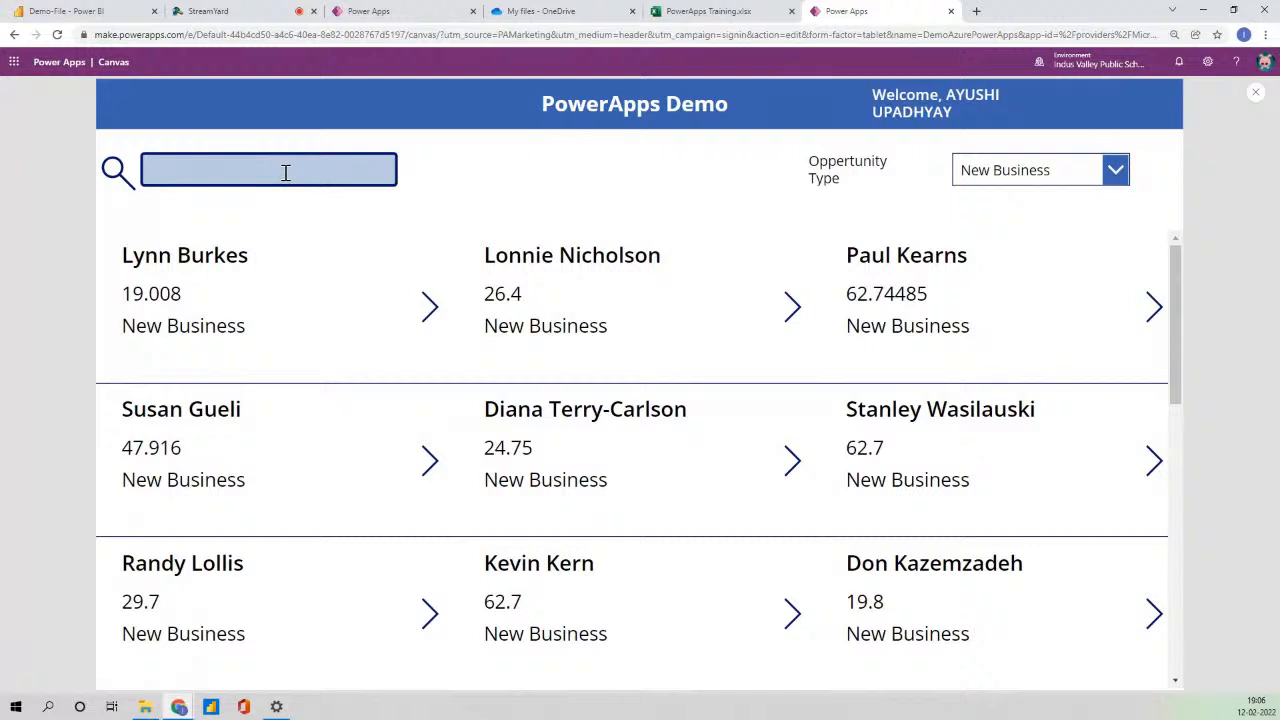
{"action": "type", "text": "l"}
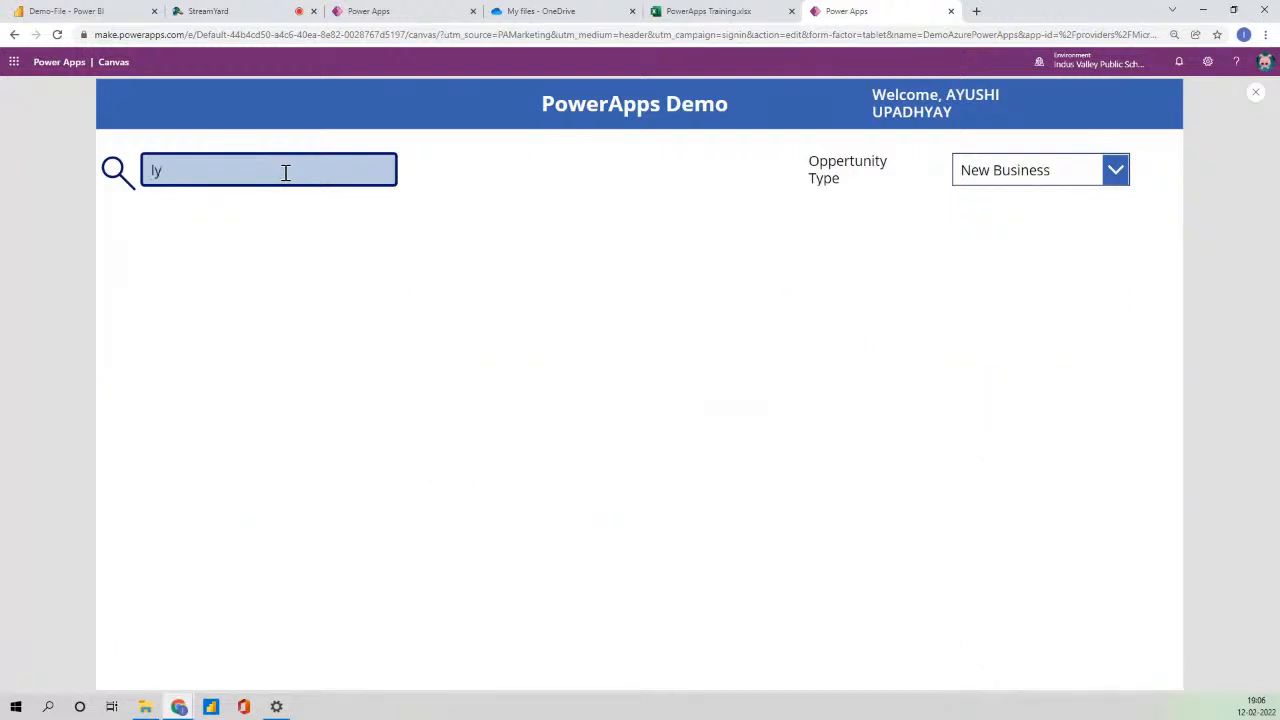
{"action": "key", "text": "BackSpace"}
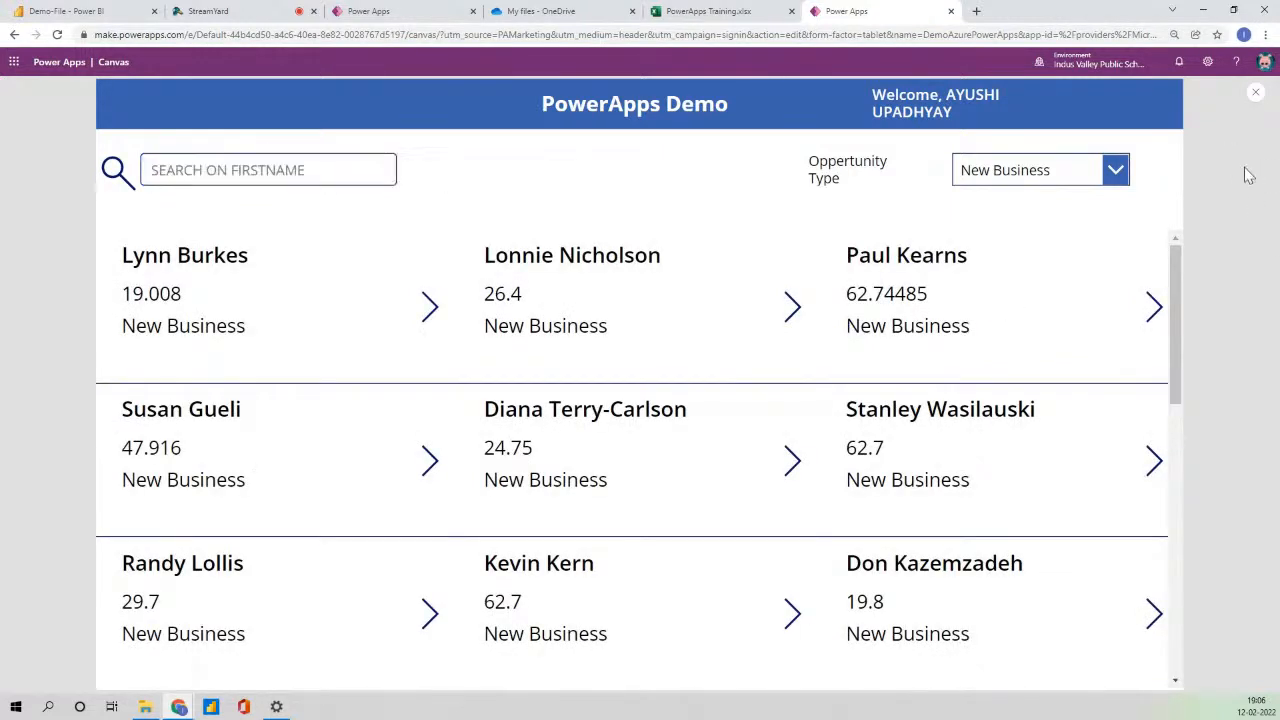
{"action": "left_click", "coordinate": [1252, 82]}
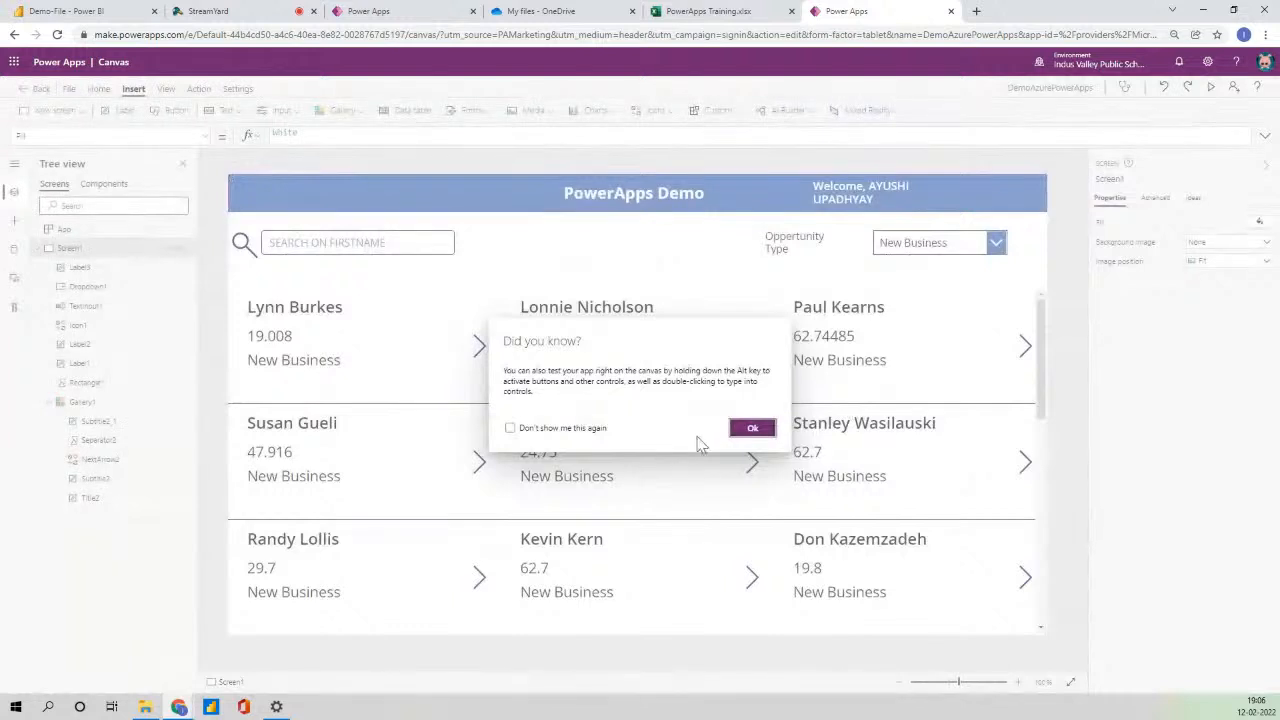
- Insert a new blank screen
{"action": "left_click", "coordinate": [752, 428]}
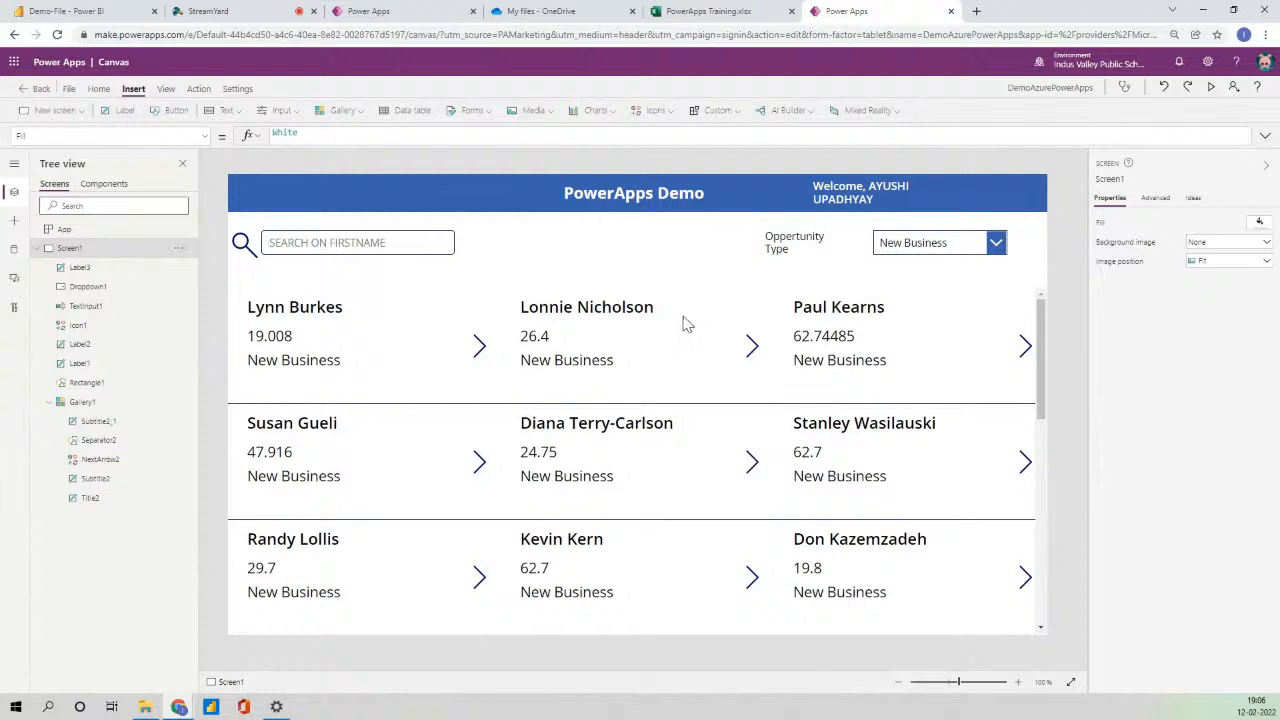
{"action": "left_click", "coordinate": [37, 249]}
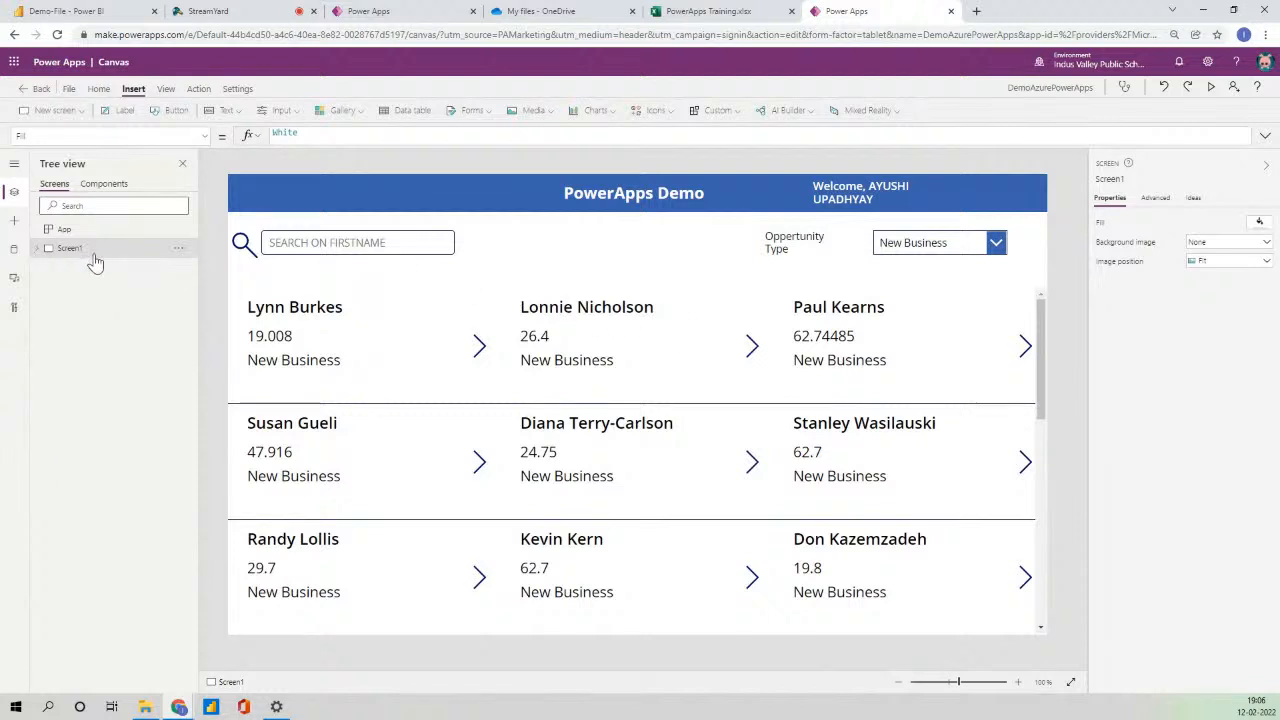
{"action": "left_click", "coordinate": [78, 110]}
{"action": "left_click", "coordinate": [88, 140]}
- Rename Screen1 to HomeScreen and Screen2 to DisplayScreen
{"action": "double_click", "coordinate": [86, 270]}
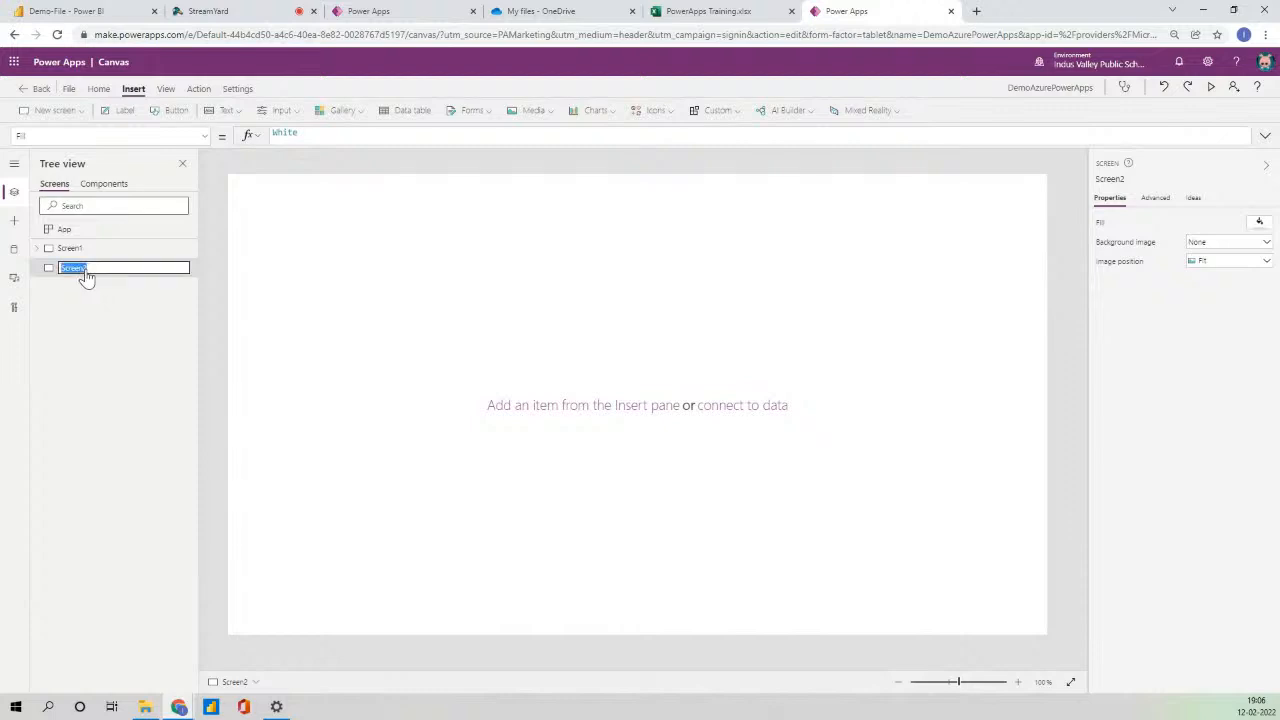
{"action": "double_click", "coordinate": [75, 249]}
{"action": "type", "text": "HomeScreen"}
{"action": "key", "text": "Return"}
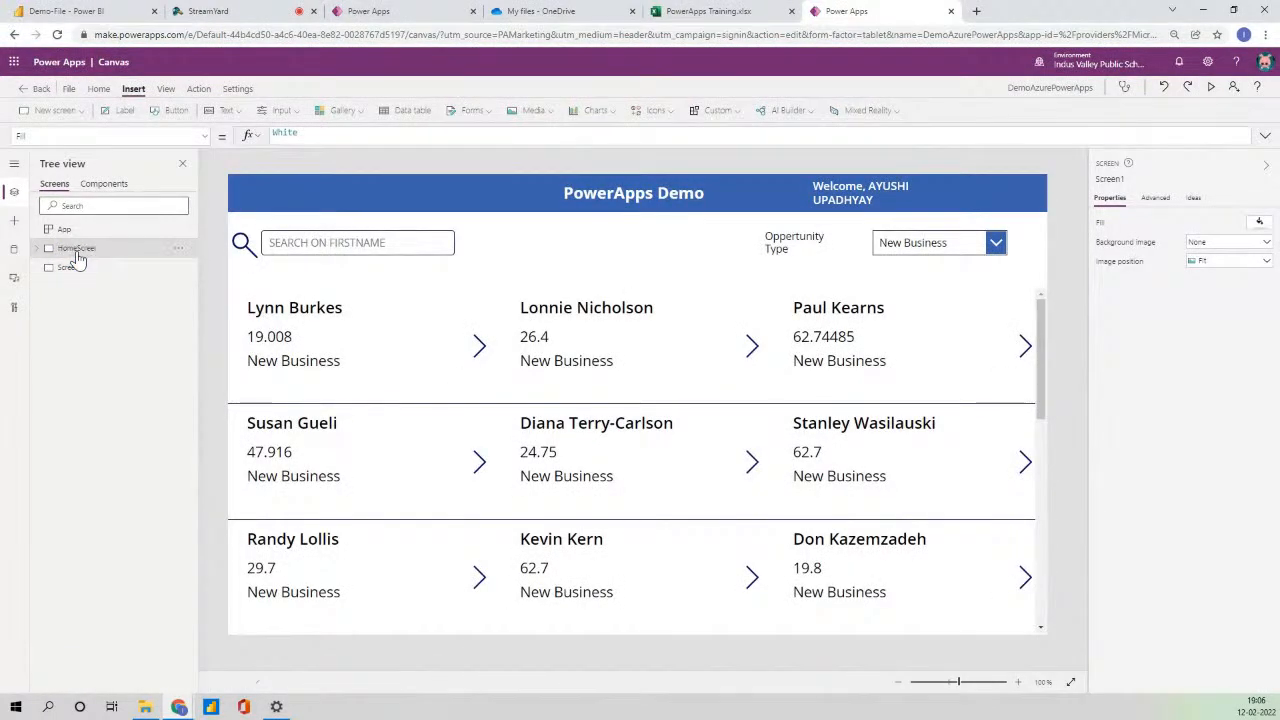
{"action": "double_click", "coordinate": [76, 268]}
{"action": "type", "text": "DisplaySc"}
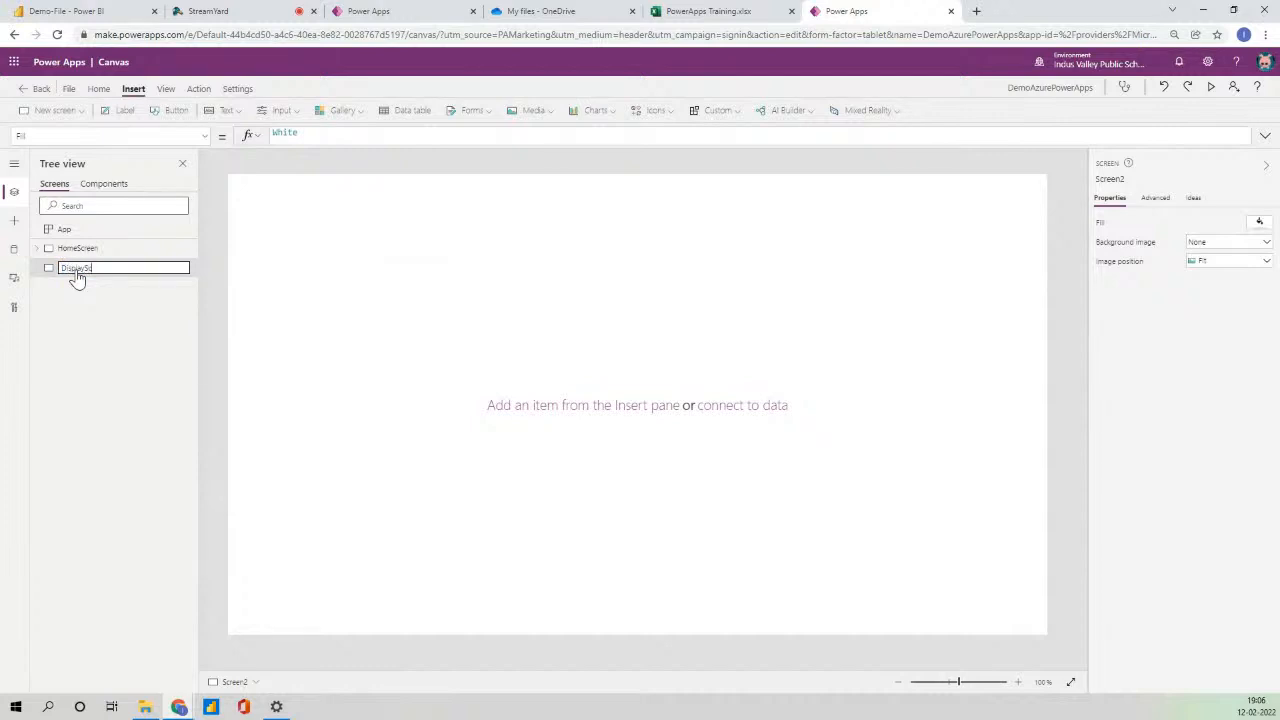
{"action": "type", "text": "reen"}
{"action": "key", "text": "Return"}
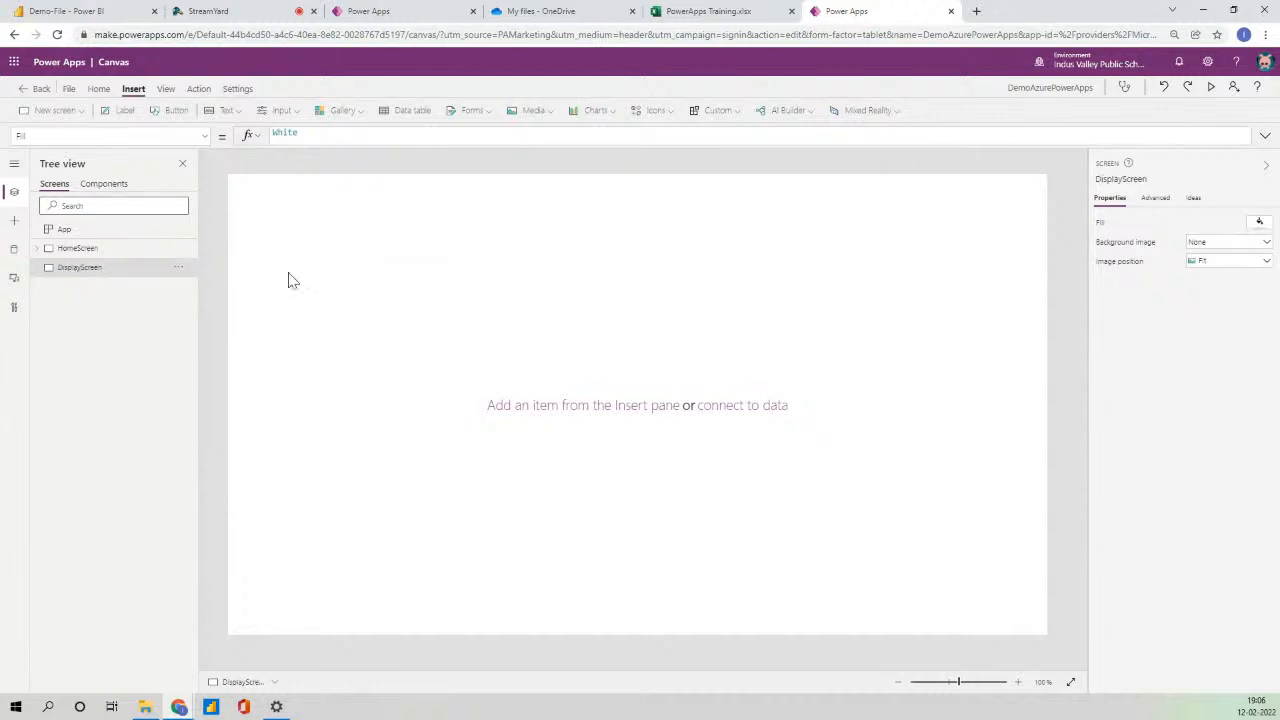
{"action": "left_click", "coordinate": [109, 252]}
- Copy the blue header banner and its title from HomeScreen onto DisplayScreen
{"action": "left_click", "coordinate": [534, 193]}
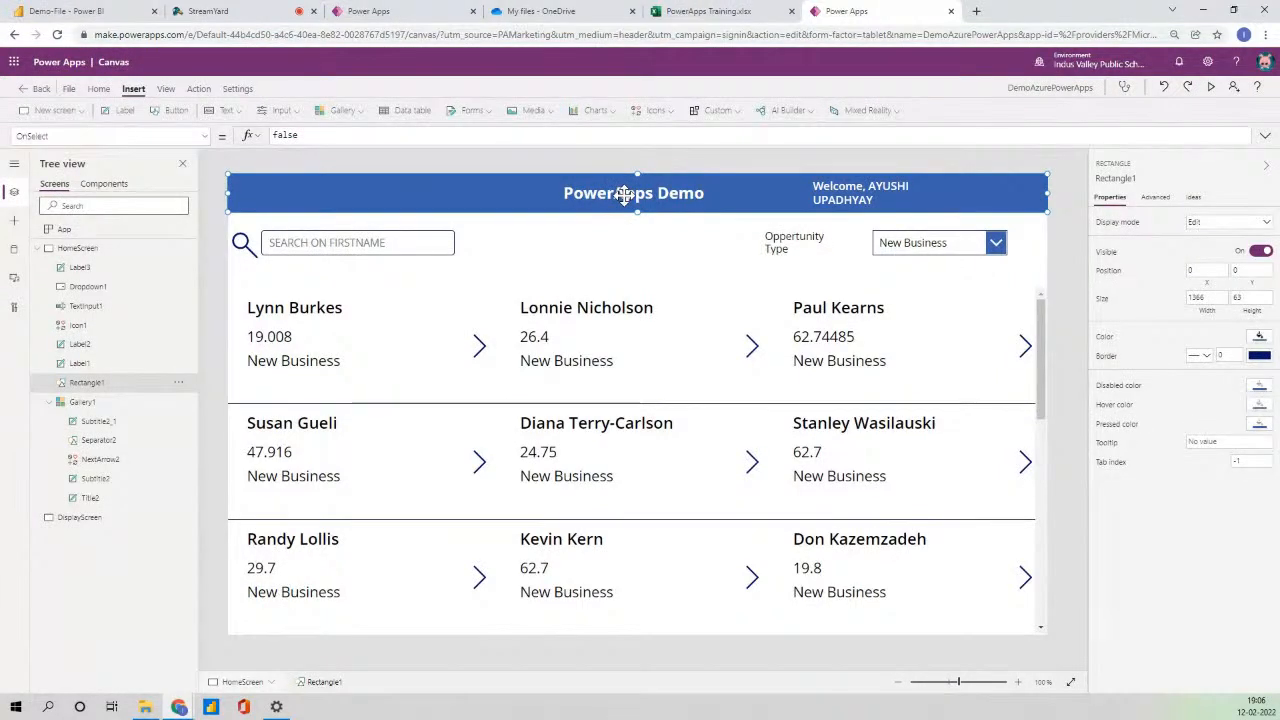
{"action": "left_click", "coordinate": [624, 196]}
{"action": "left_click", "coordinate": [443, 187]}
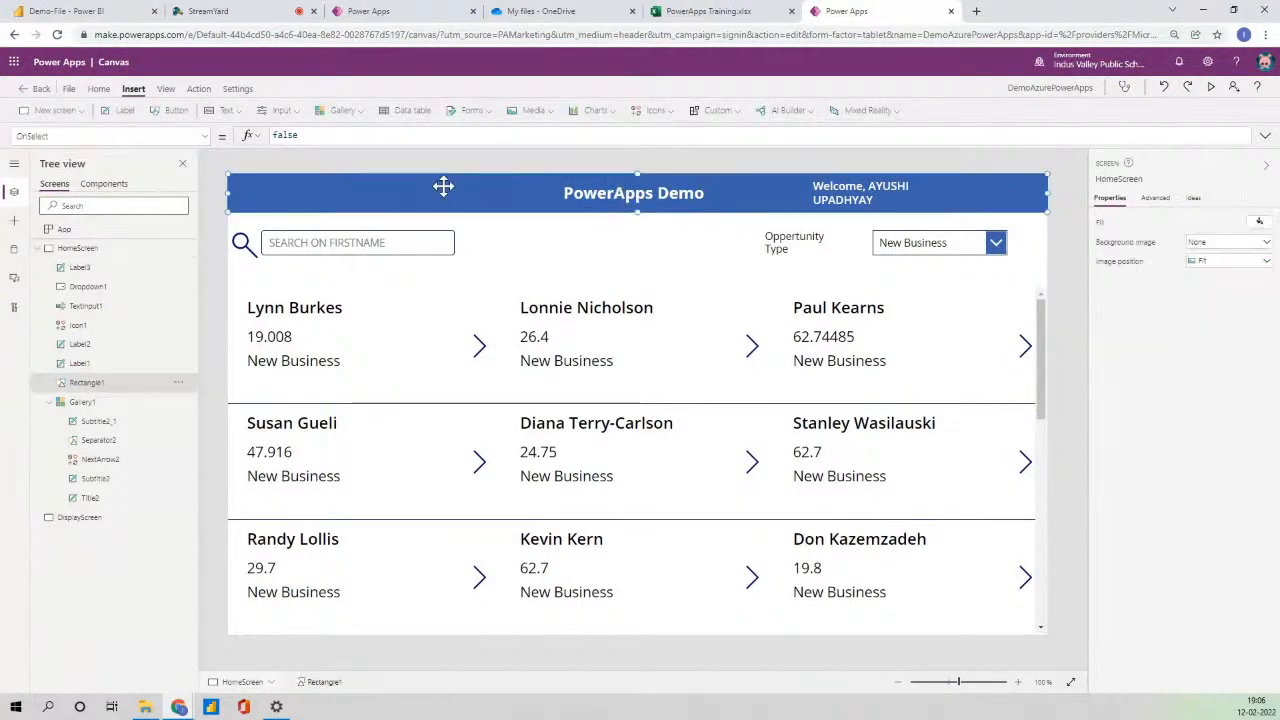
{"action": "left_click", "coordinate": [617, 196]}
{"action": "left_click", "coordinate": [613, 198]}
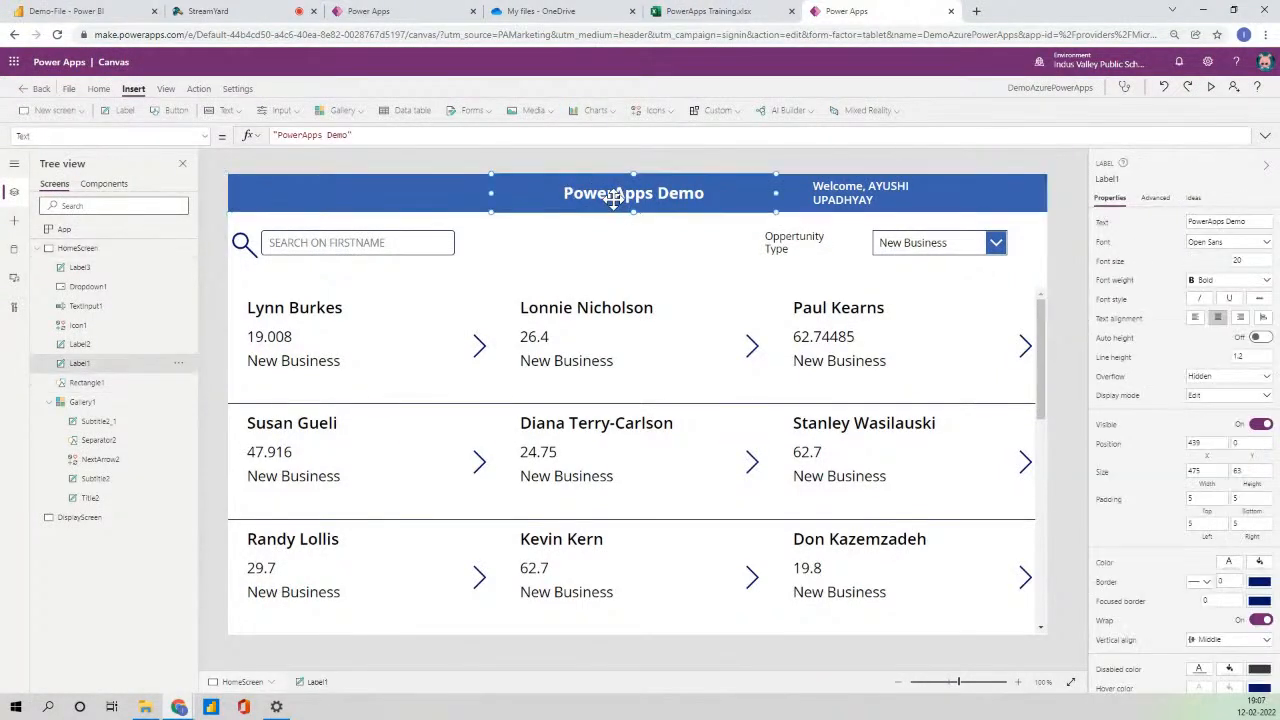
{"action": "left_click", "coordinate": [420, 197], "text": "shift"}
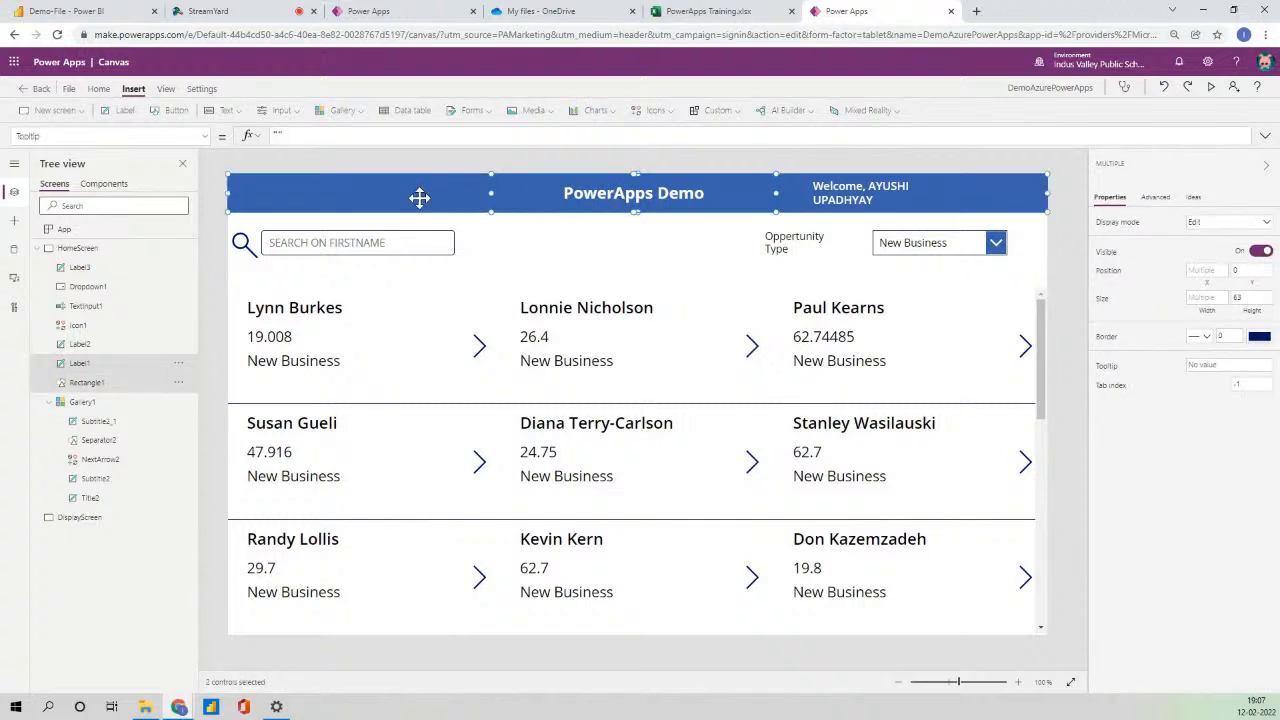
{"action": "left_click", "coordinate": [38, 248]}
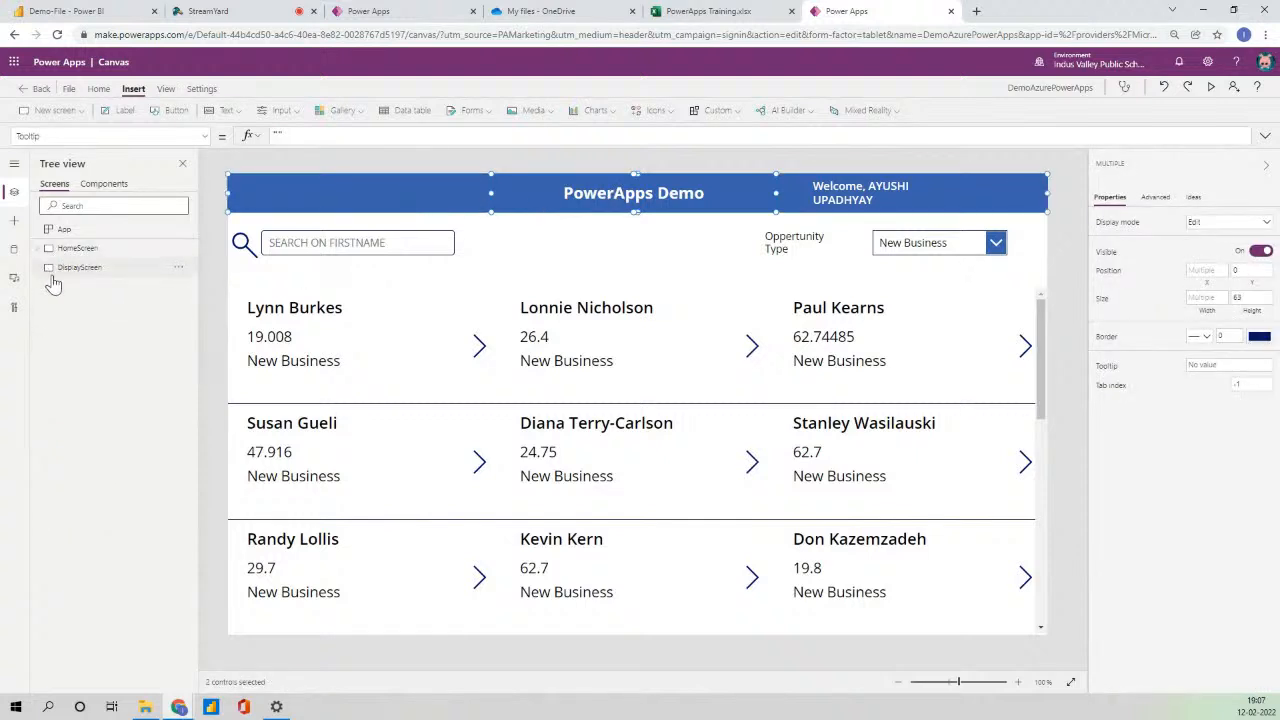
{"action": "left_click", "coordinate": [78, 276]}
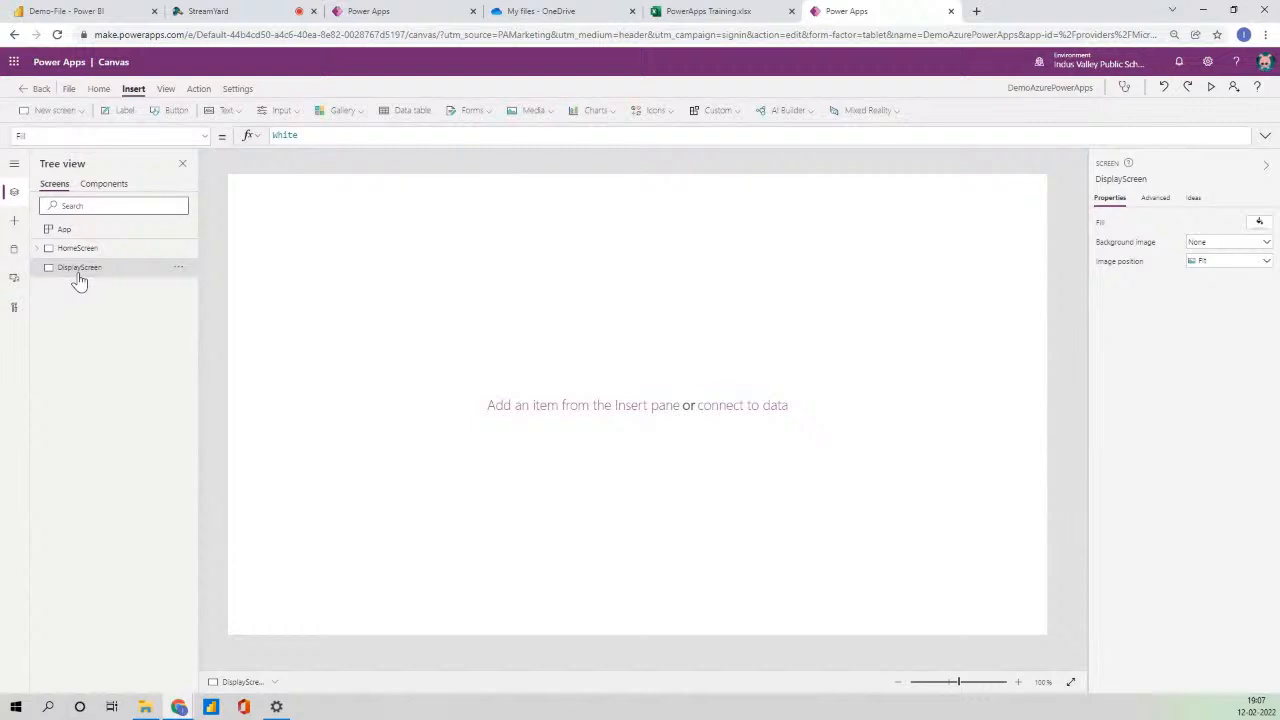
{"action": "key", "text": "ctrl+v"}
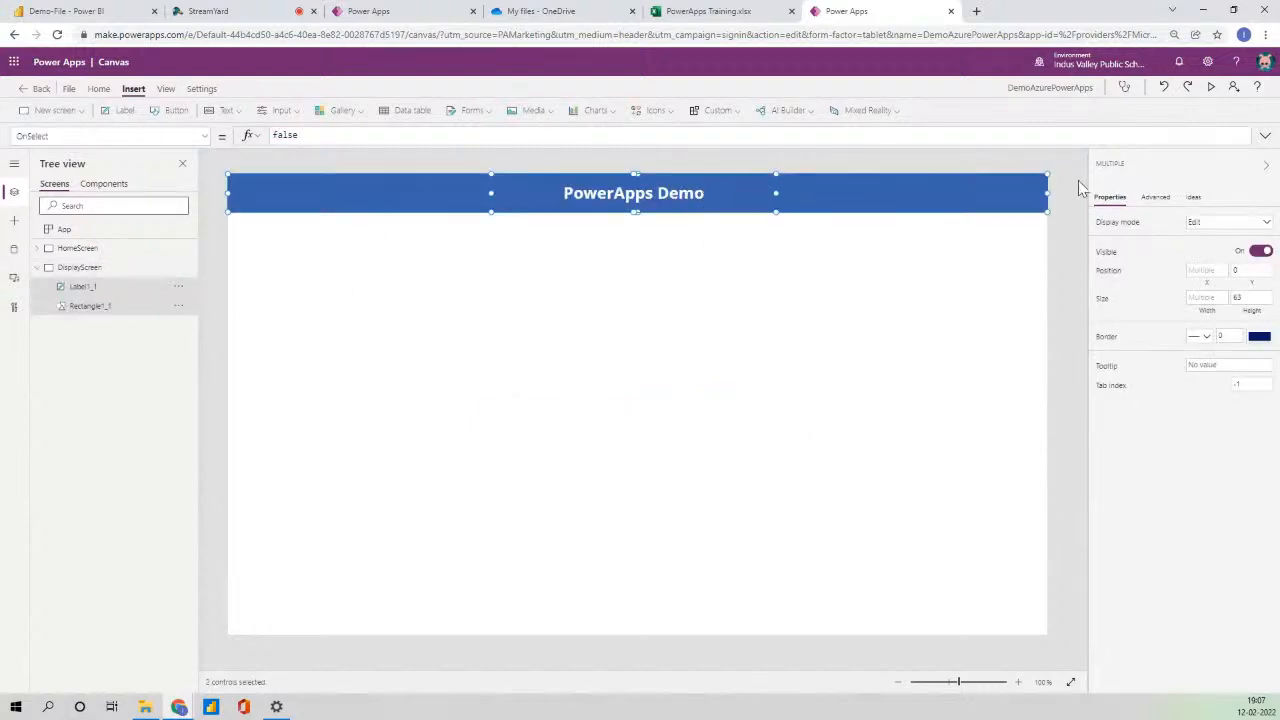
- Change the pasted header title's text to 'Display Data'
{"action": "left_click", "coordinate": [728, 220]}
{"action": "left_click", "coordinate": [700, 197]}
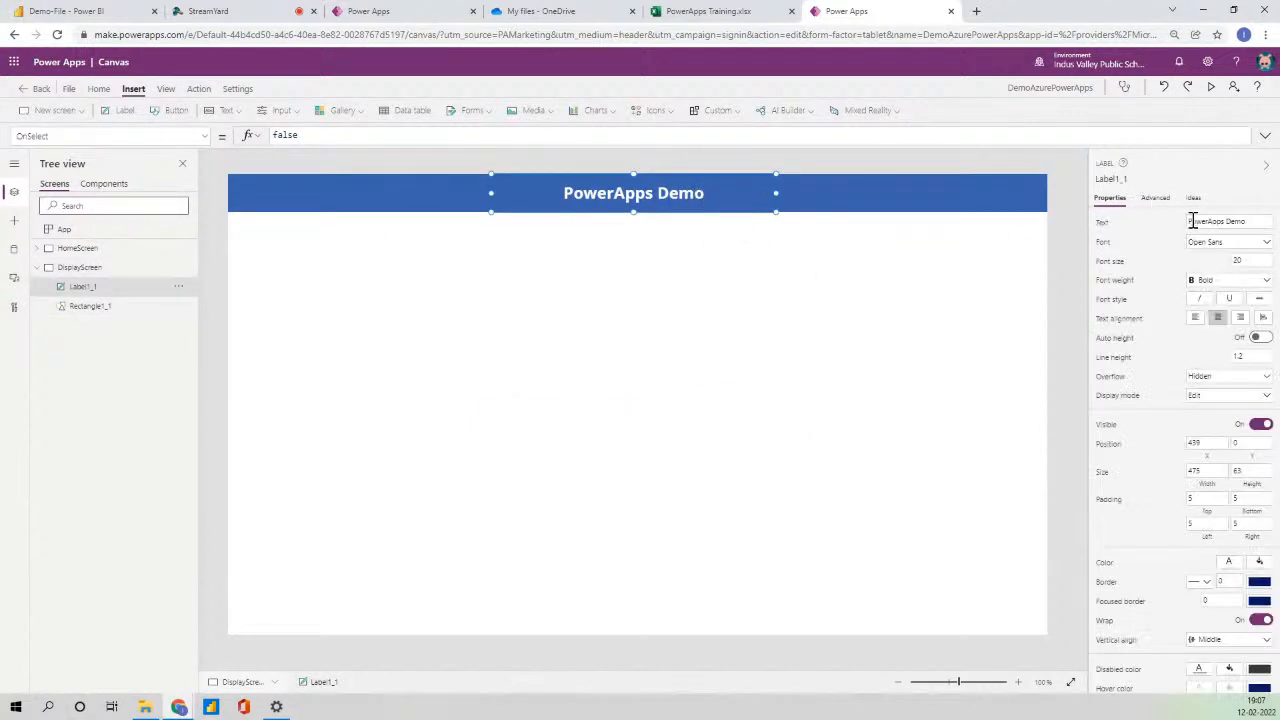
{"action": "left_click", "coordinate": [1256, 221]}
{"action": "left_click", "coordinate": [1143, 218]}
{"action": "left_click", "coordinate": [1243, 221]}
{"action": "double_click", "coordinate": [1243, 221]}
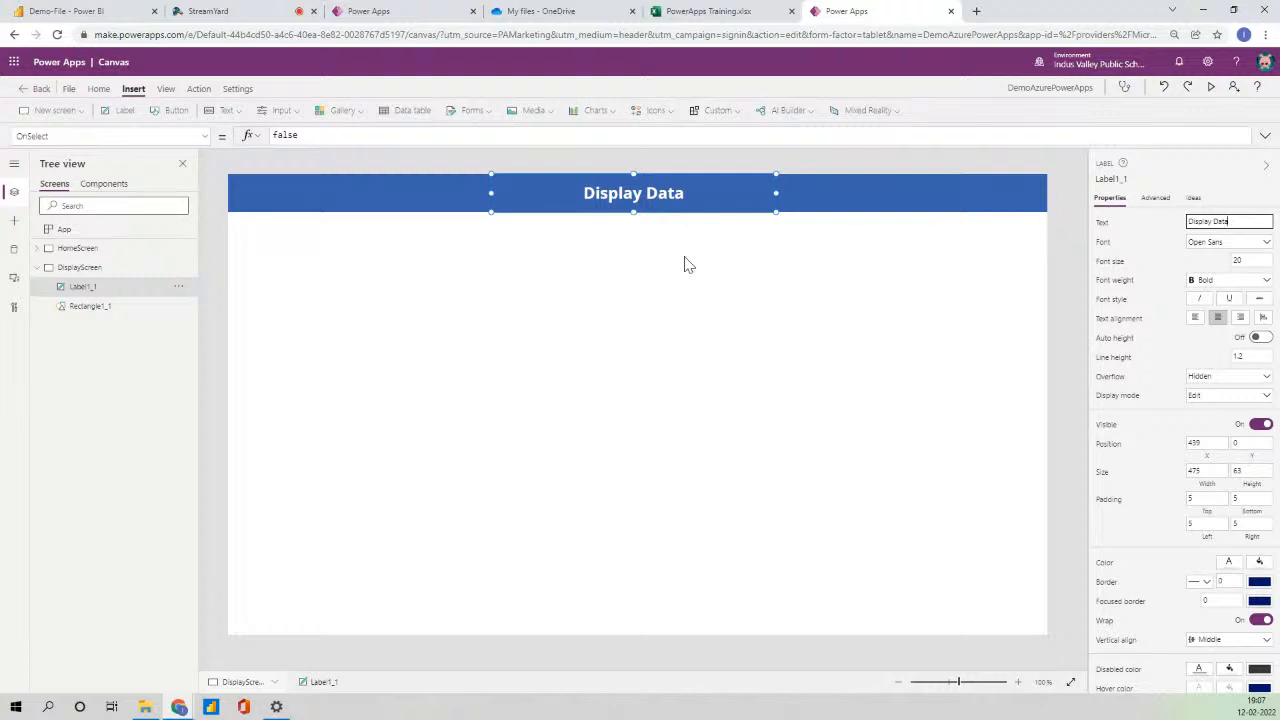
{"action": "left_click", "coordinate": [854, 323]}
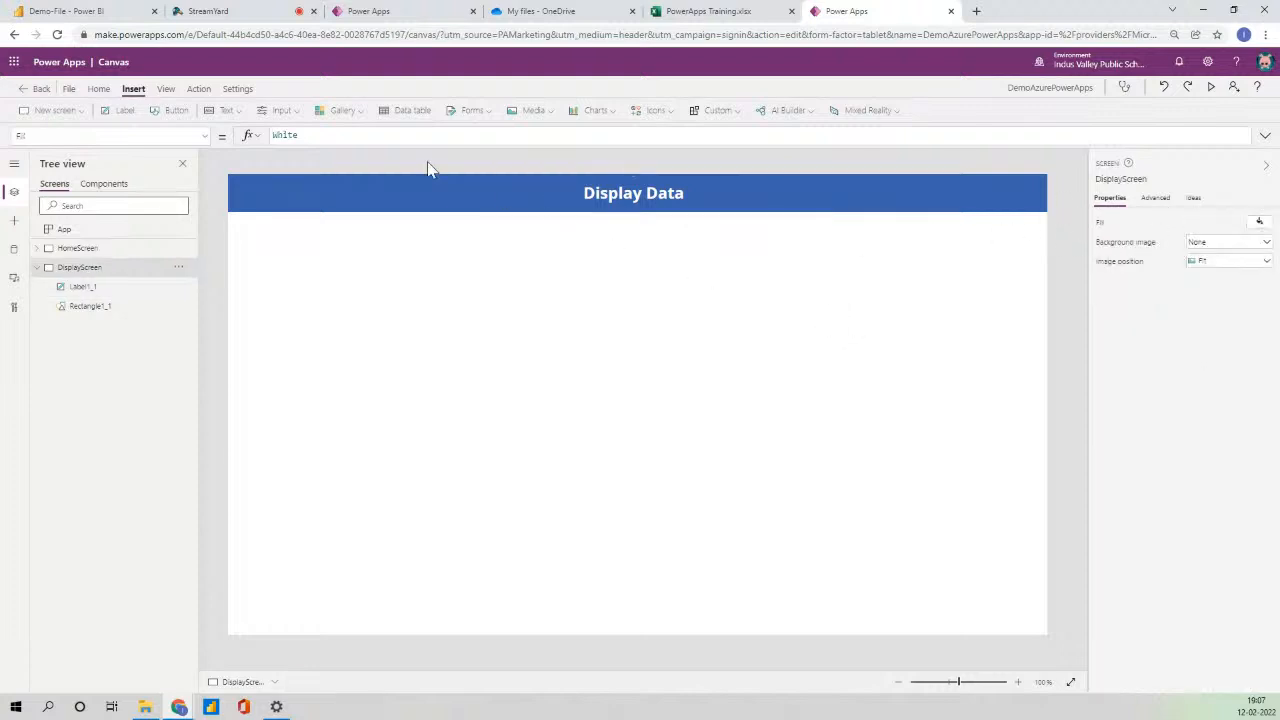
- Insert a display form on DisplayScreen, centre it, and connect it to PowerApps101
{"action": "left_click", "coordinate": [474, 112]}
{"action": "left_click", "coordinate": [490, 157]}
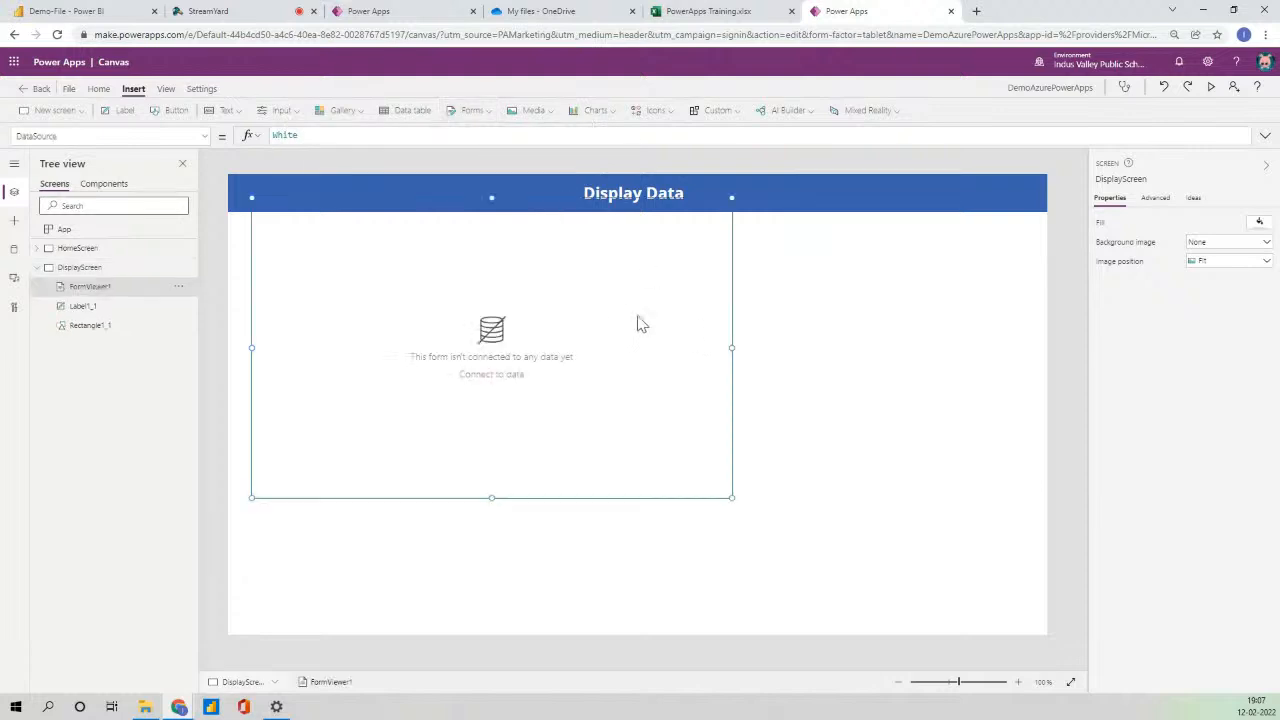
{"action": "left_click_drag", "start_coordinate": [440, 197], "coordinate": [569, 257]}
{"action": "left_click", "coordinate": [1212, 222]}
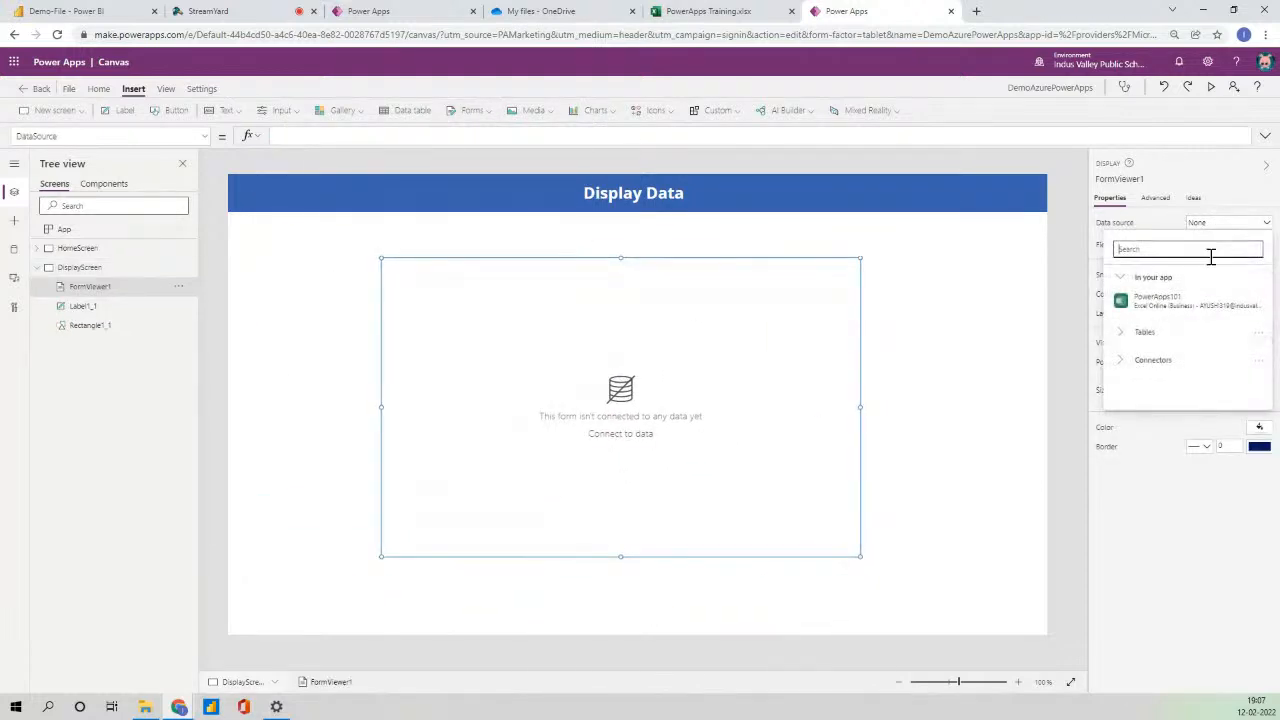
{"action": "left_click", "coordinate": [1158, 300]}
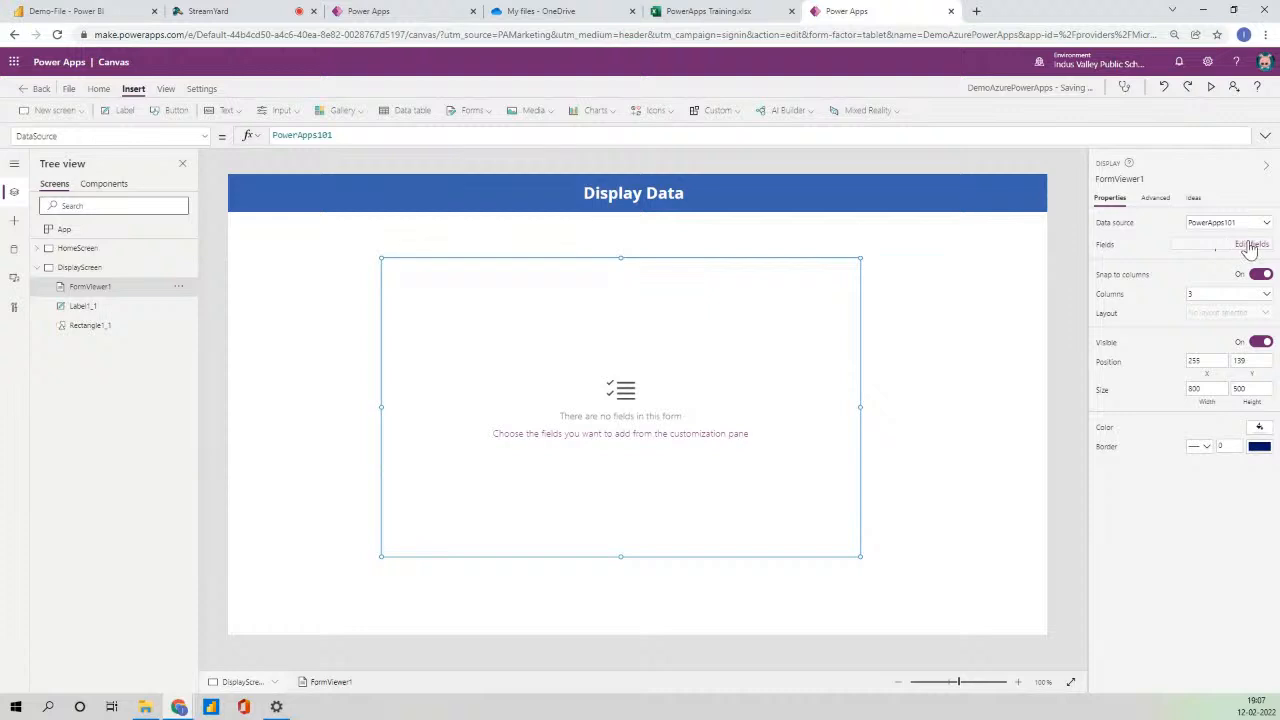
- Add FirstName, GrowthAmount, LastName, OpportunityType, PPLCode and TeamLeader fields to the form
{"action": "left_click", "coordinate": [1250, 246]}
{"action": "left_click", "coordinate": [929, 190]}
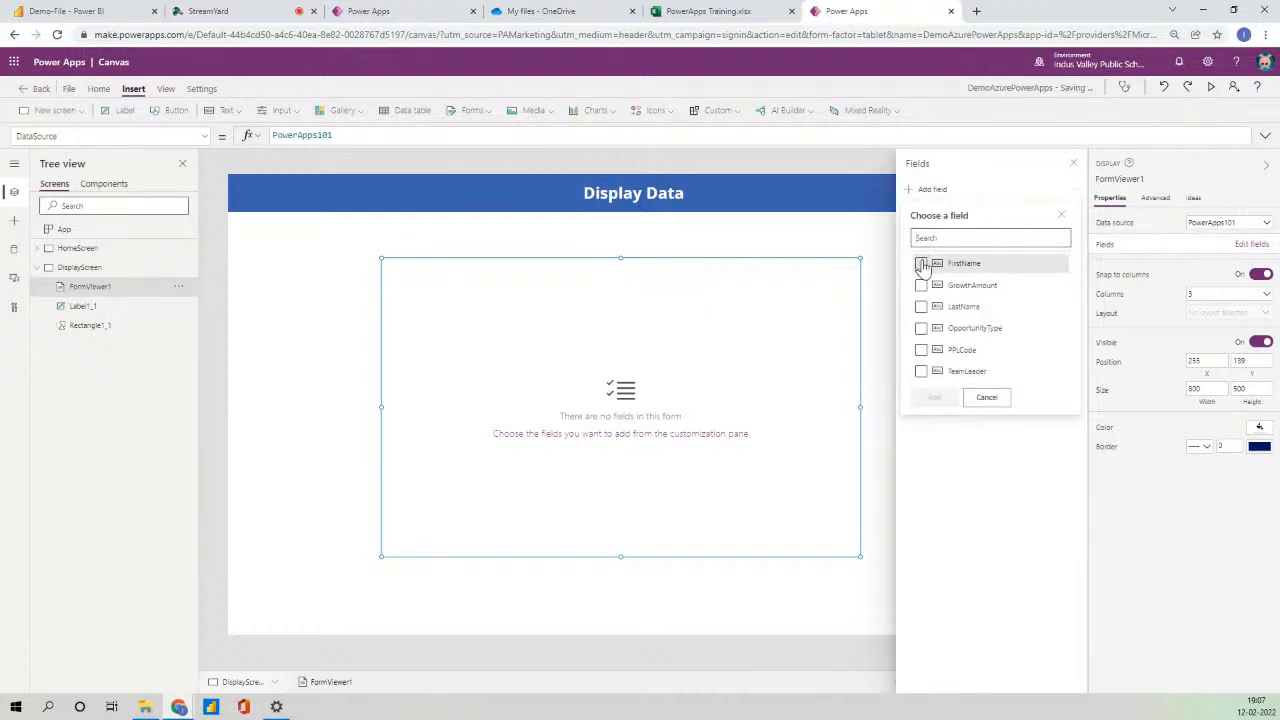
{"action": "left_click", "coordinate": [921, 263]}
{"action": "left_click", "coordinate": [921, 285]}
{"action": "left_click", "coordinate": [921, 306]}
{"action": "left_click", "coordinate": [921, 328]}
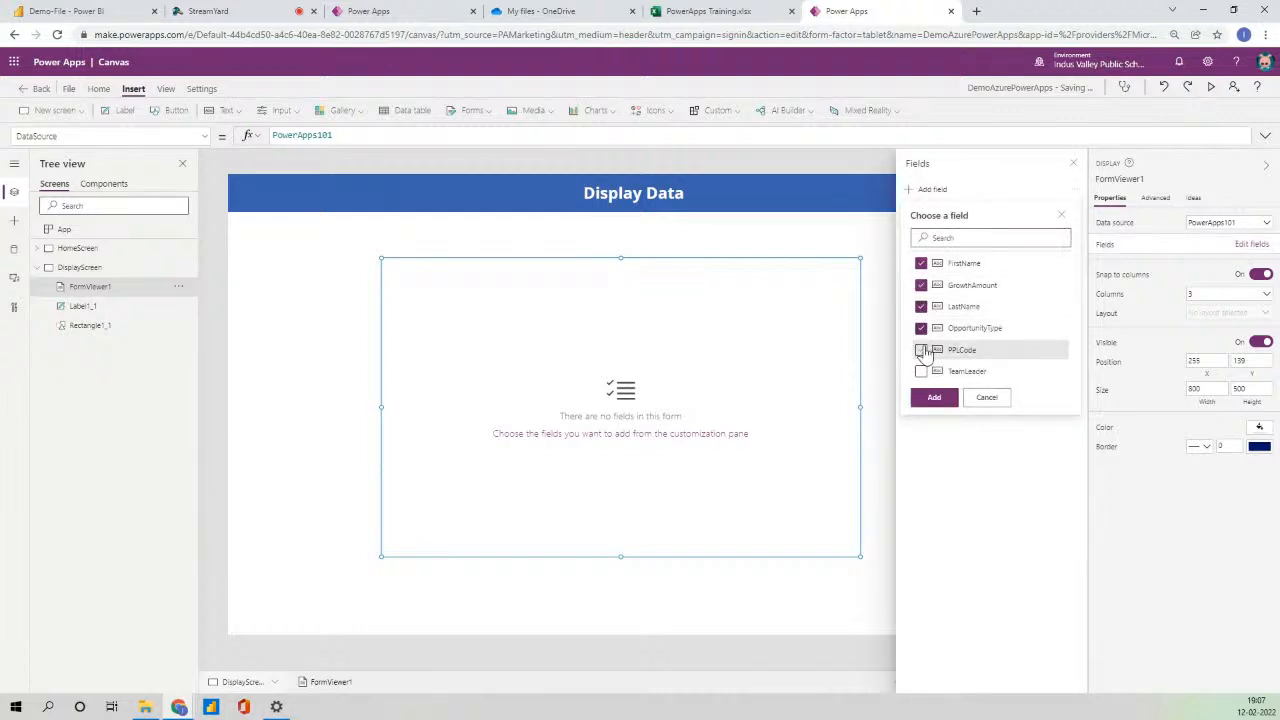
{"action": "left_click", "coordinate": [921, 350]}
{"action": "left_click", "coordinate": [921, 371]}
{"action": "left_click", "coordinate": [934, 397]}
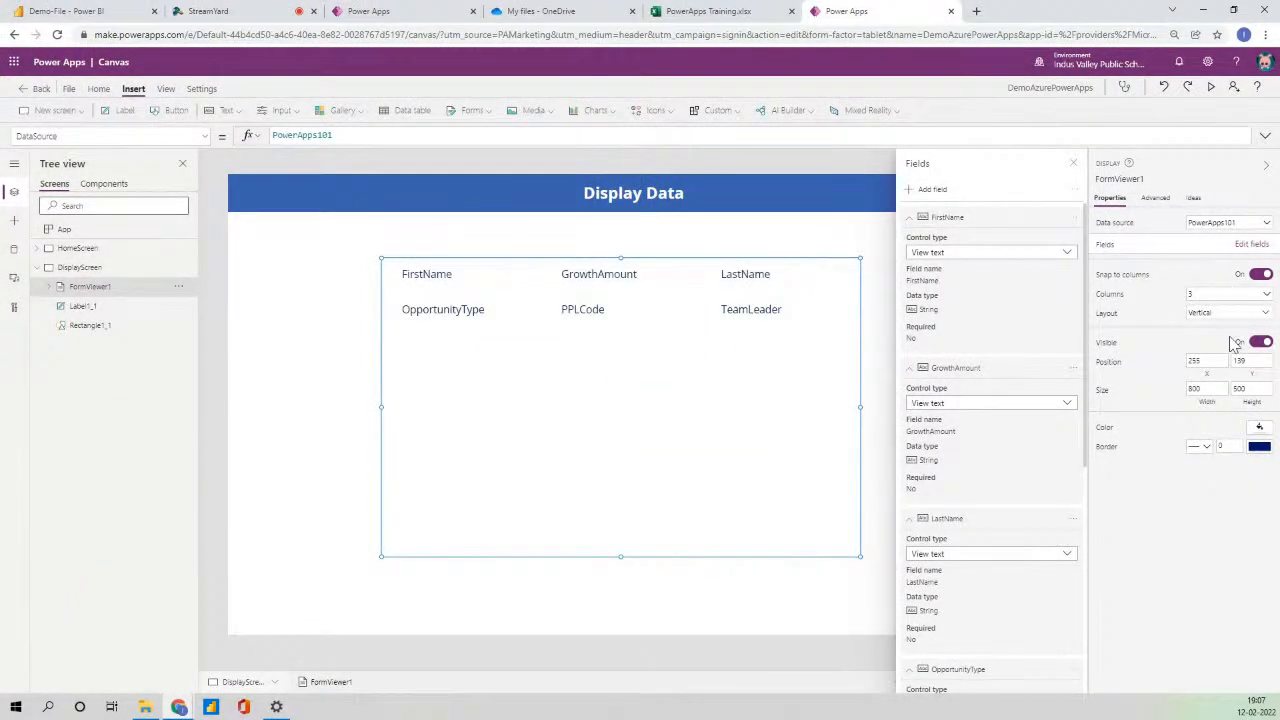
- Arrange the form in 2 columns and close the Fields pane
{"action": "left_click", "coordinate": [1220, 296]}
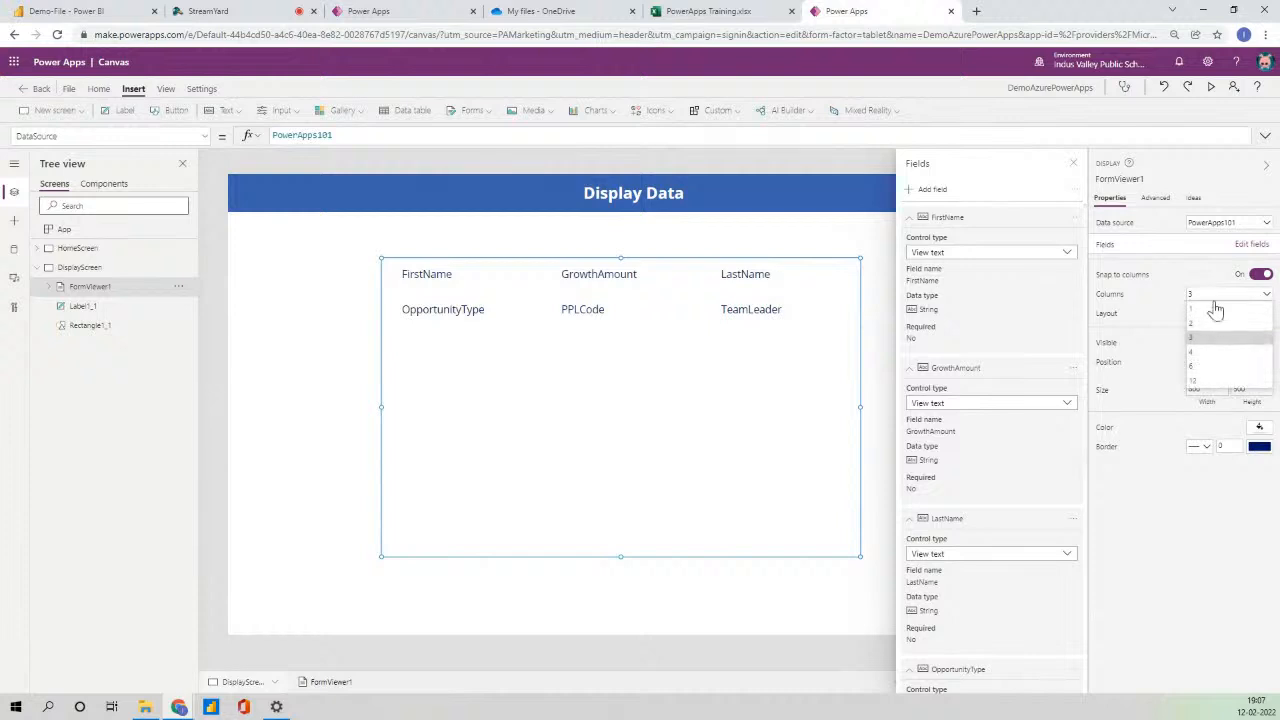
{"action": "left_click", "coordinate": [1208, 324]}
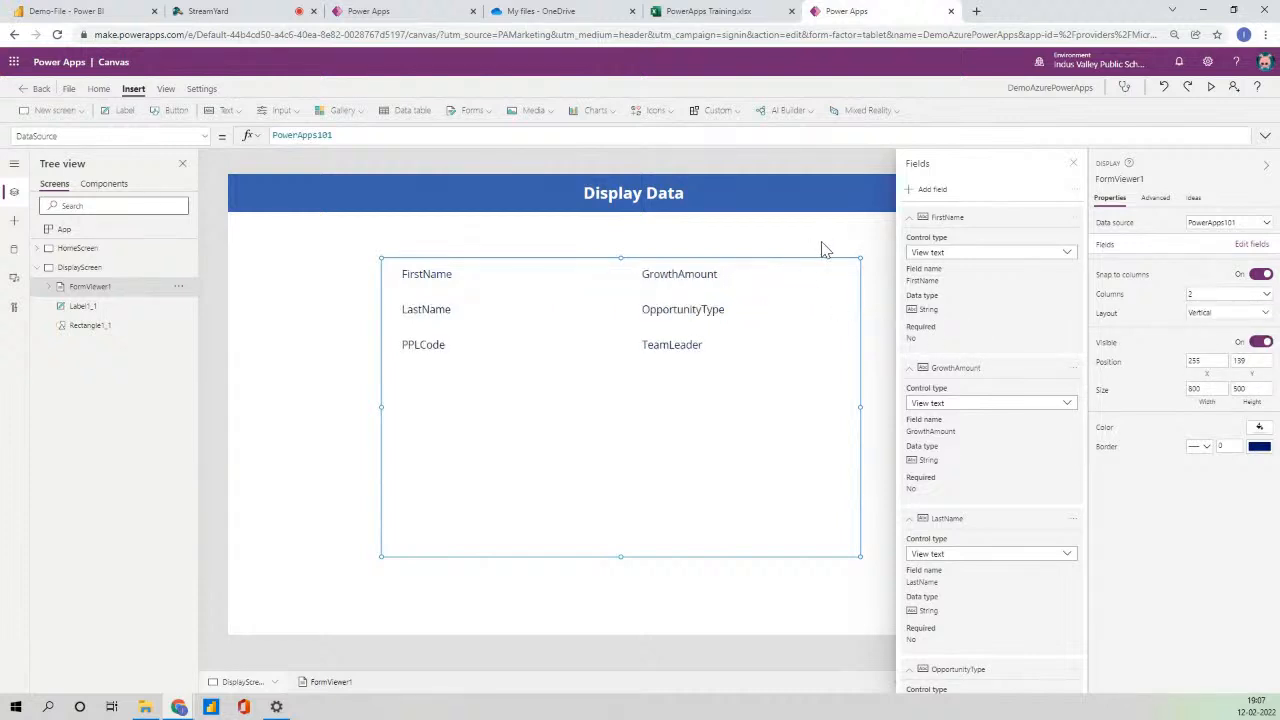
{"action": "left_click", "coordinate": [1073, 163]}
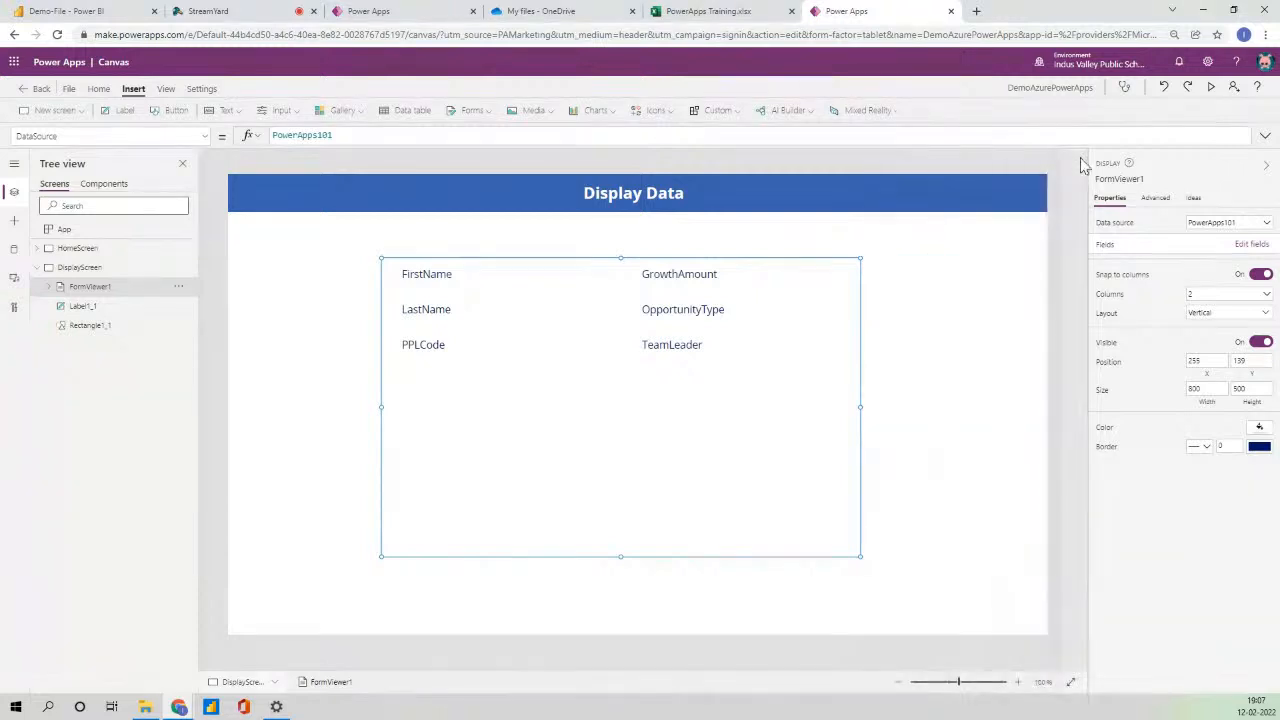
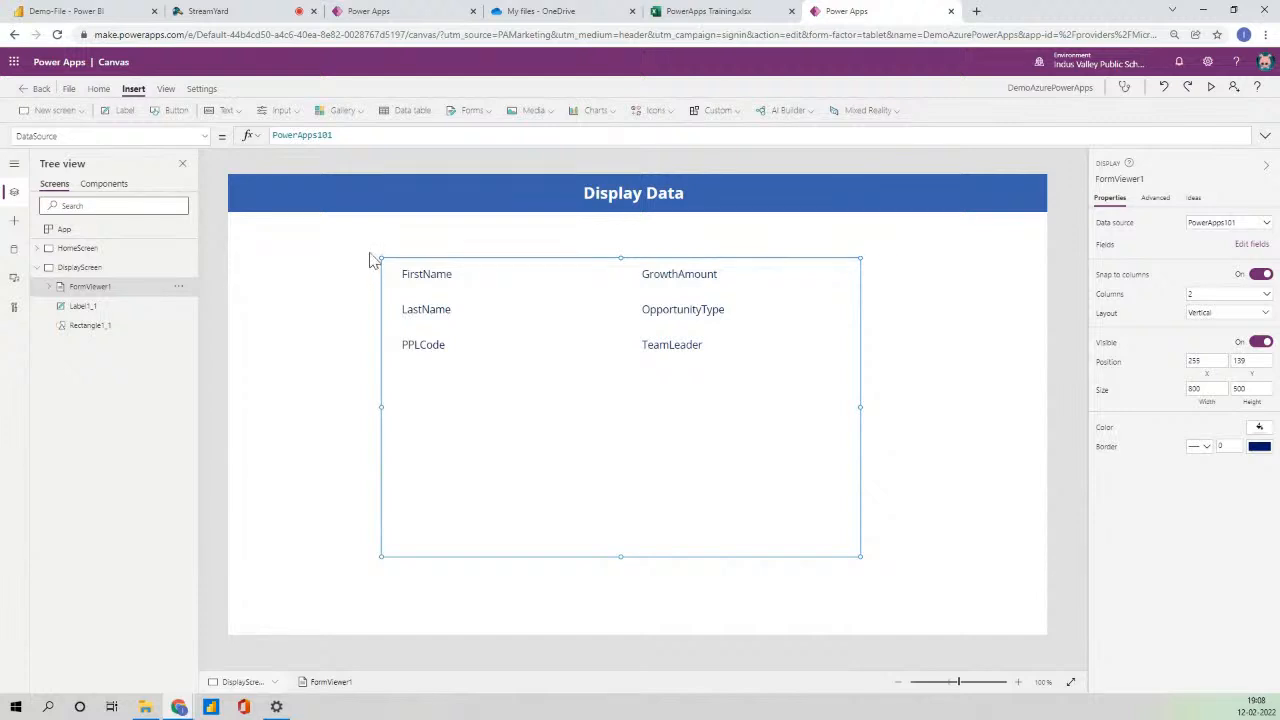
- Set FormViewer1's Item property to Gallery1.Selected
{"action": "left_click", "coordinate": [205, 136]}
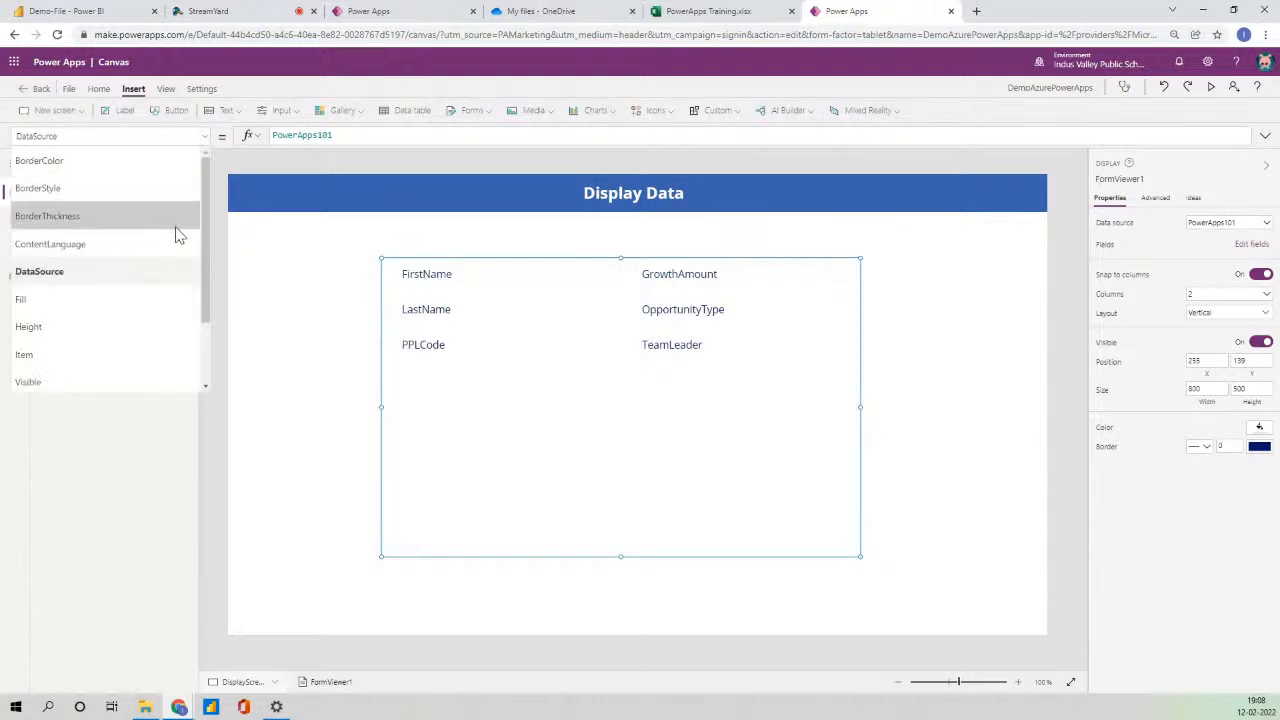
{"action": "left_click", "coordinate": [91, 354]}
{"action": "left_click", "coordinate": [304, 135]}
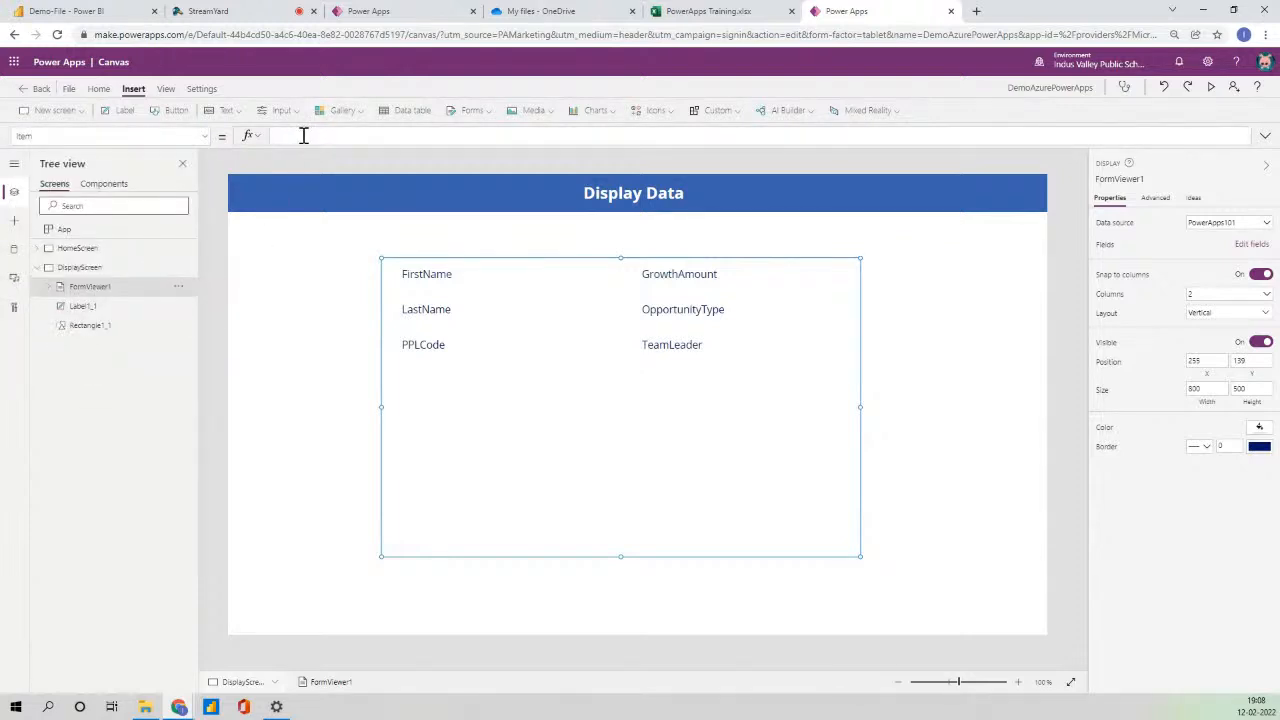
{"action": "type", "text": "Gallery"}
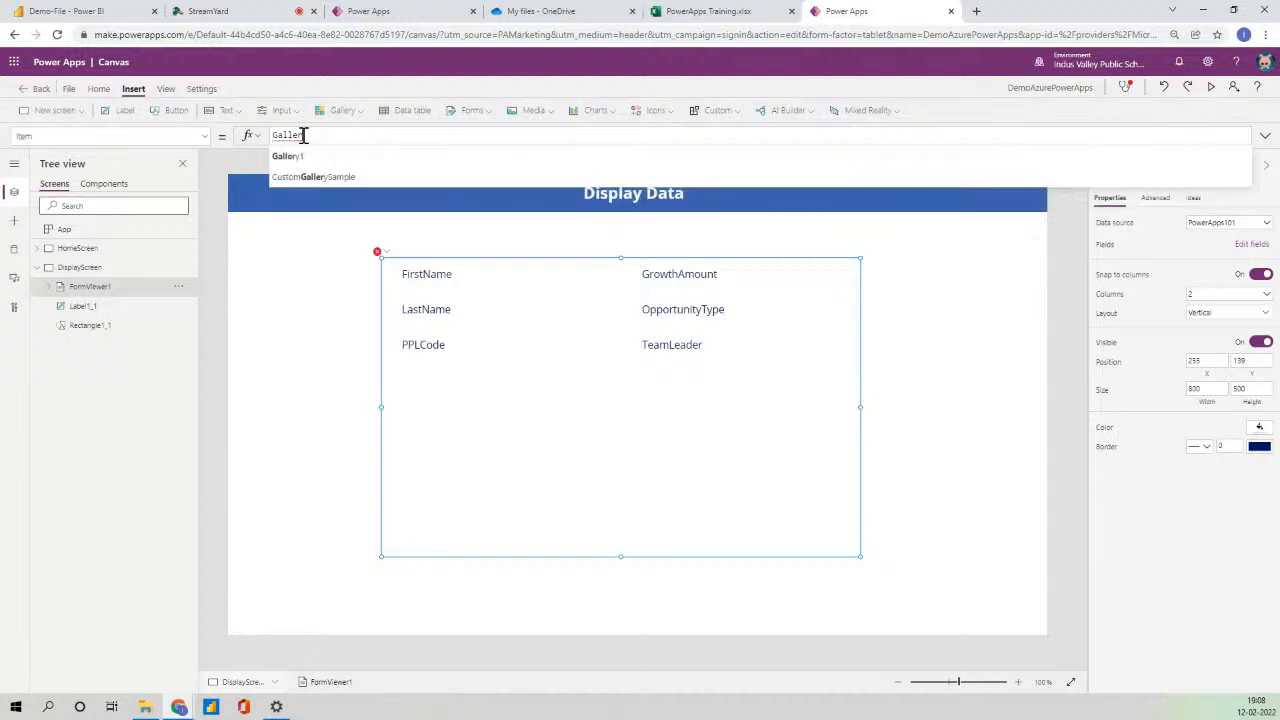
{"action": "type", "text": "1.S"}
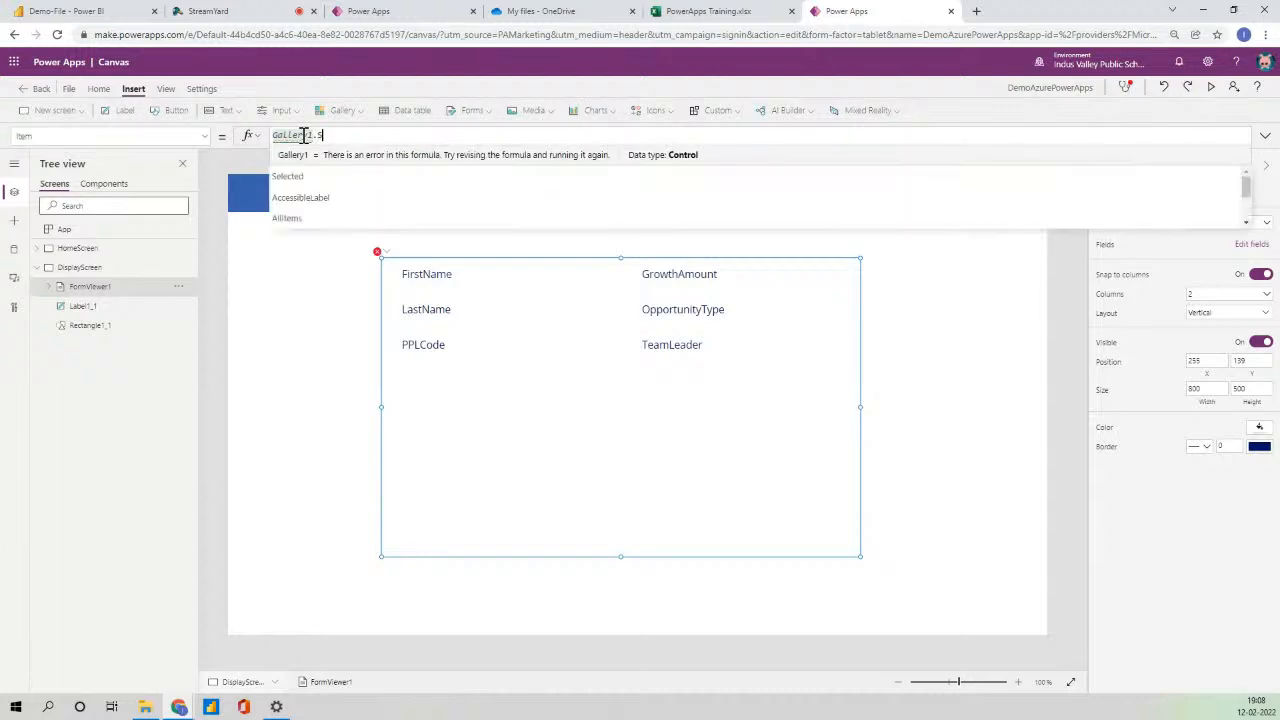
{"action": "key", "text": "Tab"}
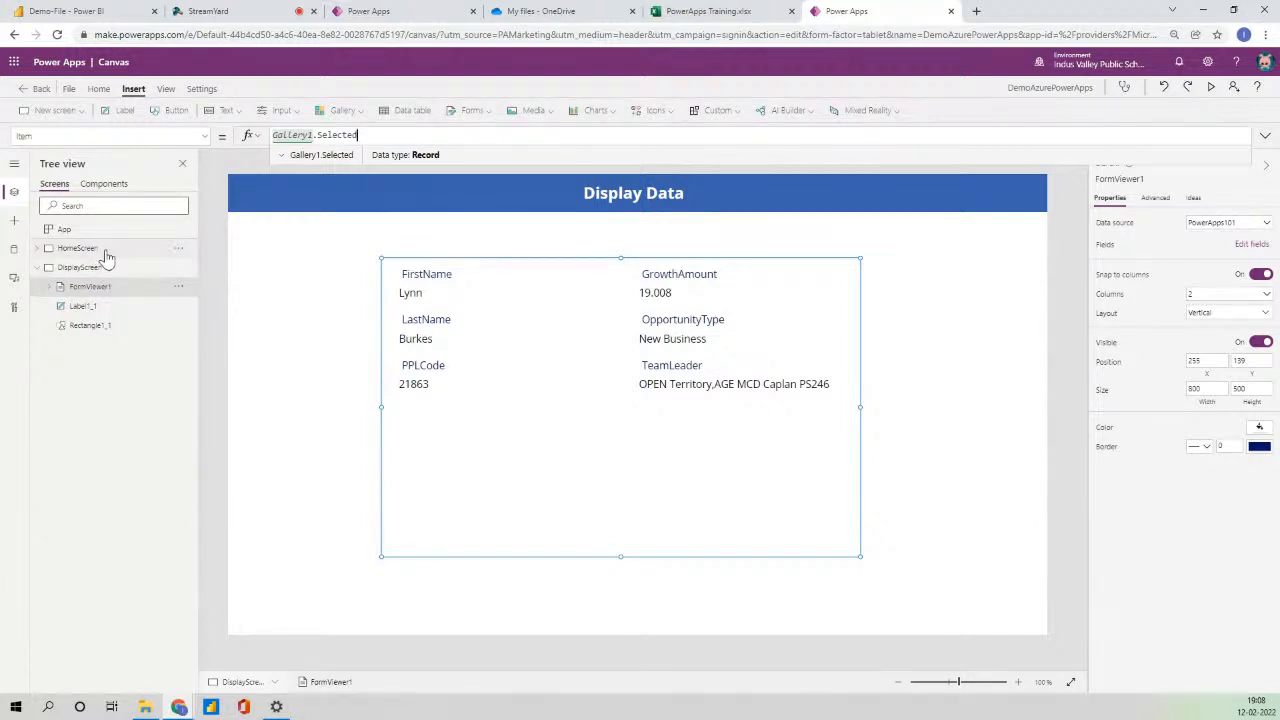
{"action": "left_click", "coordinate": [102, 249]}
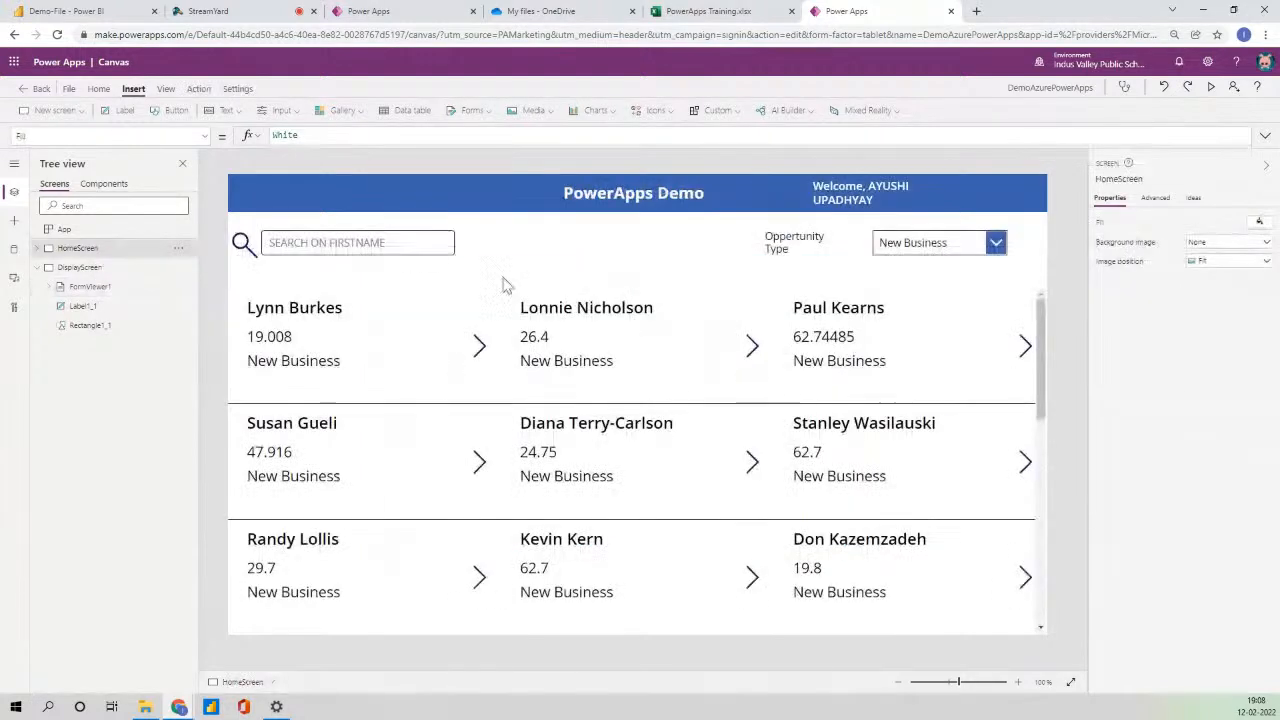
- Change the gallery arrow's OnSelect from Select(Parent) to Navigate(DisplayScreen)
{"action": "left_click", "coordinate": [480, 350]}
{"action": "left_click", "coordinate": [358, 137]}
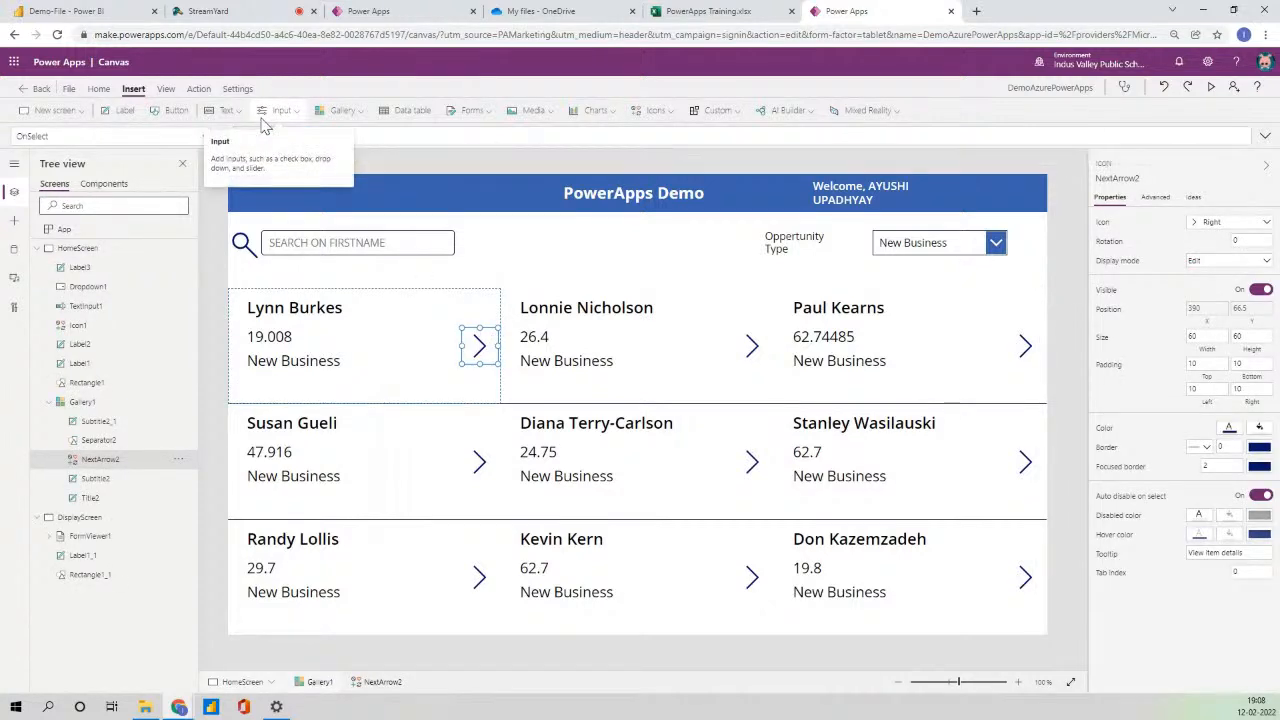
{"action": "type", "text": "Navigate("}
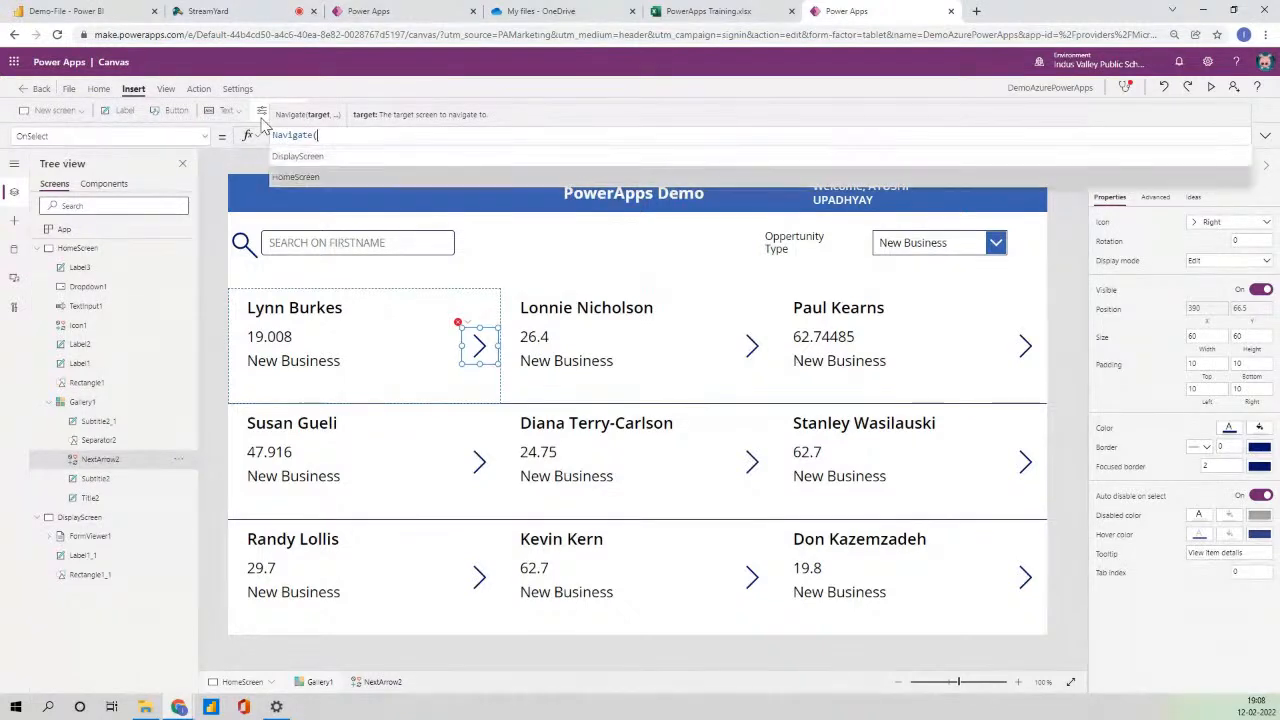
{"action": "key", "text": "Tab"}
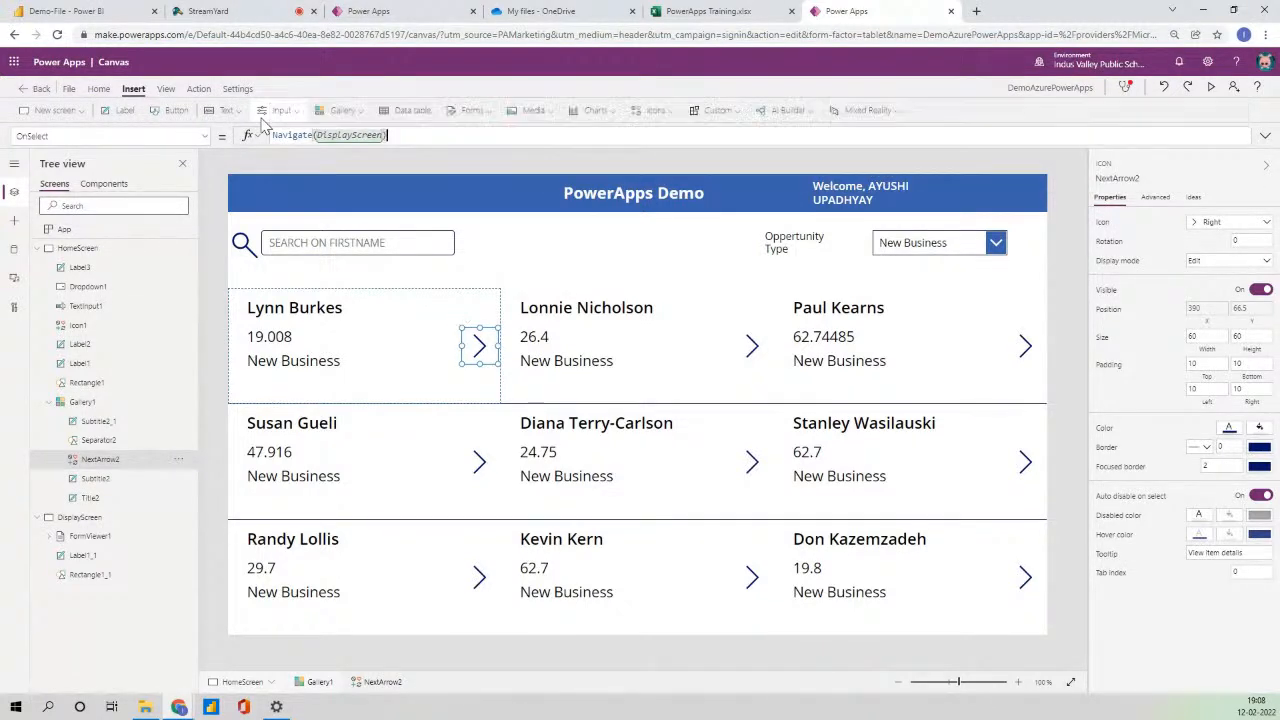
{"action": "left_click", "coordinate": [48, 248]}
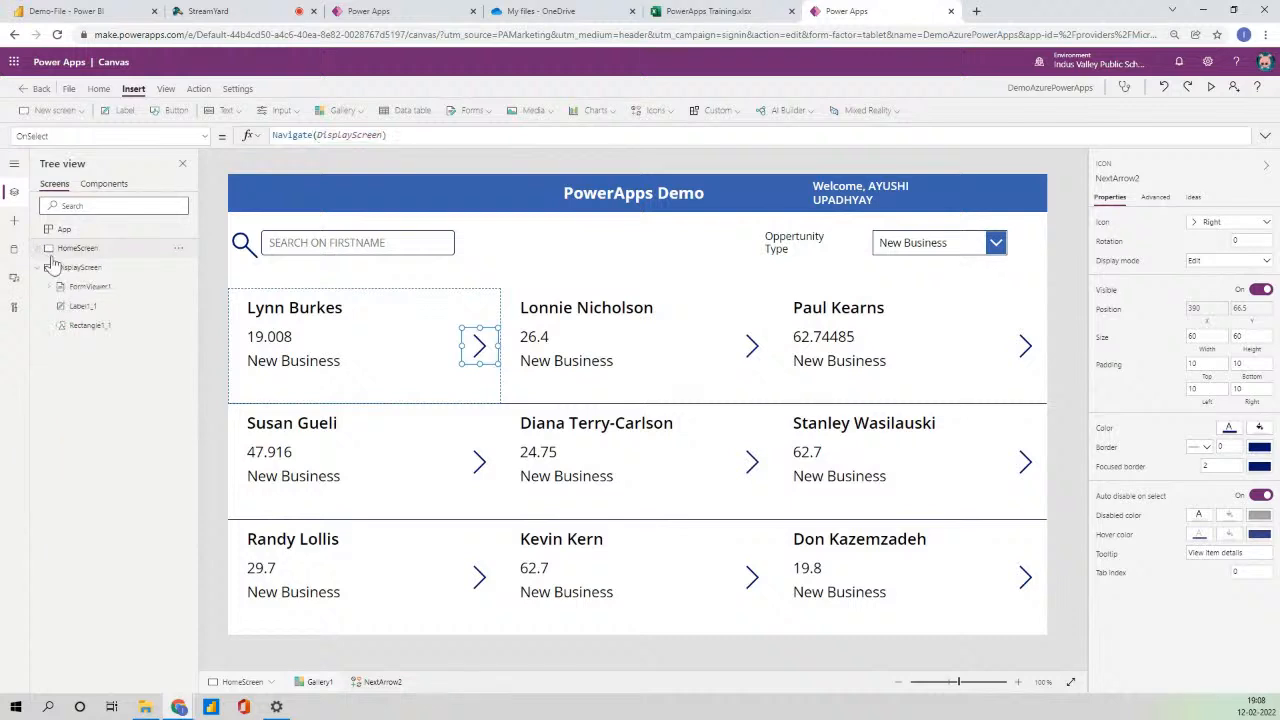
- Insert a white Back arrow icon in the Display Data screen header
{"action": "left_click", "coordinate": [79, 267]}
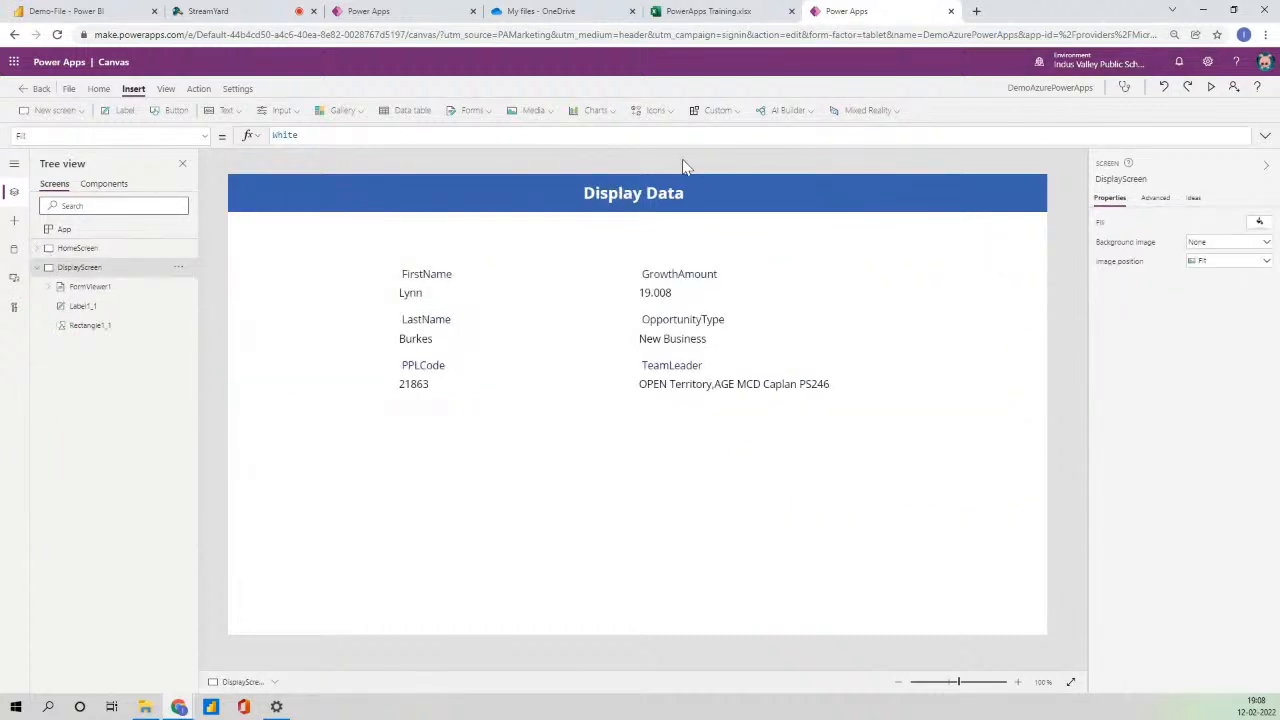
{"action": "left_click", "coordinate": [660, 111]}
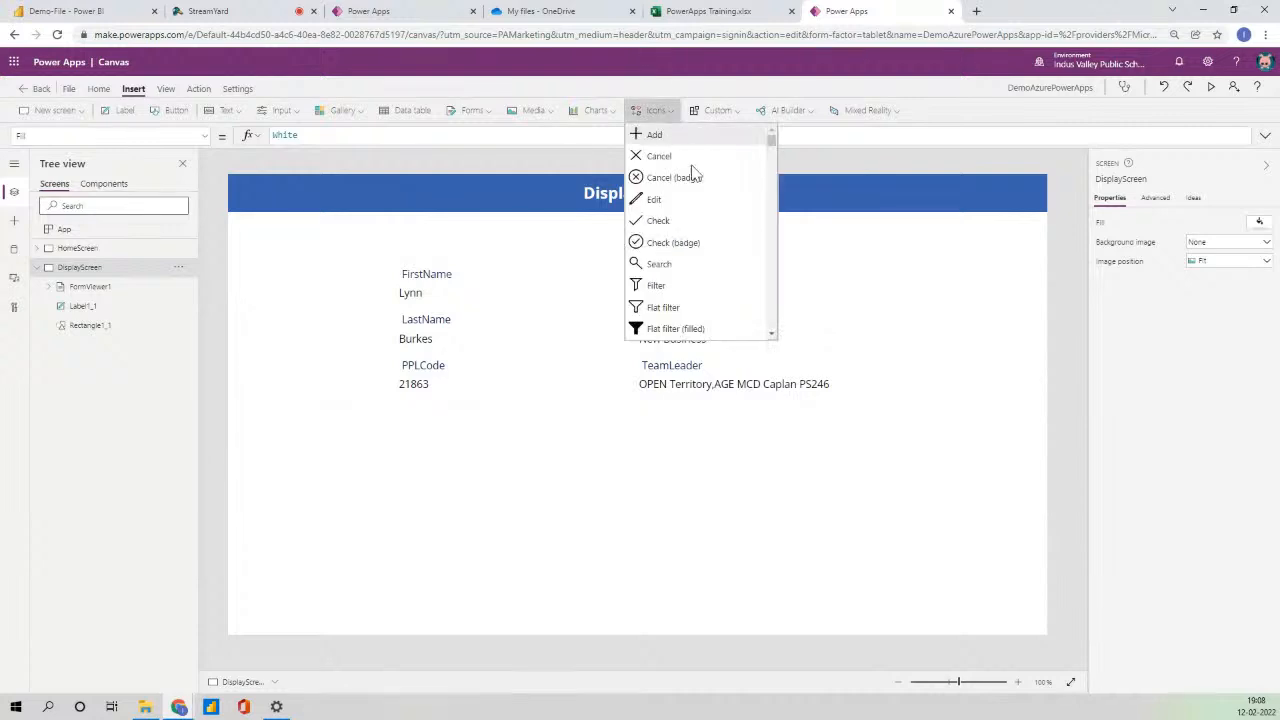
{"action": "scroll", "coordinate": [694, 225], "scroll_direction": "down", "scroll_amount": 1}
{"action": "scroll", "coordinate": [695, 245], "scroll_direction": "down", "scroll_amount": 5}
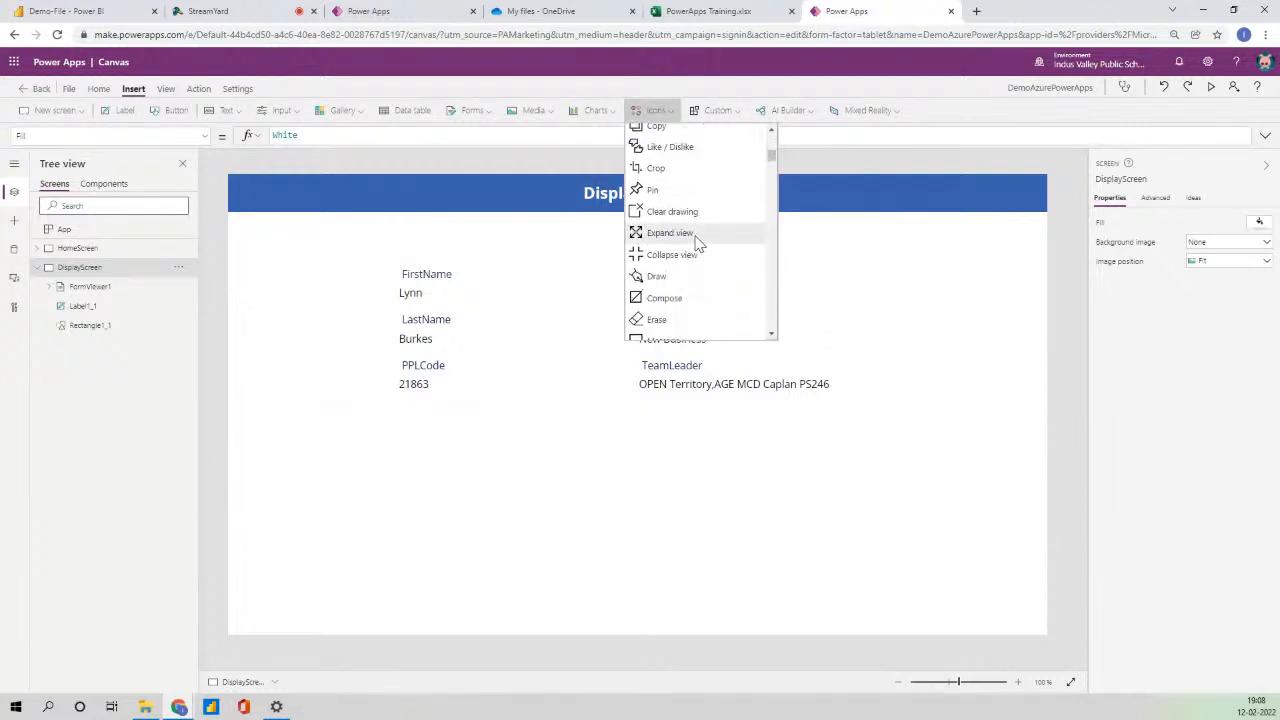
{"action": "left_click", "coordinate": [694, 243]}
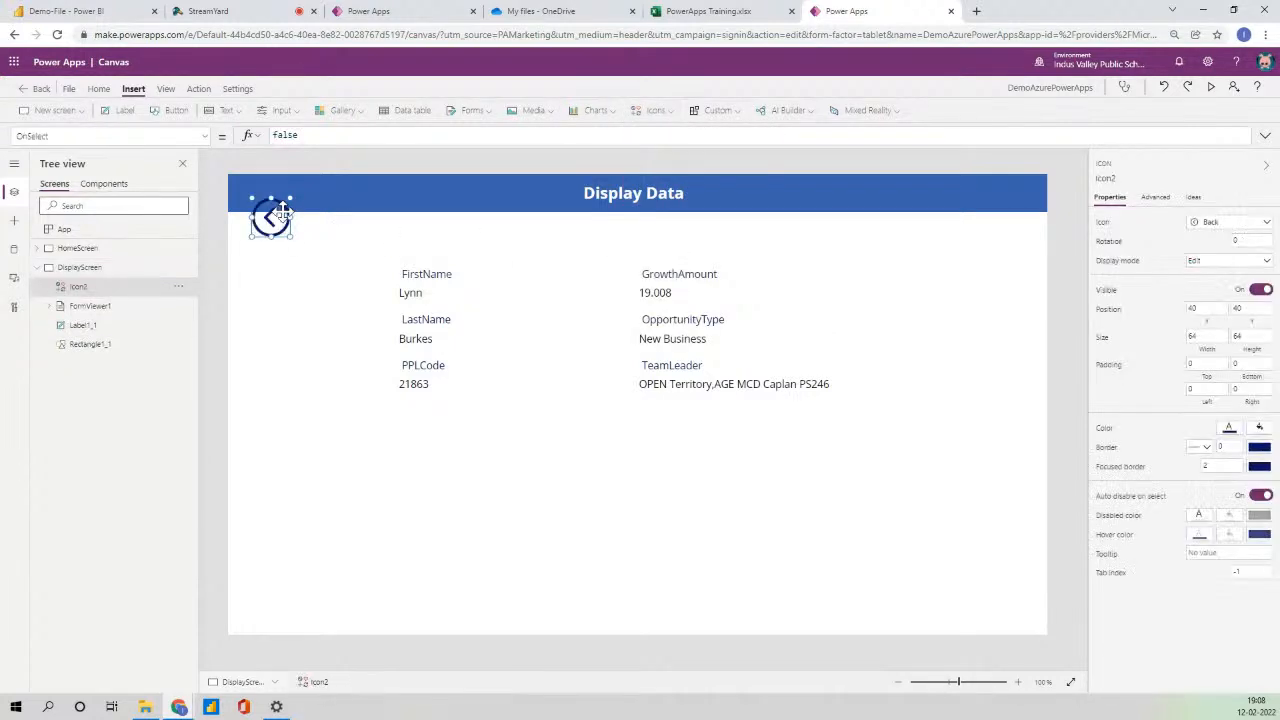
{"action": "left_click", "coordinate": [1230, 427]}
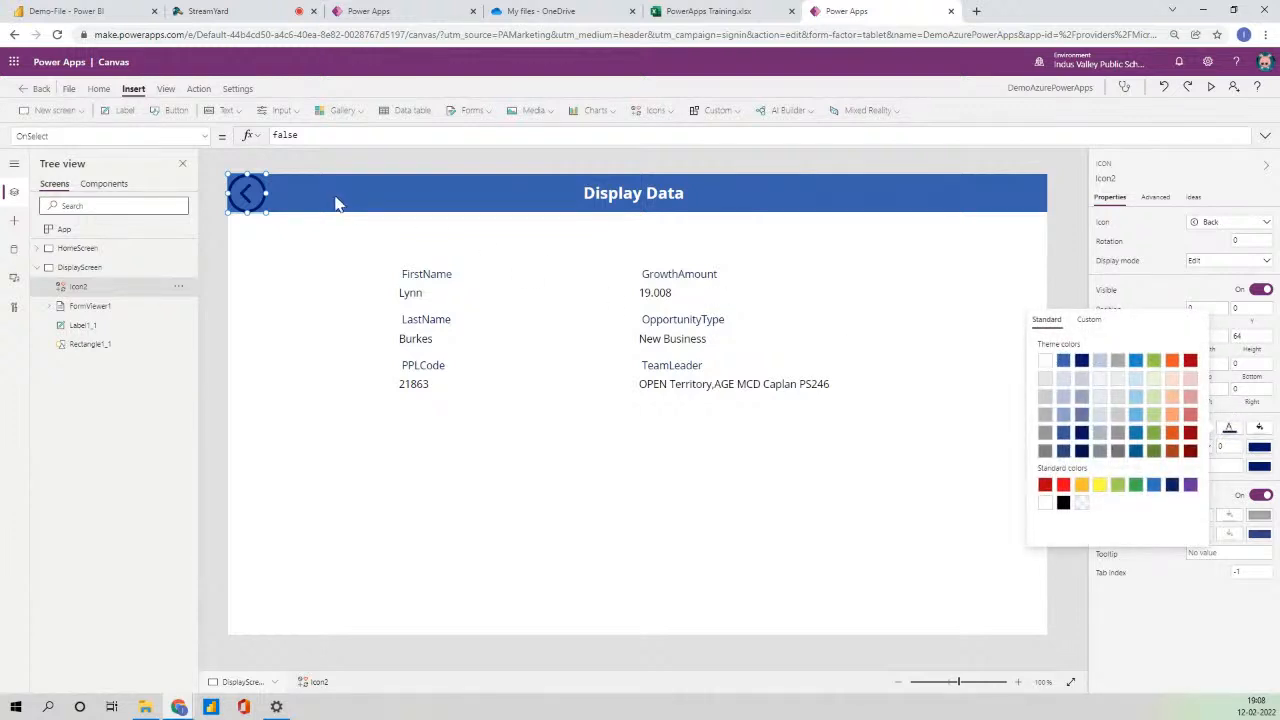
{"action": "left_click", "coordinate": [1045, 360]}
{"action": "left_click", "coordinate": [340, 200]}
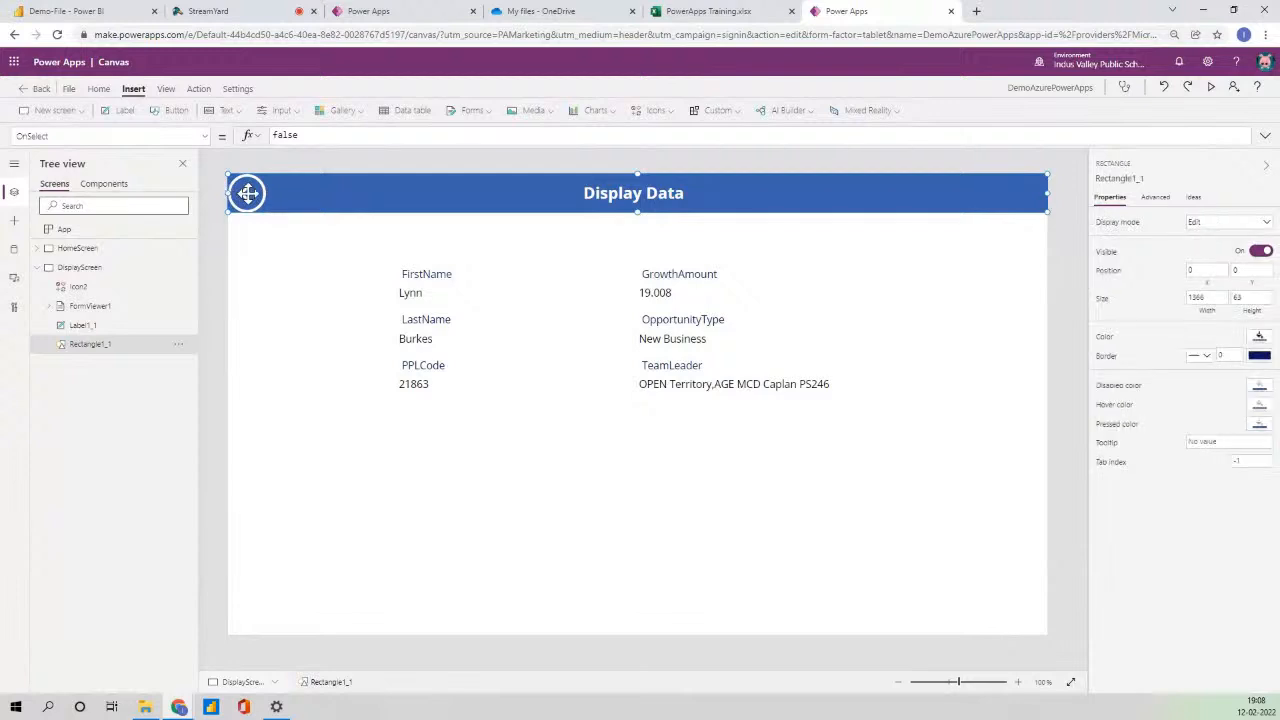
- Set the back arrow's OnSelect formula to Back()
{"action": "left_click", "coordinate": [342, 292]}
{"action": "left_click", "coordinate": [258, 199]}
{"action": "left_click_drag", "start_coordinate": [321, 138], "coordinate": [246, 137]}
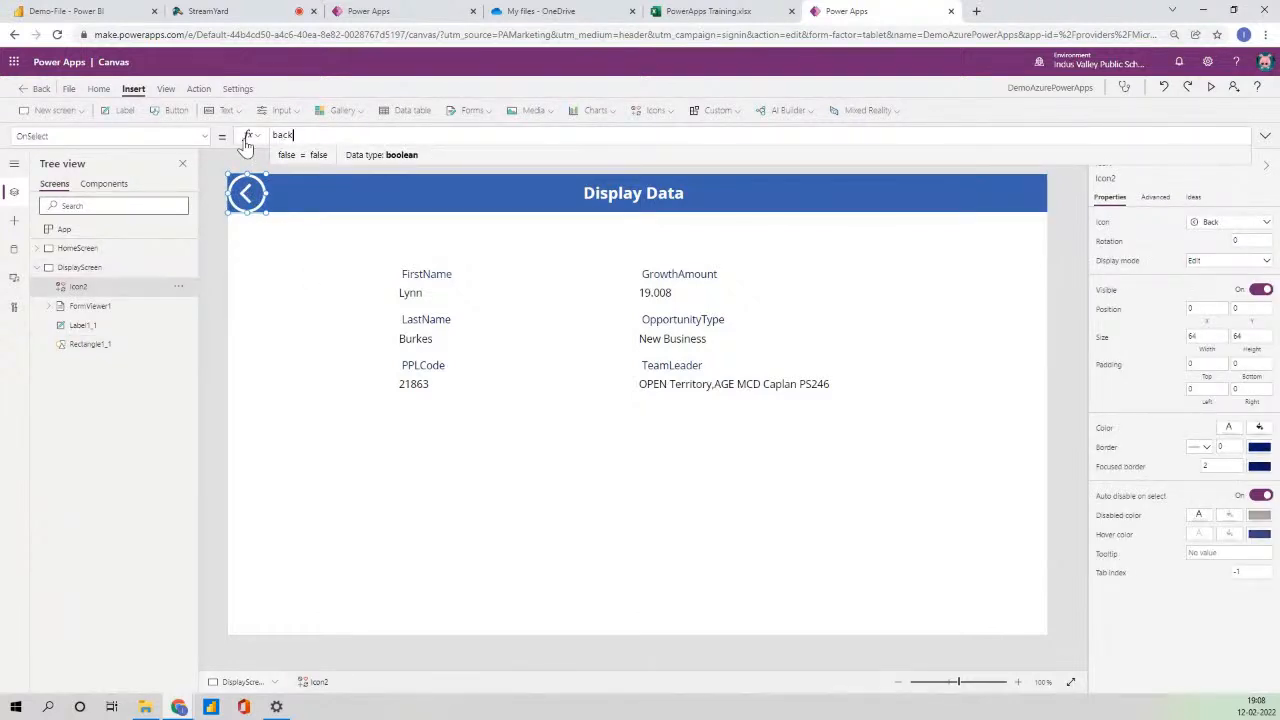
{"action": "type", "text": ")"}
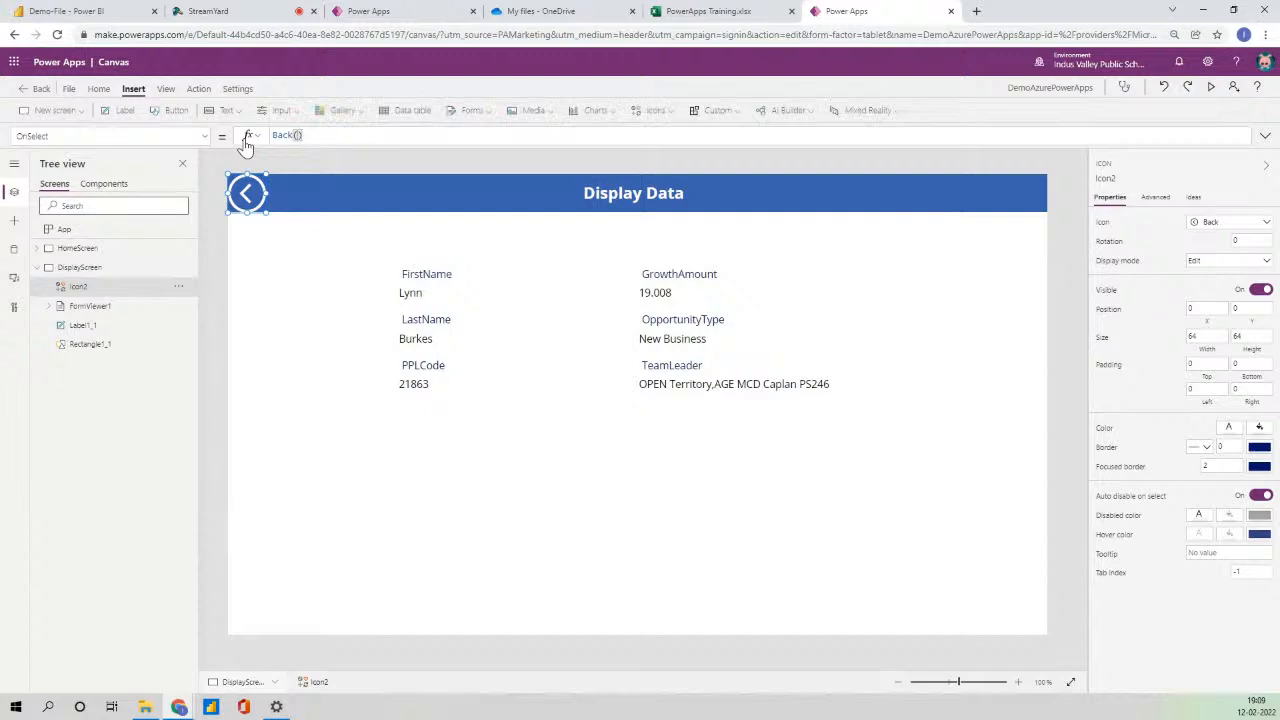
{"action": "left_click", "coordinate": [80, 249]}
{"action": "left_click", "coordinate": [1211, 92]}
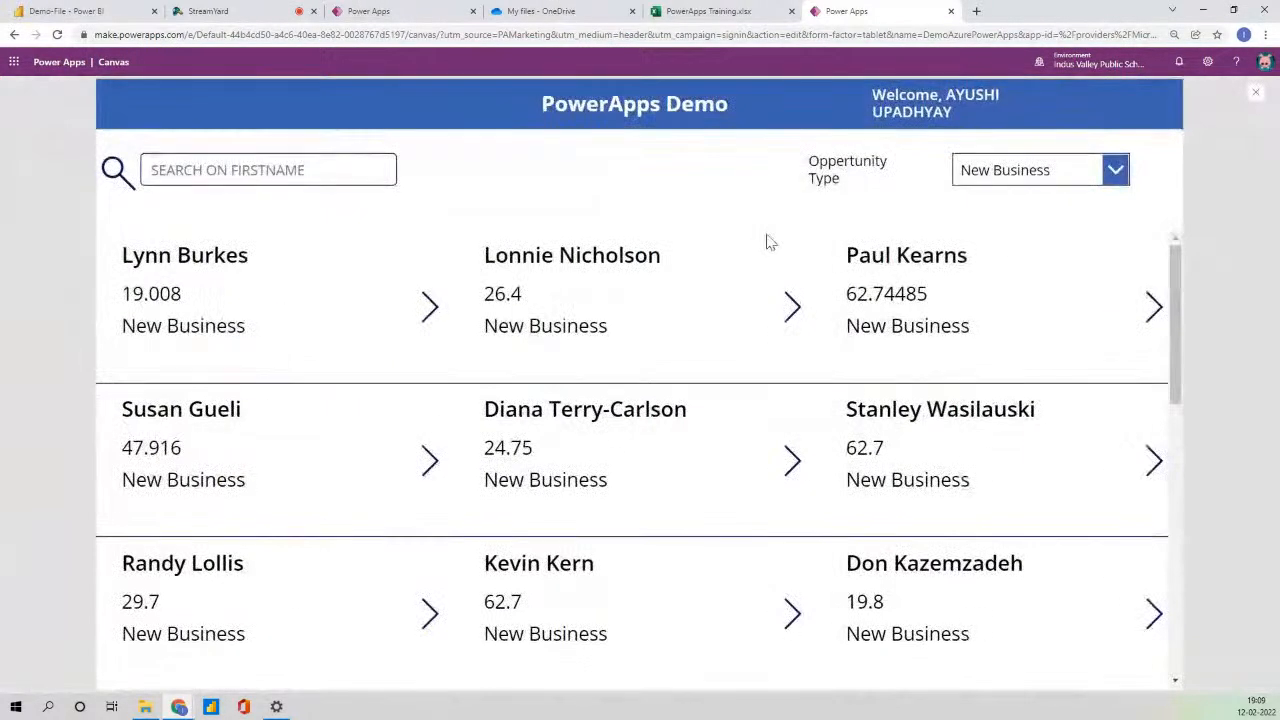
{"action": "left_click", "coordinate": [792, 308]}
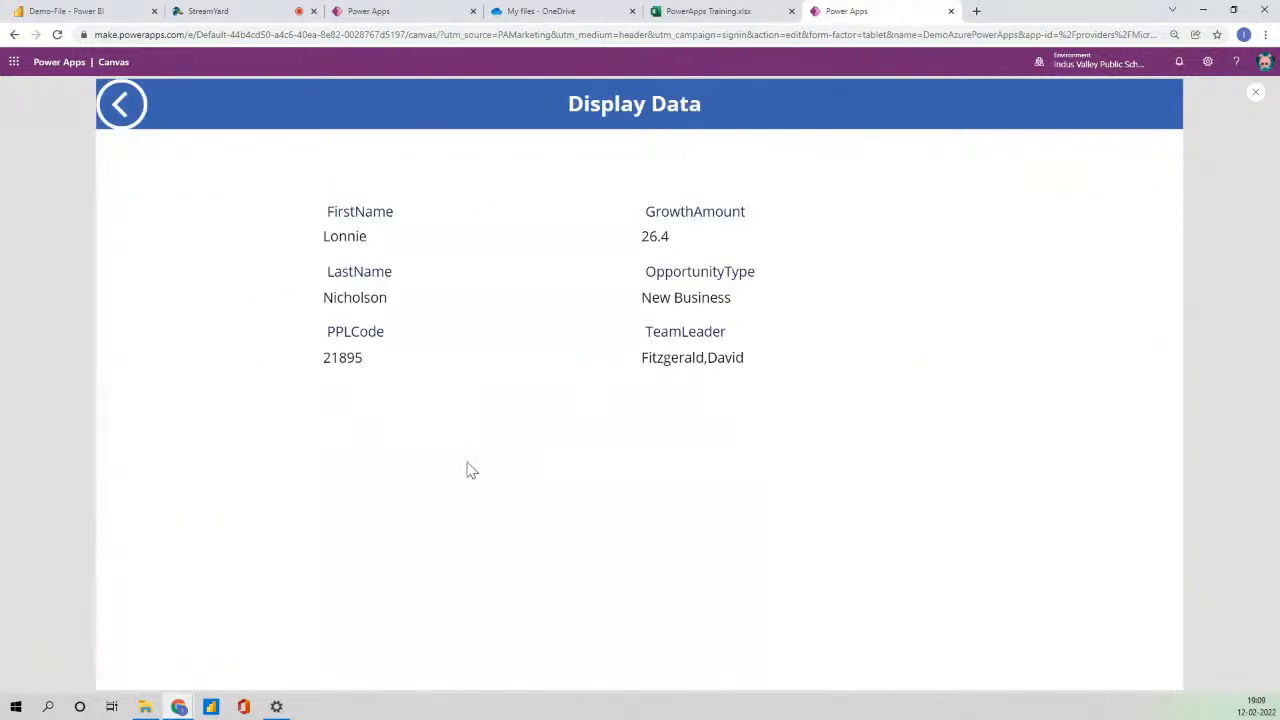
{"action": "left_click", "coordinate": [680, 14]}
{"action": "left_click", "coordinate": [846, 11]}
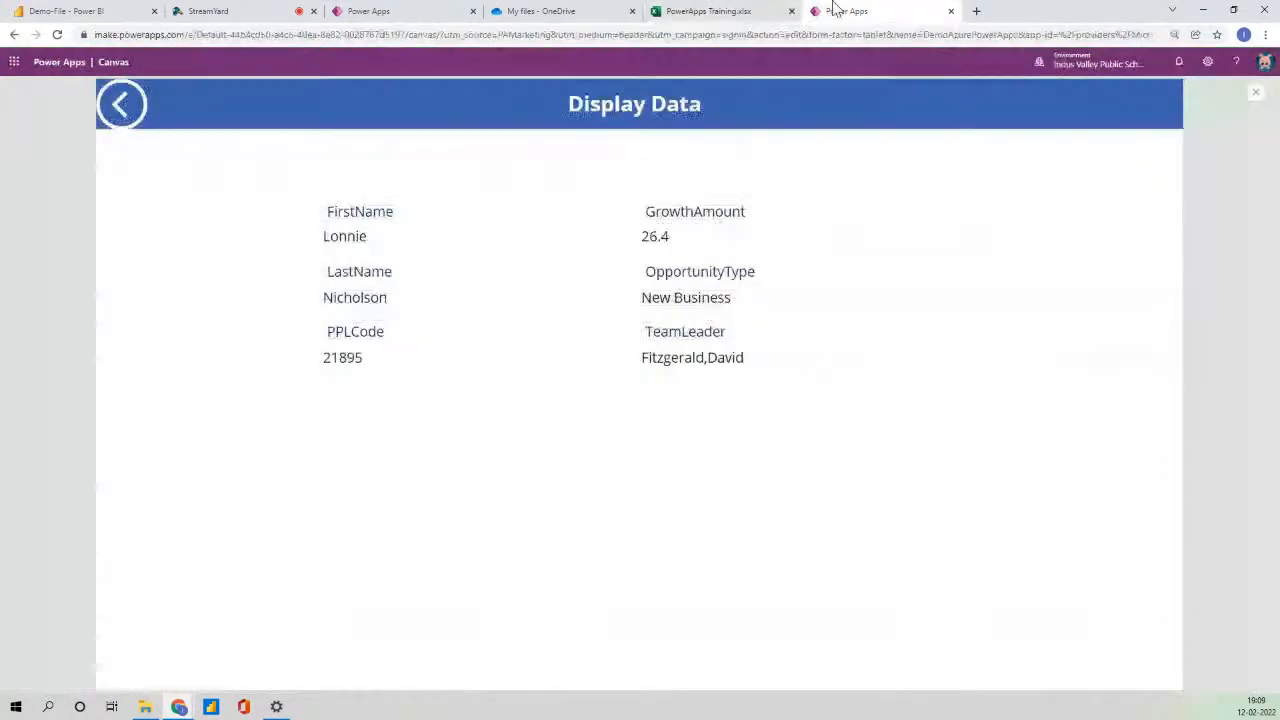
{"action": "left_click", "coordinate": [121, 105]}
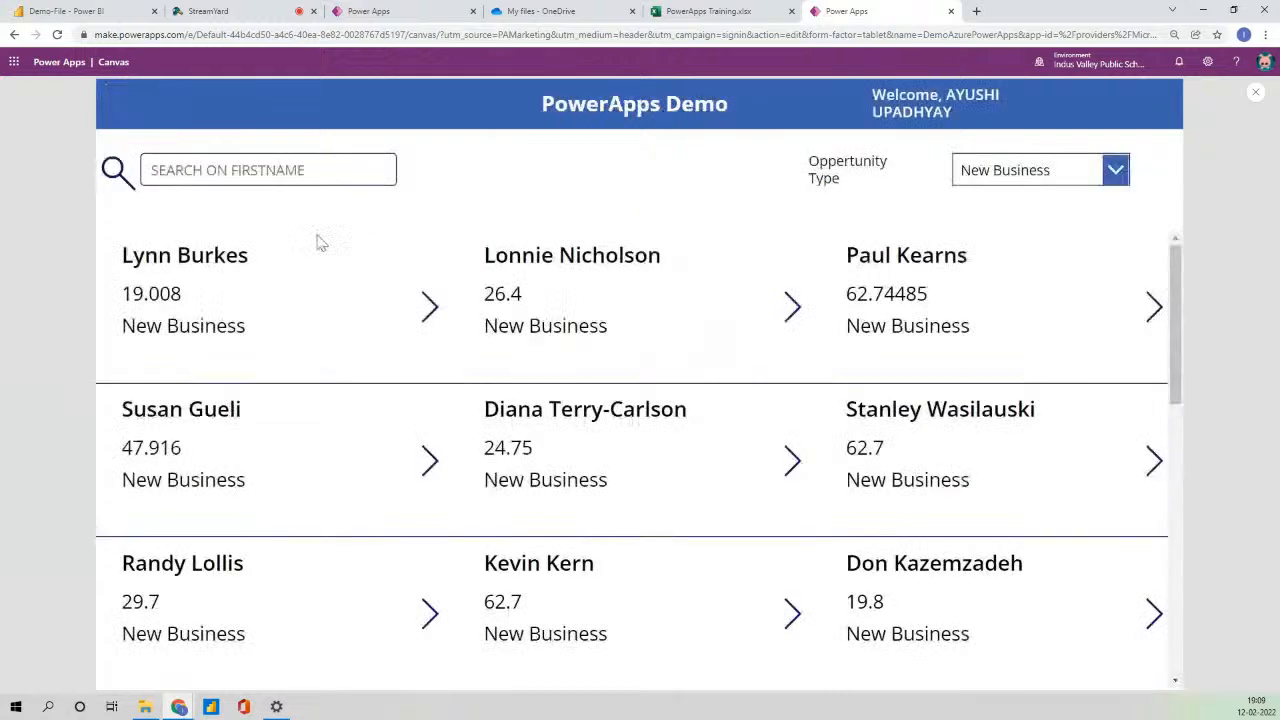
{"action": "left_click", "coordinate": [1255, 92]}
{"action": "left_click", "coordinate": [752, 427]}
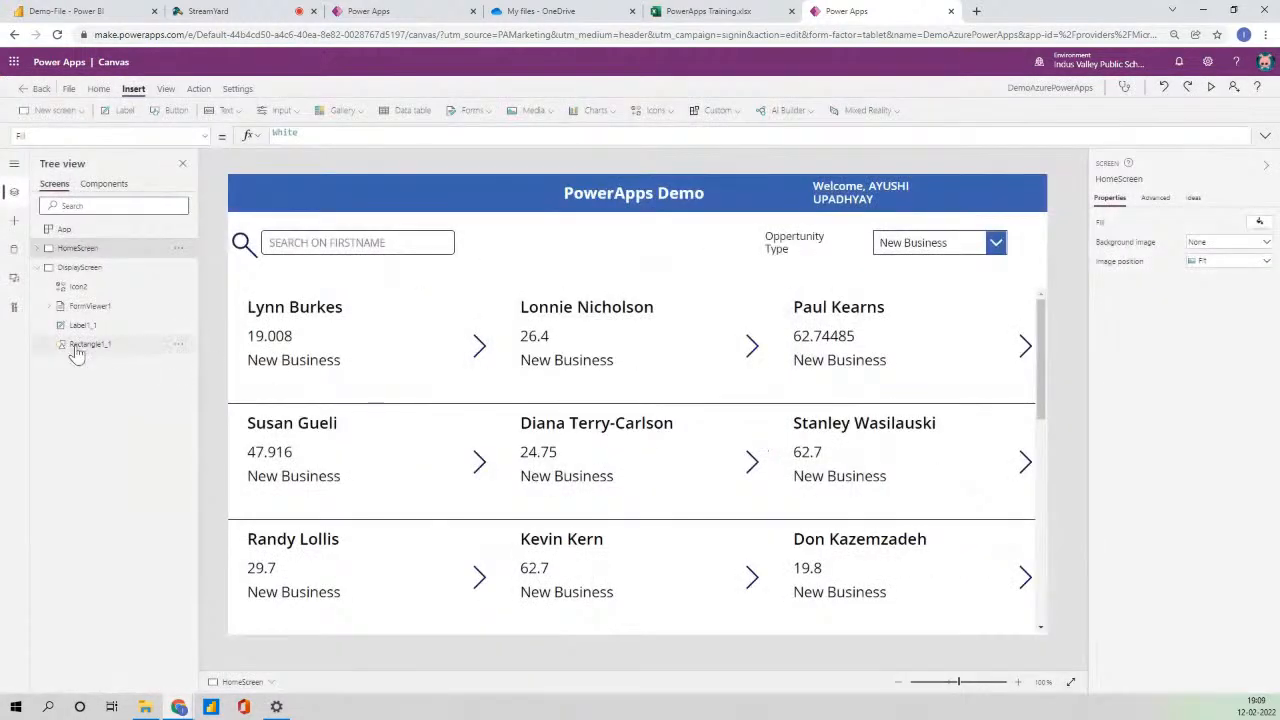
- Reselect DisplayScreen in the Tree view and return to the Home commands
{"action": "left_click", "coordinate": [36, 270]}
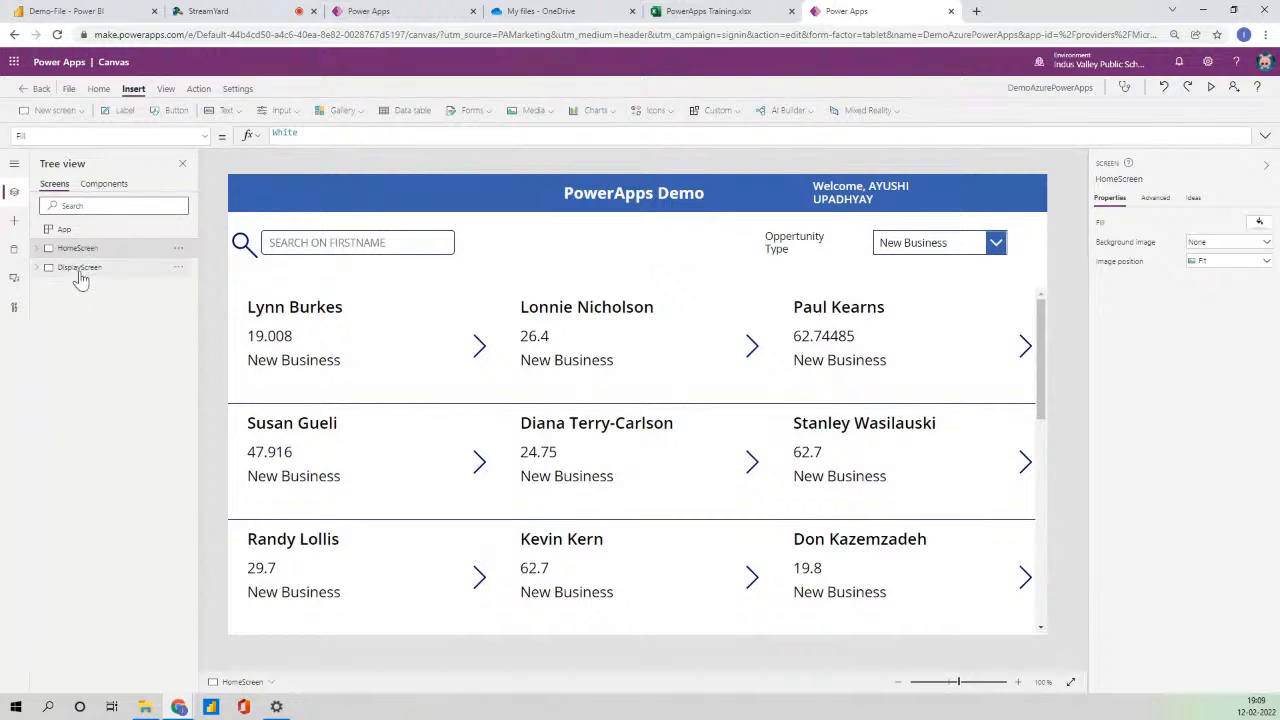
{"action": "left_click", "coordinate": [79, 268]}
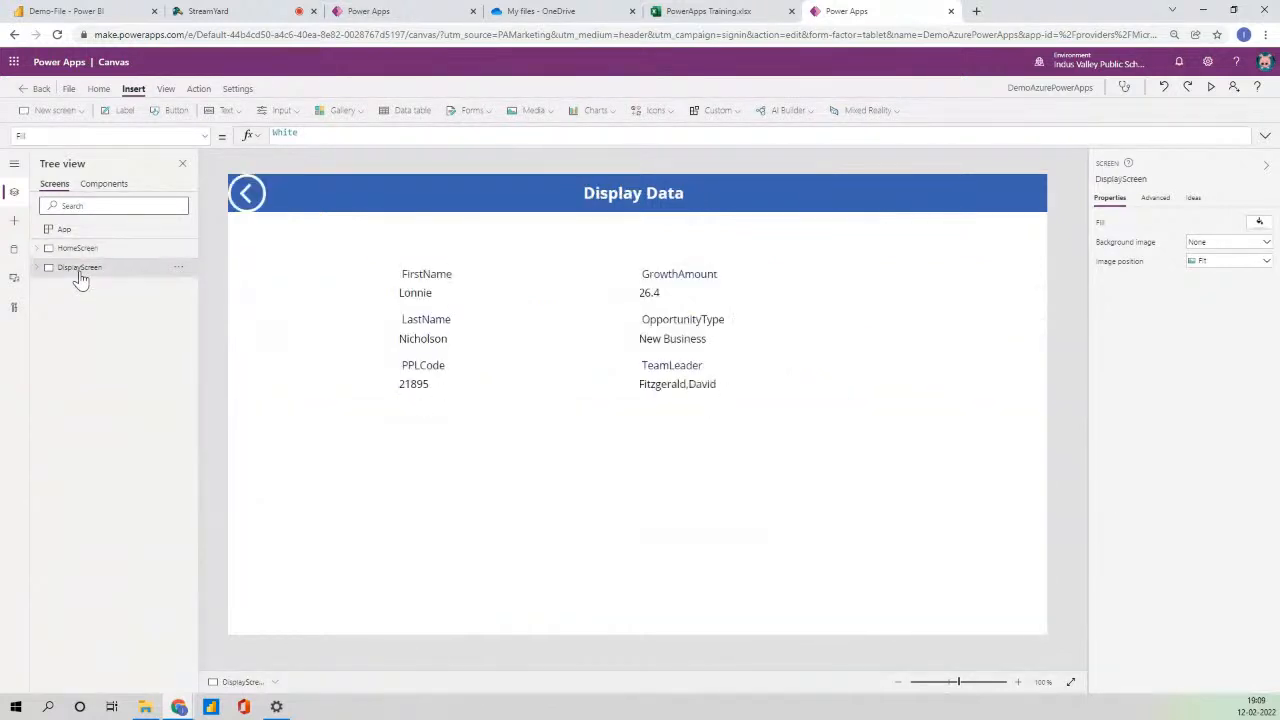
{"action": "left_click", "coordinate": [68, 94]}
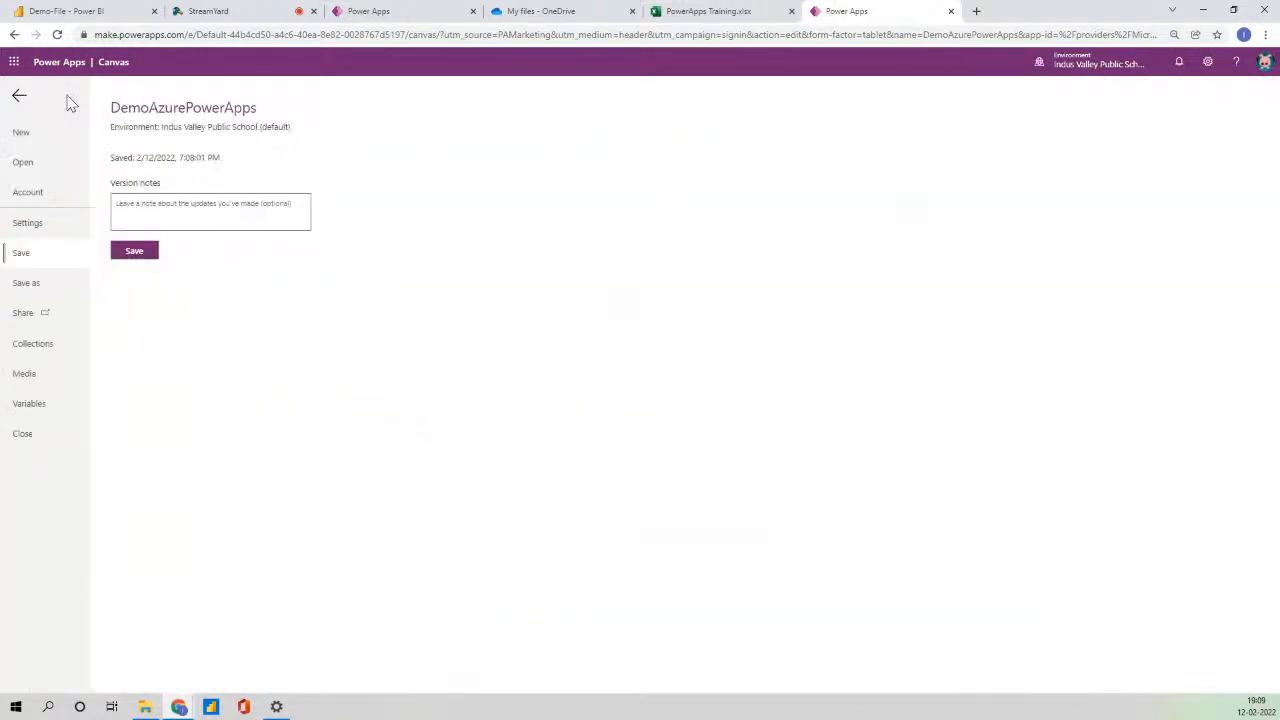
{"action": "left_click", "coordinate": [20, 97]}
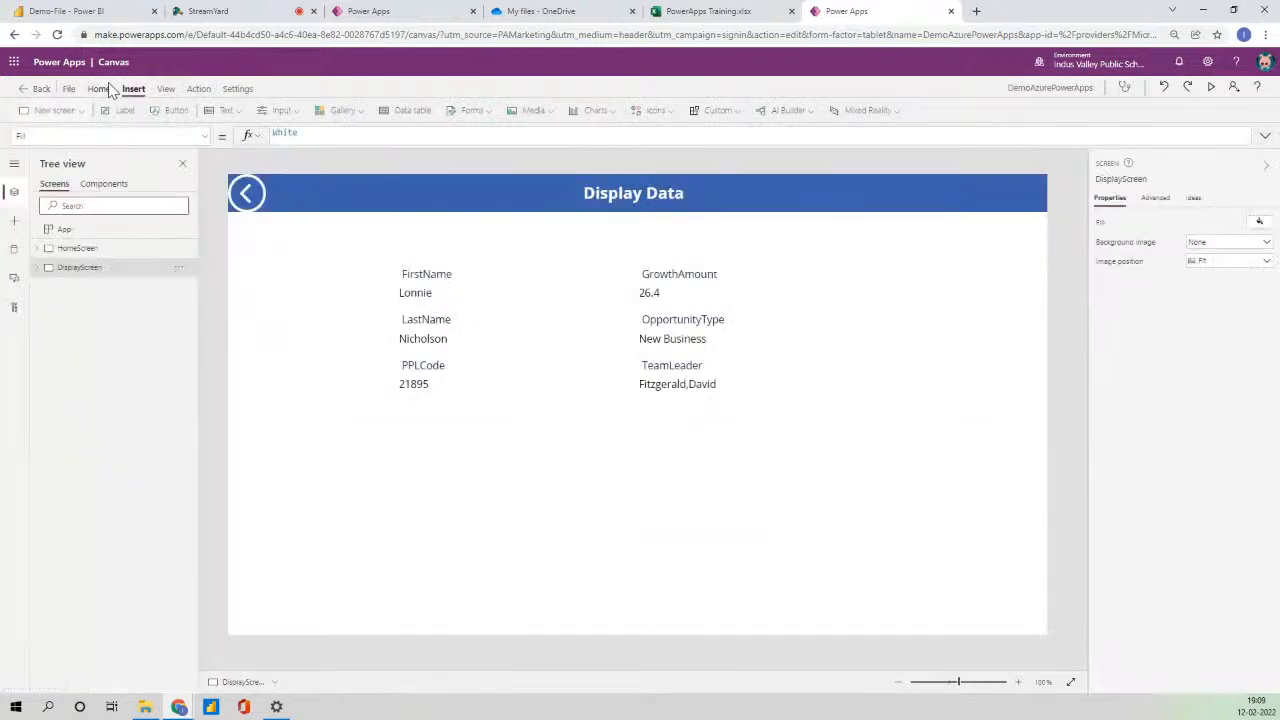
{"action": "left_click", "coordinate": [100, 91]}
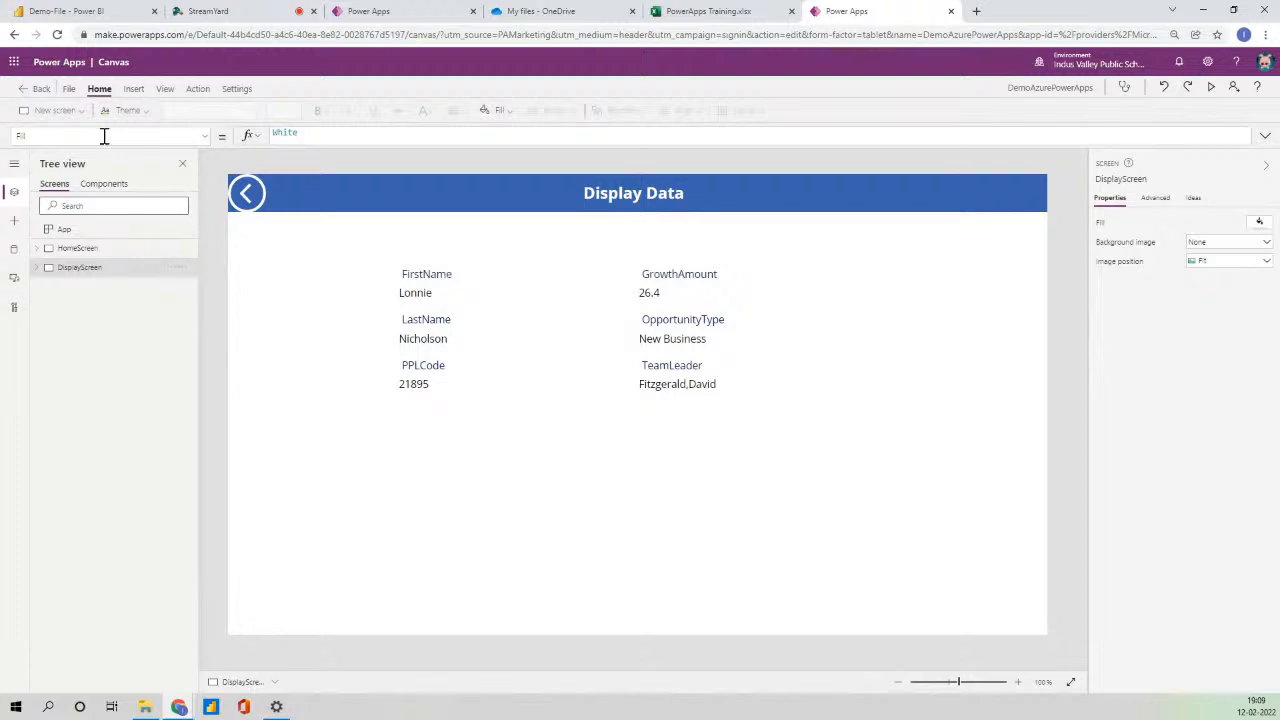
- Duplicate DisplayScreen and rename the copy 'Edit Screen'
{"action": "left_click", "coordinate": [178, 267]}
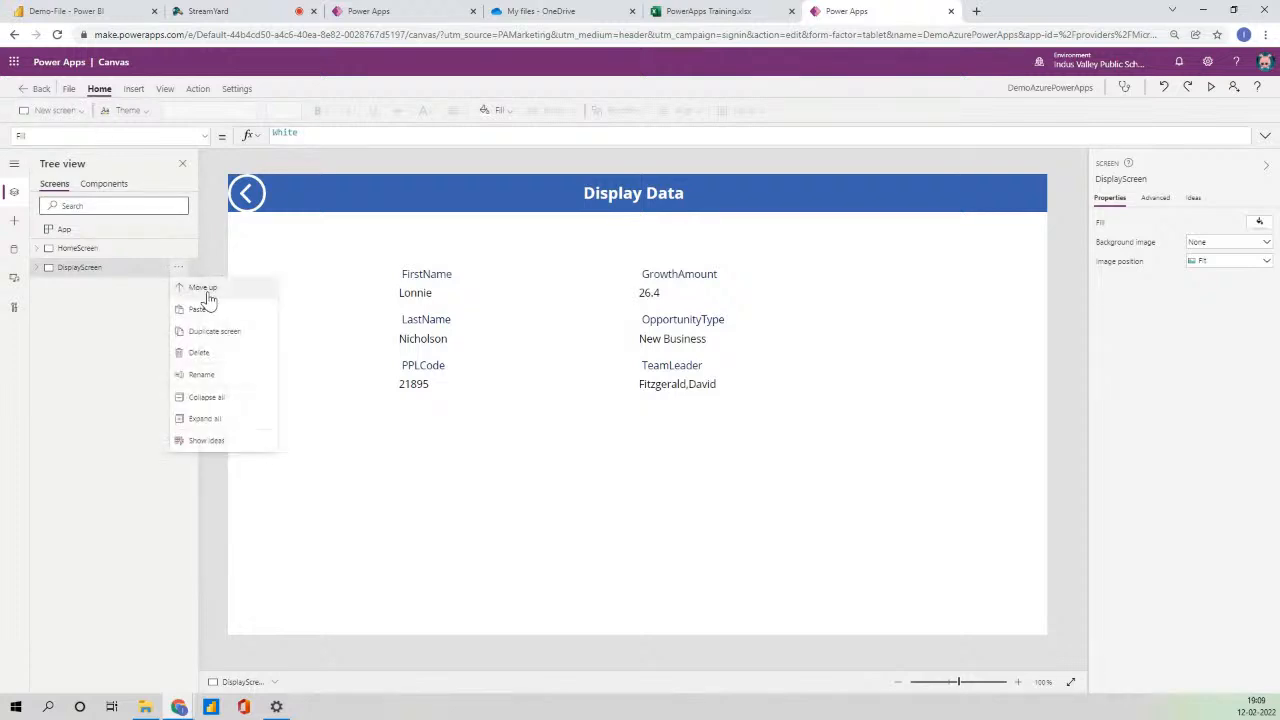
{"action": "left_click", "coordinate": [232, 332]}
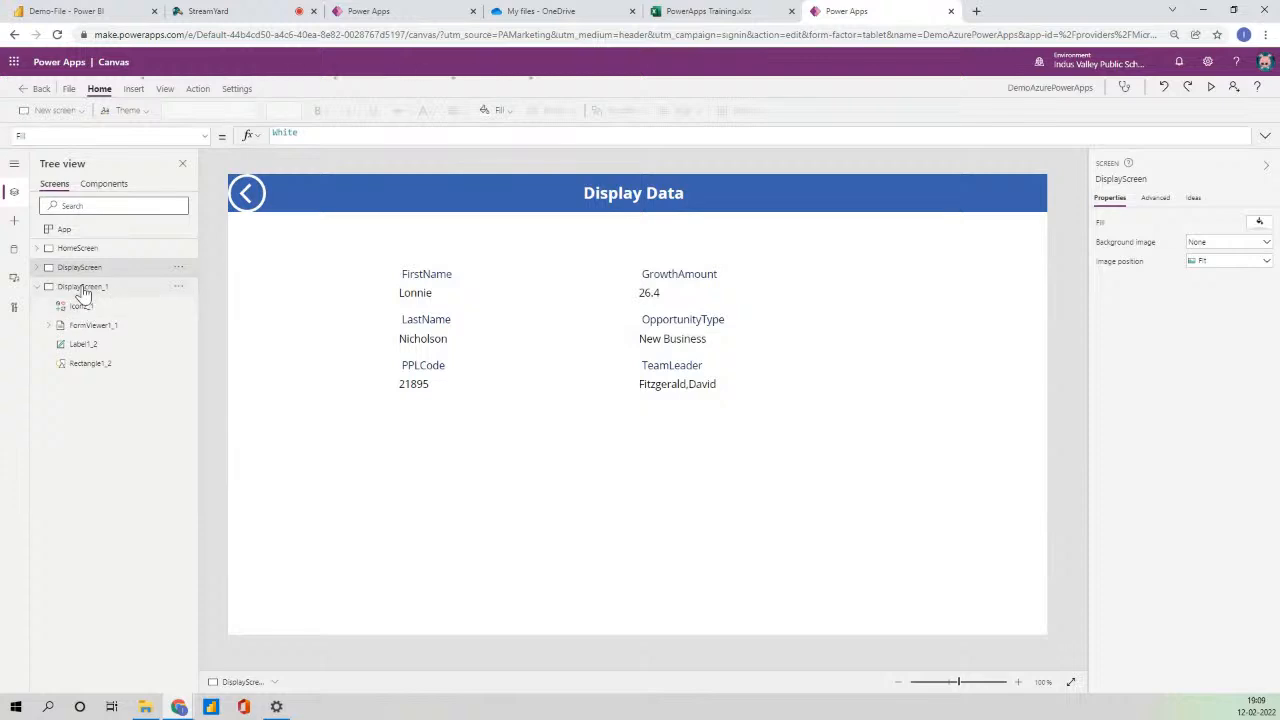
{"action": "double_click", "coordinate": [84, 287]}
{"action": "type", "text": "E"}
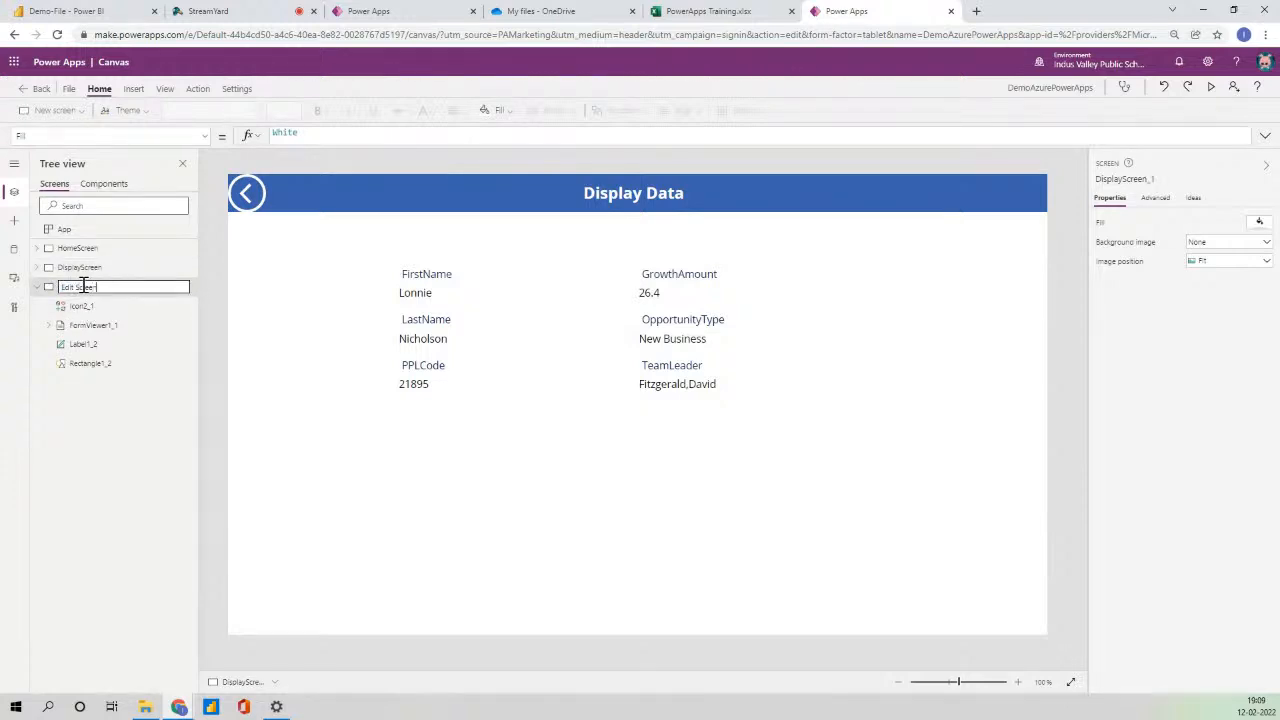
{"action": "type", "text": "dit Screen"}
{"action": "key", "text": "Return"}
- Change the header title to 'Edit/New User' and delete the copied display form FormViewer1_1
{"action": "left_click", "coordinate": [675, 364]}
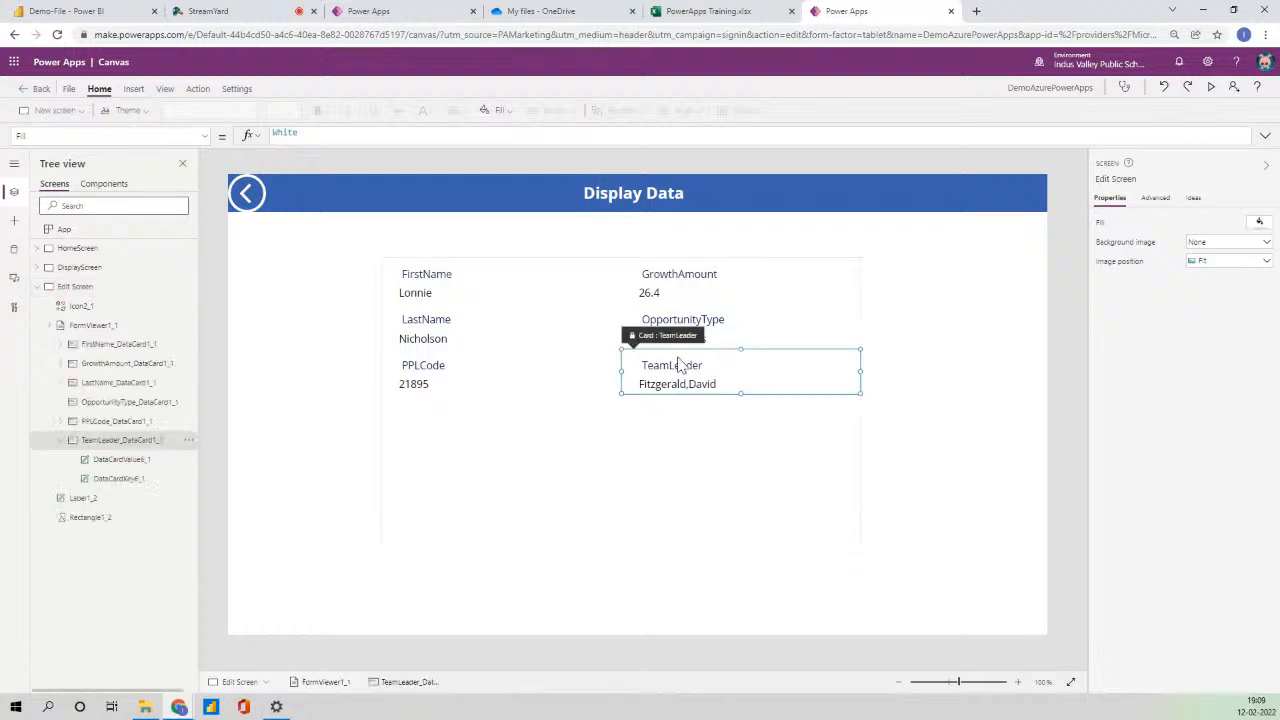
{"action": "left_click", "coordinate": [733, 520]}
{"action": "left_click", "coordinate": [633, 193]}
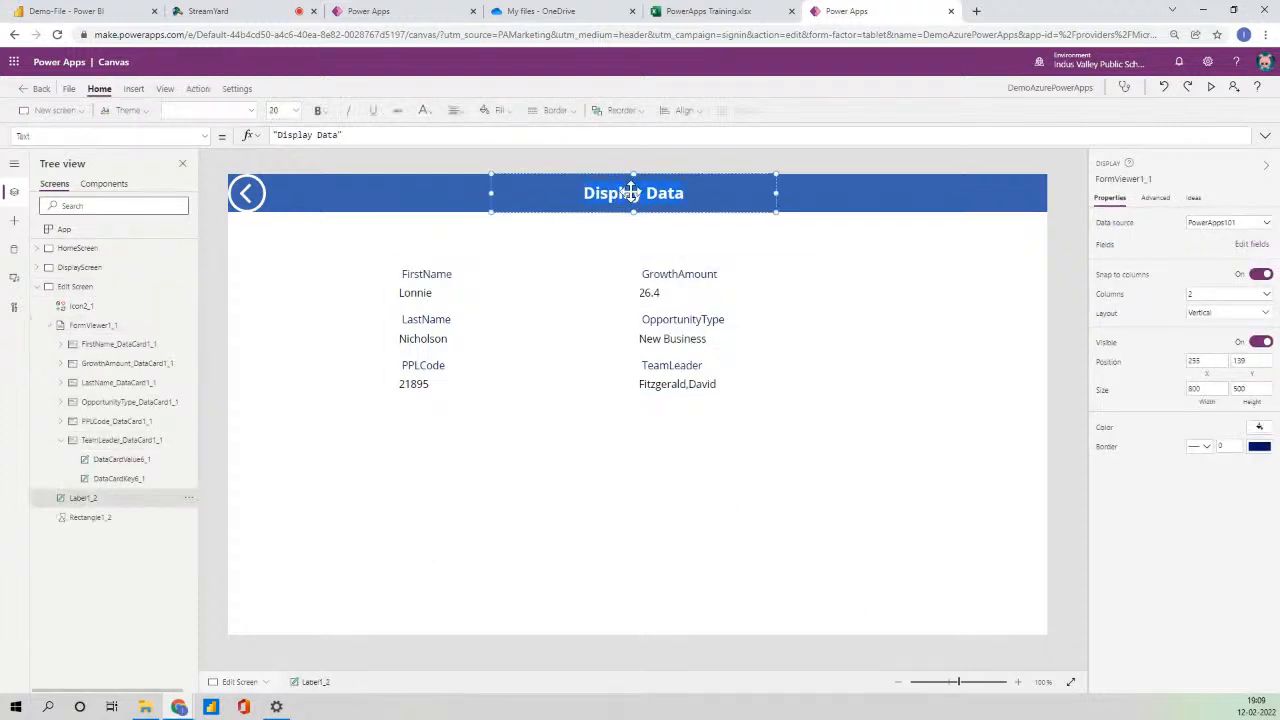
{"action": "left_click", "coordinate": [1240, 219]}
{"action": "type", "text": "Edit"}
{"action": "key", "text": "BackSpace"}
{"action": "key", "text": "BackSpace"}
{"action": "key", "text": "BackSpace"}
{"action": "type", "text": "E"}
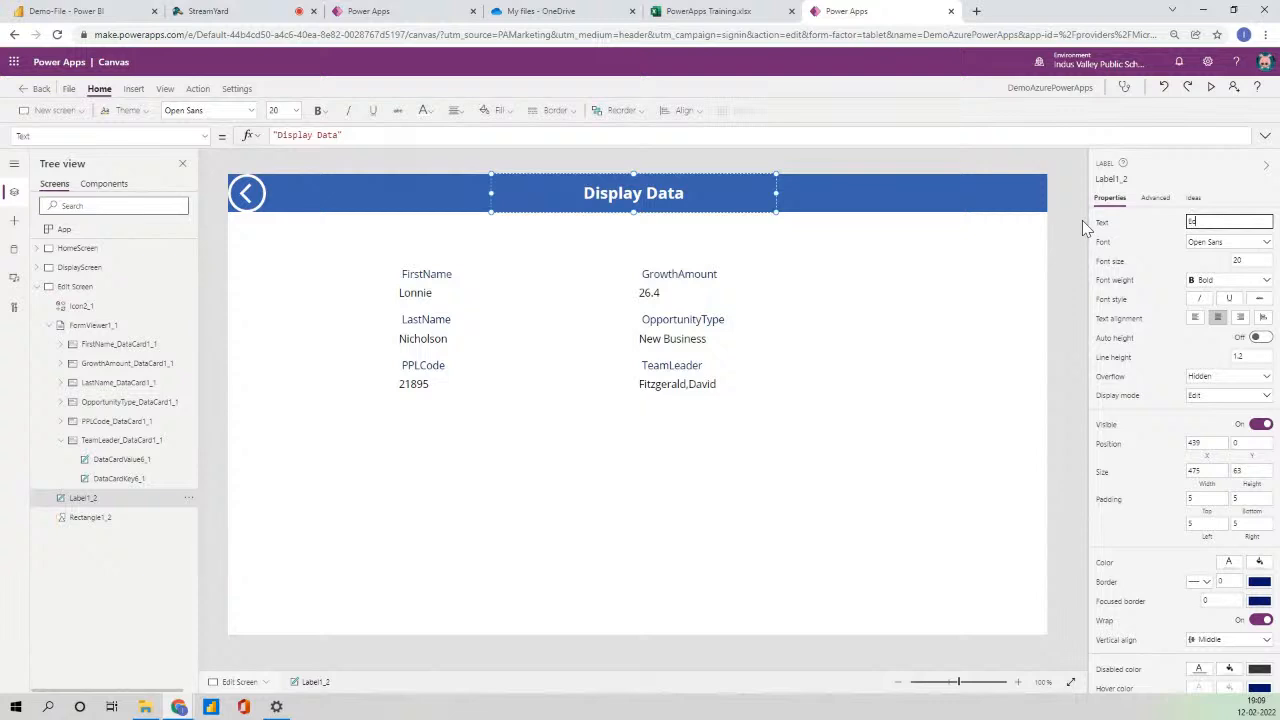
{"action": "type", "text": "dit/New"}
{"action": "key", "text": "BackSpace"}
{"action": "type", "text": "ew USer"}
{"action": "key", "text": "Left"}
{"action": "key", "text": "Left"}
{"action": "key", "text": "BackSpace"}
{"action": "type", "text": "s"}
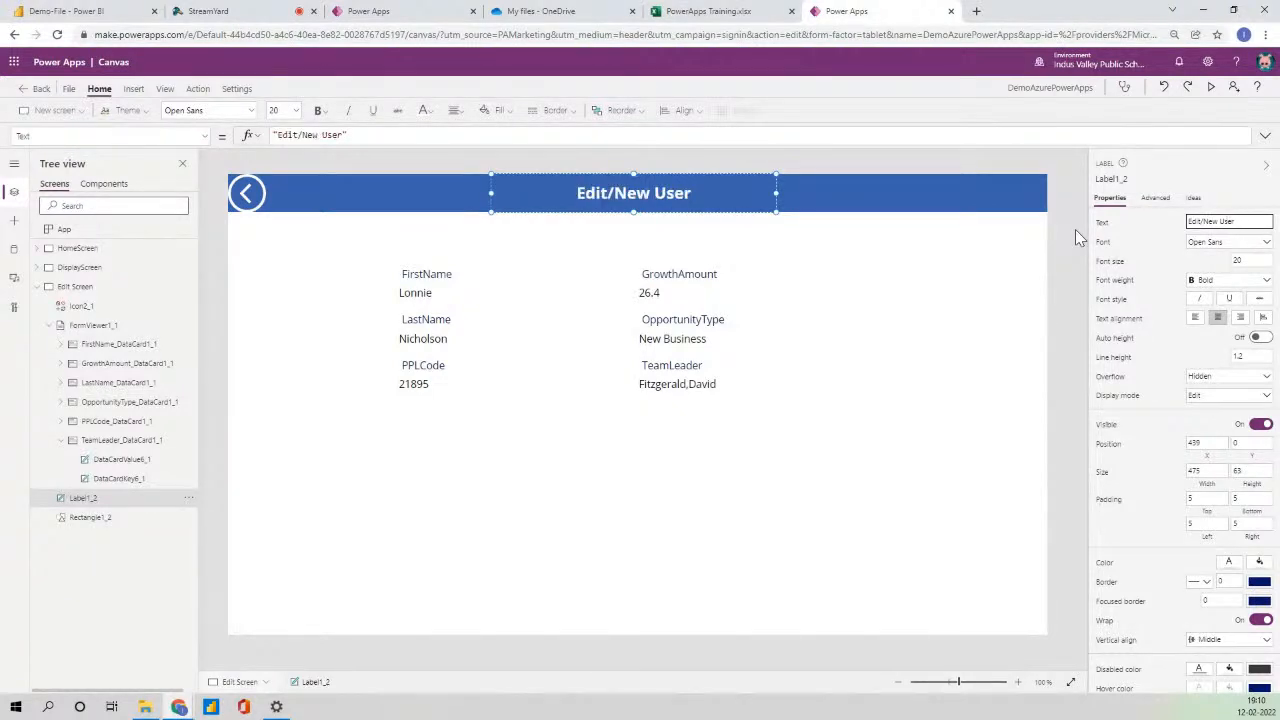
{"action": "left_click", "coordinate": [697, 477]}
{"action": "key", "text": "Delete"}
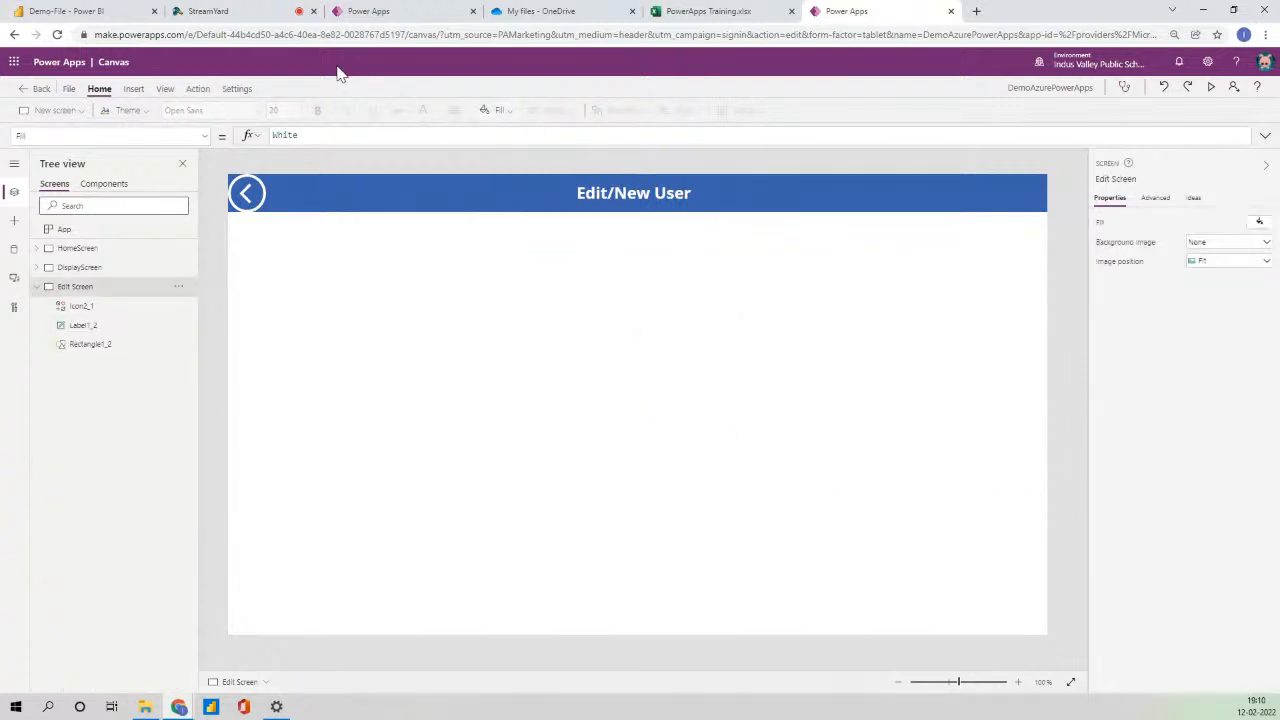
- Insert an edit form on Edit Screen, position it, and connect it to PowerApps101
{"action": "left_click", "coordinate": [133, 89]}
{"action": "left_click", "coordinate": [468, 110]}
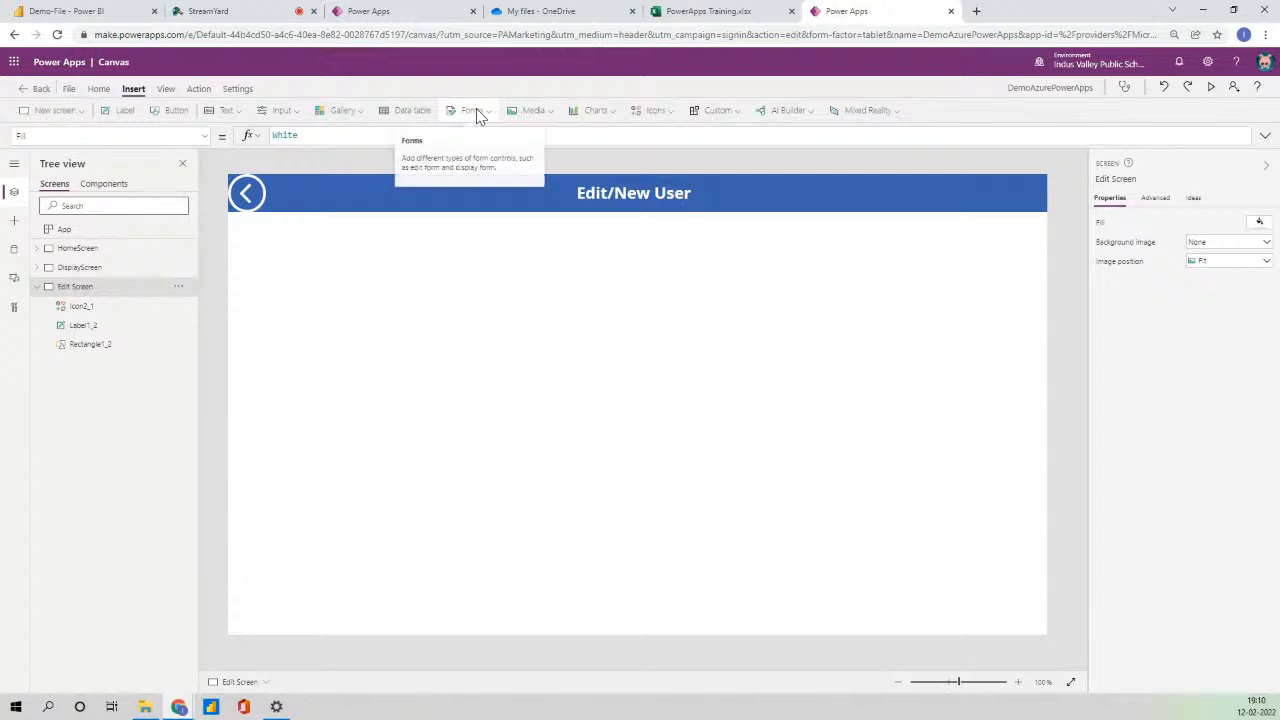
{"action": "left_click", "coordinate": [509, 138]}
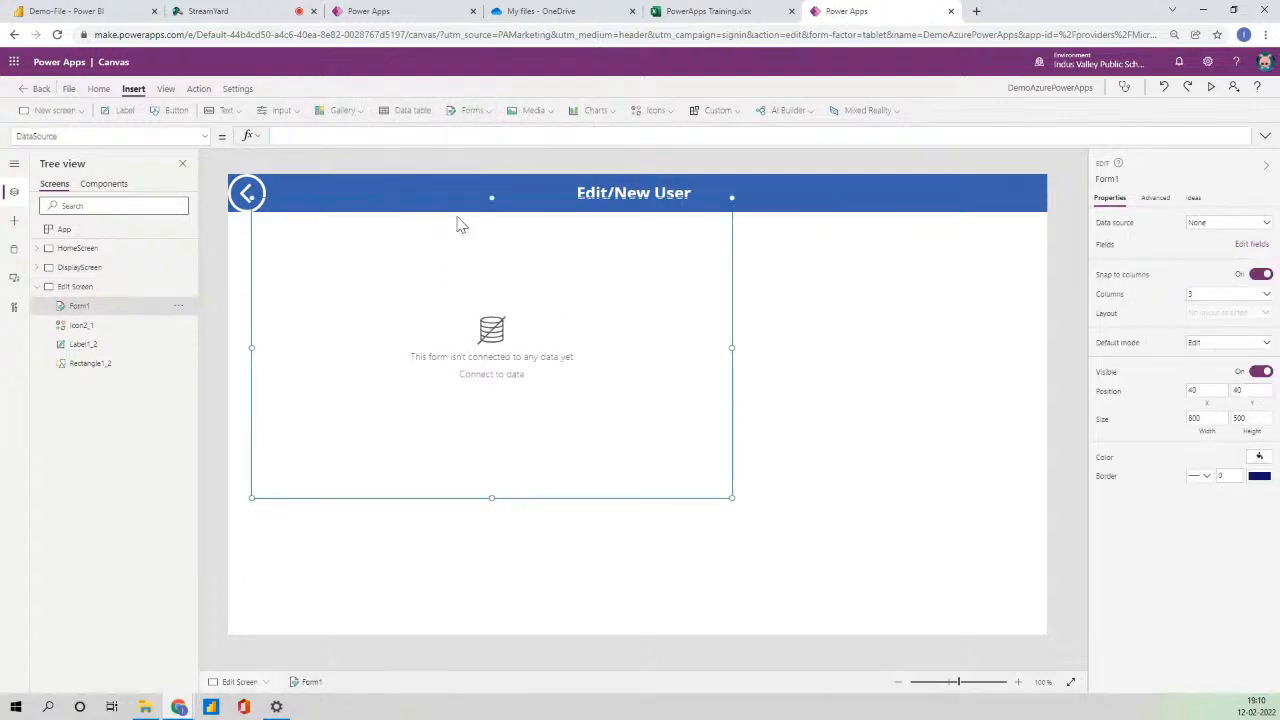
{"action": "left_click_drag", "start_coordinate": [406, 194], "coordinate": [619, 182]}
{"action": "left_click", "coordinate": [534, 366]}
{"action": "left_click_drag", "start_coordinate": [457, 205], "coordinate": [636, 287]}
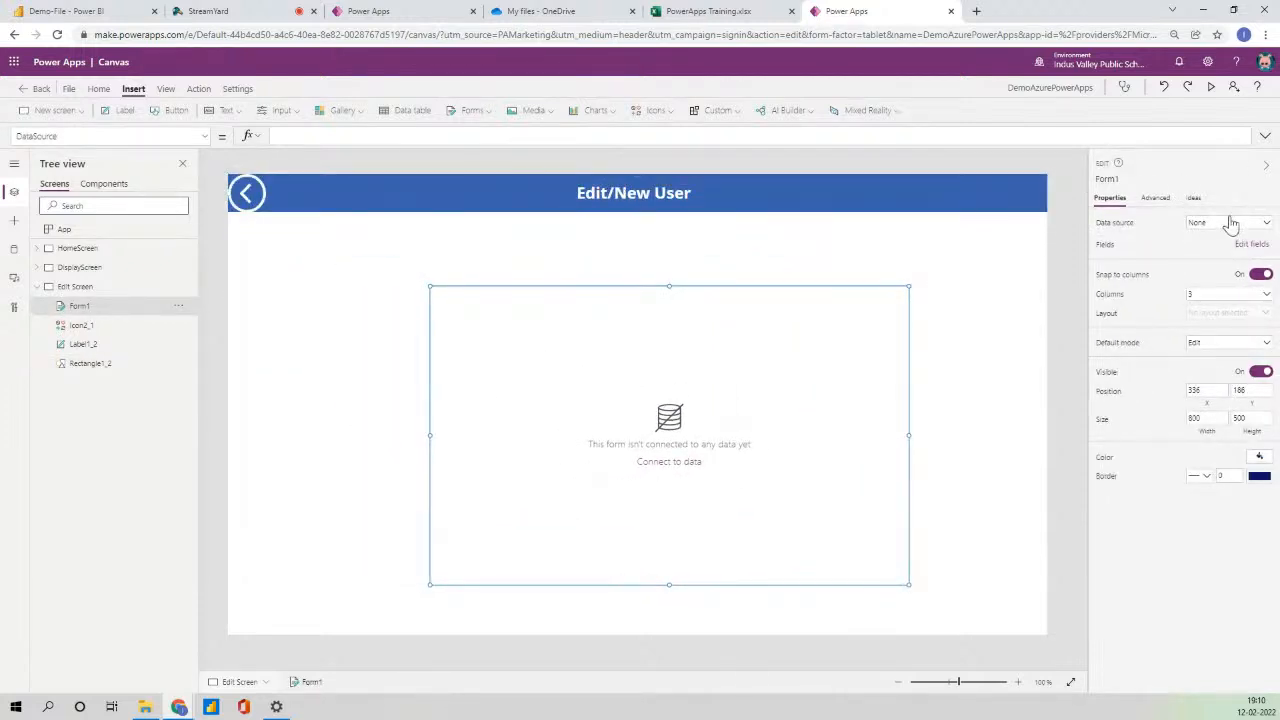
{"action": "left_click", "coordinate": [1230, 222]}
{"action": "left_click", "coordinate": [1180, 300]}
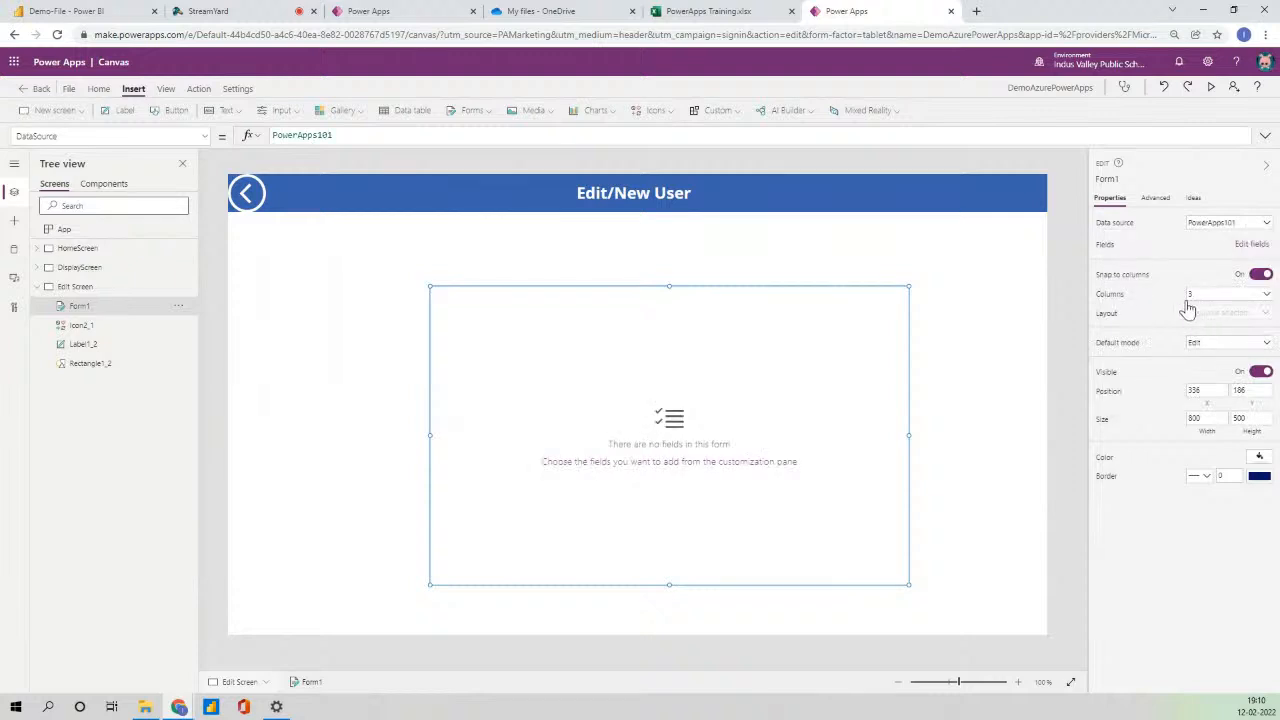
- Add FirstName, GrowthAmount, LastName, OpportunityType, PPLCode and TeamLeader fields, then reposition the form
{"action": "left_click", "coordinate": [1245, 244]}
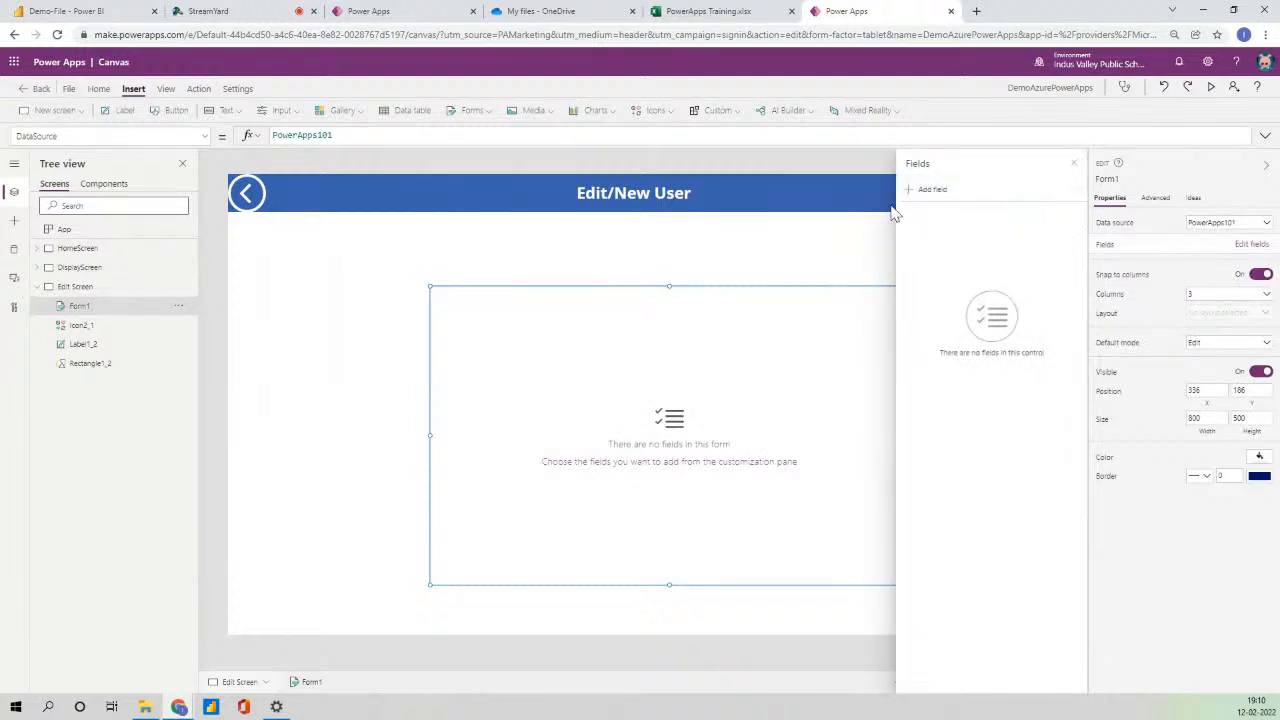
{"action": "left_click", "coordinate": [922, 190]}
{"action": "left_click", "coordinate": [921, 263]}
{"action": "left_click", "coordinate": [921, 285]}
{"action": "left_click", "coordinate": [921, 306]}
{"action": "left_click", "coordinate": [921, 328]}
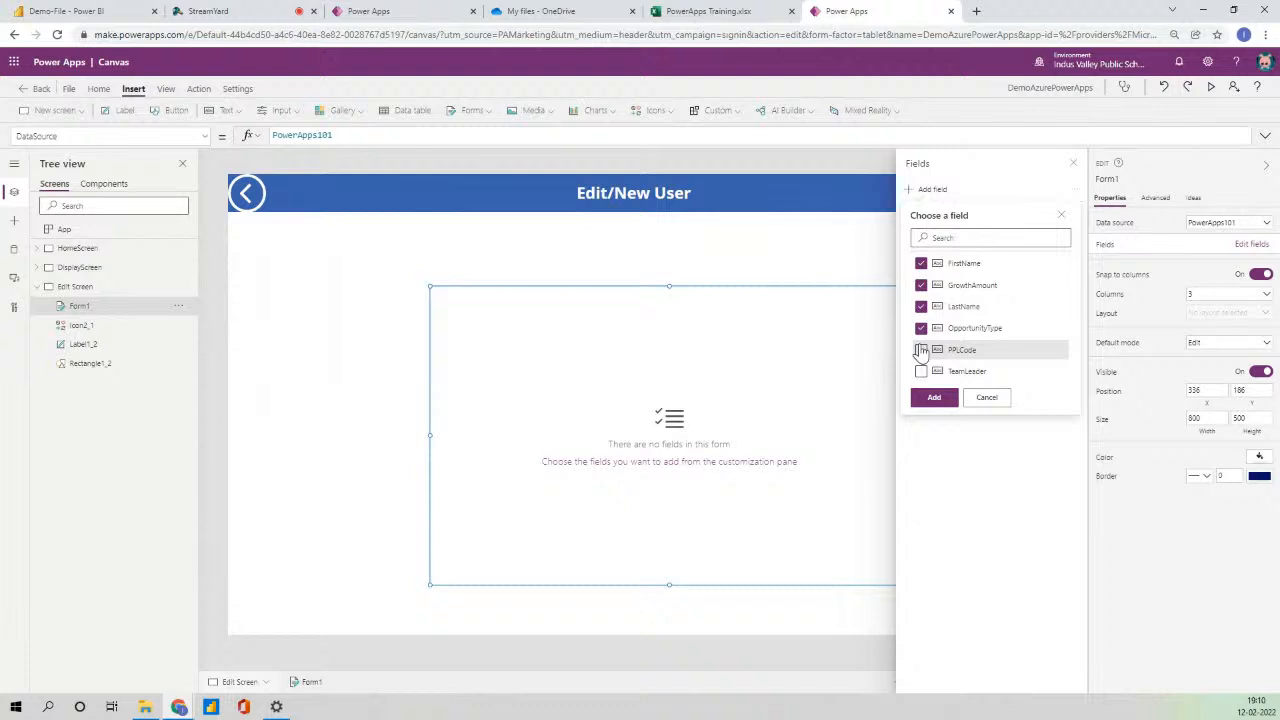
{"action": "left_click", "coordinate": [921, 350]}
{"action": "left_click", "coordinate": [921, 371]}
{"action": "left_click", "coordinate": [933, 397]}
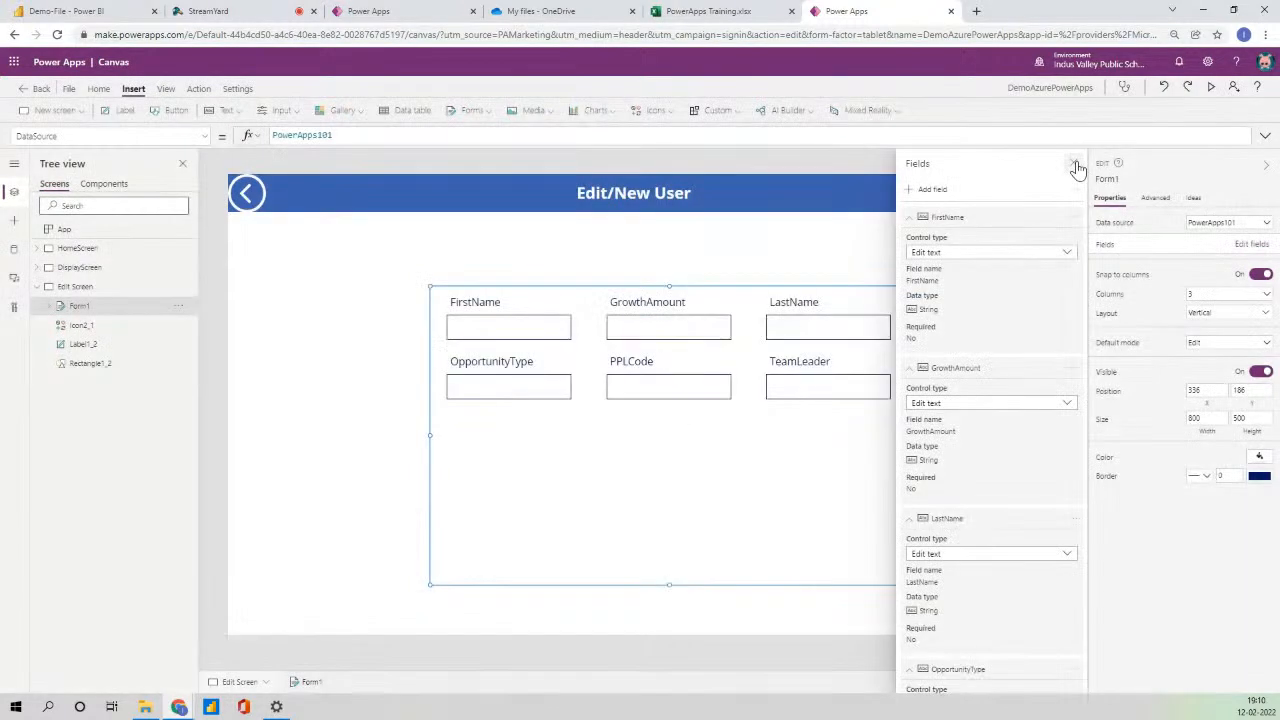
{"action": "left_click", "coordinate": [1075, 164]}
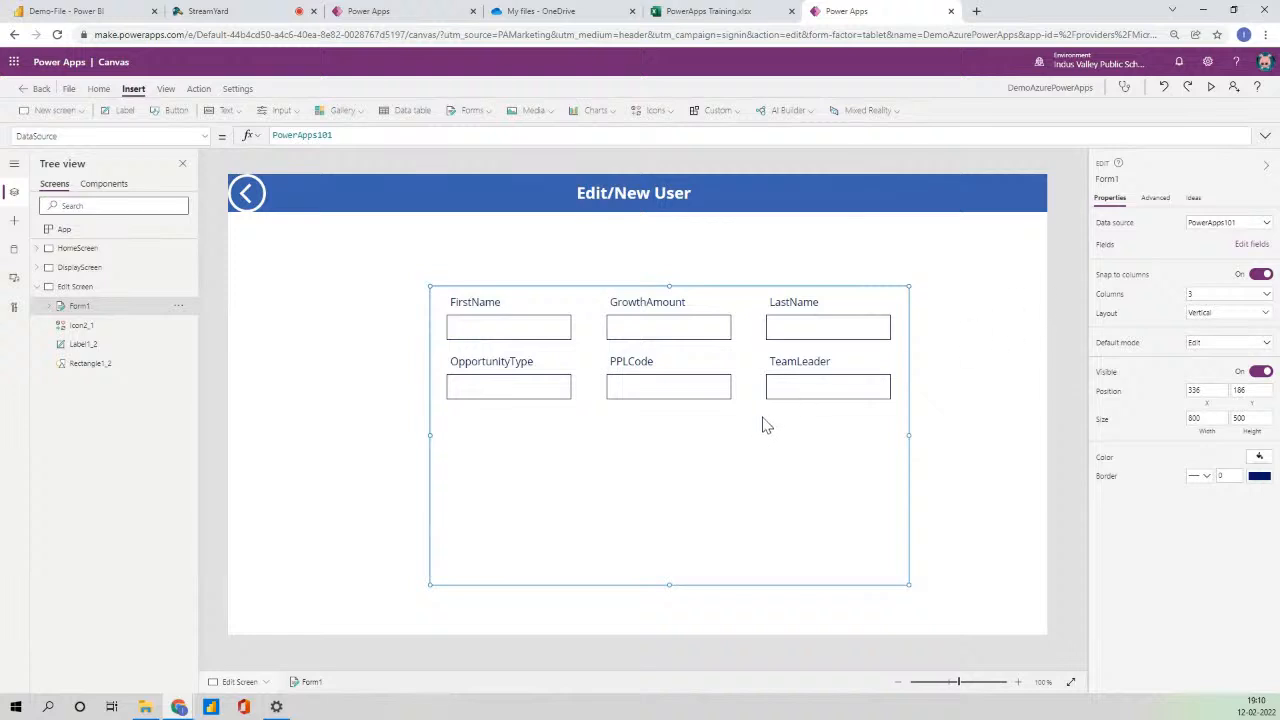
{"action": "left_click_drag", "start_coordinate": [590, 295], "coordinate": [569, 277]}
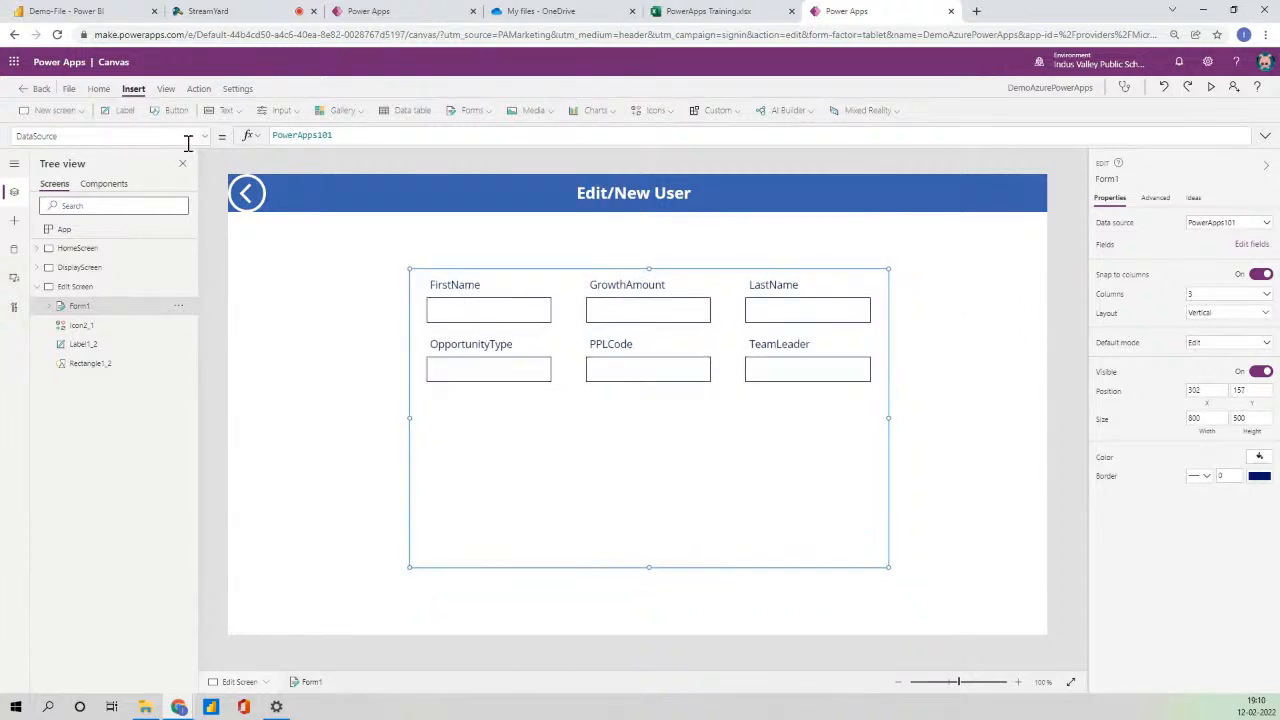
{"action": "left_click", "coordinate": [184, 140]}
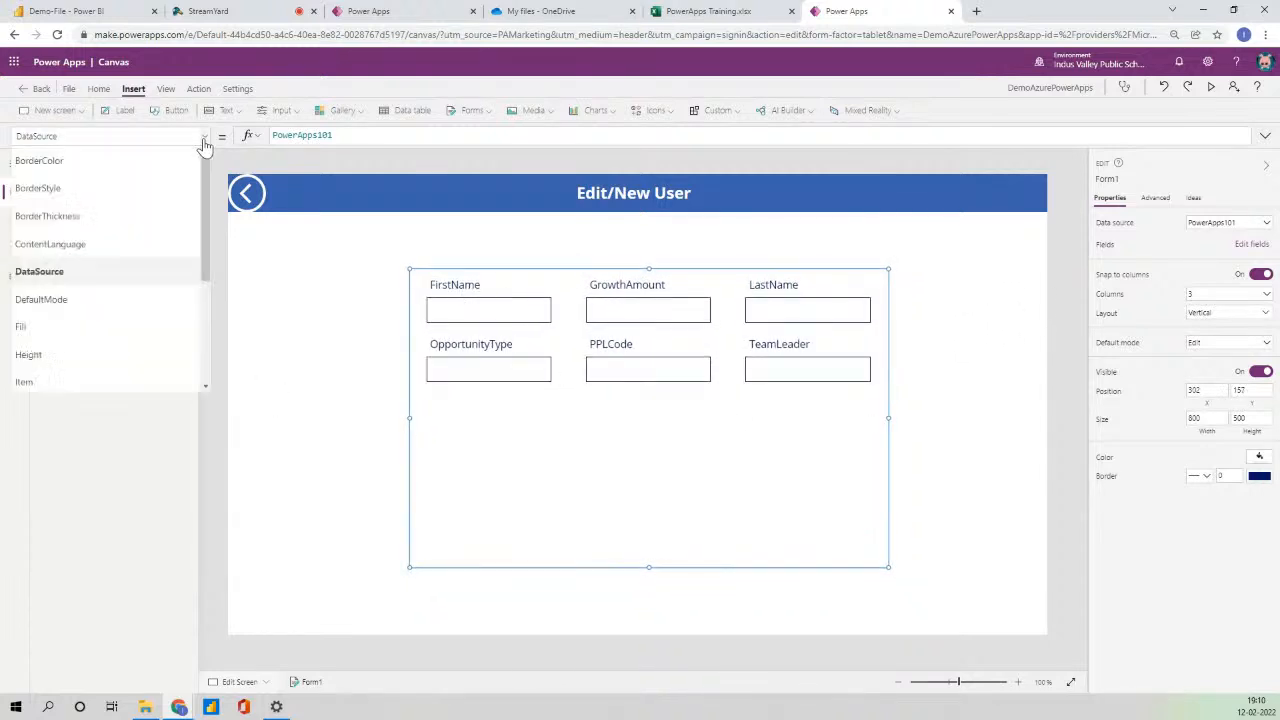
{"action": "scroll", "coordinate": [106, 291], "scroll_direction": "down", "scroll_amount": 3}
- Set Form1's Item formula to Gallery1.Selected
{"action": "left_click", "coordinate": [91, 262]}
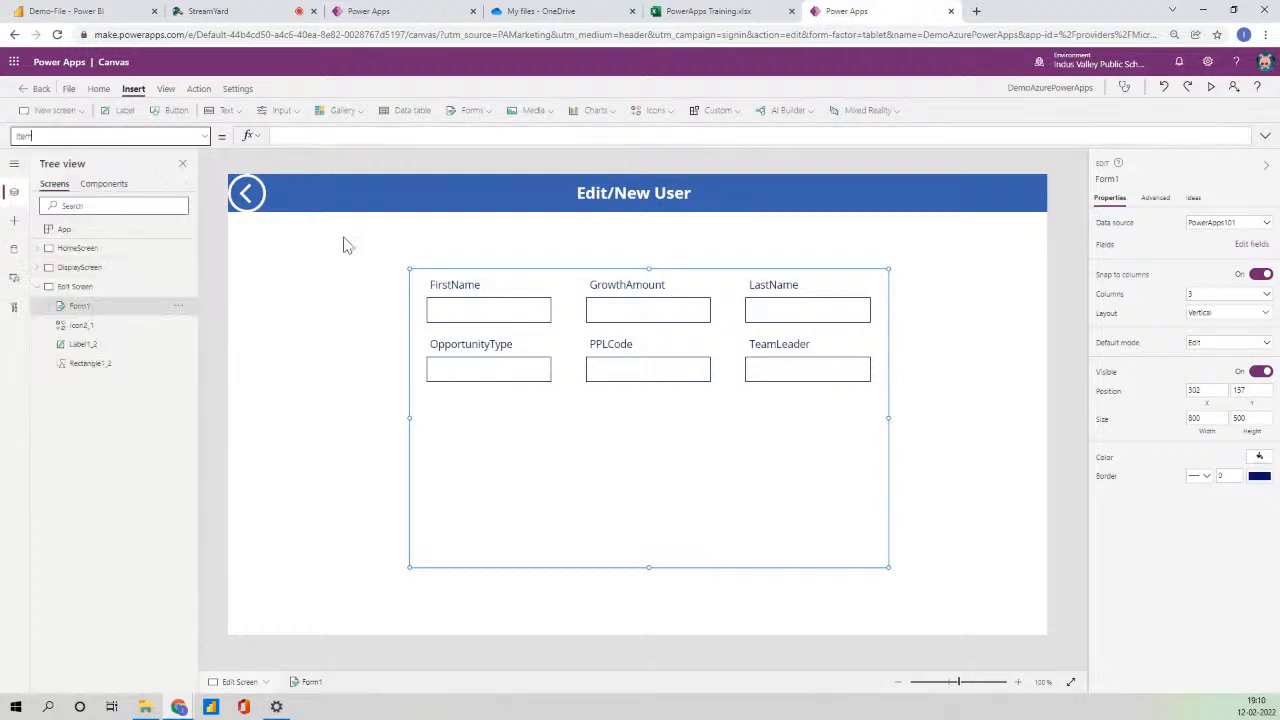
{"action": "left_click", "coordinate": [316, 133]}
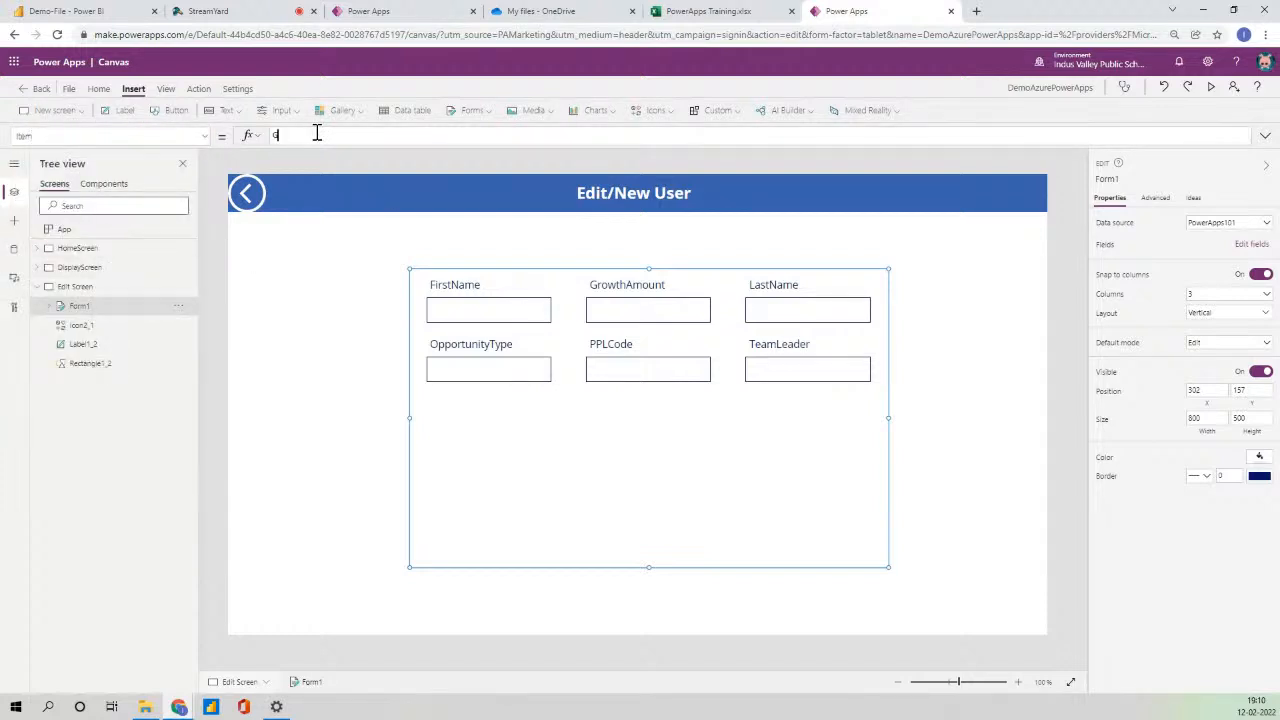
{"action": "type", "text": "Gallery1.Selected"}
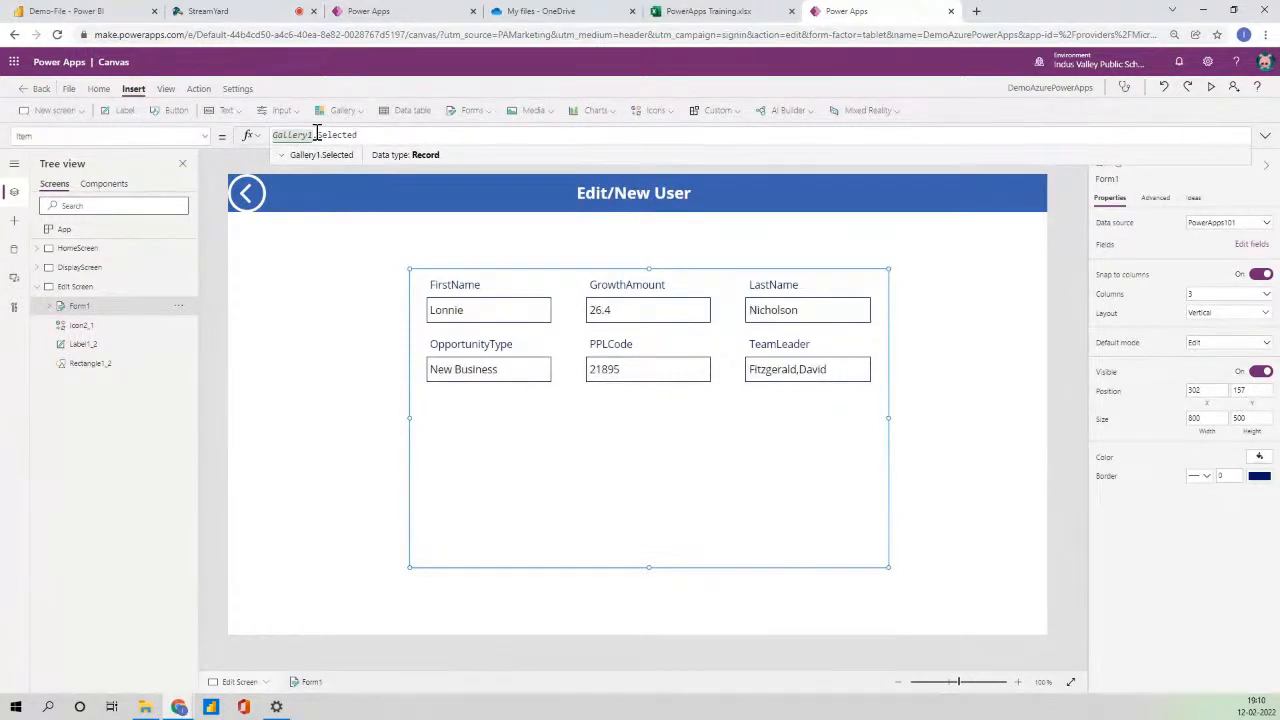
{"action": "left_click", "coordinate": [113, 252]}
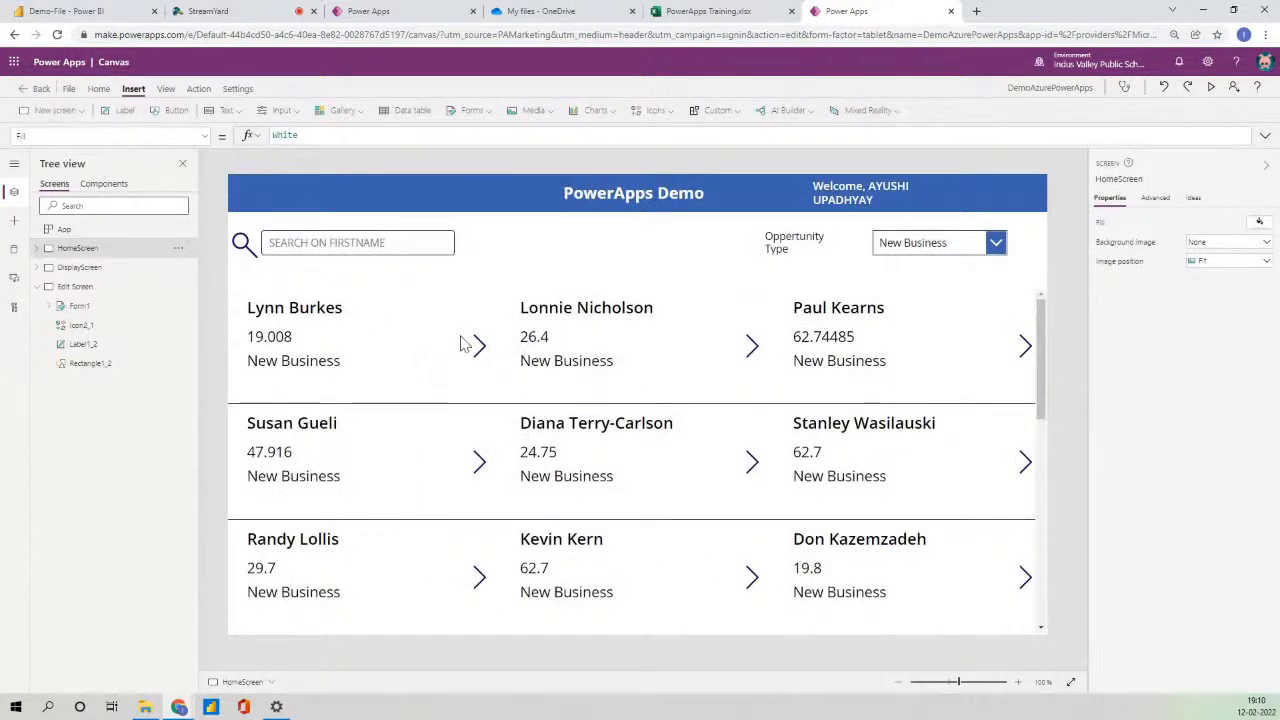
- Add an edit pencil icon to each gallery card with OnSelect Navigate('Edit Screen')
{"action": "left_click", "coordinate": [477, 343]}
{"action": "left_click_drag", "start_coordinate": [477, 337], "coordinate": [483, 314]}
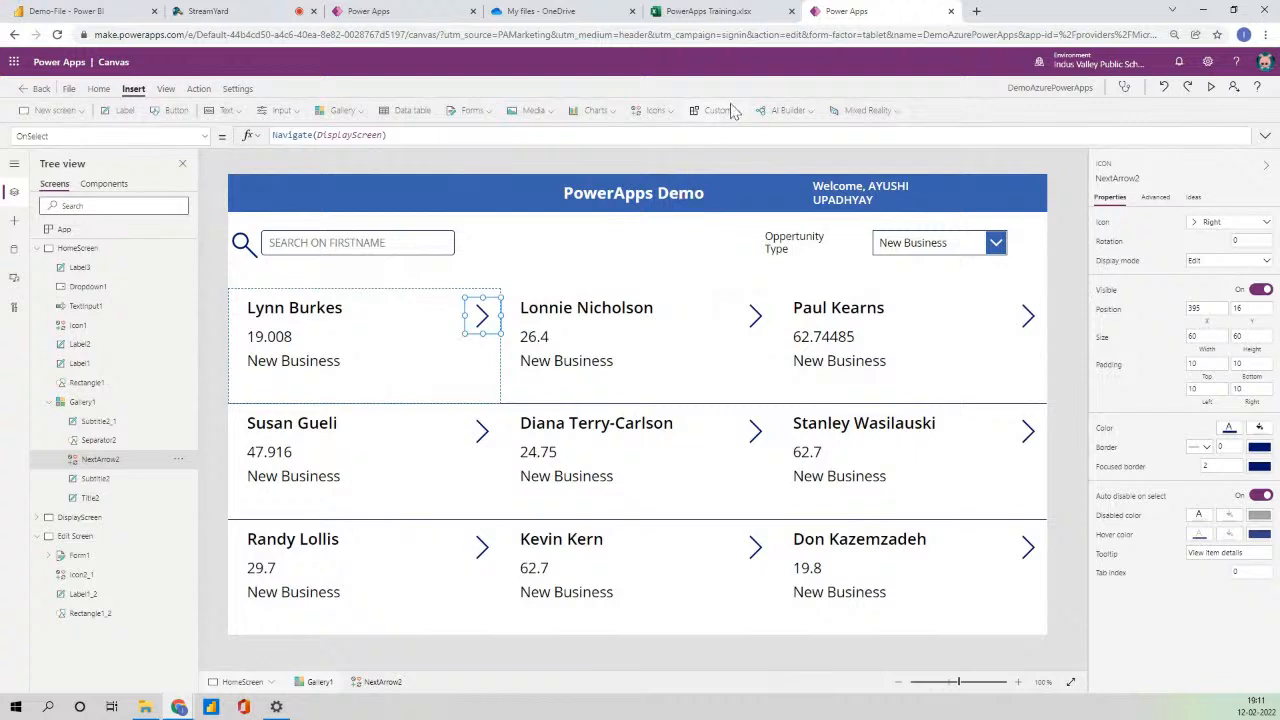
{"action": "left_click", "coordinate": [670, 112]}
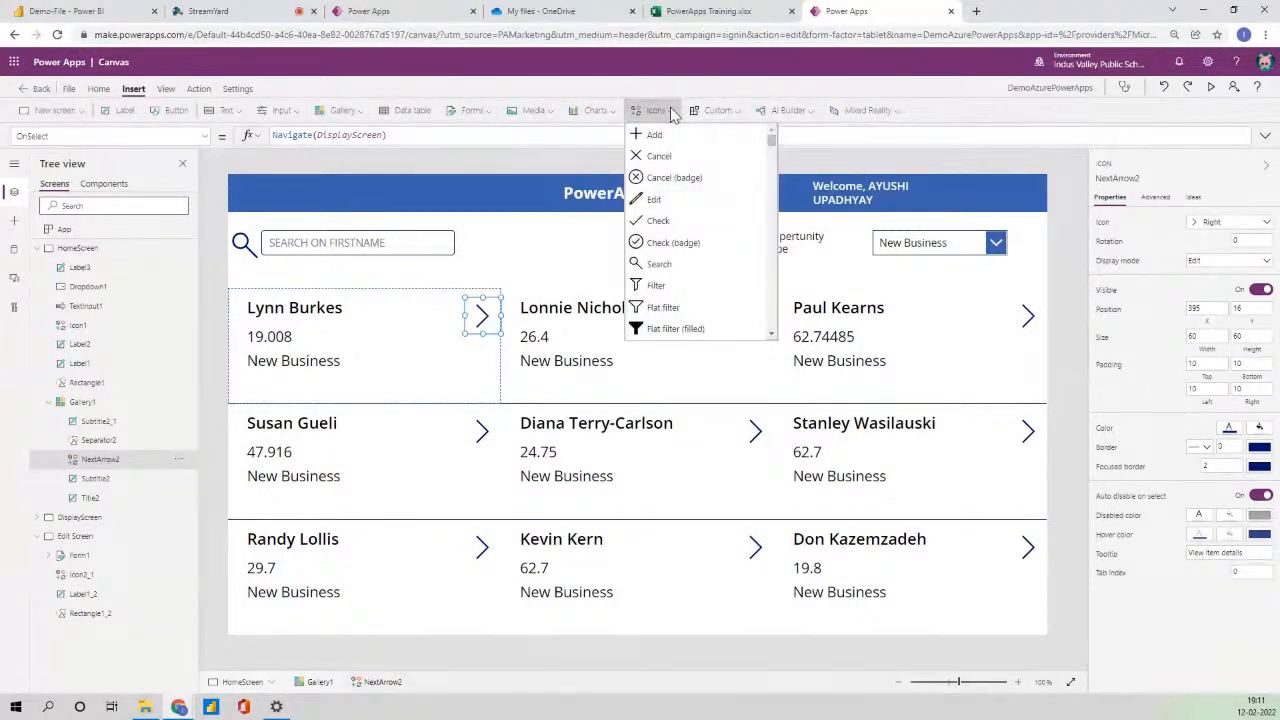
{"action": "left_click", "coordinate": [684, 206]}
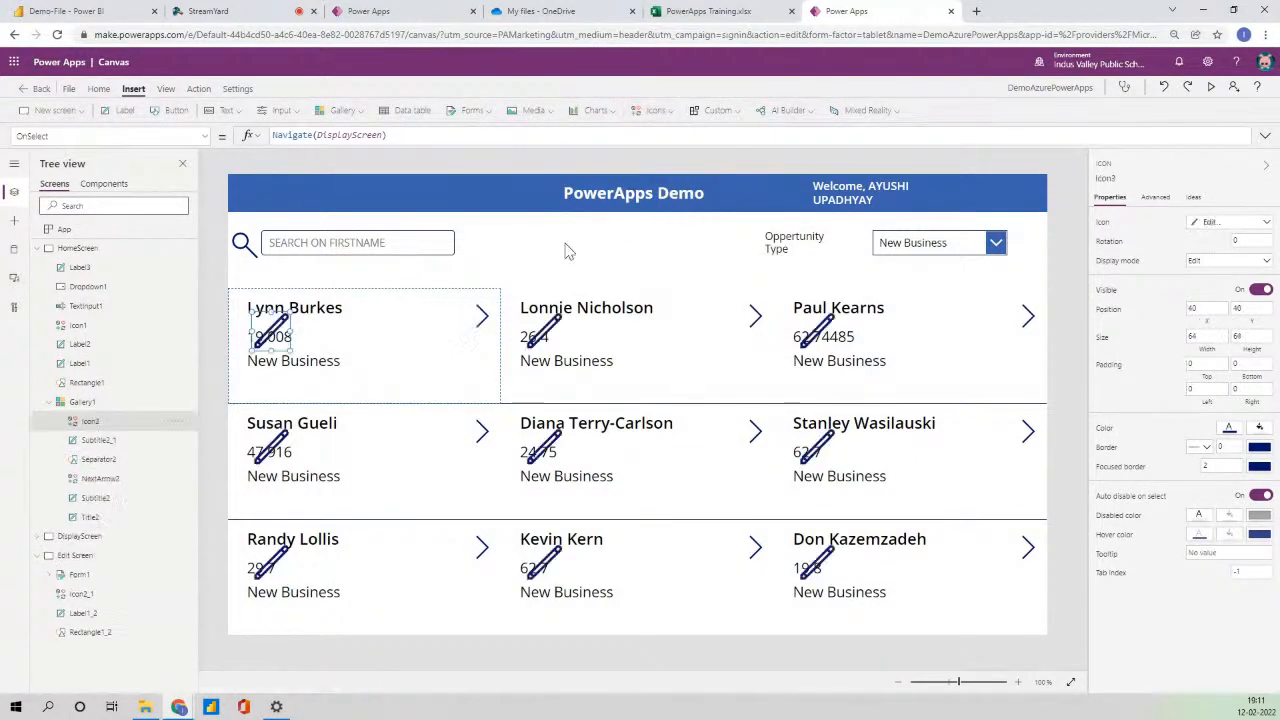
{"action": "left_click_drag", "start_coordinate": [272, 334], "coordinate": [485, 365]}
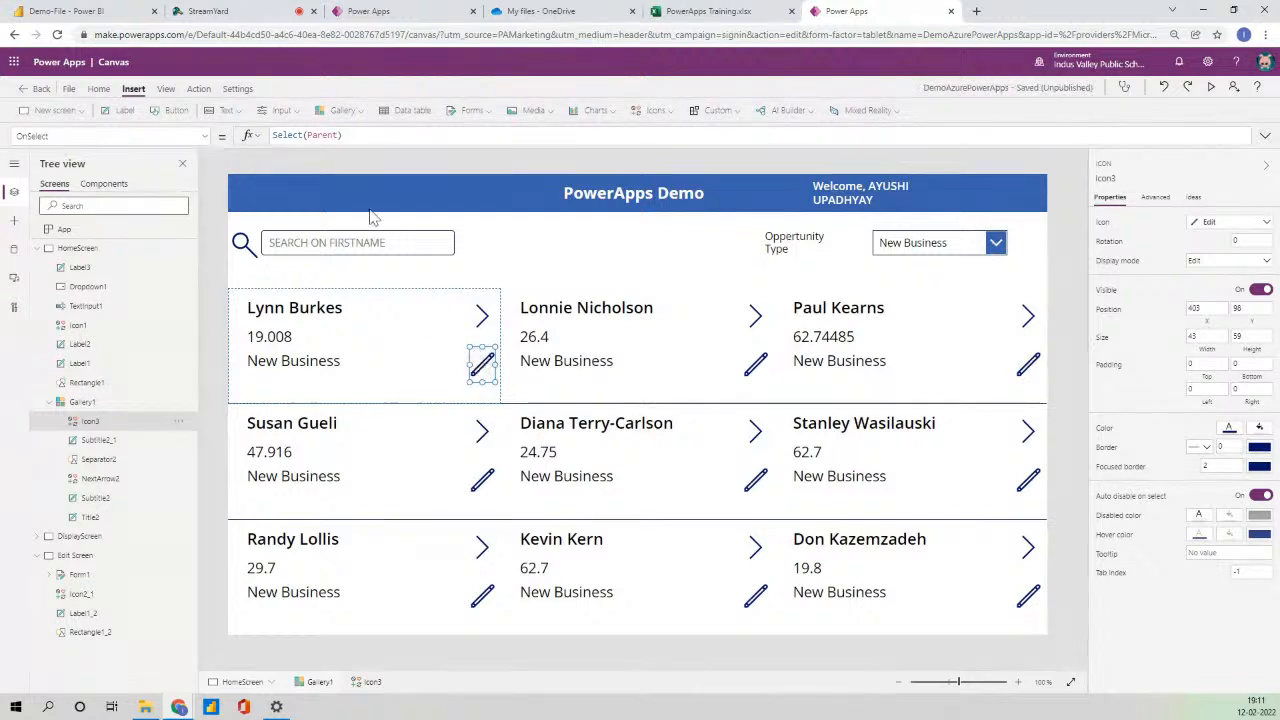
{"action": "left_click_drag", "start_coordinate": [362, 137], "coordinate": [203, 148]}
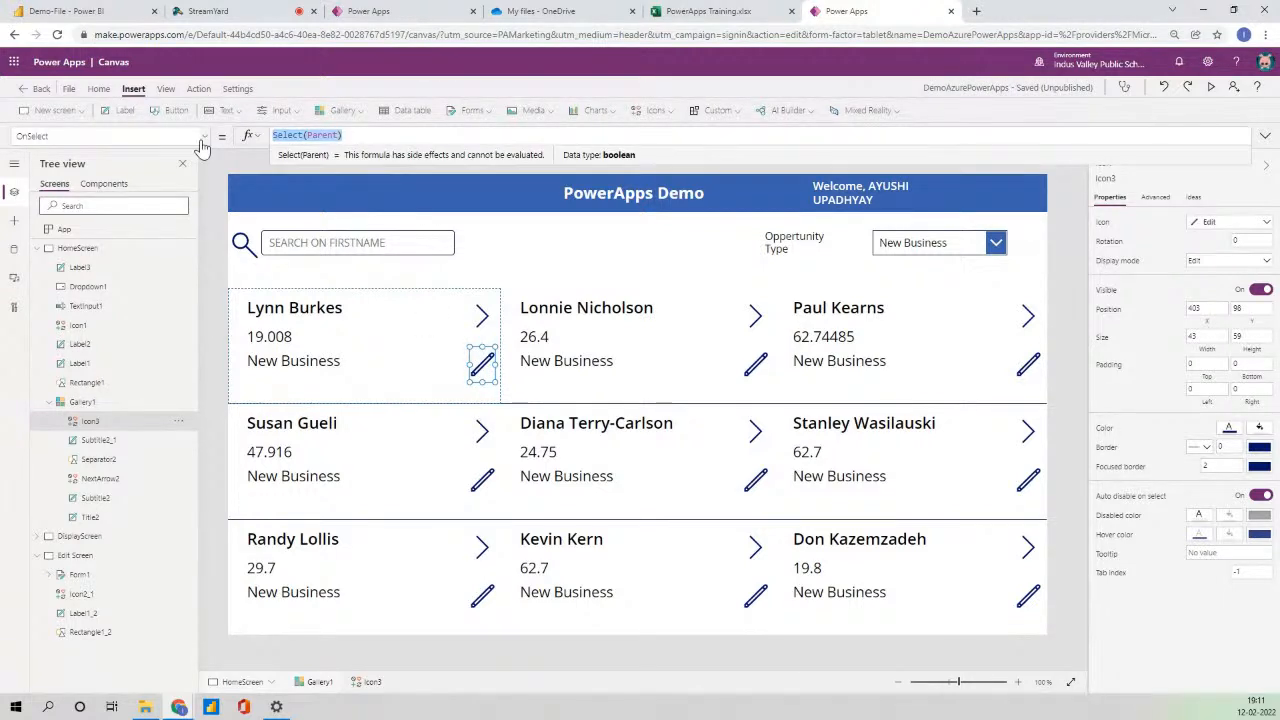
{"action": "type", "text": "Navigate"}
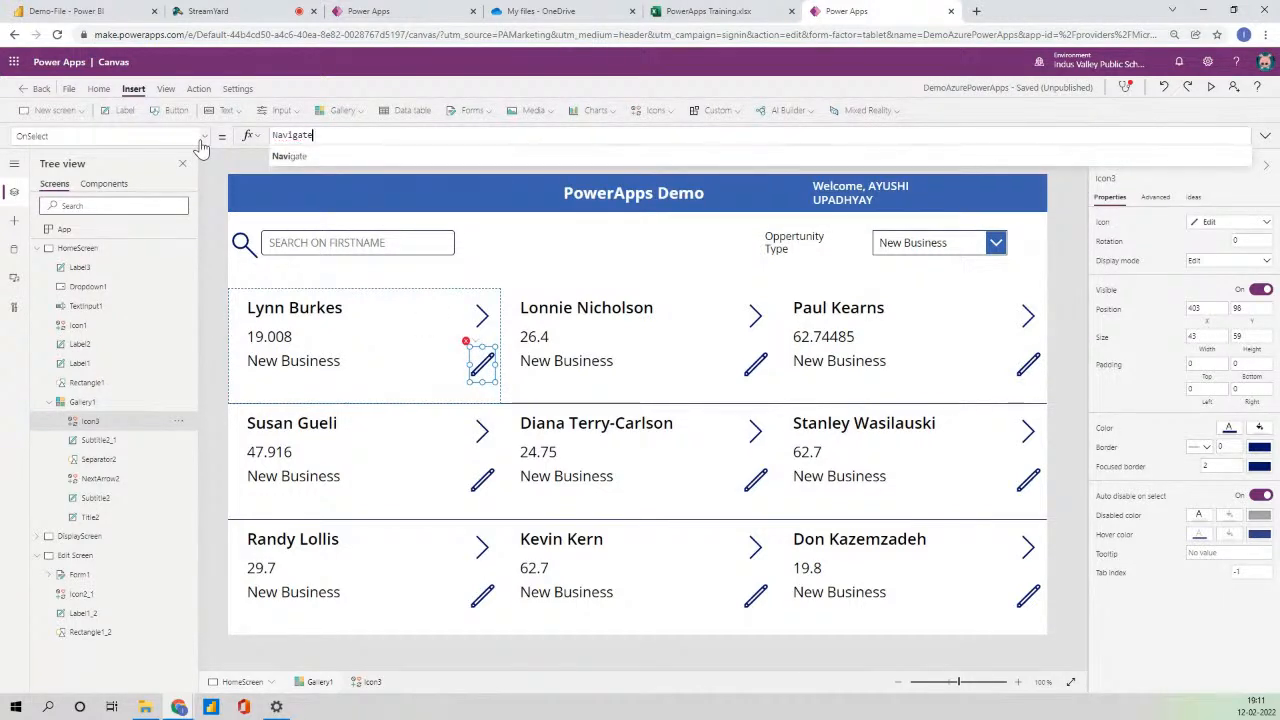
{"action": "type", "text": "("}
{"action": "key", "text": "Down"}
{"action": "key", "text": "Down"}
{"action": "key", "text": "Return"}
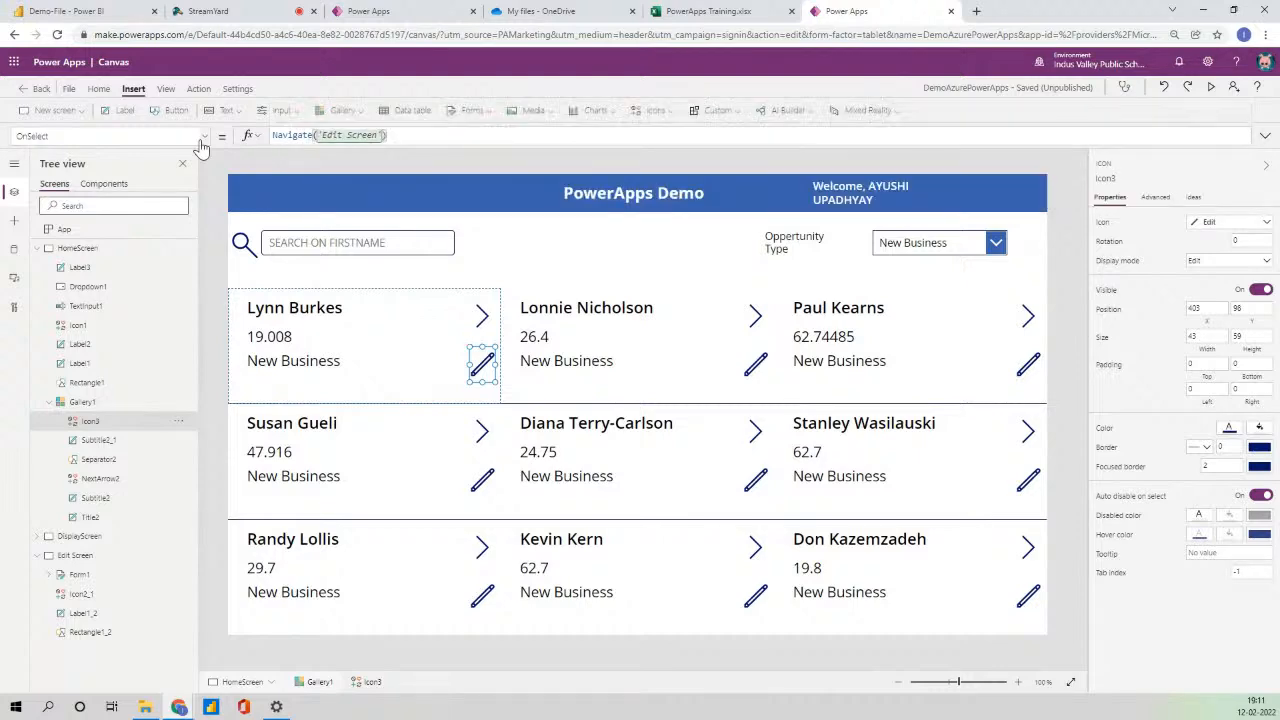
{"action": "left_click", "coordinate": [1212, 90]}
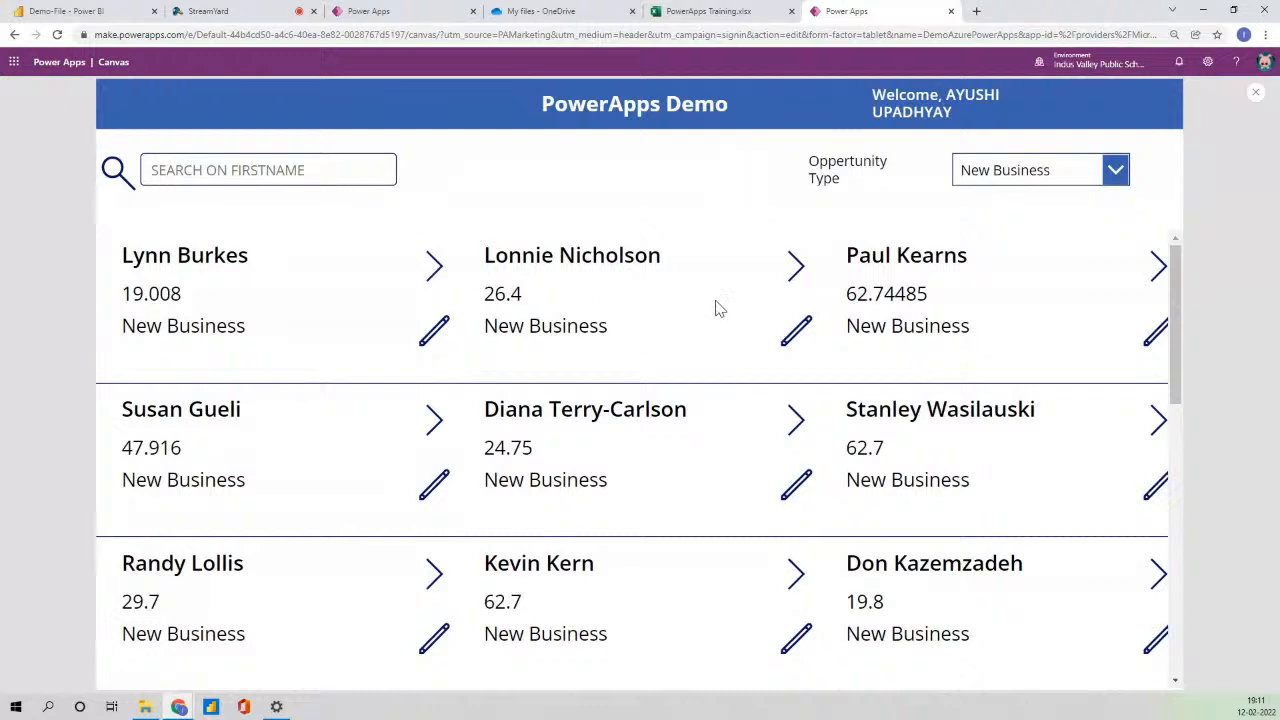
{"action": "left_click", "coordinate": [800, 337]}
{"action": "left_click", "coordinate": [614, 258]}
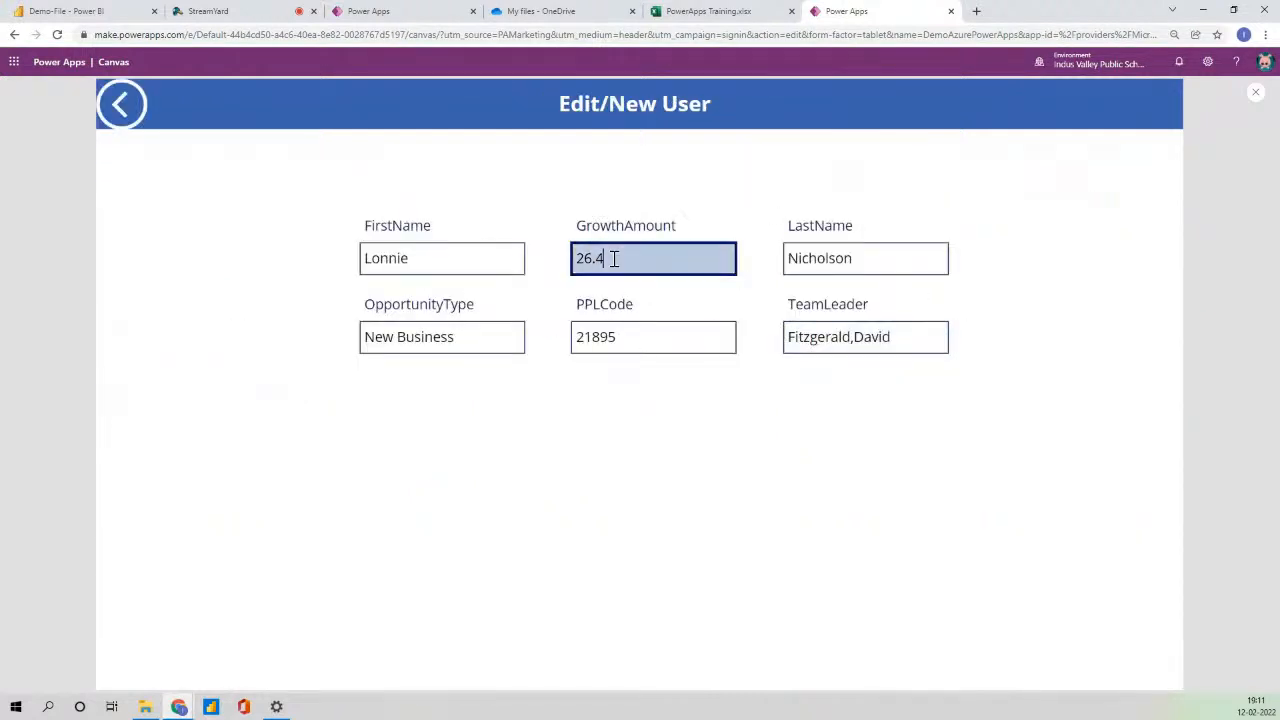
{"action": "left_click", "coordinate": [1255, 93]}
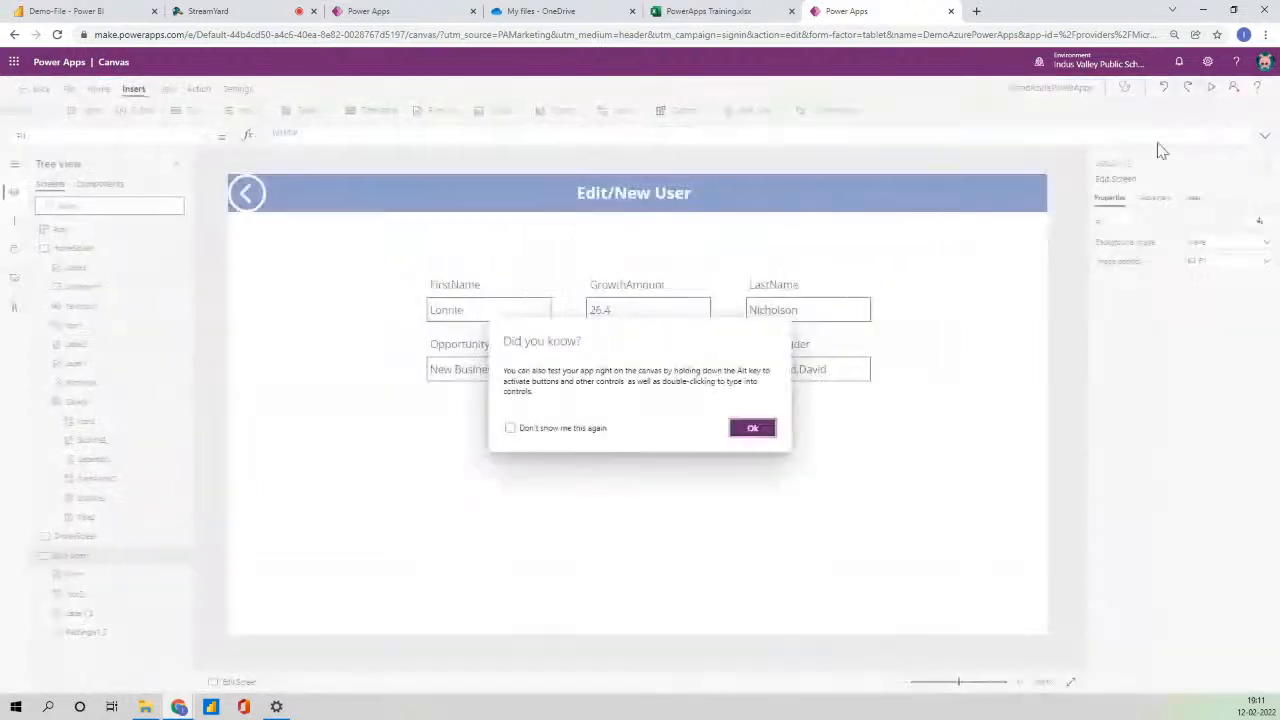
{"action": "left_click", "coordinate": [750, 428]}
{"action": "left_click", "coordinate": [697, 456]}
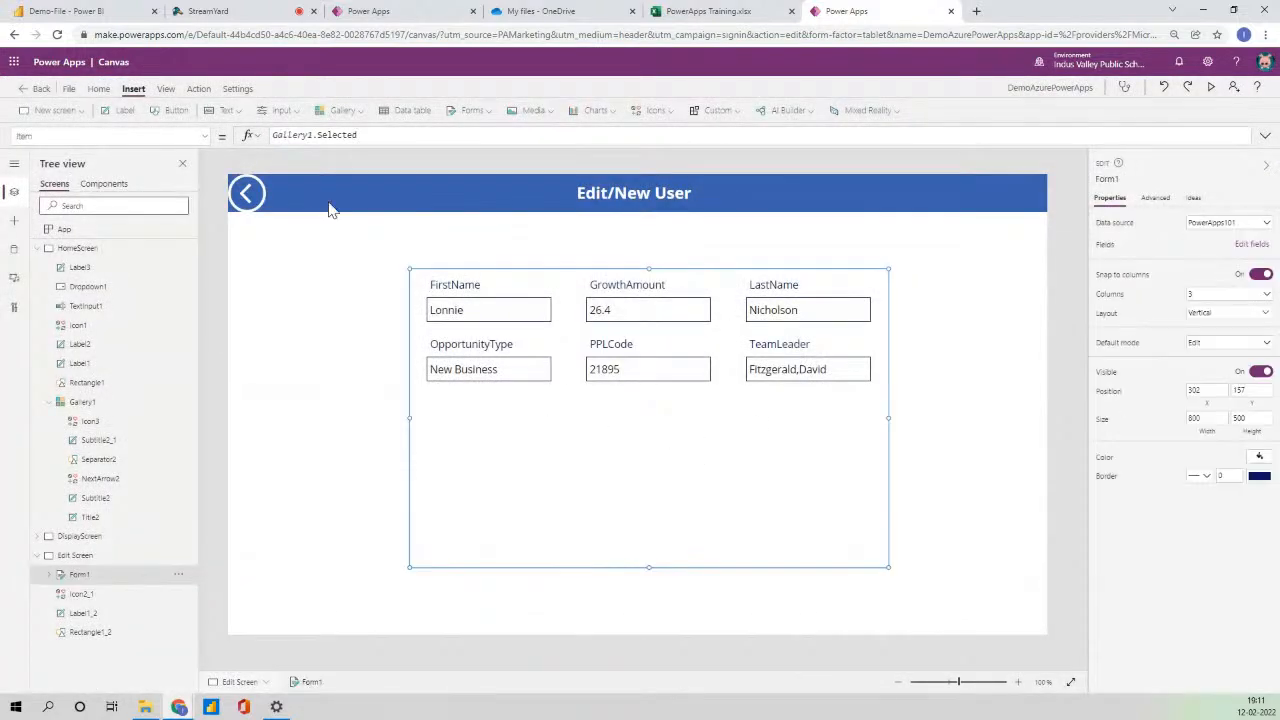
- Shorten the form to height 280 and add a 'Submit Data' button below it
{"action": "left_click_drag", "start_coordinate": [649, 568], "coordinate": [649, 435]}
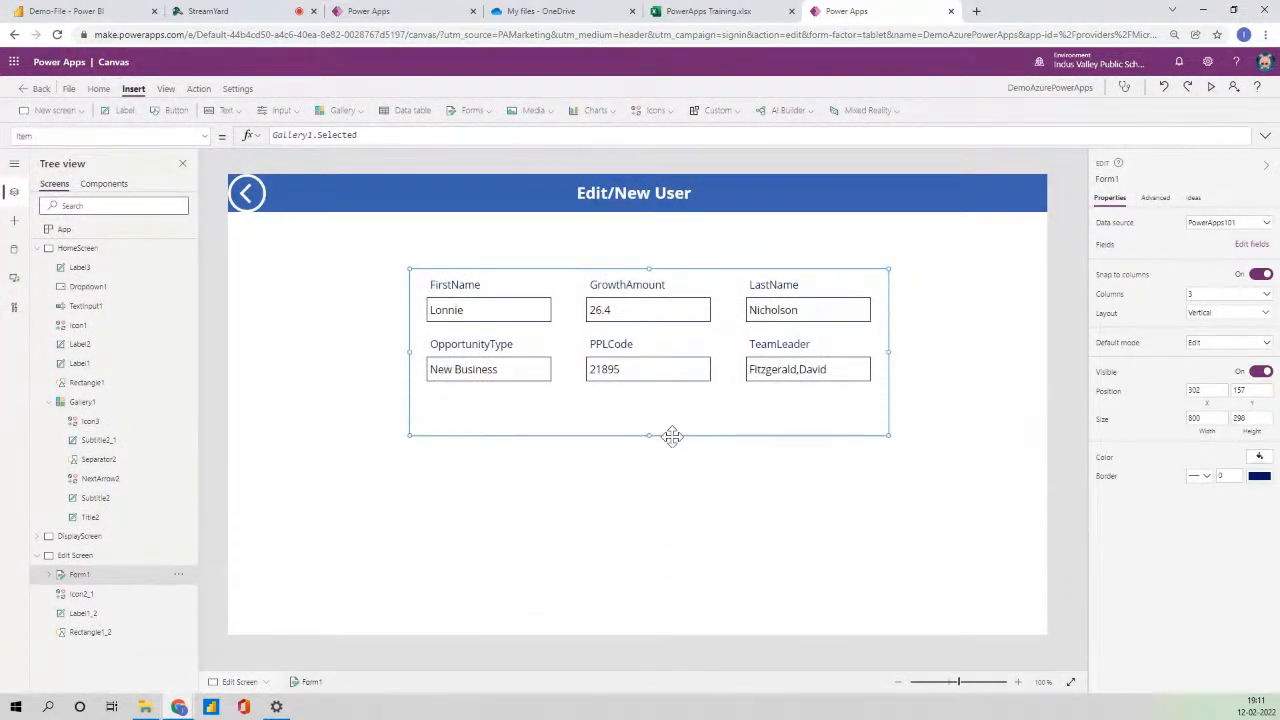
{"action": "left_click", "coordinate": [176, 111]}
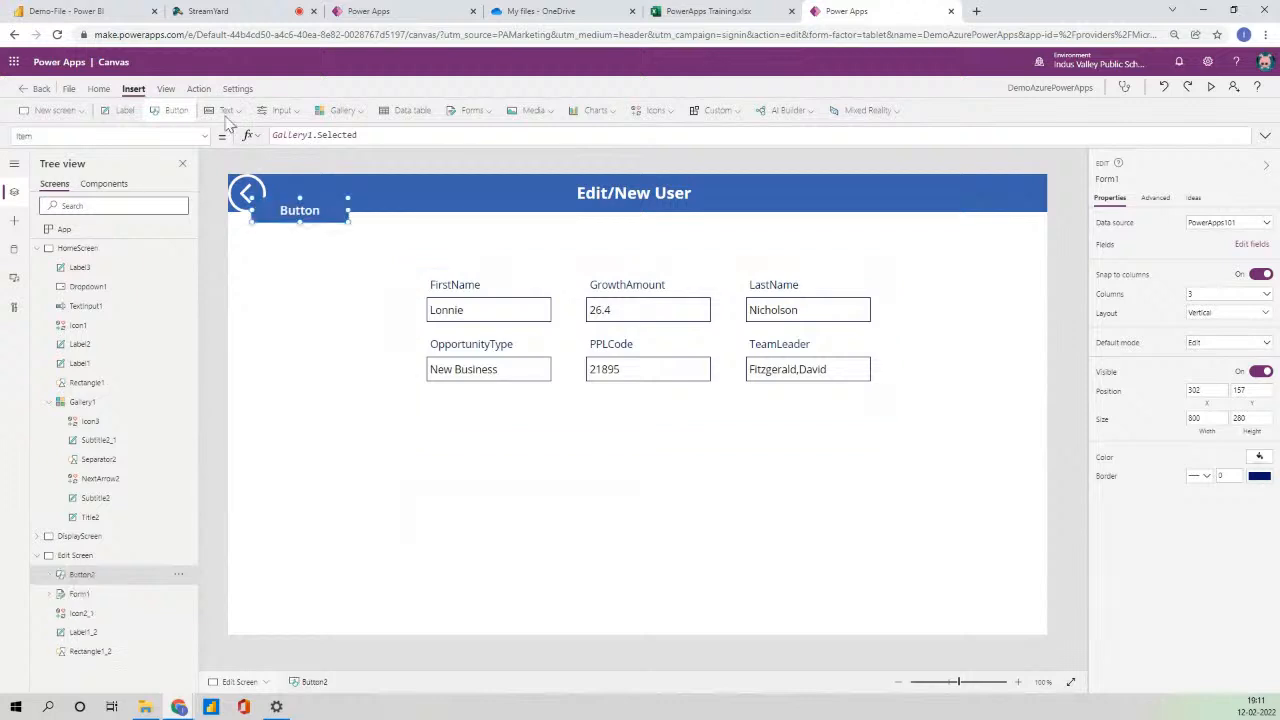
{"action": "left_click_drag", "start_coordinate": [320, 234], "coordinate": [656, 491]}
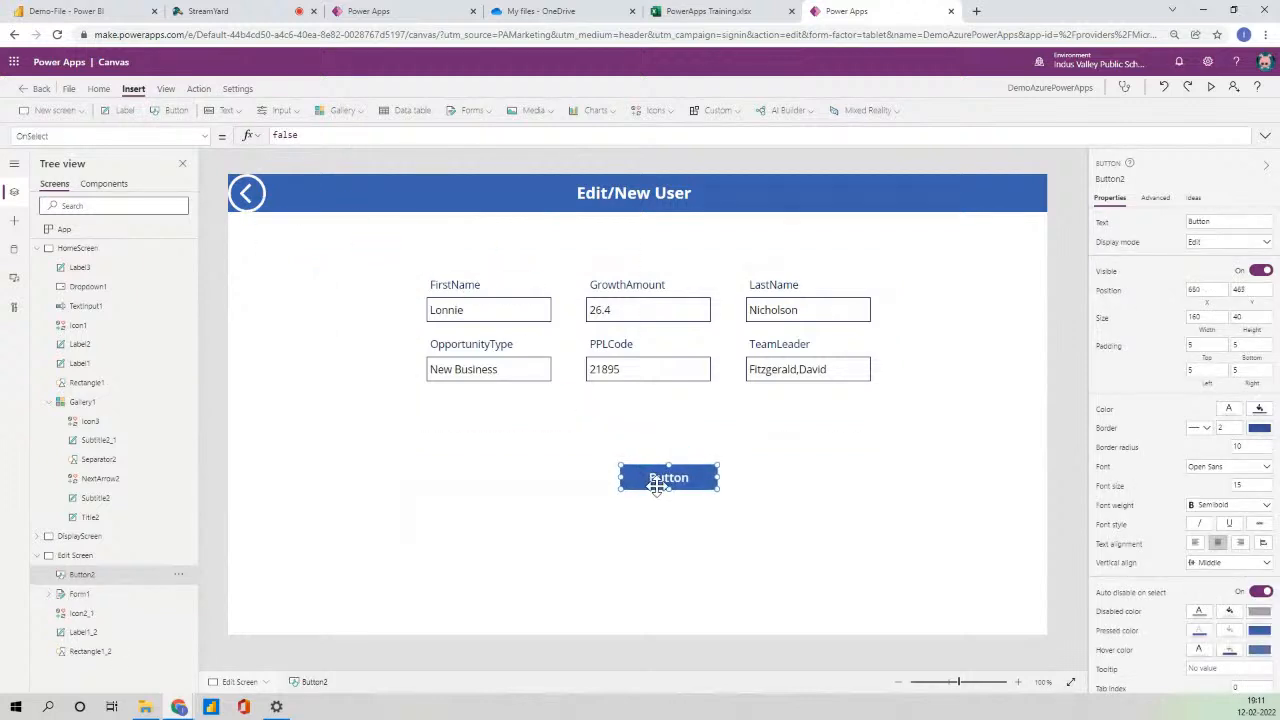
{"action": "left_click", "coordinate": [1234, 224]}
{"action": "type", "text": "Submit De"}
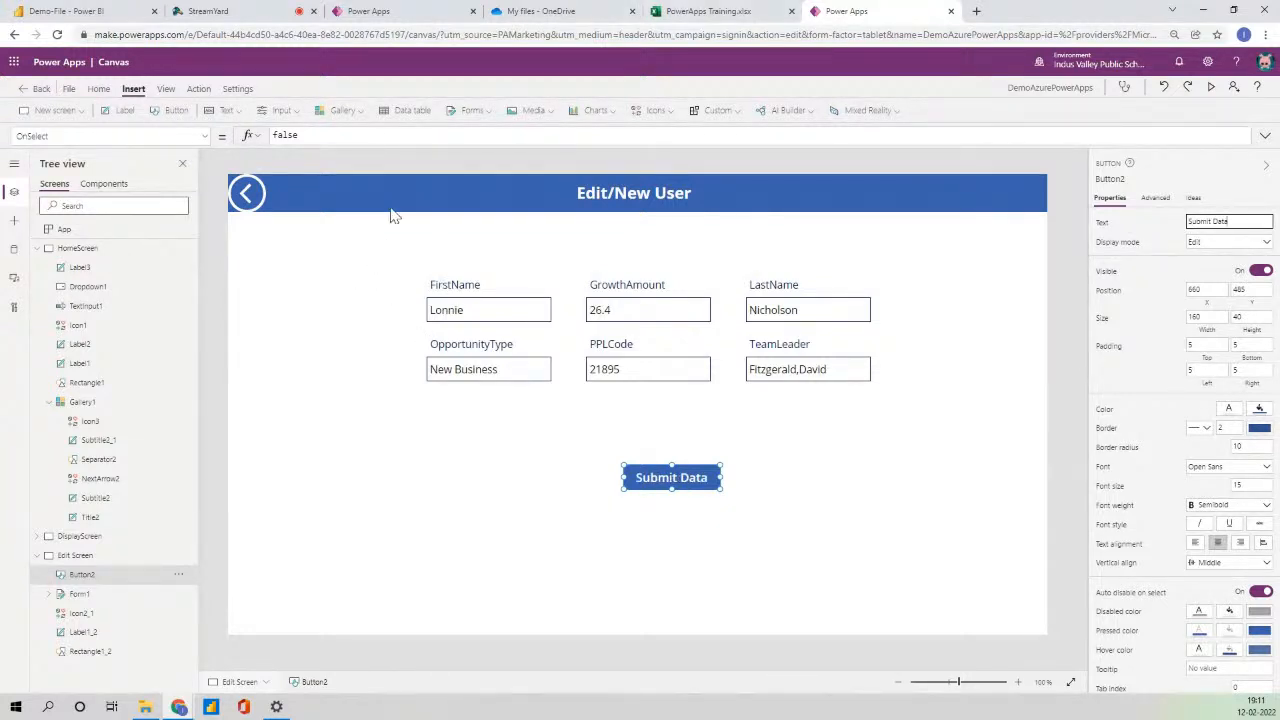
- Set the button's OnSelect to SubmitForm(Form1);Navigate(HomeScreen)
{"action": "left_click_drag", "start_coordinate": [300, 135], "coordinate": [243, 136]}
{"action": "key", "text": "BackSpace"}
{"action": "type", "text": "SubmitForm("}
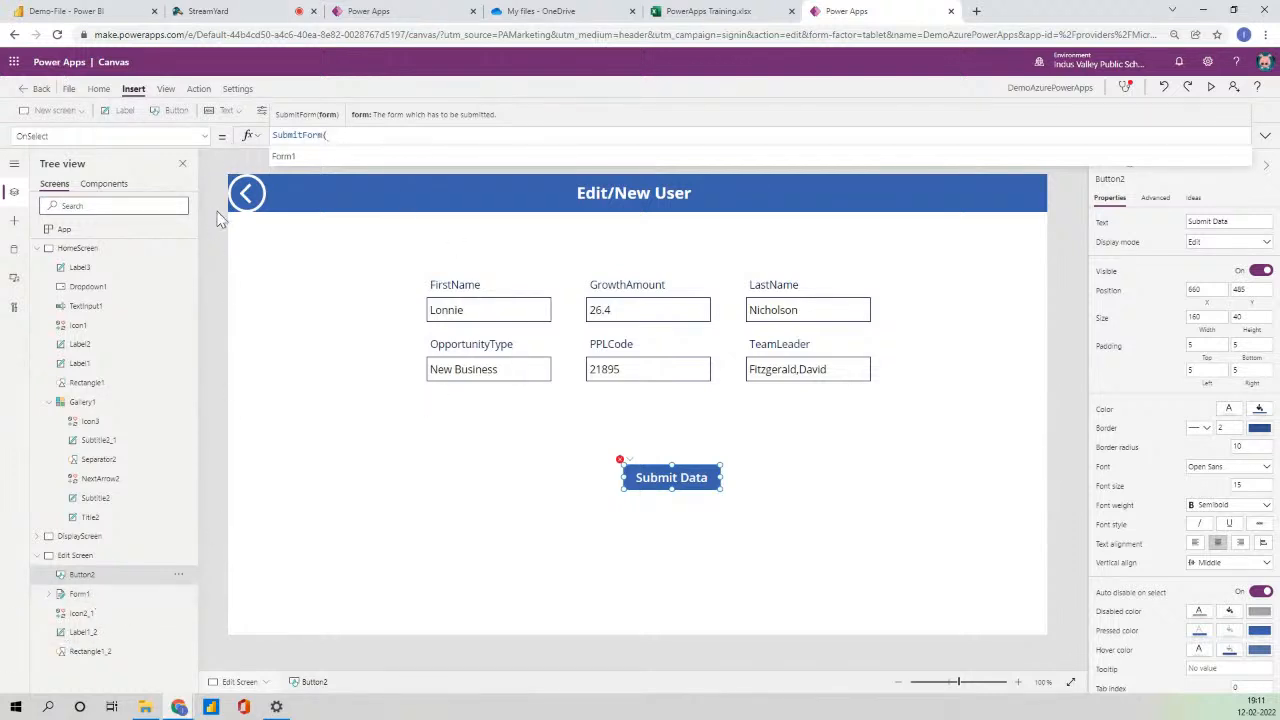
{"action": "left_click", "coordinate": [302, 157]}
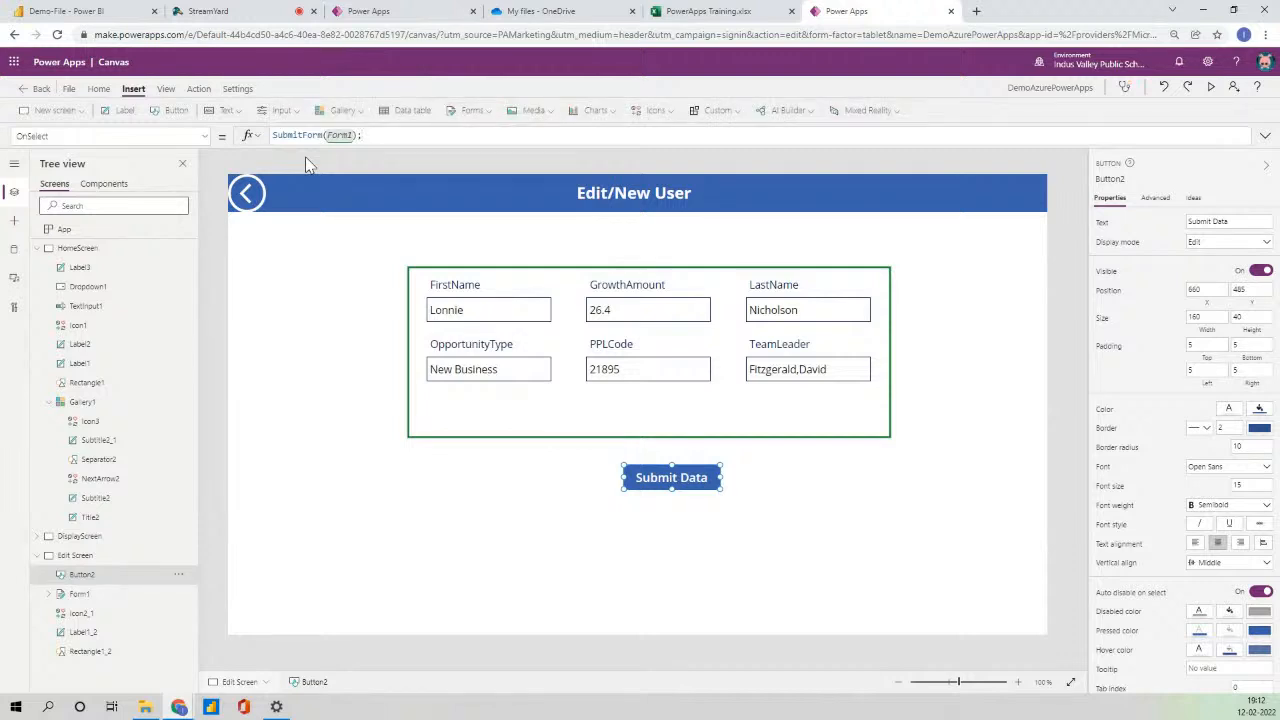
{"action": "type", "text": ";Navigate("}
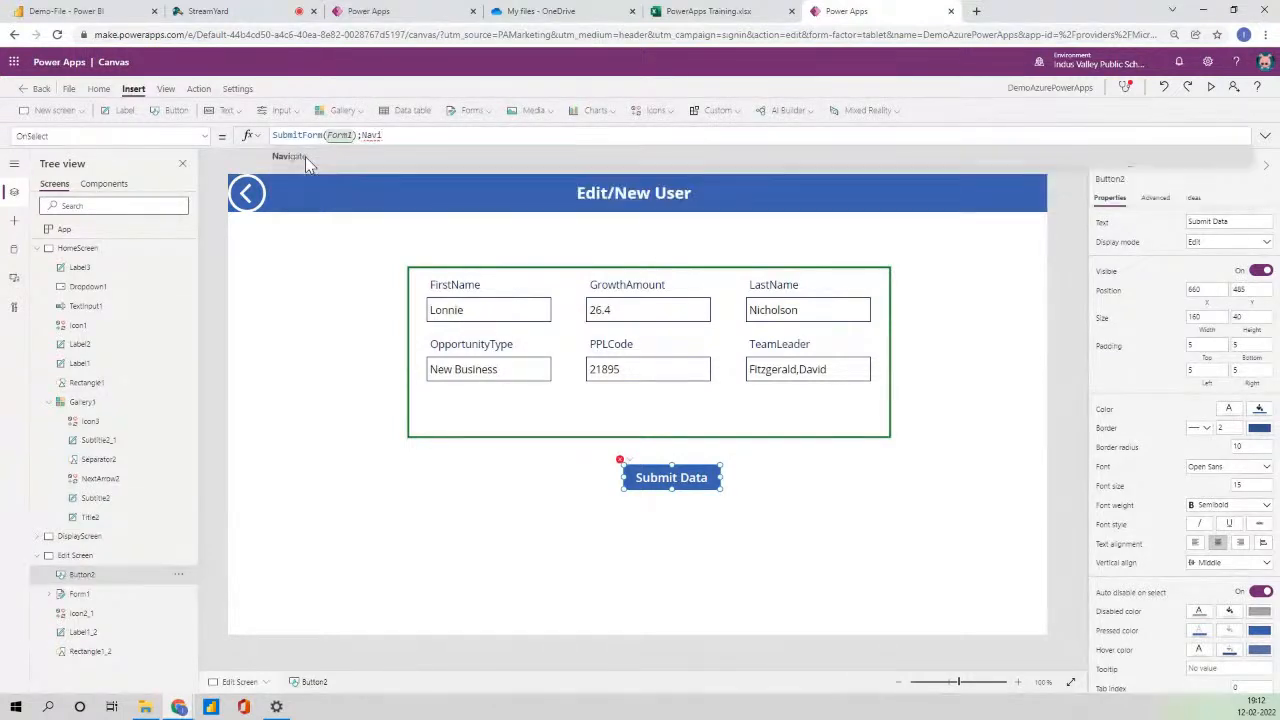
{"action": "key", "text": "Down"}
{"action": "key", "text": "Down"}
{"action": "key", "text": "Tab"}
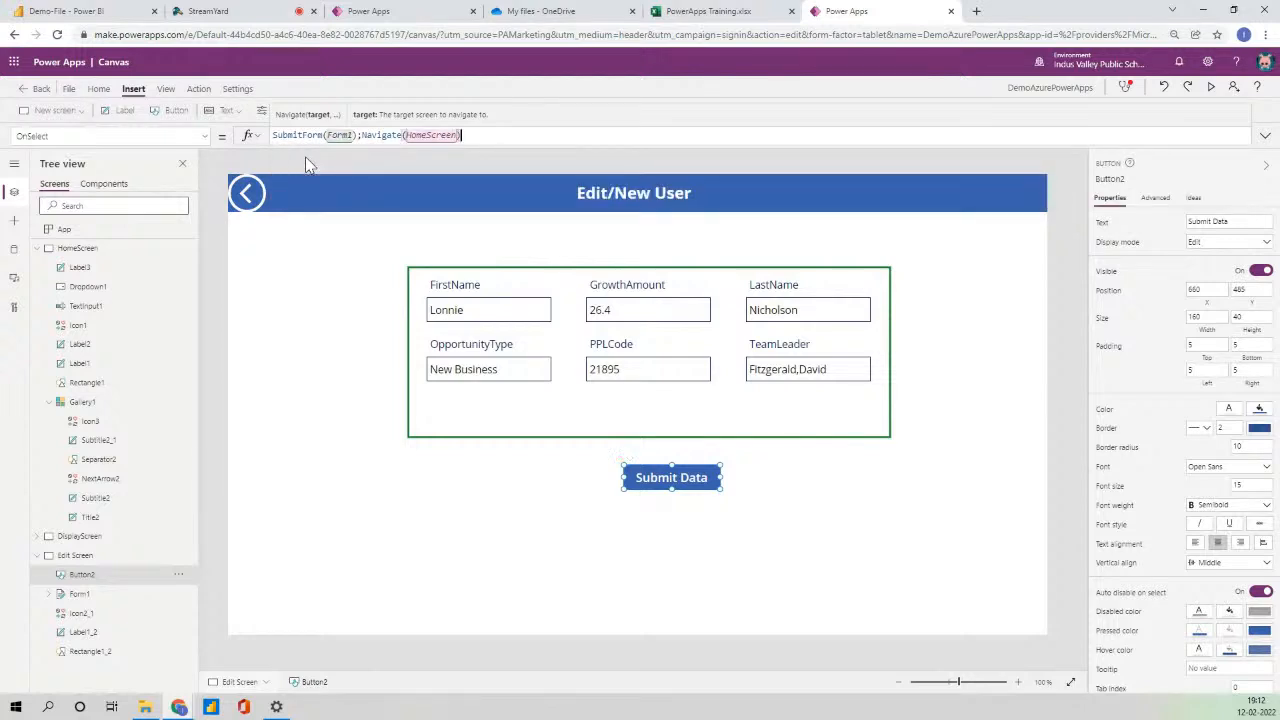
{"action": "left_click", "coordinate": [1038, 357]}
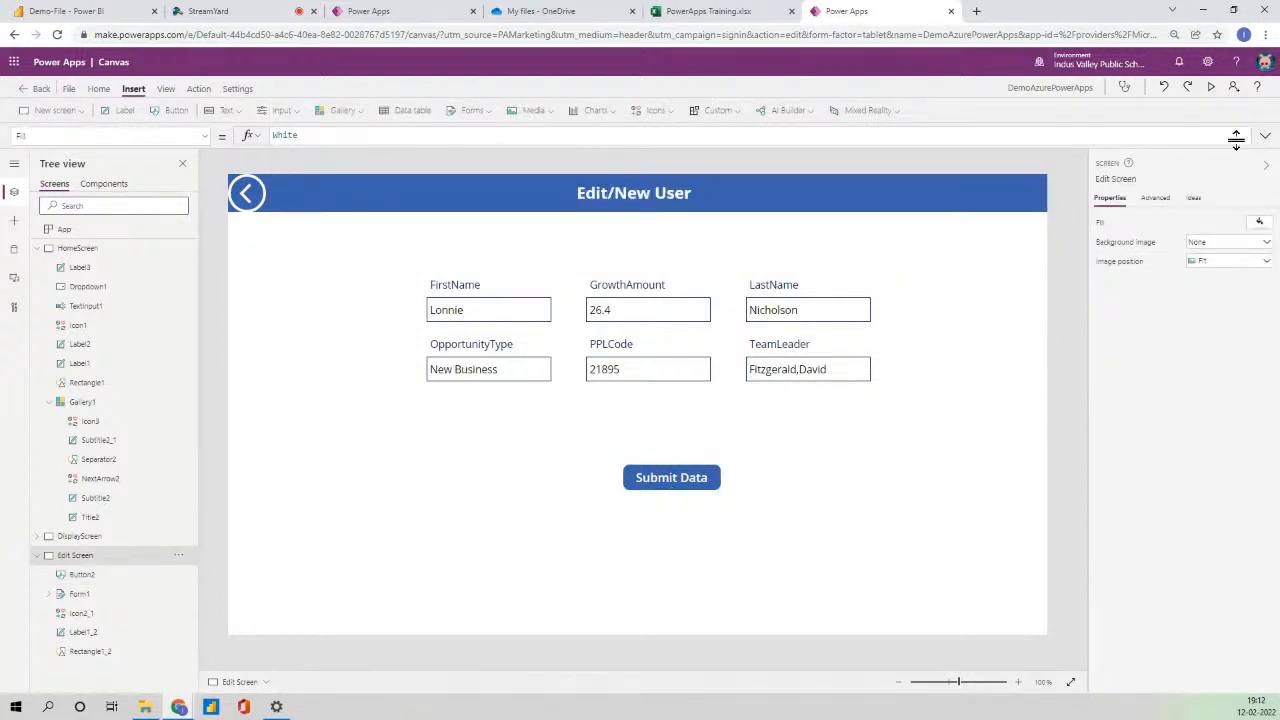
{"action": "left_click", "coordinate": [1212, 88]}
{"action": "left_click", "coordinate": [638, 488]}
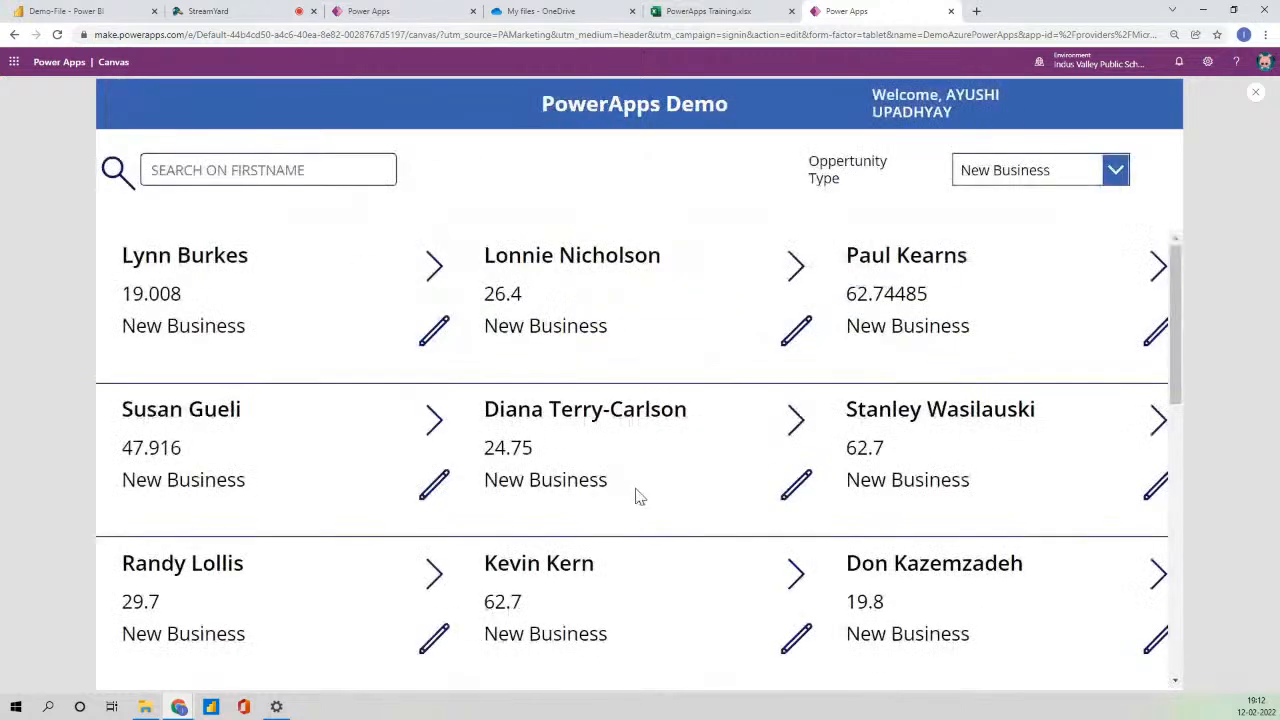
{"action": "left_click", "coordinate": [801, 329]}
{"action": "left_click", "coordinate": [632, 250]}
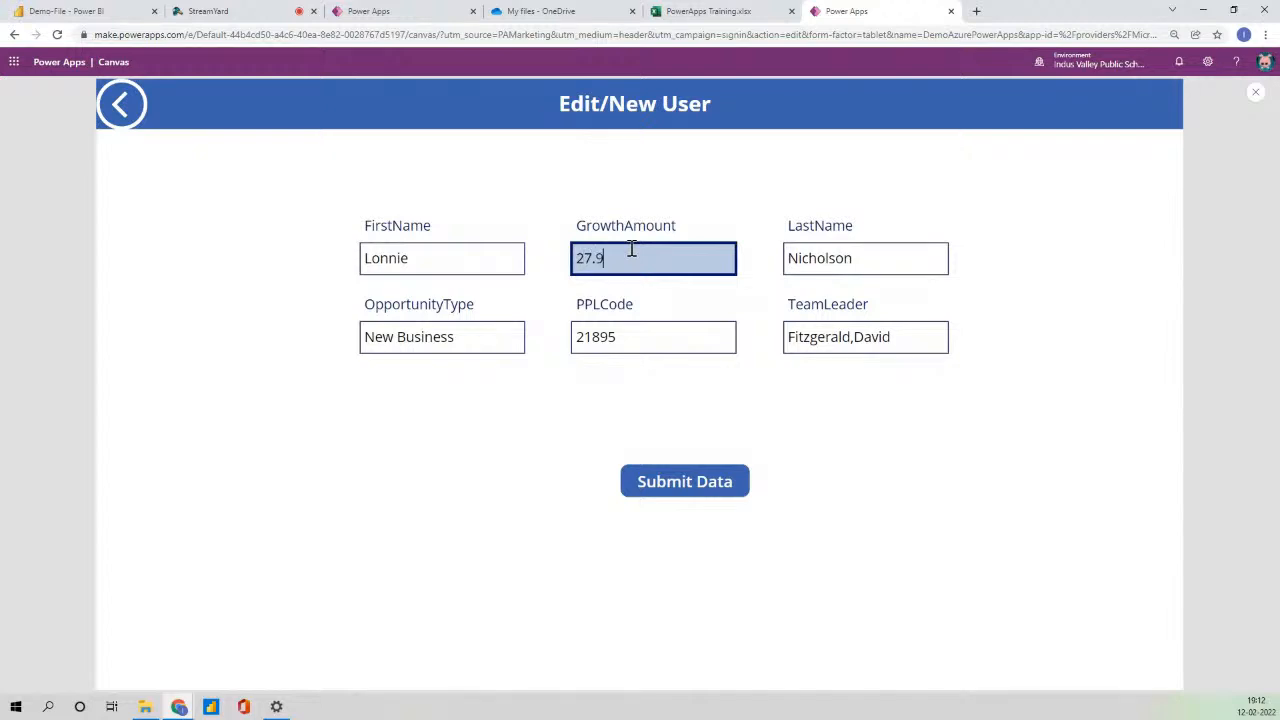
{"action": "left_click", "coordinate": [716, 486]}
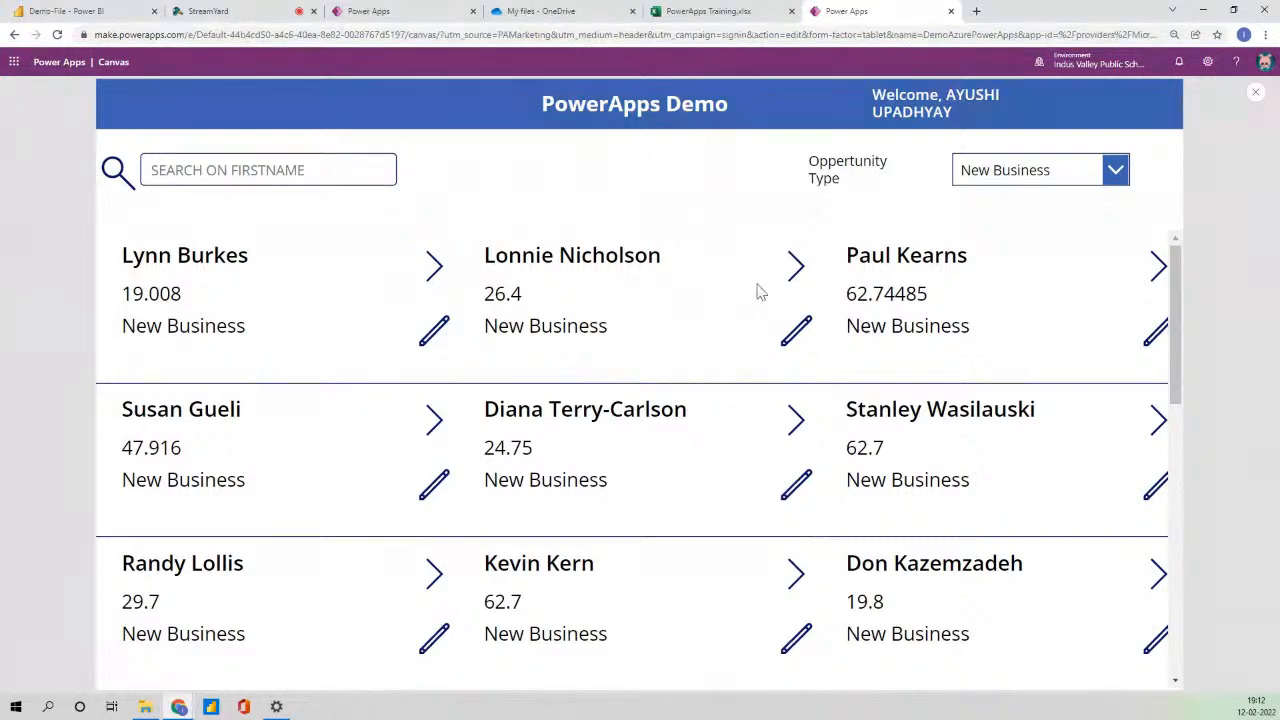
- Check Lonnie's details, resubmit the edit form, and close the preview
{"action": "left_click", "coordinate": [795, 278]}
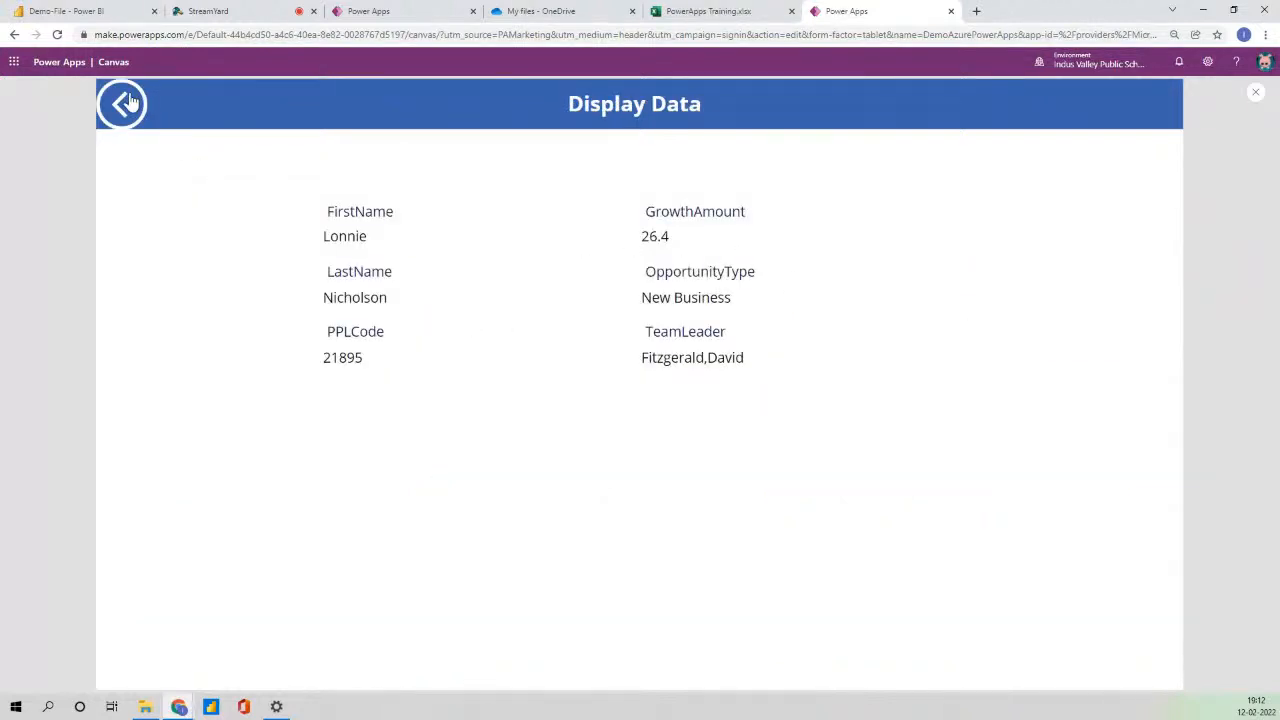
{"action": "left_click", "coordinate": [124, 104]}
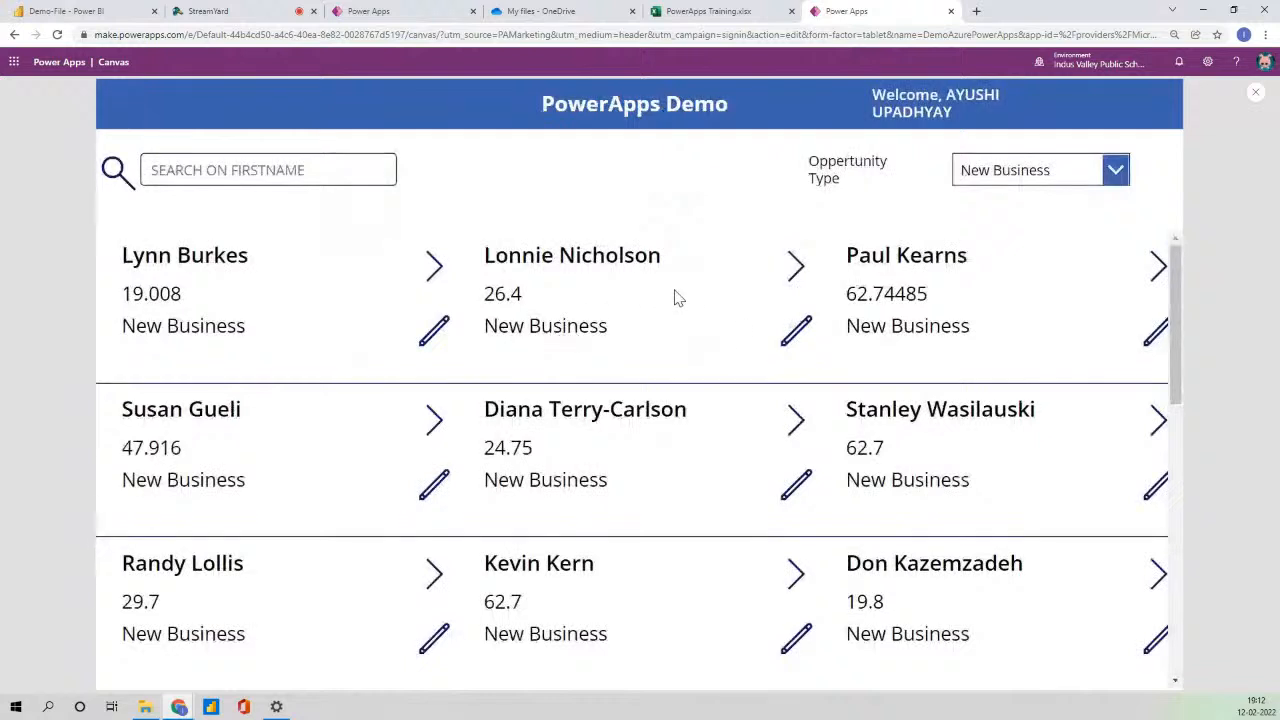
{"action": "left_click", "coordinate": [795, 343]}
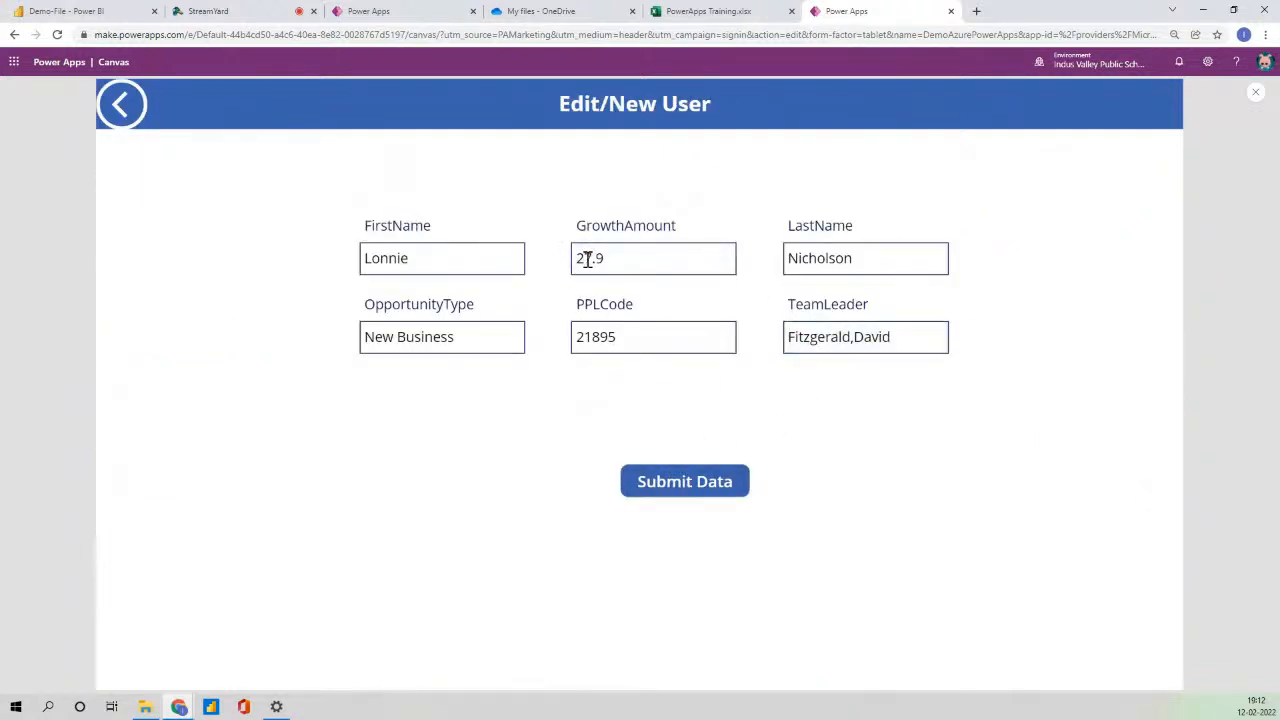
{"action": "left_click", "coordinate": [708, 486]}
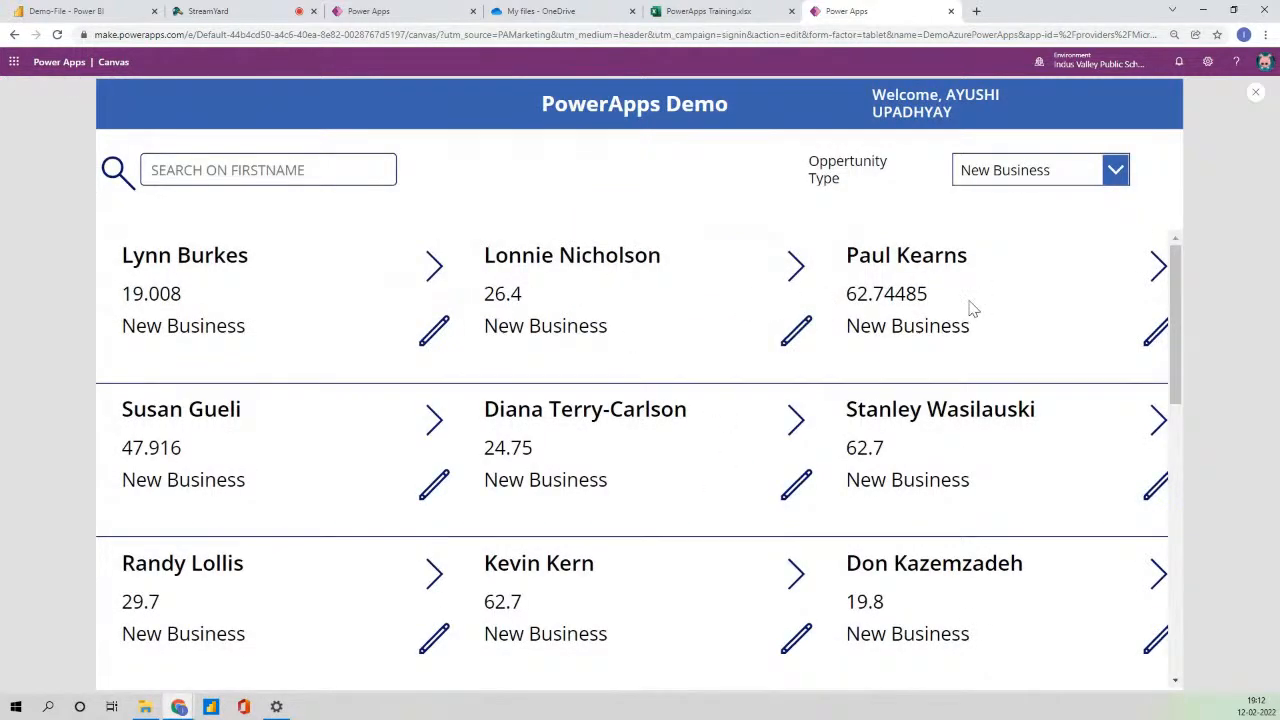
{"action": "left_click", "coordinate": [1256, 92]}
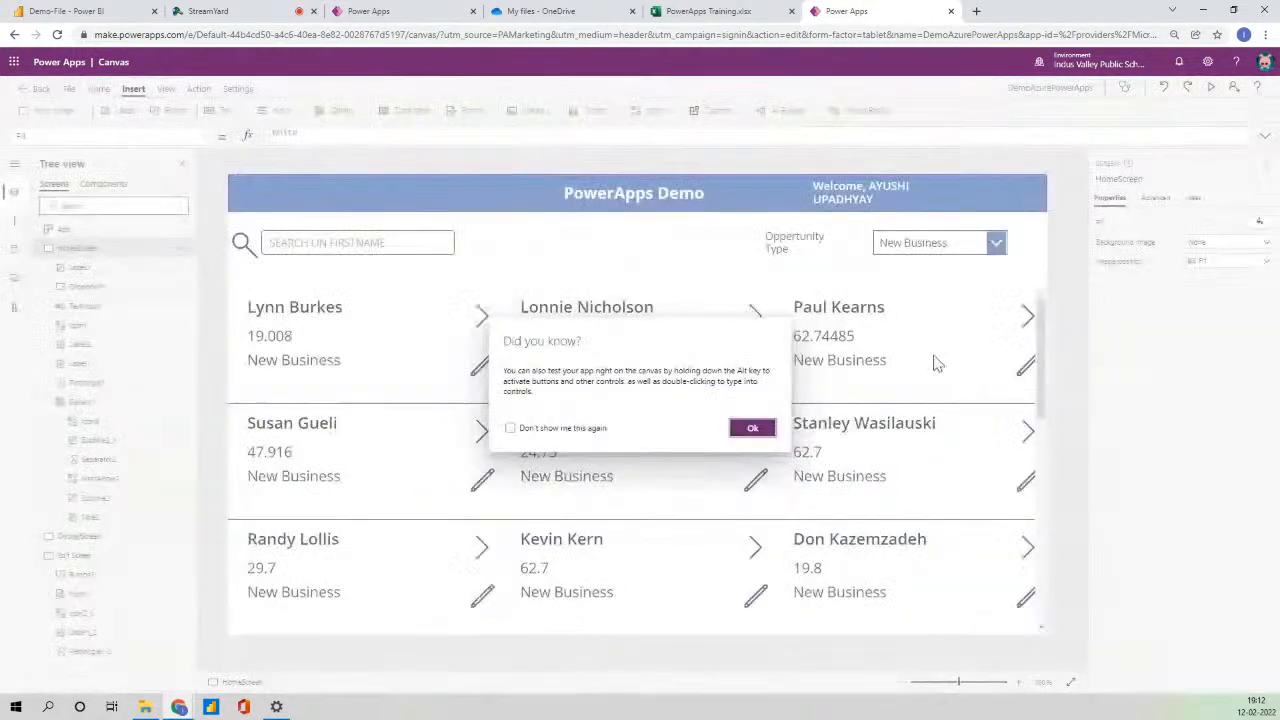
{"action": "left_click", "coordinate": [752, 428]}
- Refresh the PowerApps101 data source from the Data pane, then check the gallery in Excel
{"action": "left_click", "coordinate": [12, 284]}
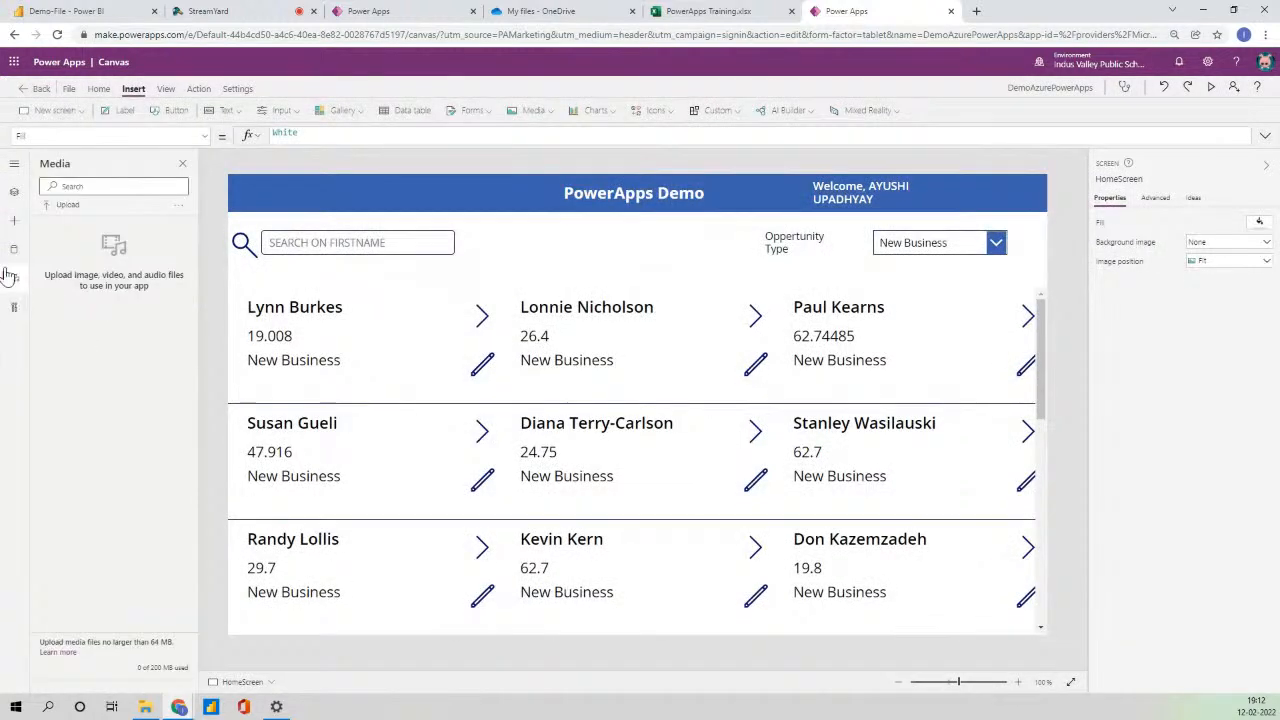
{"action": "left_click", "coordinate": [13, 249]}
{"action": "left_click", "coordinate": [192, 236]}
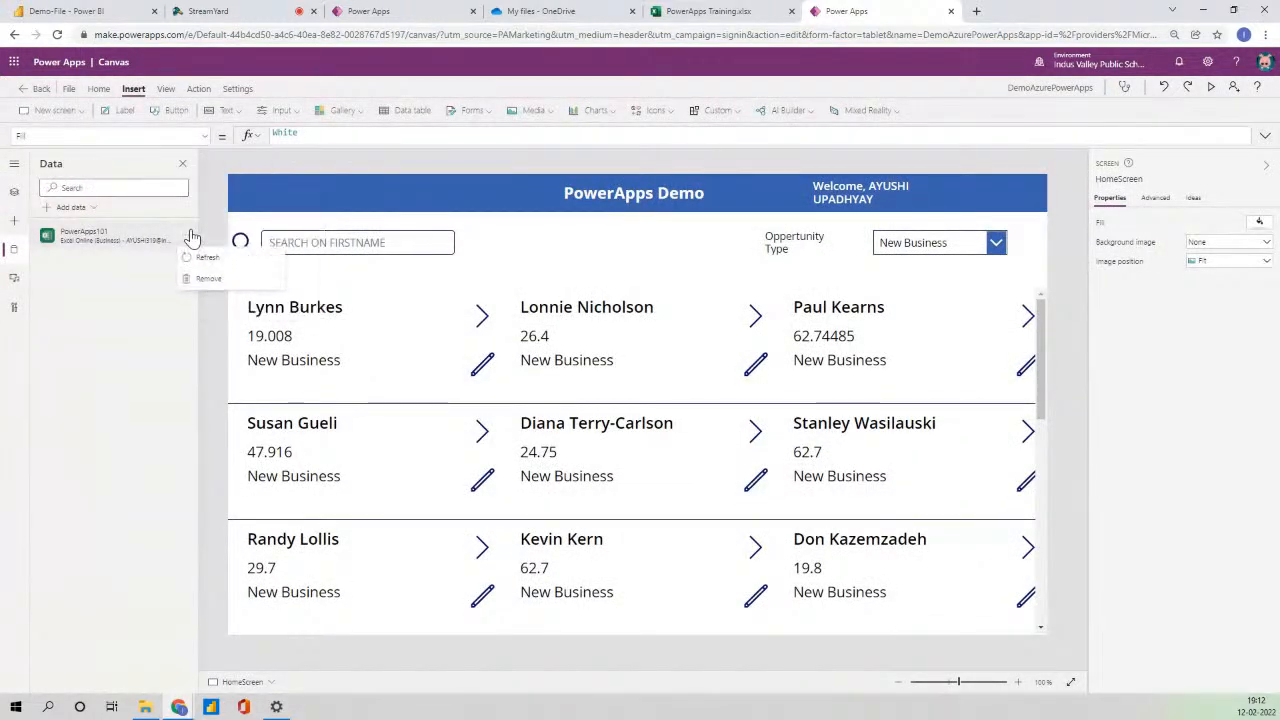
{"action": "left_click", "coordinate": [201, 256]}
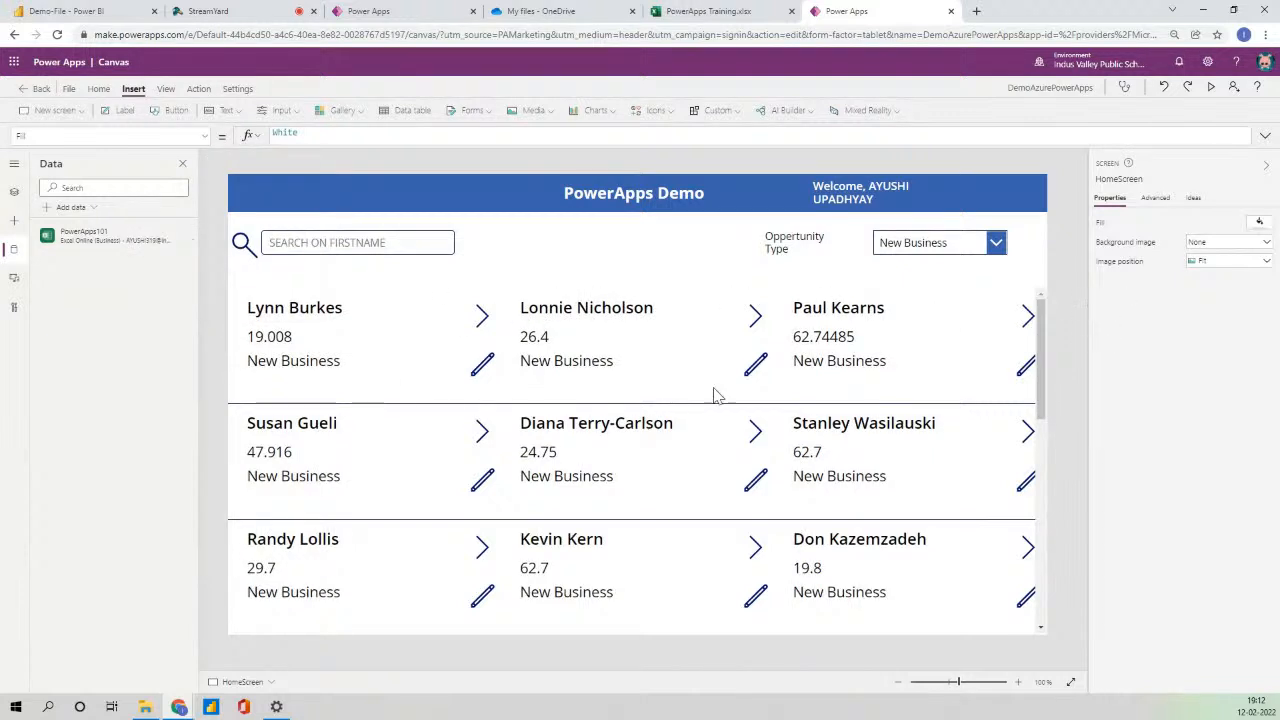
{"action": "left_click", "coordinate": [658, 408]}
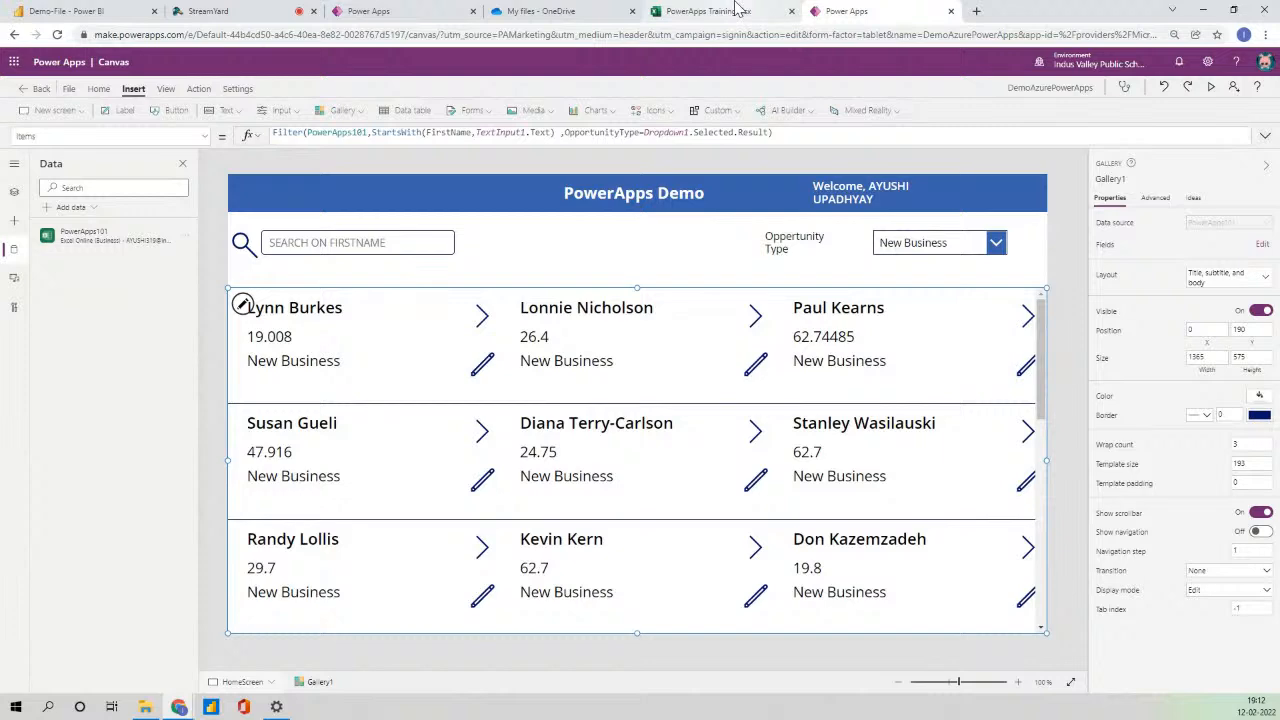
{"action": "left_click", "coordinate": [737, 10]}
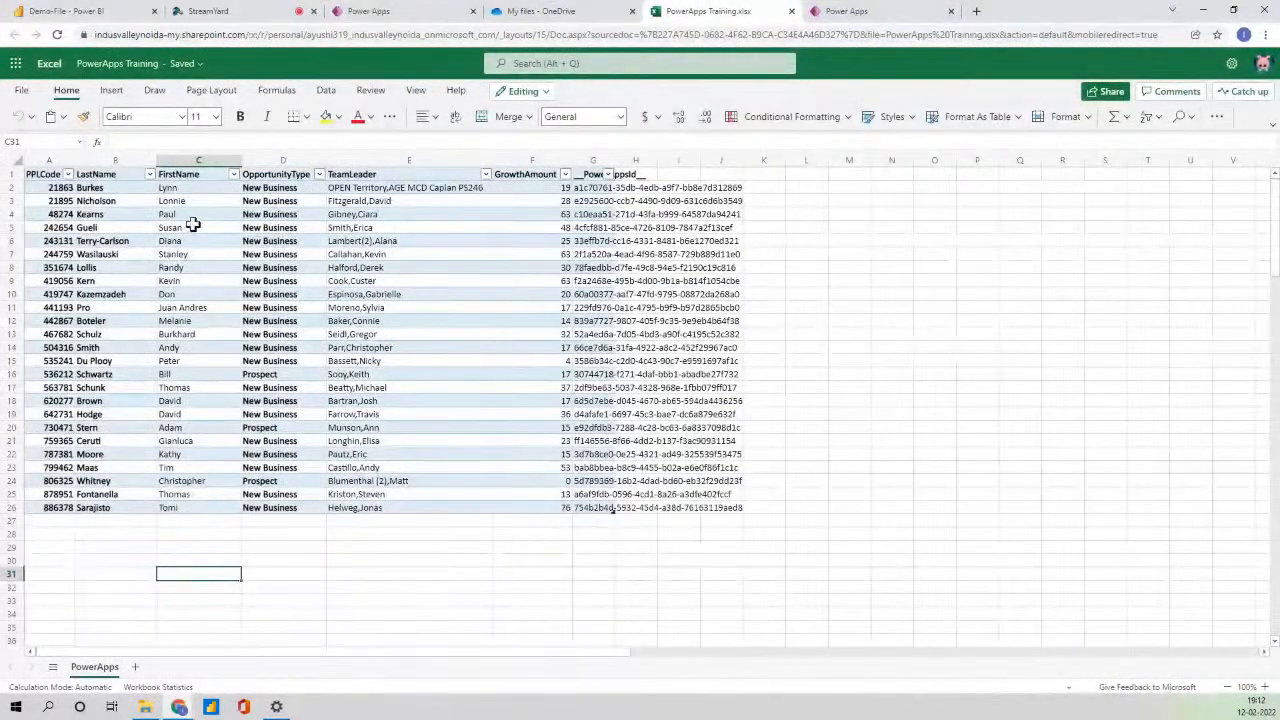
- Confirm the edited user's GrowthAmount in cell F3 reads 27.9, then return to Power Apps
{"action": "left_click", "coordinate": [556, 199]}
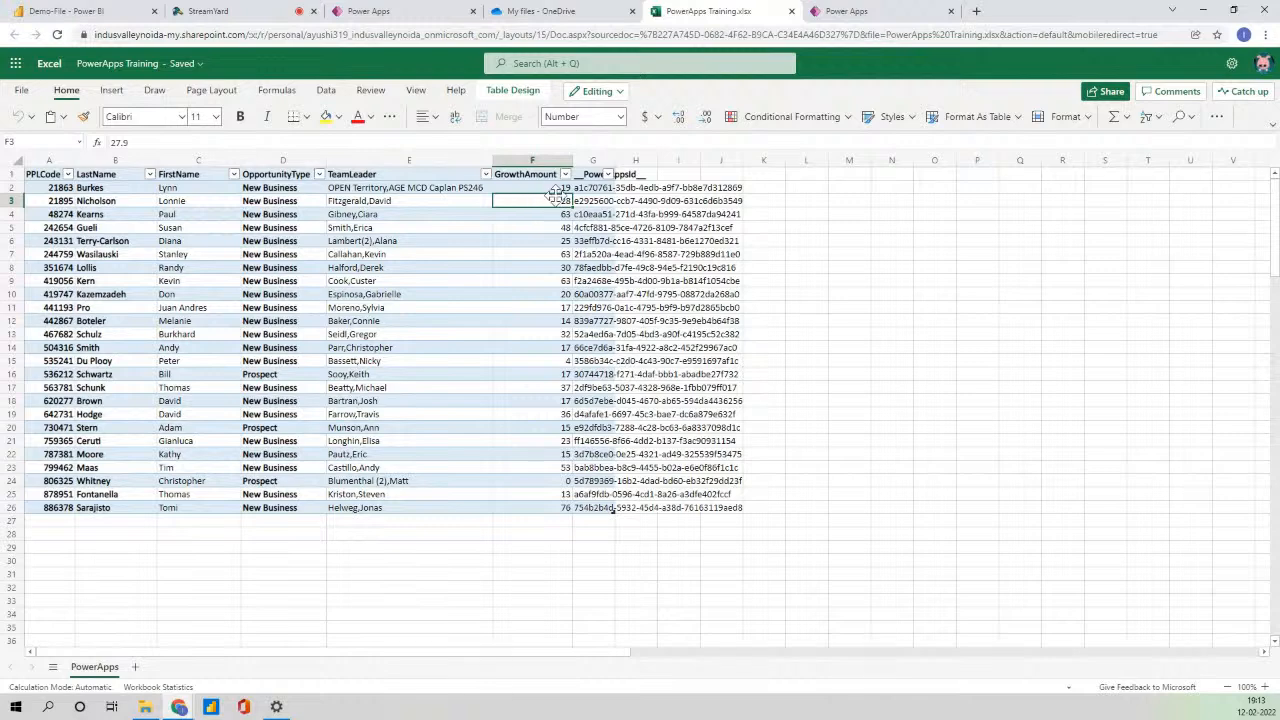
{"action": "left_click", "coordinate": [848, 10]}
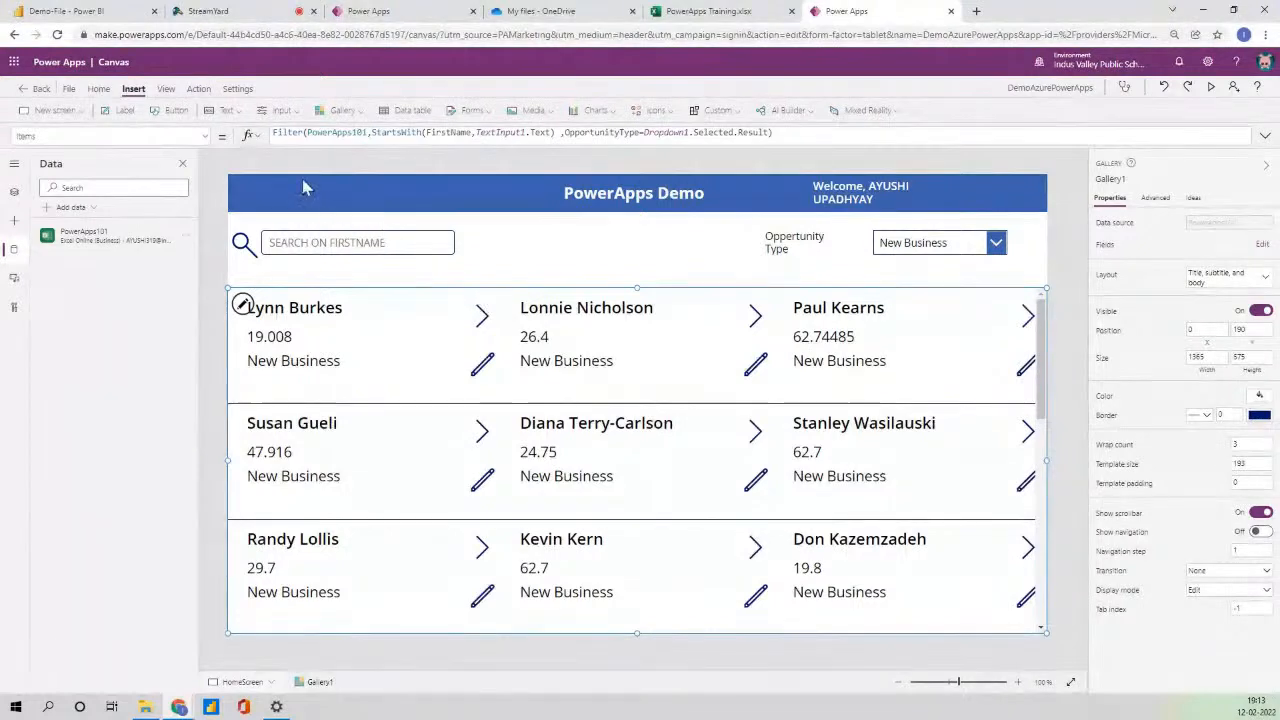
{"action": "left_click", "coordinate": [806, 133]}
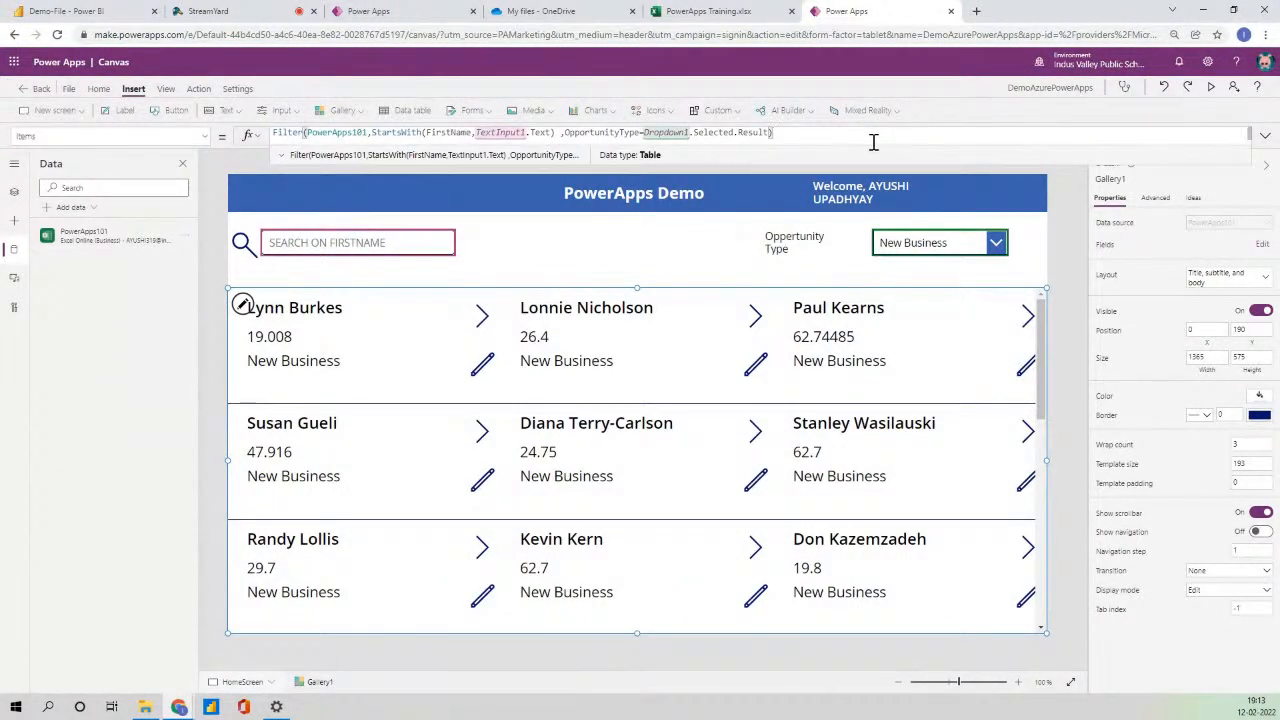
{"action": "type", "text": "Re"}
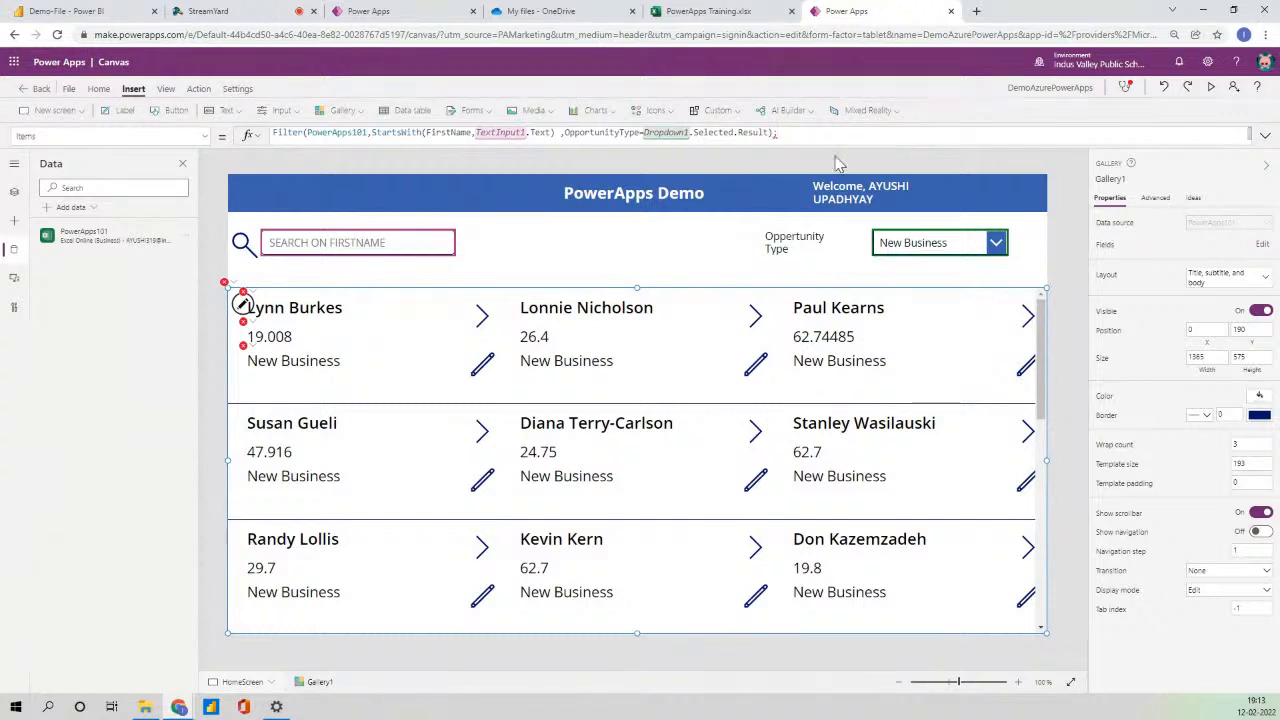
{"action": "key", "text": "BackSpace"}
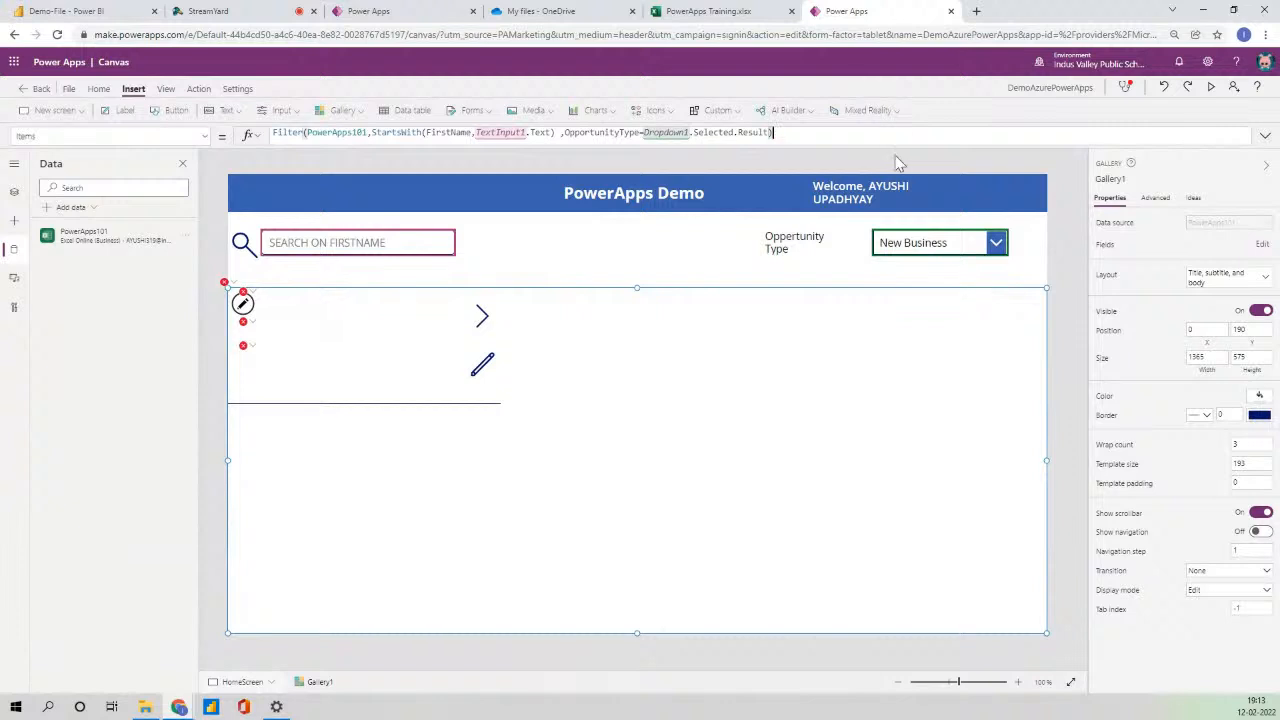
{"action": "left_click", "coordinate": [1078, 299]}
{"action": "left_click", "coordinate": [646, 404]}
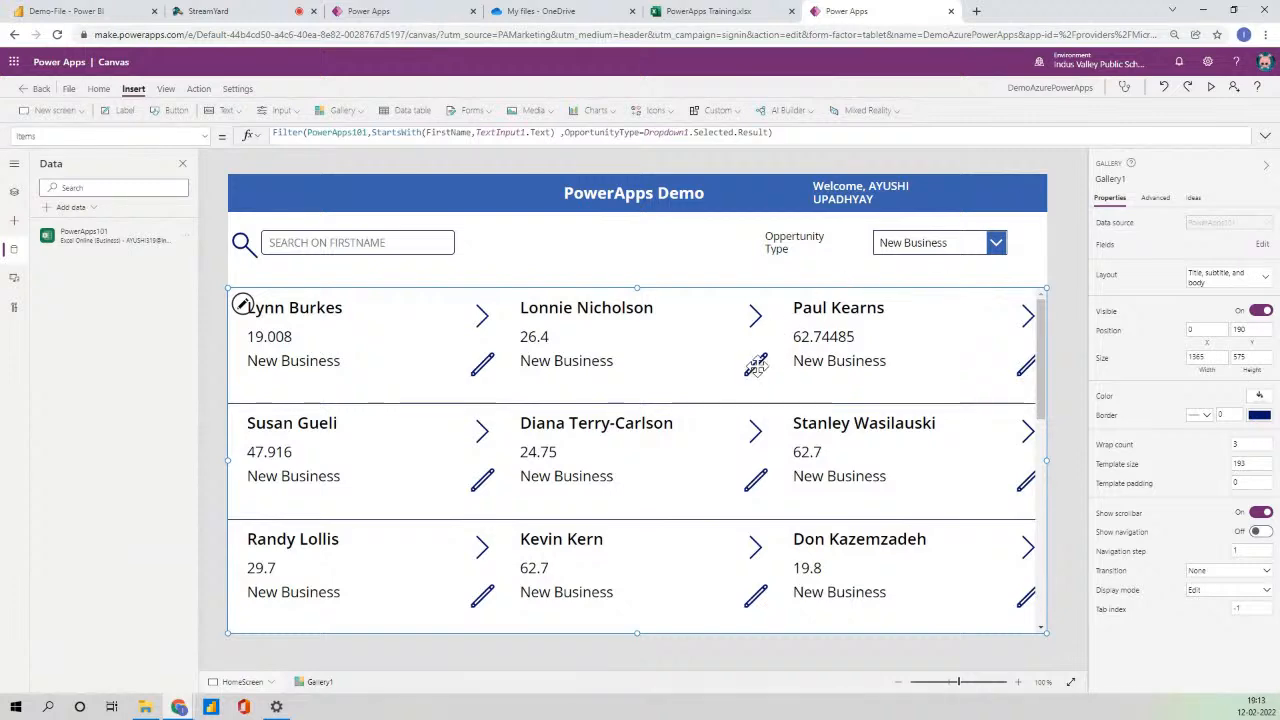
{"action": "left_click", "coordinate": [1210, 87]}
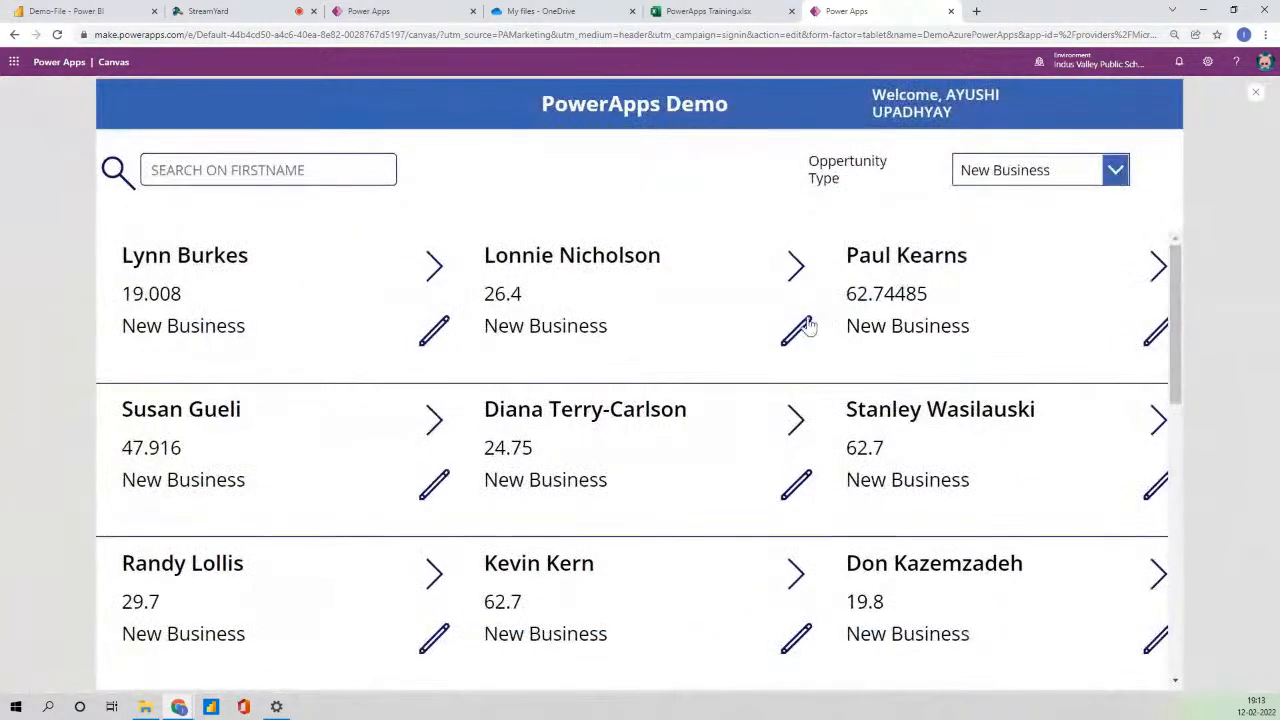
{"action": "left_click", "coordinate": [1255, 92]}
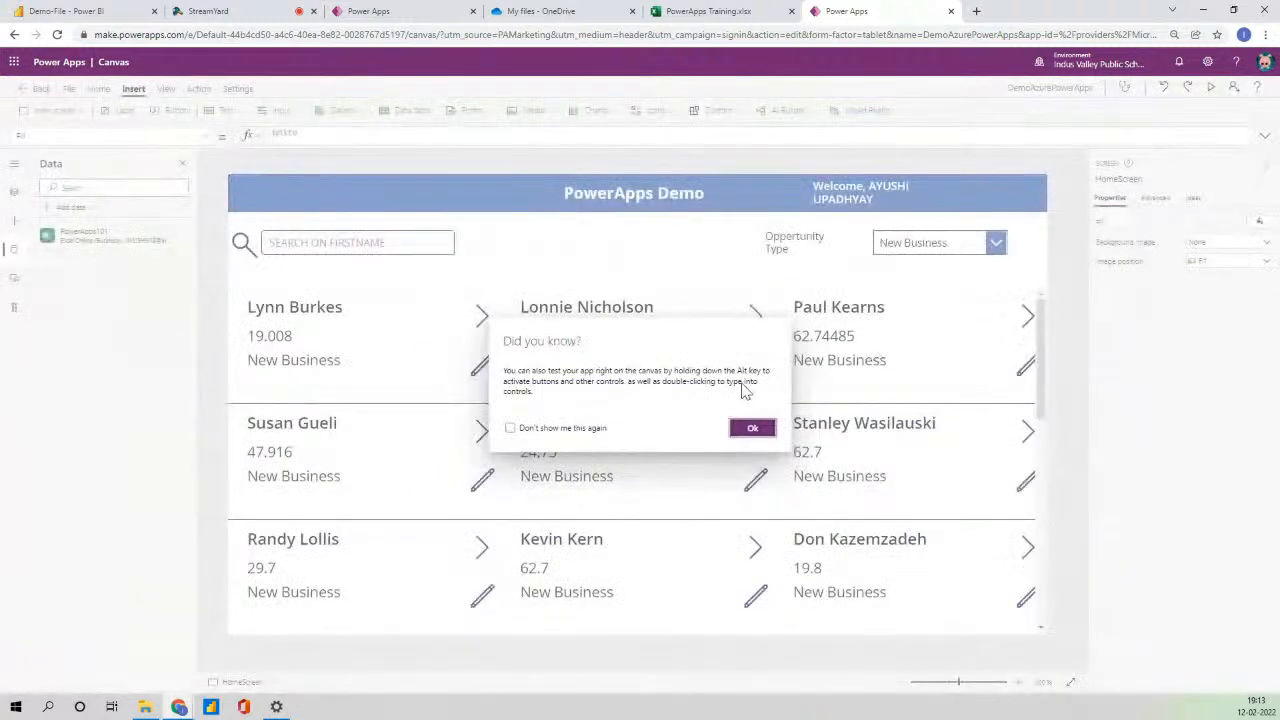
{"action": "left_click", "coordinate": [755, 428]}
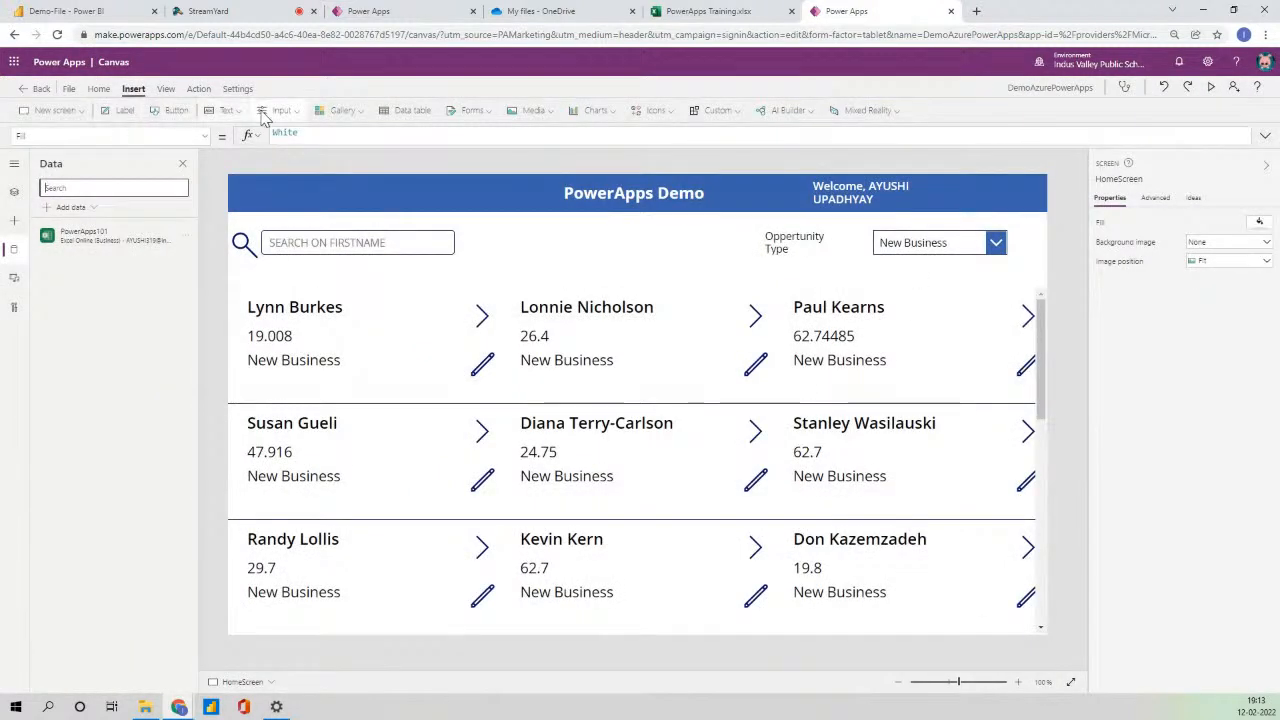
- Insert a plus icon, move it to the header's top-right and colour it white
{"action": "left_click", "coordinate": [652, 110]}
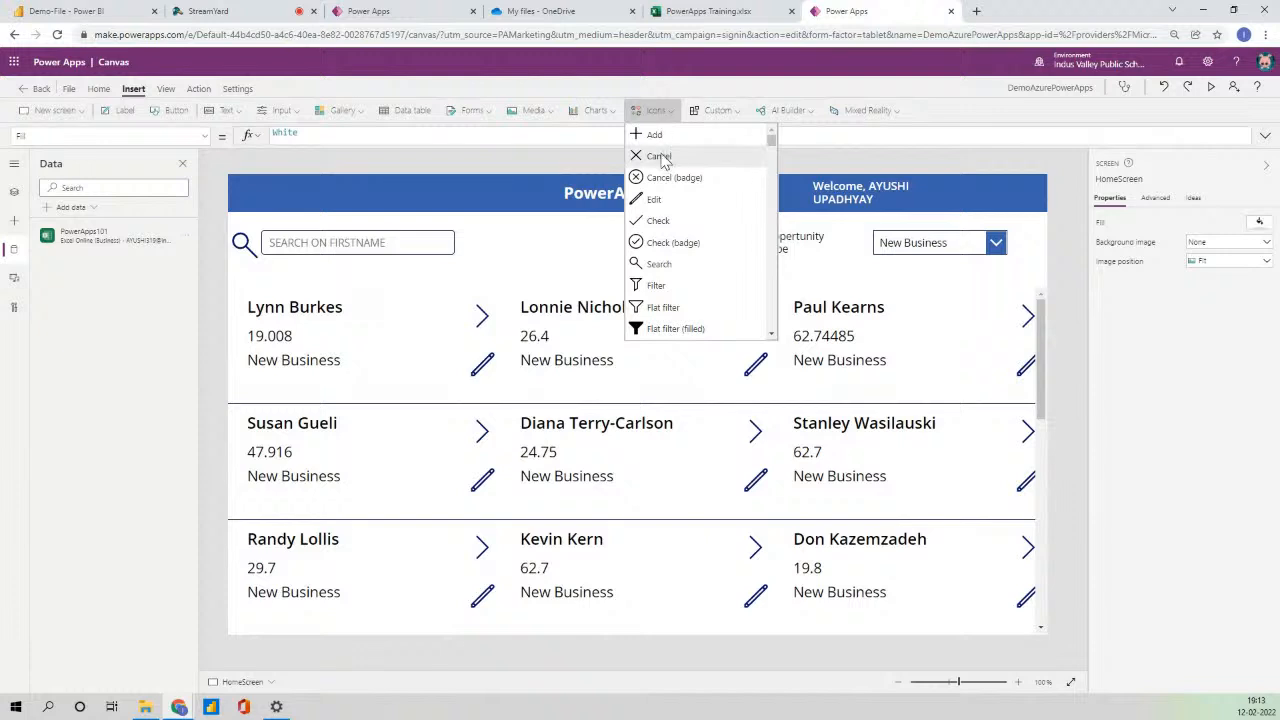
{"action": "left_click", "coordinate": [658, 143]}
{"action": "left_click_drag", "start_coordinate": [270, 216], "coordinate": [1034, 200]}
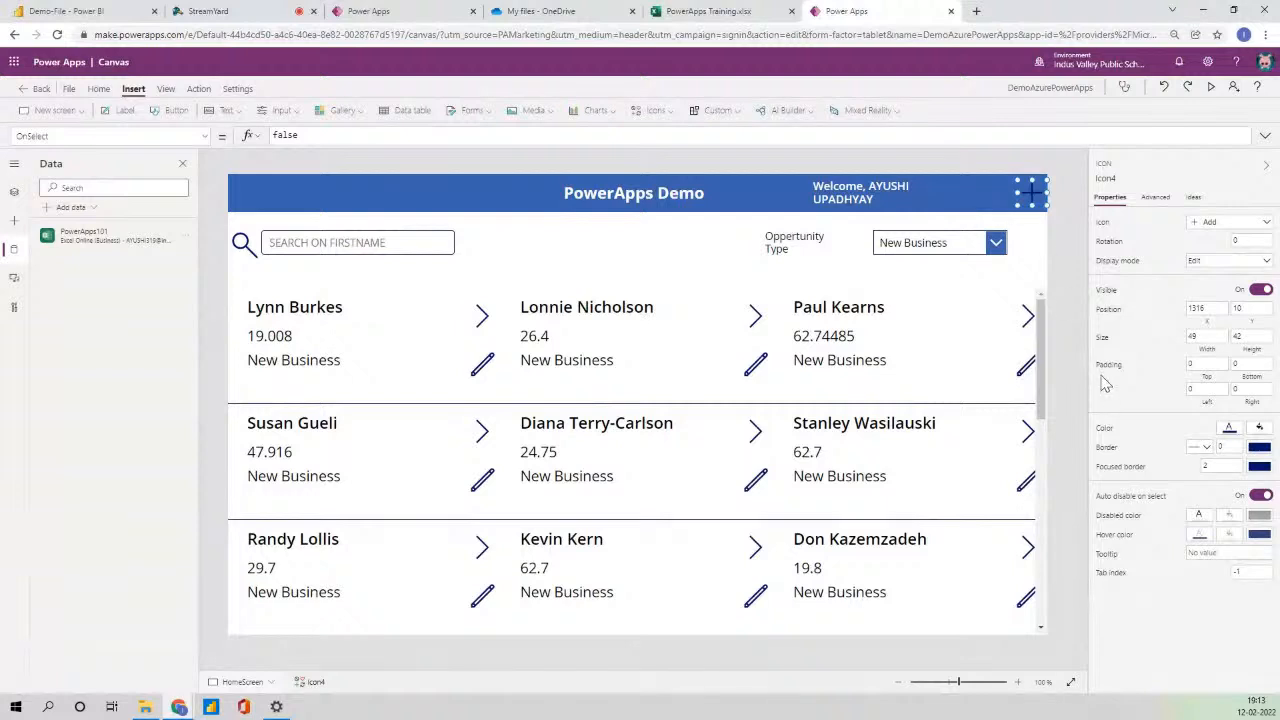
{"action": "left_click", "coordinate": [1232, 428]}
{"action": "left_click", "coordinate": [1042, 363]}
{"action": "left_click", "coordinate": [1056, 236]}
{"action": "left_click", "coordinate": [1034, 202]}
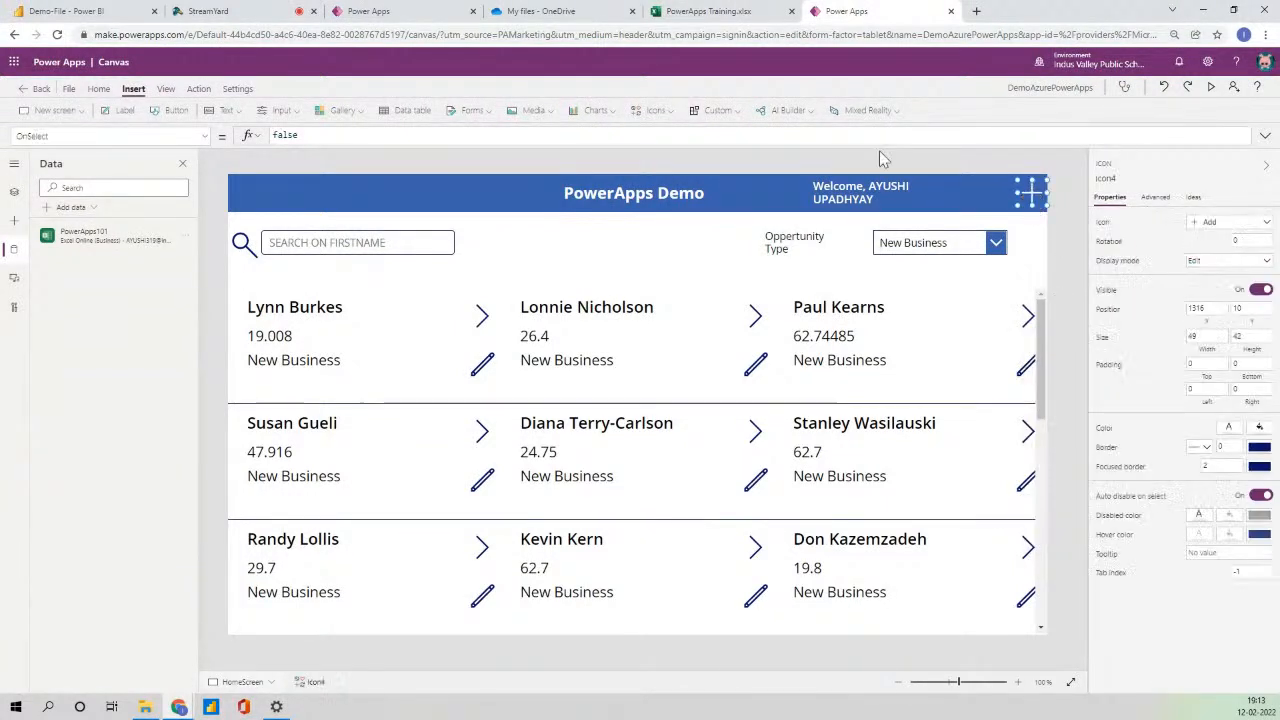
- Inspect the Edit Screen form in the tree view, then reselect the home screen's plus icon
{"action": "left_click", "coordinate": [14, 191]}
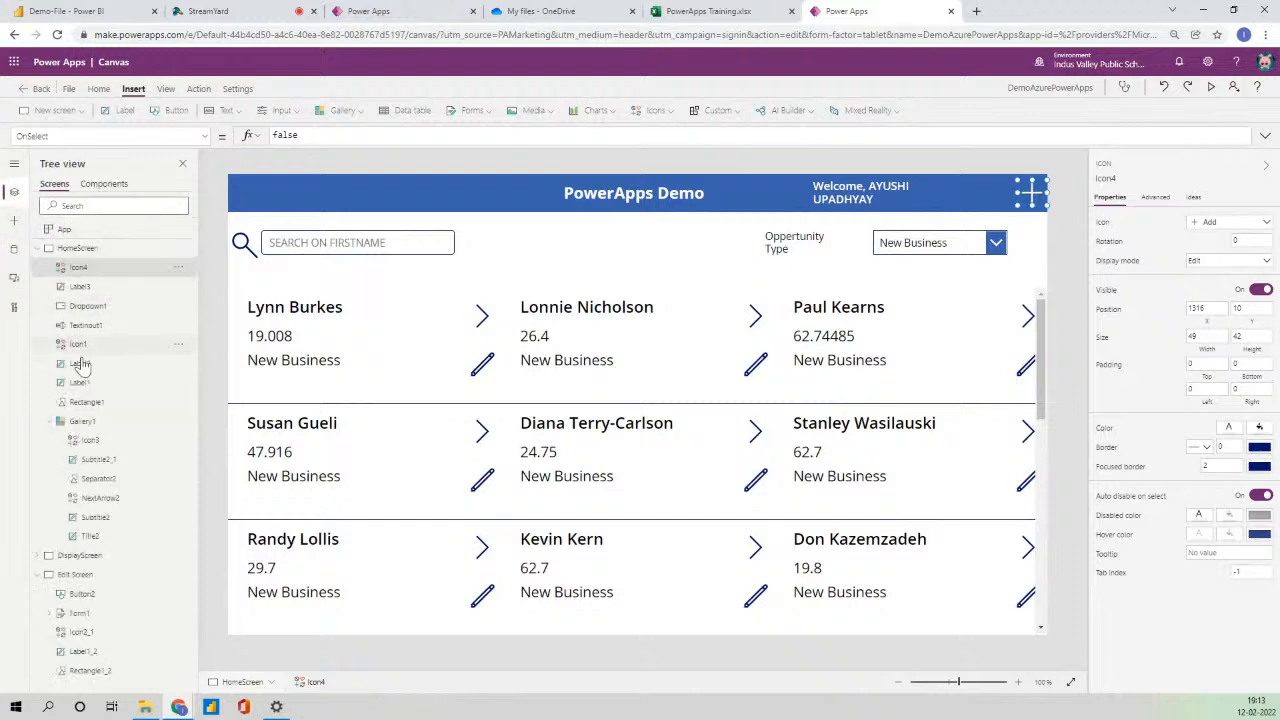
{"action": "left_click", "coordinate": [80, 574]}
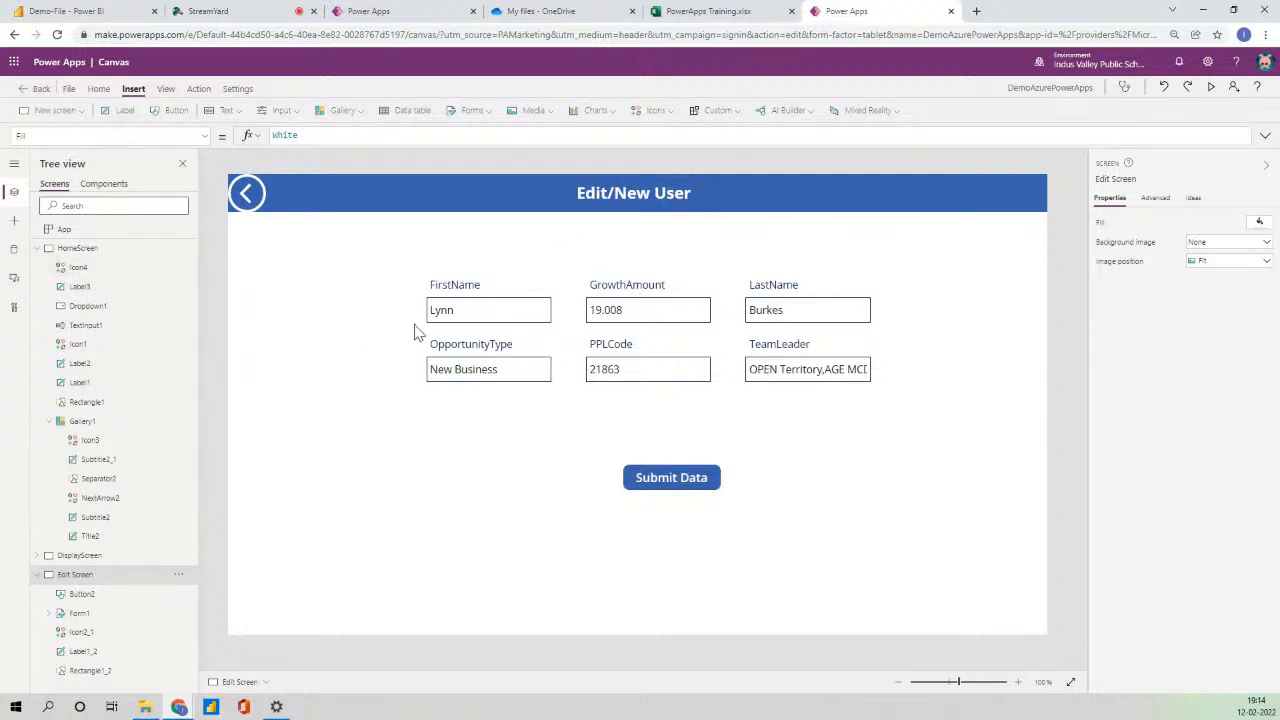
{"action": "left_click", "coordinate": [120, 248]}
{"action": "left_click", "coordinate": [1038, 194]}
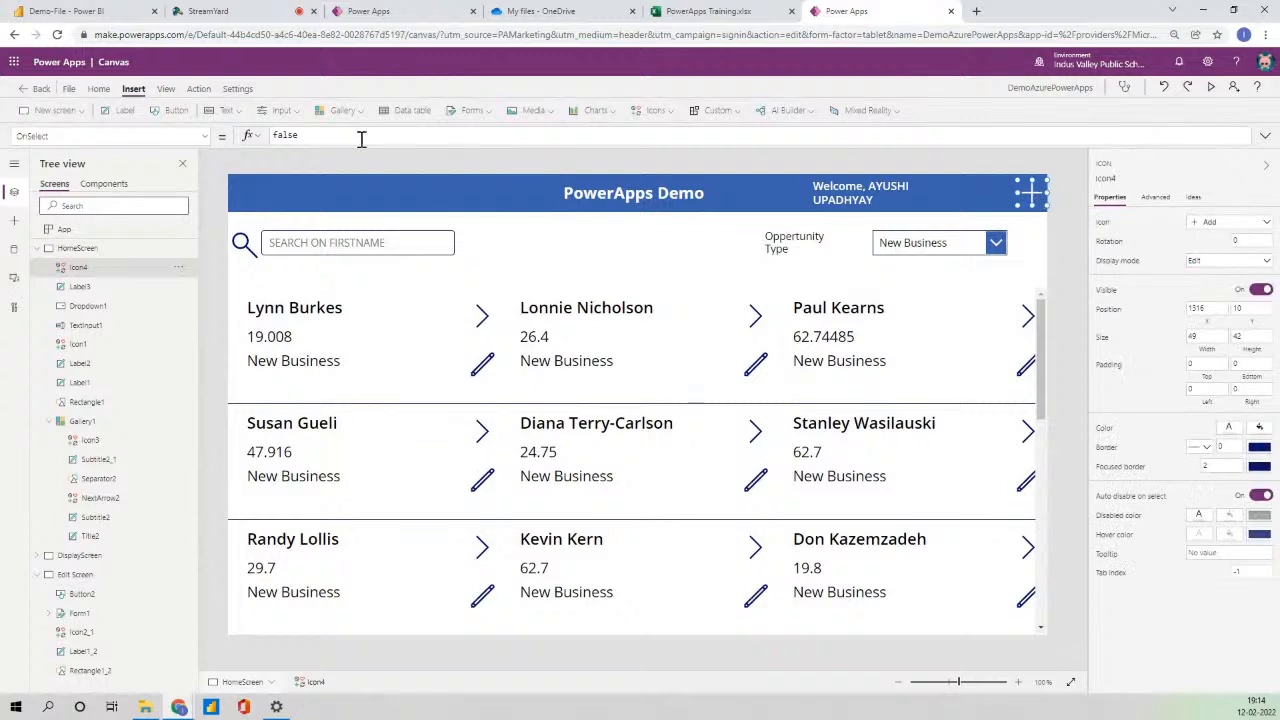
- Set the plus icon's OnSelect to NewForm(Form1);Navigate('Edit Screen')
{"action": "left_click_drag", "start_coordinate": [331, 134], "coordinate": [194, 148]}
{"action": "type", "text": "-"}
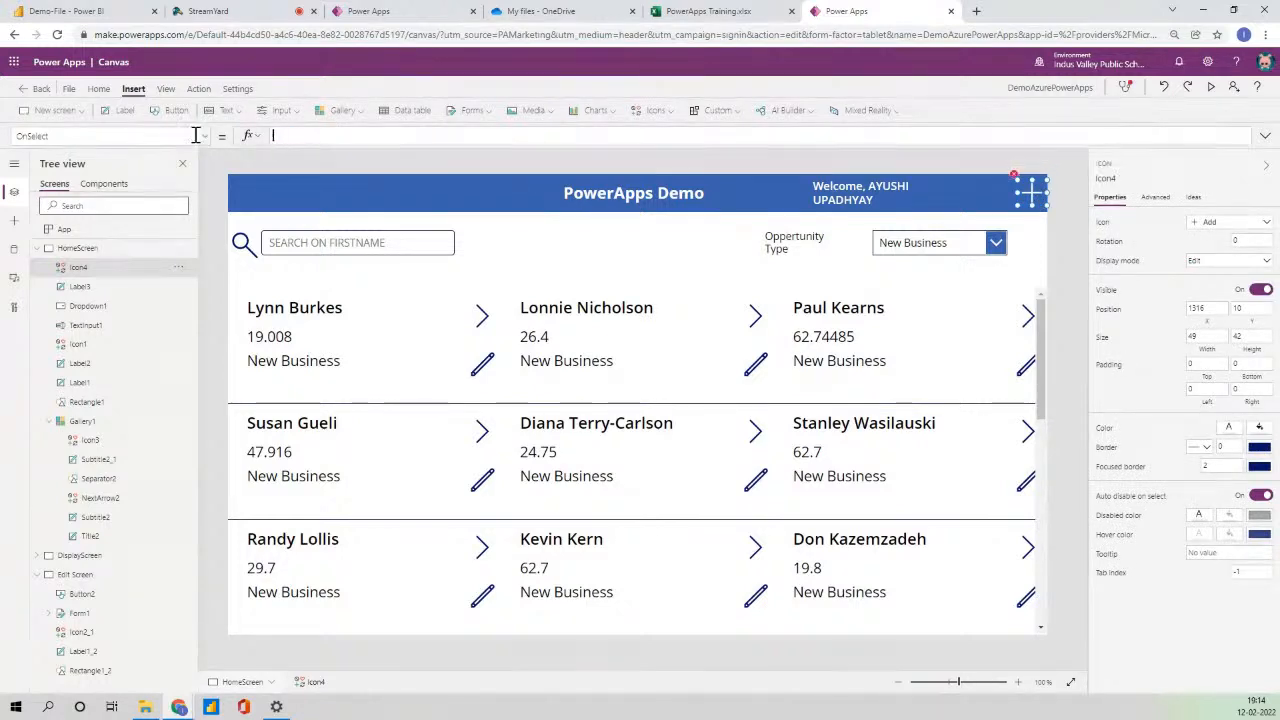
{"action": "left_click", "coordinate": [196, 135]}
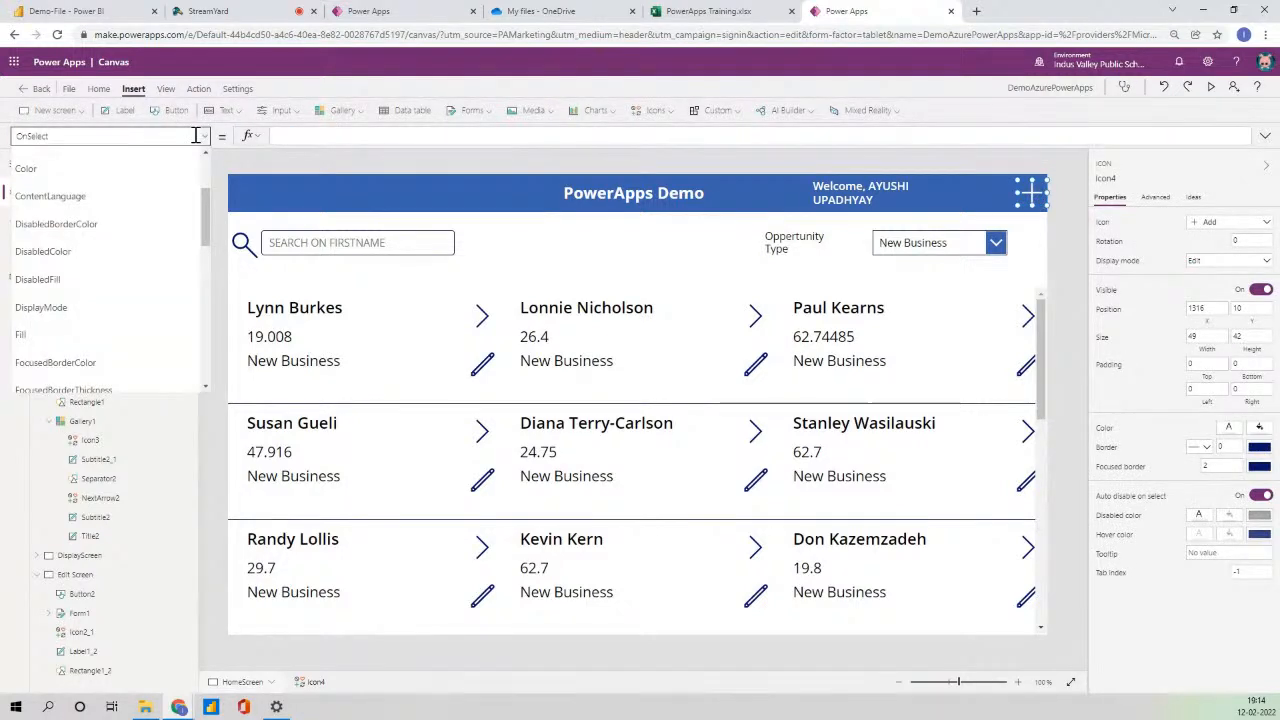
{"action": "left_click", "coordinate": [368, 132]}
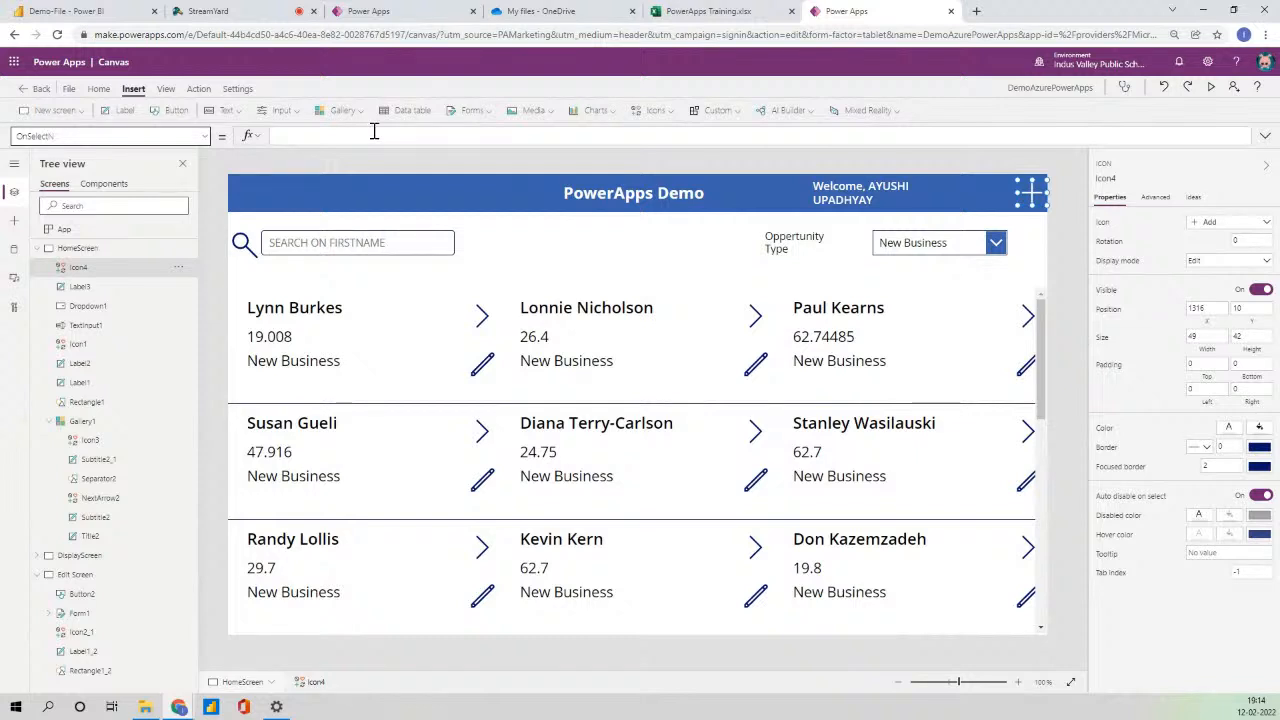
{"action": "left_click", "coordinate": [374, 131]}
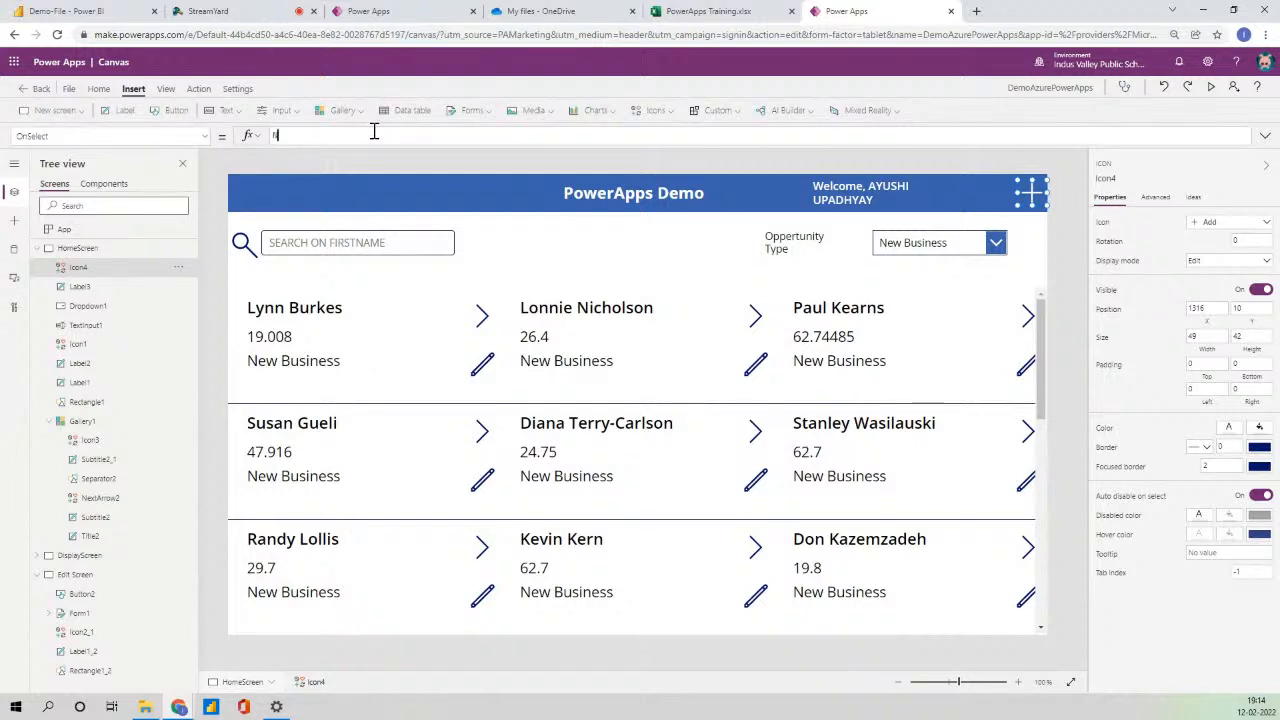
{"action": "type", "text": "NewForm("}
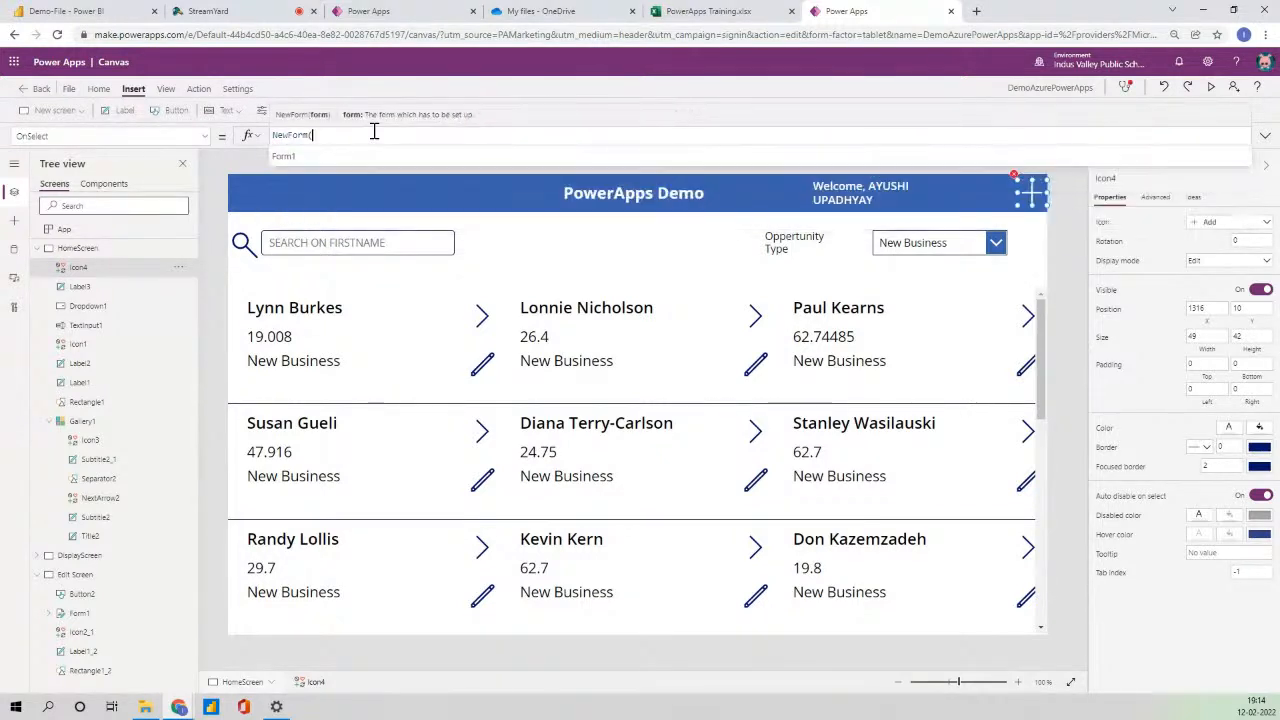
{"action": "type", "text": "Form1)"}
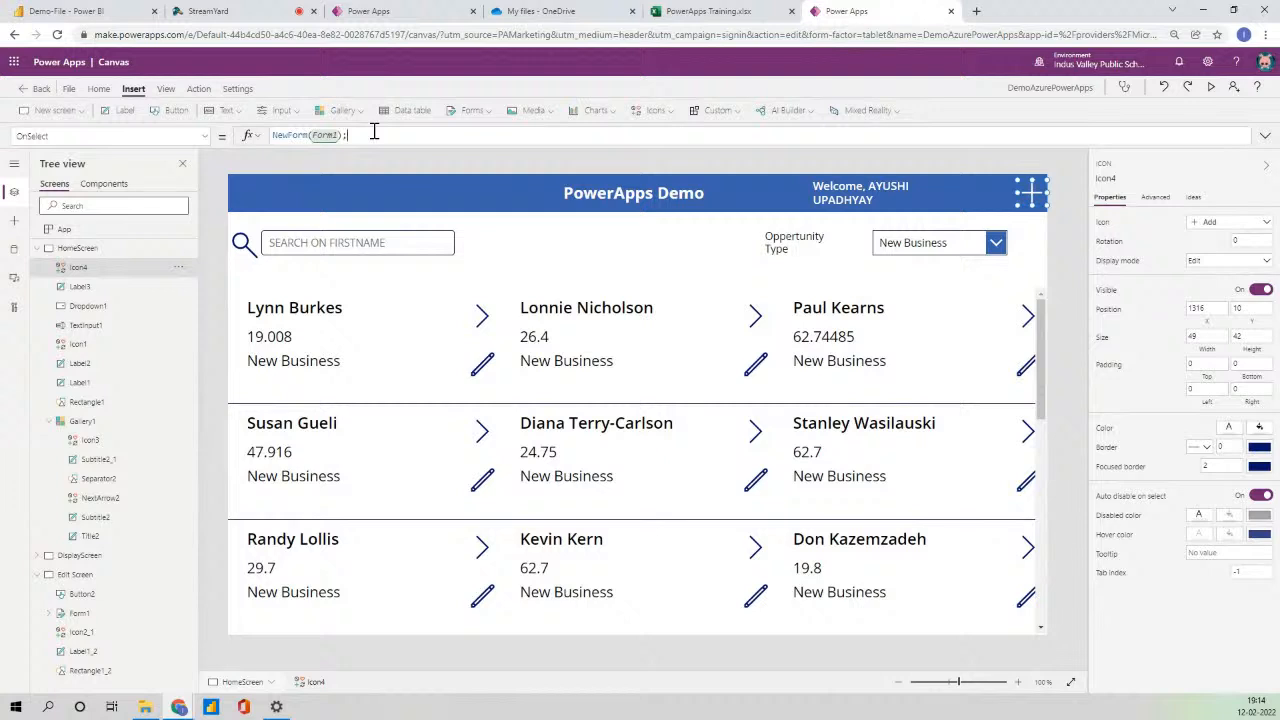
{"action": "type", "text": ";Navigate("}
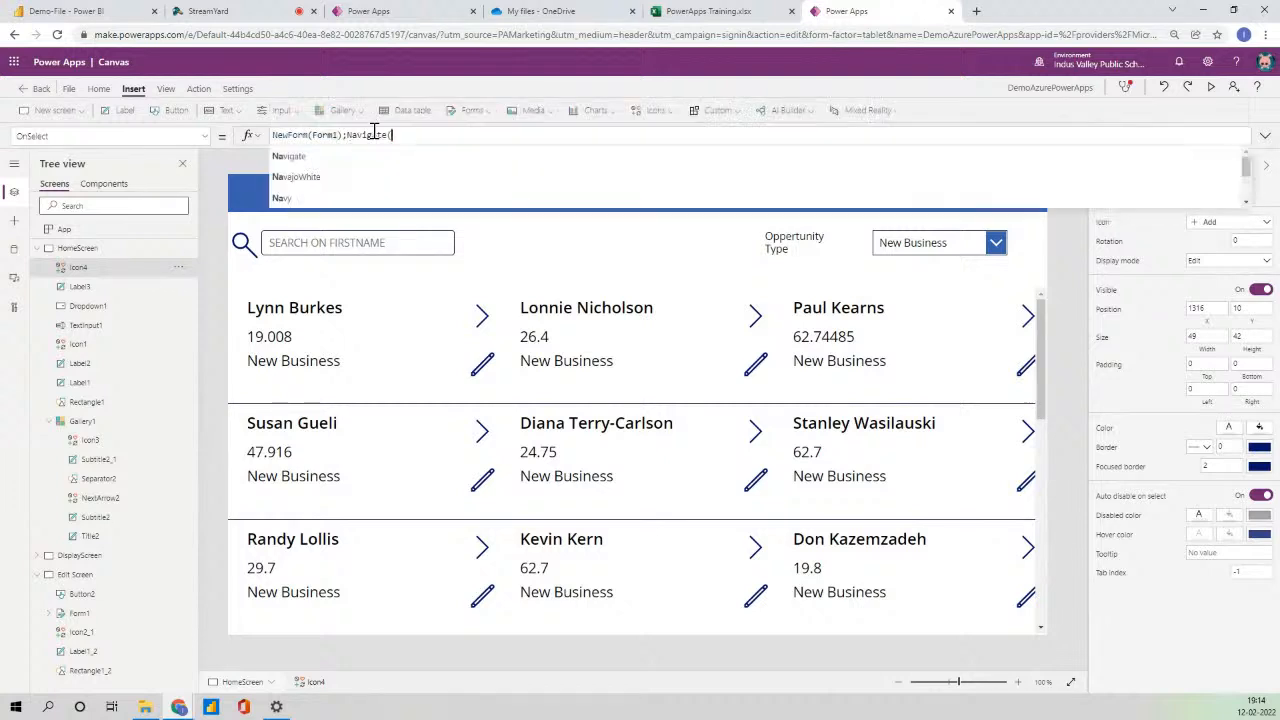
{"action": "key", "text": "Tab"}
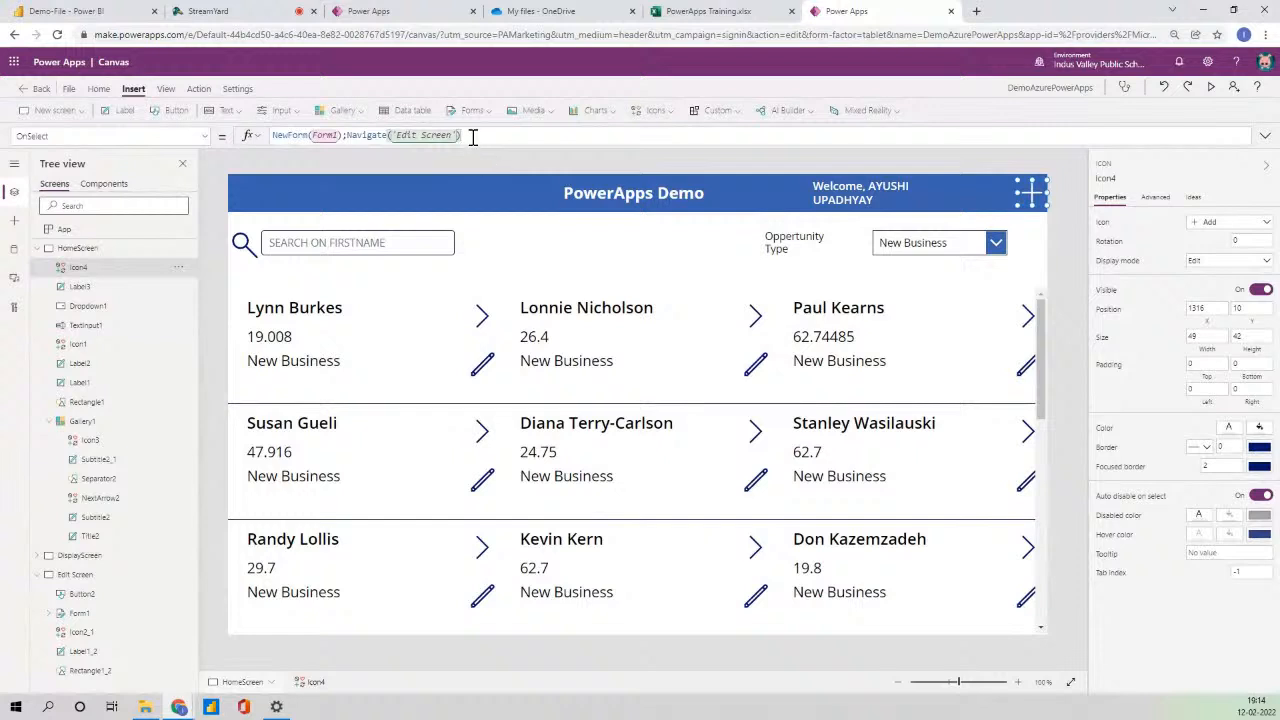
{"action": "key", "text": "ctrl+a"}
{"action": "key", "text": "ctrl+c"}
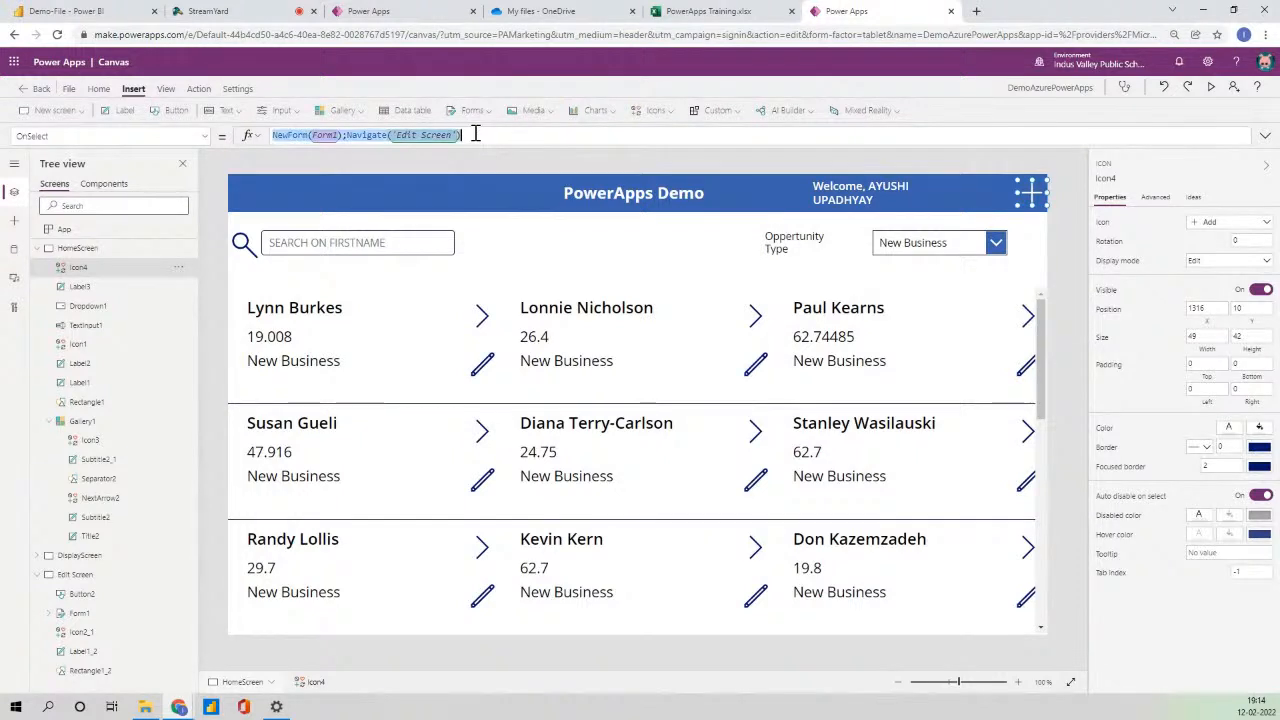
- Set the gallery pencil icon's OnSelect to EditForm(Form1);Navigate('Edit Screen')
{"action": "left_click", "coordinate": [483, 366]}
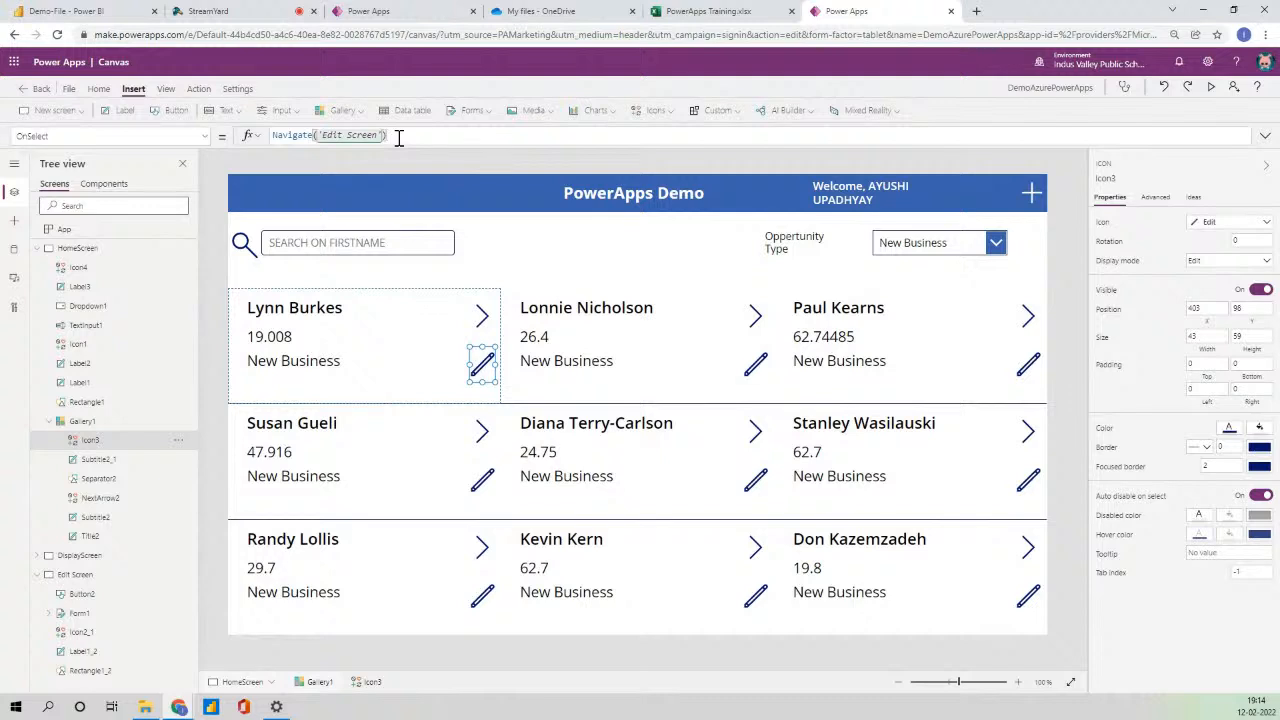
{"action": "key", "text": "ctrl+a"}
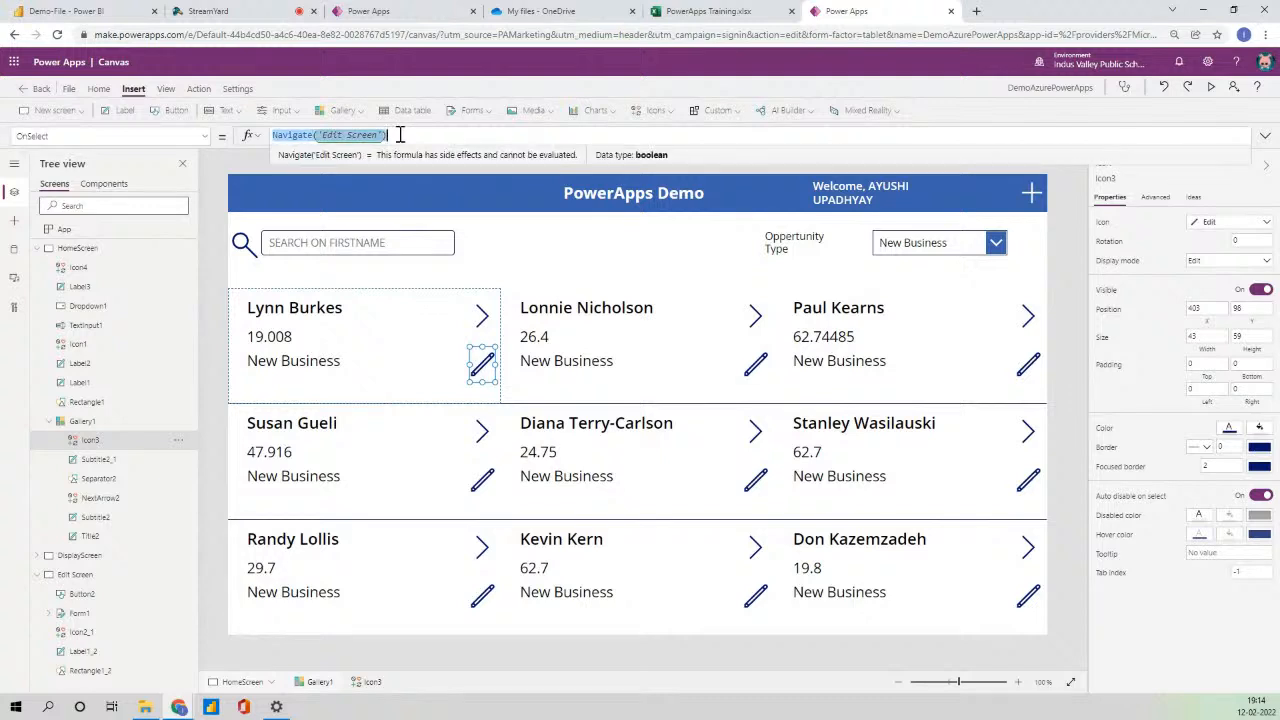
{"action": "key", "text": "ctrl+v"}
{"action": "left_click_drag", "start_coordinate": [287, 136], "coordinate": [268, 138]}
{"action": "type", "text": "d"}
{"action": "key", "text": "BackSpace"}
{"action": "type", "text": "Edit"}
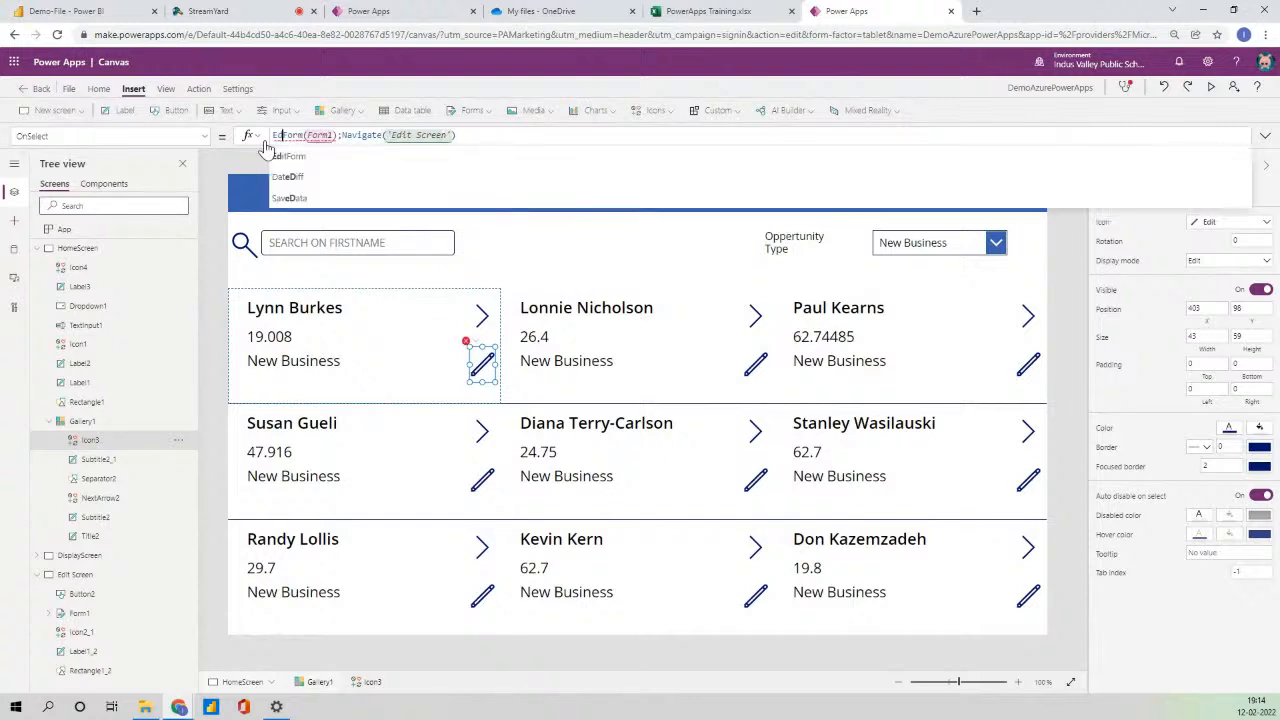
{"action": "left_click", "coordinate": [1265, 135]}
{"action": "left_click", "coordinate": [1264, 136]}
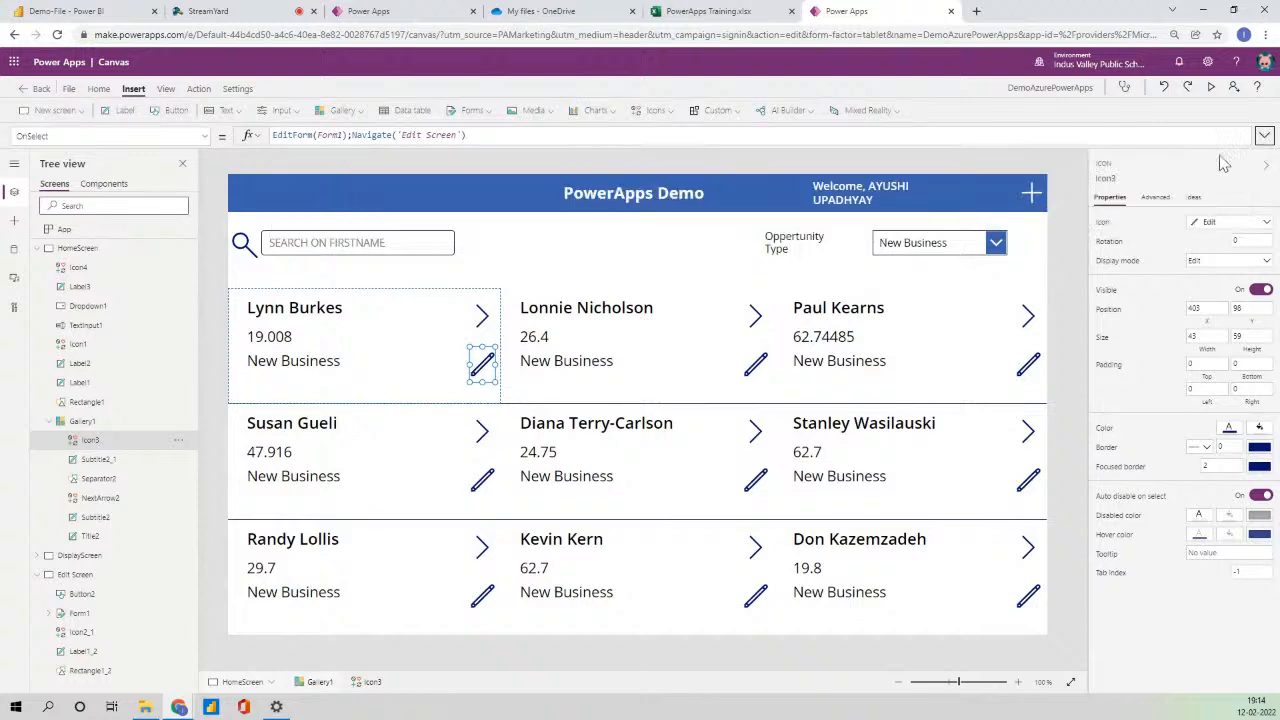
{"action": "left_click", "coordinate": [1031, 191]}
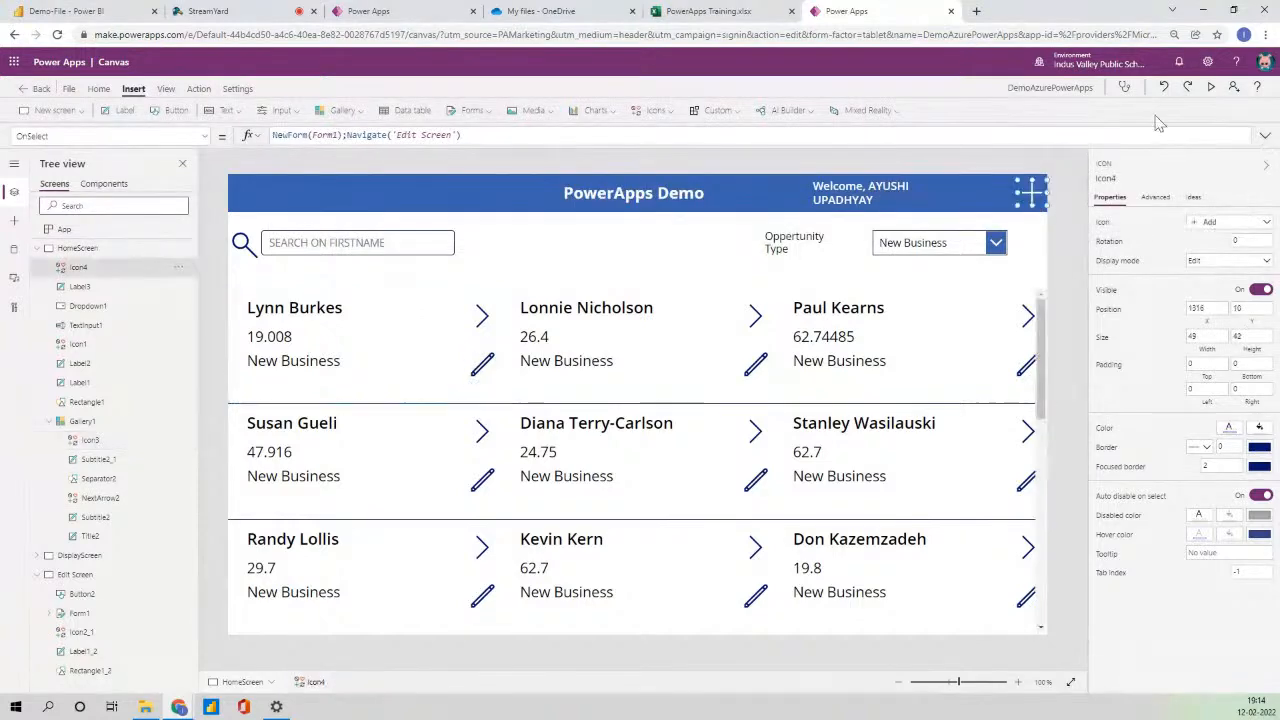
- Preview the app to test the plus icon's new form and the second card's edit form
{"action": "left_click", "coordinate": [1210, 87]}
{"action": "left_click", "coordinate": [1158, 104]}
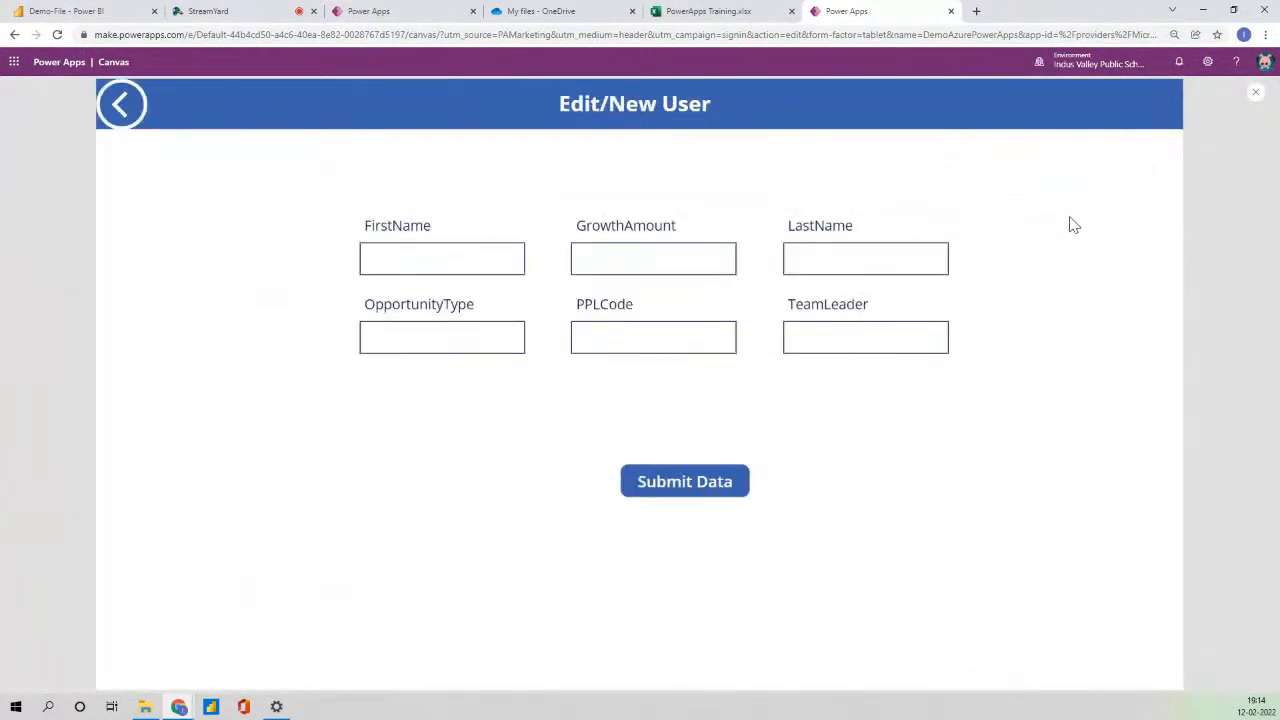
{"action": "left_click", "coordinate": [122, 104]}
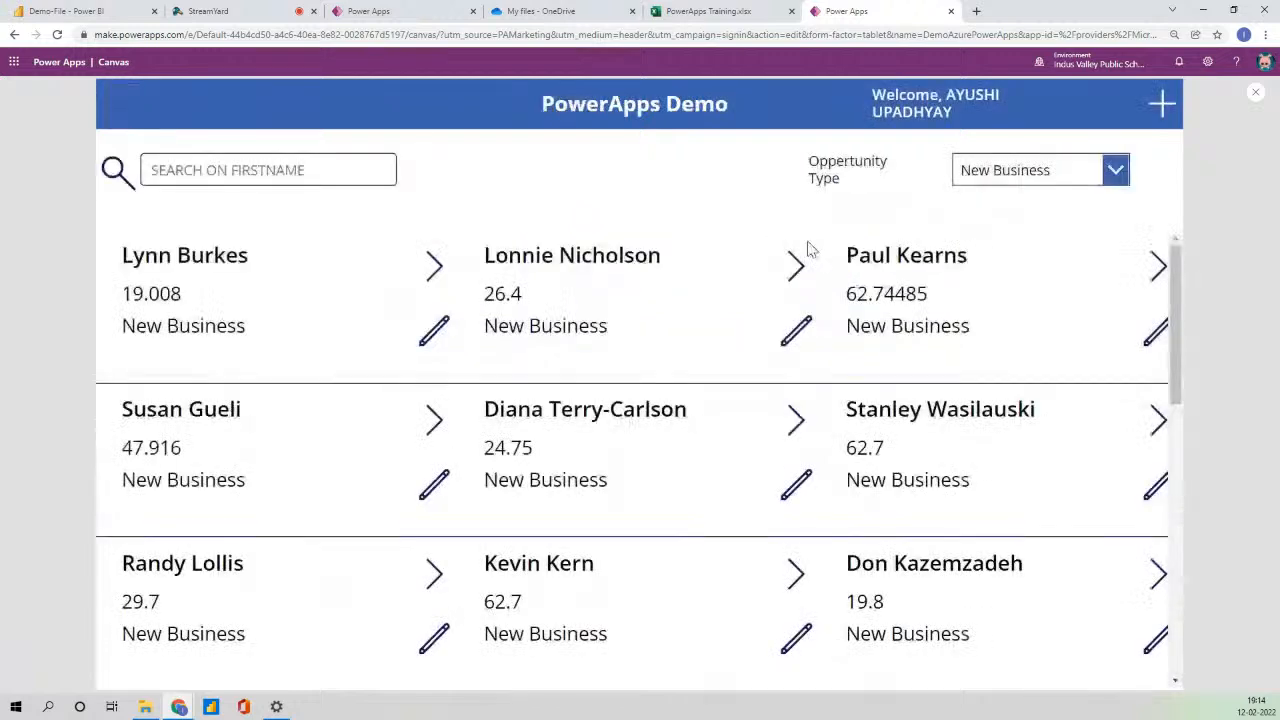
{"action": "left_click", "coordinate": [796, 328]}
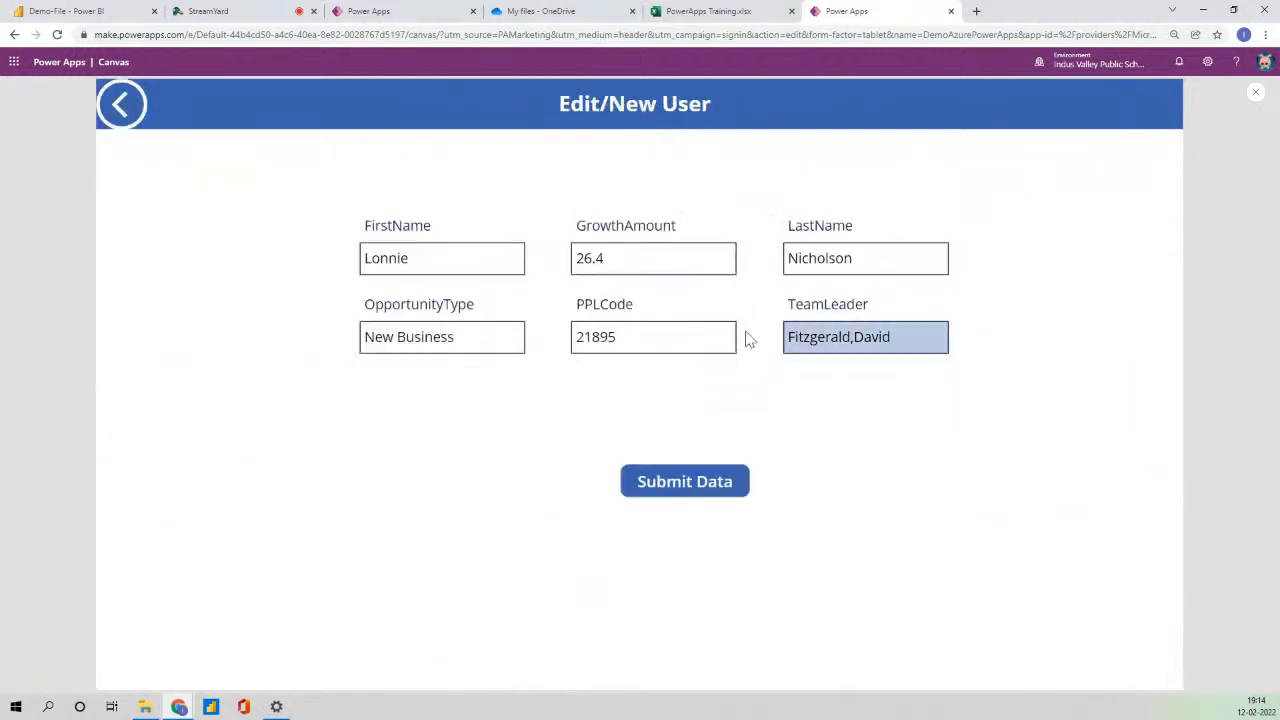
- Exit preview and begin editing the Submit Data button's OnSelect formula
{"action": "left_click", "coordinate": [1255, 94]}
{"action": "left_click", "coordinate": [751, 426]}
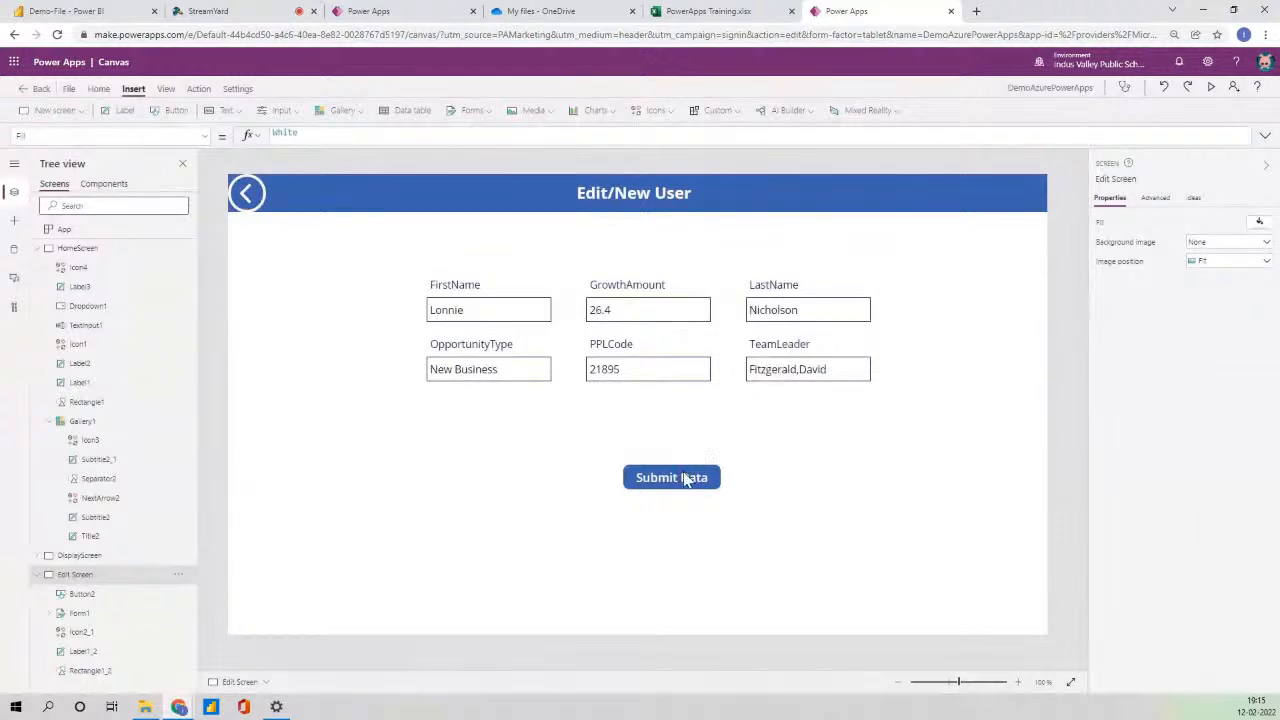
{"action": "left_click", "coordinate": [686, 480]}
{"action": "left_click", "coordinate": [474, 136]}
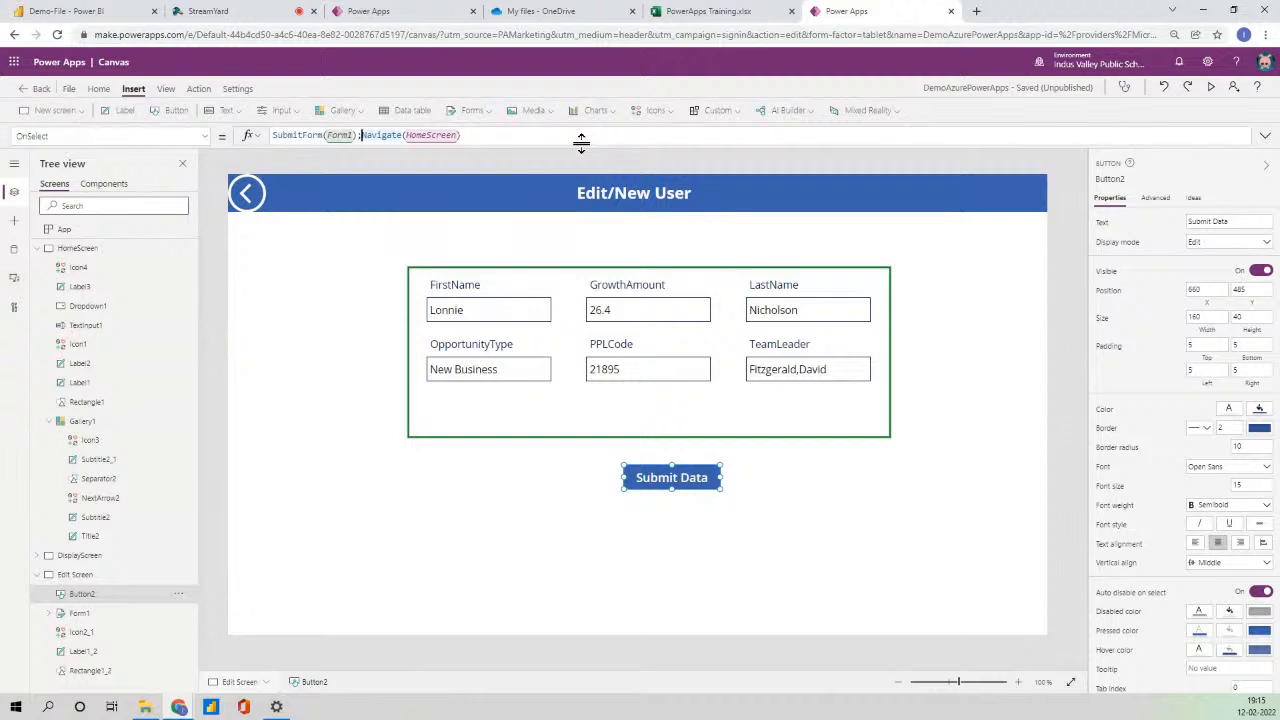
- Add ;Refresh(PowerApps101) after SubmitForm(Form1) in the Submit Data button's OnSelect
{"action": "type", "text": ";Re"}
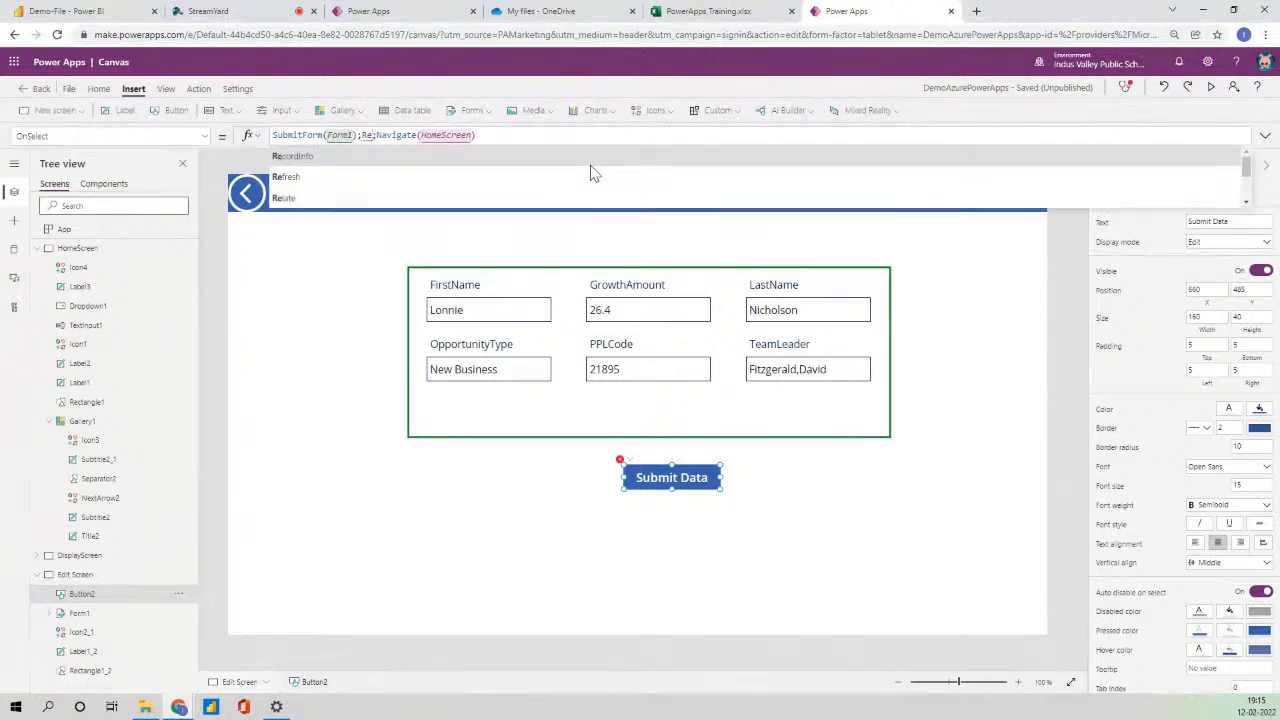
{"action": "left_click", "coordinate": [591, 174]}
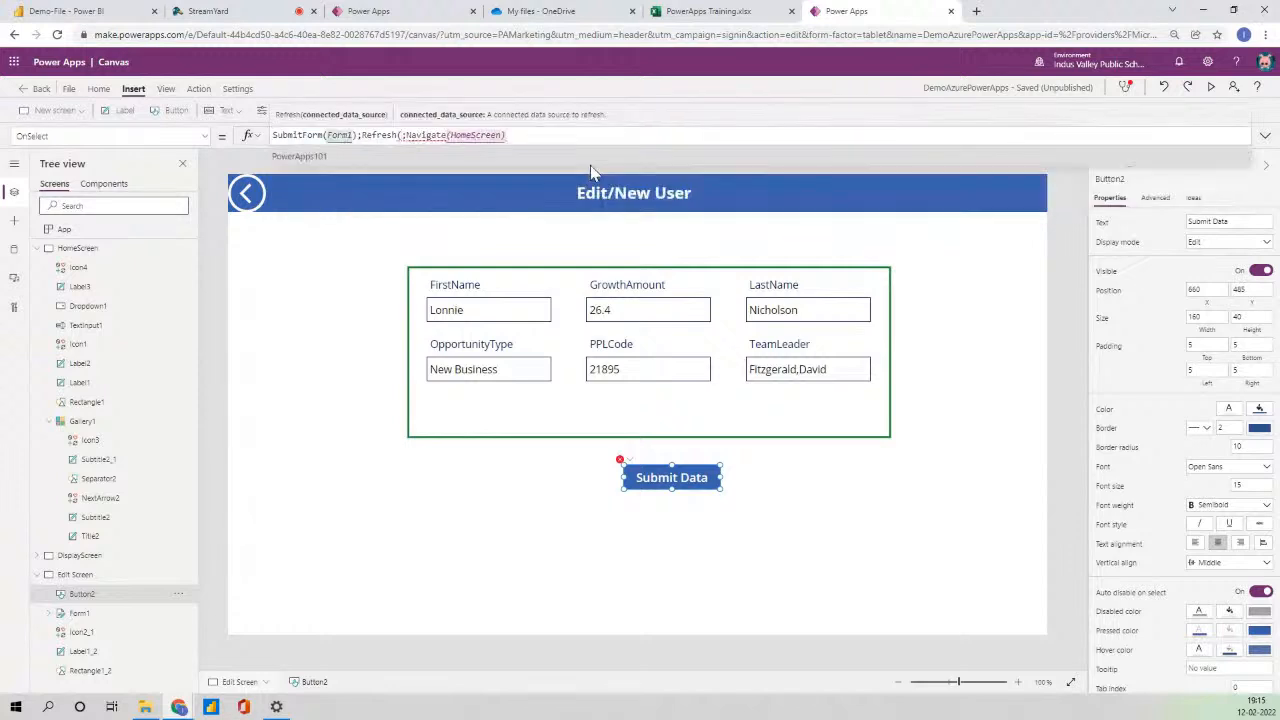
{"action": "key", "text": "Tab"}
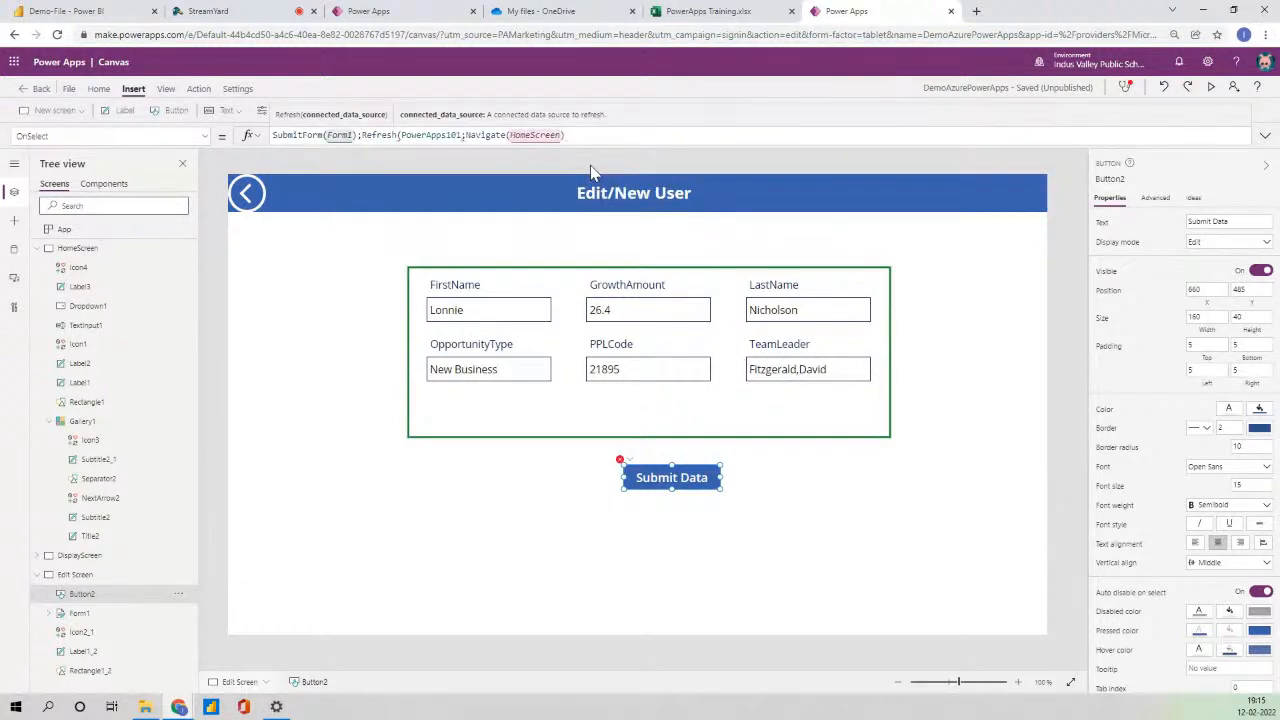
{"action": "type", "text": ")"}
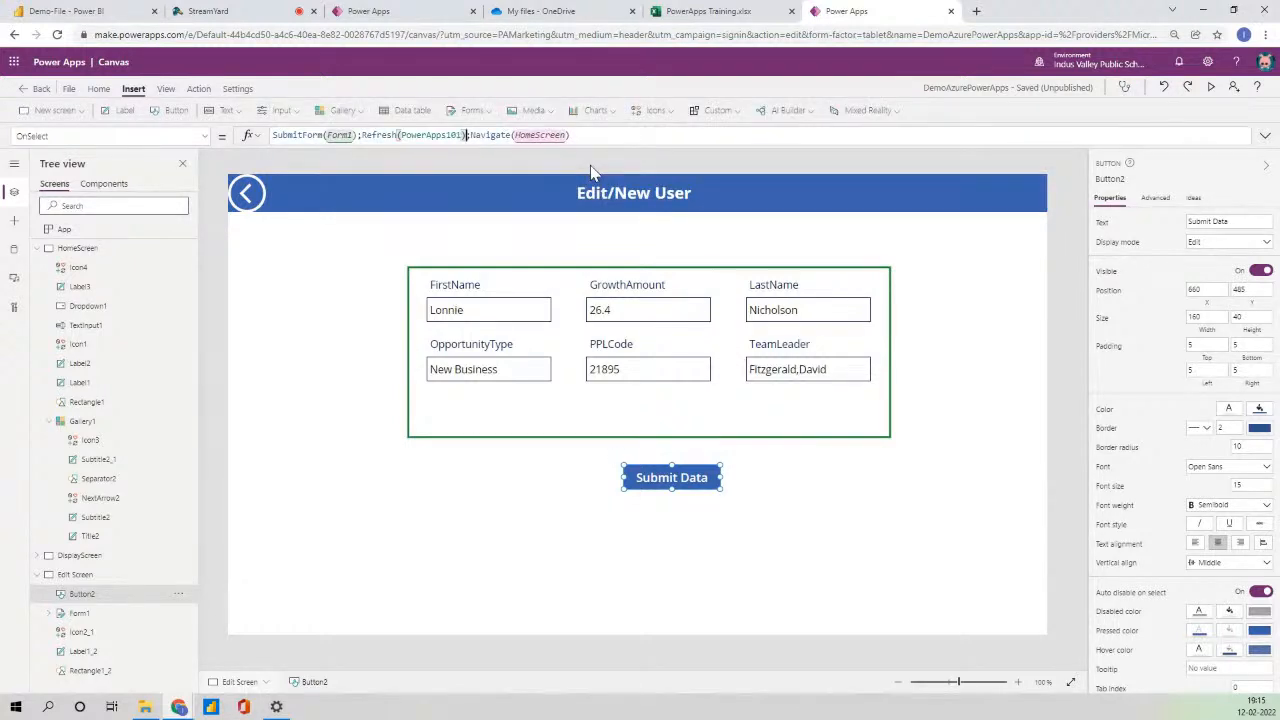
- In preview, change the second record's GrowthAmount to 27.8 and submit it
{"action": "left_click", "coordinate": [1211, 87]}
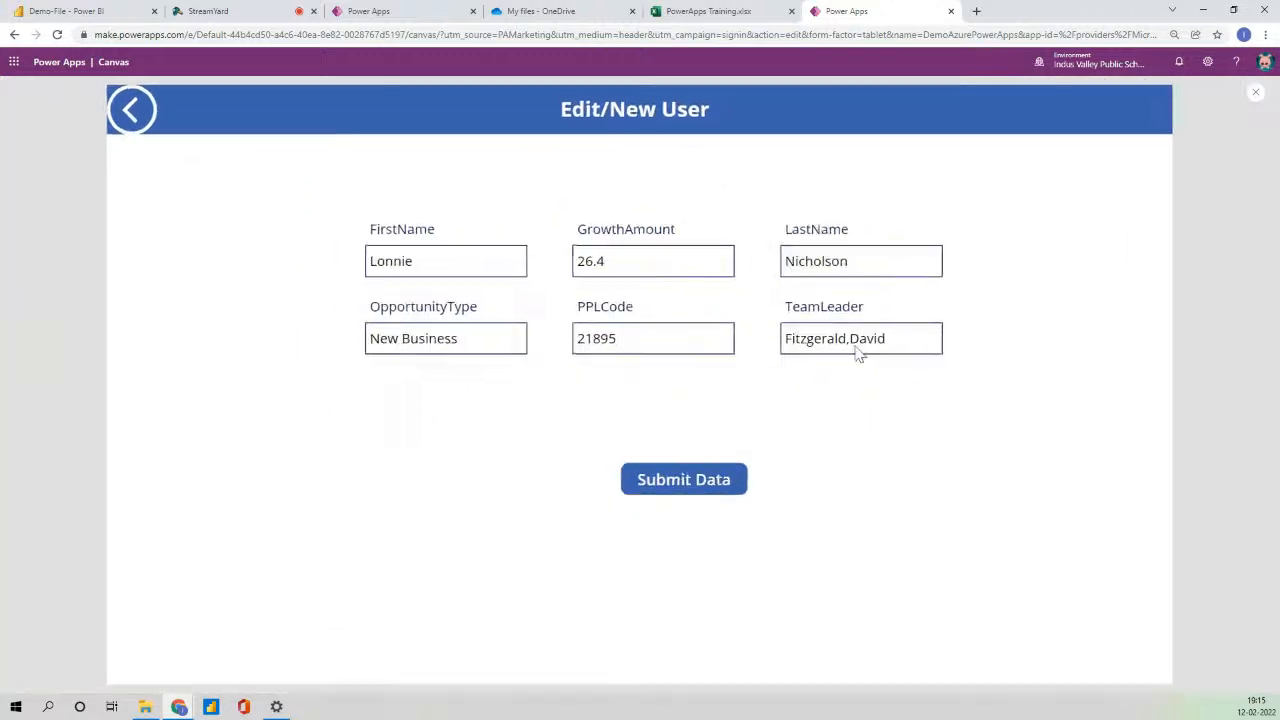
{"action": "left_click", "coordinate": [722, 481]}
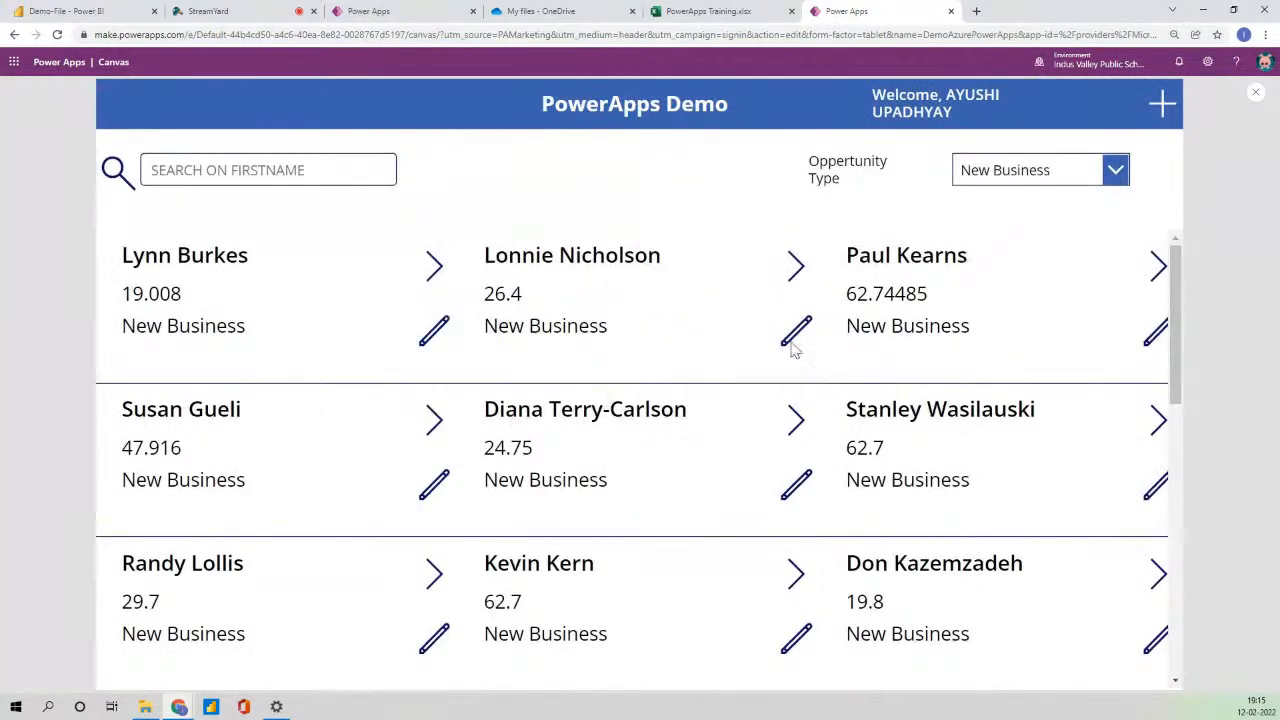
{"action": "left_click", "coordinate": [794, 331]}
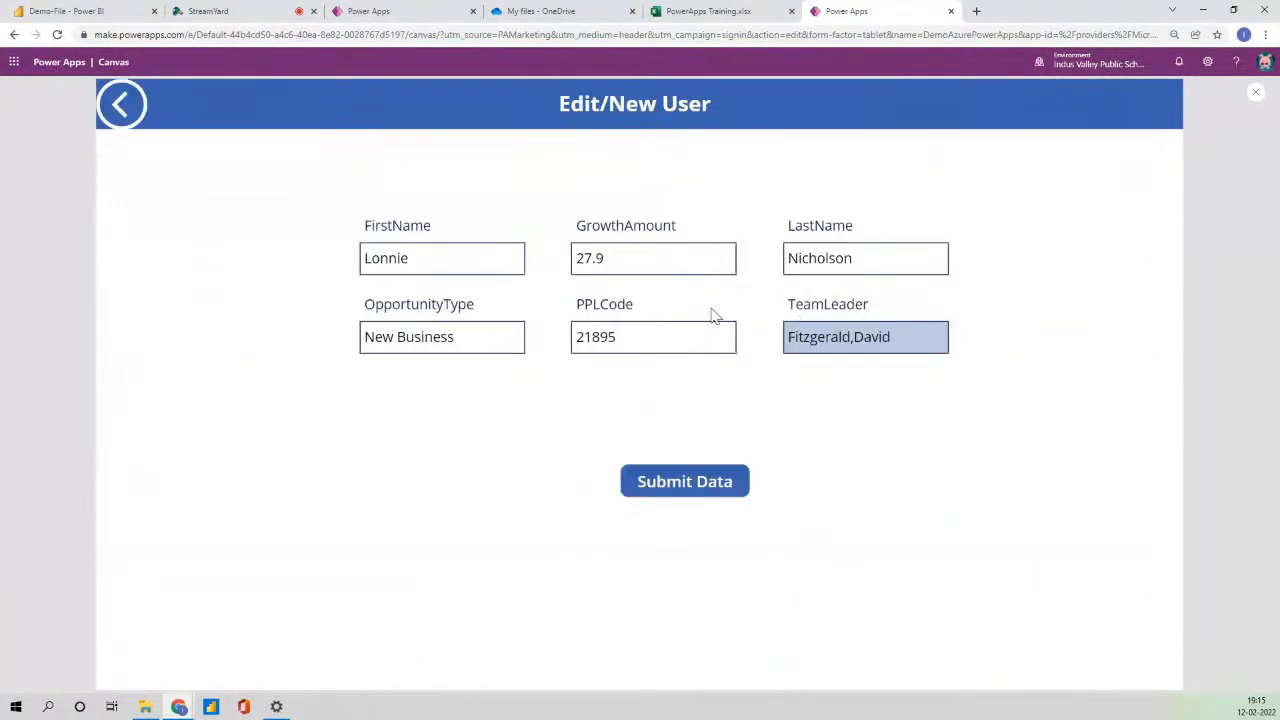
{"action": "left_click", "coordinate": [628, 264]}
{"action": "key", "text": "BackSpace"}
{"action": "type", "text": "8"}
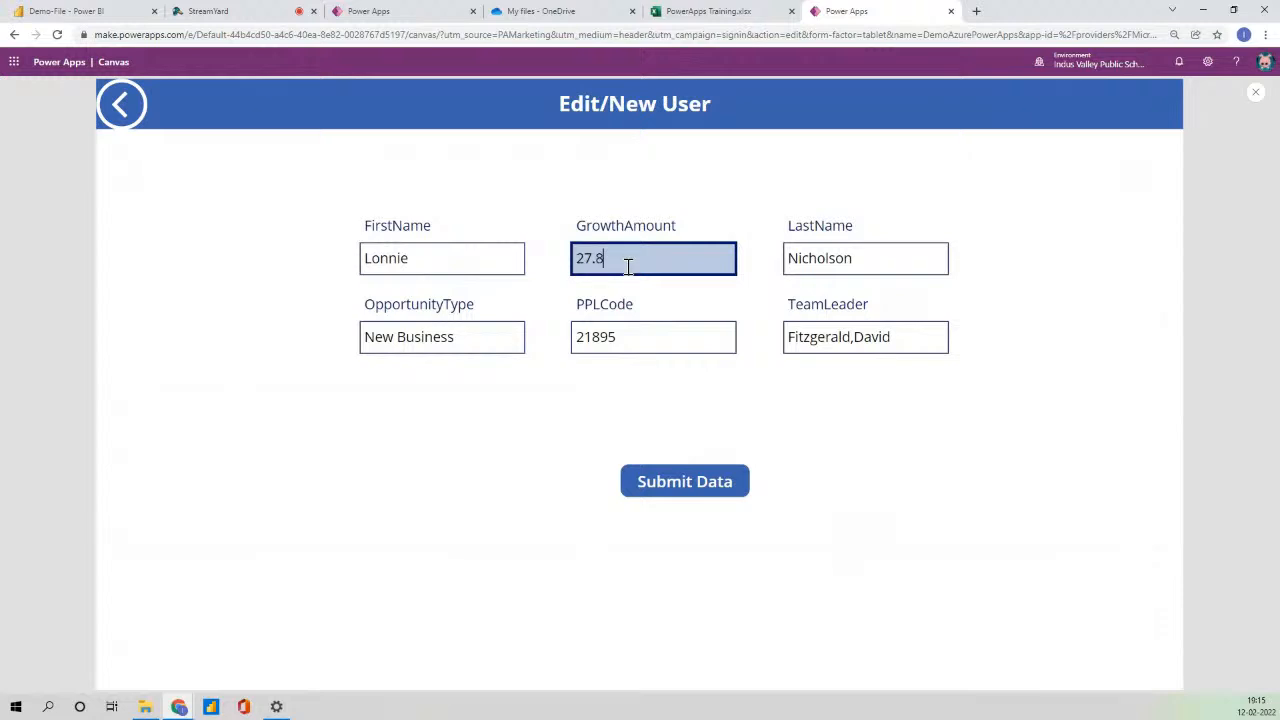
{"action": "left_click", "coordinate": [705, 484]}
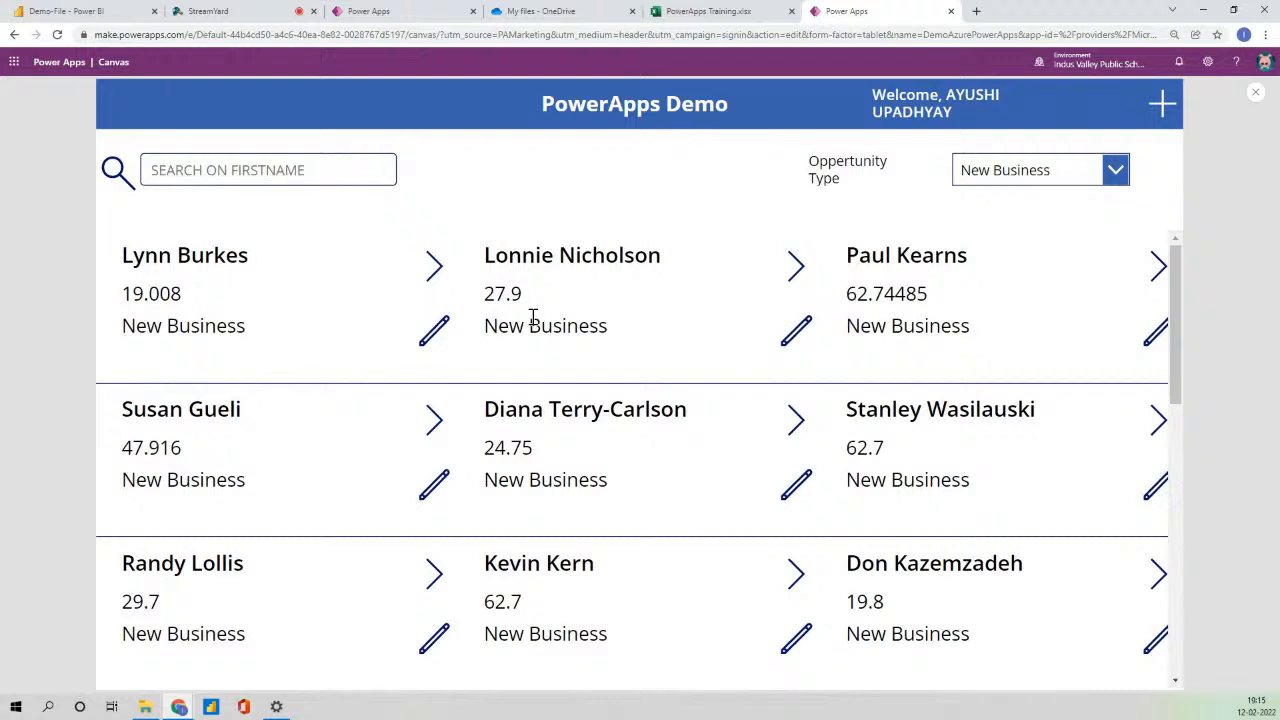
- Start a new user from the plus icon with first name, GrowthAmount 23 and last name
{"action": "left_click", "coordinate": [1163, 104]}
{"action": "left_click", "coordinate": [469, 255]}
{"action": "left_click", "coordinate": [678, 267]}
{"action": "type", "text": "23"}
{"action": "left_click", "coordinate": [816, 260]}
- Set OpportunityType Prospect, PPLCode 1322 and a team leader name, then submit the new user
{"action": "key", "text": "Tab"}
{"action": "type", "text": "Prope"}
{"action": "type", "text": "rt"}
{"action": "key", "text": "BackSpace"}
{"action": "key", "text": "BackSpace"}
{"action": "key", "text": "BackSpace"}
{"action": "key", "text": "BackSpace"}
{"action": "type", "text": "spect"}
{"action": "left_click", "coordinate": [665, 322]}
{"action": "type", "text": "1322"}
{"action": "left_click", "coordinate": [814, 338]}
{"action": "type", "text": "Harshit"}
{"action": "left_click", "coordinate": [737, 483]}
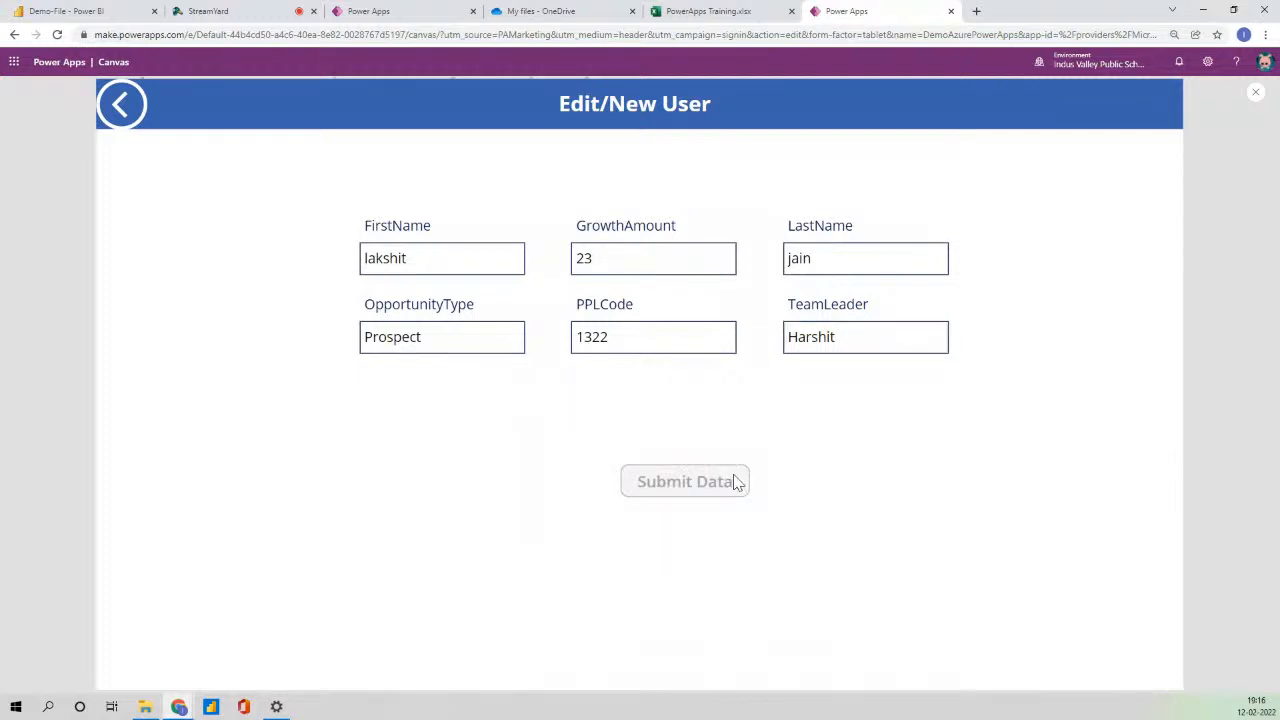
- Filter the gallery to Prospect records and switch to the Excel workbook
{"action": "left_click", "coordinate": [1018, 175]}
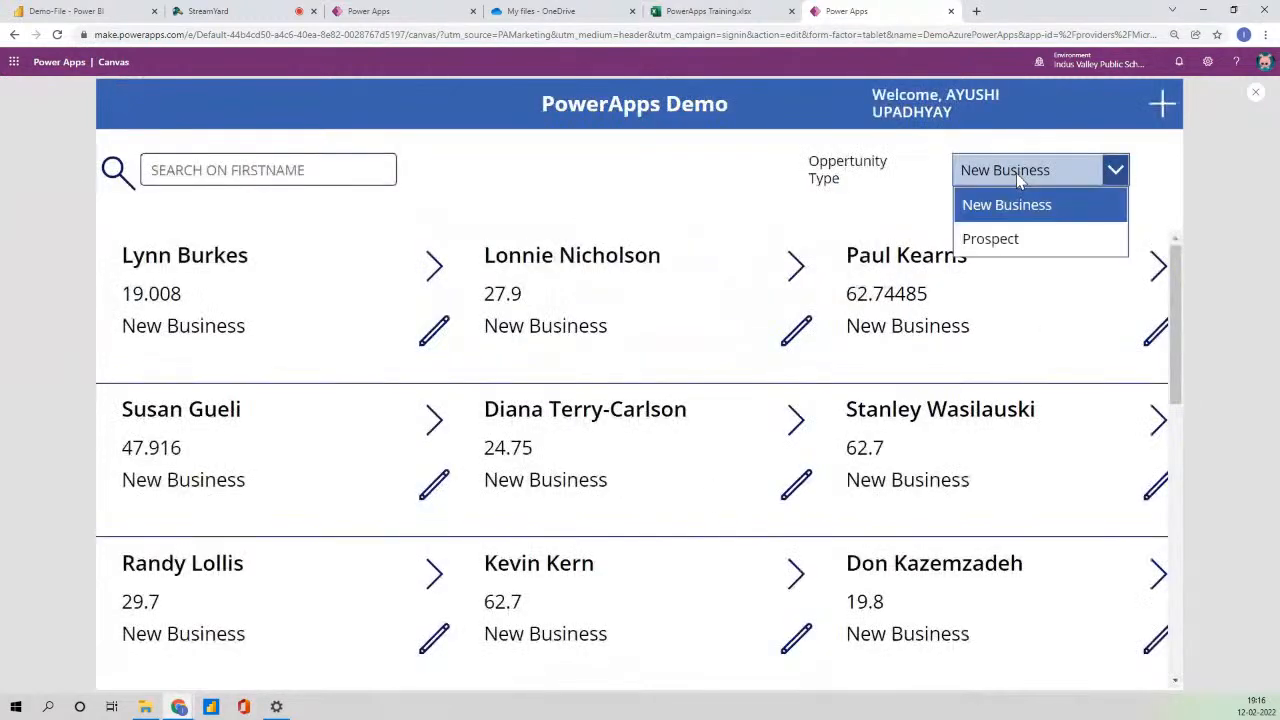
{"action": "left_click", "coordinate": [1000, 239]}
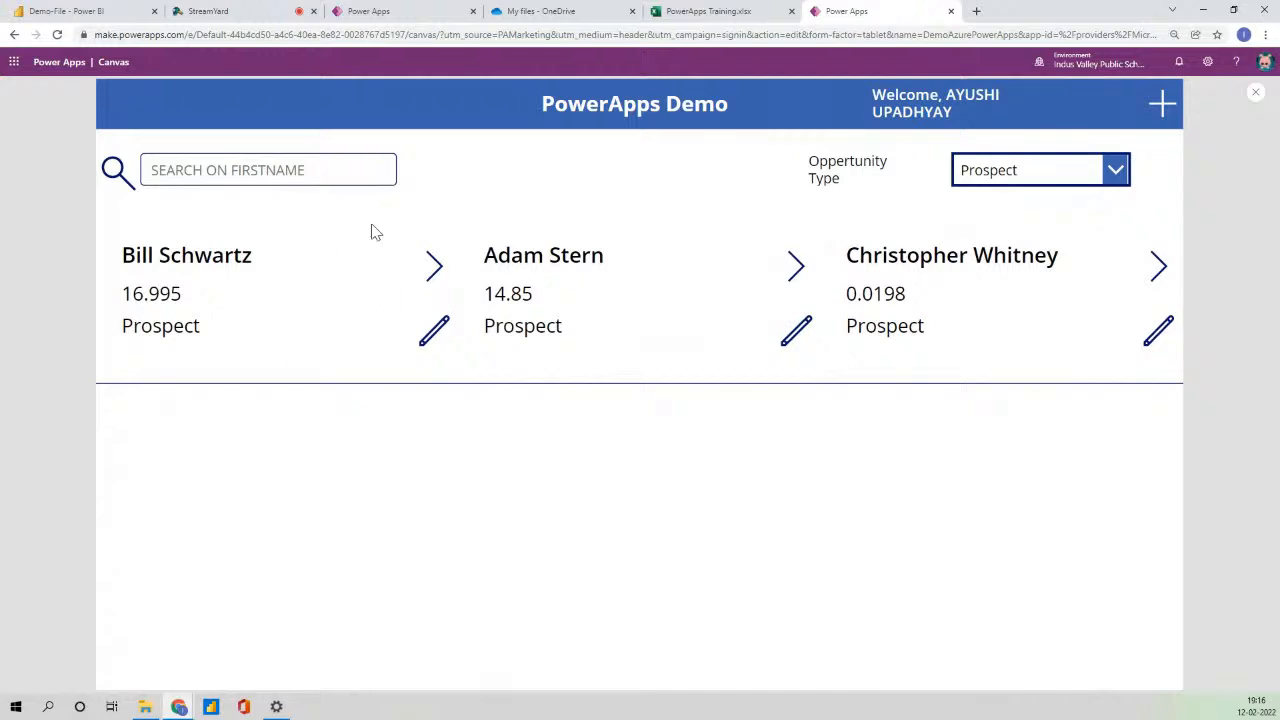
{"action": "left_click", "coordinate": [712, 11]}
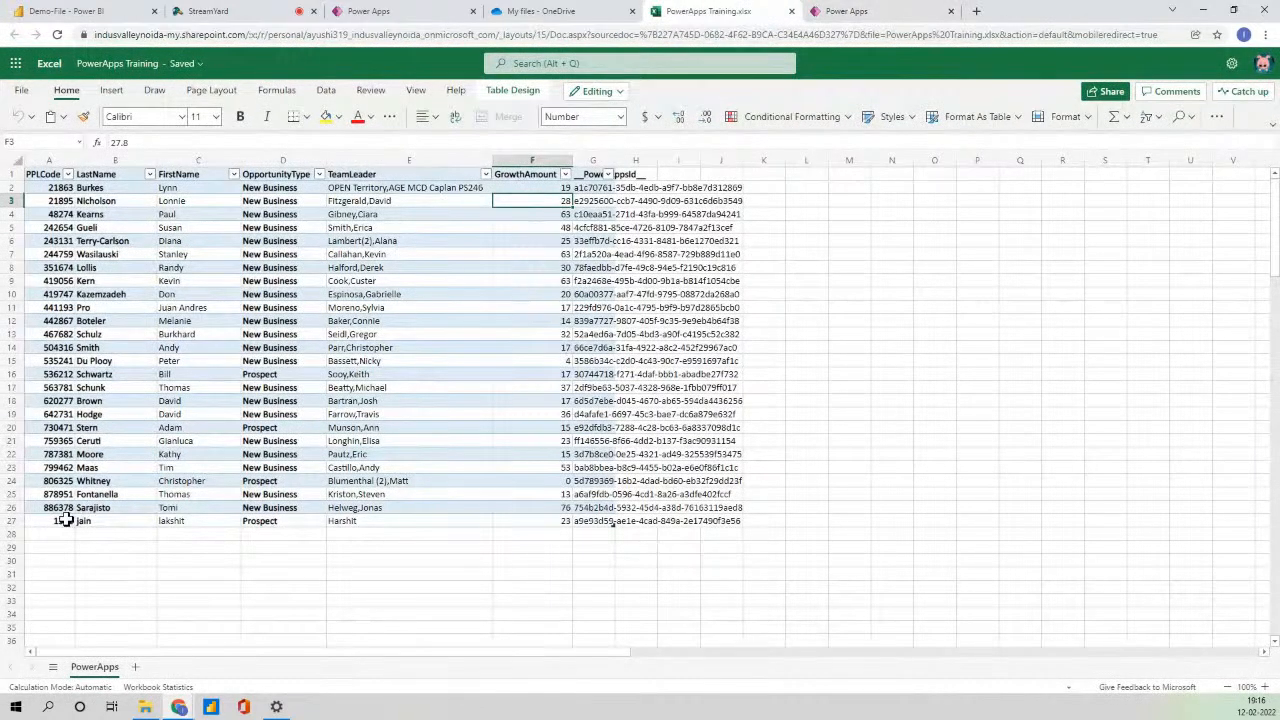
- Check table rows 26–27 for the new Prospect entry, then go back to Power Apps
{"action": "left_click_drag", "start_coordinate": [70, 520], "coordinate": [651, 514]}
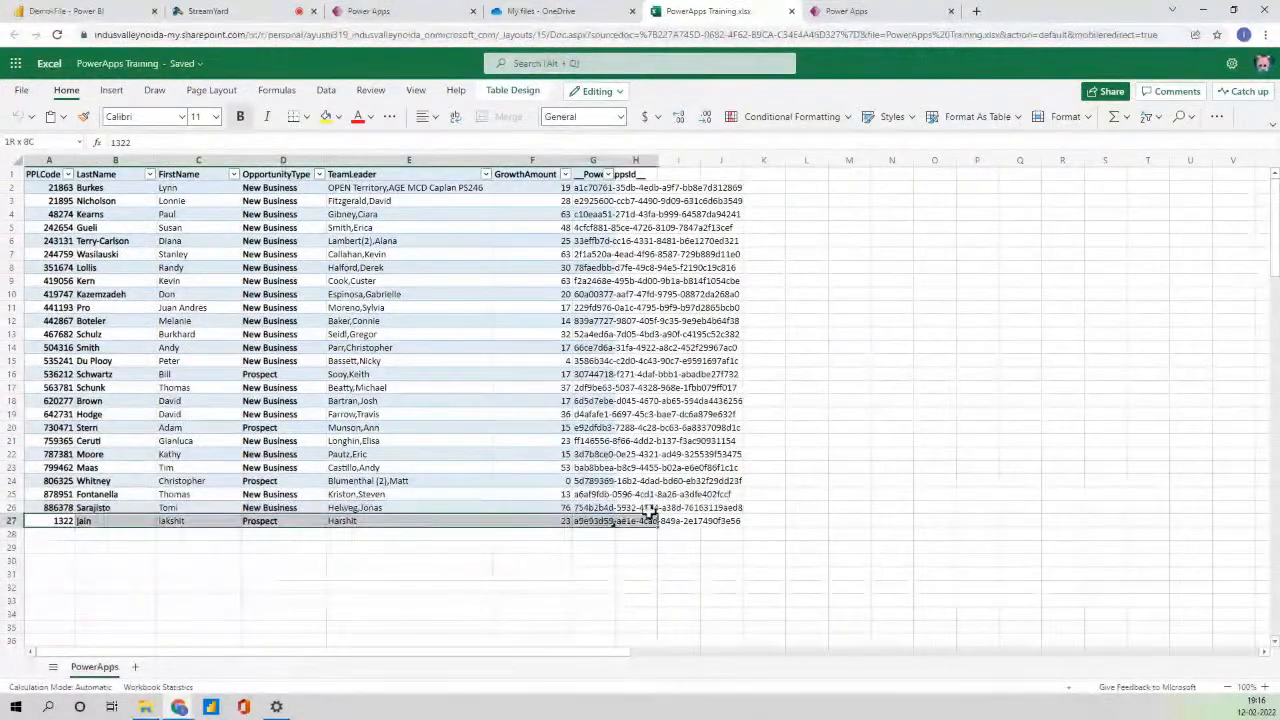
{"action": "left_click", "coordinate": [829, 10]}
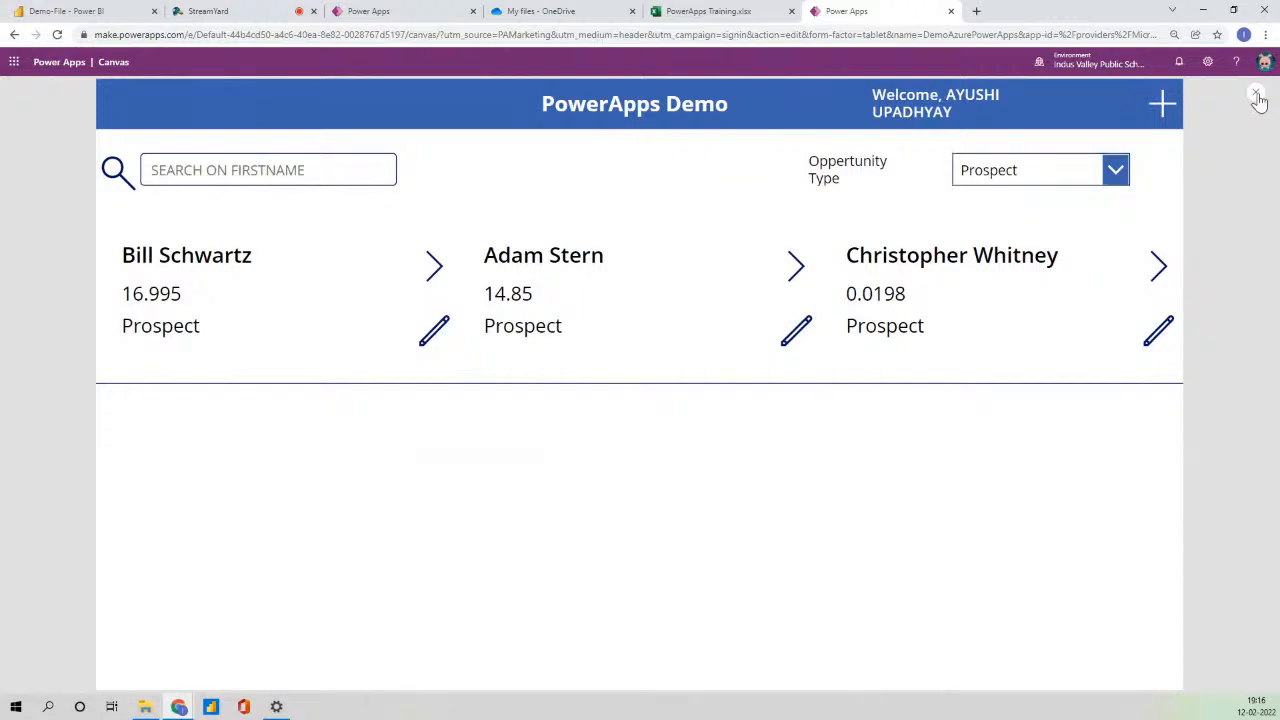
- Rerun the preview and set the Opportunity Type filter to New Business, showing 27.9
{"action": "left_click", "coordinate": [1257, 98]}
{"action": "left_click", "coordinate": [751, 429]}
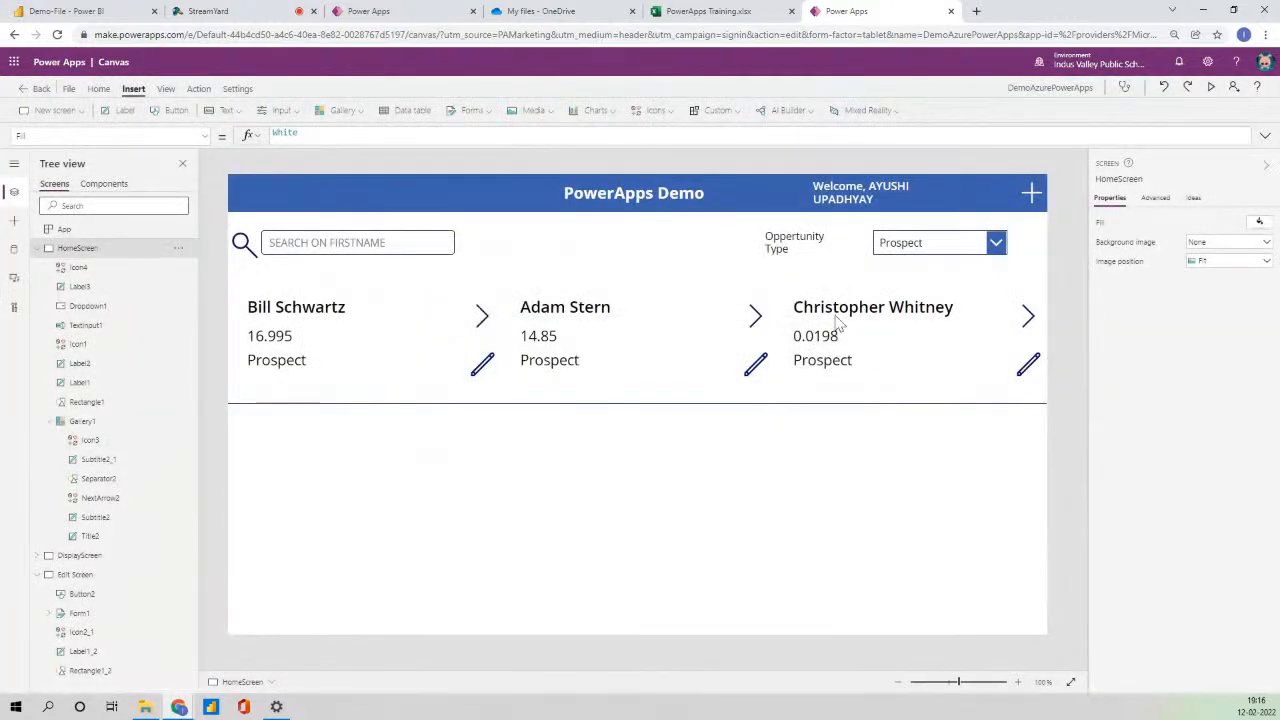
{"action": "left_click", "coordinate": [934, 243]}
{"action": "left_click", "coordinate": [1210, 88]}
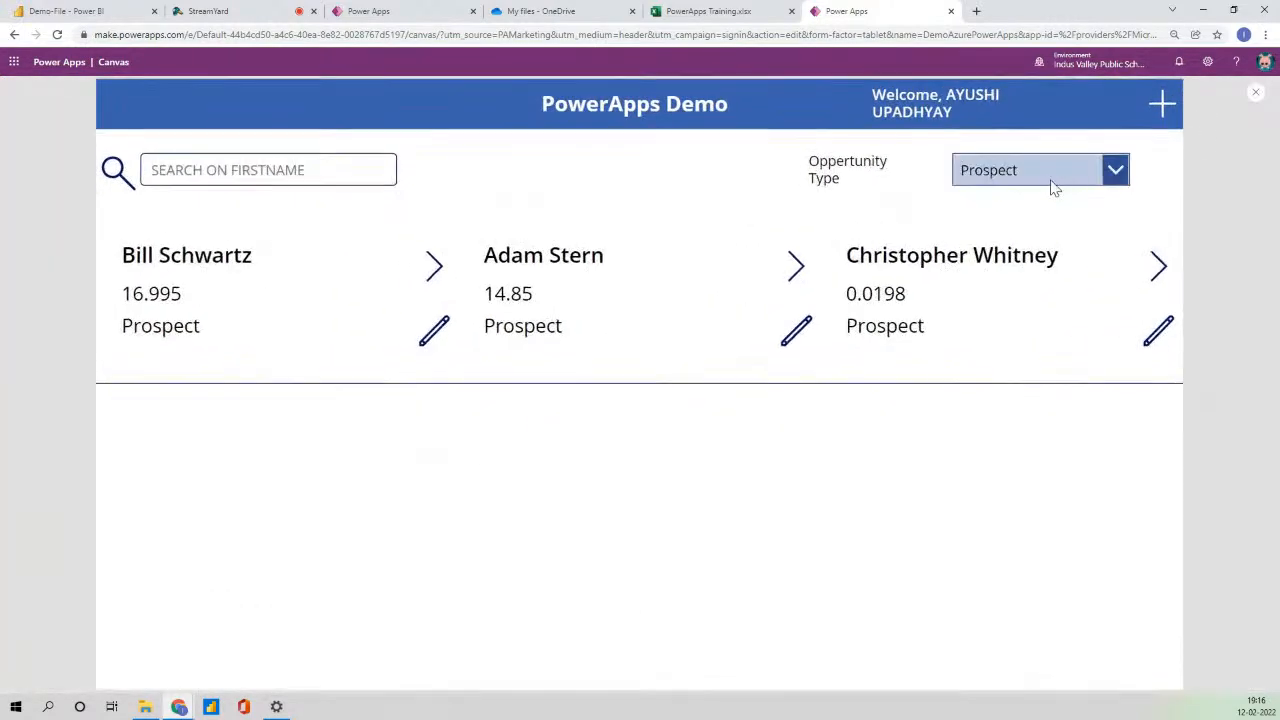
{"action": "left_click", "coordinate": [1045, 178]}
{"action": "left_click", "coordinate": [1042, 205]}
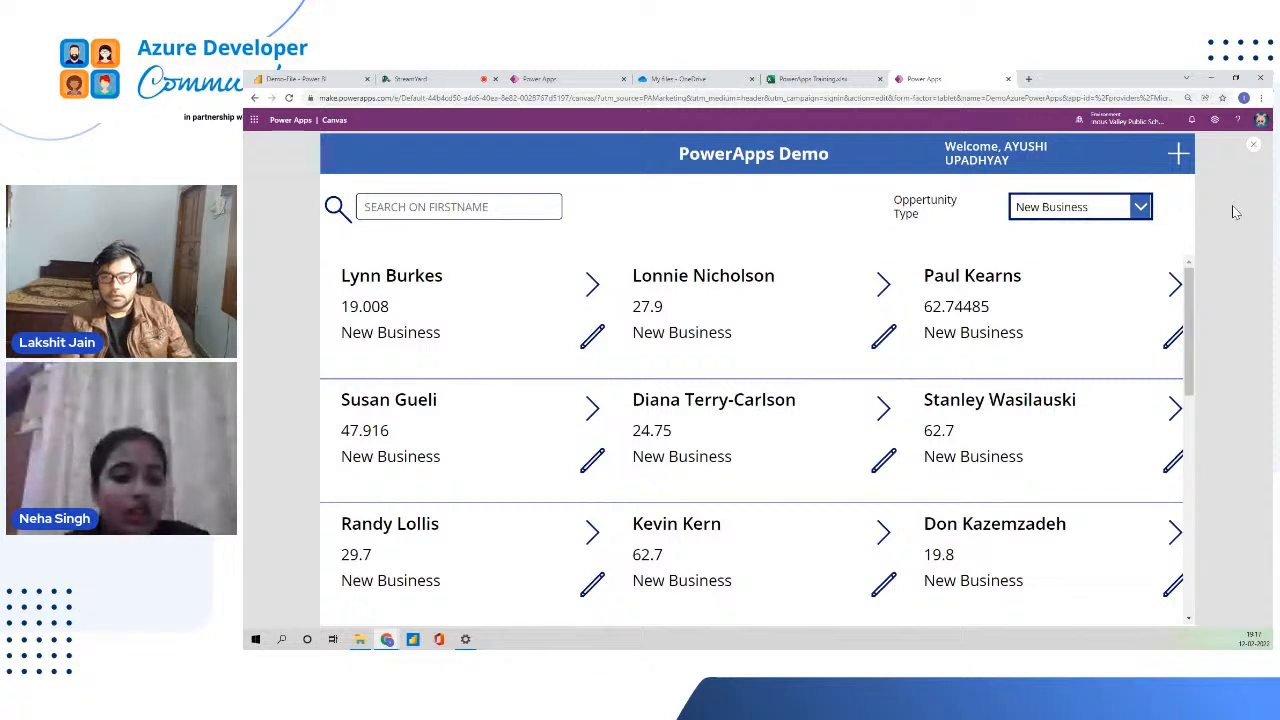
- Close the preview, dismiss the tip, glance at the Power BI Demo report, and return
{"action": "left_click", "coordinate": [1253, 145]}
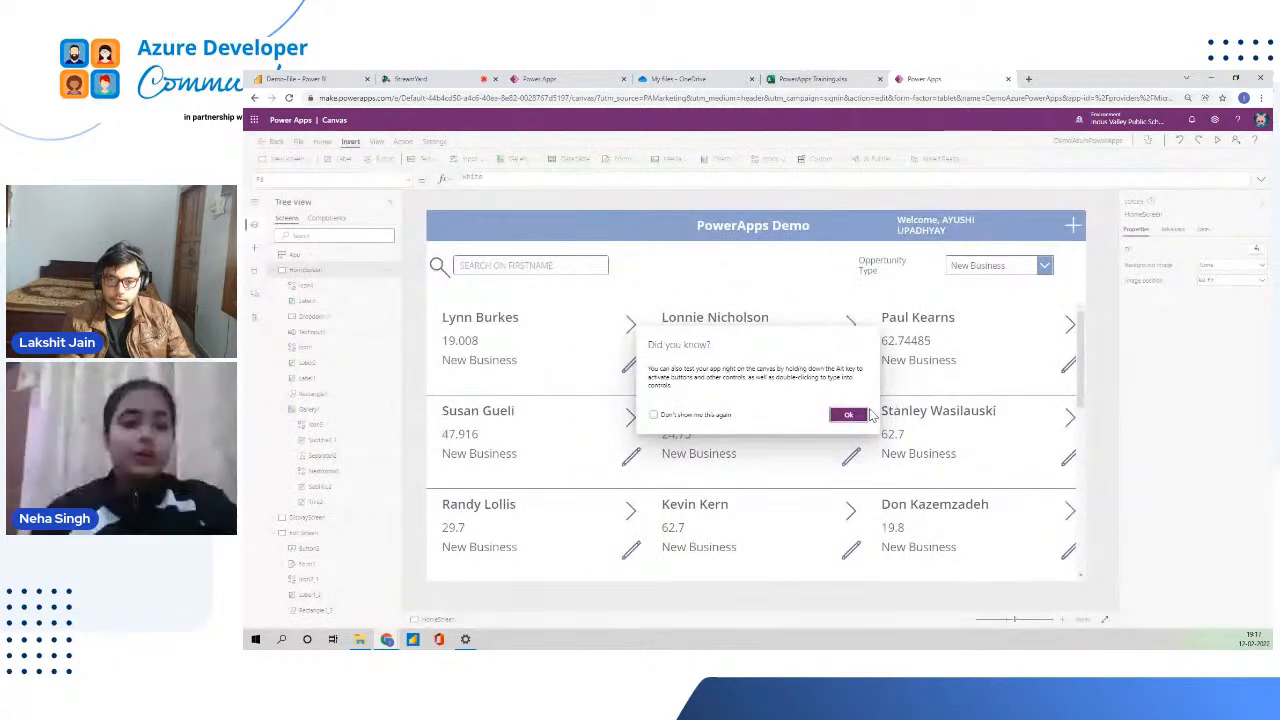
{"action": "left_click", "coordinate": [850, 414]}
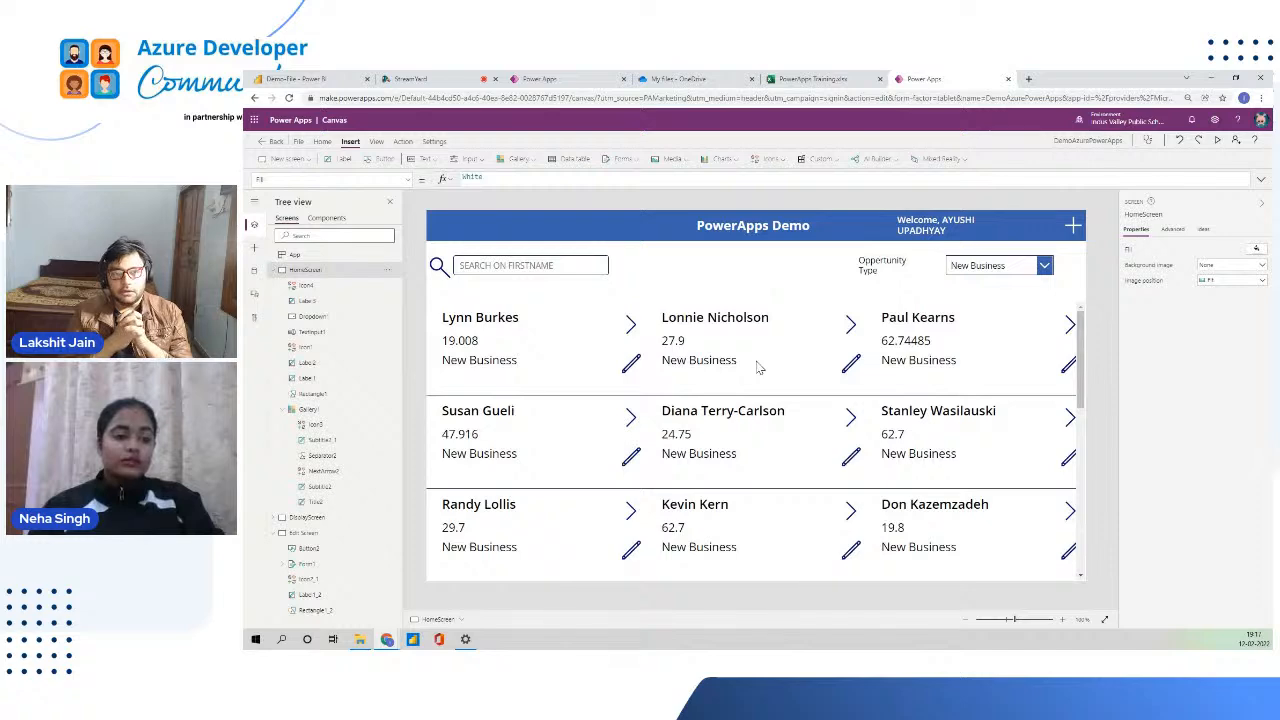
{"action": "left_click", "coordinate": [300, 78]}
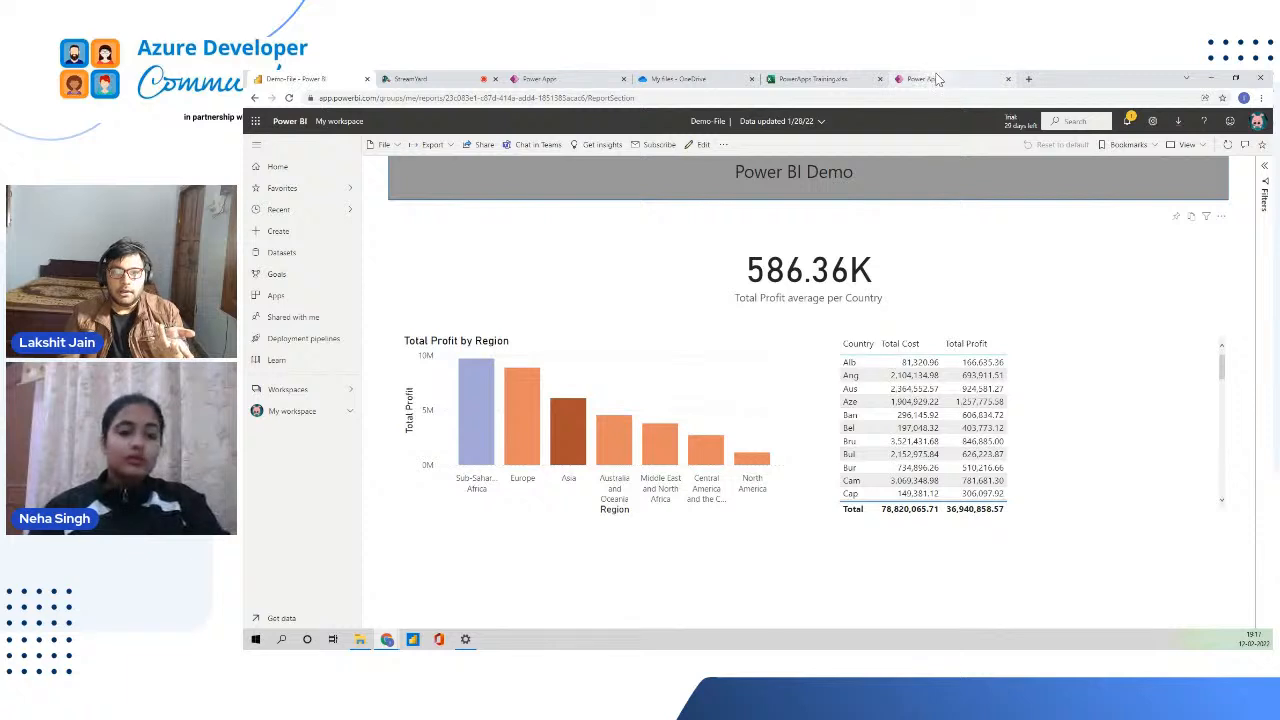
{"action": "left_click", "coordinate": [936, 79]}
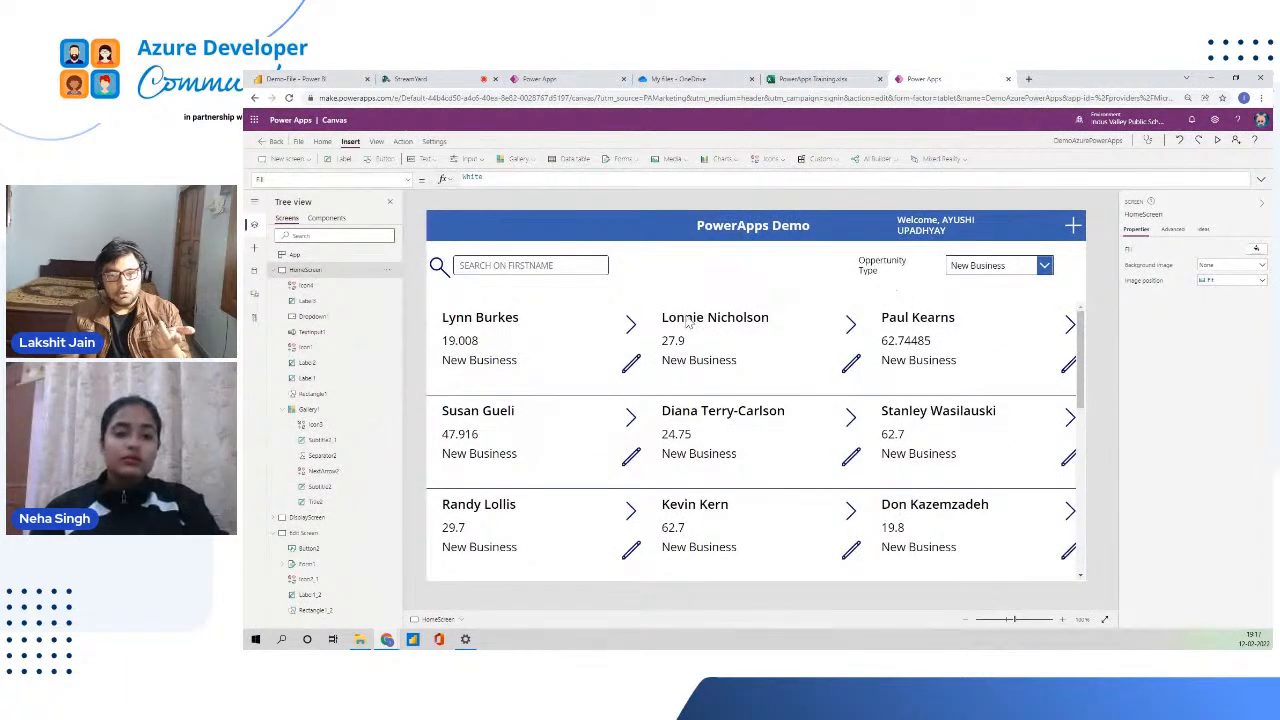